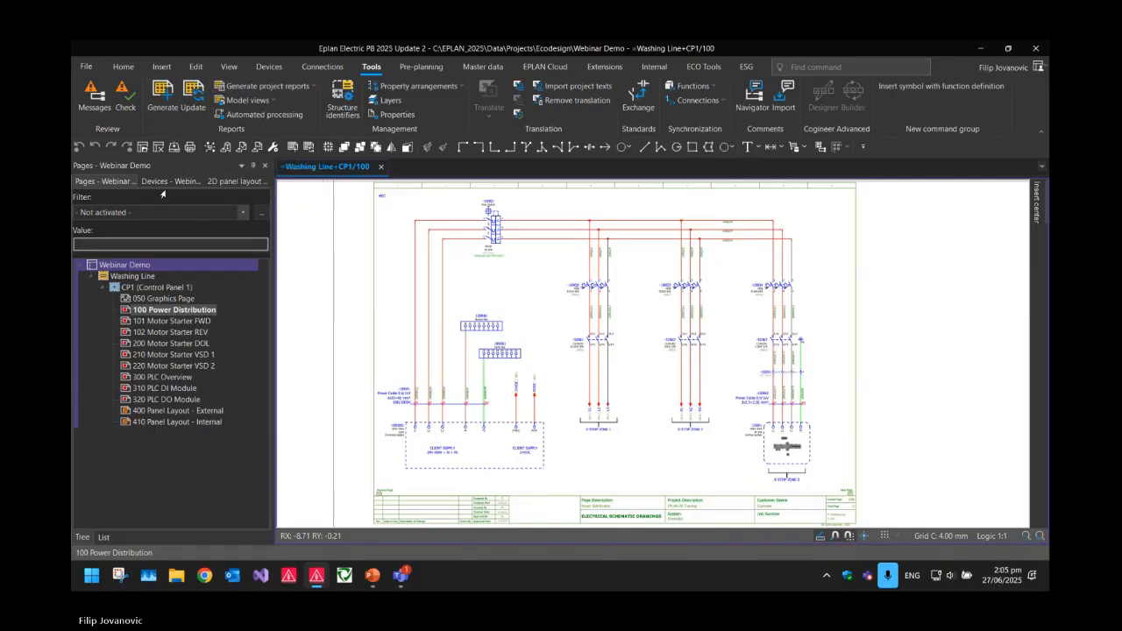
- Open the report generation dialog for the Webinar Demo project and show its reports
click(117, 268)
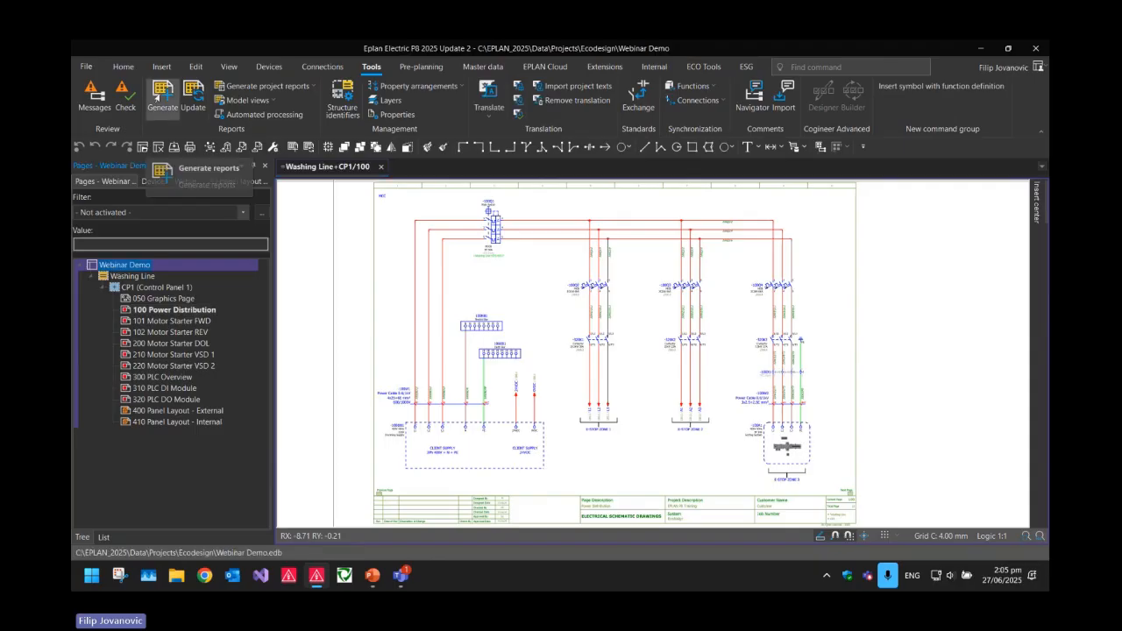
click(163, 93)
drag(259, 115, 388, 111)
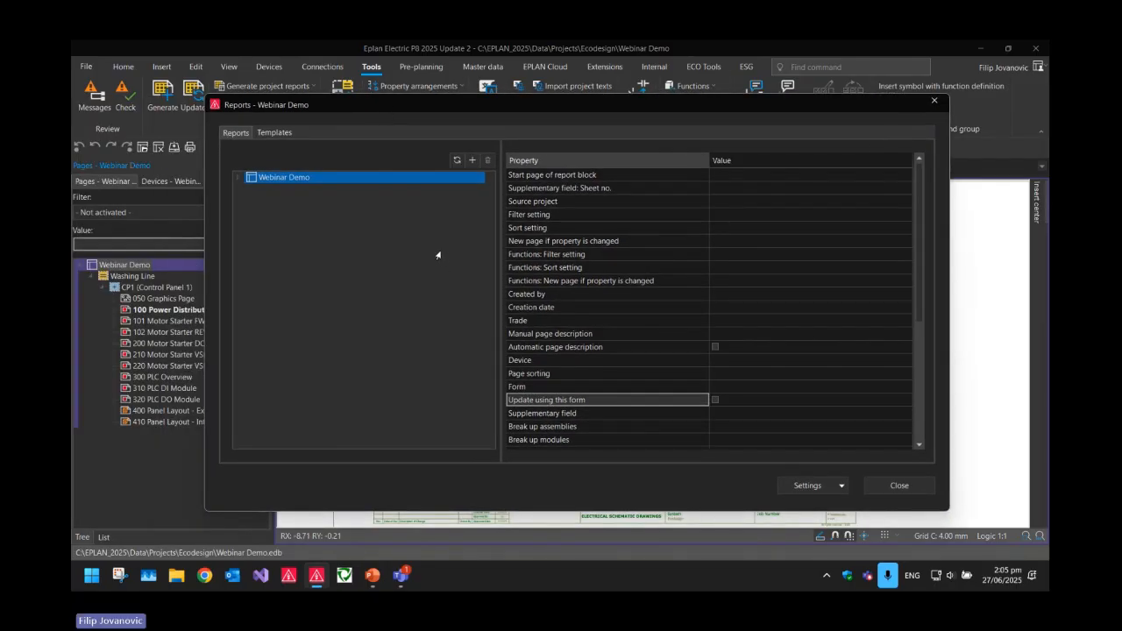
click(274, 134)
click(238, 134)
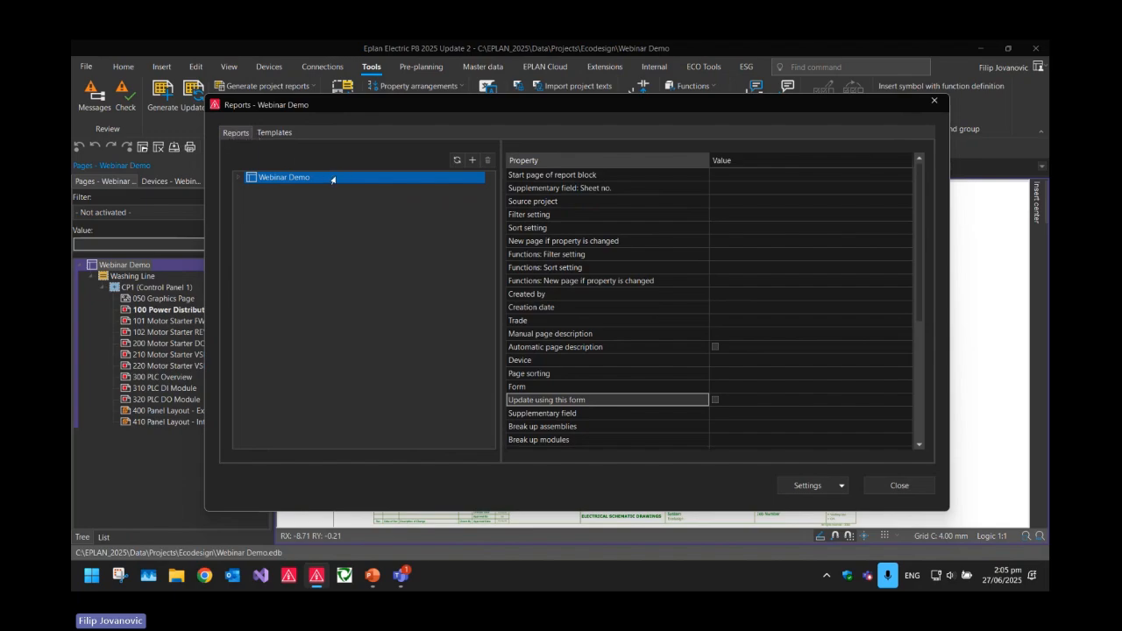
- Add a new report of type Title page / cover sheet with Page as the output format and Webinar Demo as source project
click(470, 162)
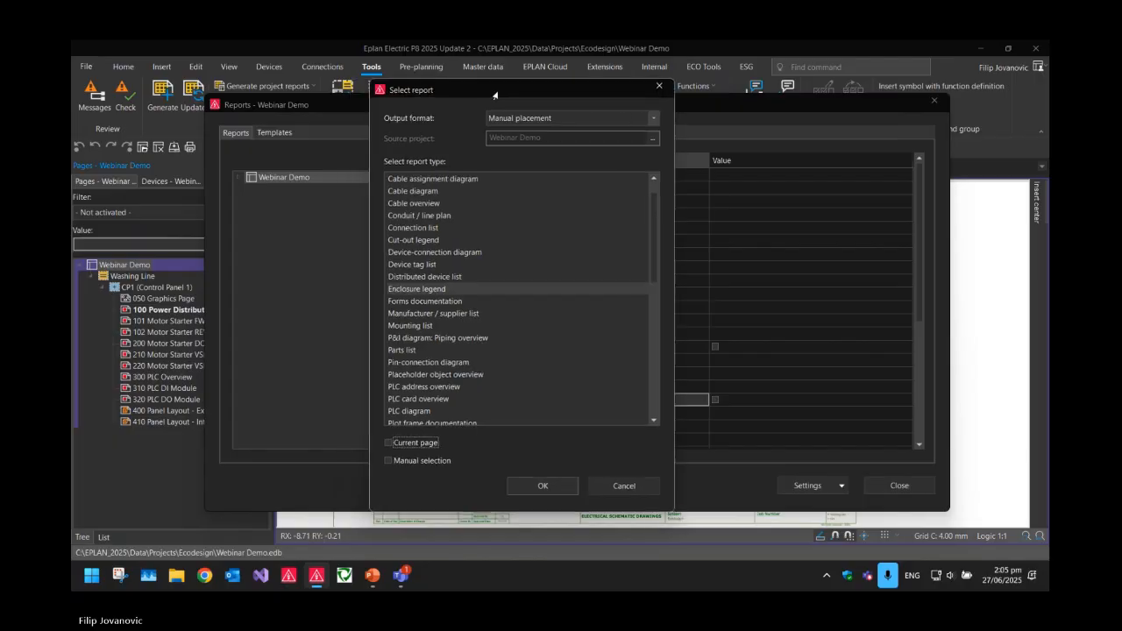
drag(494, 95, 552, 95)
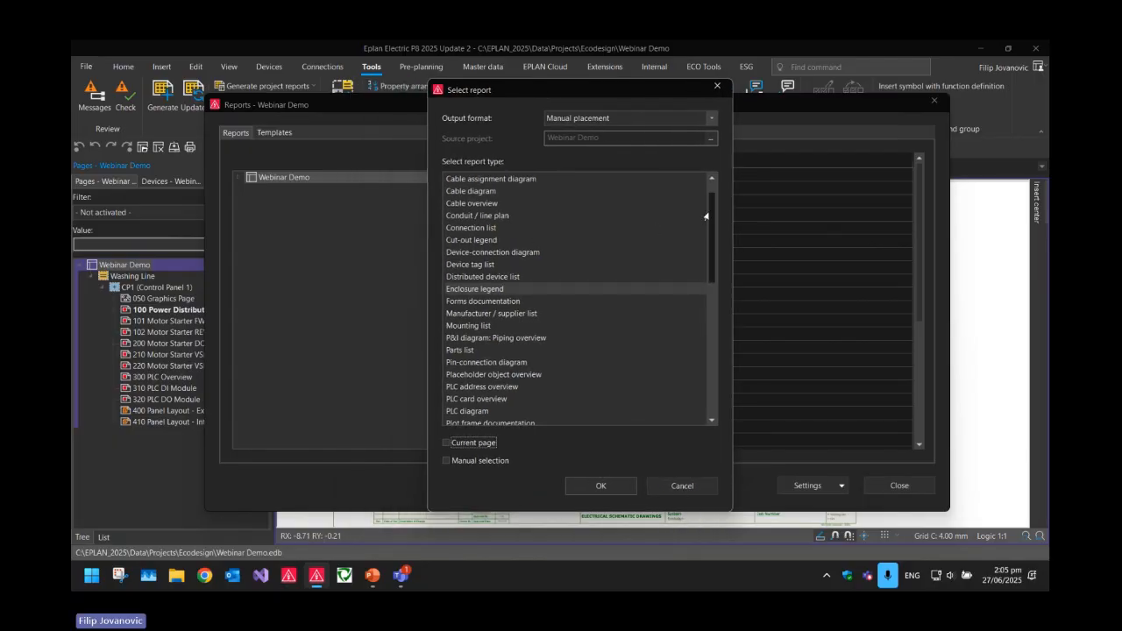
drag(705, 217, 691, 369)
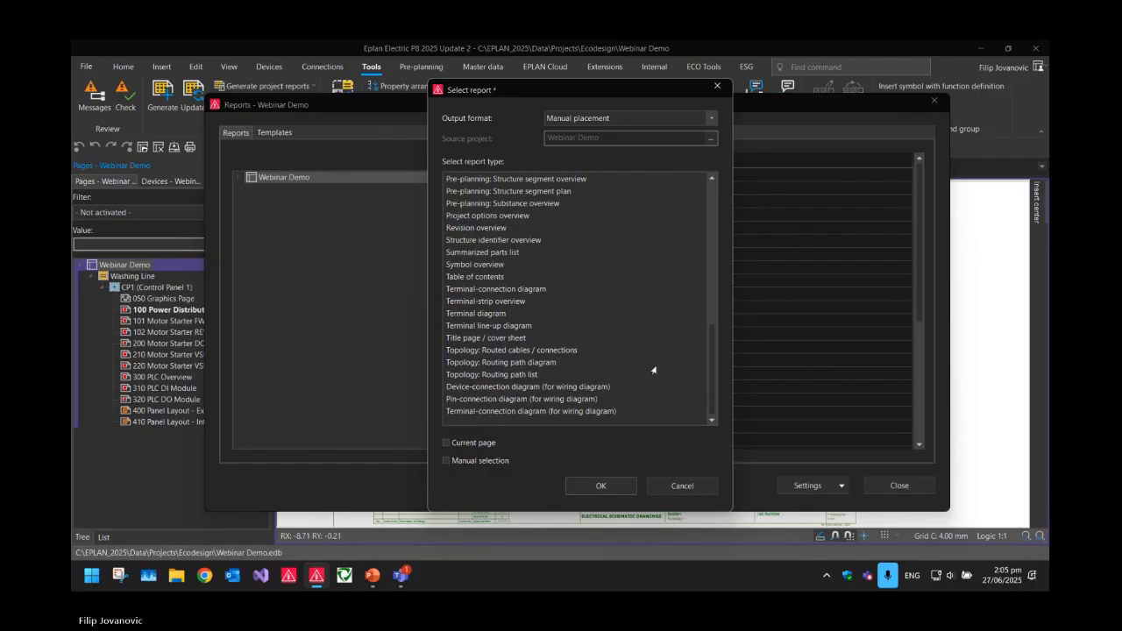
click(478, 339)
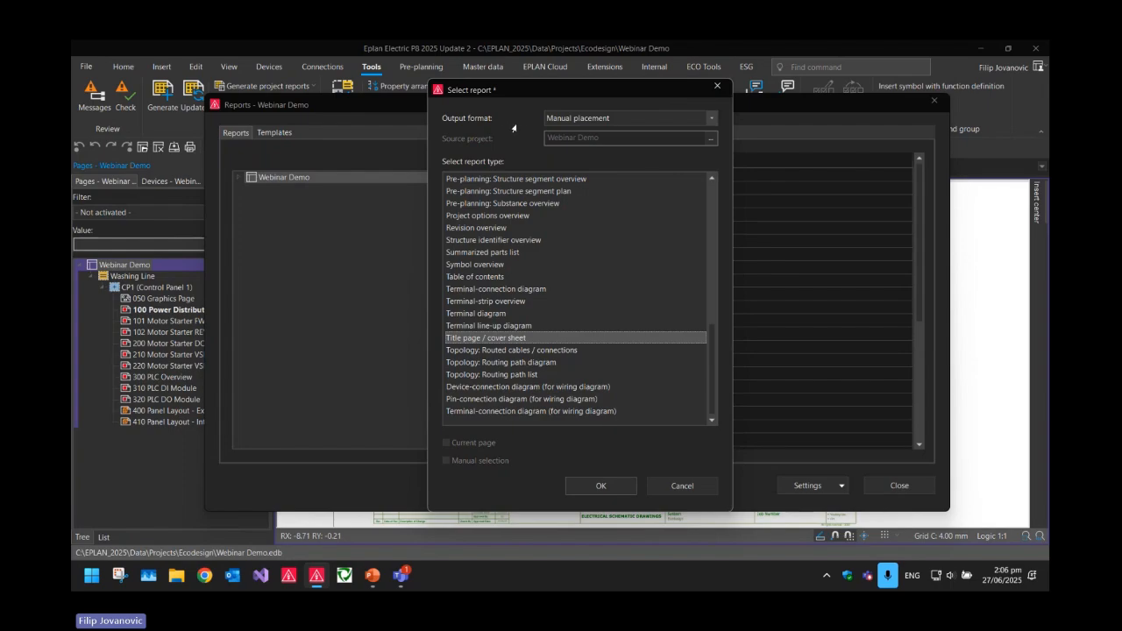
click(620, 120)
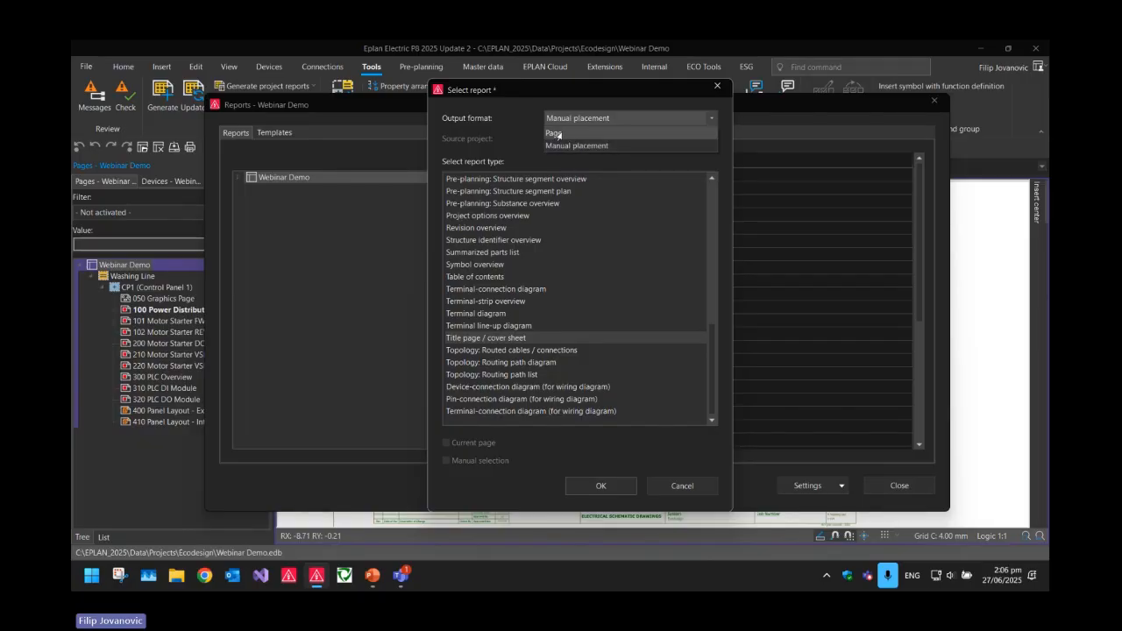
click(547, 133)
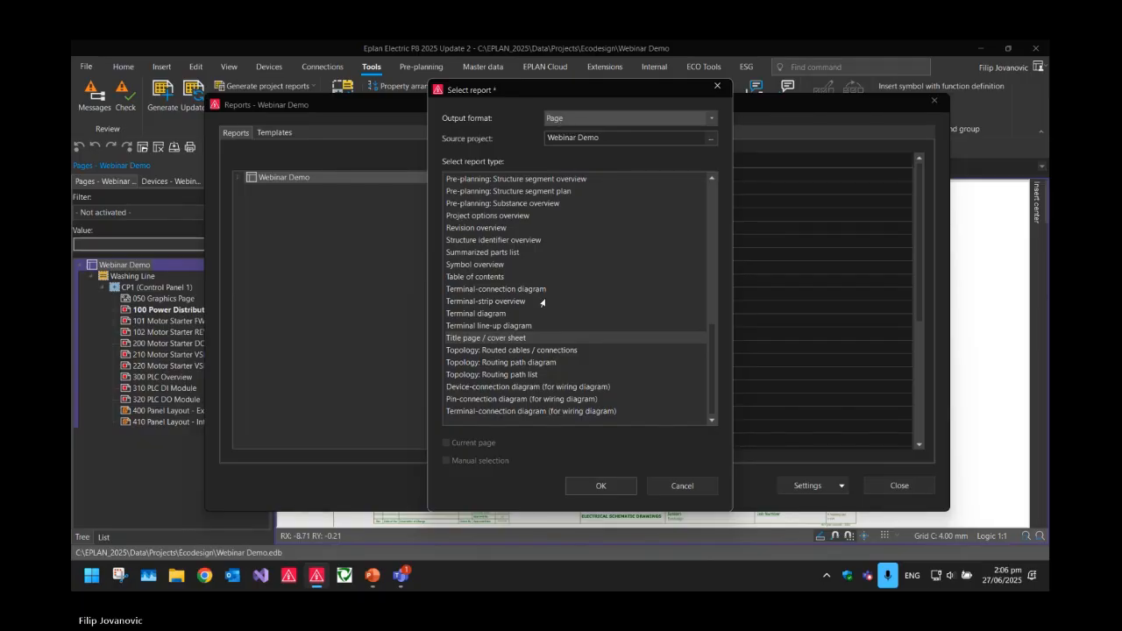
click(523, 341)
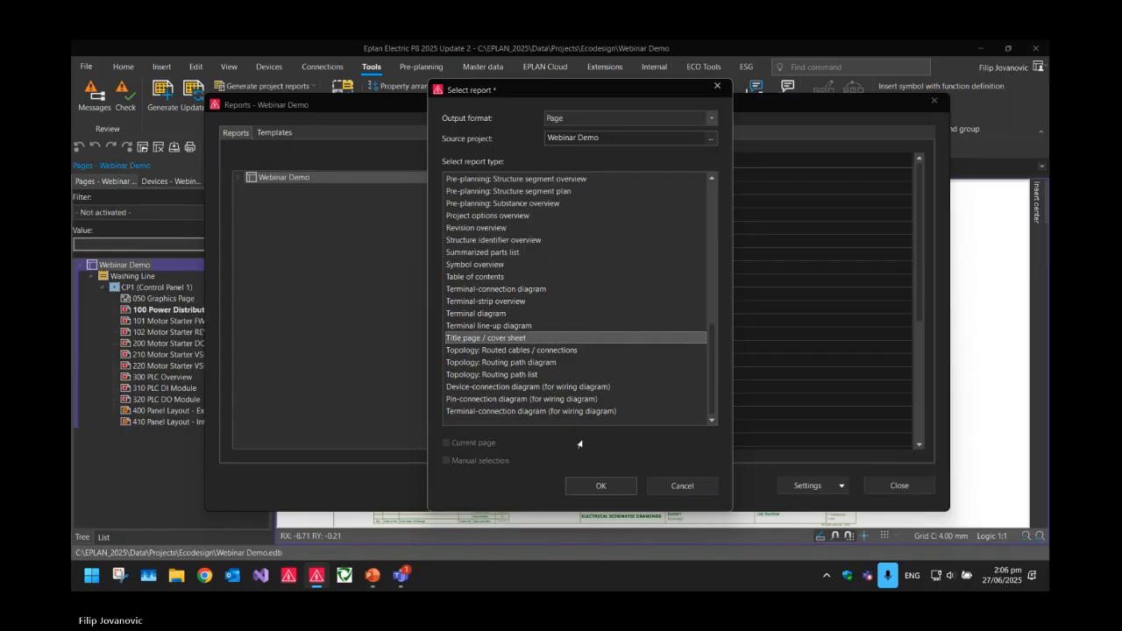
click(600, 486)
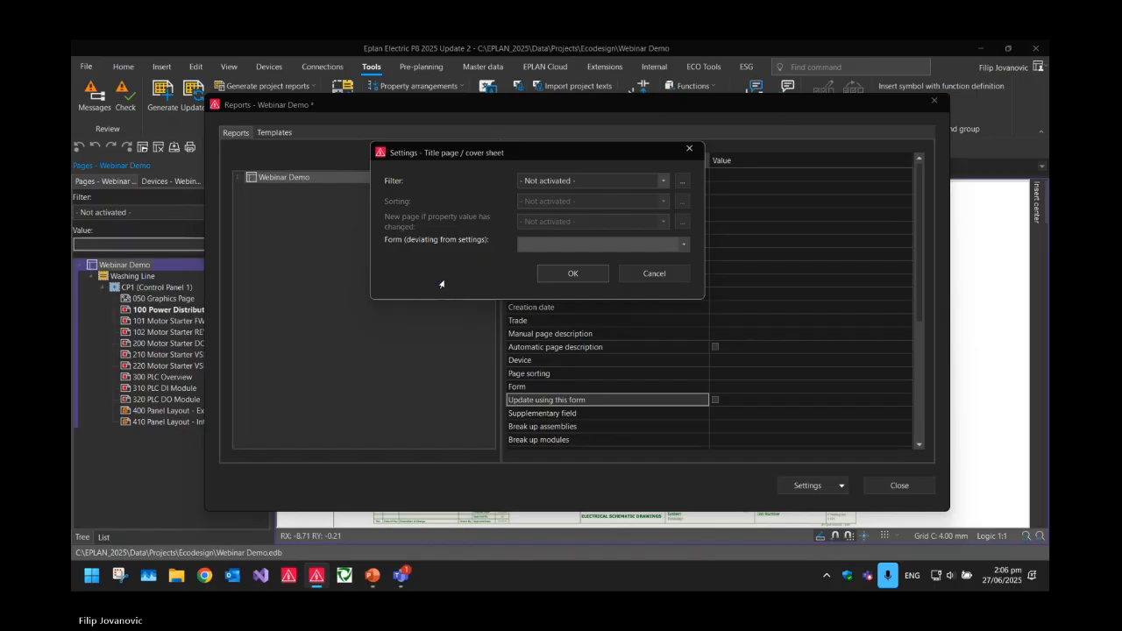
- Assign form F26_001 to the title page report and leave its filter not activated
drag(524, 154, 560, 183)
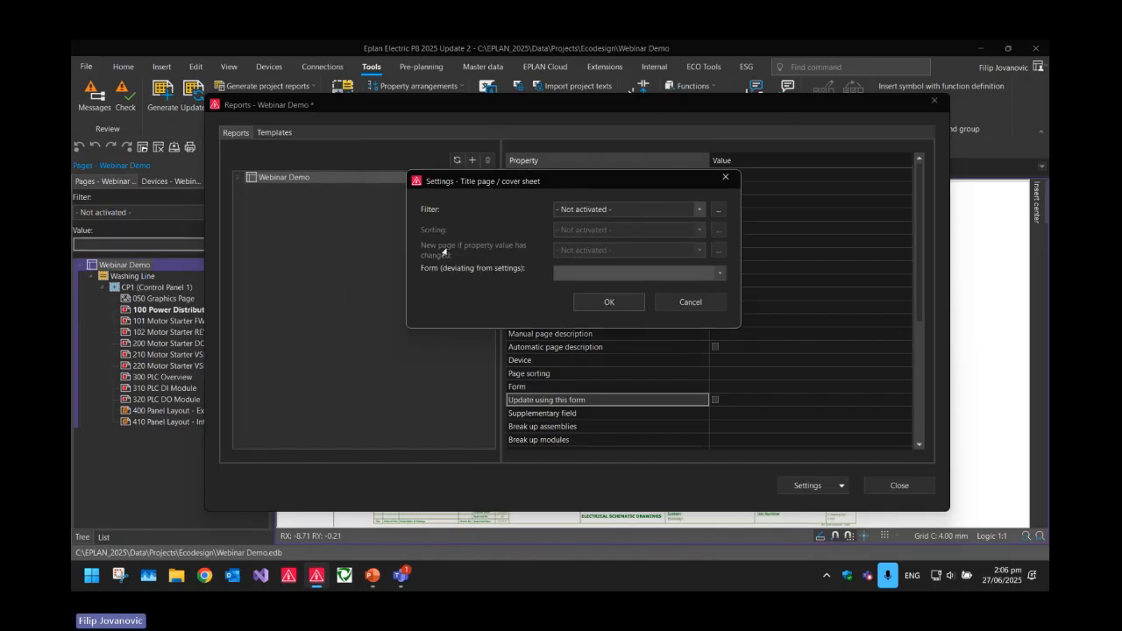
click(564, 211)
click(566, 212)
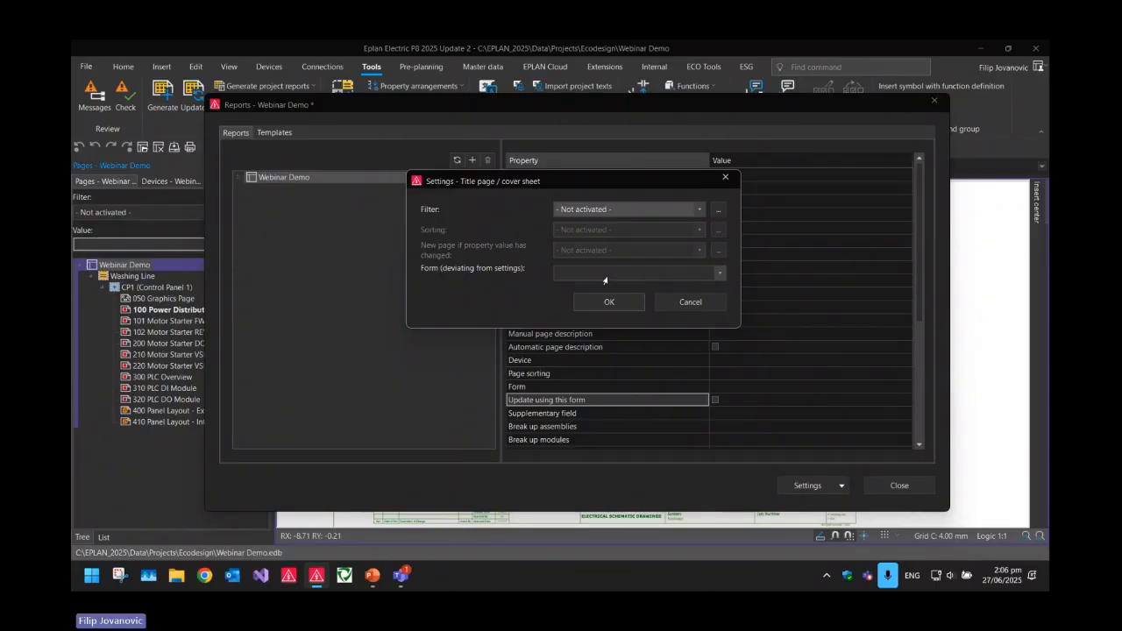
click(717, 273)
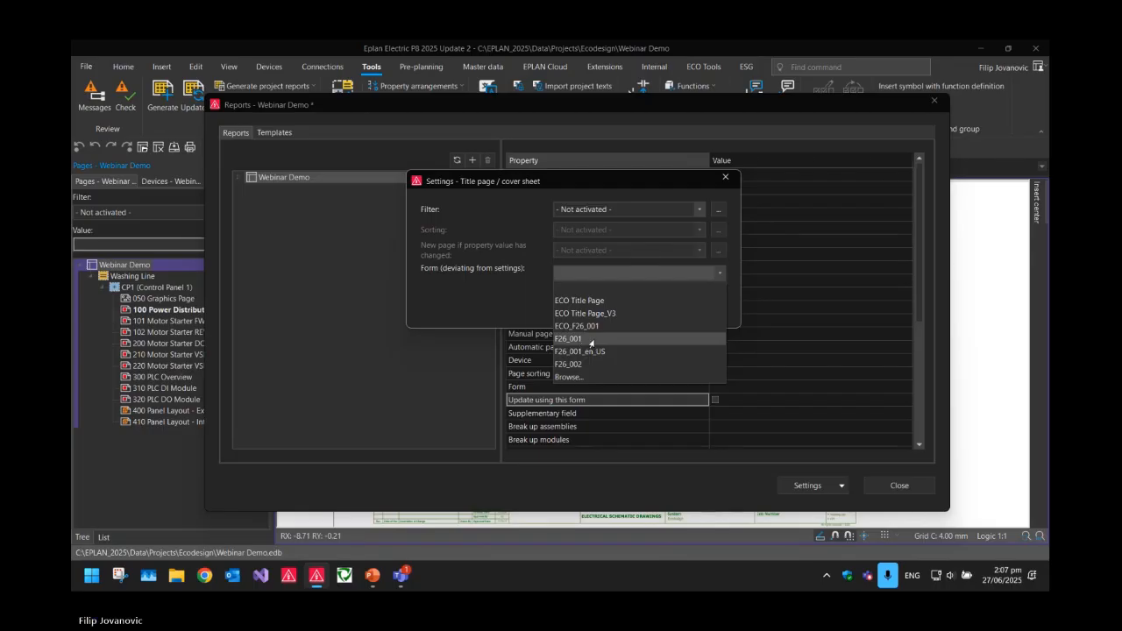
click(591, 340)
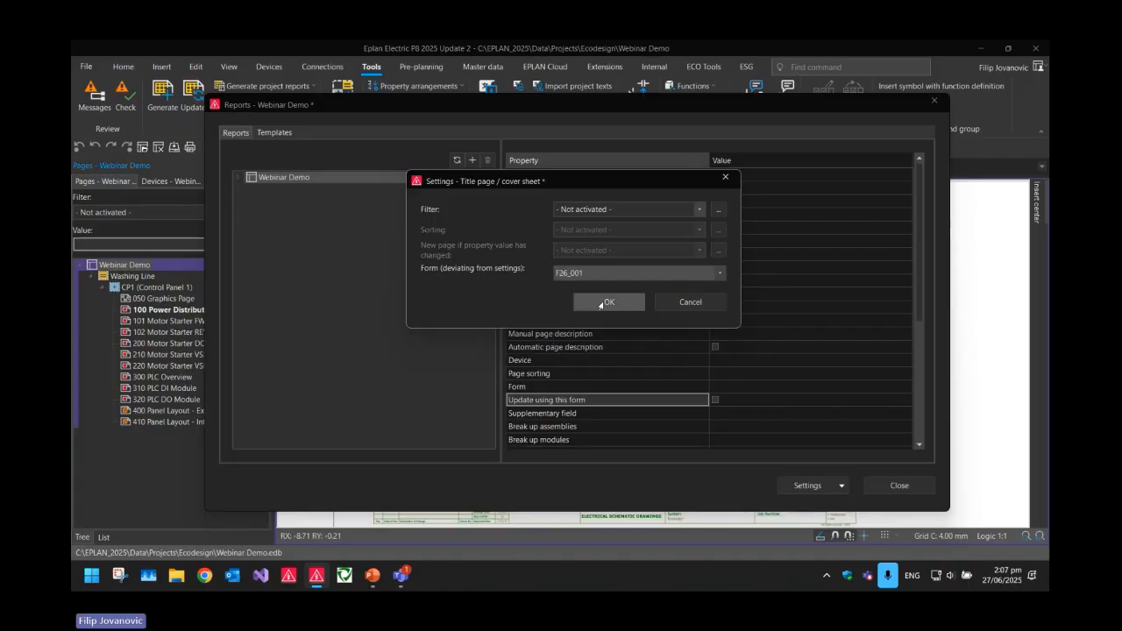
click(605, 303)
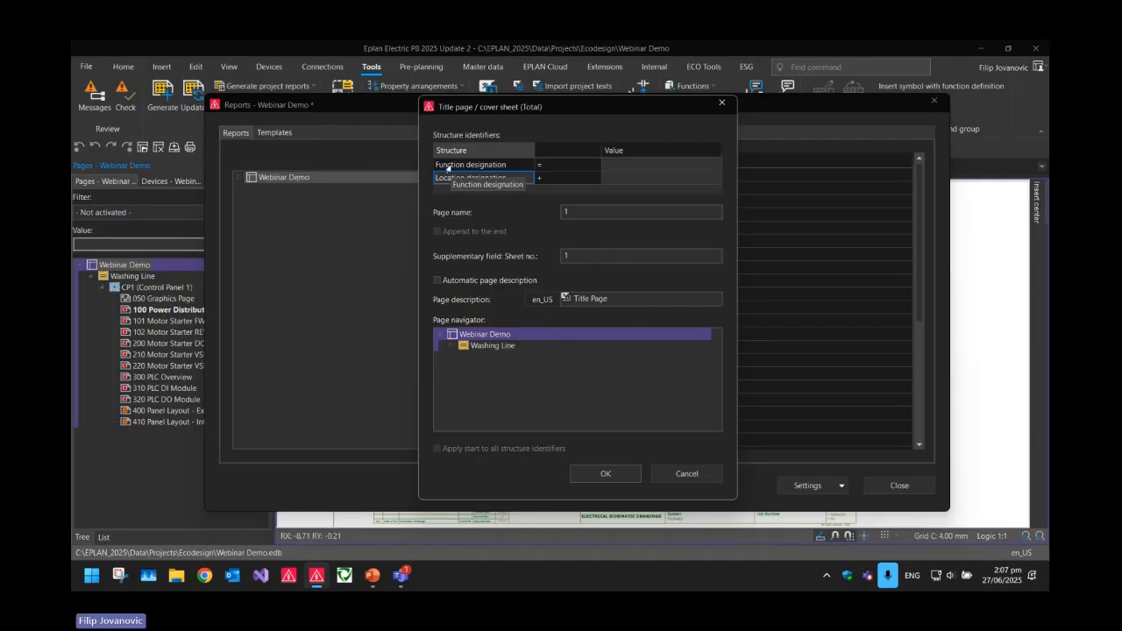
click(661, 165)
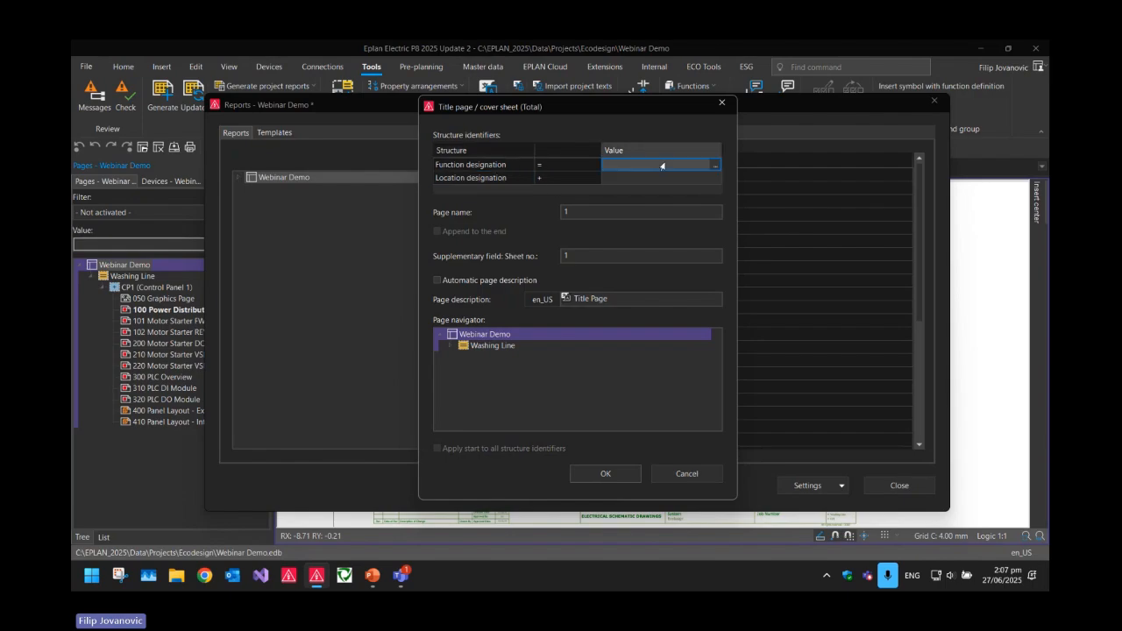
click(715, 165)
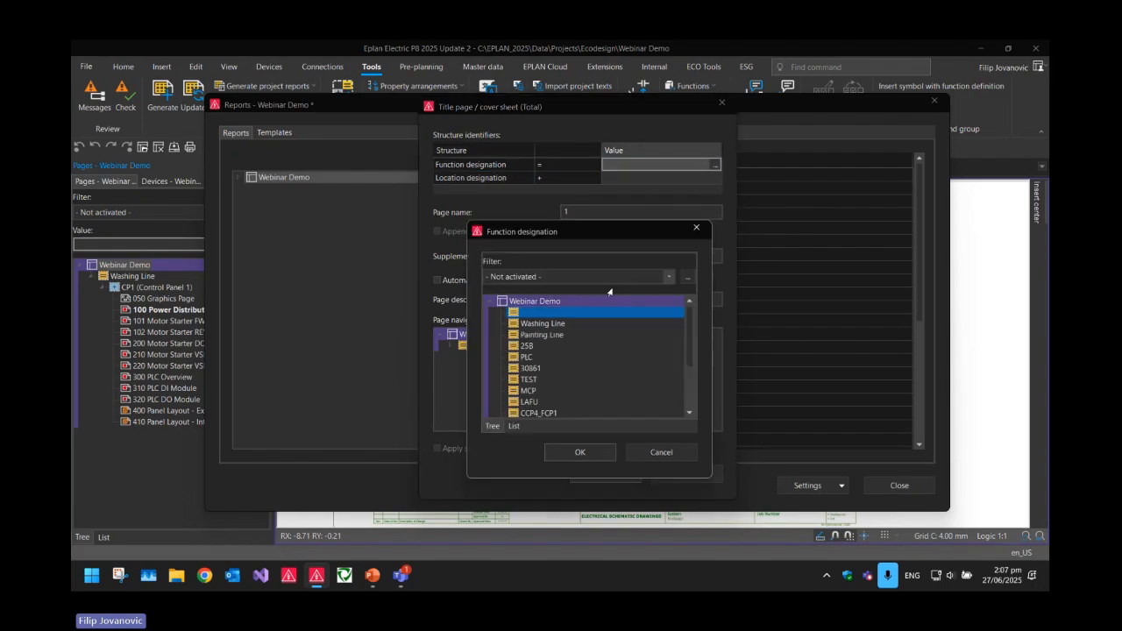
click(691, 233)
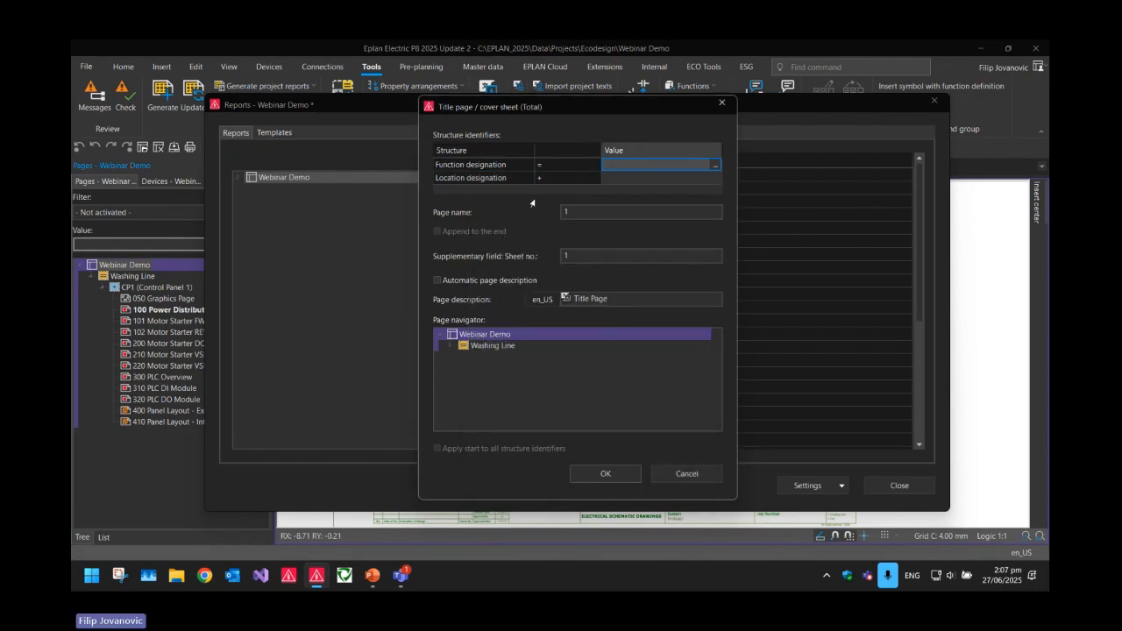
- Assign the title page to the Washing Line function designation and clear its location designation
click(480, 346)
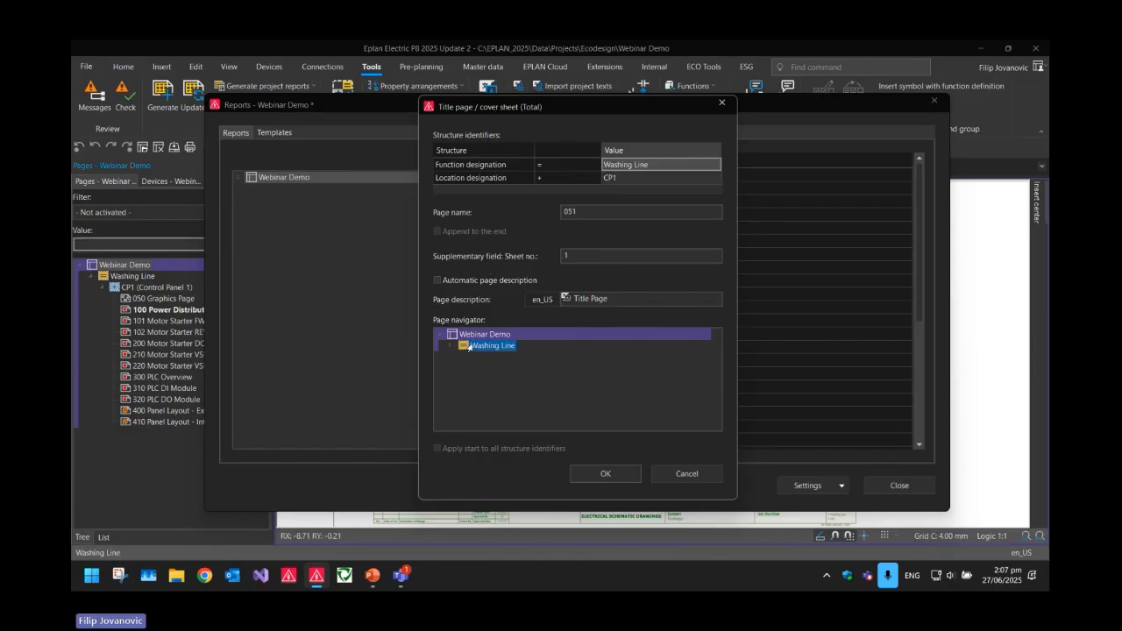
click(608, 179)
key(Delete)
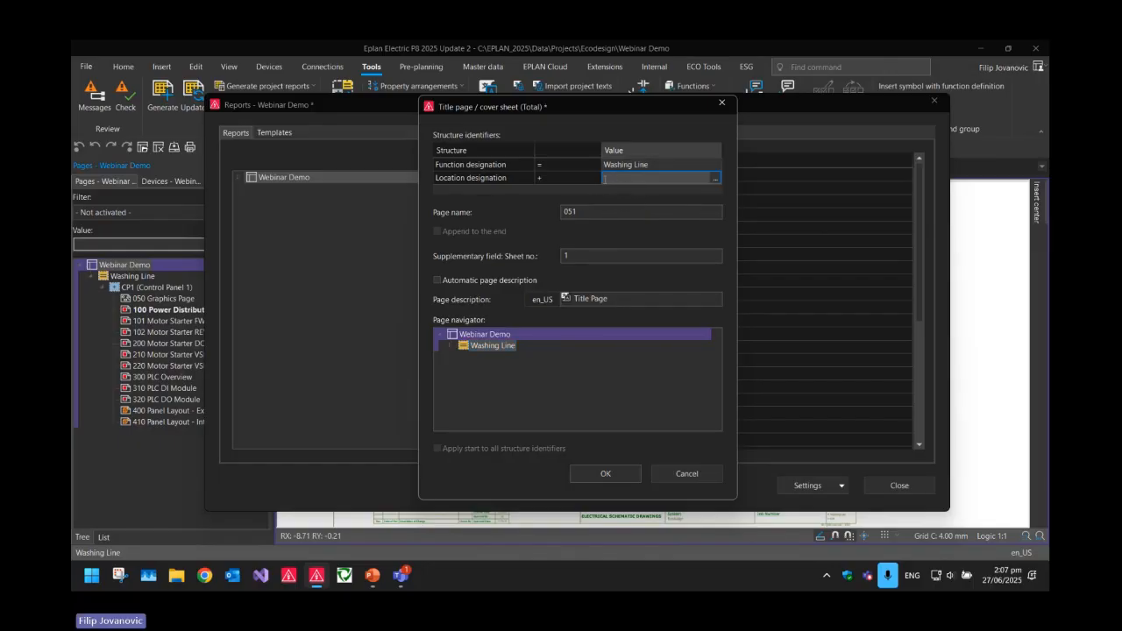
key(Left)
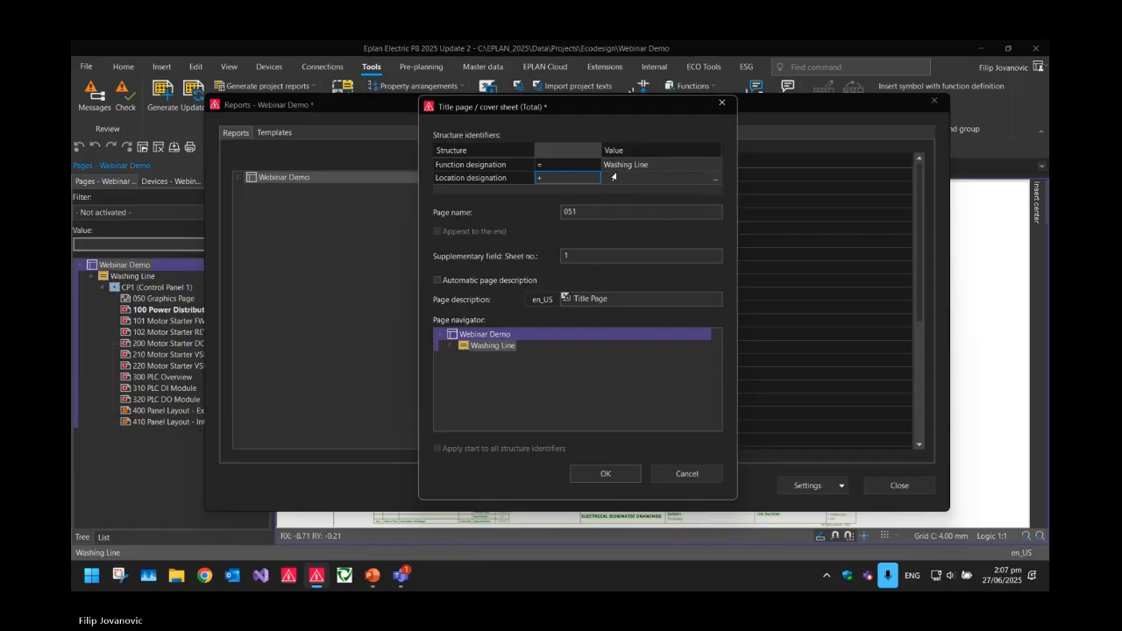
- Set the page name of the title page to 001
click(598, 208)
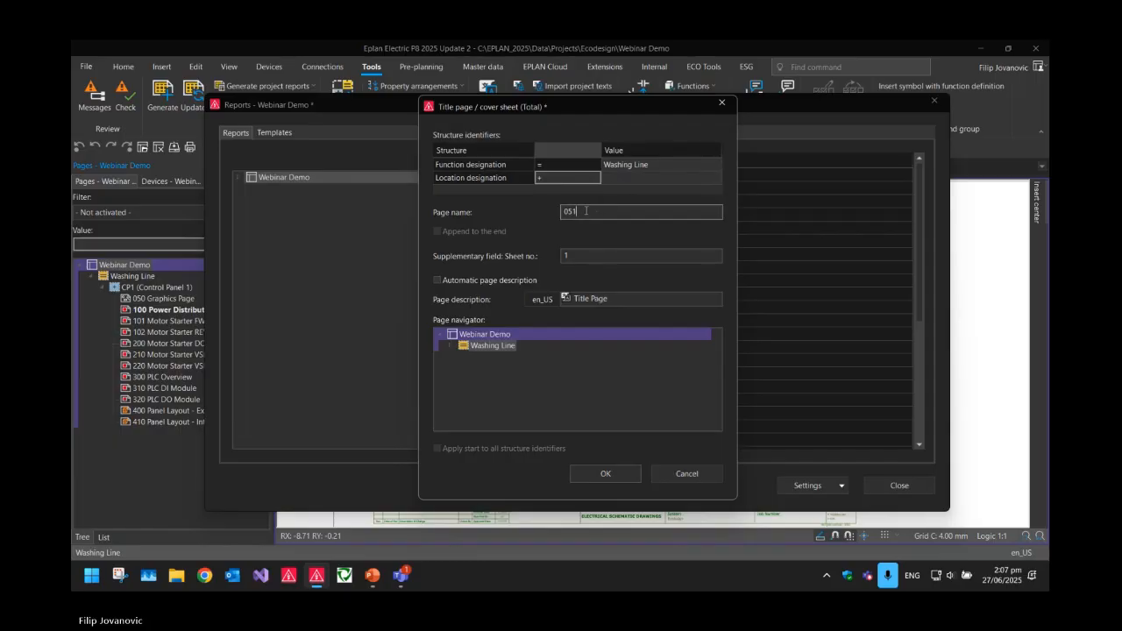
double_click(571, 211)
text(01)
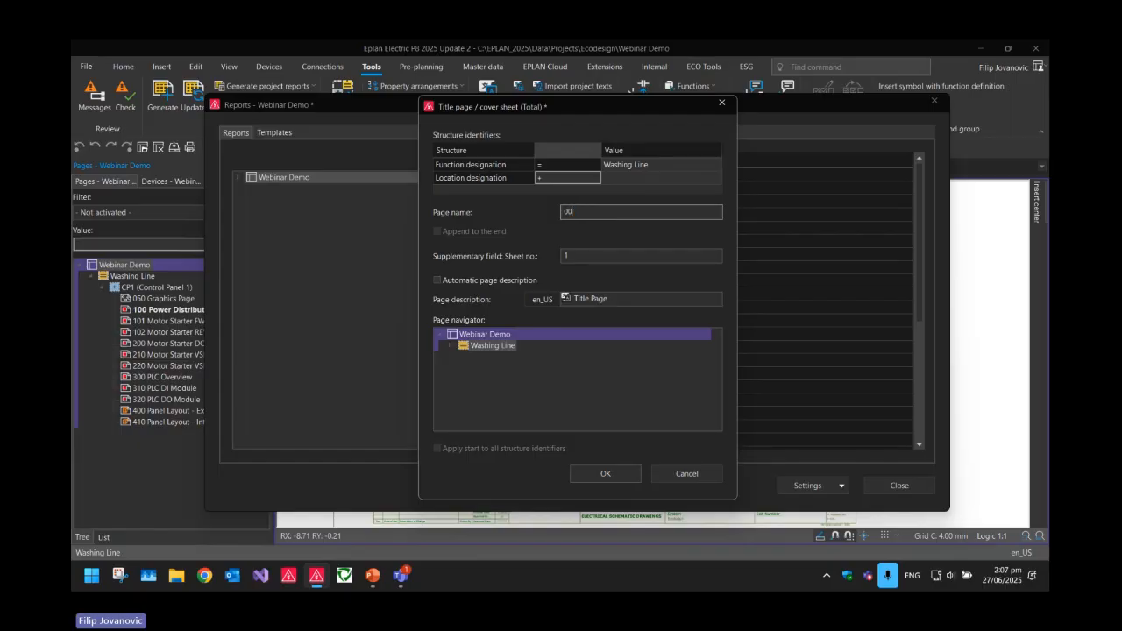
click(586, 254)
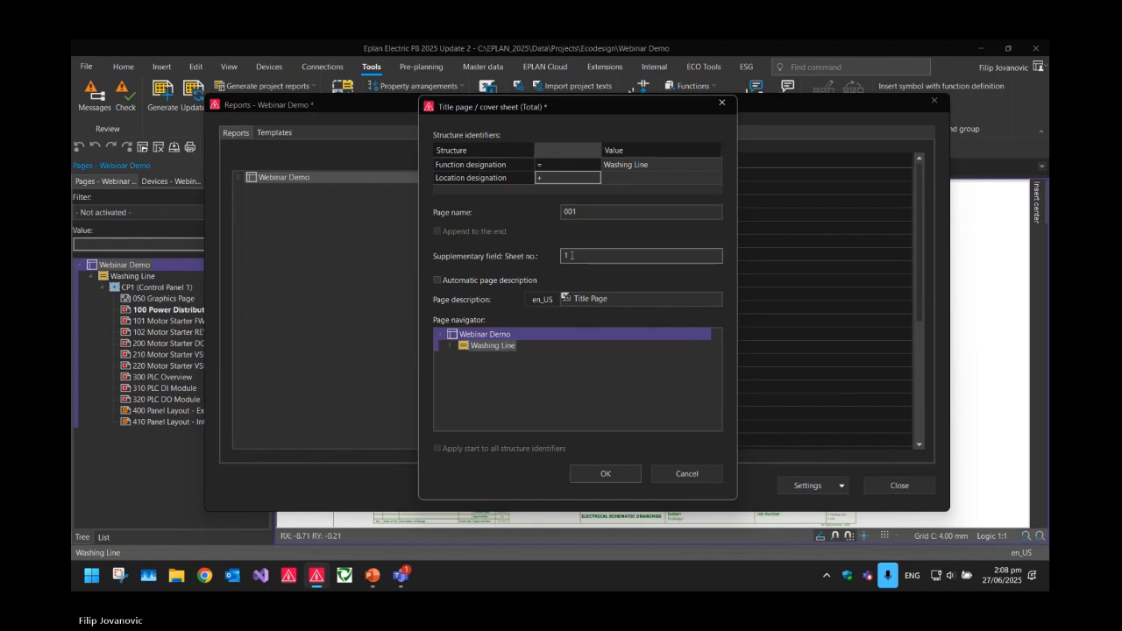
- Generate the title page with the description Title Page, leaving automatic page description off, and close the reports dialog
click(595, 297)
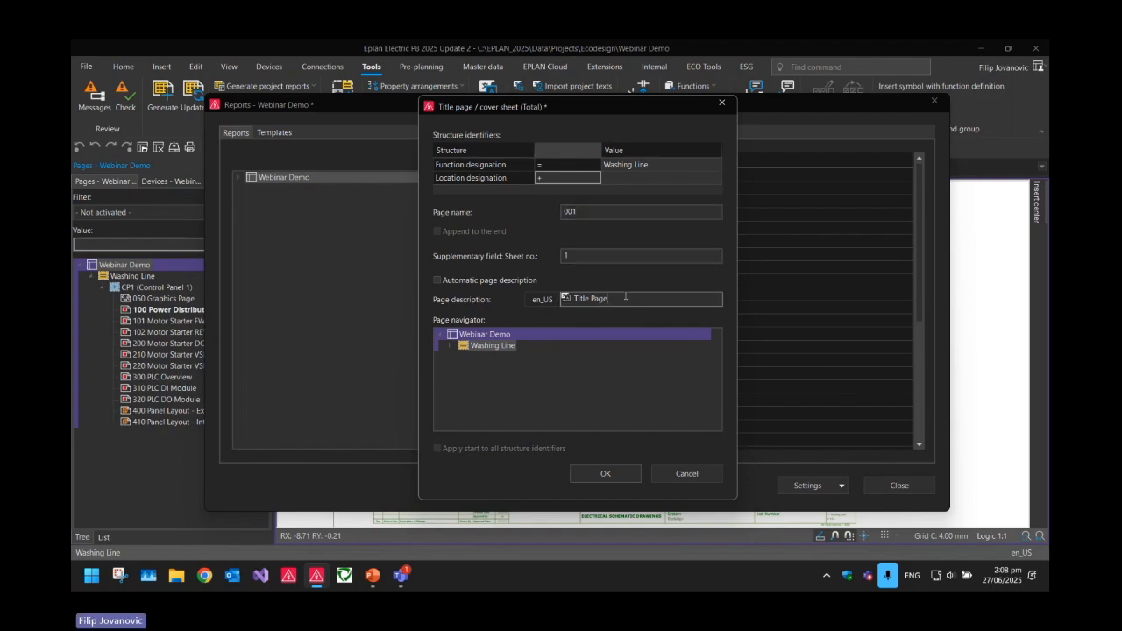
click(460, 282)
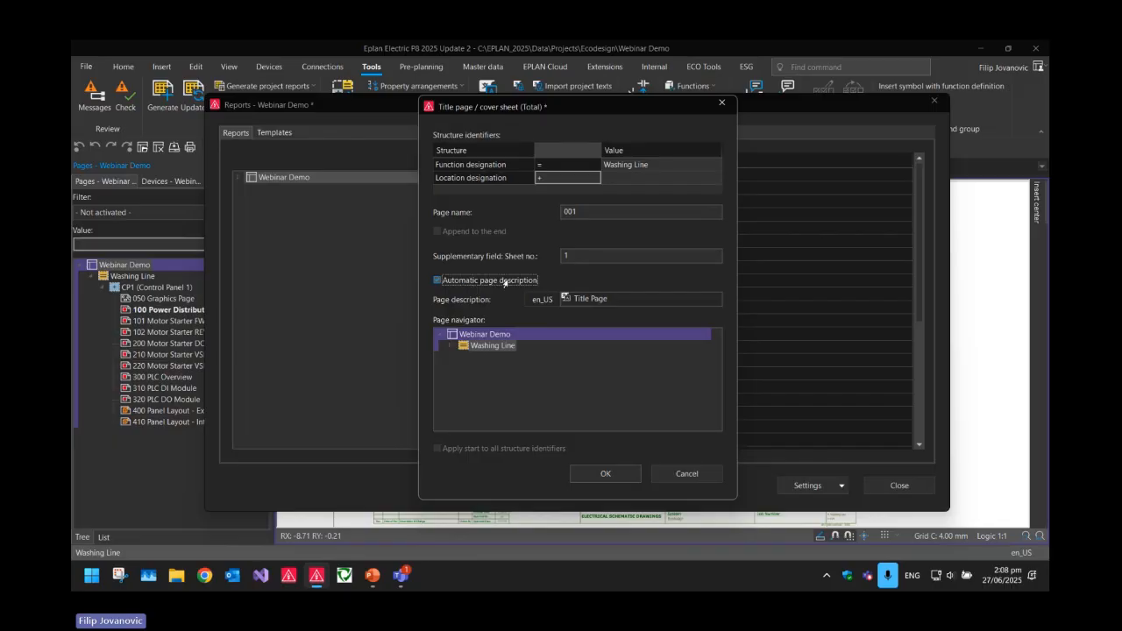
click(467, 282)
click(577, 299)
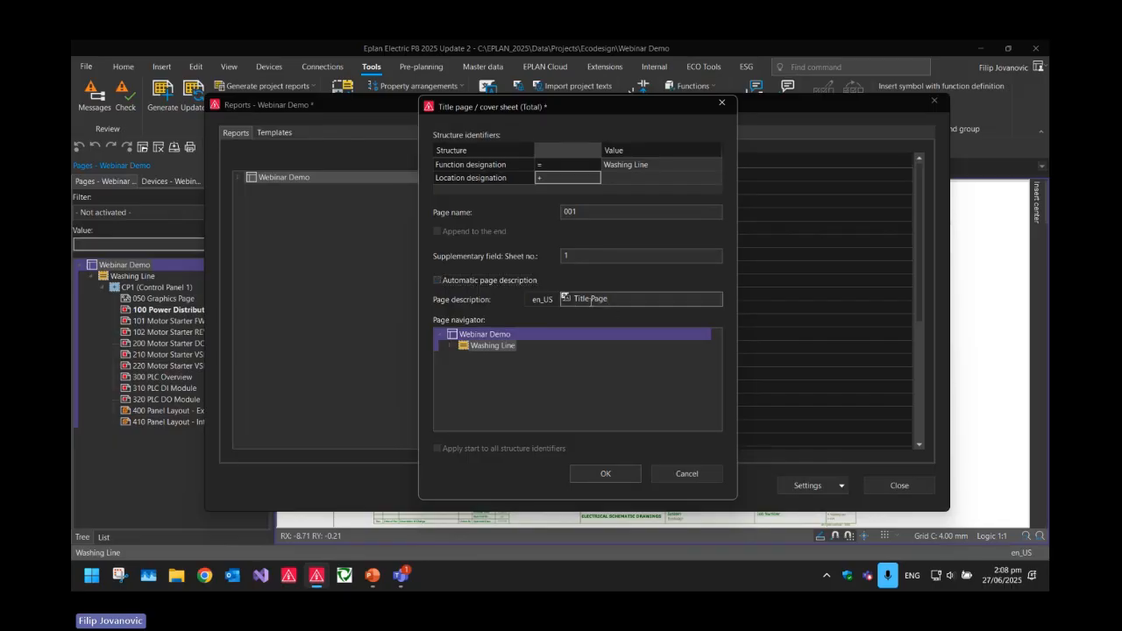
drag(610, 300, 574, 299)
click(620, 299)
click(603, 475)
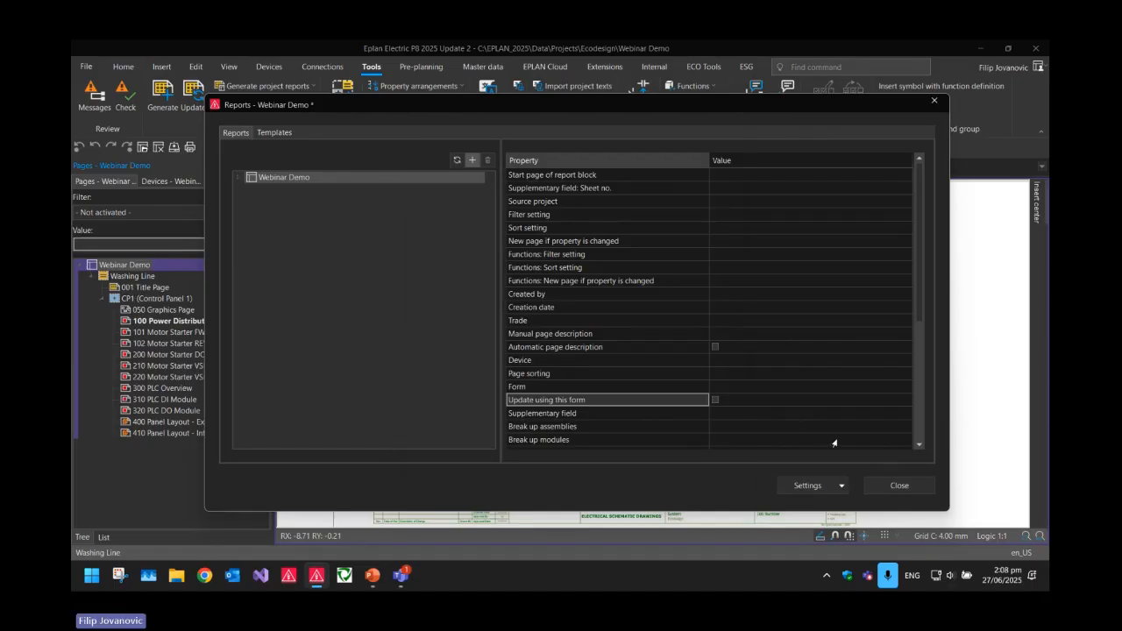
click(894, 484)
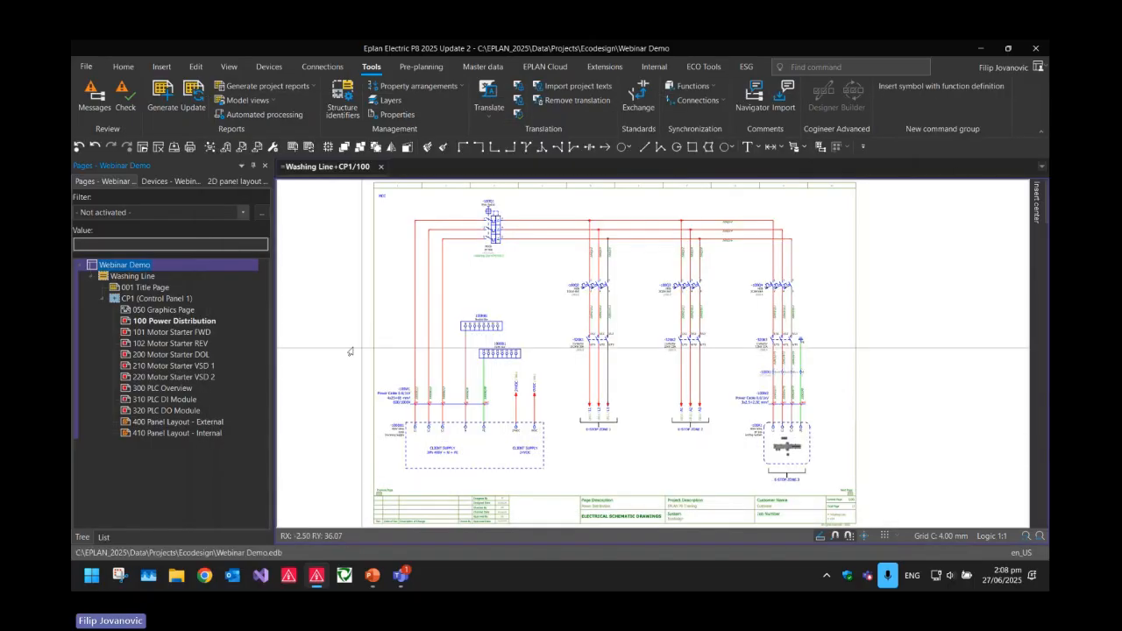
- Open page 001 Title Page and examine its company header, customer and project details
click(145, 287)
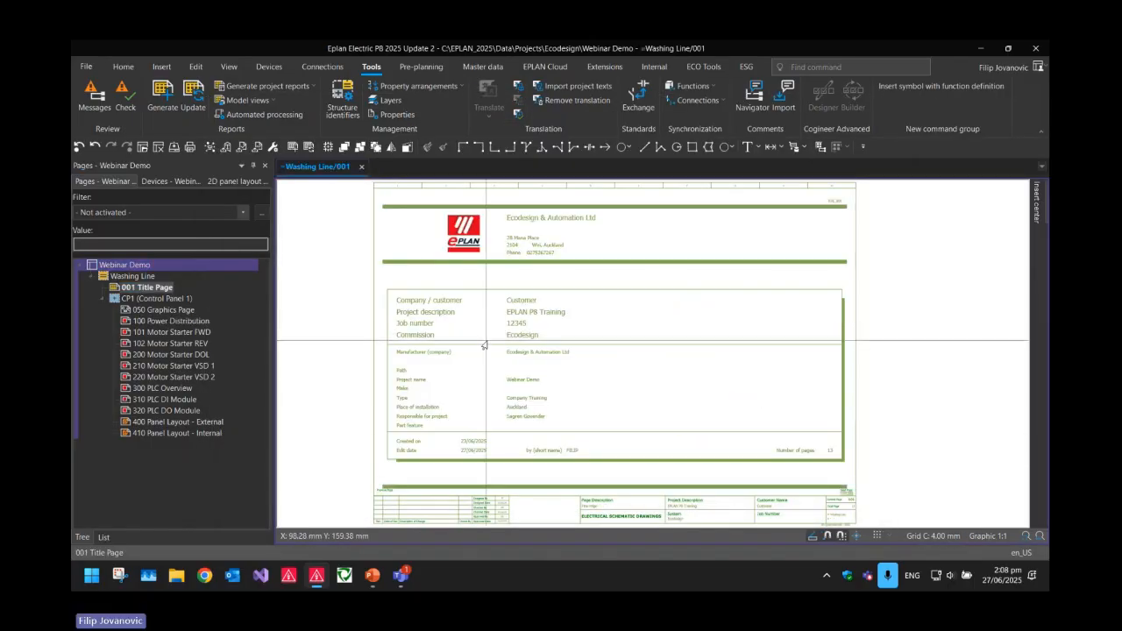
scroll(483, 342, down, 3)
scroll(581, 261, up, 5)
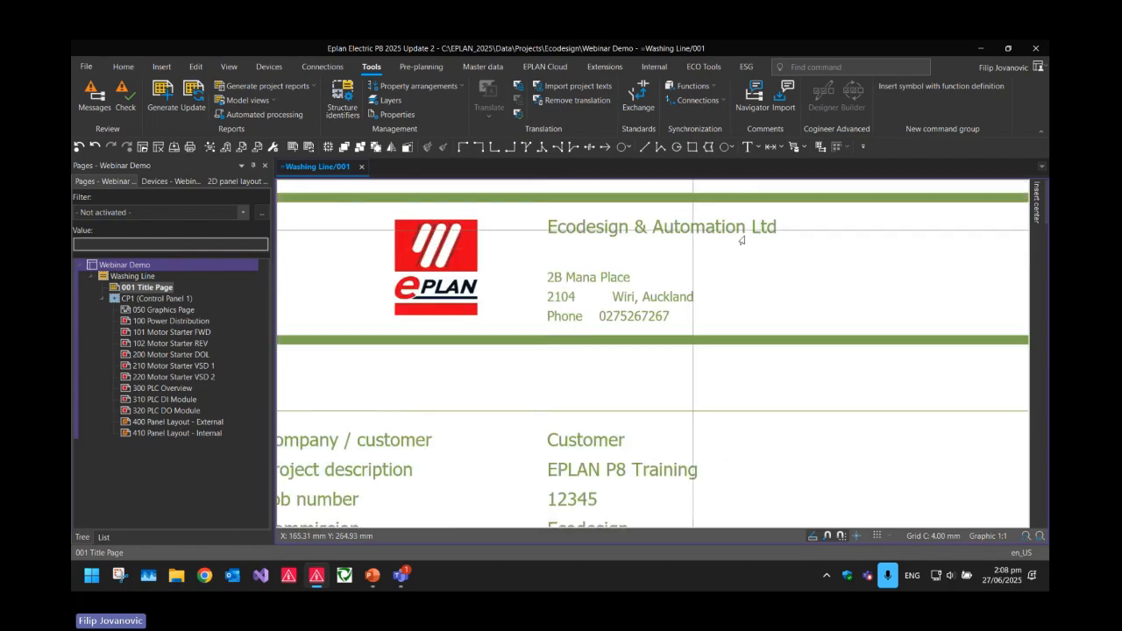
scroll(674, 328, down, 3)
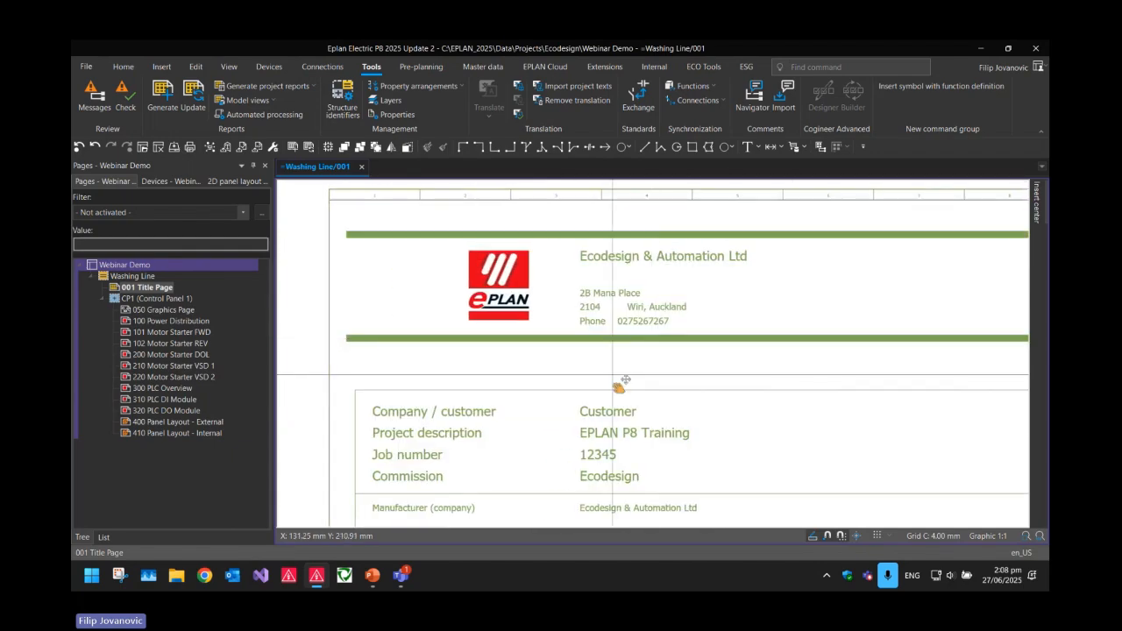
middle_drag(585, 433, 571, 302)
scroll(565, 285, up, 2)
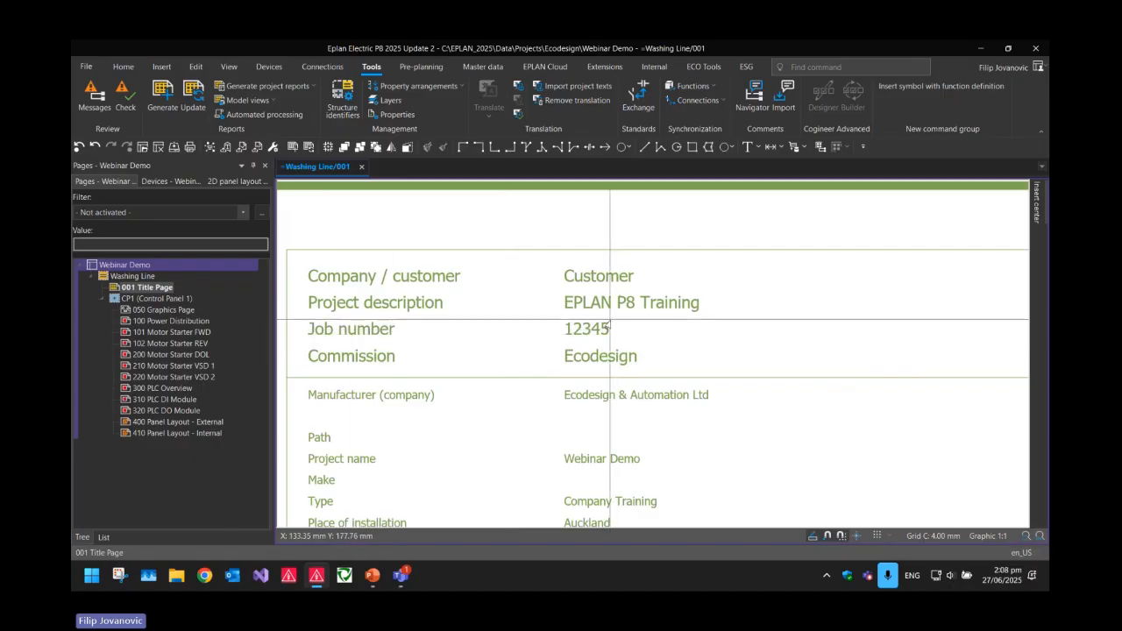
scroll(605, 329, down, 2)
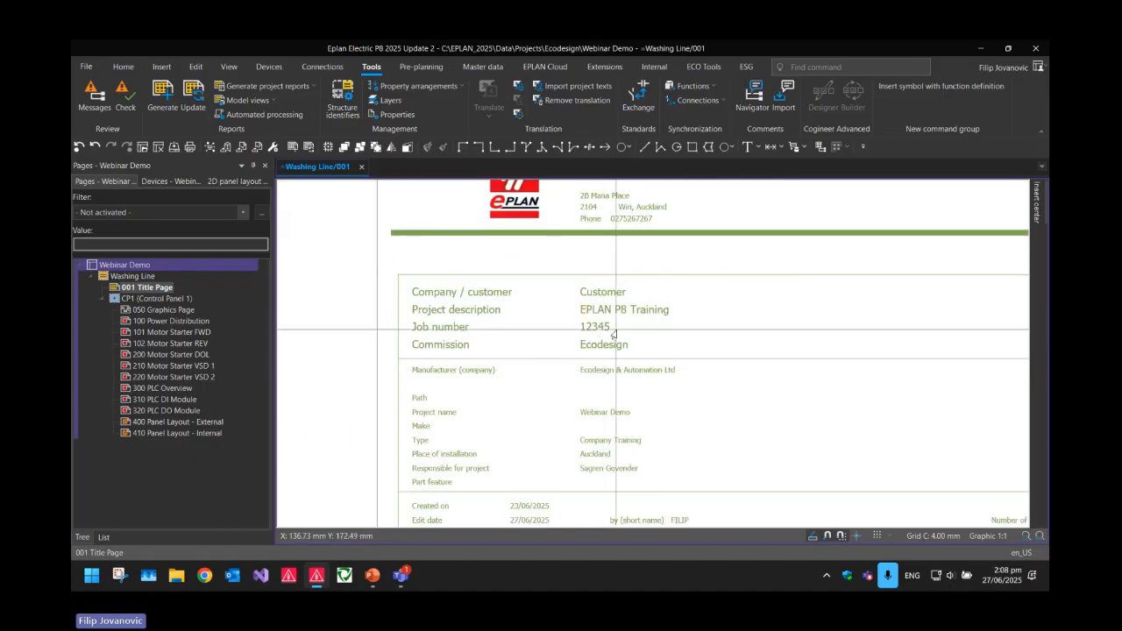
- Open the Webinar Demo project properties, examine the company and creator details that feed the title page, and return to the page
click(128, 264)
right_click(128, 265)
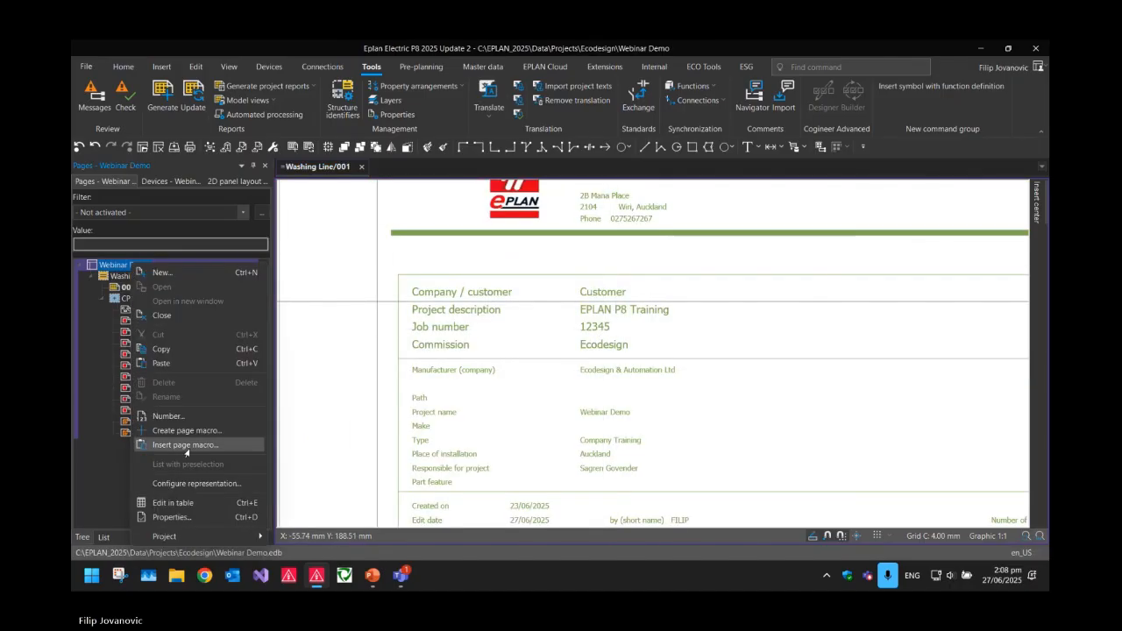
click(179, 520)
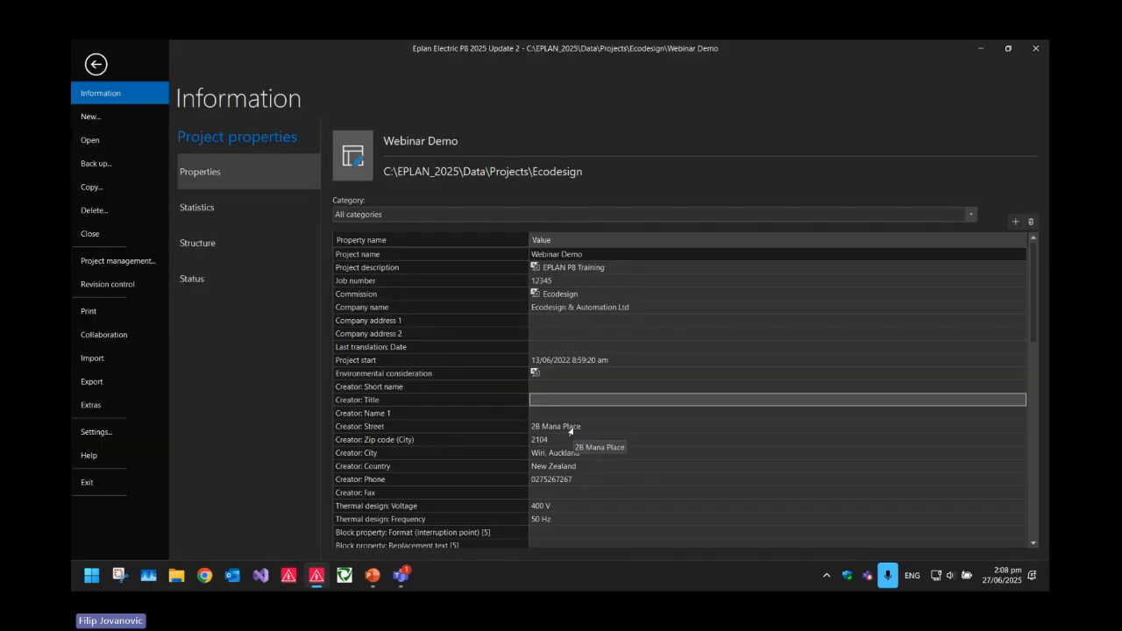
key(Escape)
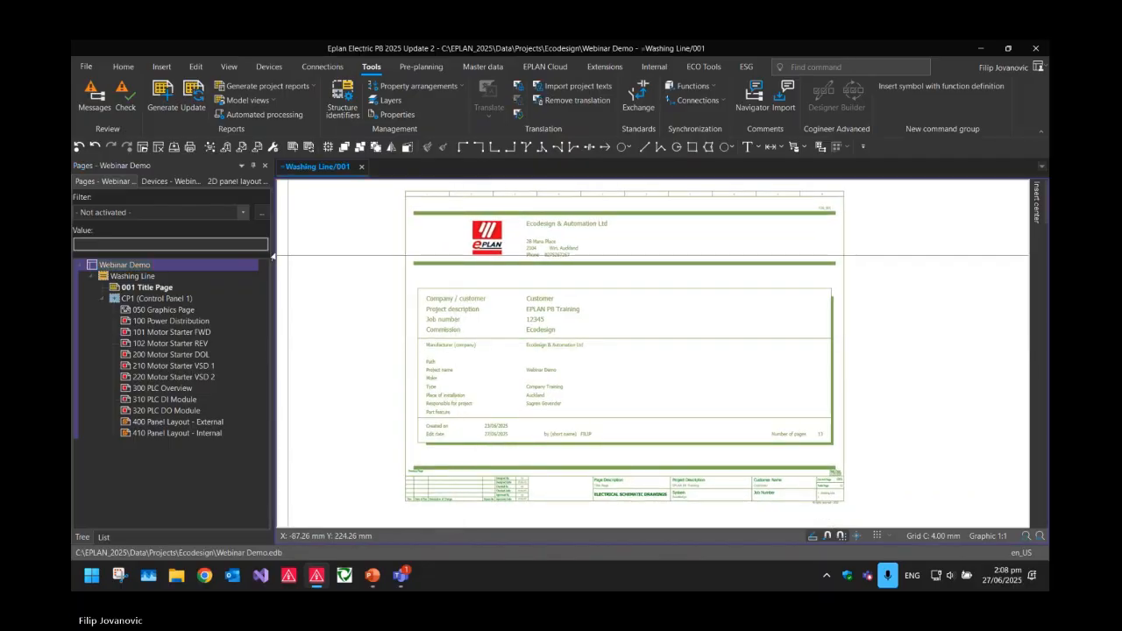
- Start a new Table of contents report for the Webinar Demo project
click(126, 265)
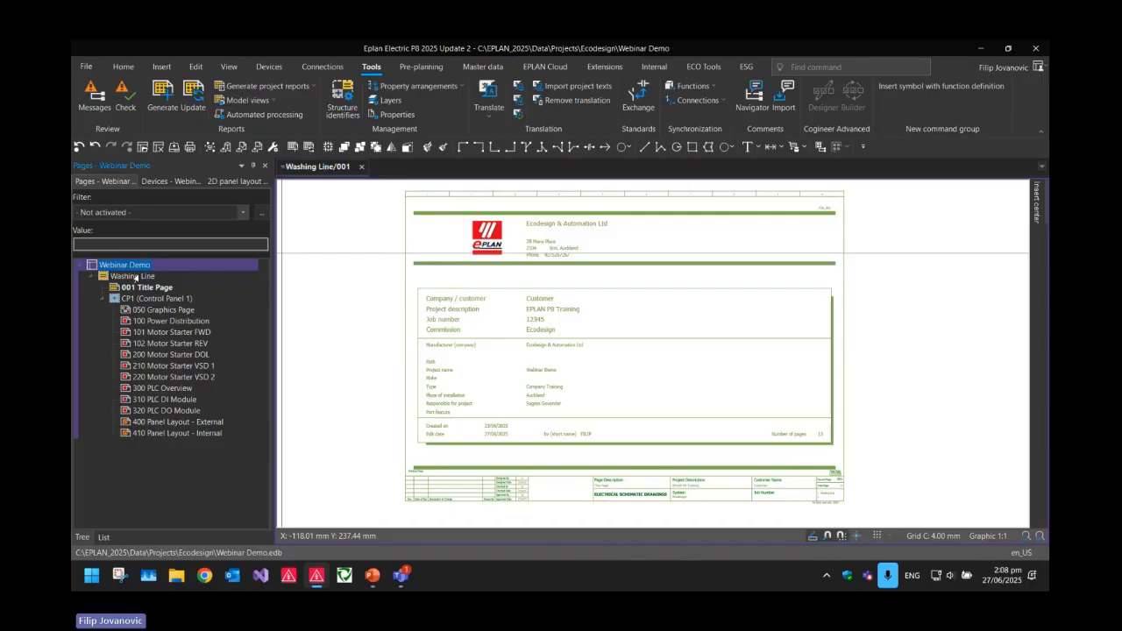
click(162, 106)
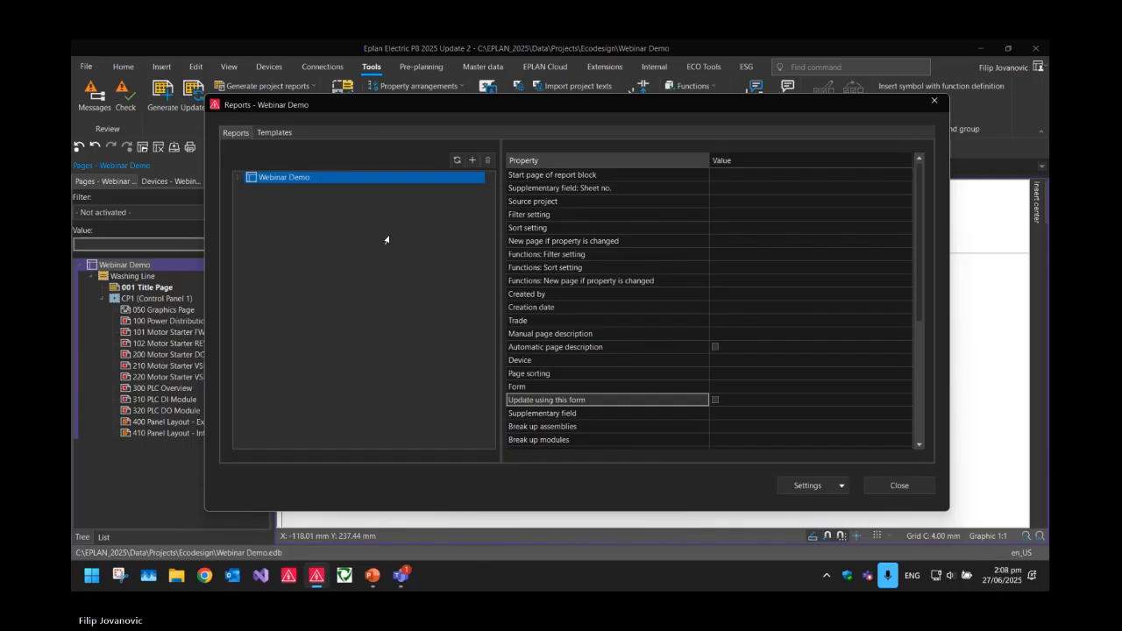
click(469, 160)
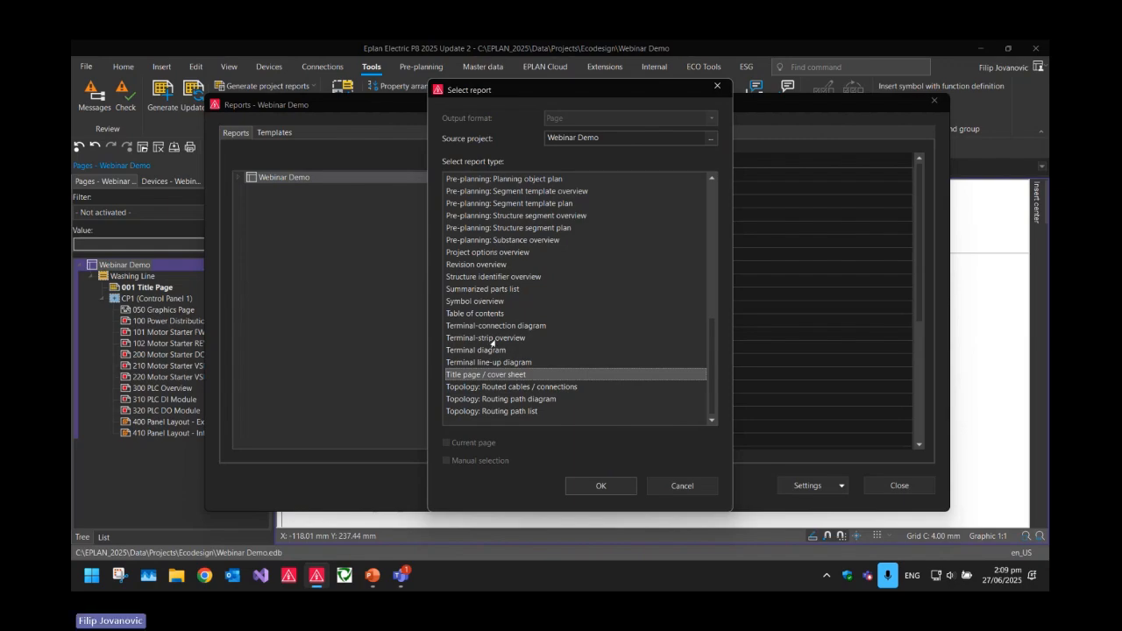
click(471, 315)
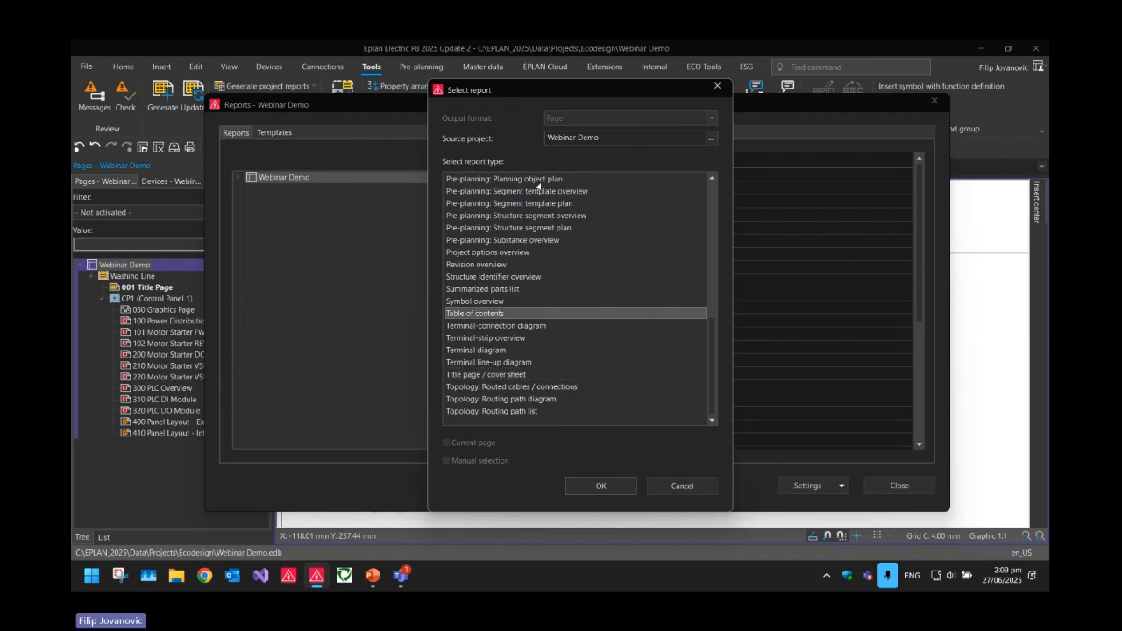
click(601, 485)
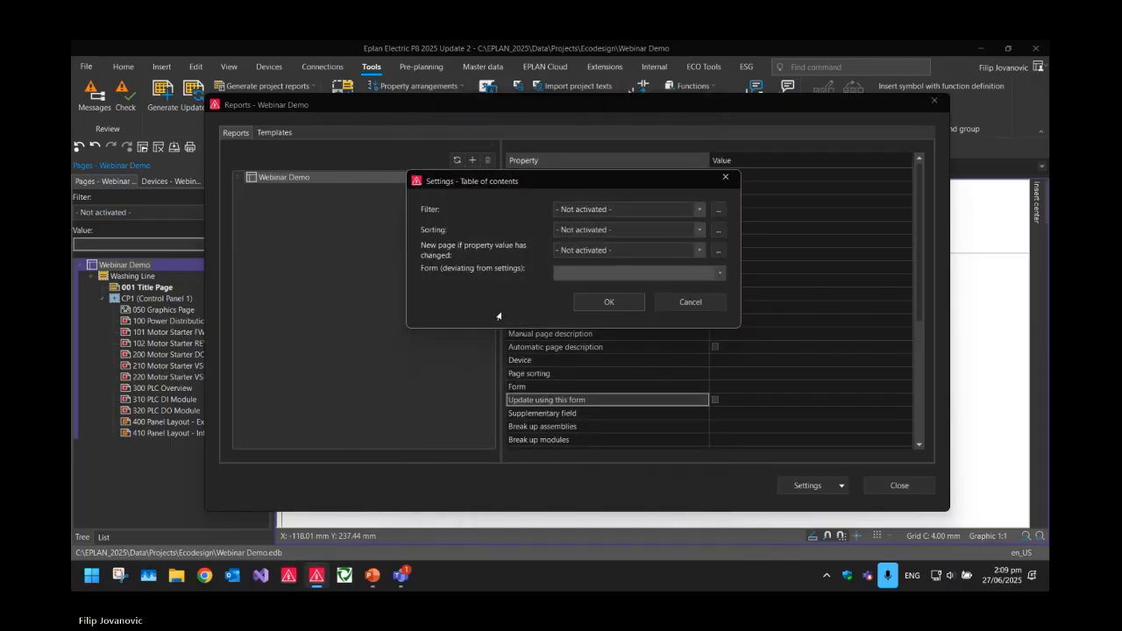
- Assign form F06_001 to the table of contents, leaving filter, sorting and new-page settings not activated
click(594, 210)
click(599, 211)
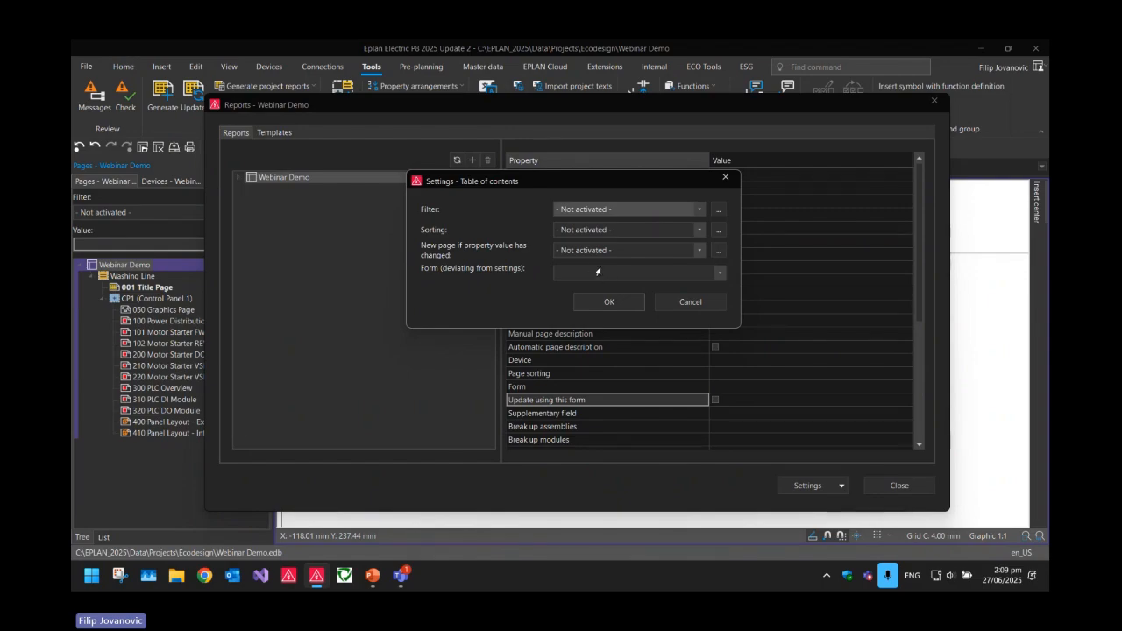
click(663, 279)
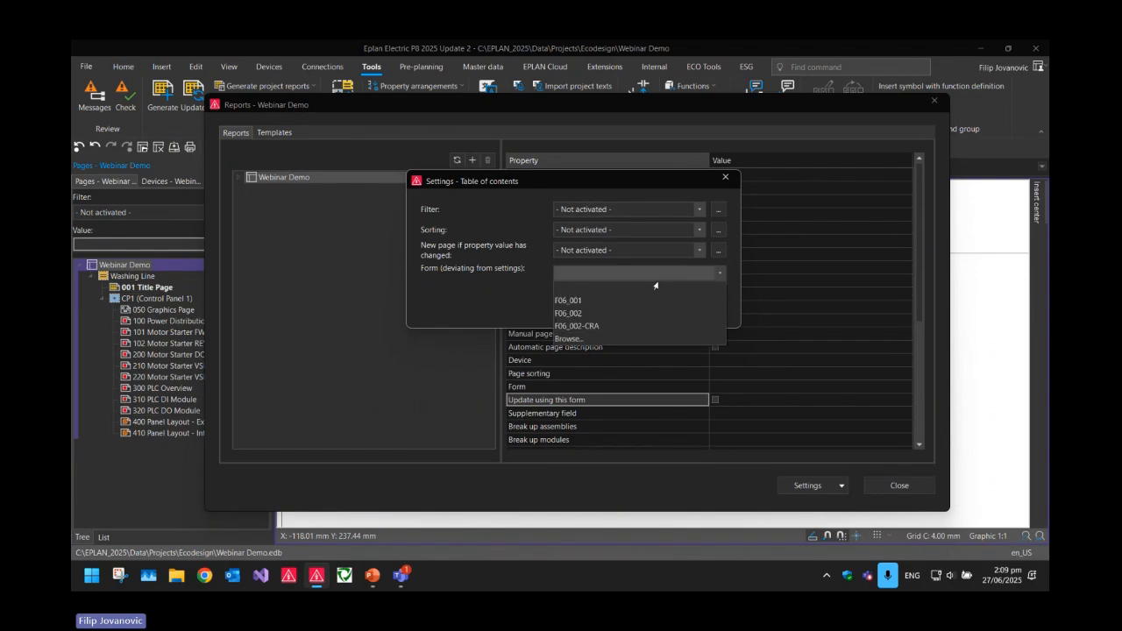
click(564, 301)
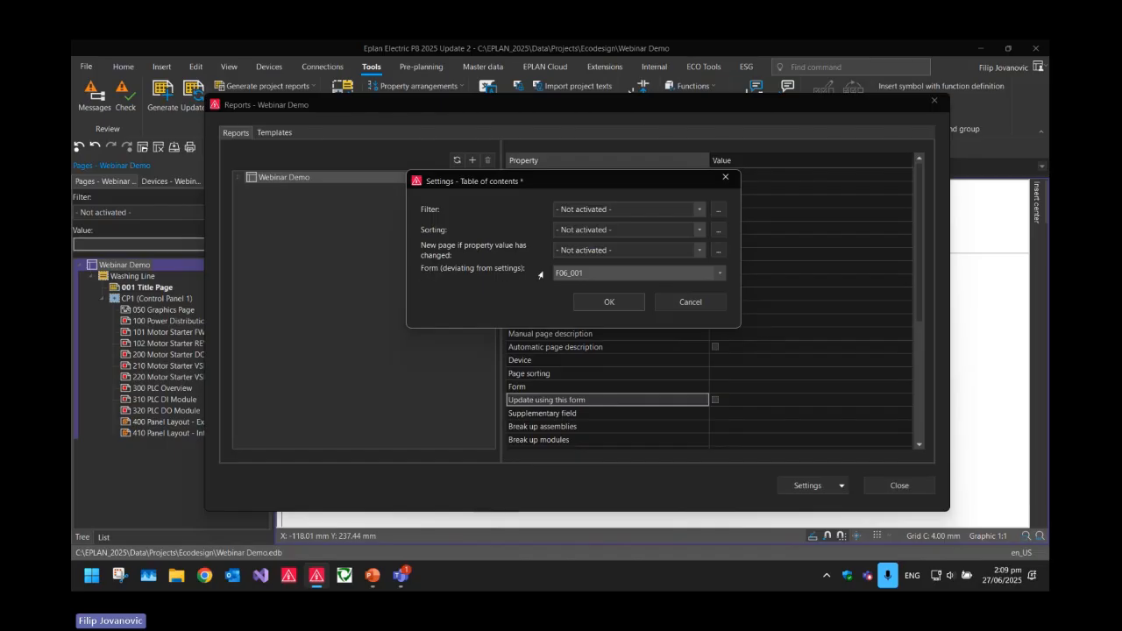
click(605, 303)
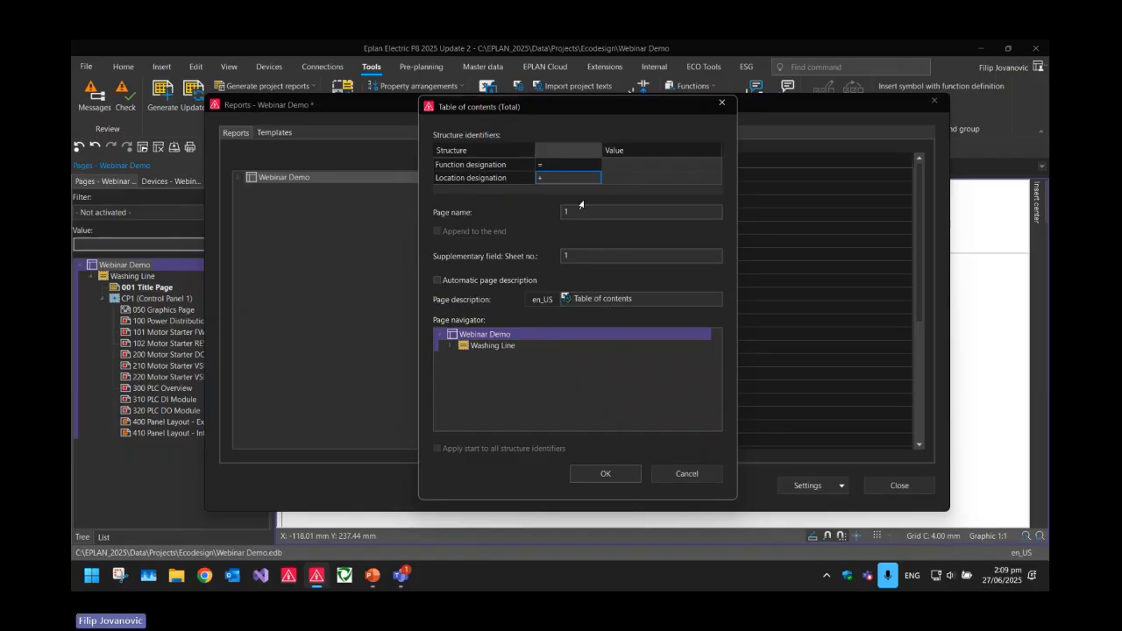
- Generate the table of contents as page 002 under Washing Line with no location designation, and close the reports dialog
click(449, 347)
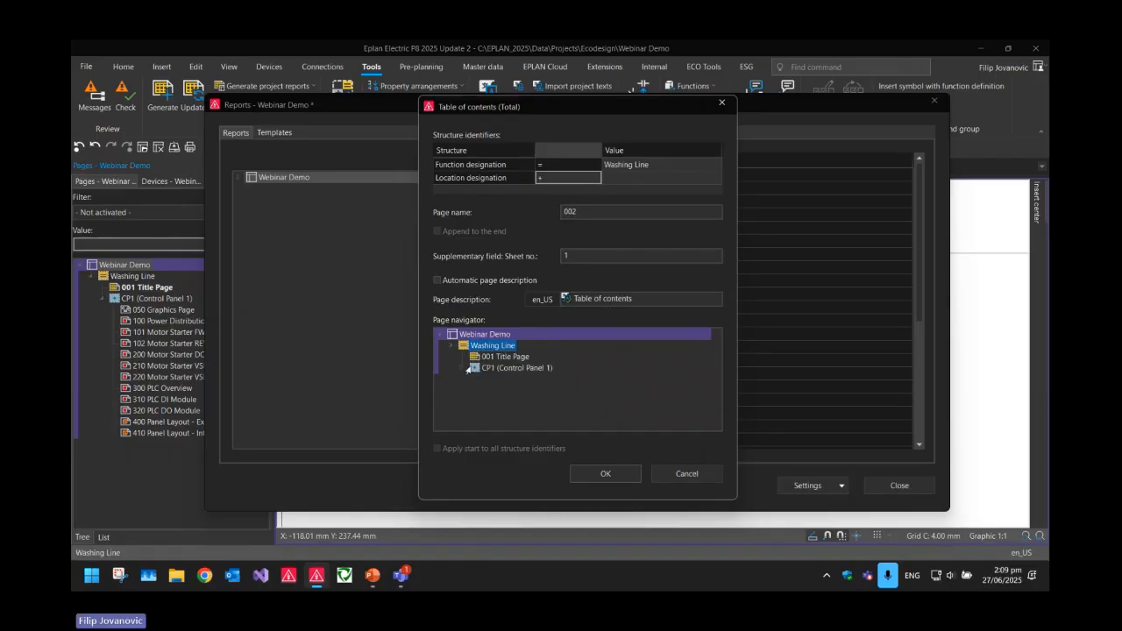
click(512, 357)
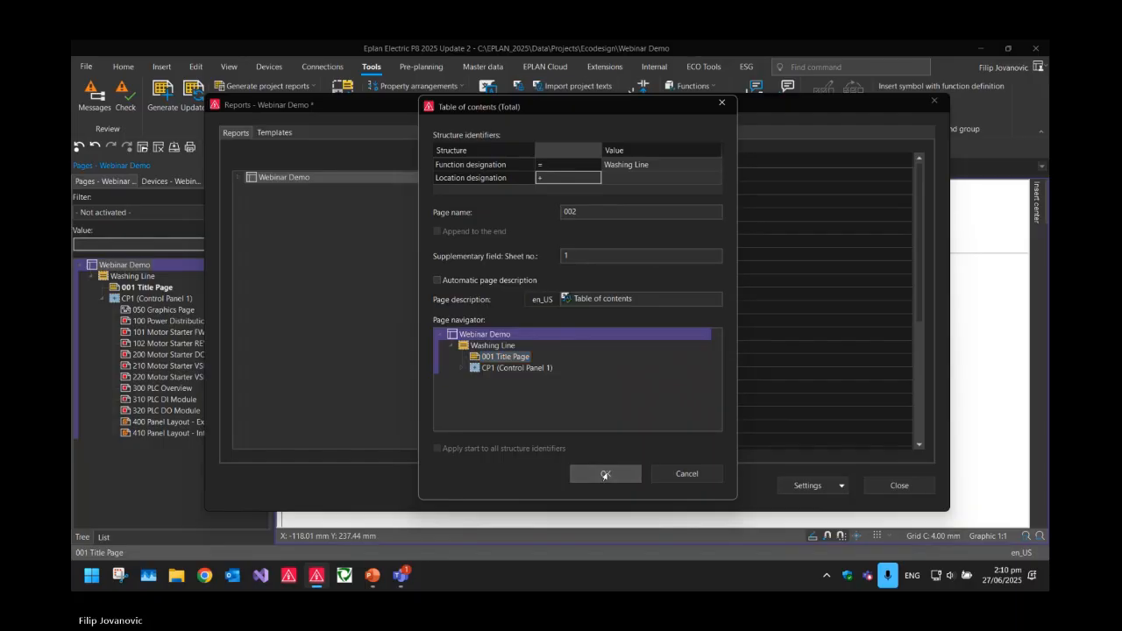
click(605, 475)
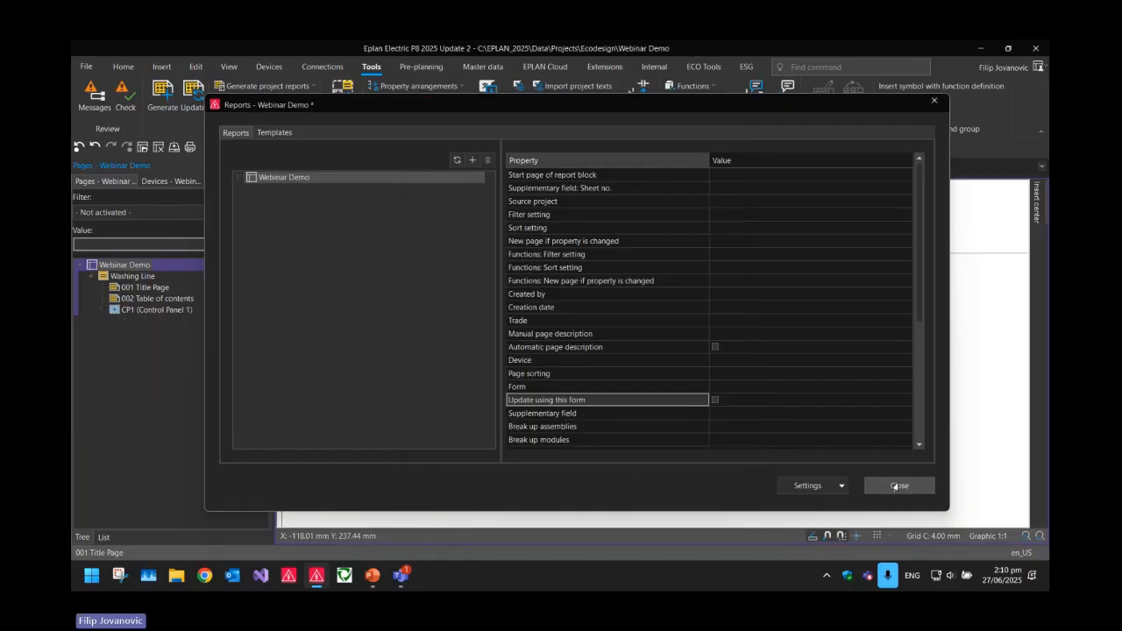
click(899, 485)
- Open page 002 Table of contents and examine its listed pages, descriptions, dates and empty rows
click(156, 298)
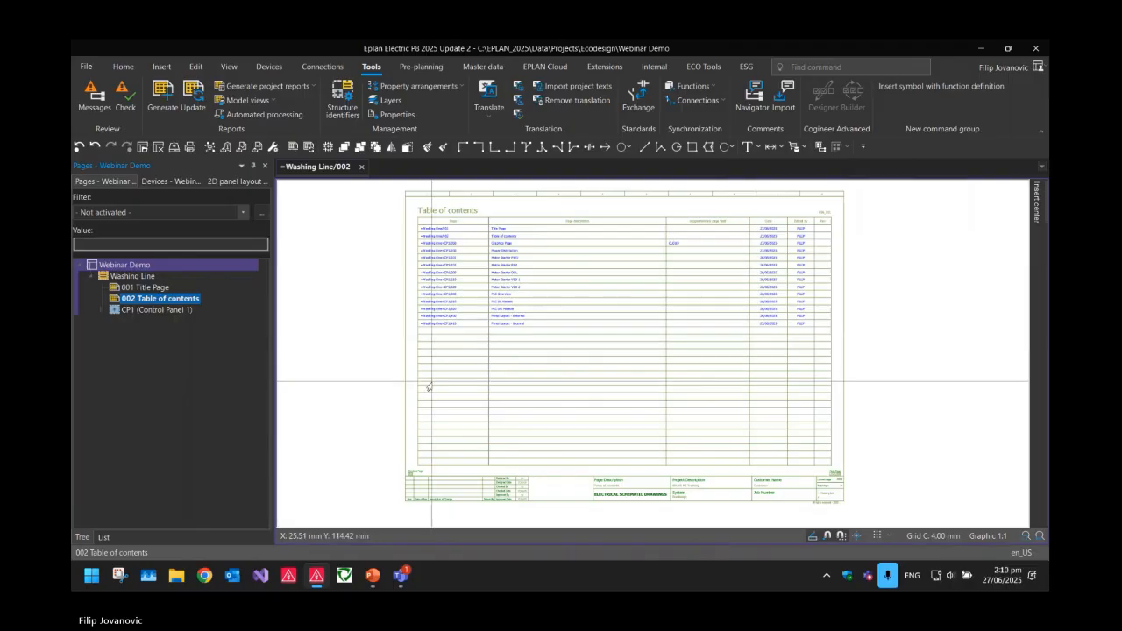
scroll(433, 360, up, 5)
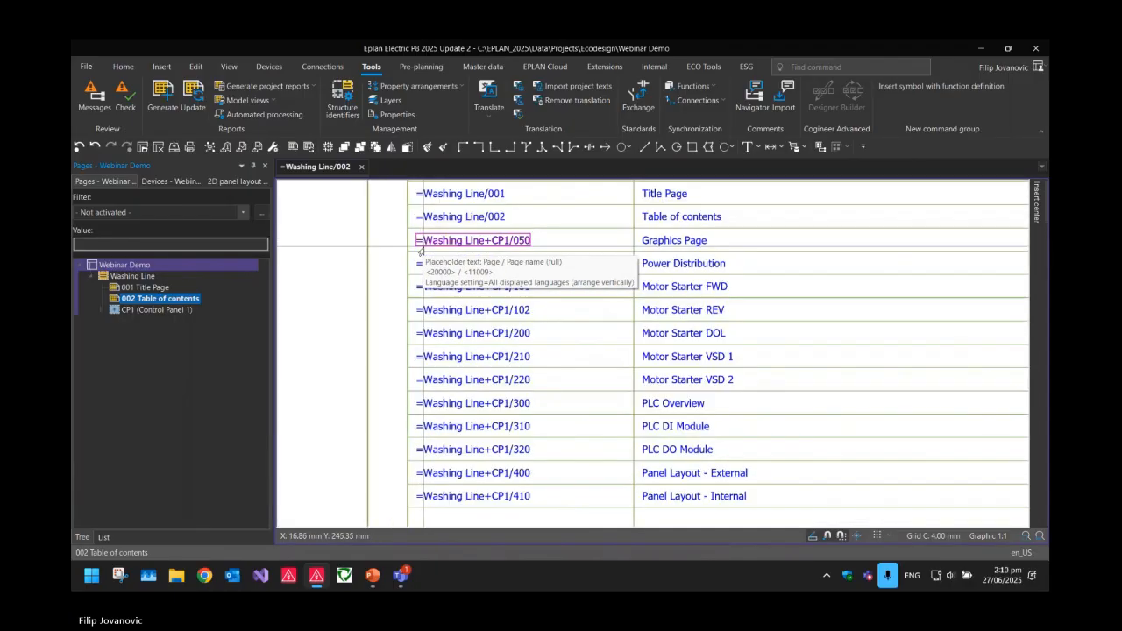
scroll(426, 263, down, 3)
scroll(452, 335, up, 4)
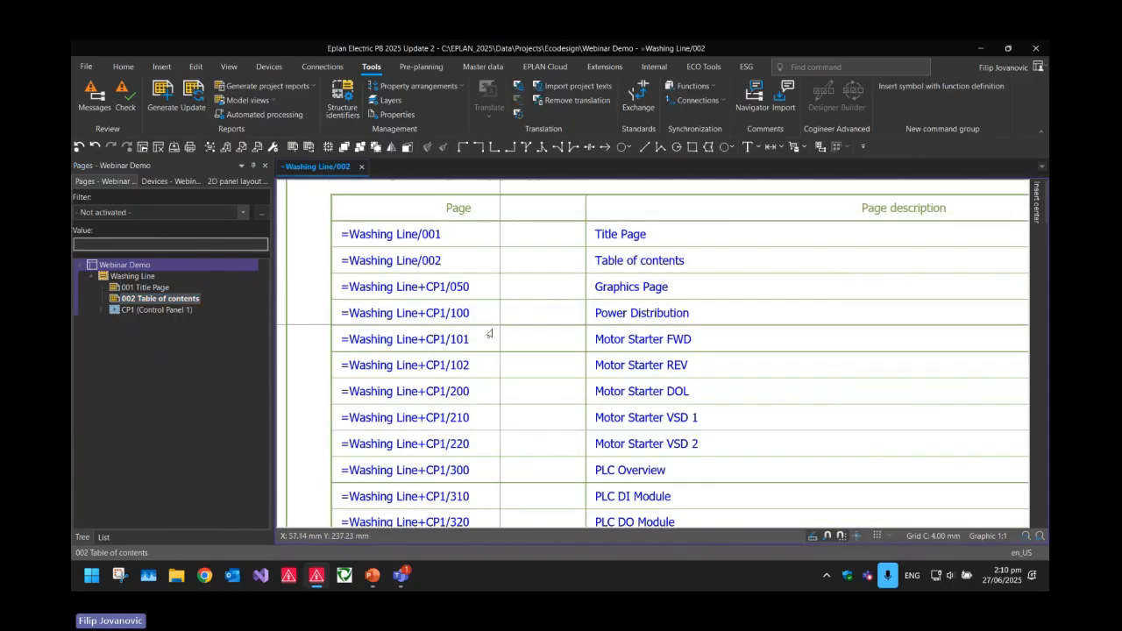
scroll(482, 324, down, 2)
scroll(488, 350, down, 2)
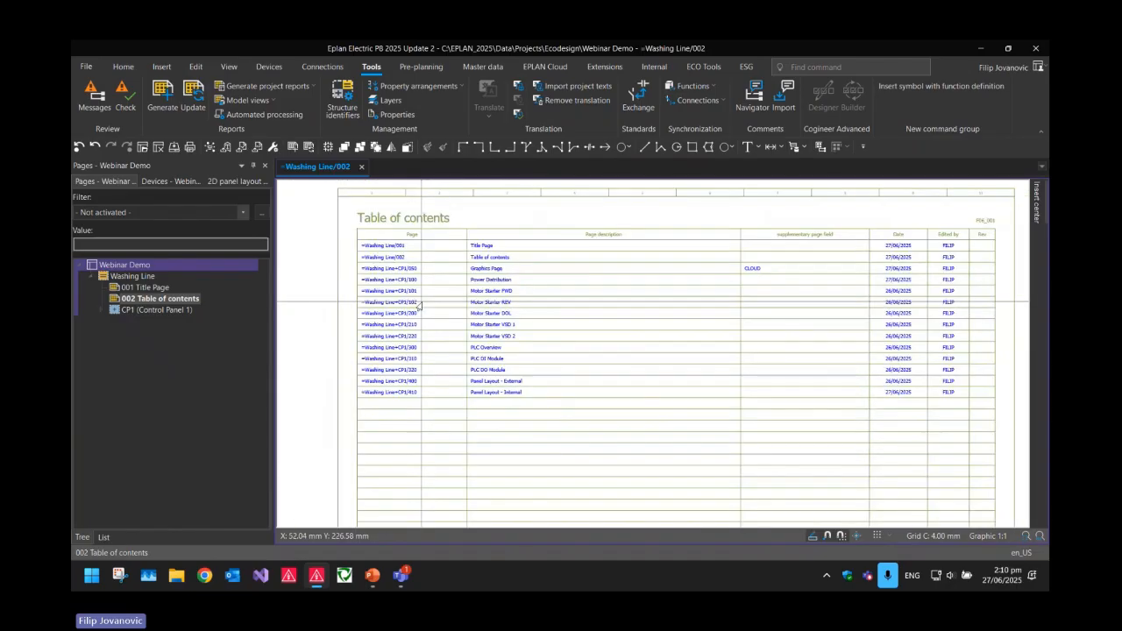
scroll(561, 372, down, 1)
middle_drag(564, 372, 556, 321)
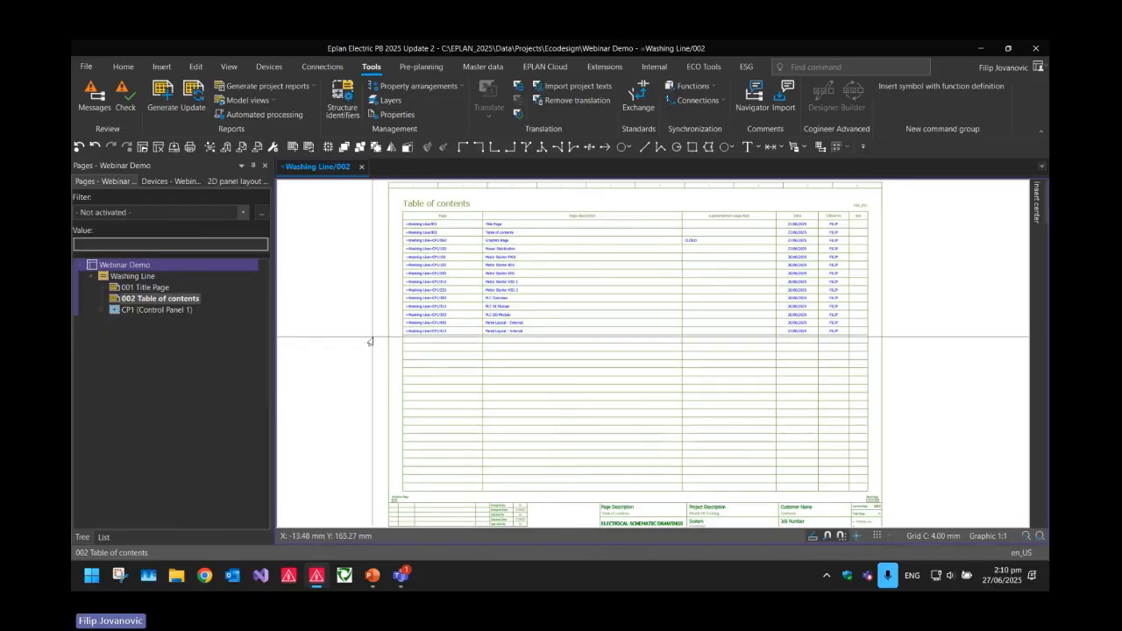
drag(372, 337, 917, 498)
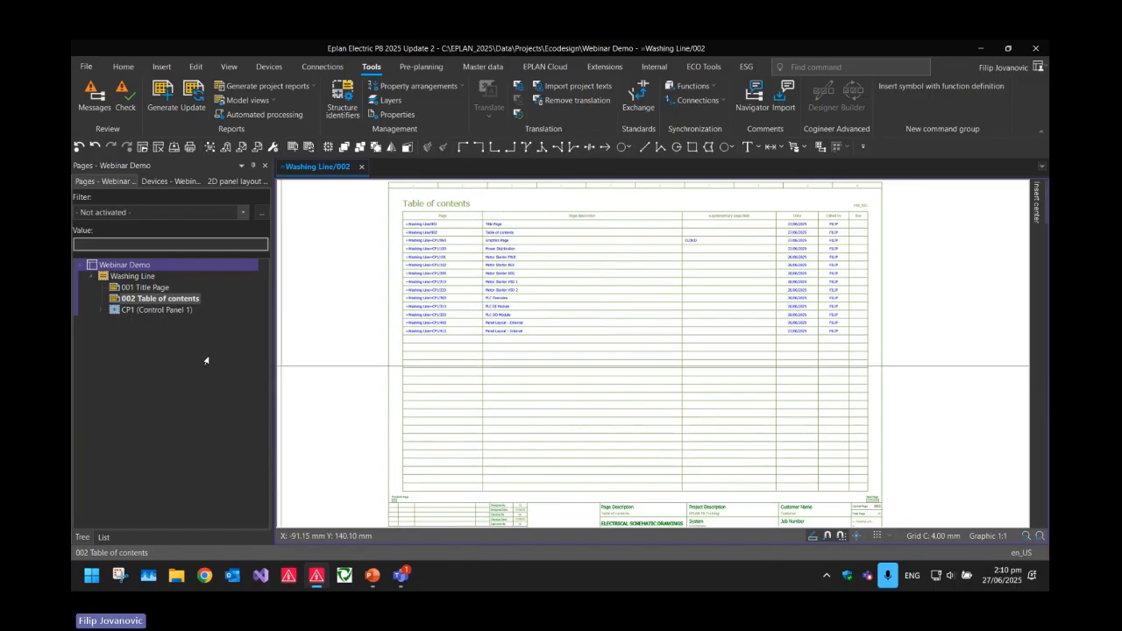
- Reopen the Webinar Demo reports, expand the generated pages and select the table of contents report block to review its properties
click(149, 165)
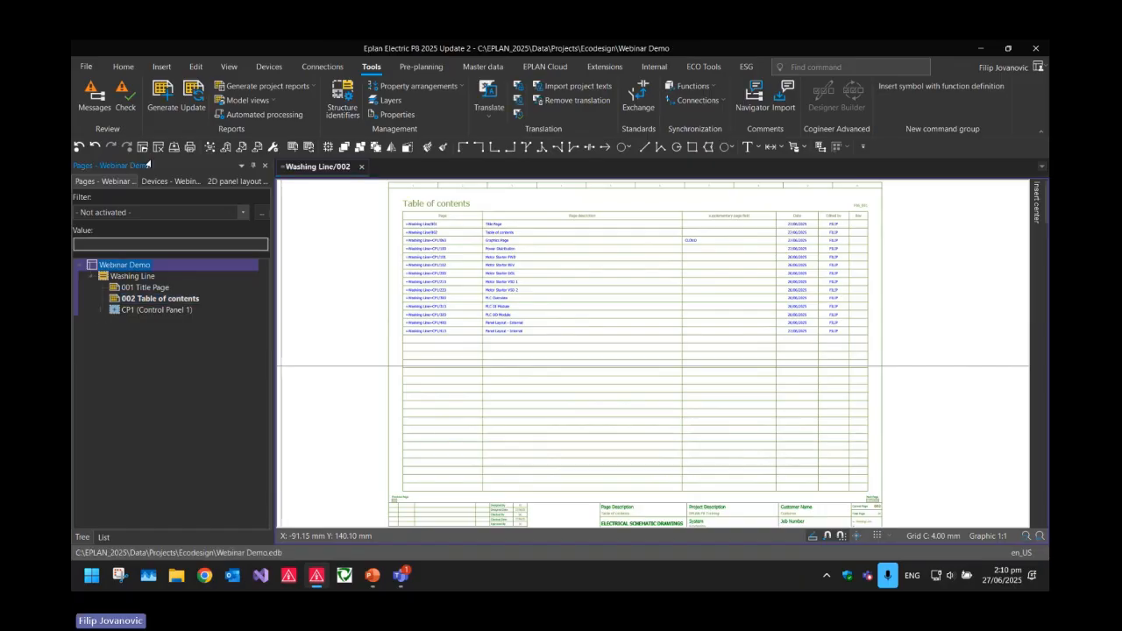
click(162, 96)
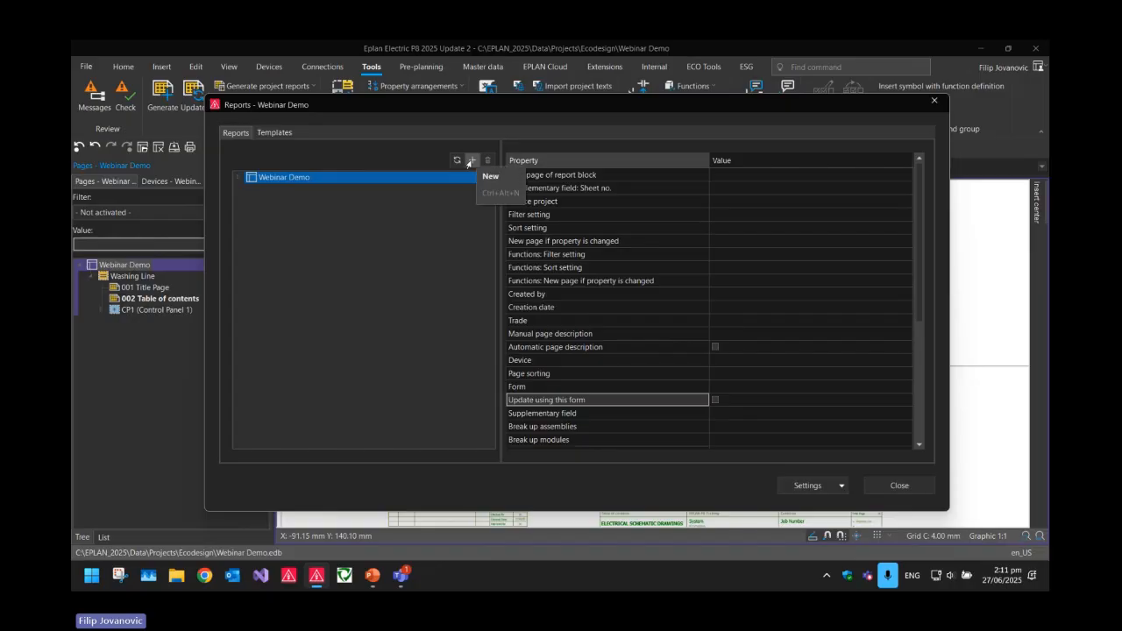
click(236, 179)
click(247, 200)
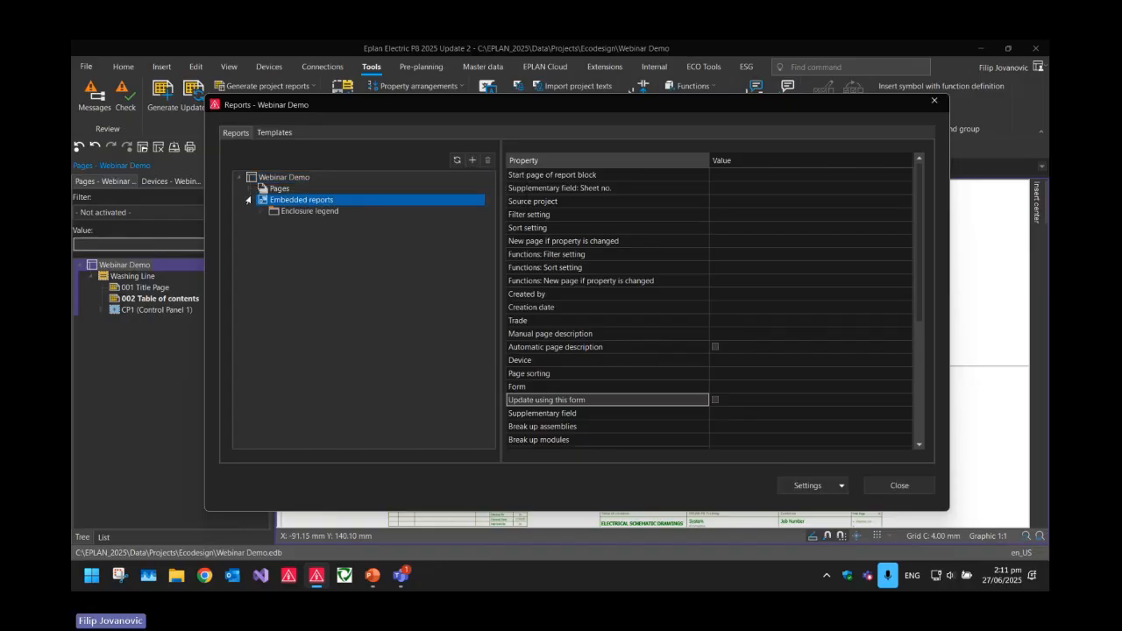
click(246, 189)
click(257, 211)
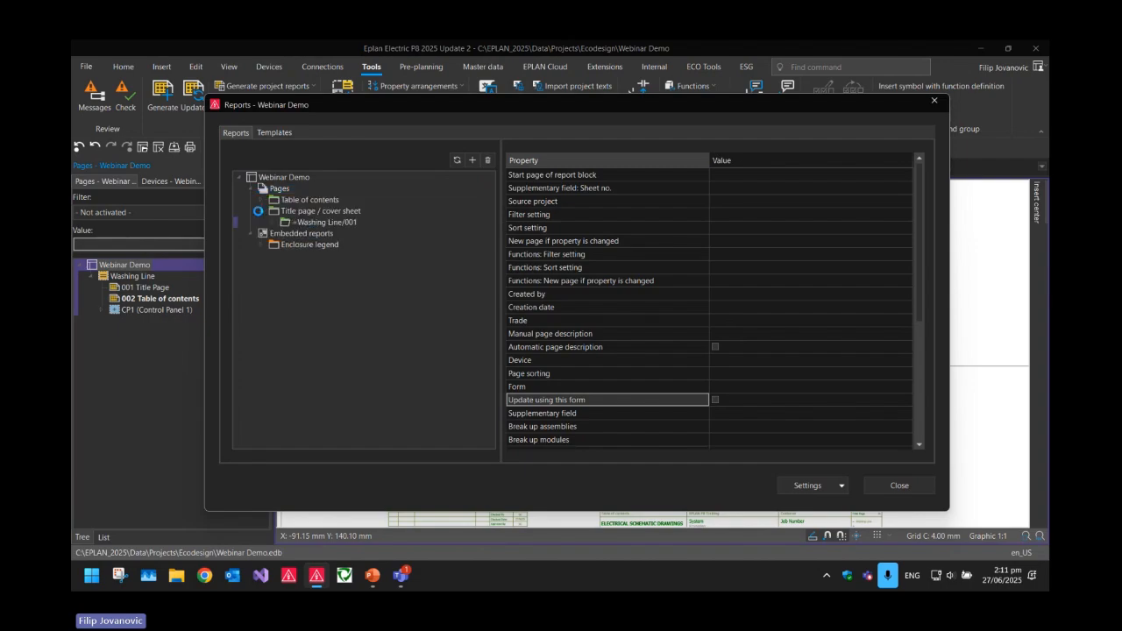
click(261, 200)
click(294, 212)
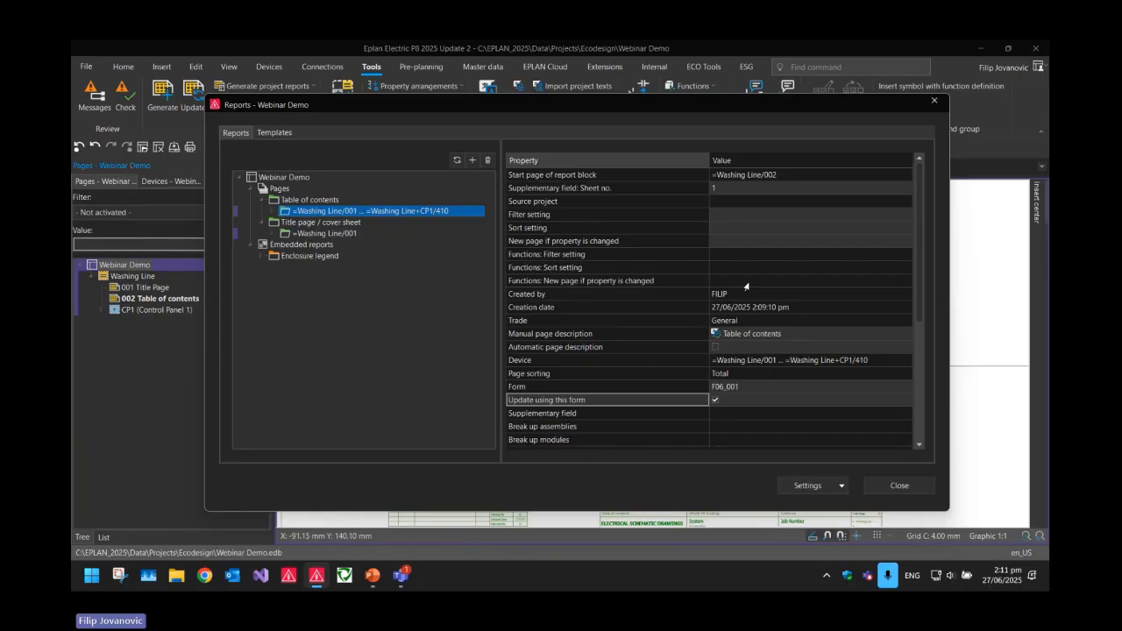
click(702, 218)
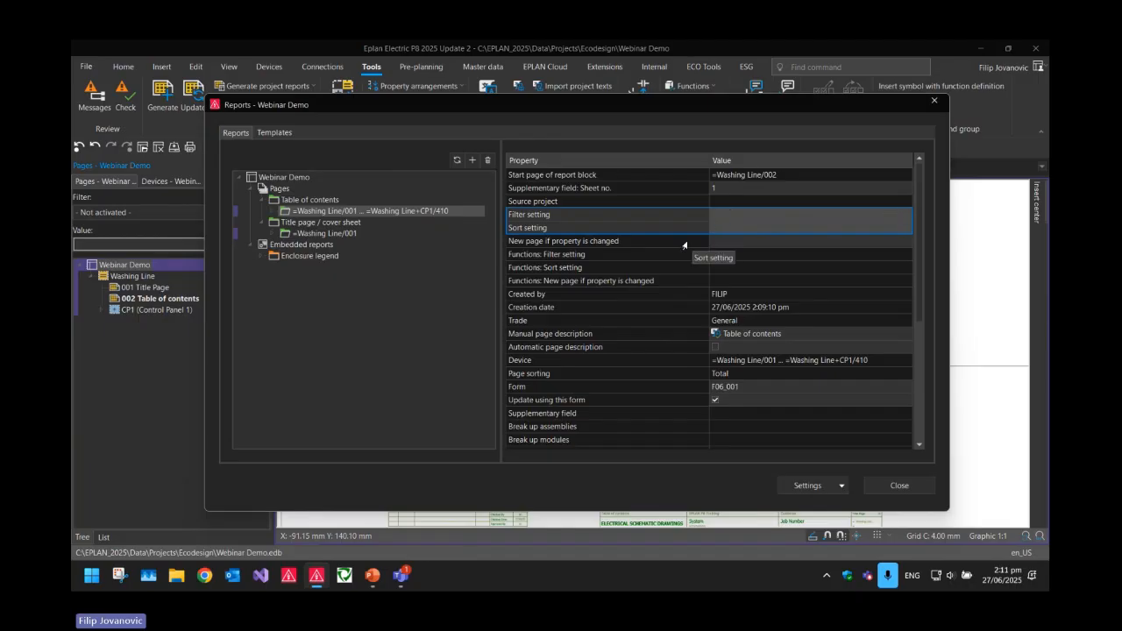
click(694, 295)
drag(694, 295, 697, 321)
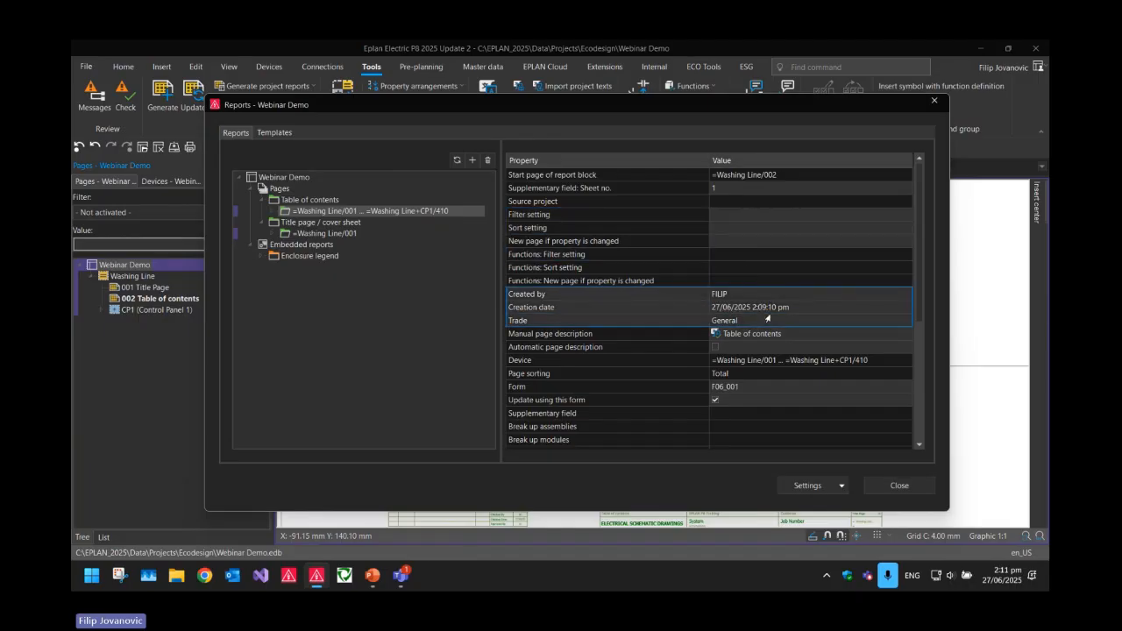
scroll(688, 290, down, 3)
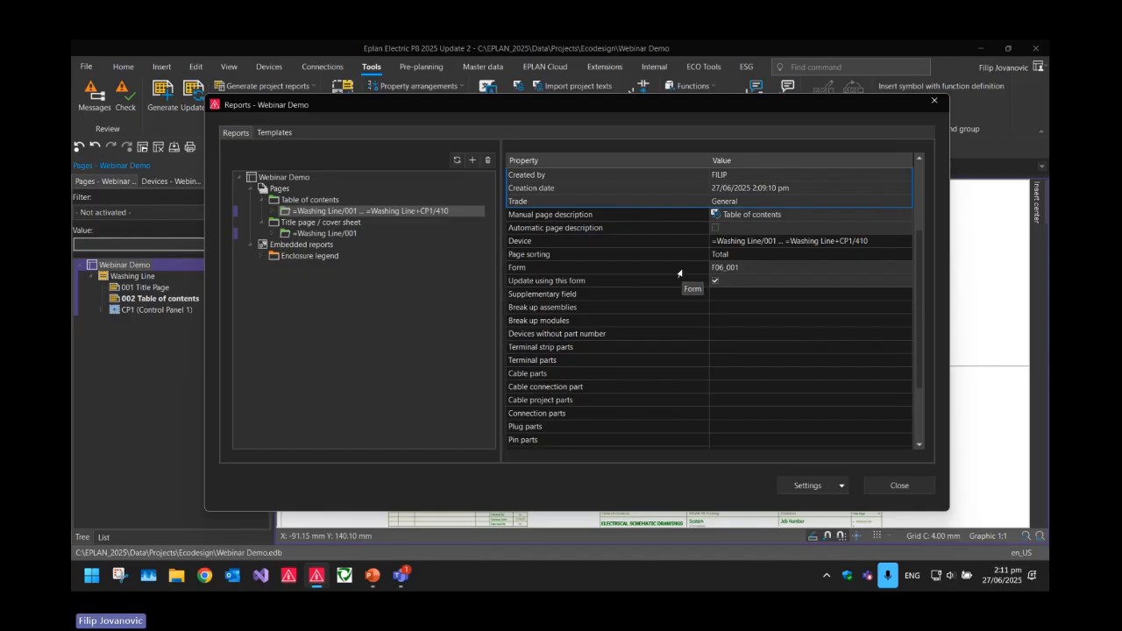
- Change the table of contents report's form to F06_002, update the report, and close the dialog to view the page
click(681, 268)
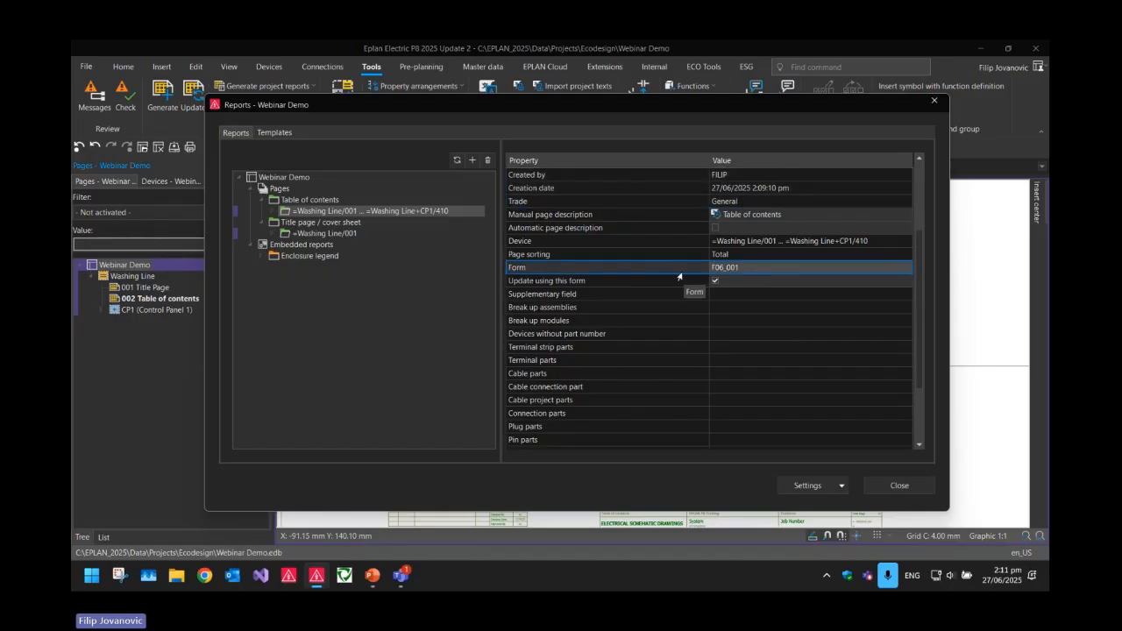
click(903, 271)
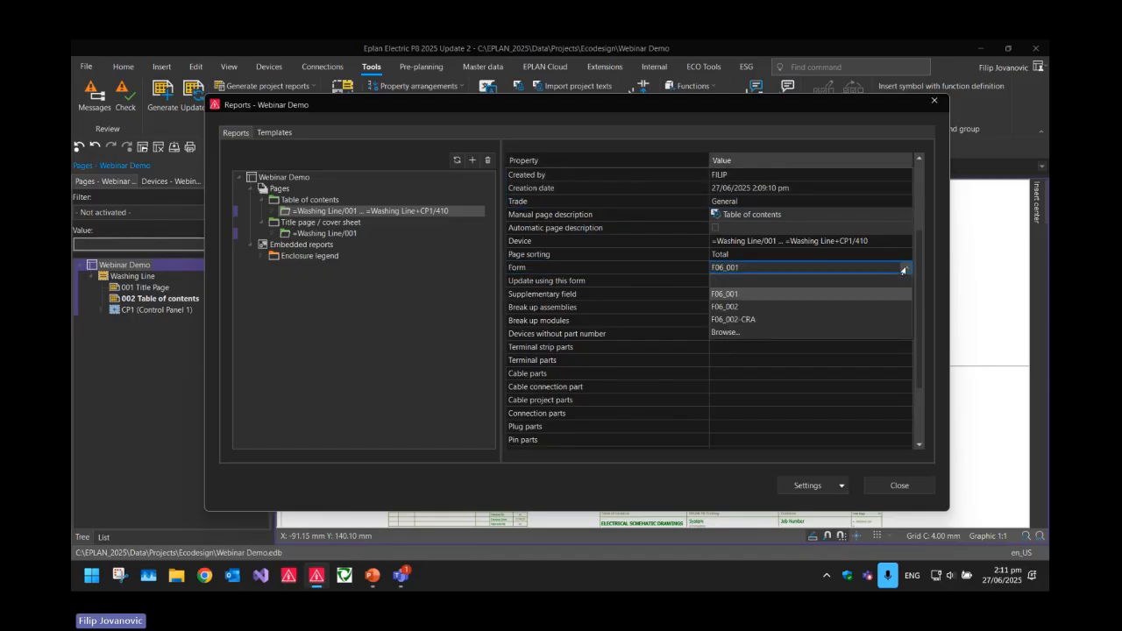
click(761, 308)
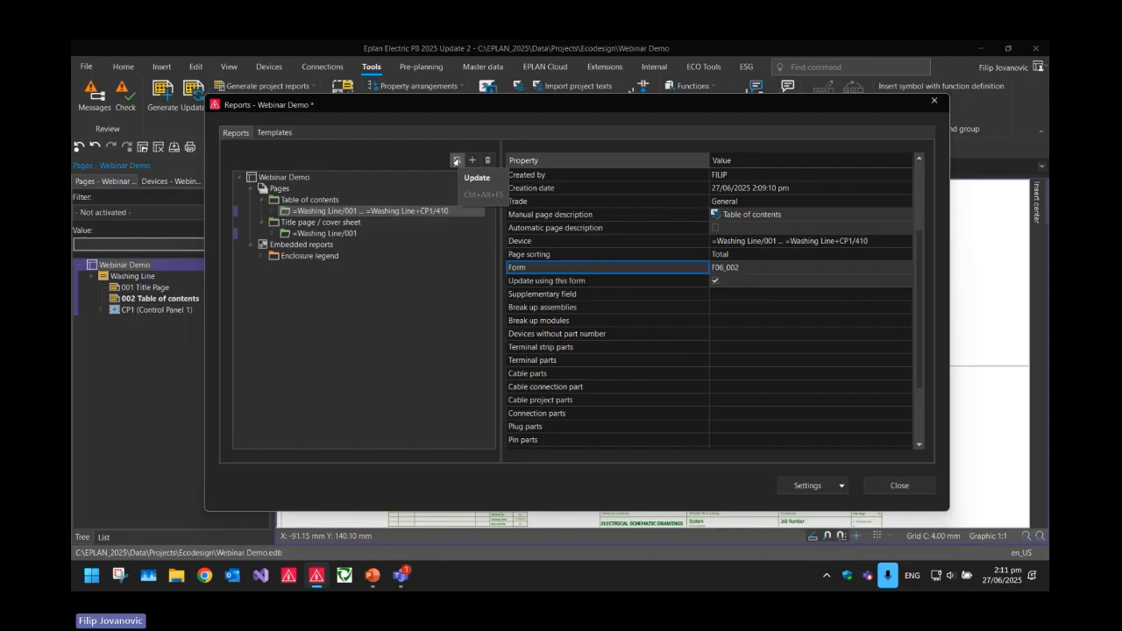
click(456, 161)
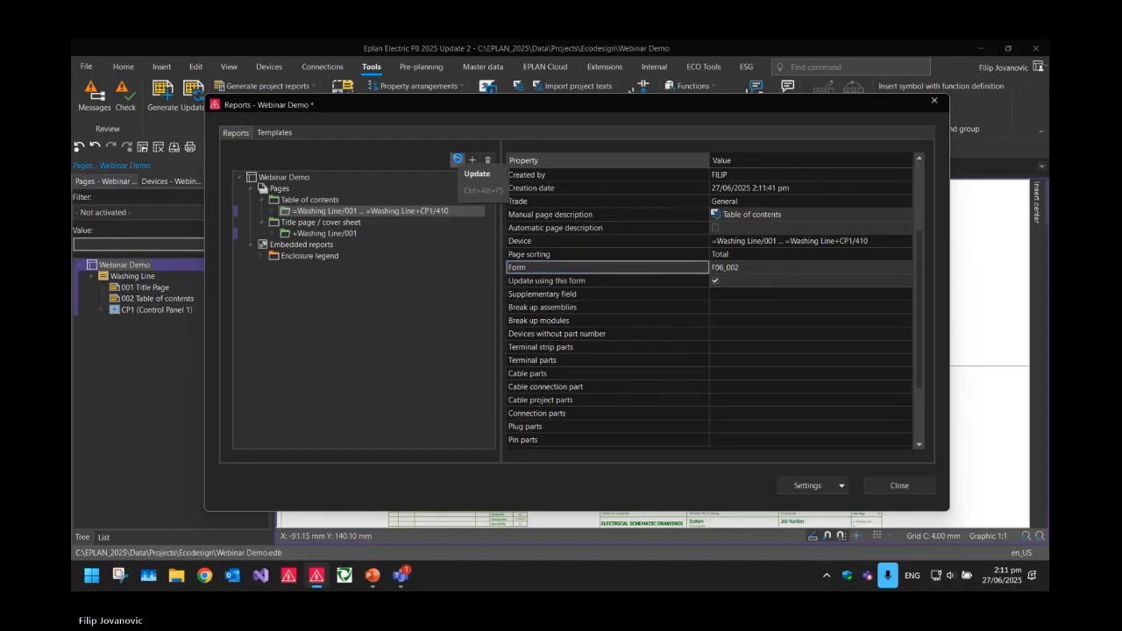
click(900, 485)
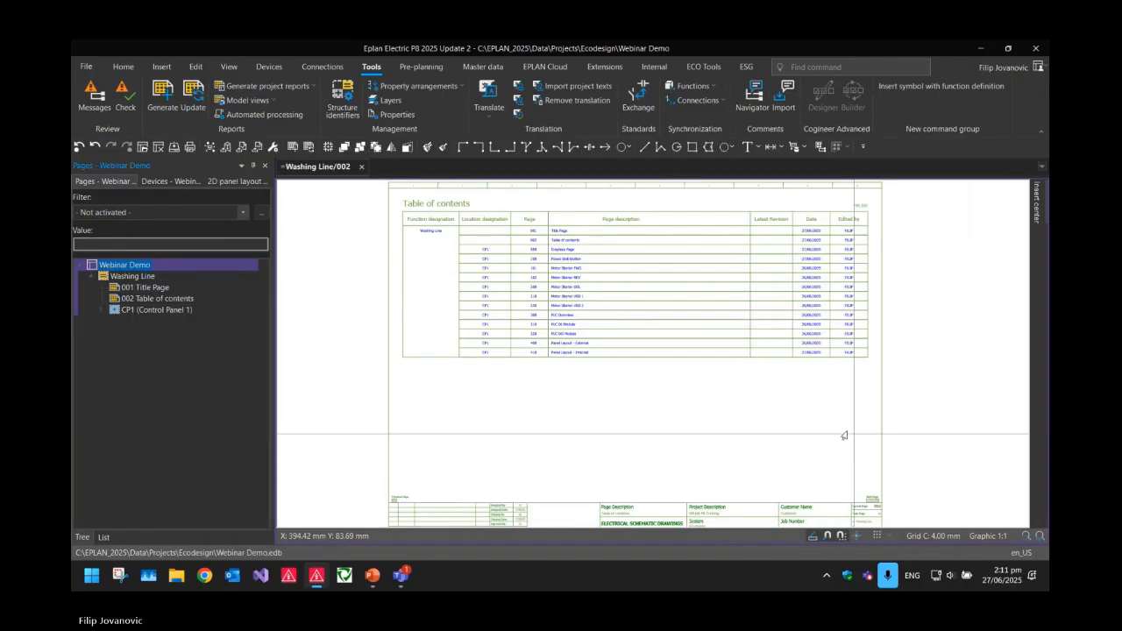
middle_drag(715, 392, 698, 411)
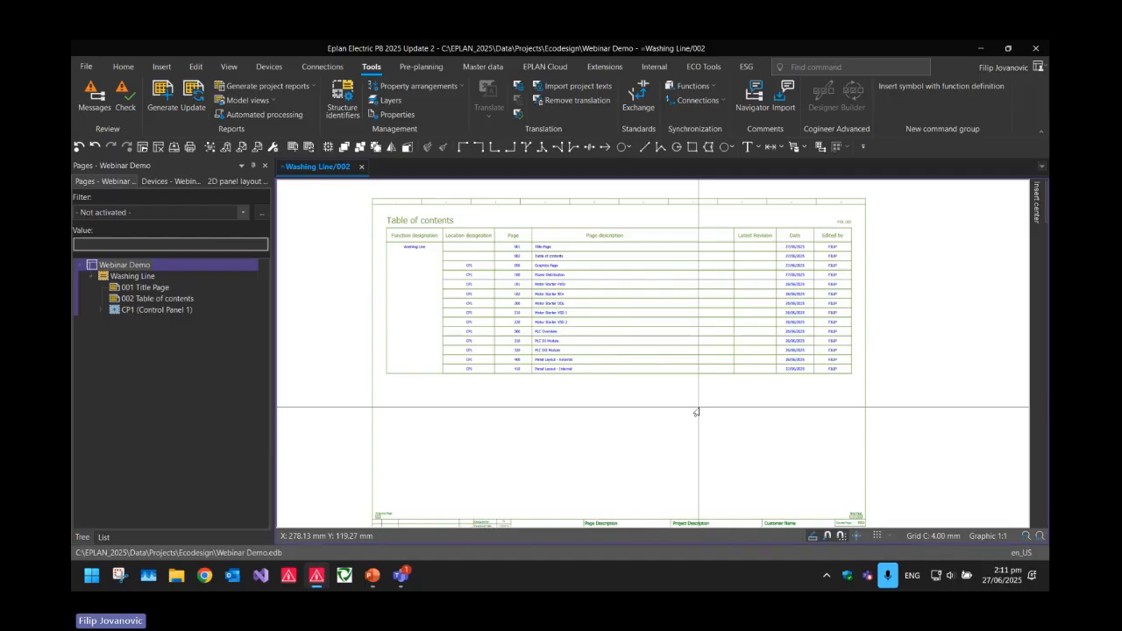
- Examine the page numbers and descriptions listed in the updated table of contents on page 002
scroll(488, 395, up, 3)
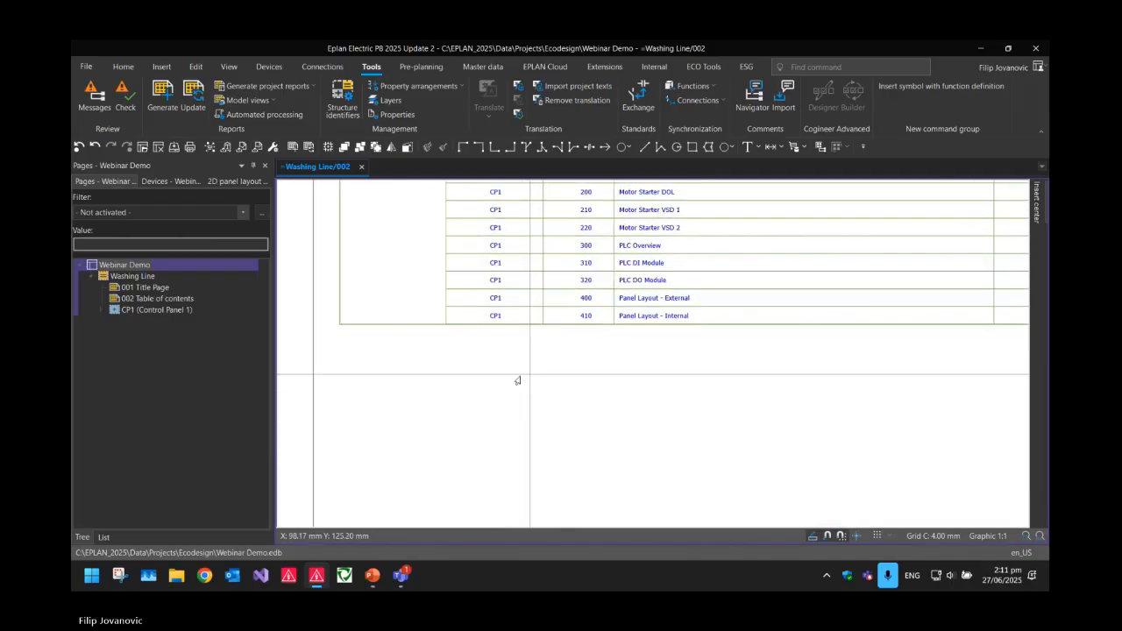
scroll(561, 368, down, 3)
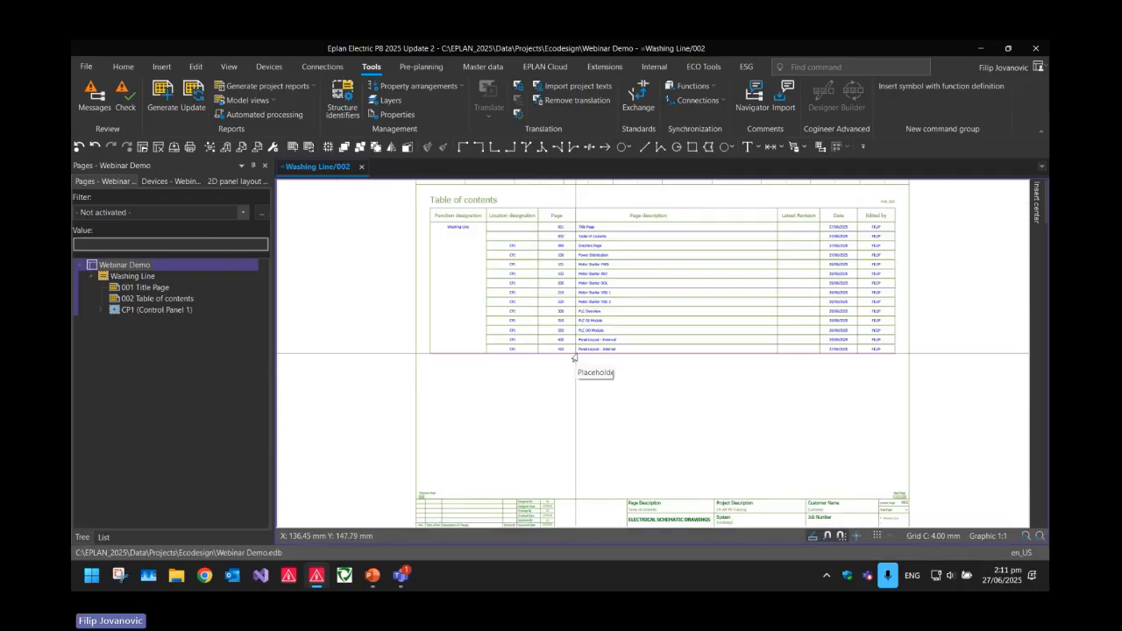
scroll(577, 354, up, 4)
scroll(577, 354, up, 2)
scroll(514, 376, down, 3)
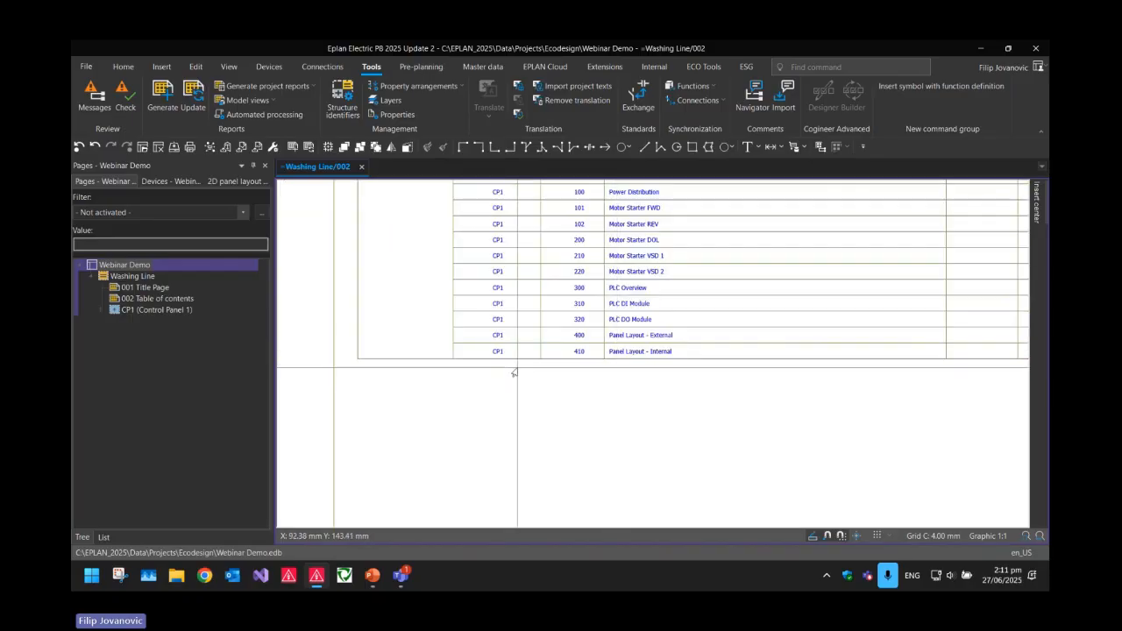
scroll(502, 430, up, 1)
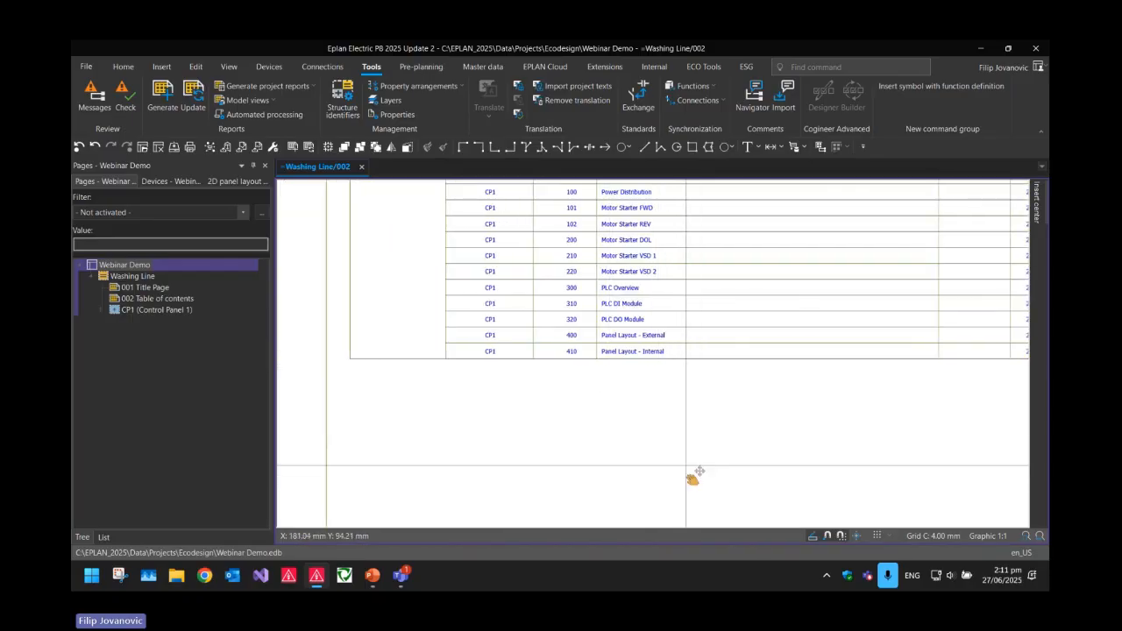
scroll(624, 421, down, 2)
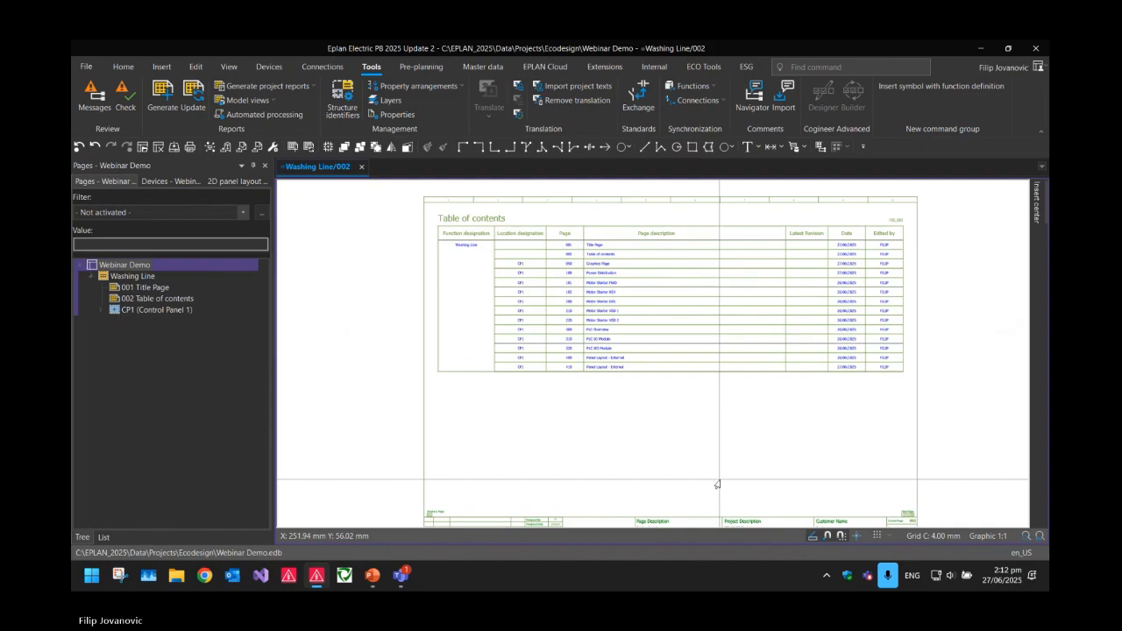
- Open page 410 Panel Layout - Internal under CP1 and delete the existing enclosure legend beside the panel layout
click(97, 311)
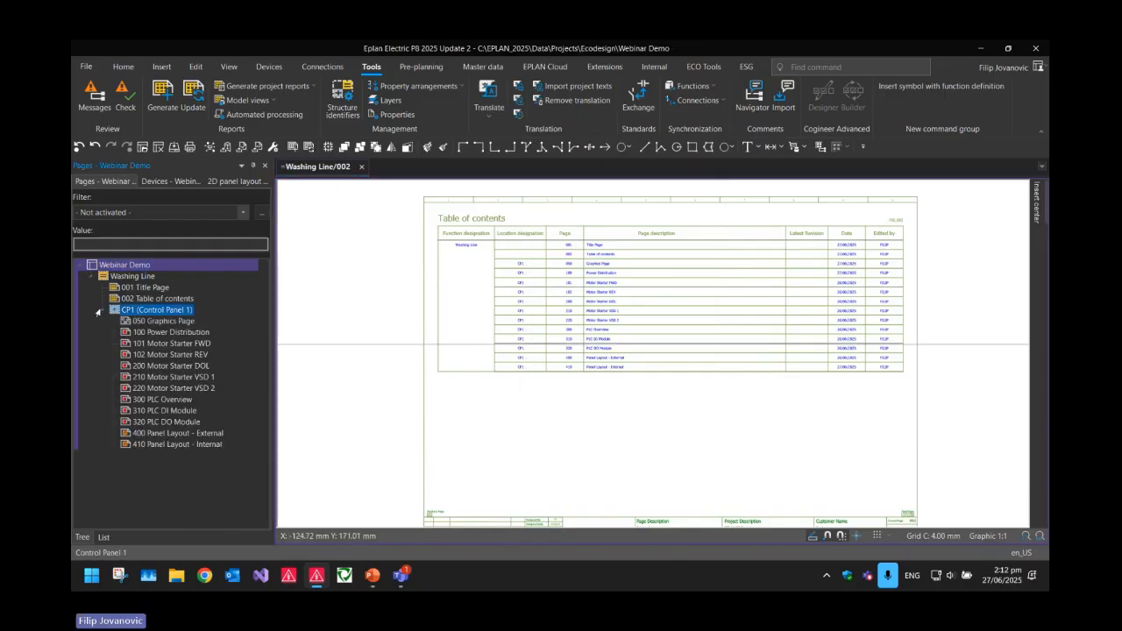
click(167, 444)
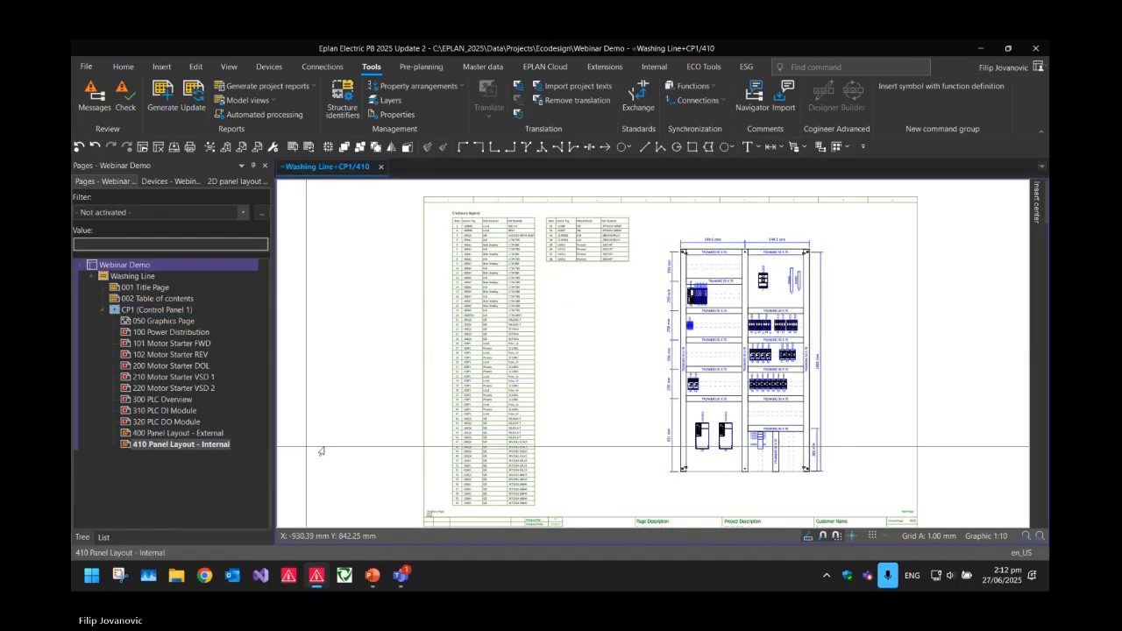
click(513, 388)
key(Delete)
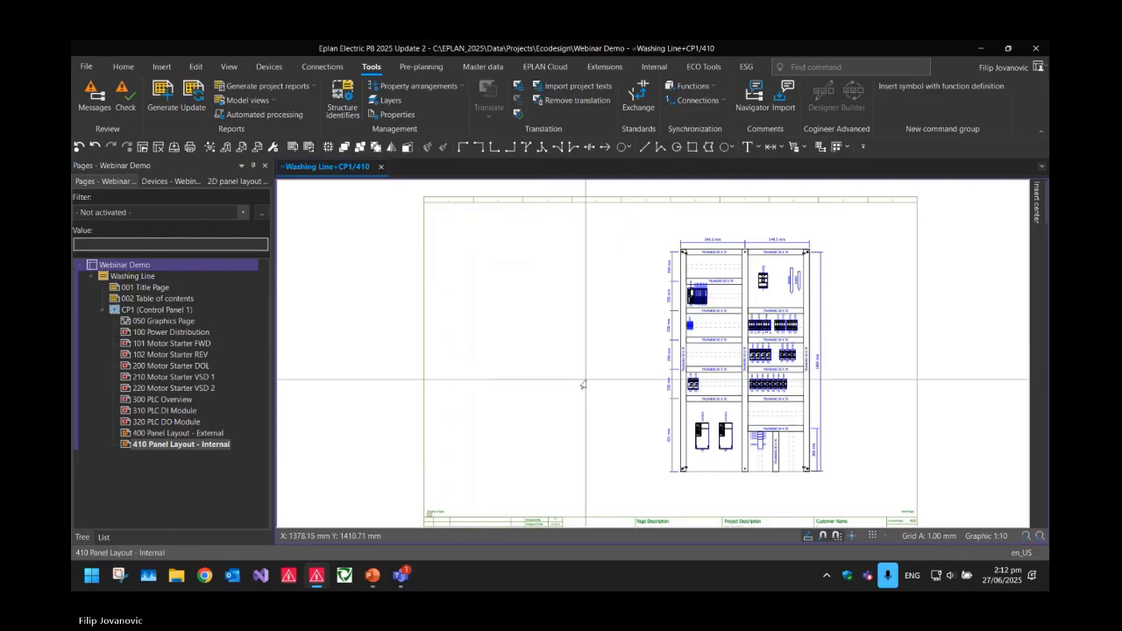
middle_drag(577, 383, 556, 378)
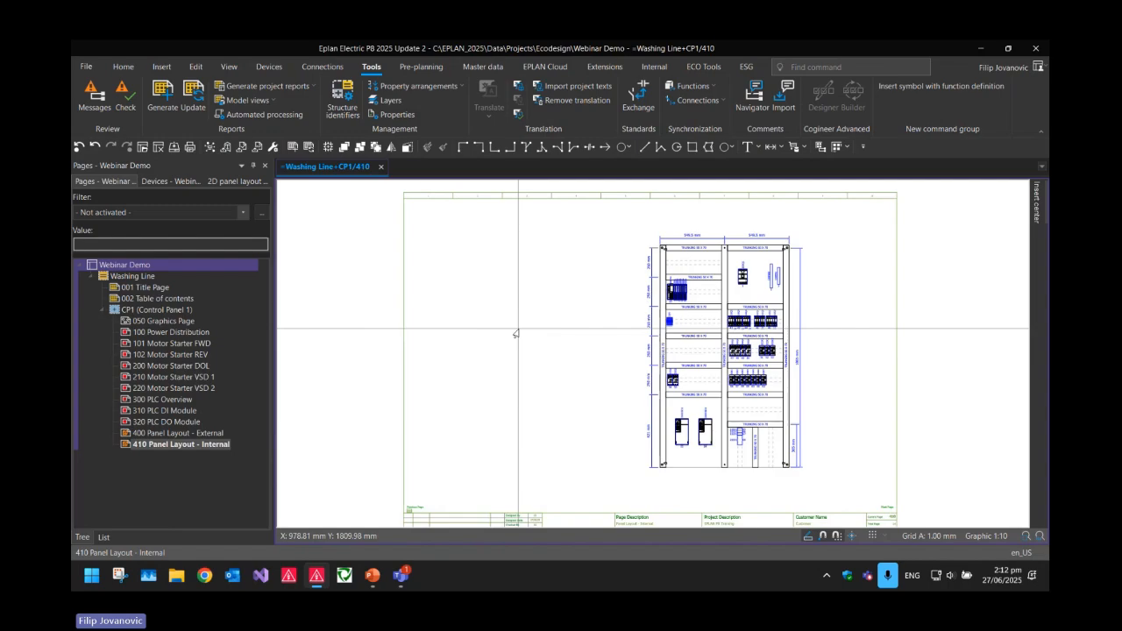
- Start a new Webinar Demo report from page 410 and choose Enclosure legend as the report type
click(168, 446)
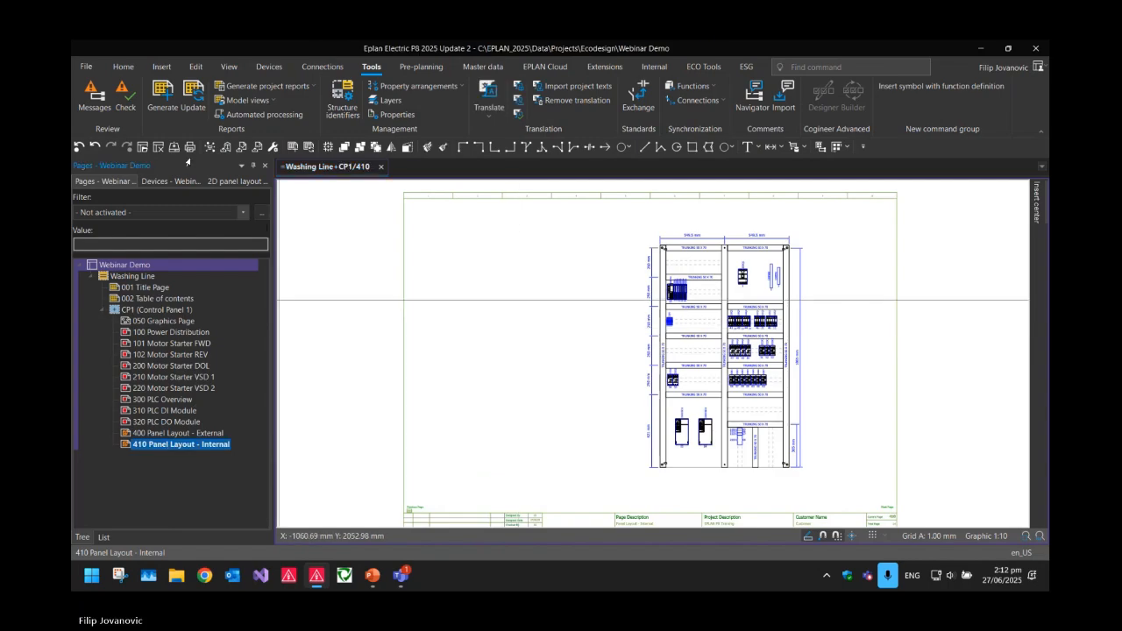
click(163, 110)
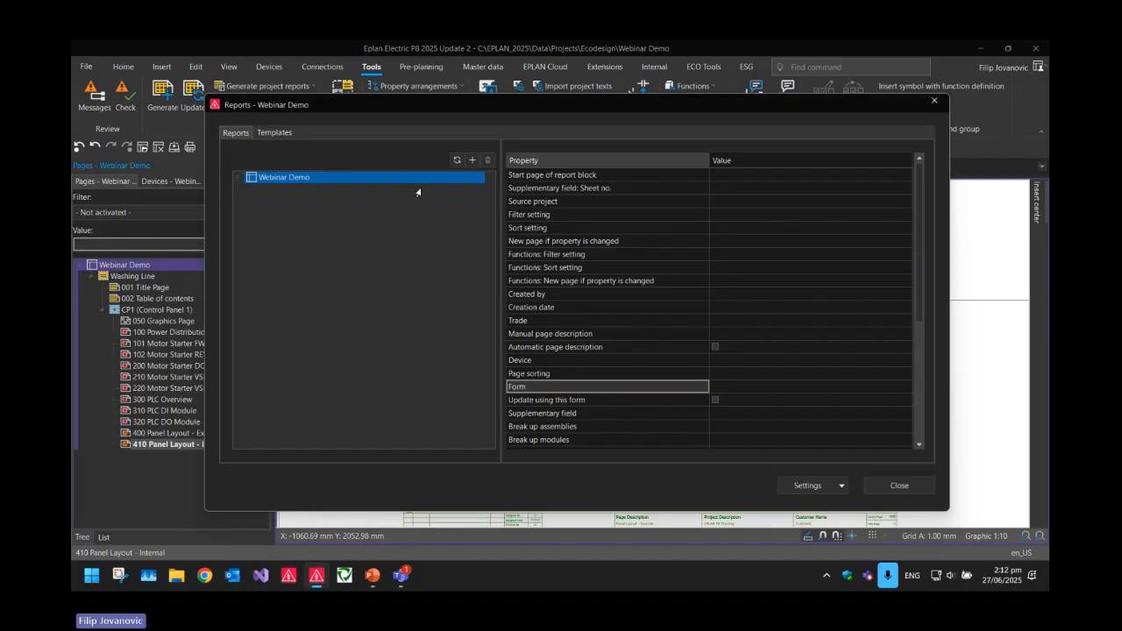
click(470, 161)
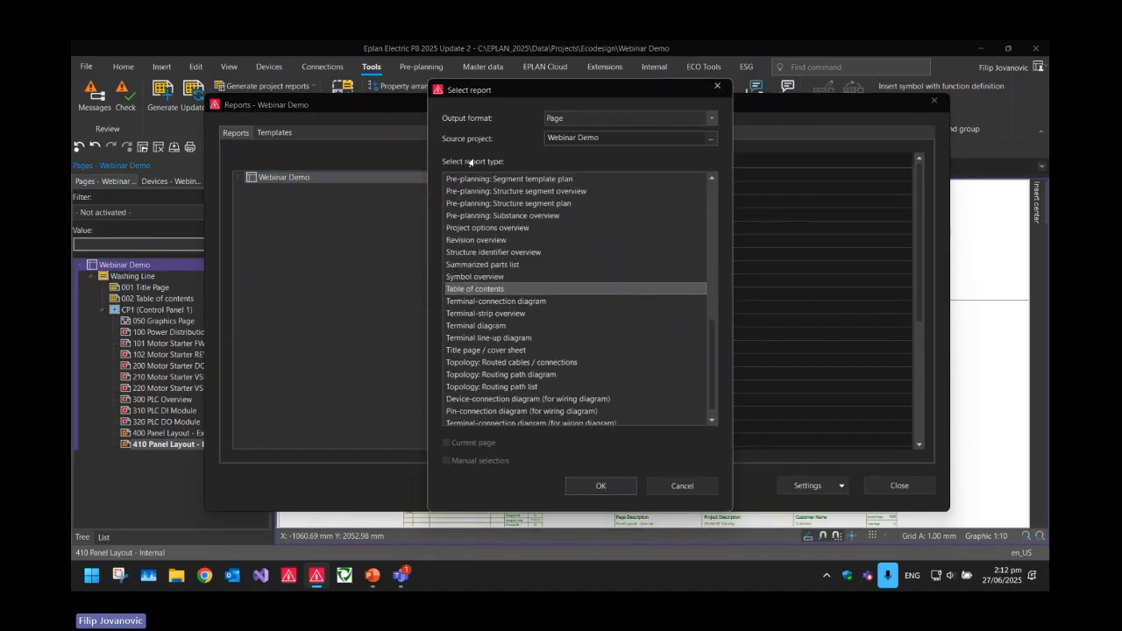
scroll(522, 234, up, 10)
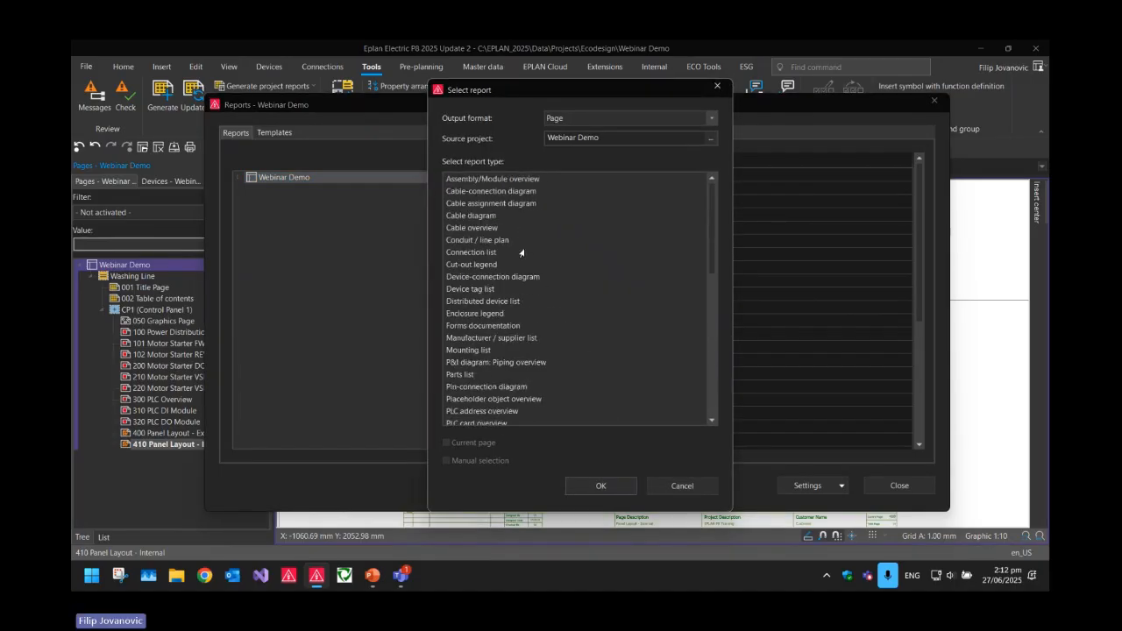
click(473, 313)
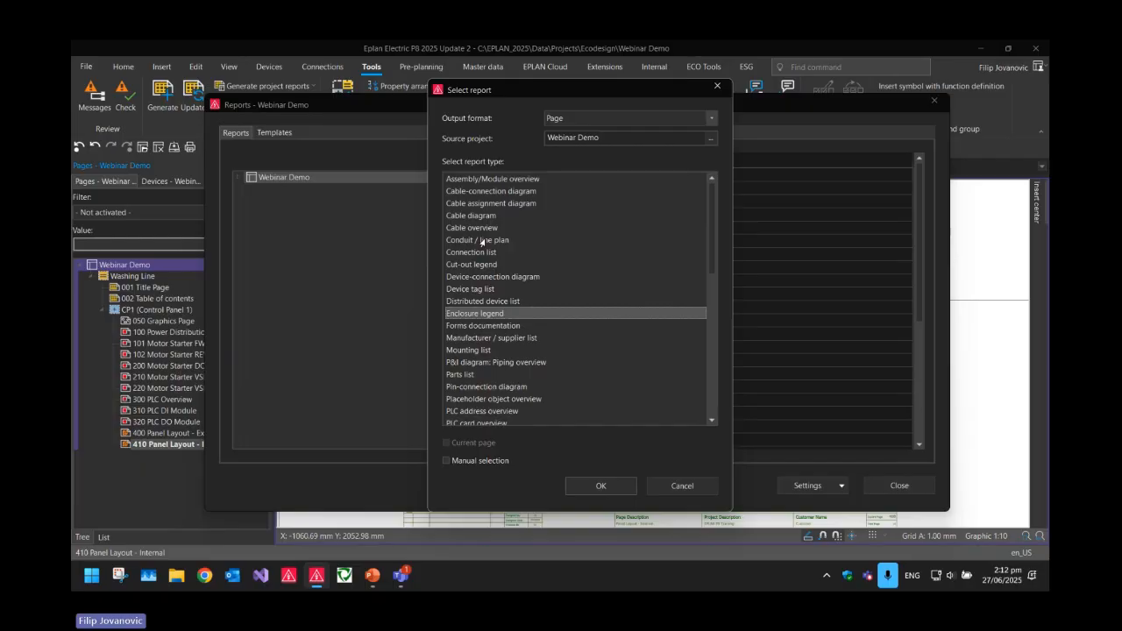
- Set the enclosure legend's output format to Manual placement, limit it to the current page, and accept the report selection
click(571, 118)
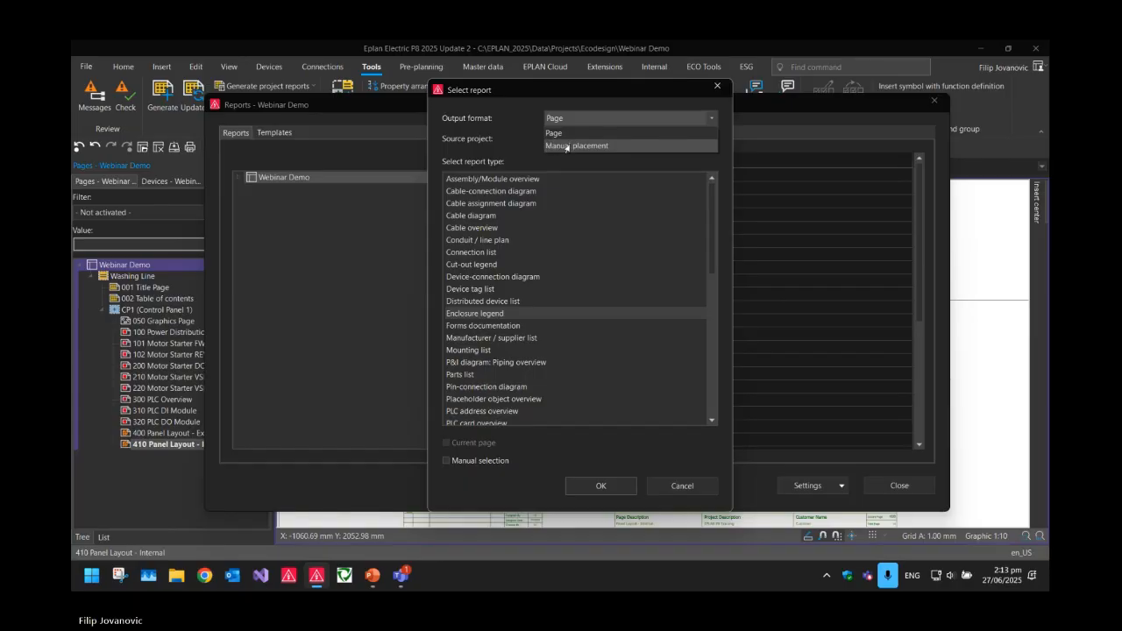
click(567, 147)
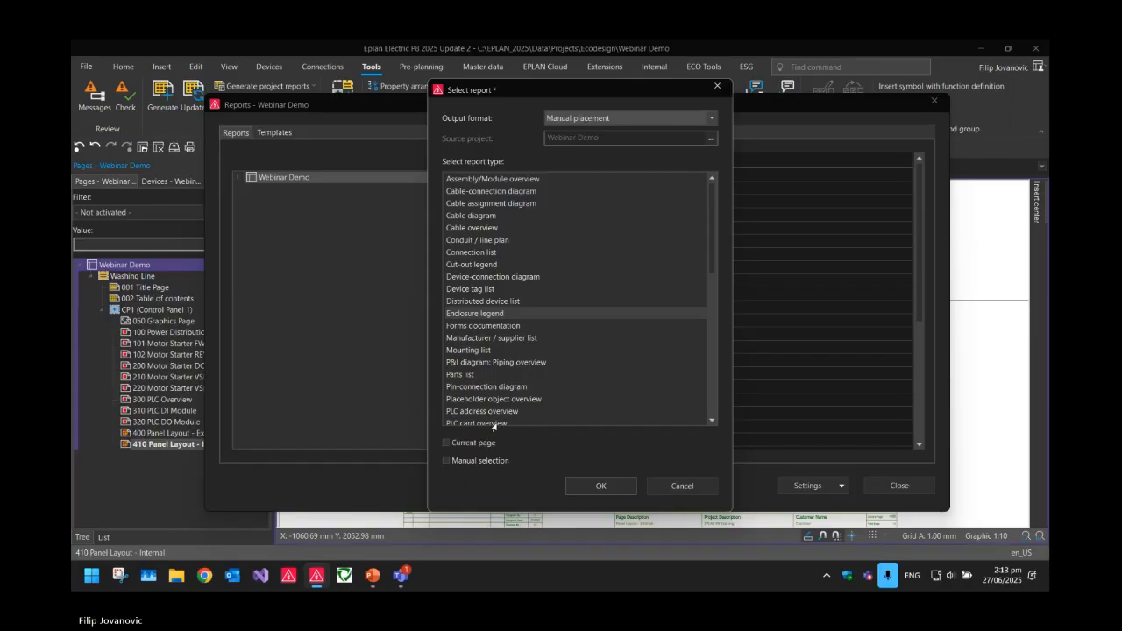
click(473, 315)
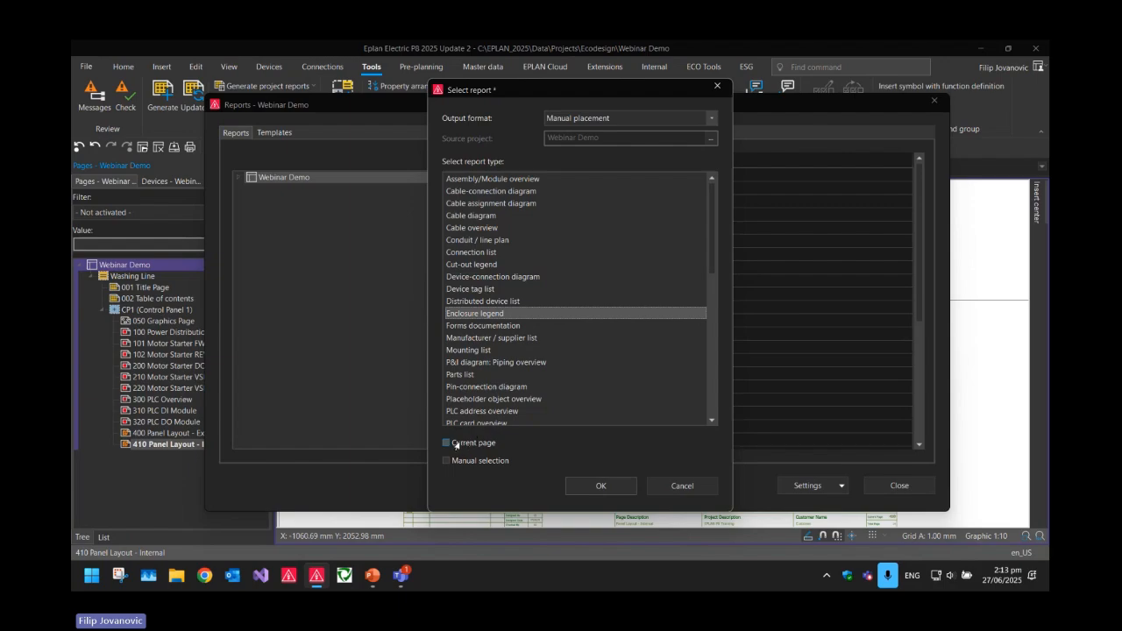
click(454, 447)
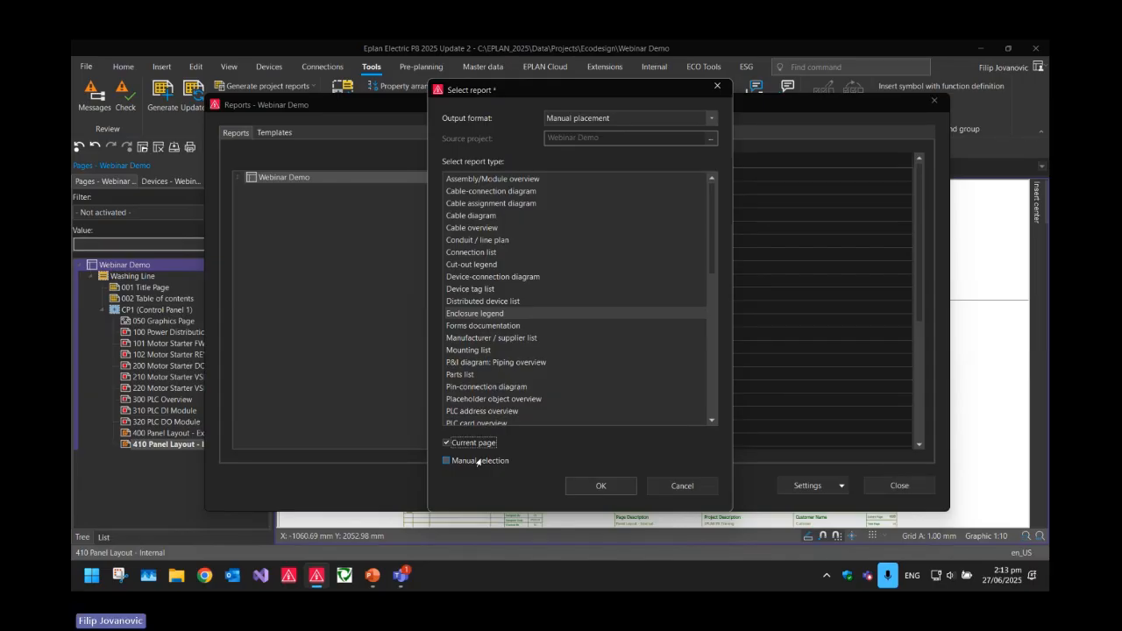
click(473, 443)
click(598, 486)
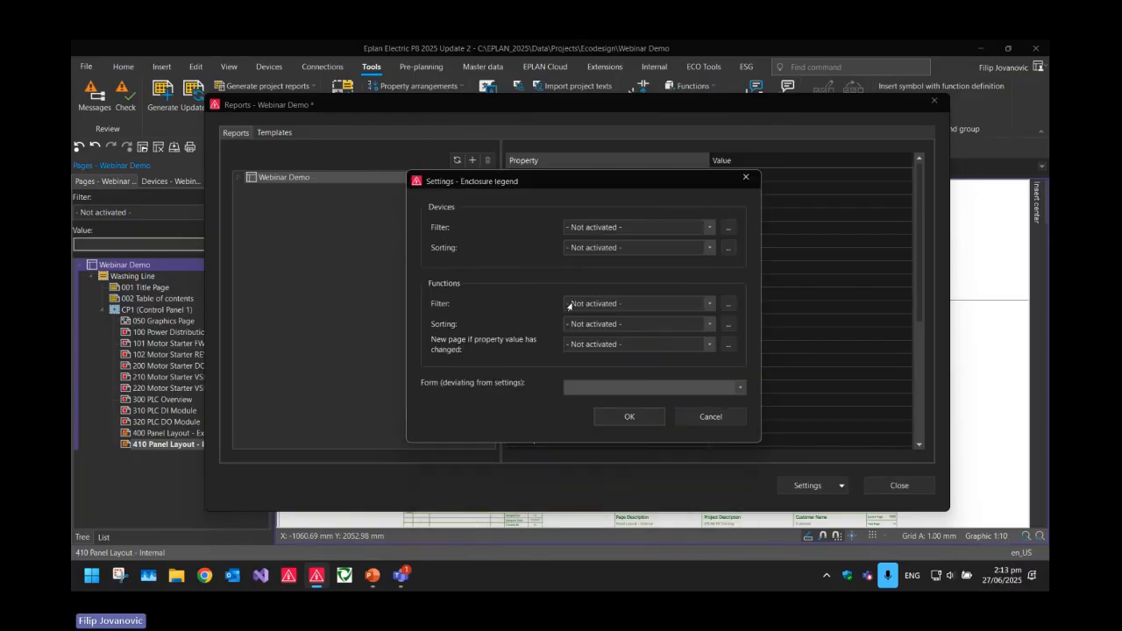
- Assign the form DEMO MCC Legend Tripple and place the enclosure legend in the empty area beside the internal panel layout
click(578, 389)
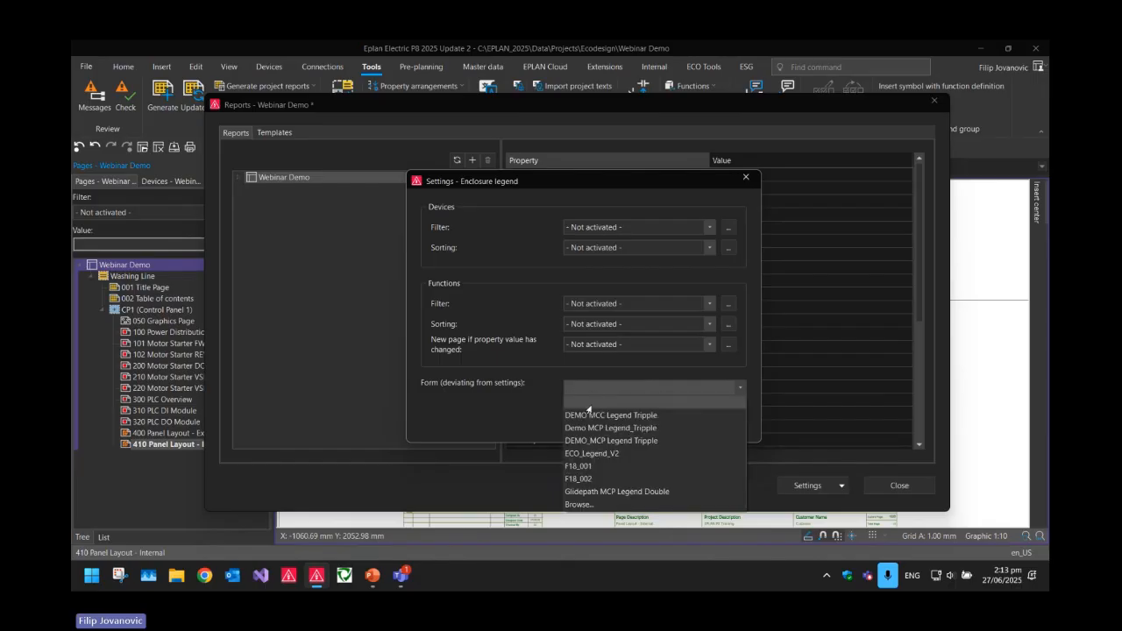
click(603, 408)
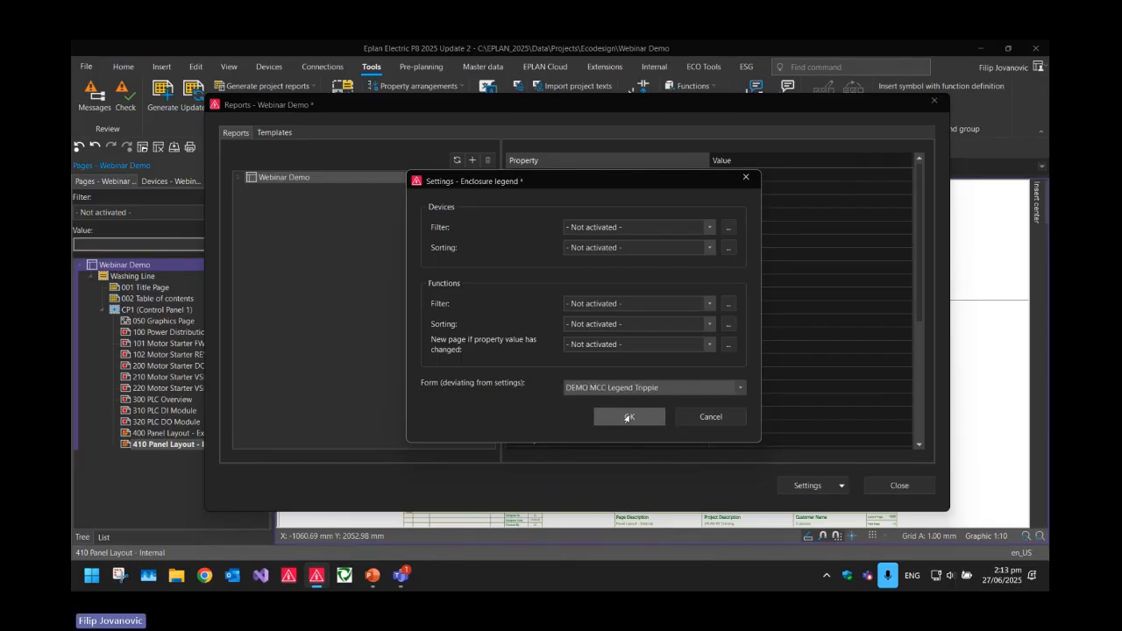
click(628, 417)
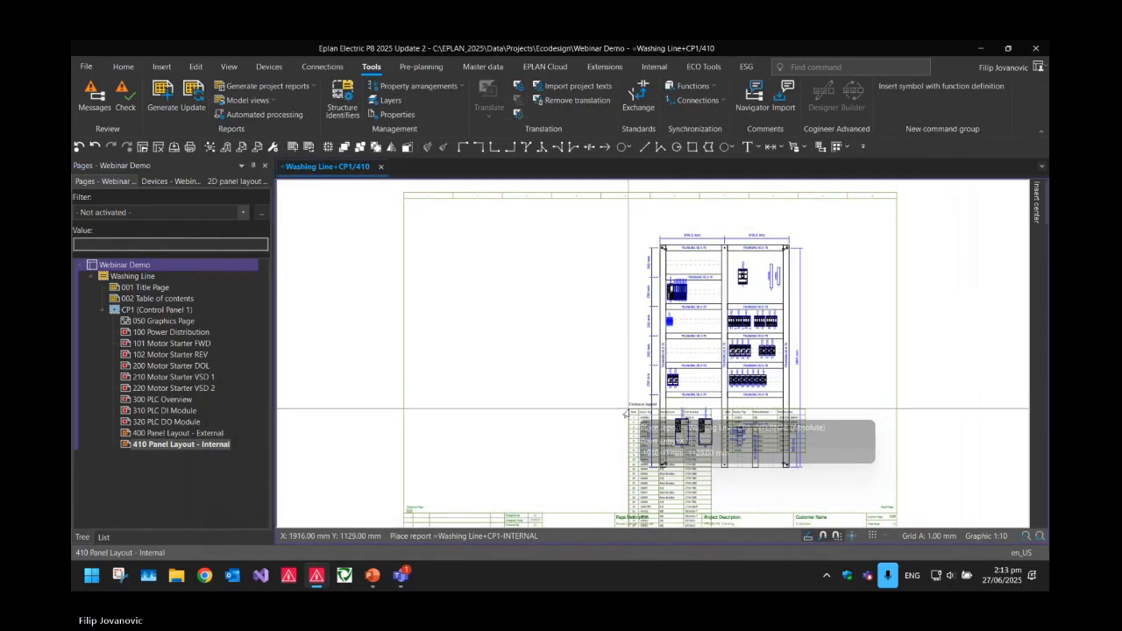
click(431, 218)
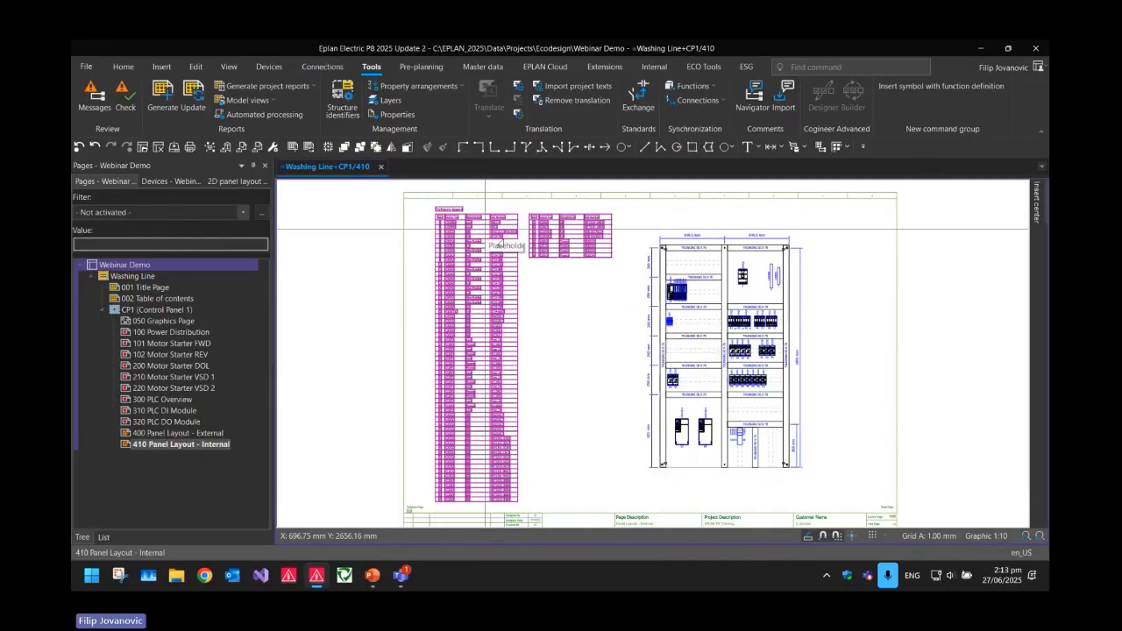
- Compare the enclosure legend's item numbers, device tags and part numbers with the numbered devices in the panel layout
scroll(416, 272, up, 5)
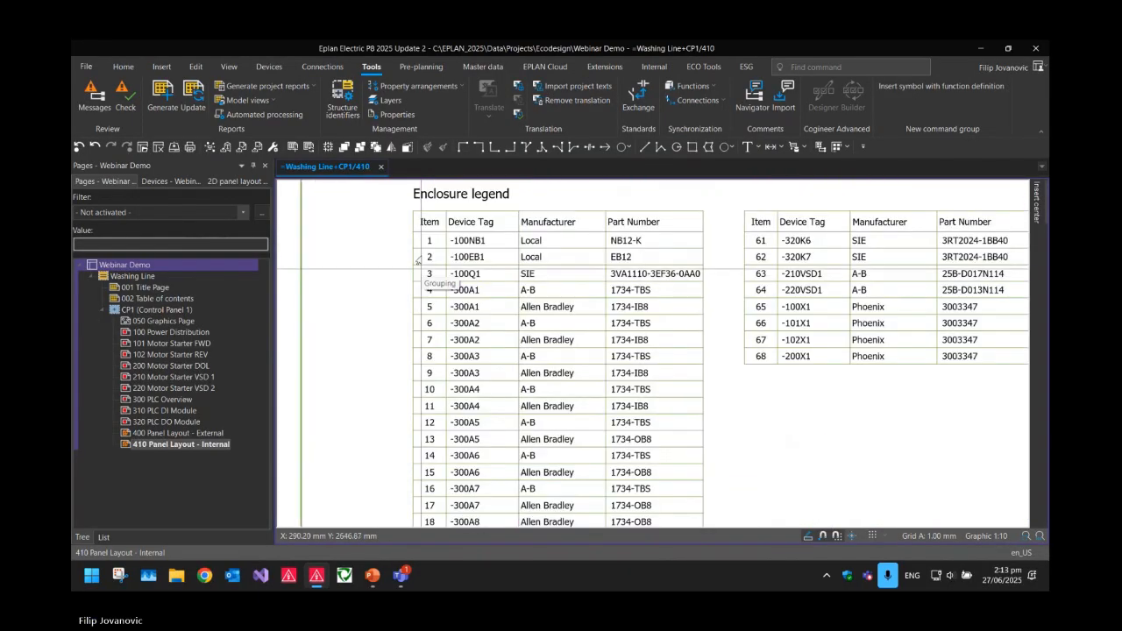
scroll(419, 277, up, 3)
scroll(434, 289, down, 3)
scroll(729, 368, down, 3)
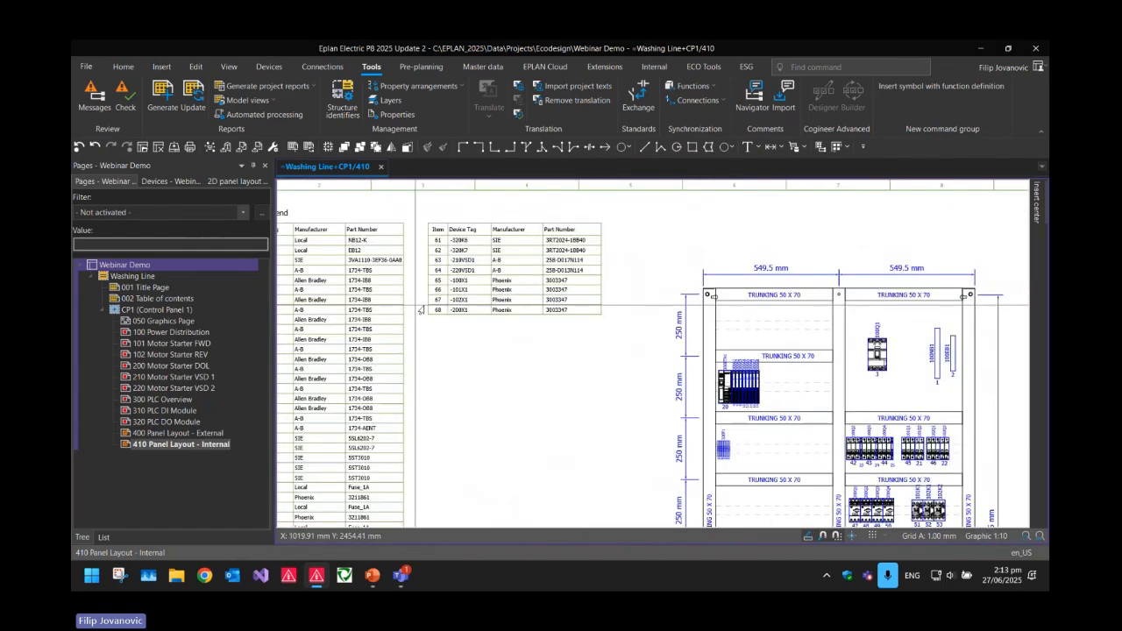
scroll(309, 222, up, 1)
scroll(329, 223, up, 4)
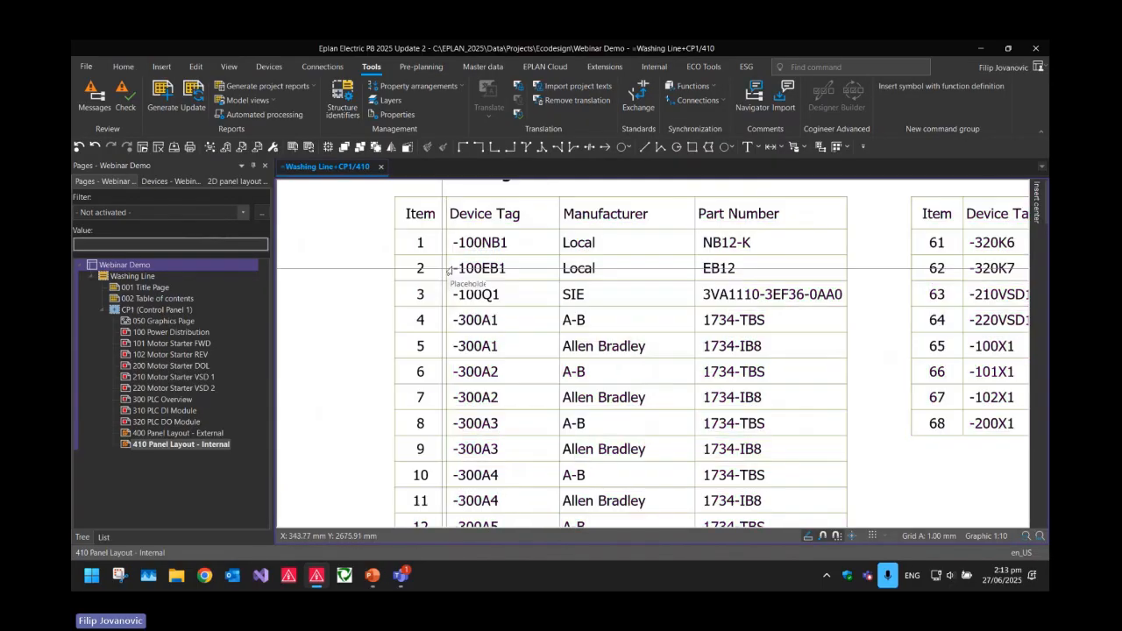
scroll(403, 243, down, 3)
middle_drag(712, 378, 354, 353)
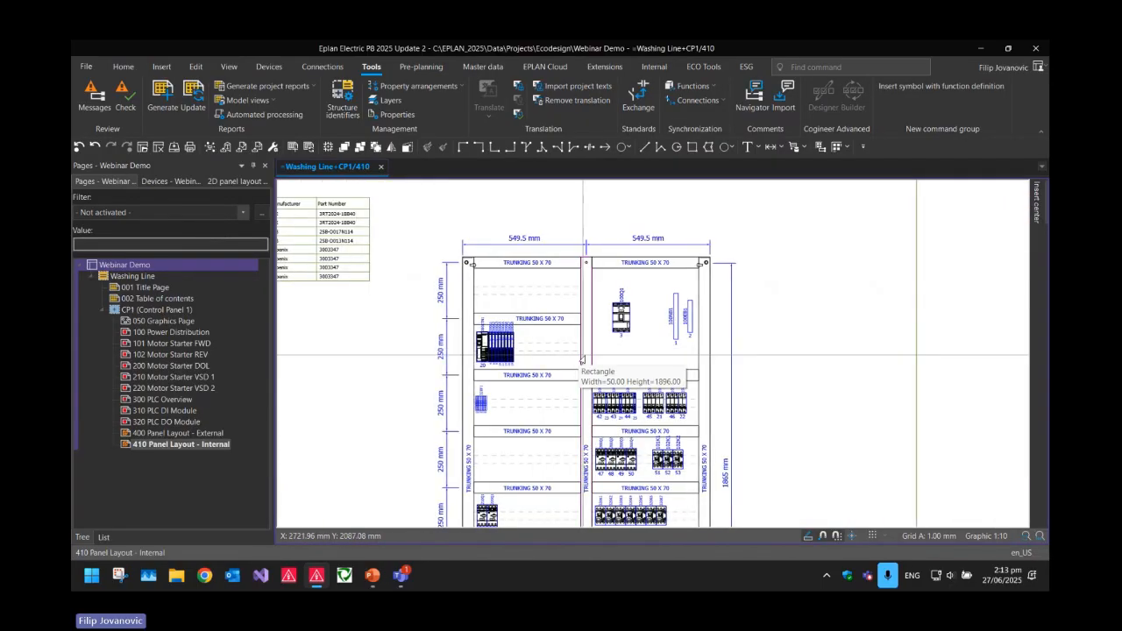
scroll(658, 345, up, 5)
scroll(732, 348, down, 6)
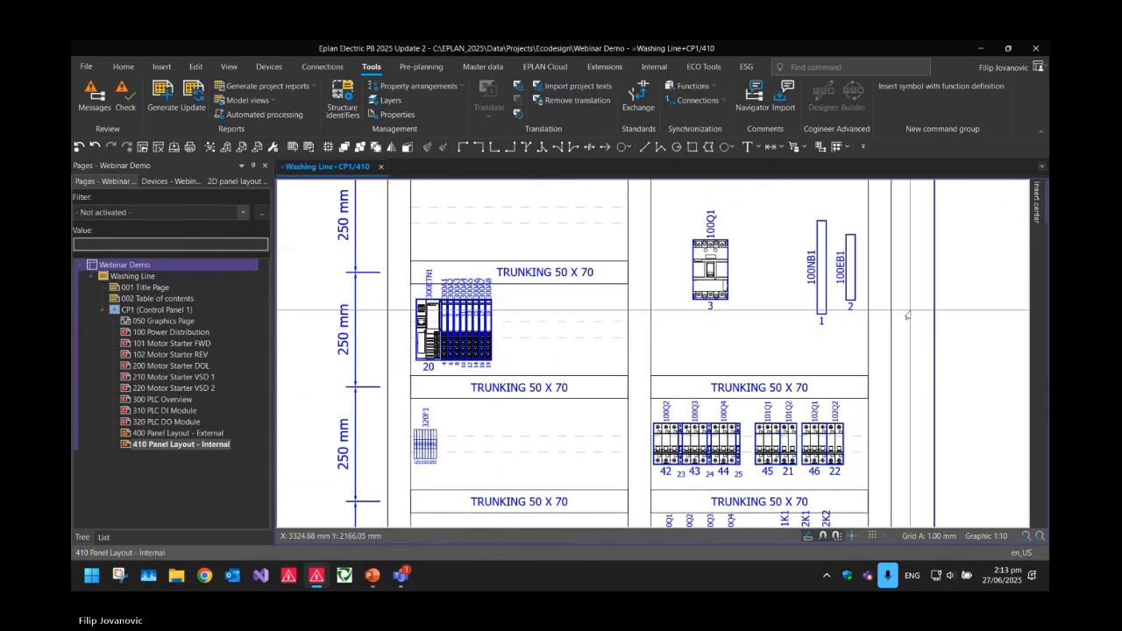
middle_drag(651, 325, 584, 295)
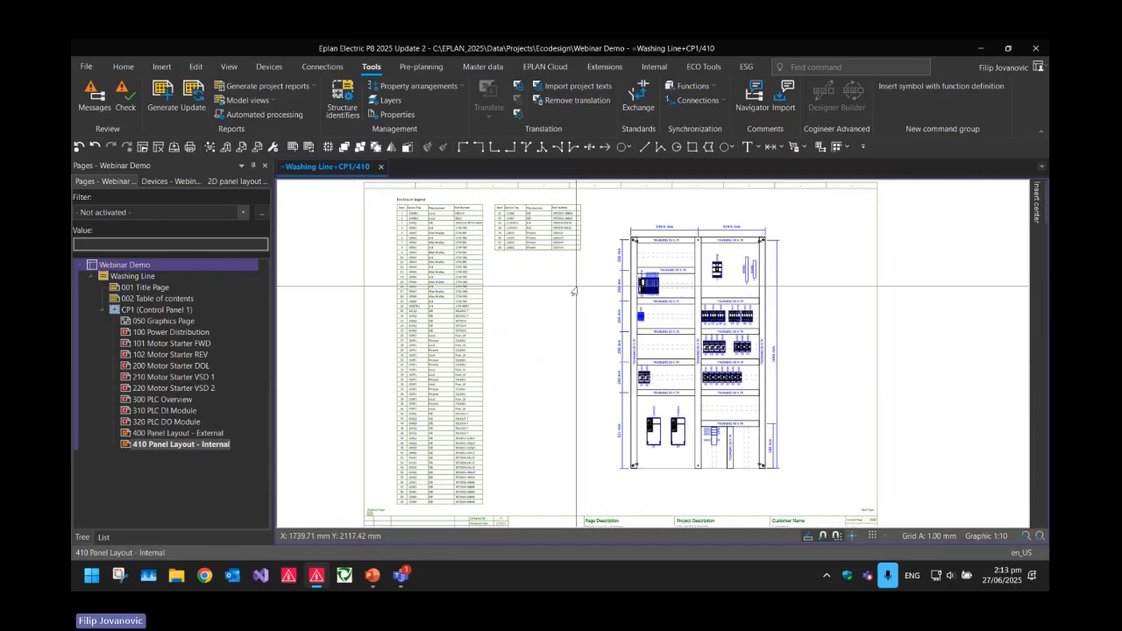
- Reopen the Webinar Demo reports, review the embedded enclosure legends and the generated pages in the tree, and close the dialog
click(124, 265)
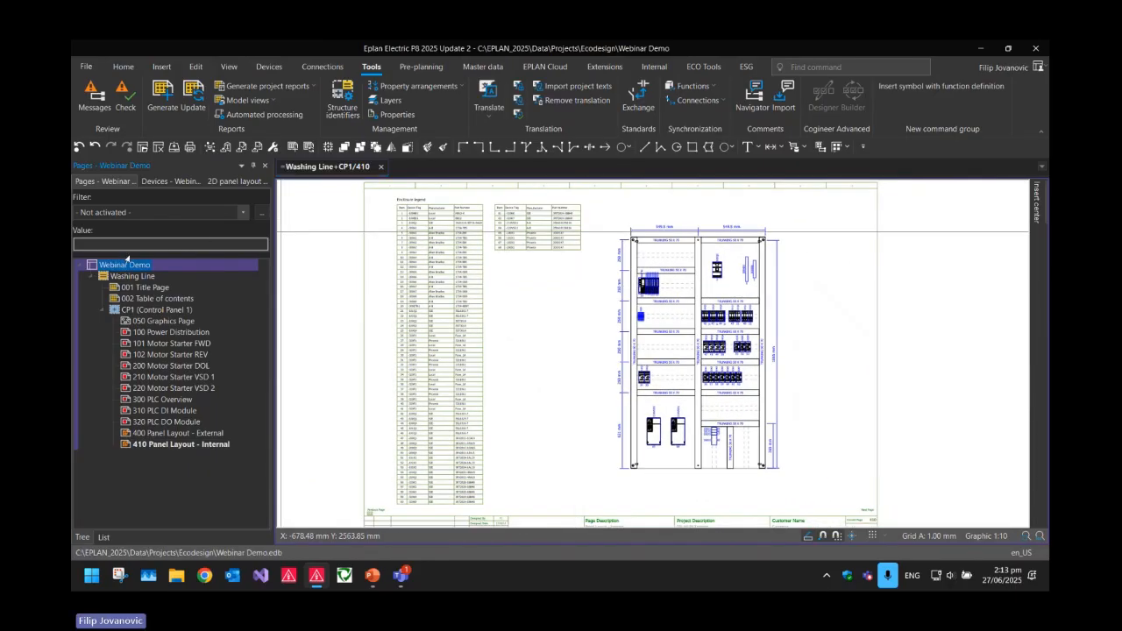
click(164, 95)
click(239, 178)
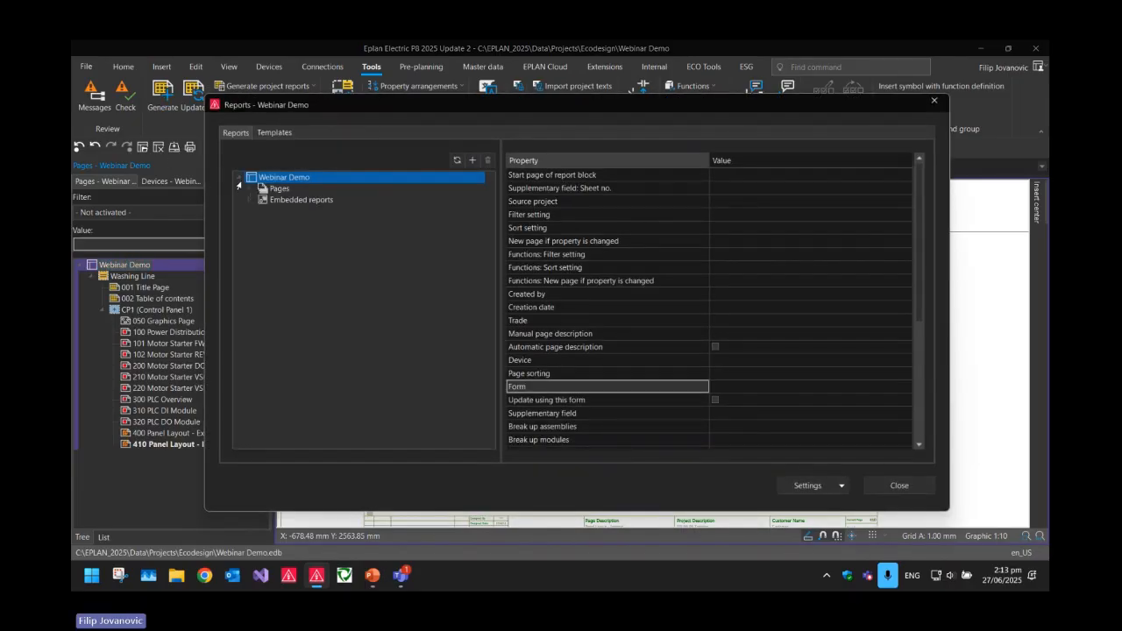
click(292, 201)
click(249, 204)
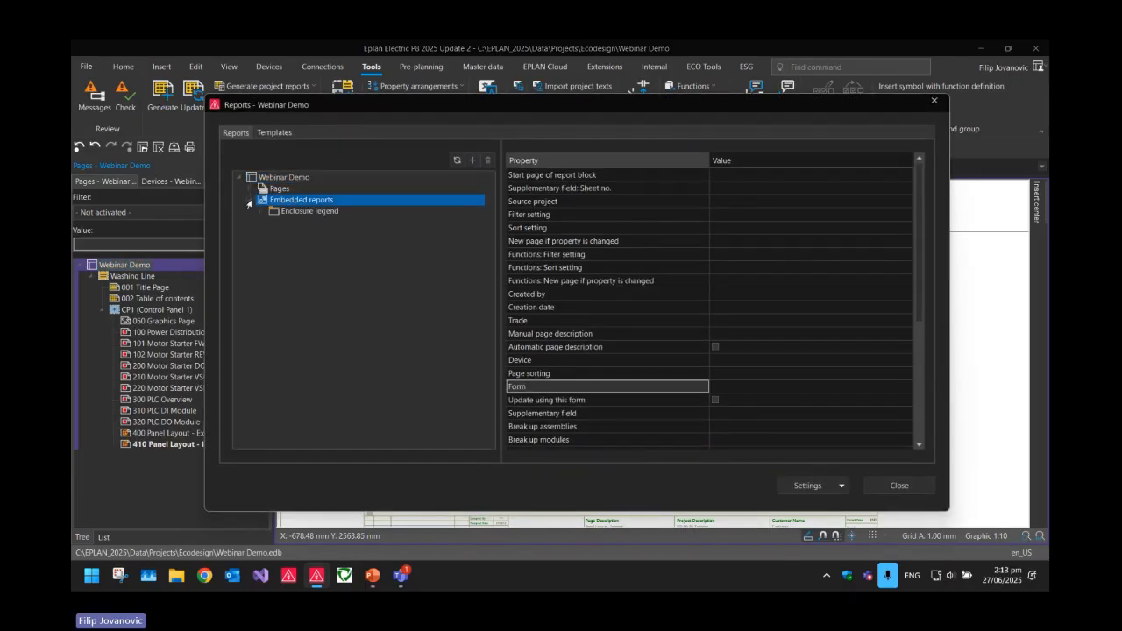
click(261, 211)
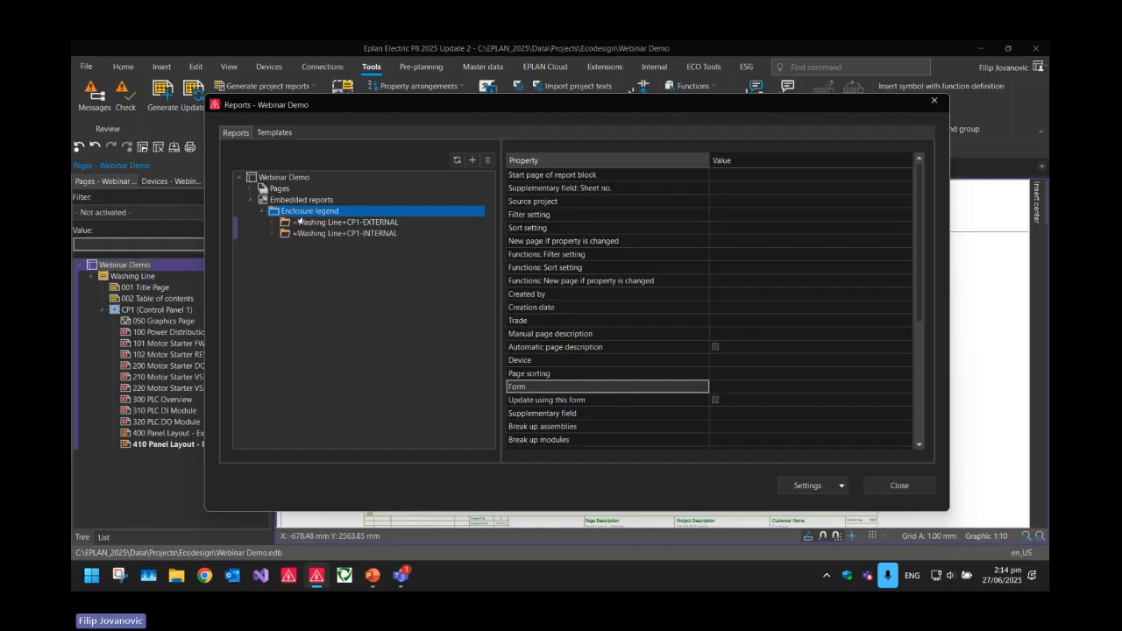
click(253, 188)
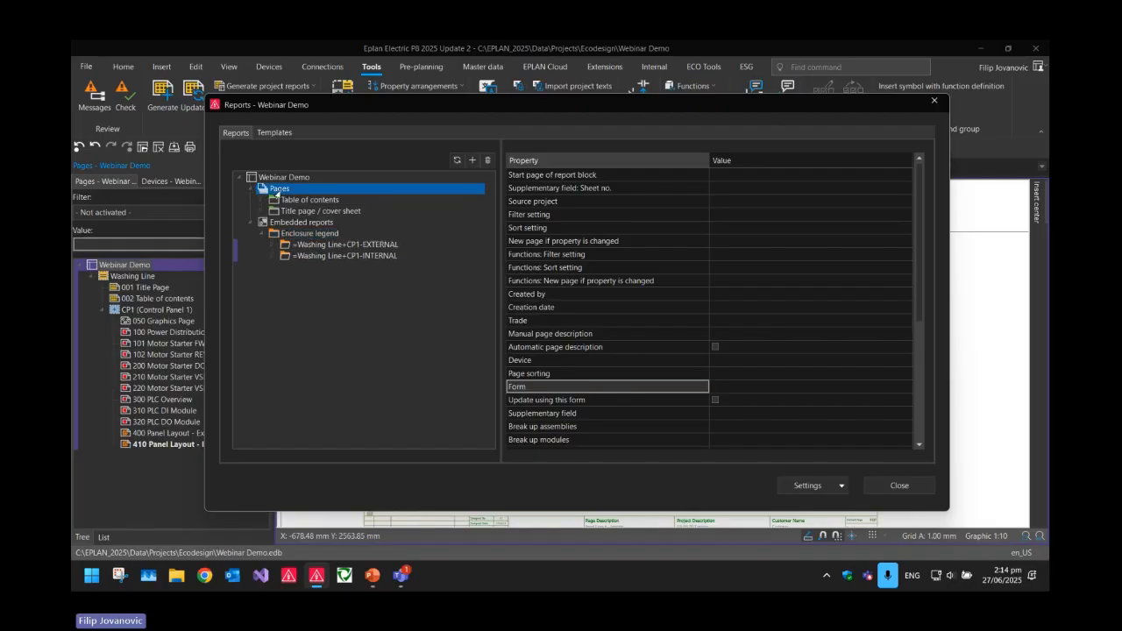
click(894, 486)
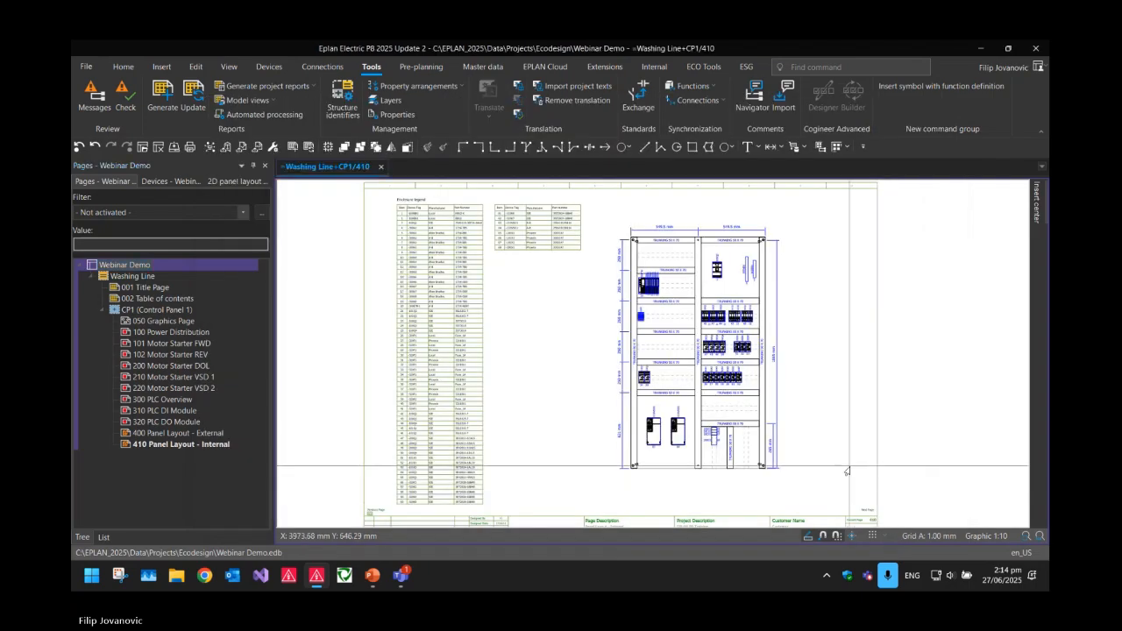
- Switch to the PowerPoint presentation and advance to the Reports Template – Purpose slide
click(373, 576)
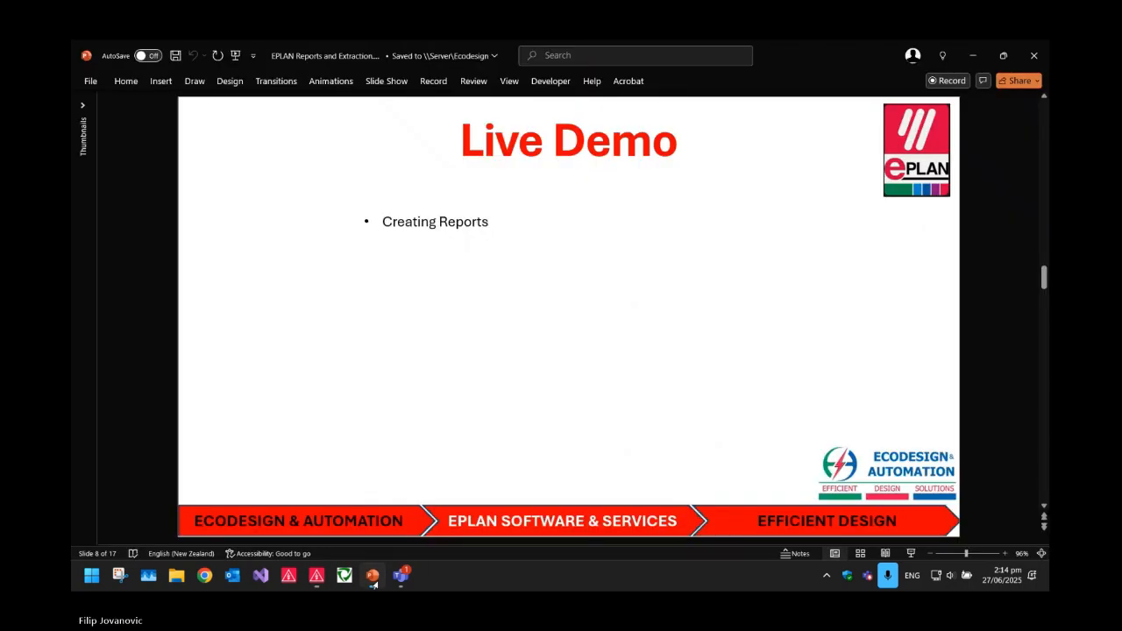
scroll(493, 417, down, 1)
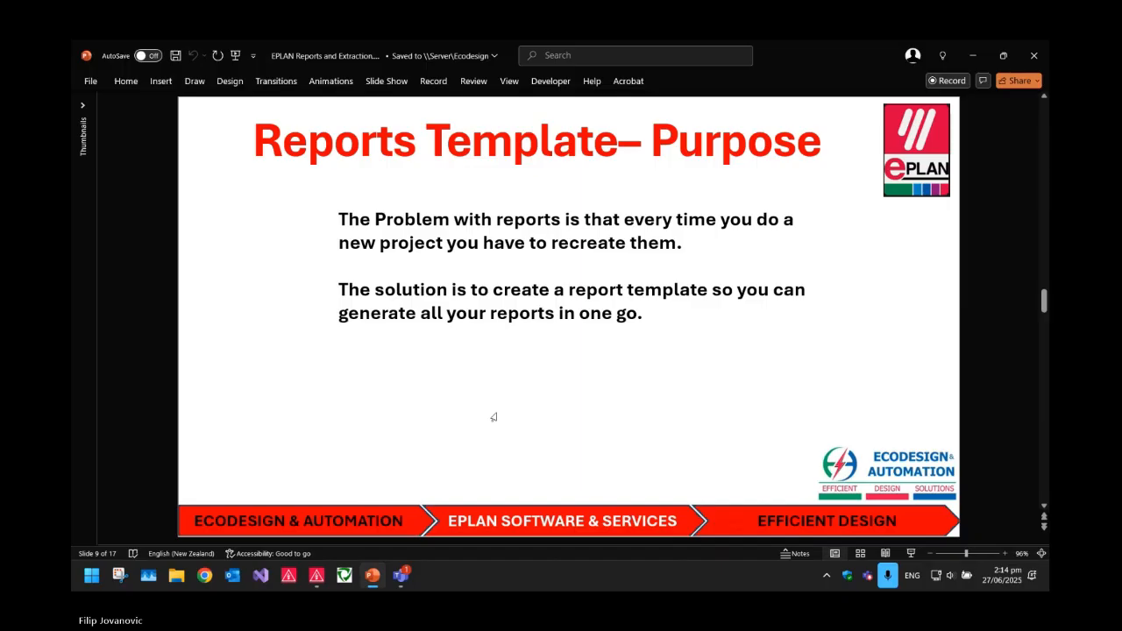
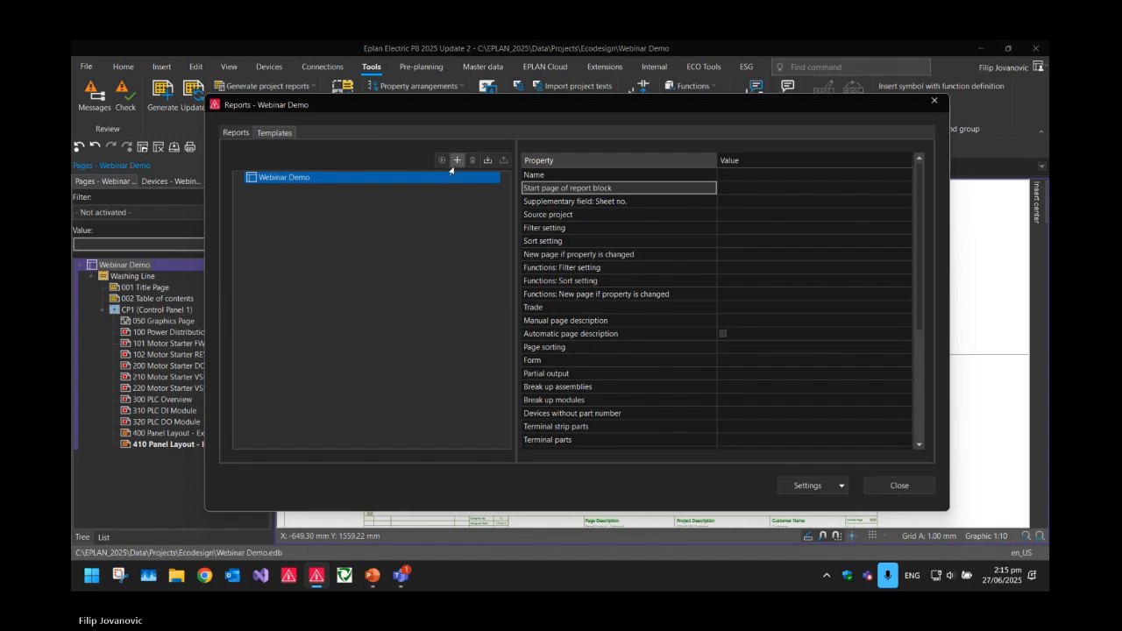
- Add a Parts list report template for the Webinar Demo project and set its filter to MCC
click(456, 161)
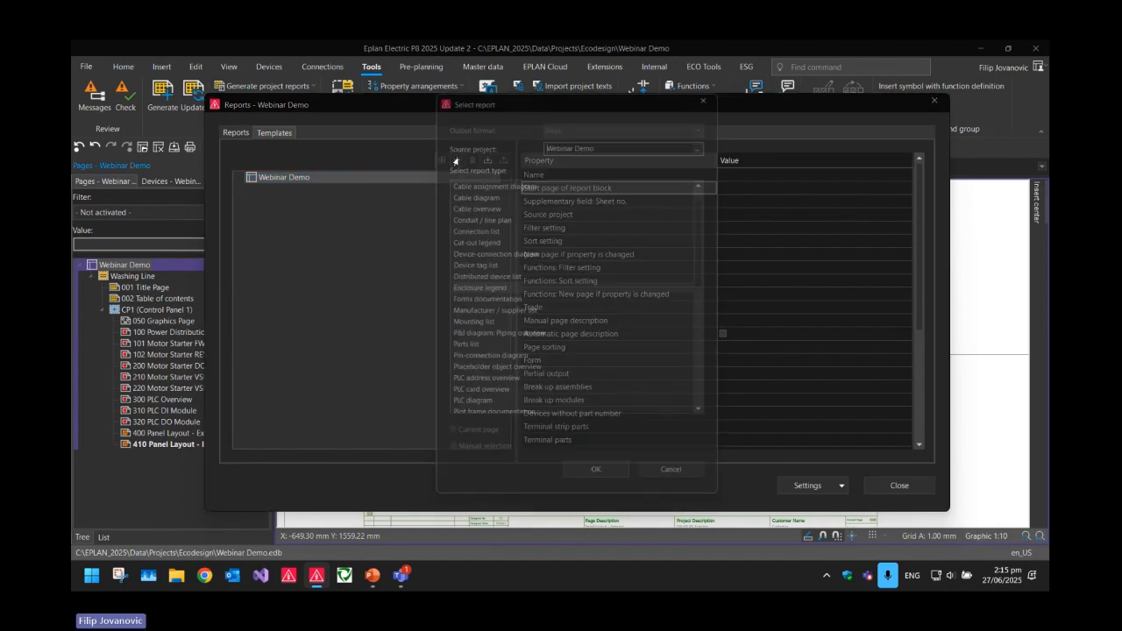
click(473, 350)
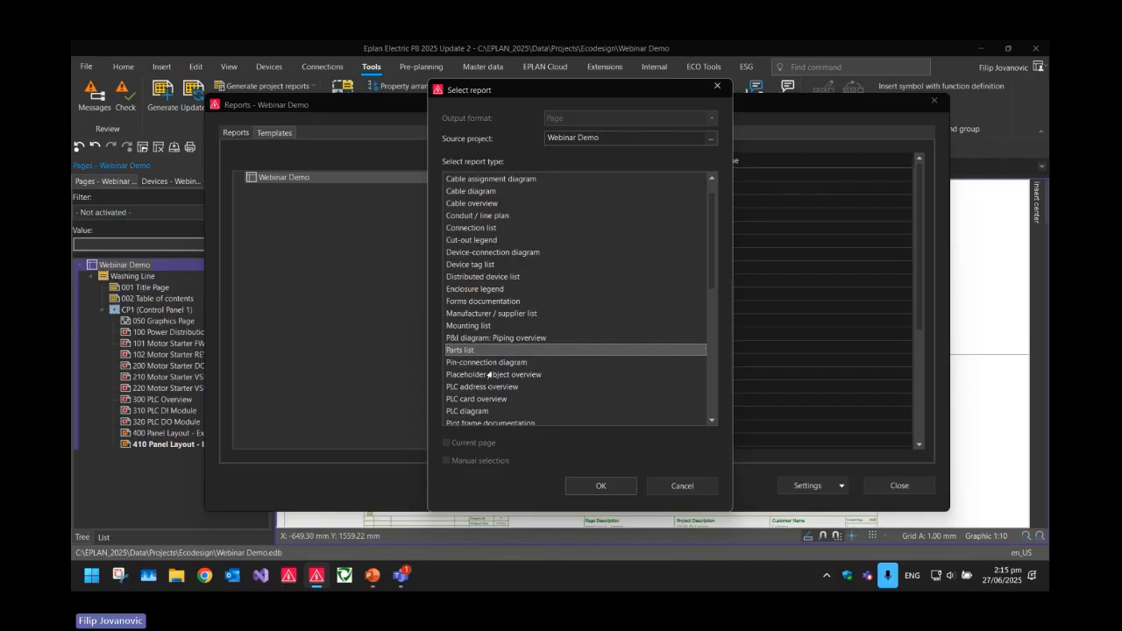
click(586, 489)
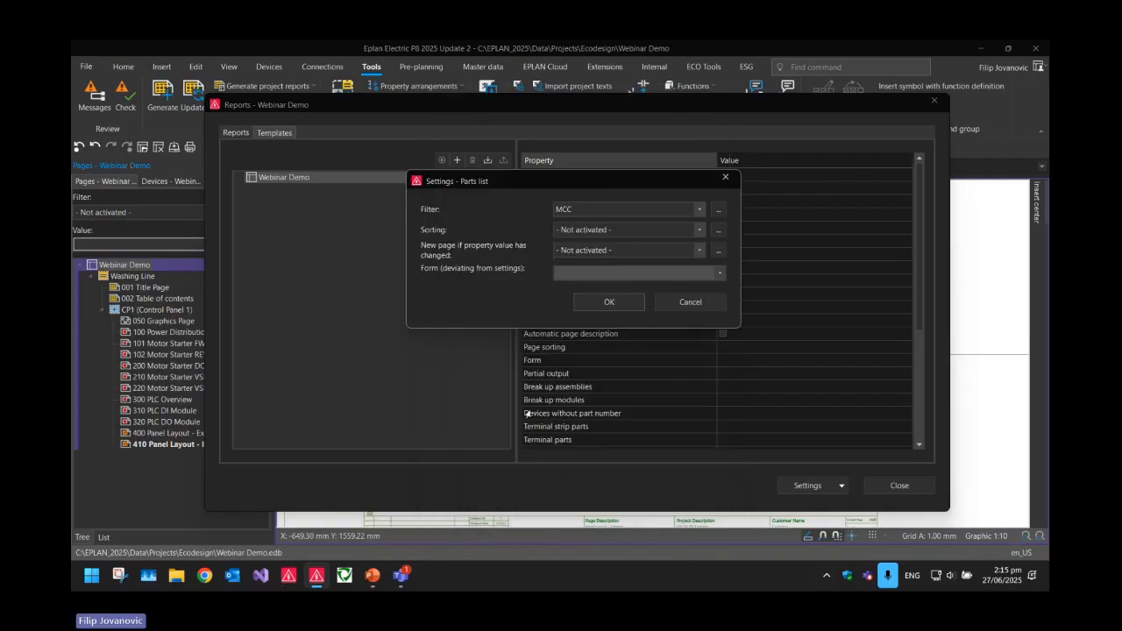
click(601, 210)
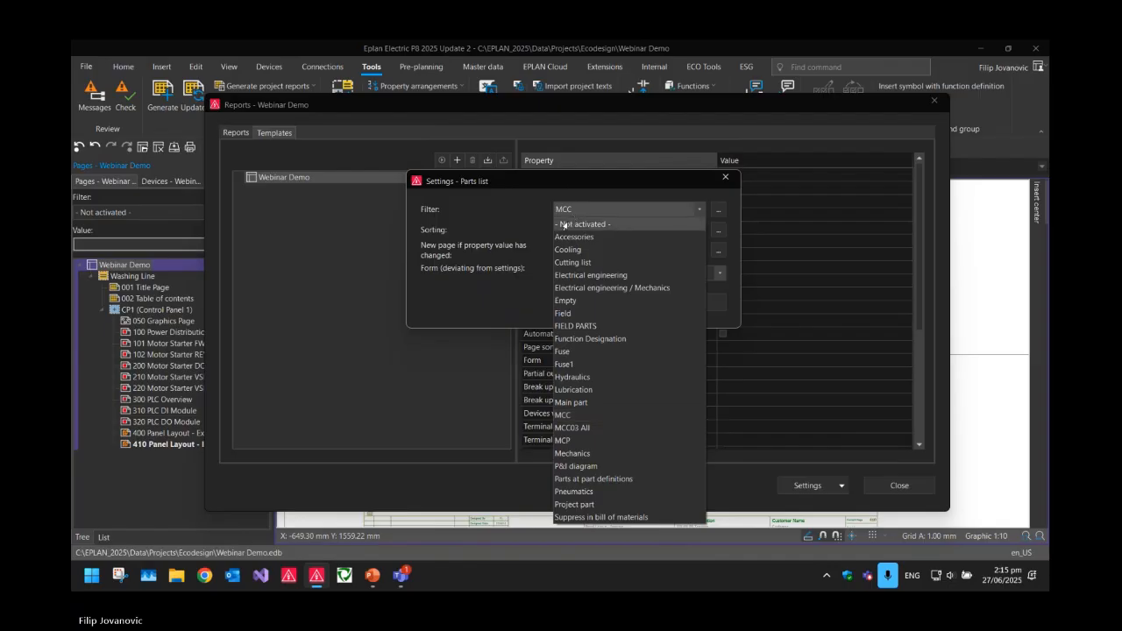
click(564, 225)
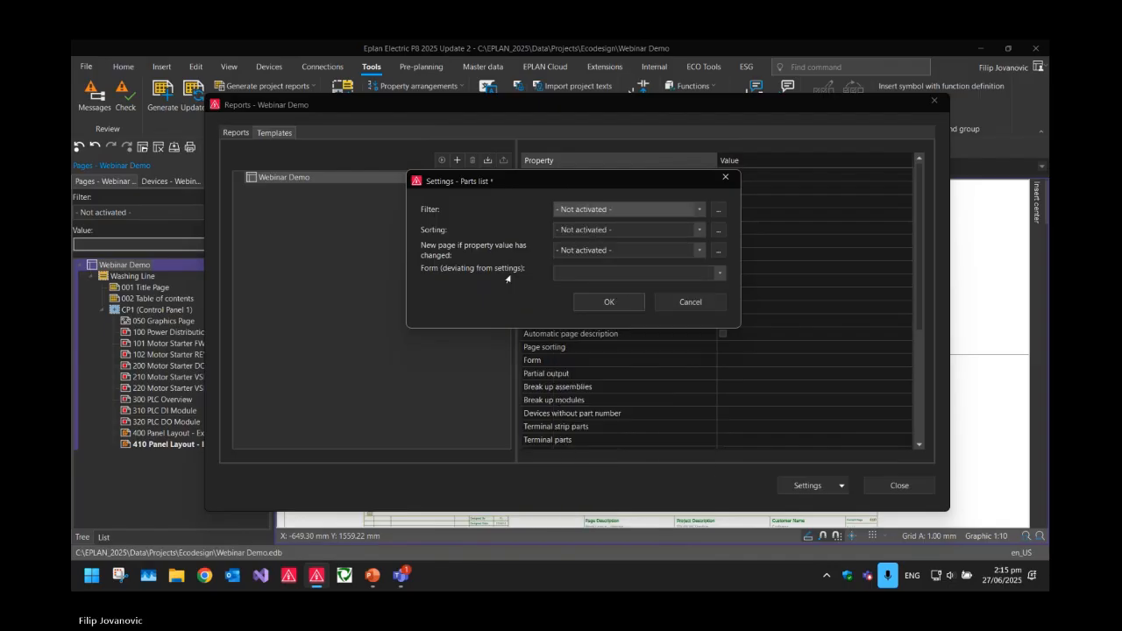
click(565, 210)
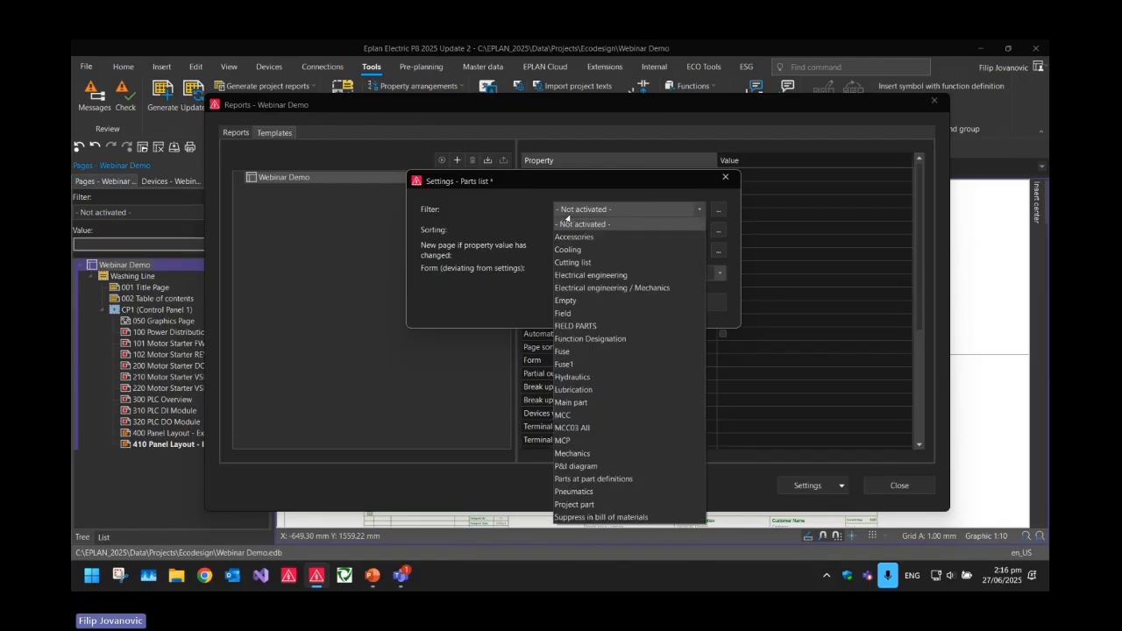
click(565, 415)
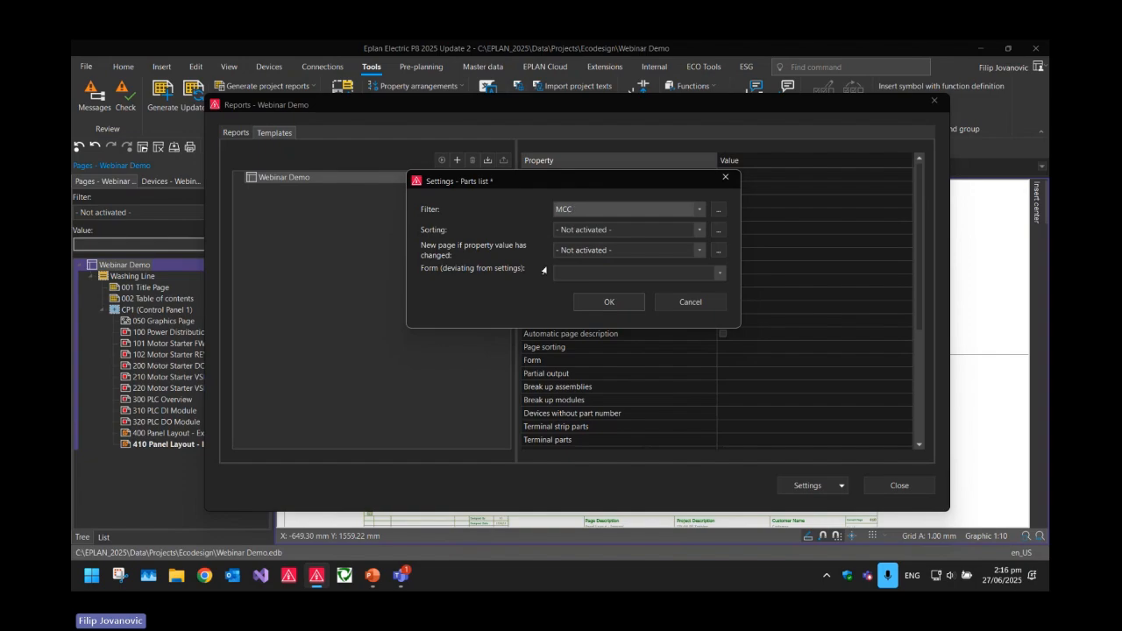
- Inspect the MCC filter scheme's criterion and value, and close the filter settings
click(717, 209)
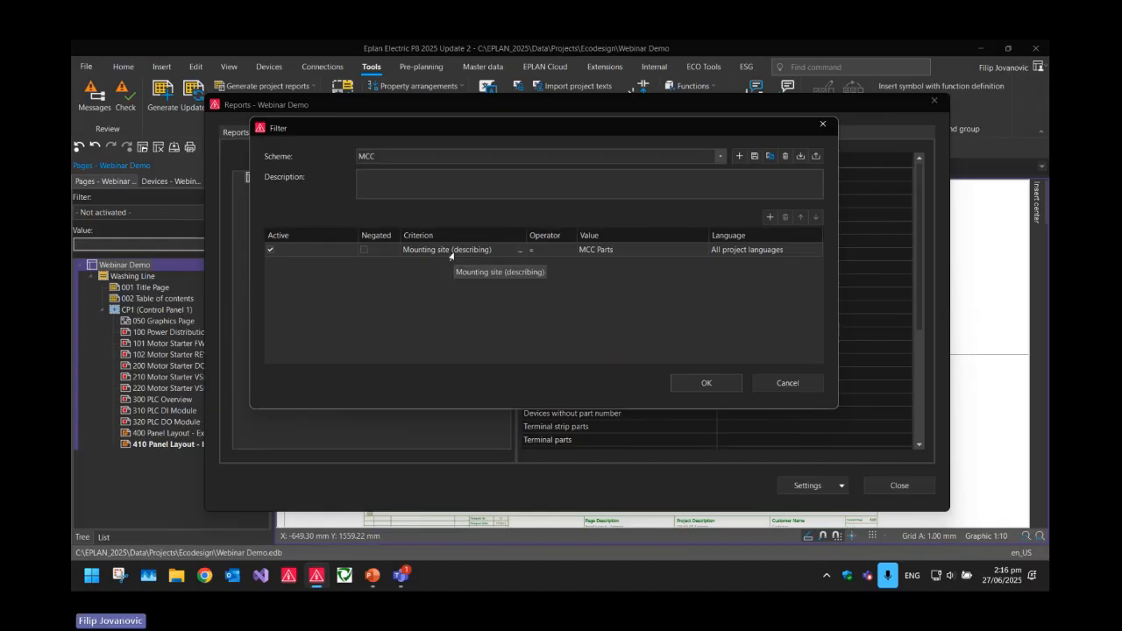
click(417, 252)
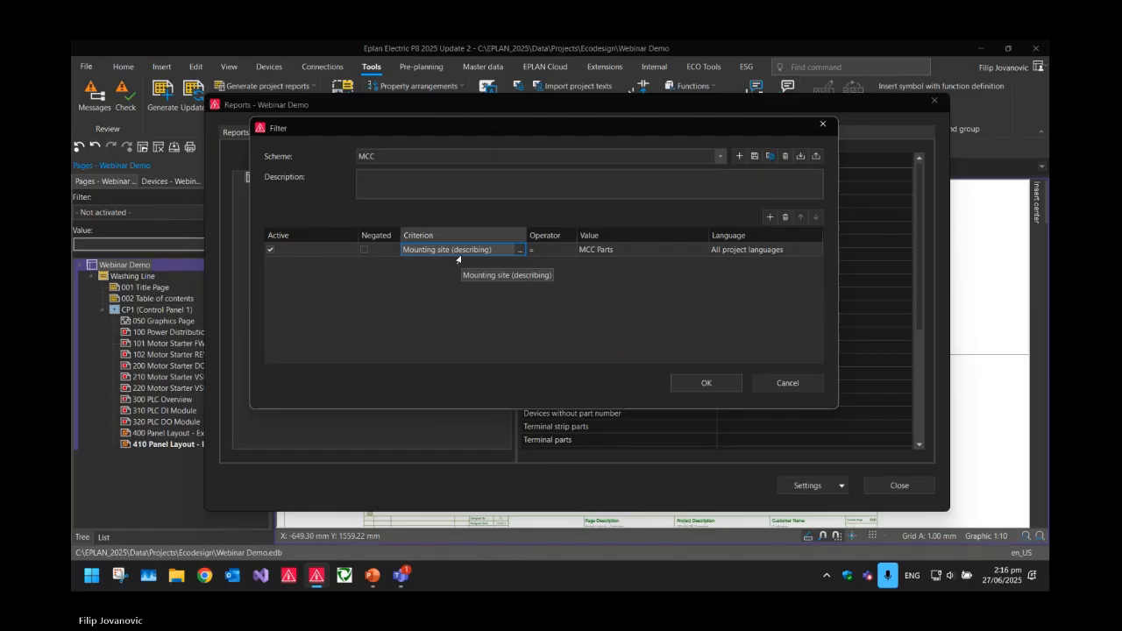
click(593, 252)
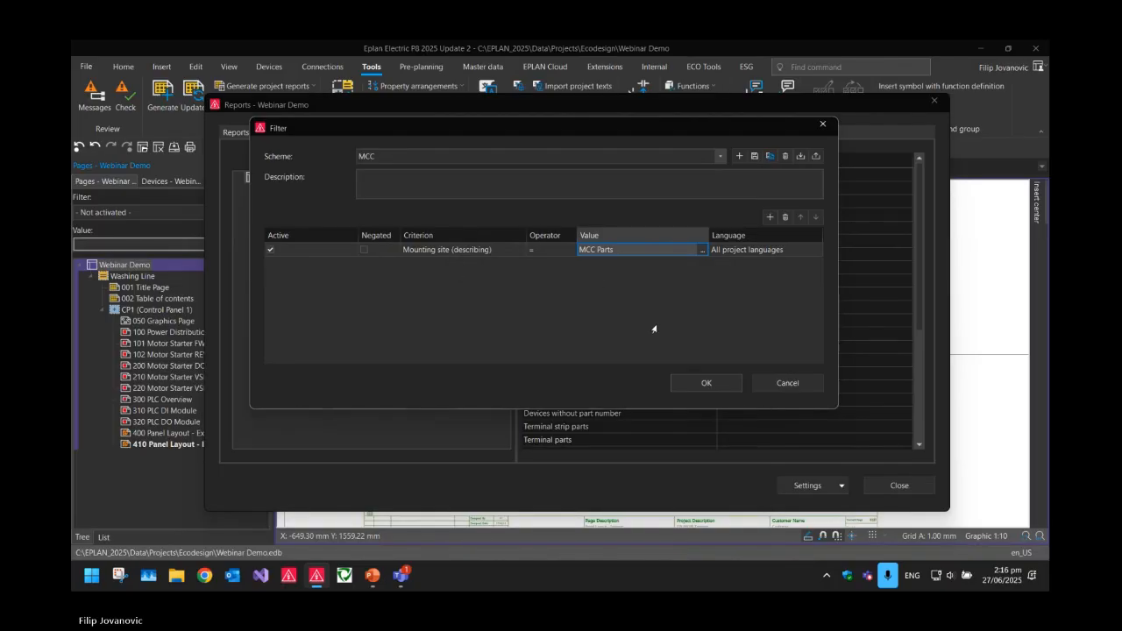
click(706, 382)
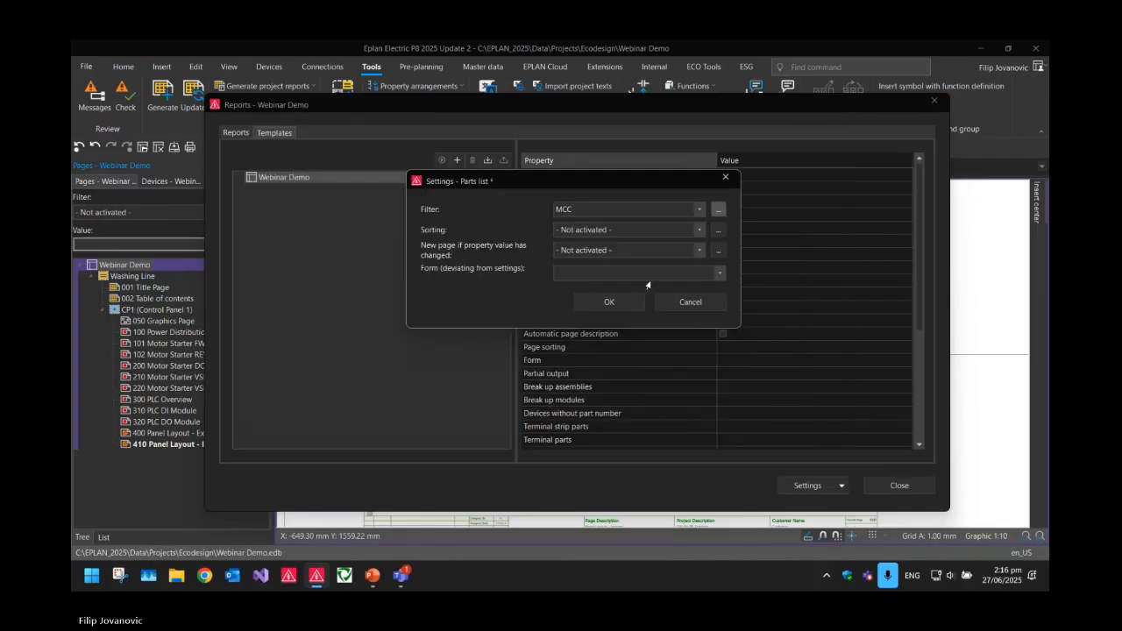
- Leave the parts list's sorting not activated, assign the form F01_001 and accept the settings
click(632, 232)
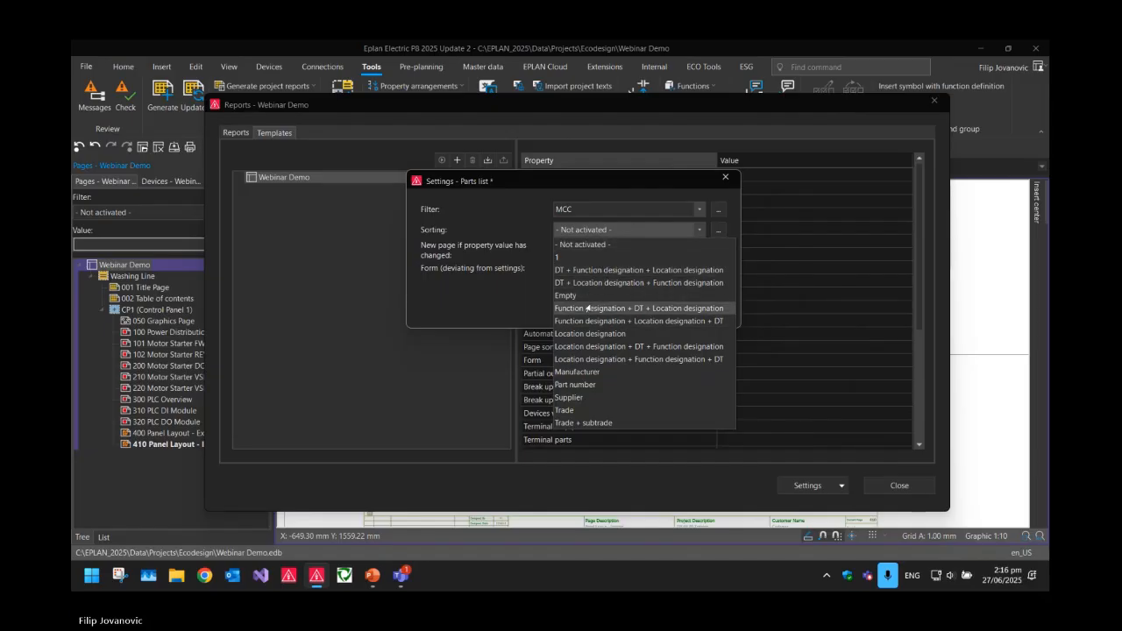
click(633, 245)
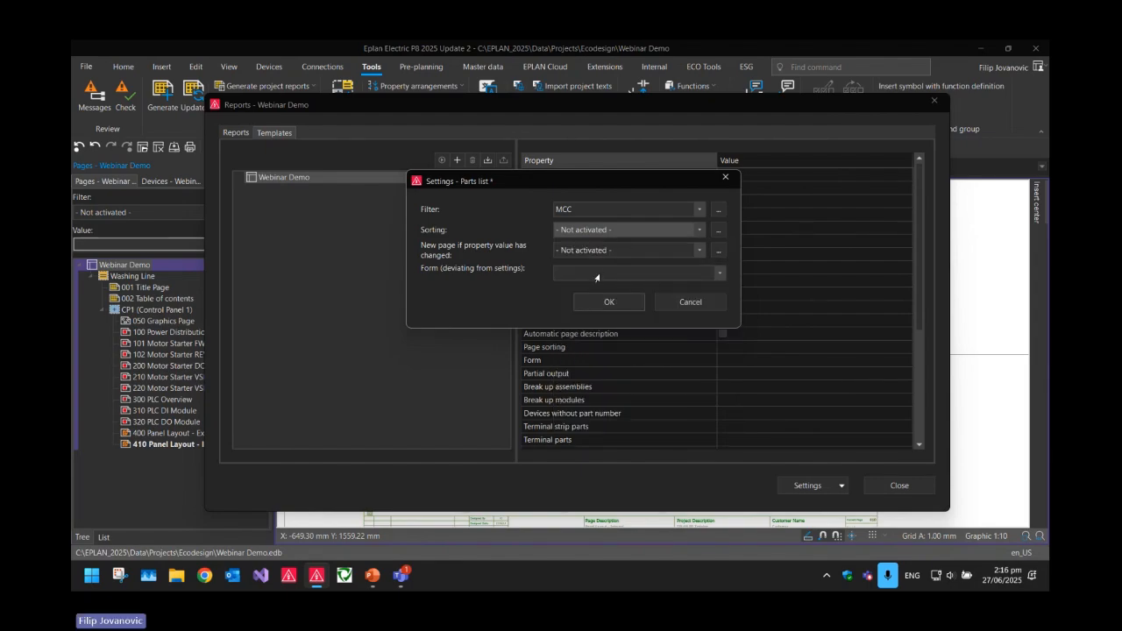
click(596, 278)
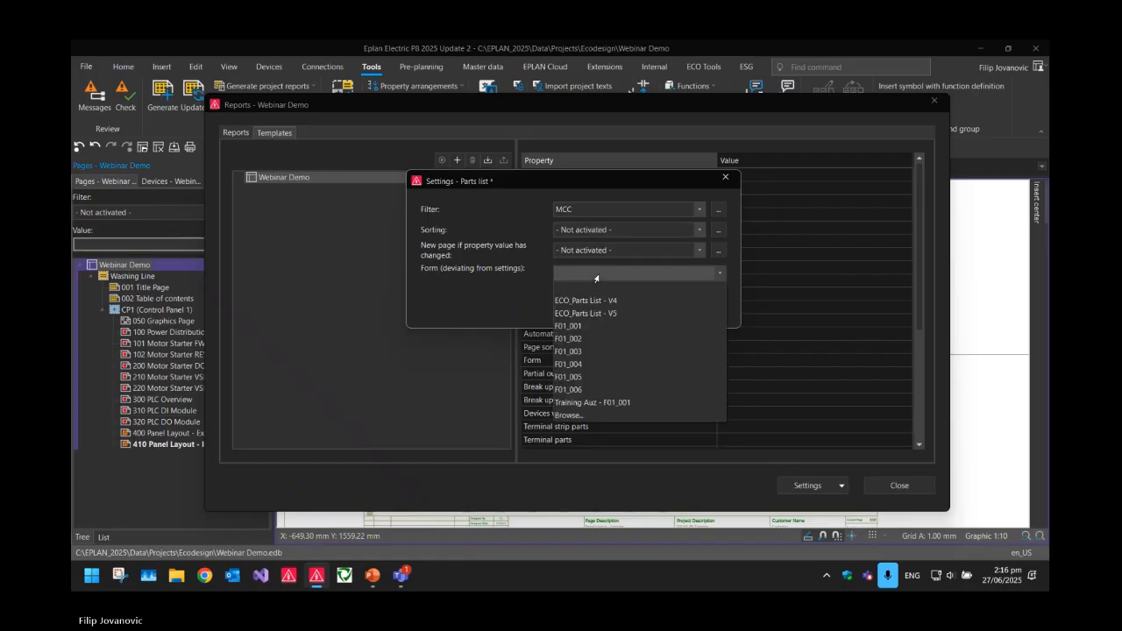
click(590, 327)
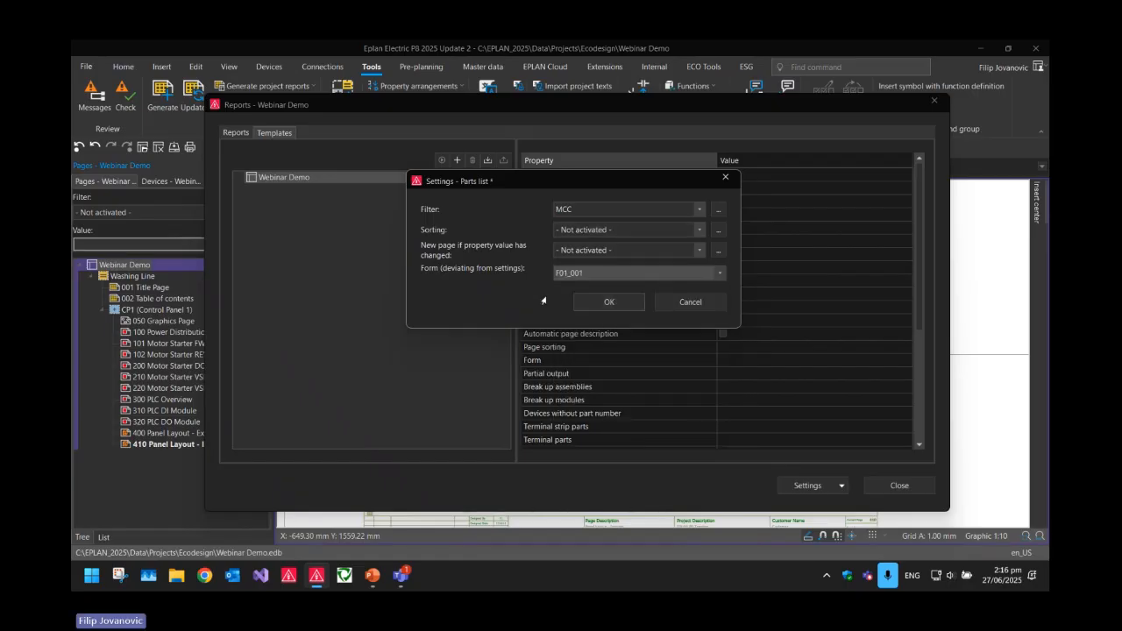
click(608, 303)
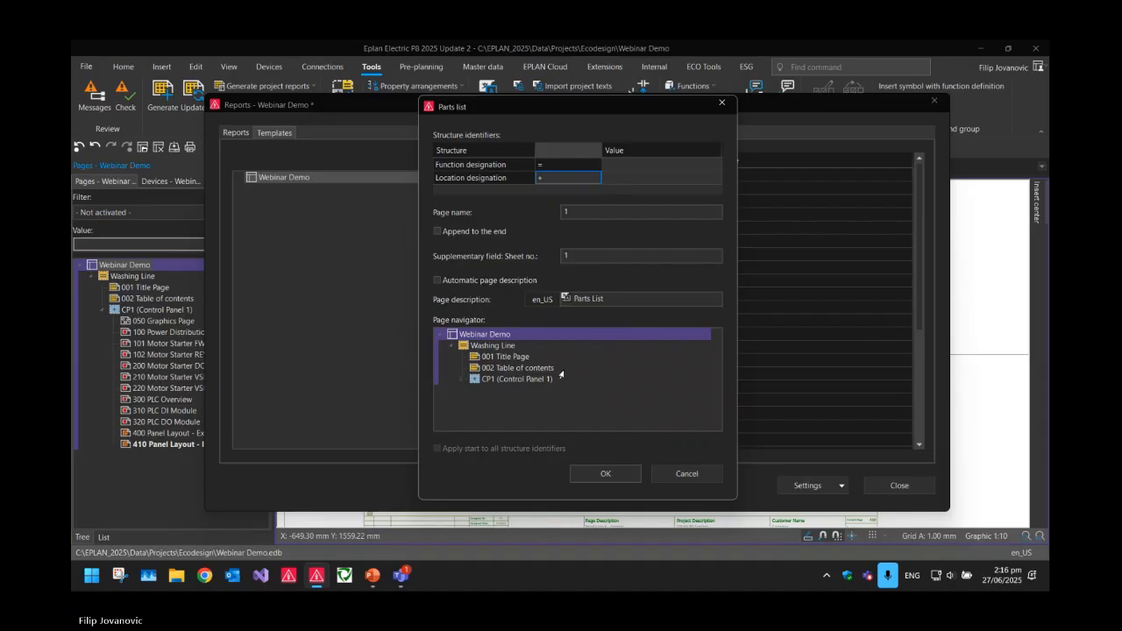
- Assign the parts list to function designation Washing Line and location designation Reports
click(509, 381)
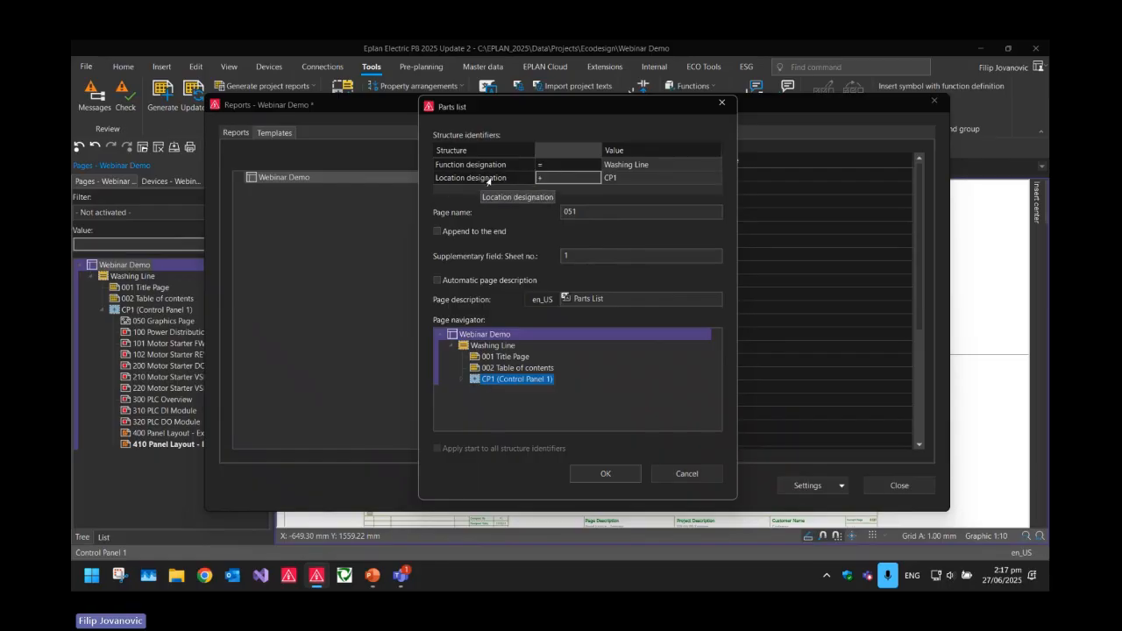
click(629, 179)
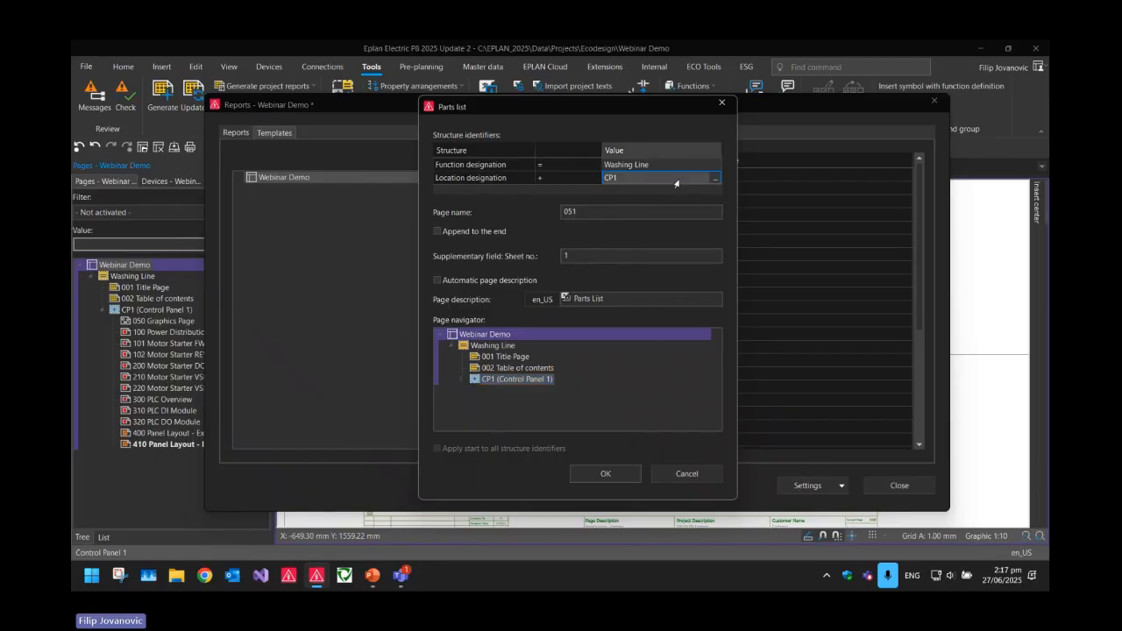
click(712, 179)
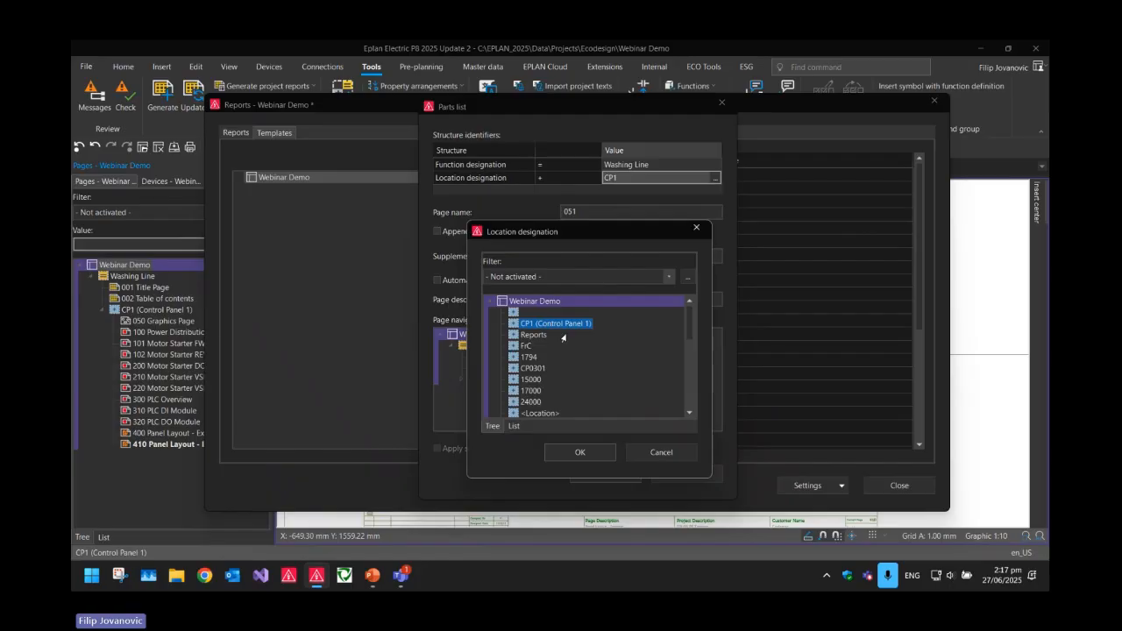
double_click(535, 335)
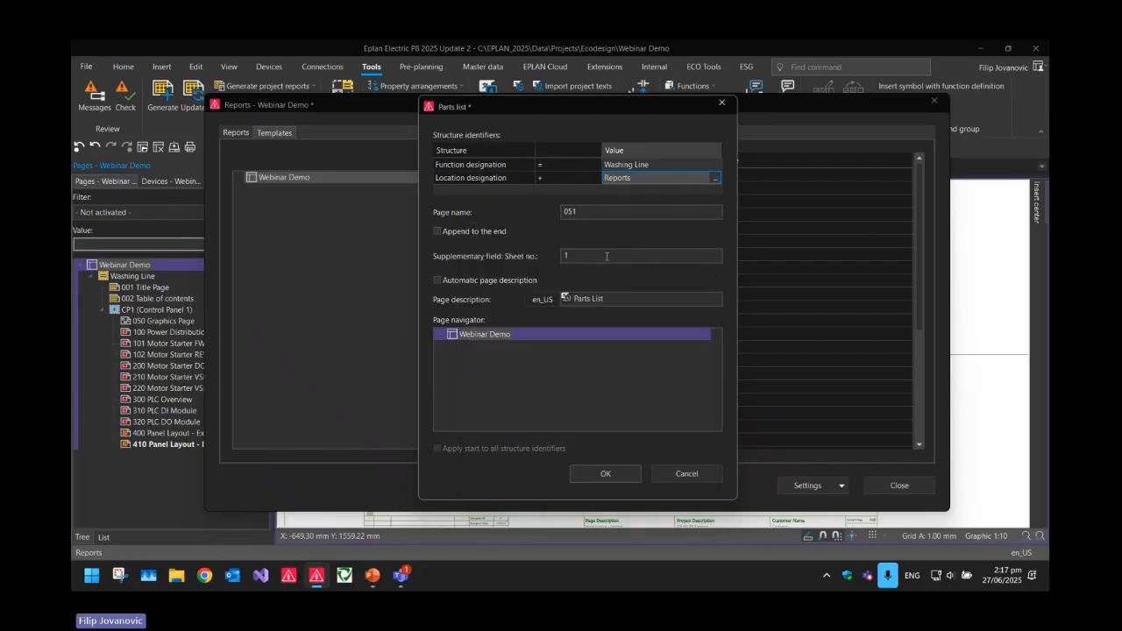
- Name the parts list page 010, describe it as MCC Parts List, and confirm the template
drag(579, 213, 571, 212)
text(10)
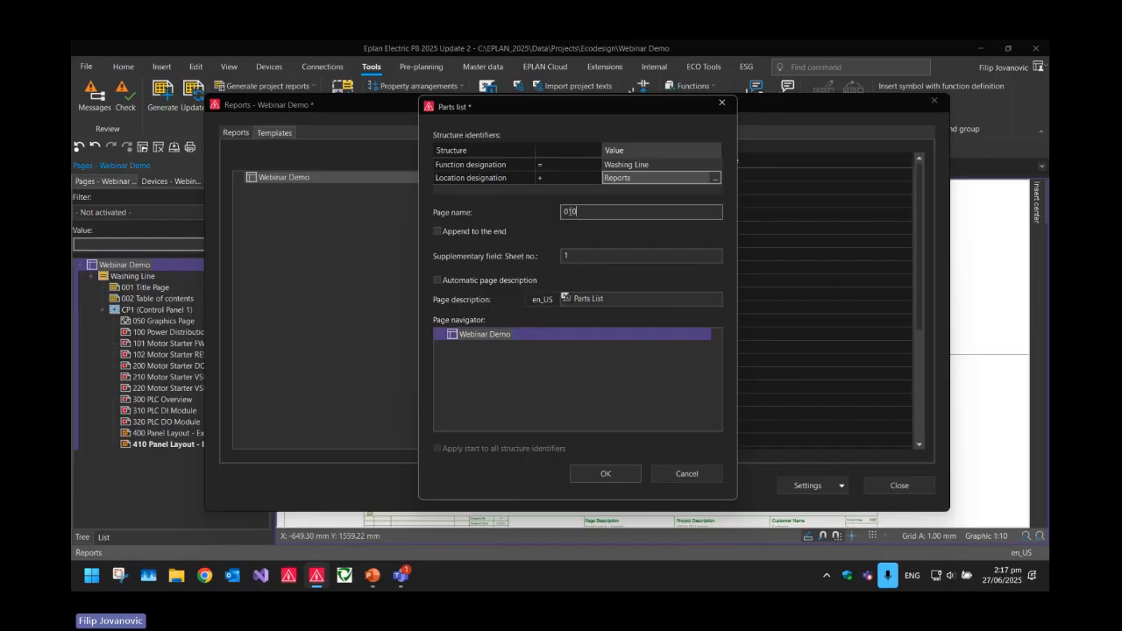
click(575, 298)
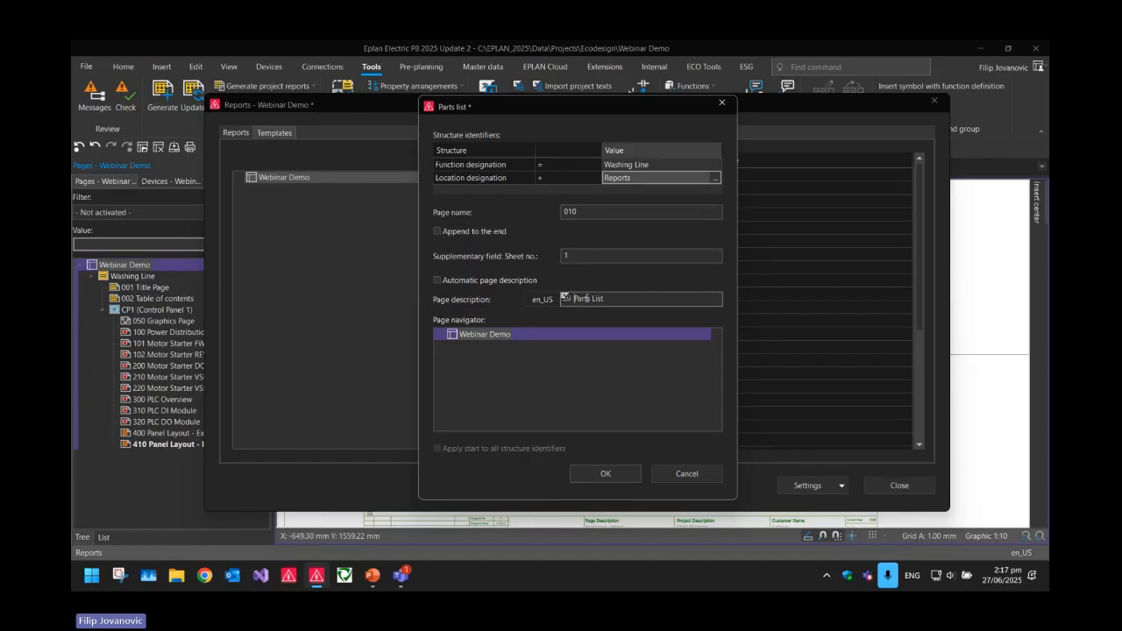
text(MCC)
click(612, 479)
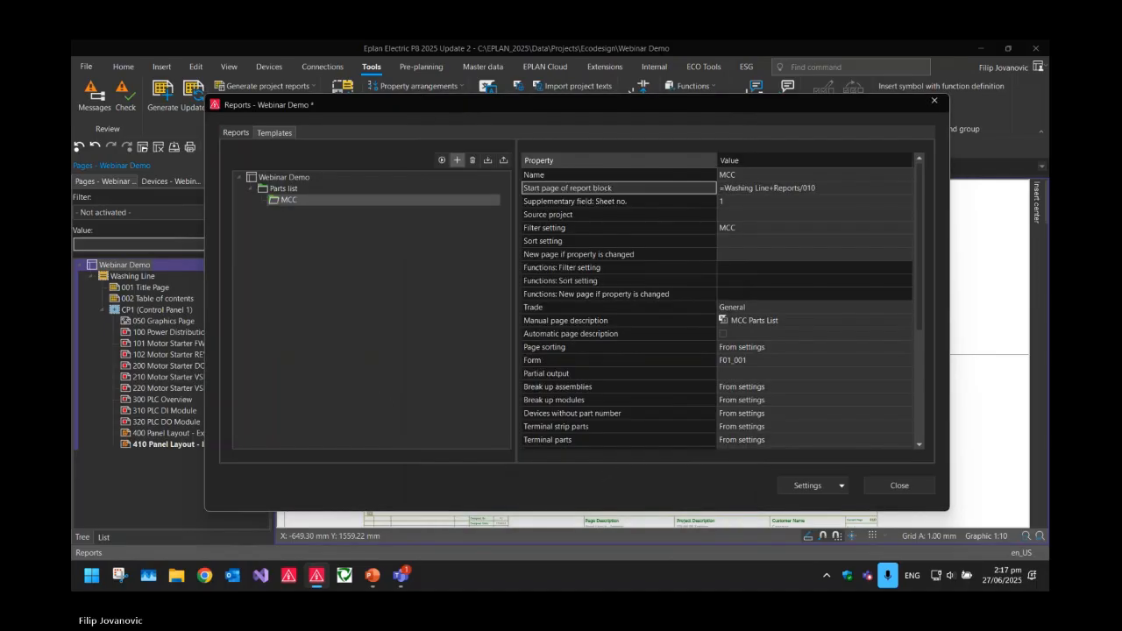
- Review the MCC parts list template's properties, including its start page, form and filter settings
drag(456, 104, 495, 109)
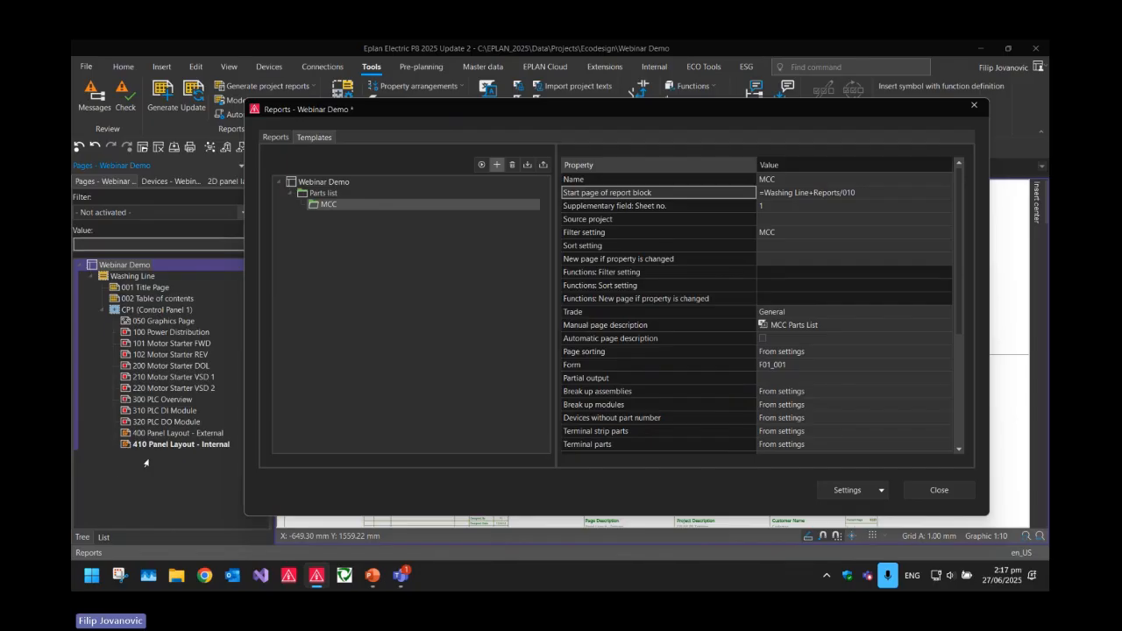
click(324, 207)
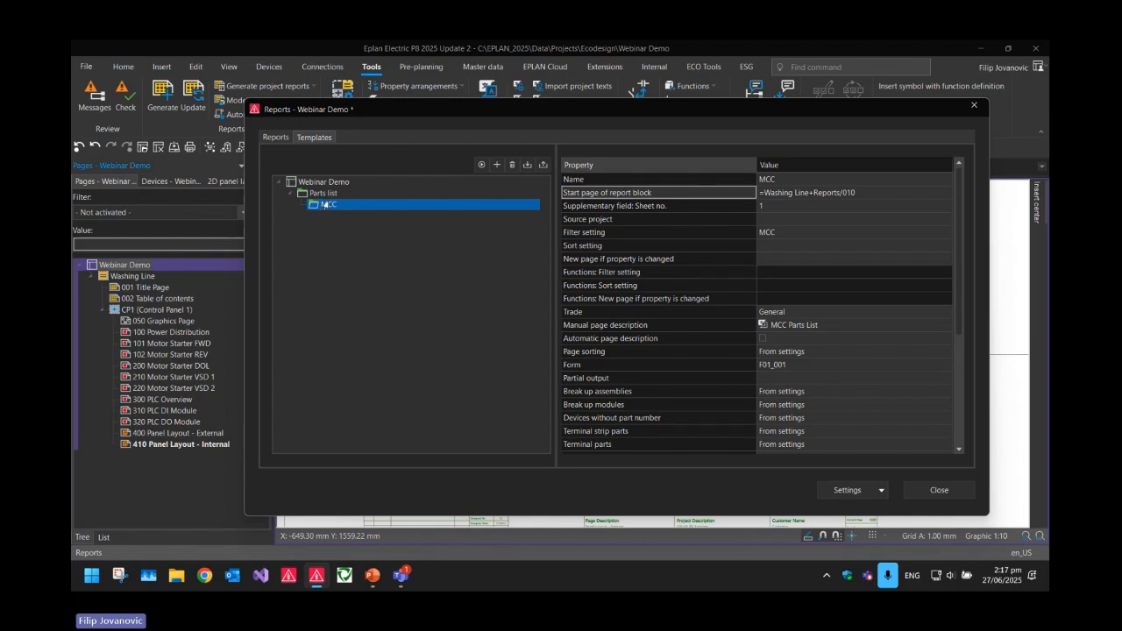
click(863, 194)
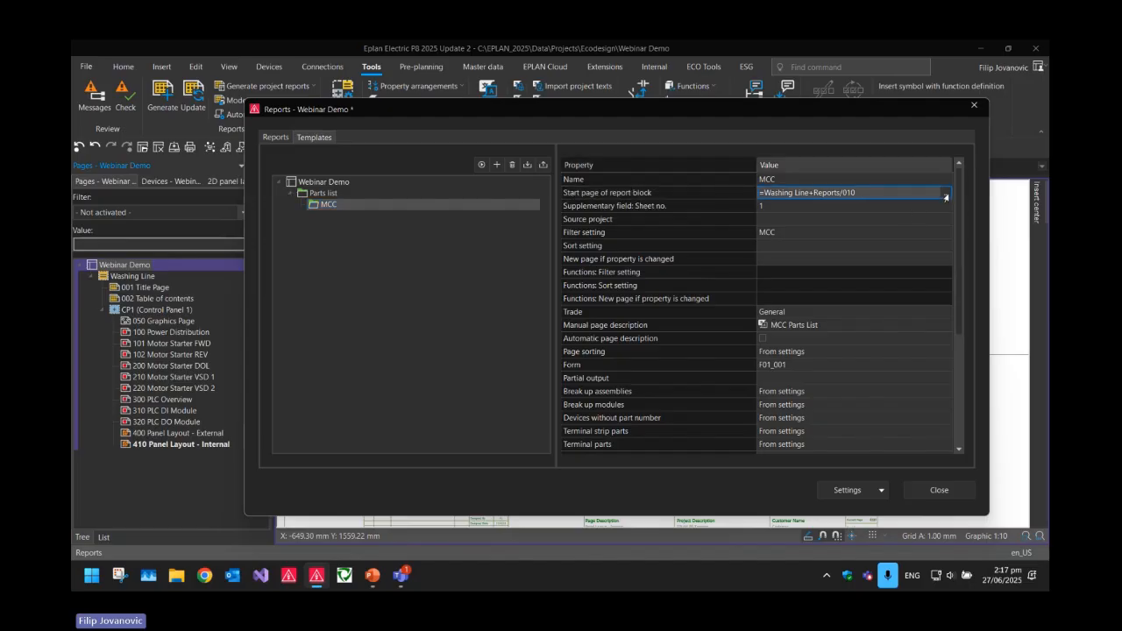
scroll(806, 259, down, 2)
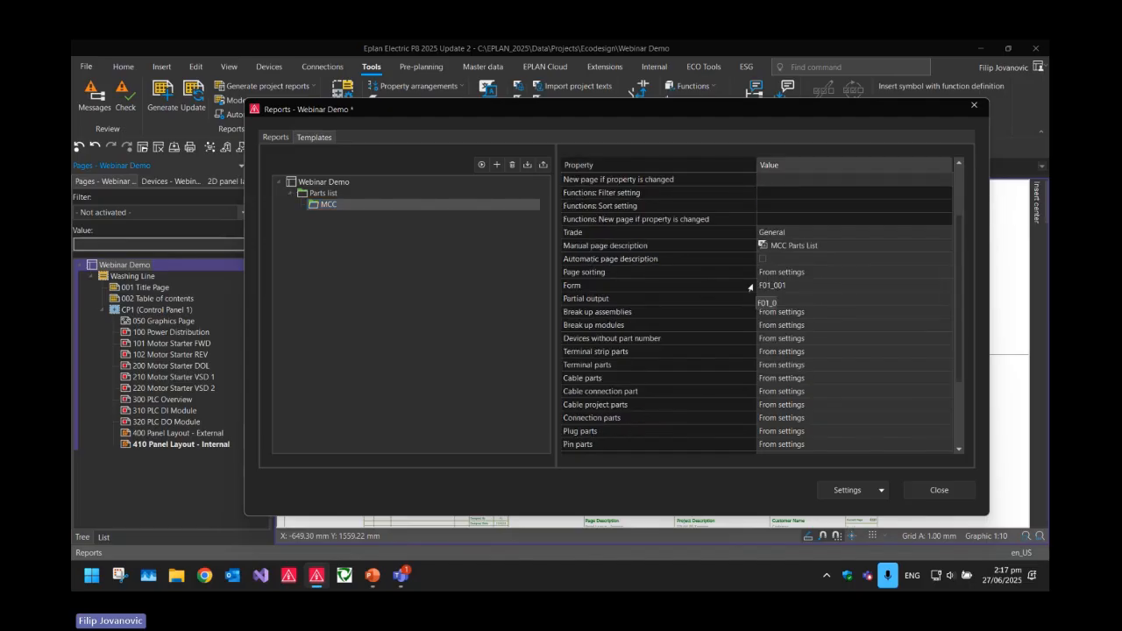
click(786, 288)
scroll(693, 289, up, 2)
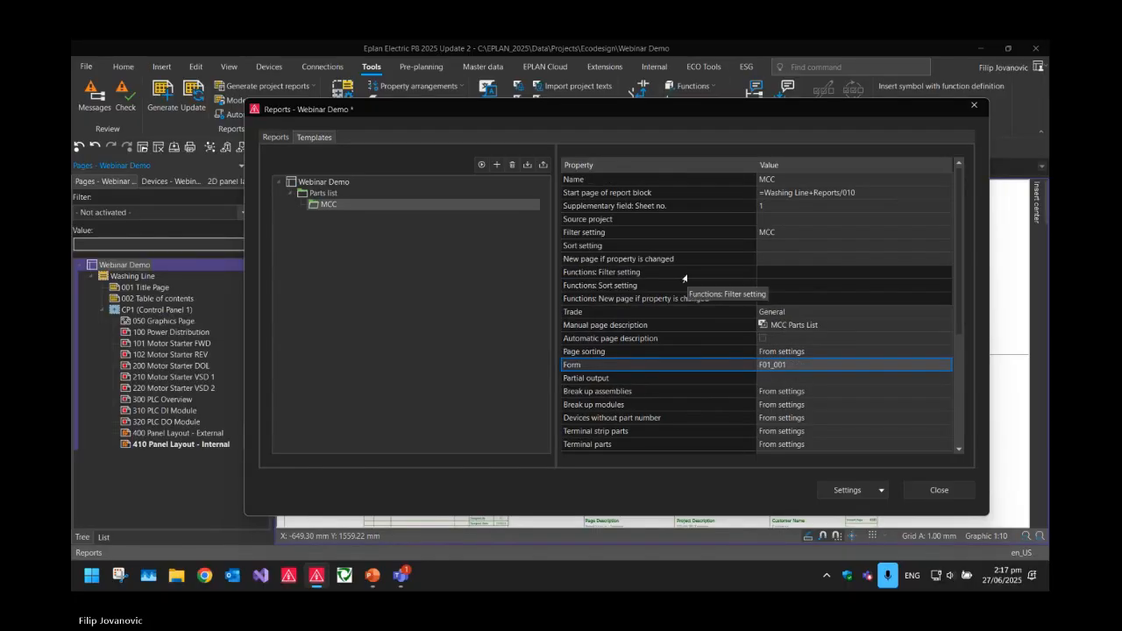
click(683, 273)
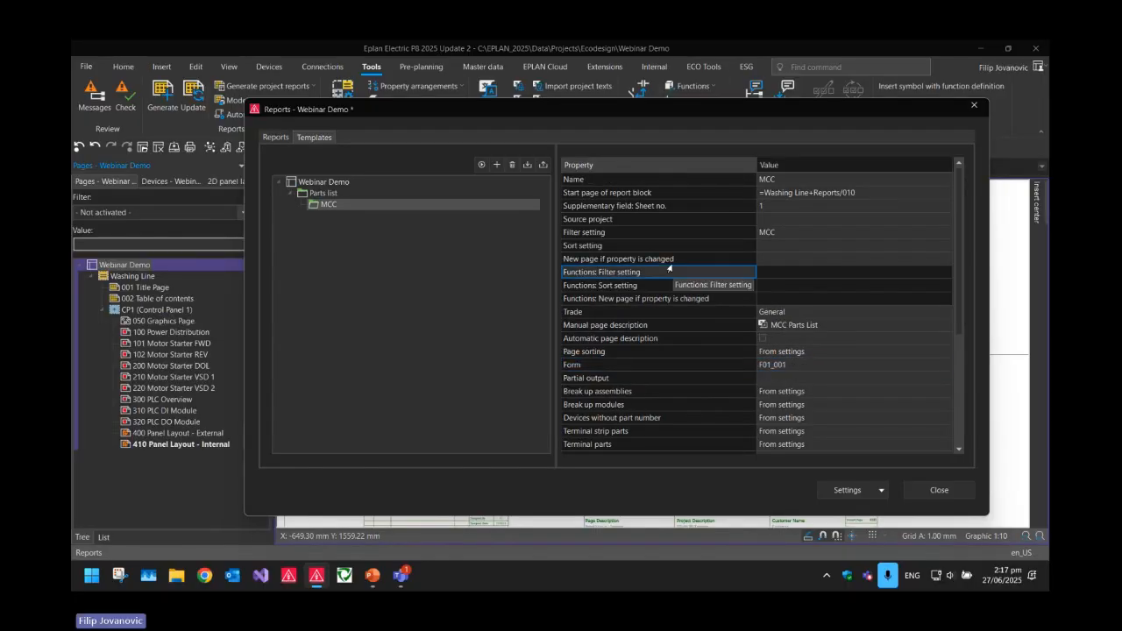
click(454, 233)
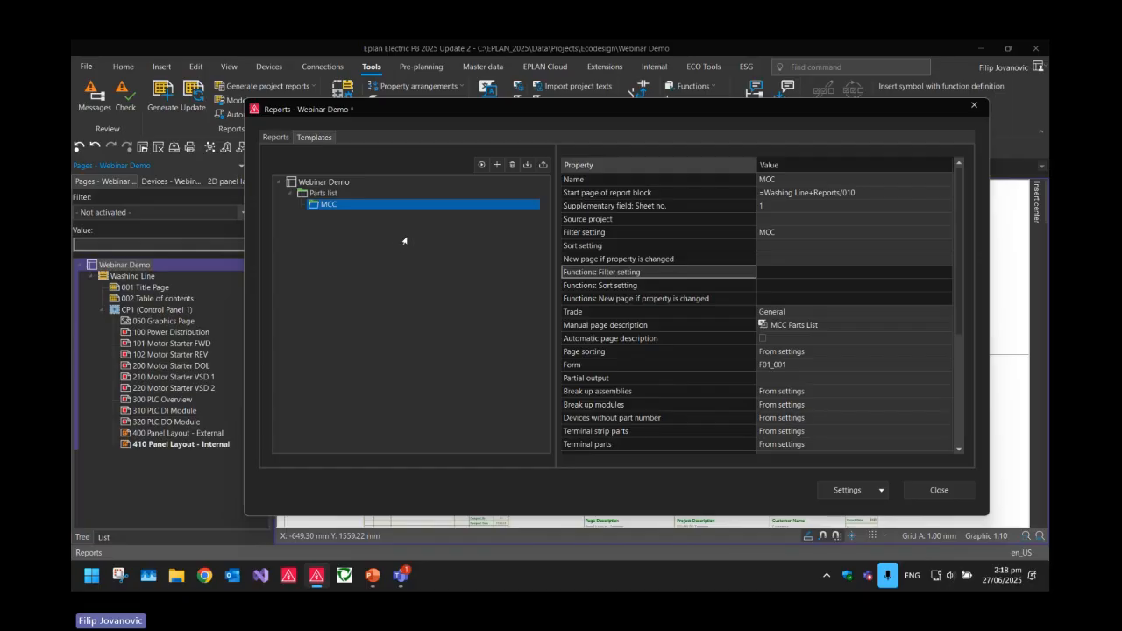
- Add a summarized parts list template, assign the form F02_002 and accept the settings
click(496, 163)
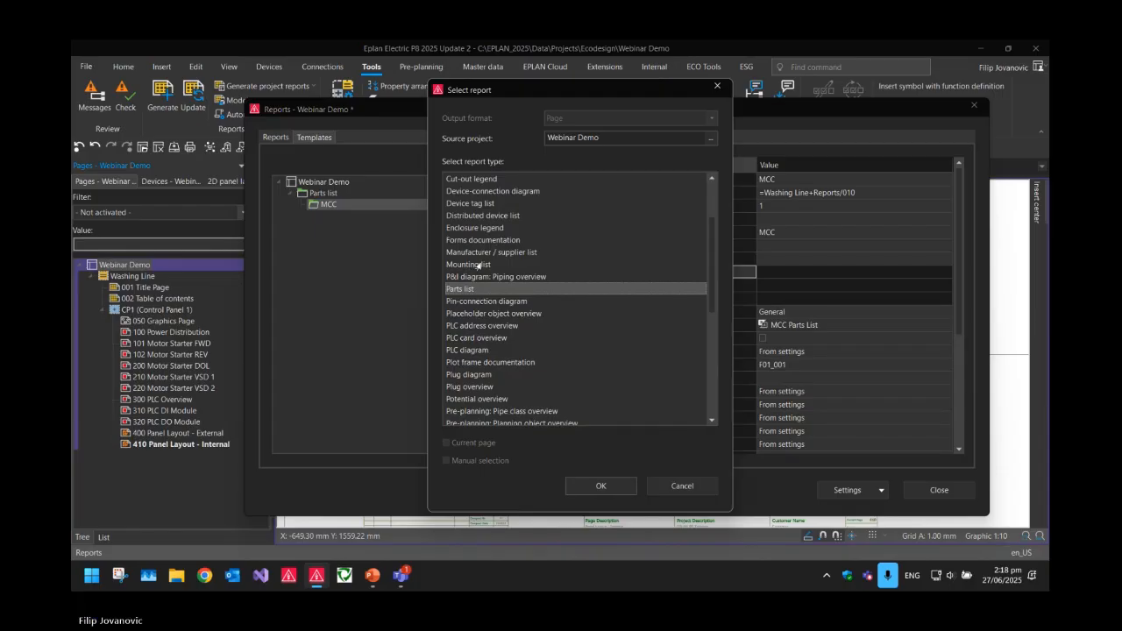
scroll(482, 233, down, 7)
click(481, 290)
double_click(481, 290)
click(561, 273)
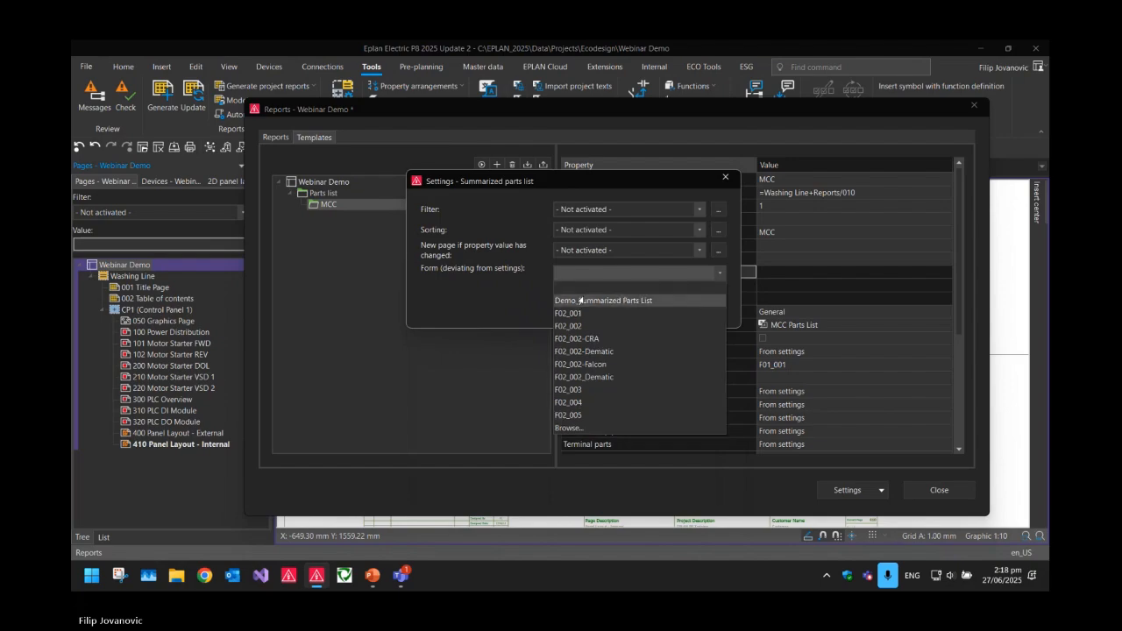
click(587, 313)
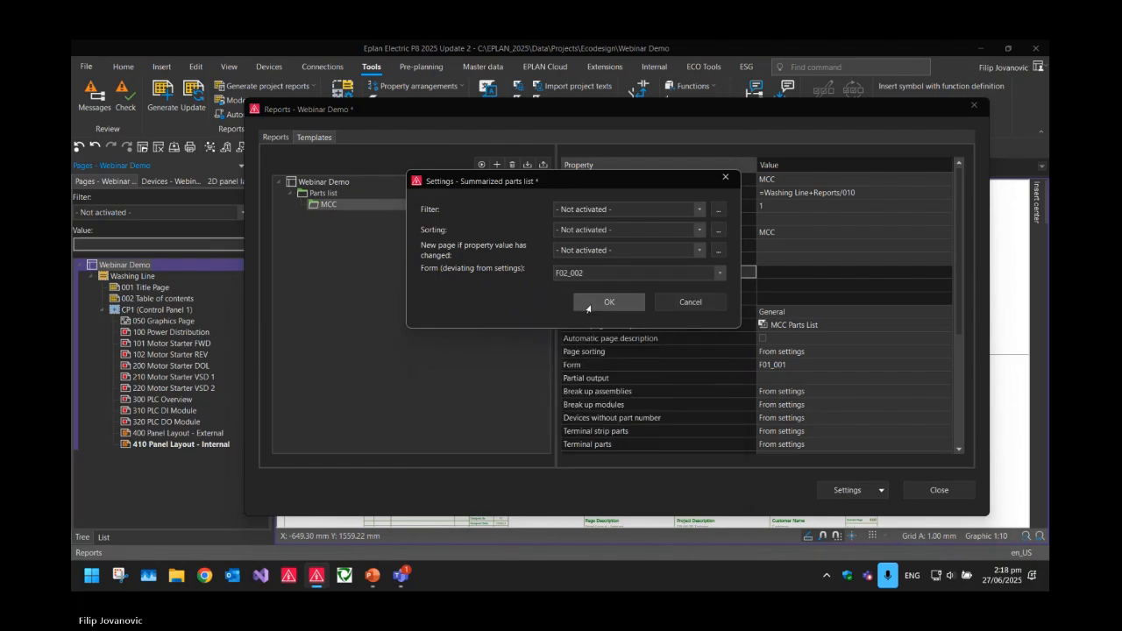
key(Return)
- Assign the summarized parts list to Washing Line and location Reports, name its page 020, and confirm the template
click(439, 334)
click(482, 346)
click(716, 178)
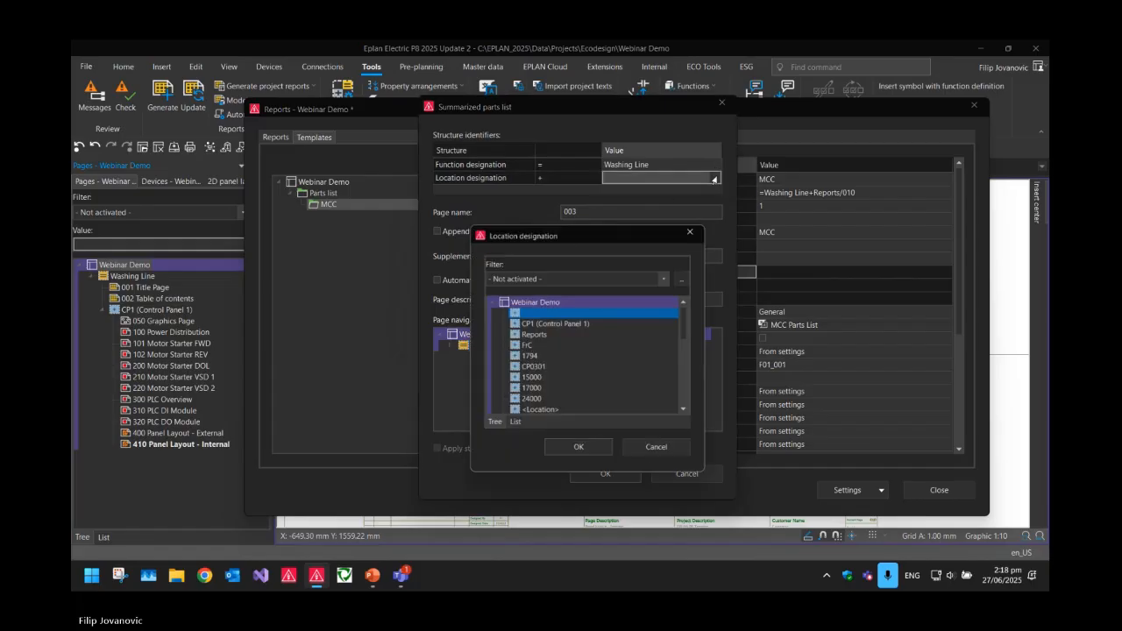
double_click(530, 334)
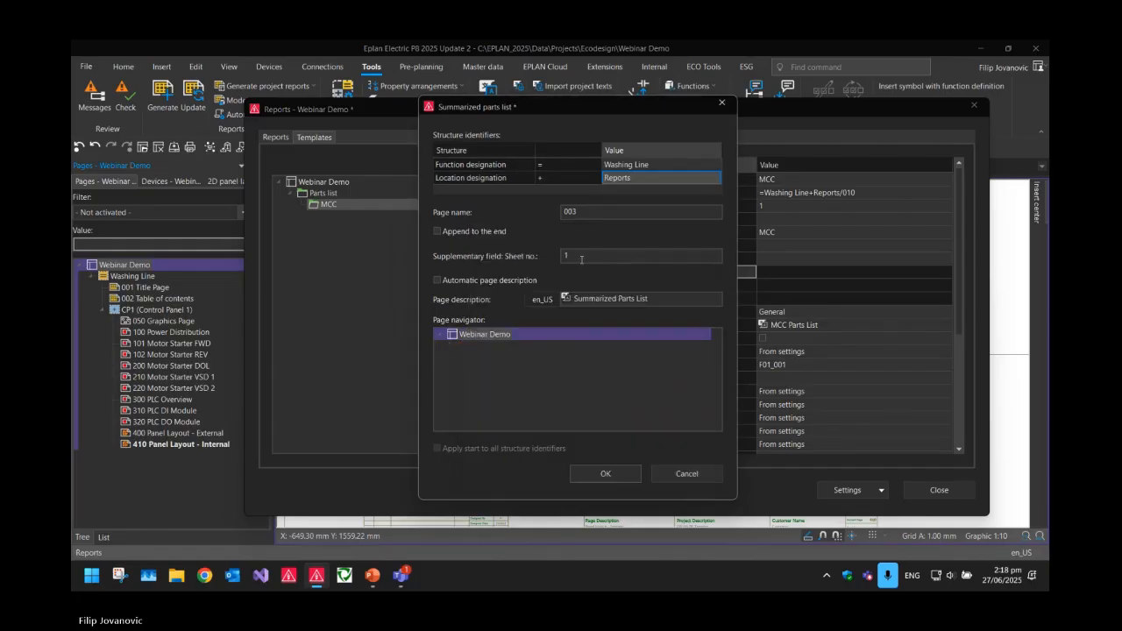
text(20)
click(604, 472)
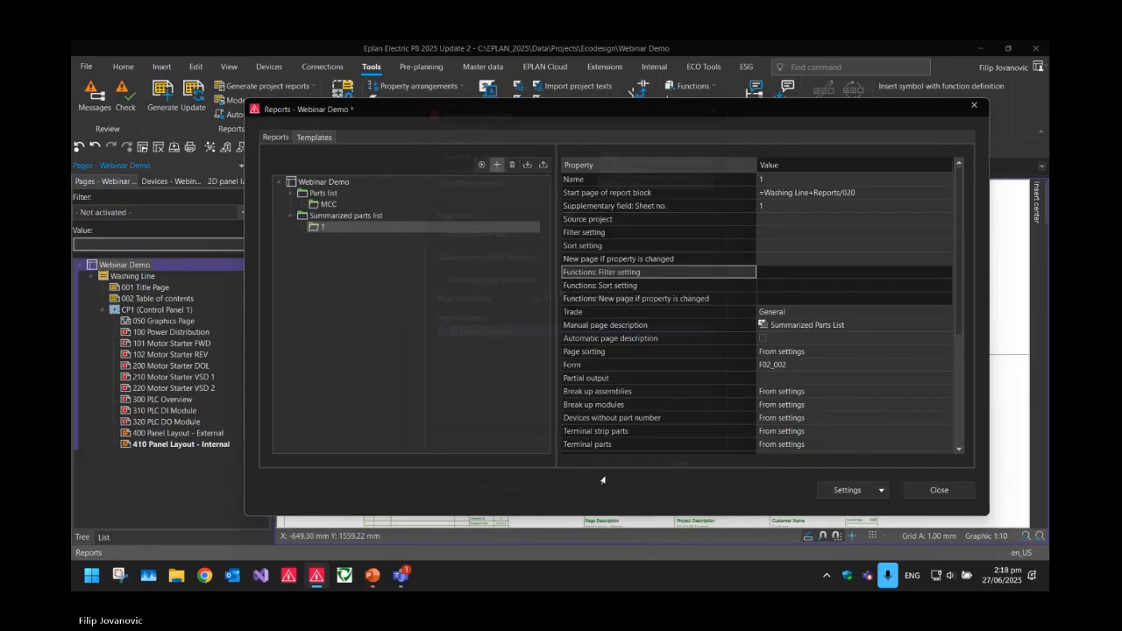
- Add a cable diagram template, assign the form F09_004 and accept the settings
click(497, 164)
scroll(502, 249, up, 10)
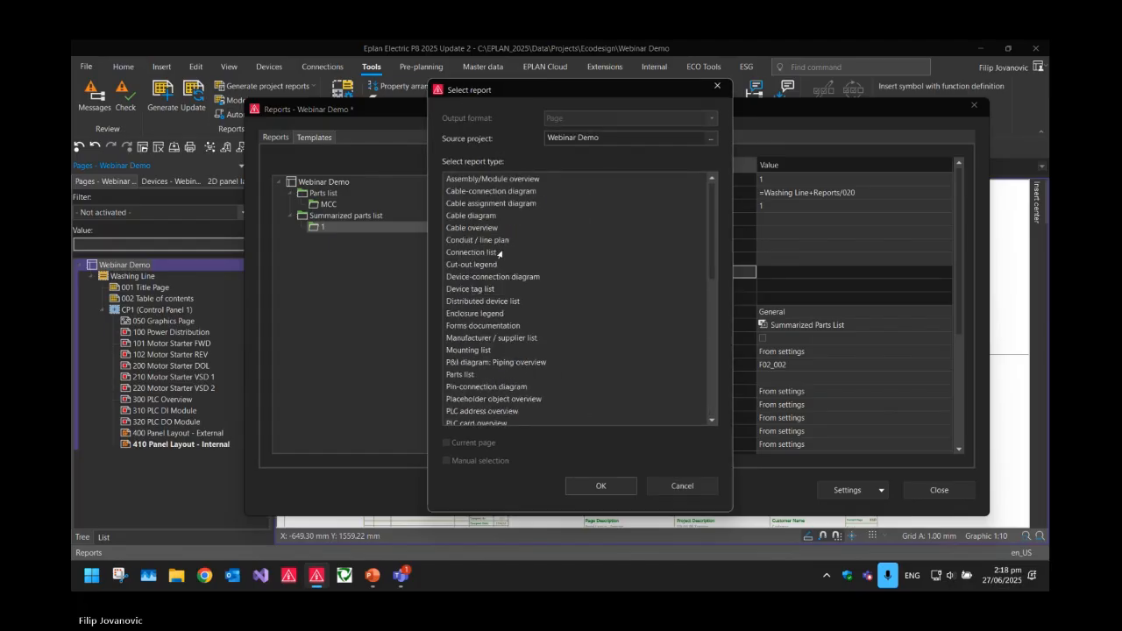
click(462, 217)
double_click(462, 217)
click(624, 385)
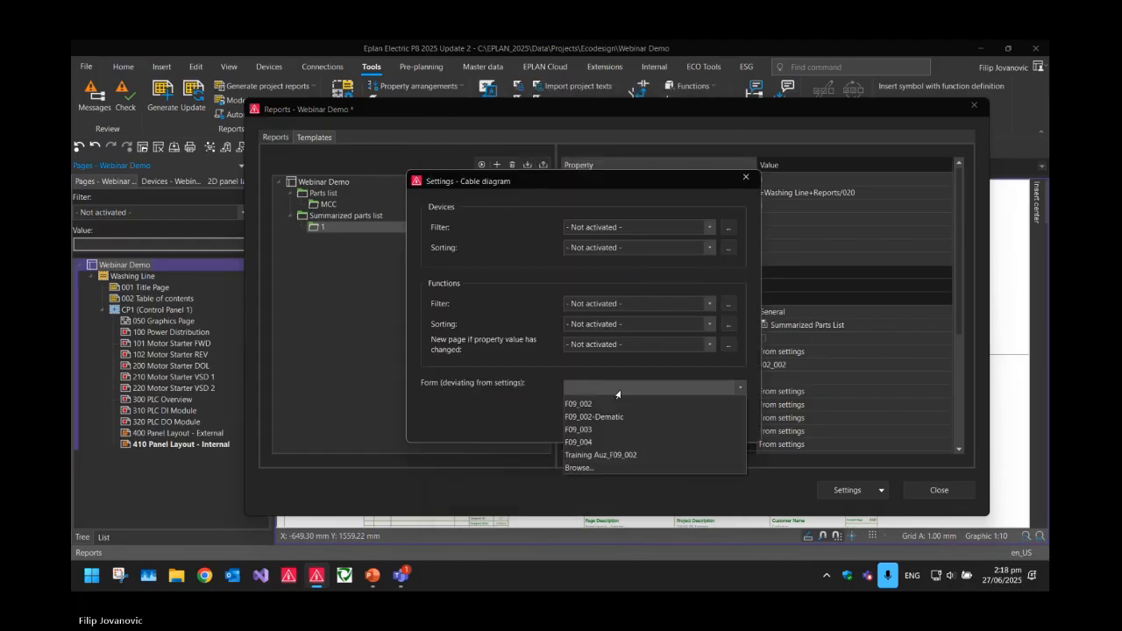
click(582, 530)
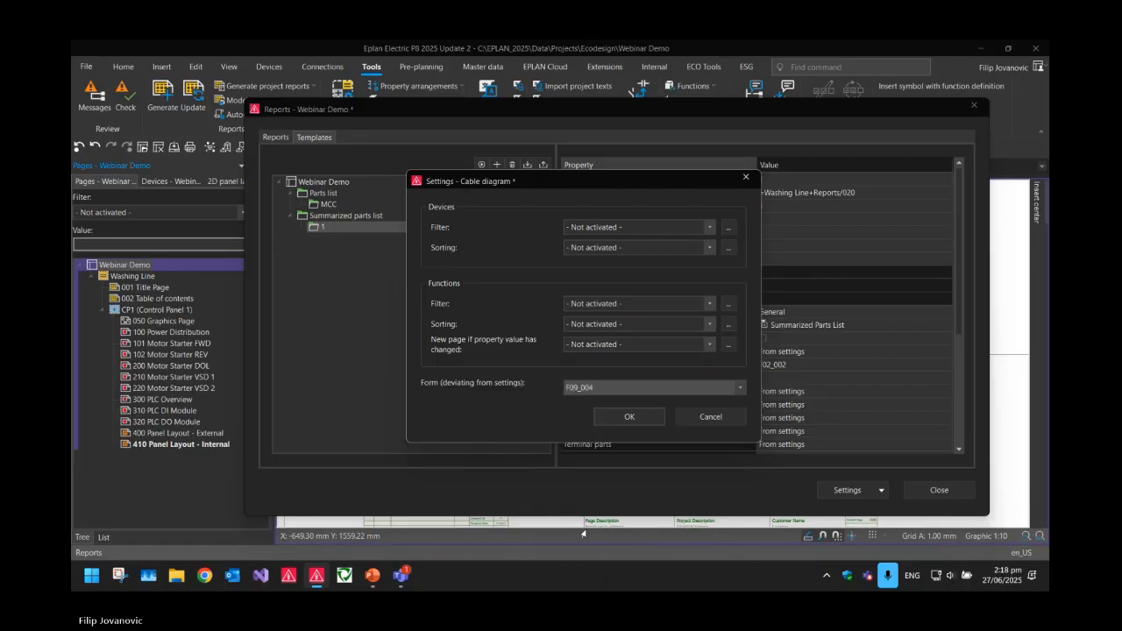
click(612, 418)
- Assign the cable diagram to function designation Washing Line and location designation Reports, name its page 030, and confirm the template
click(478, 340)
click(440, 335)
double_click(458, 346)
click(513, 379)
click(715, 178)
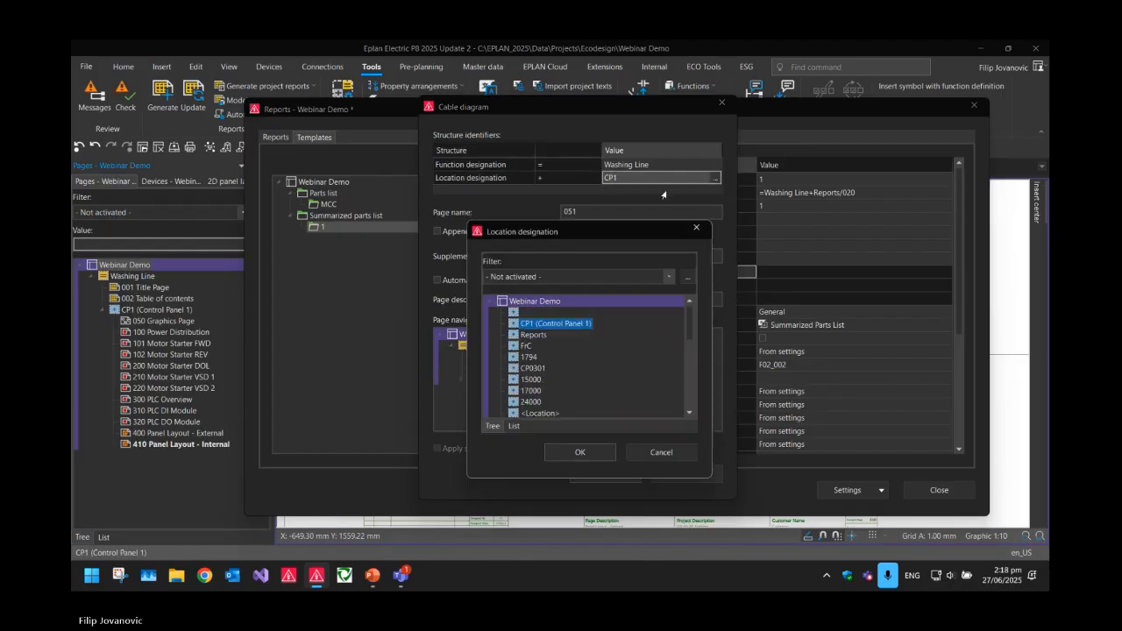
double_click(533, 335)
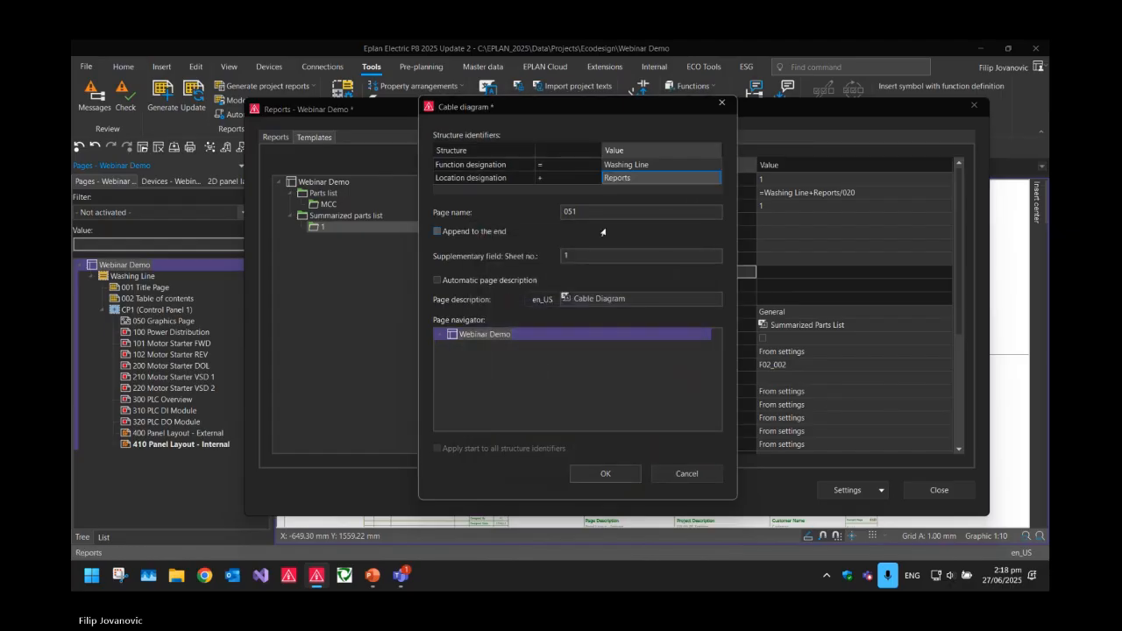
drag(577, 212, 569, 214)
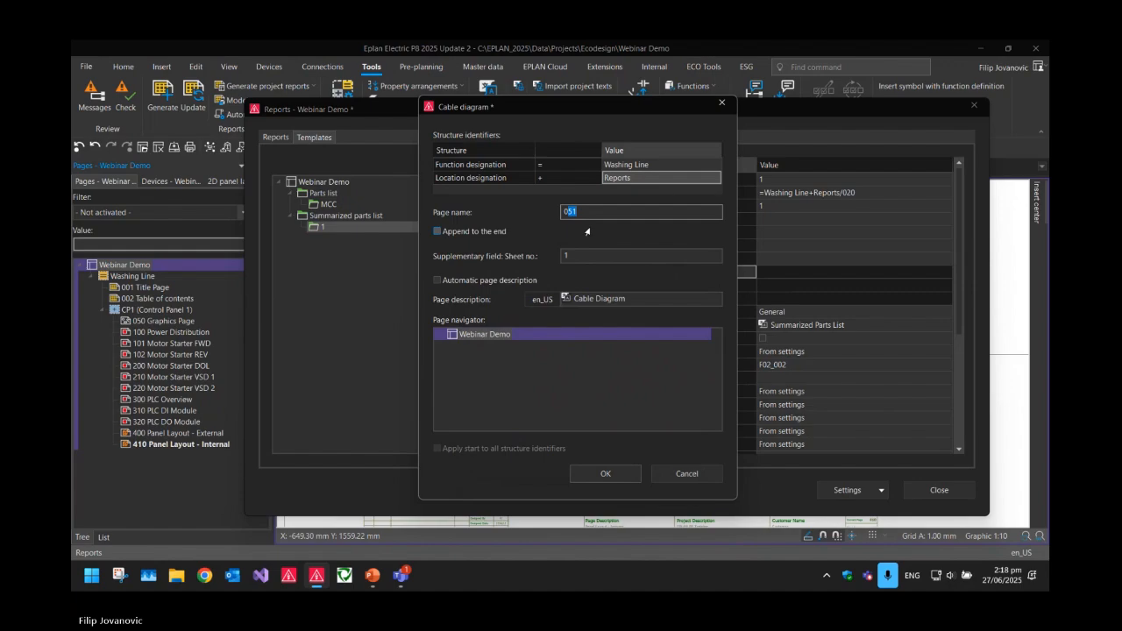
text(30)
click(613, 474)
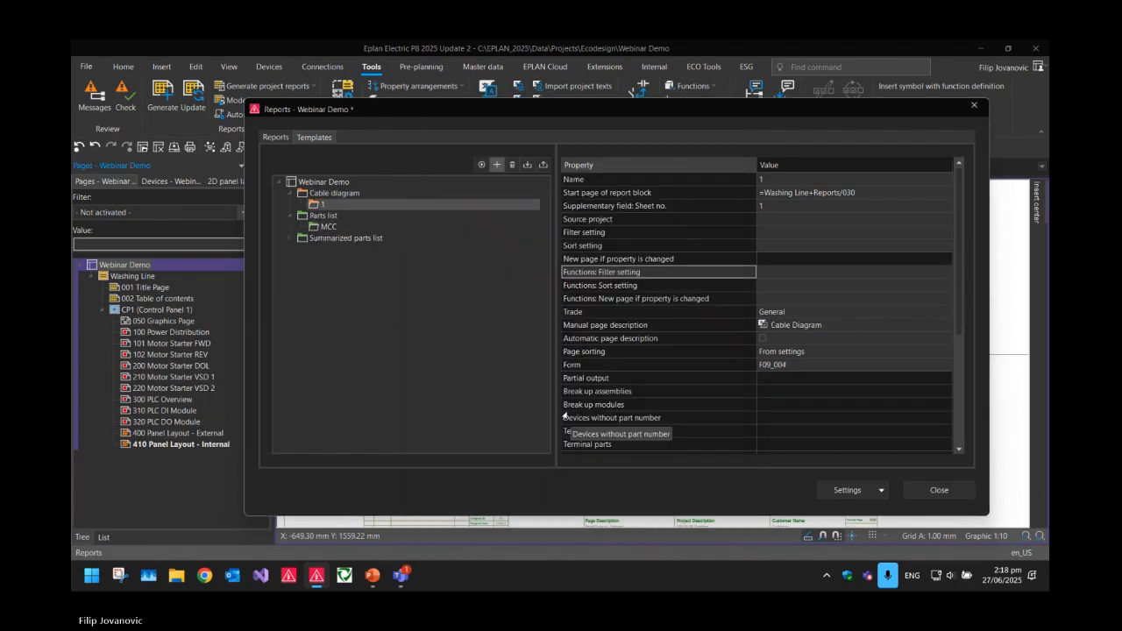
- Rename the cable diagram template as Cable
click(284, 240)
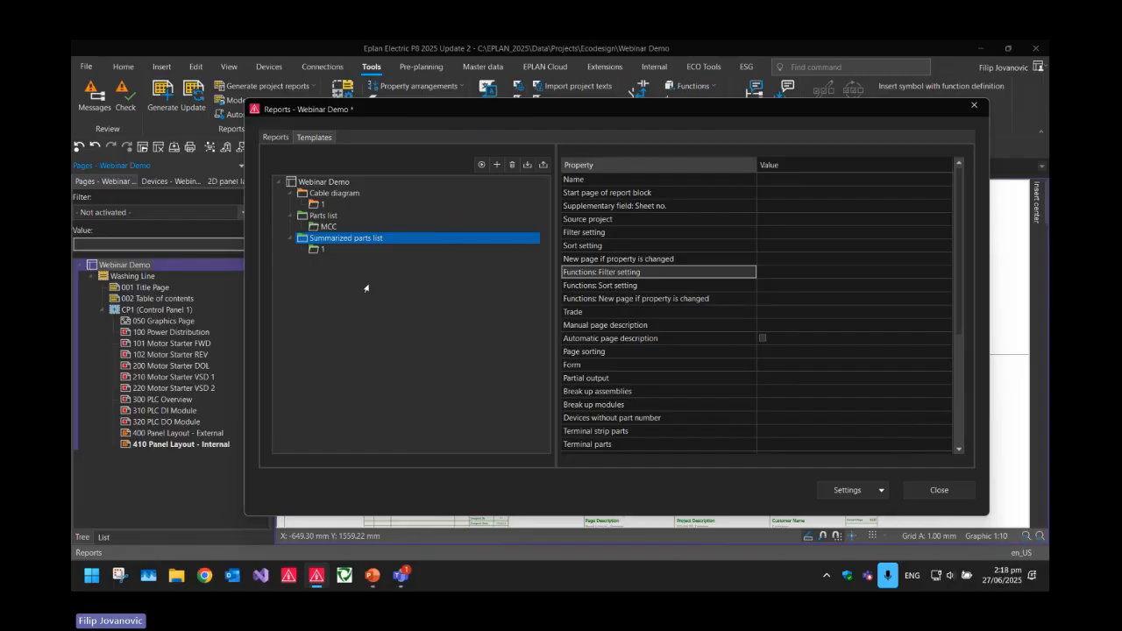
click(318, 204)
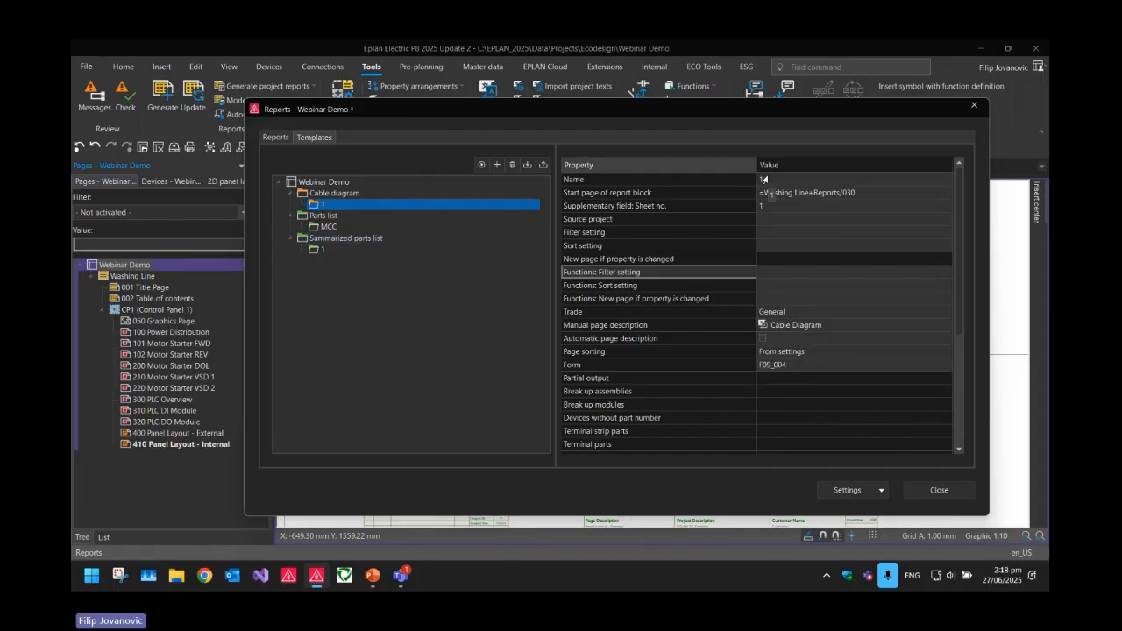
click(759, 180)
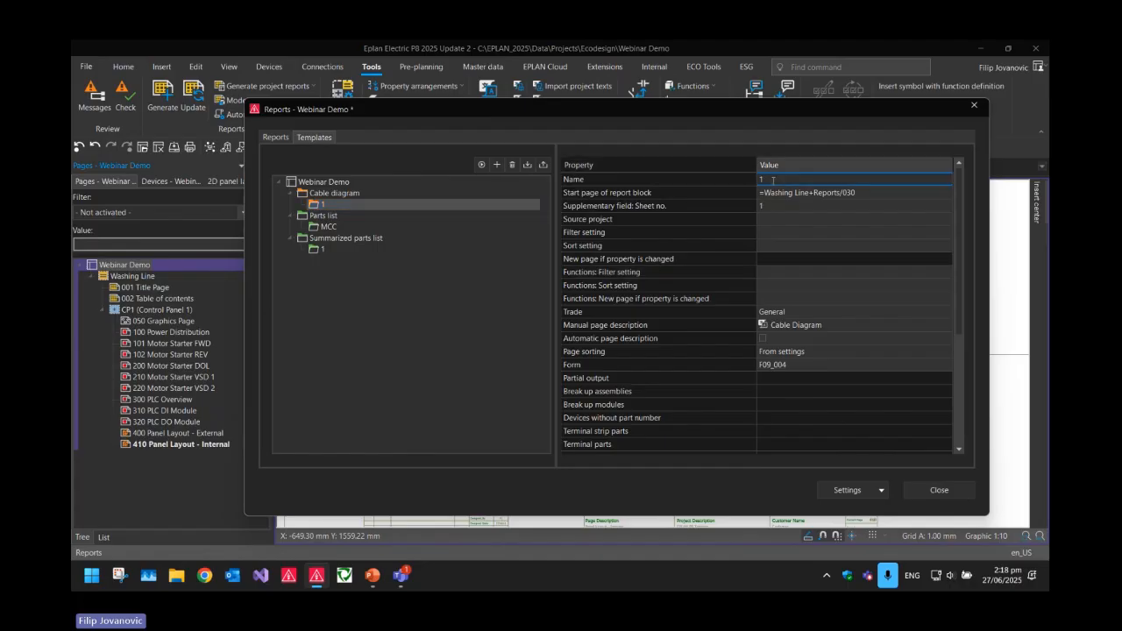
drag(773, 180, 732, 184)
text(Cable)
key(Return)
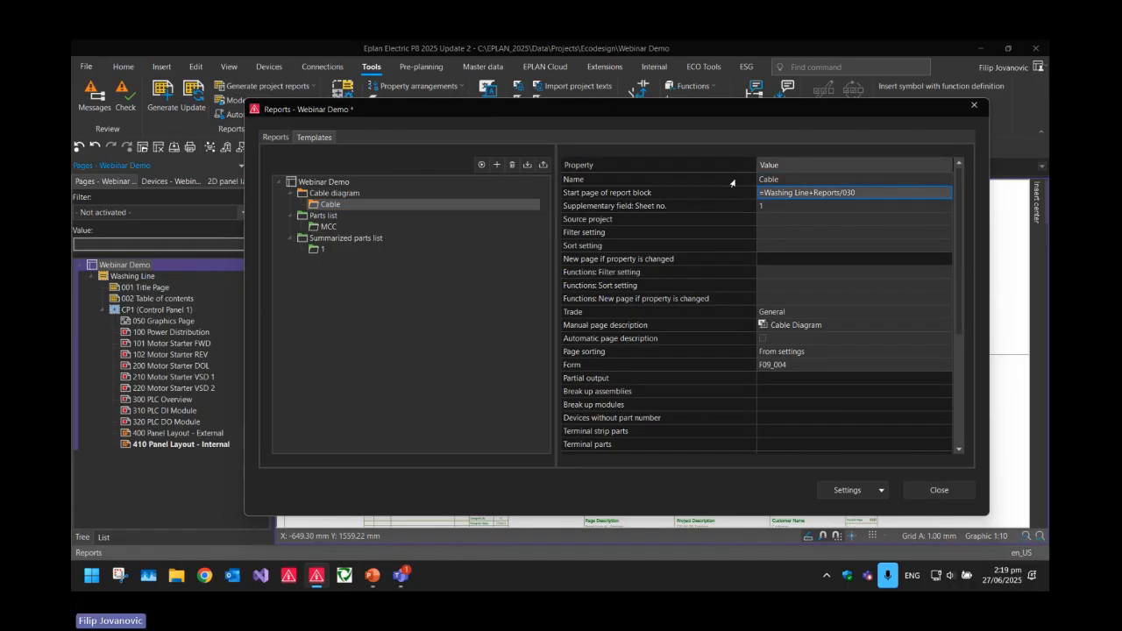
click(643, 233)
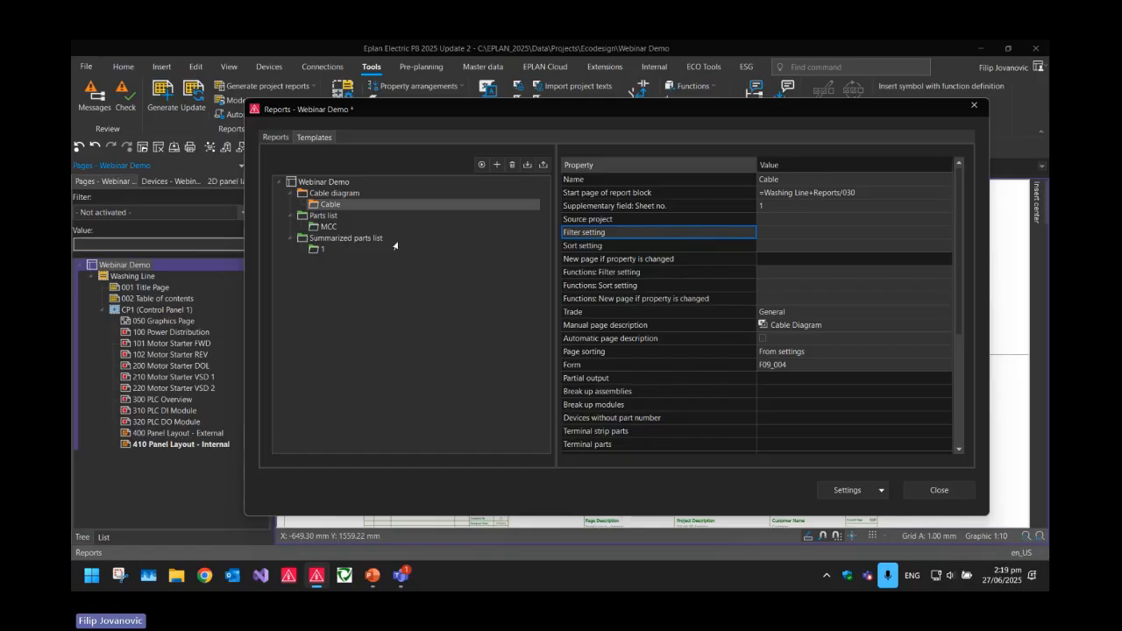
- Generate the reports from all templates of the Webinar Demo project at once and close the reports dialog
click(322, 182)
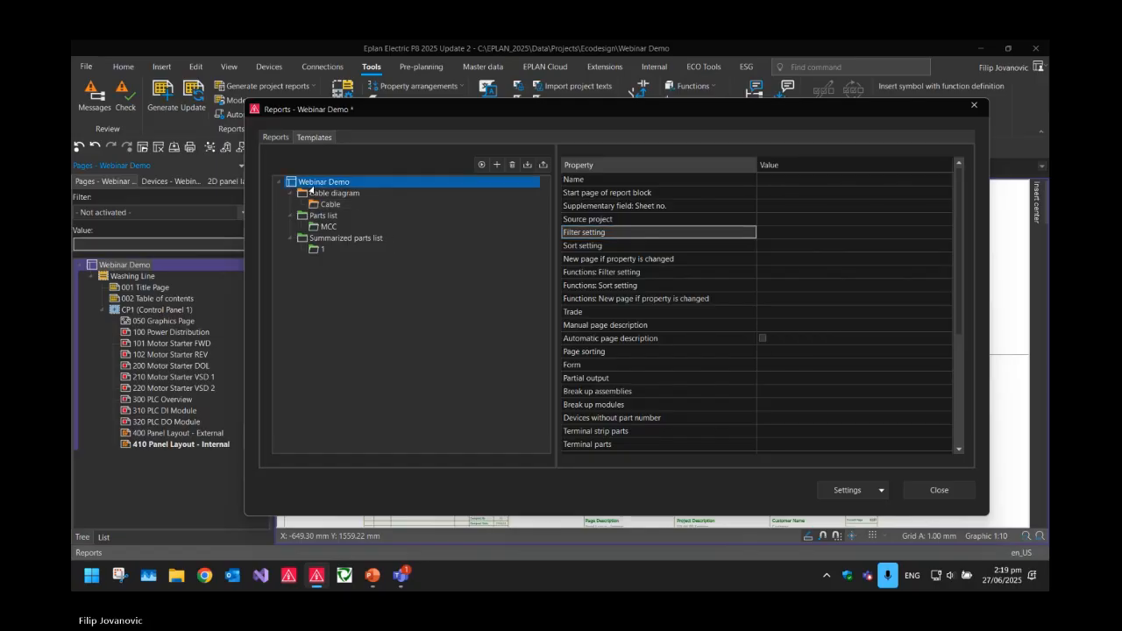
click(480, 166)
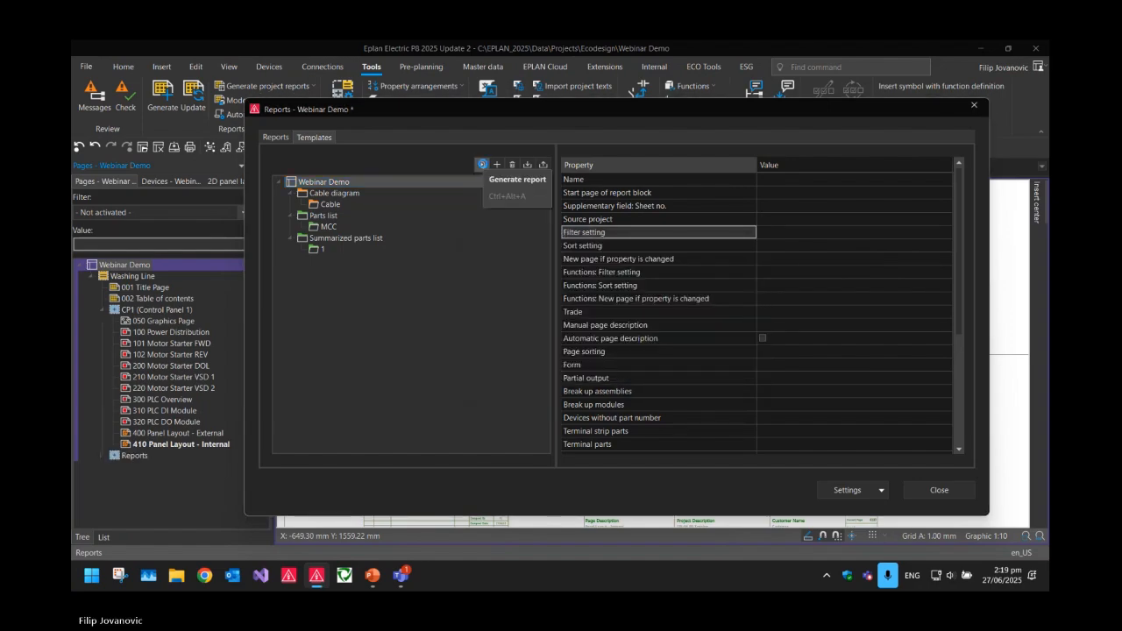
click(936, 490)
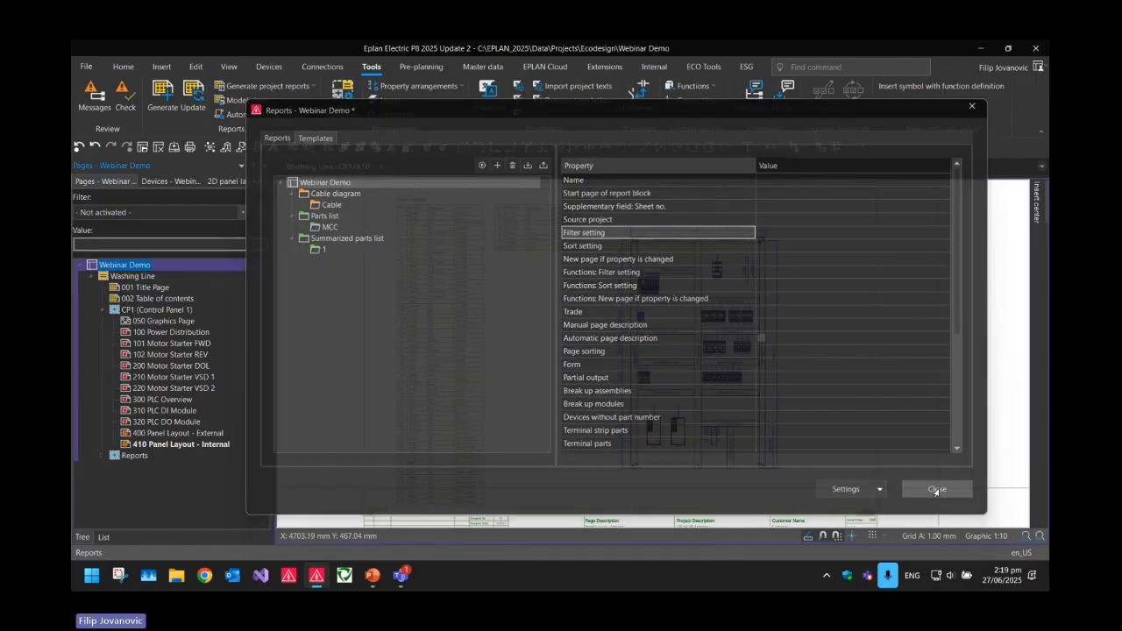
- Examine the device tags, quantities and order numbers on the generated pages 010 MCC Parts List and 020 Summarized Parts List
click(103, 455)
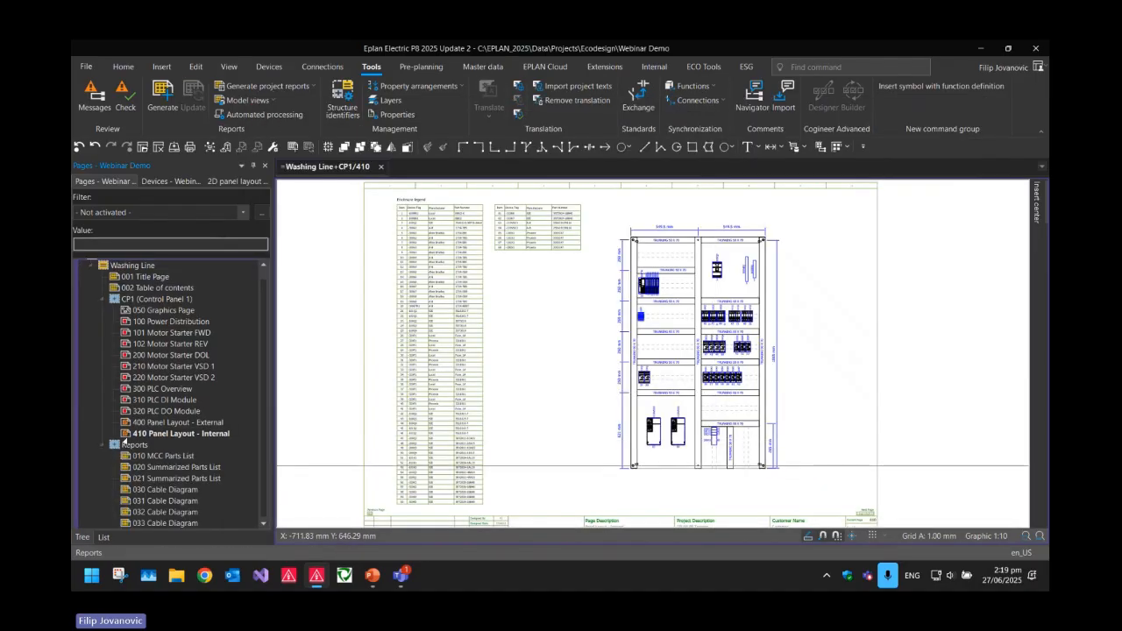
click(161, 455)
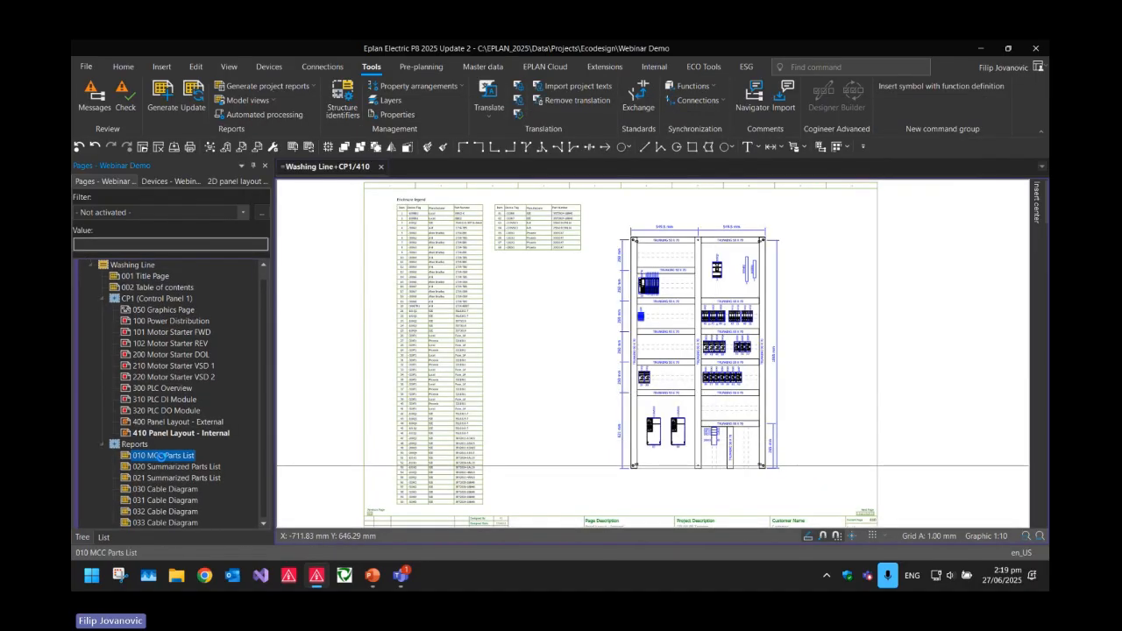
double_click(160, 456)
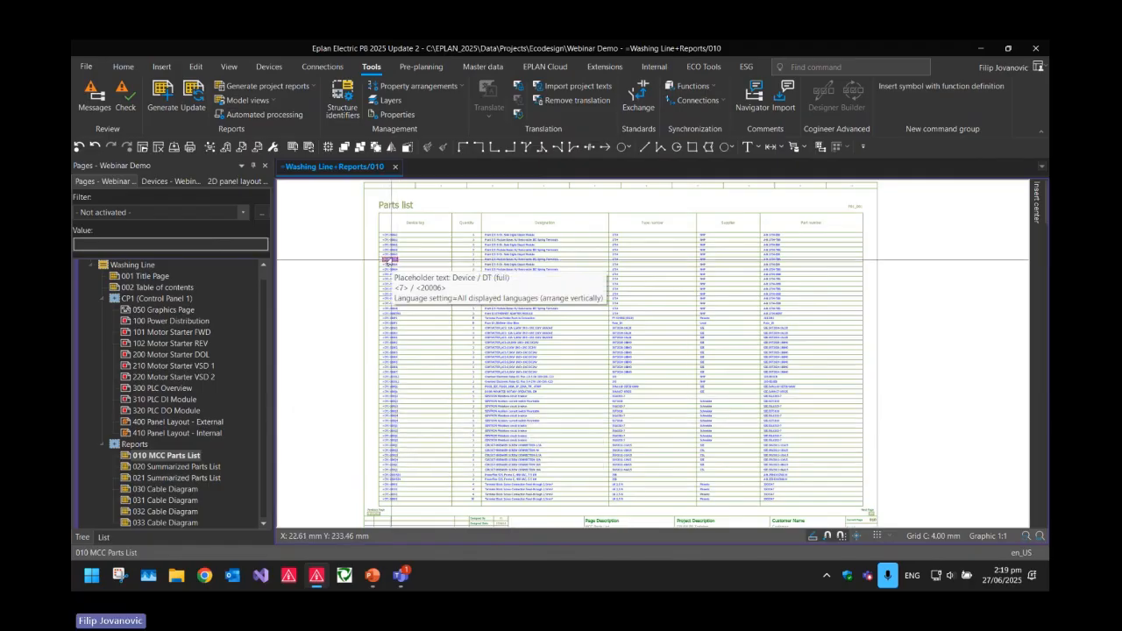
scroll(391, 260, up, 3)
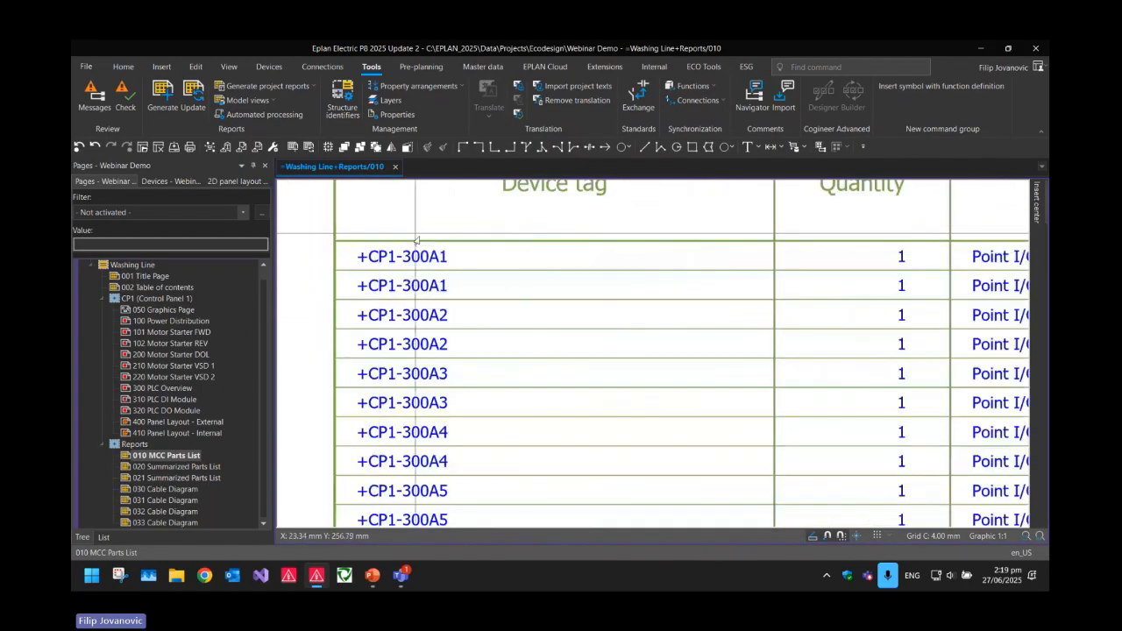
scroll(456, 312, down, 3)
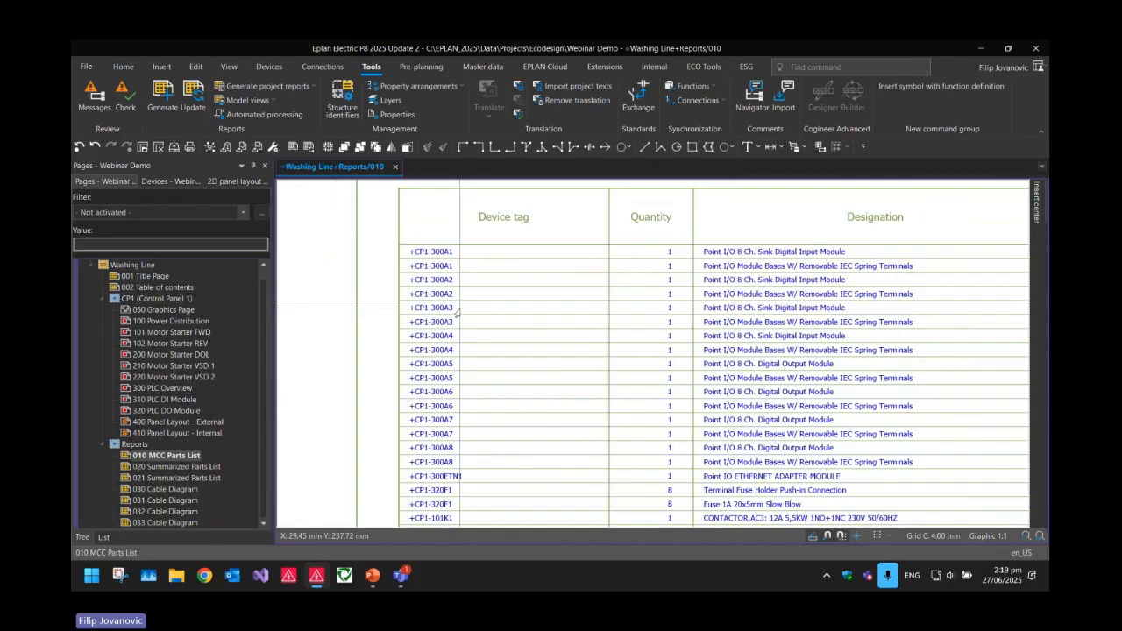
key(Page_Down)
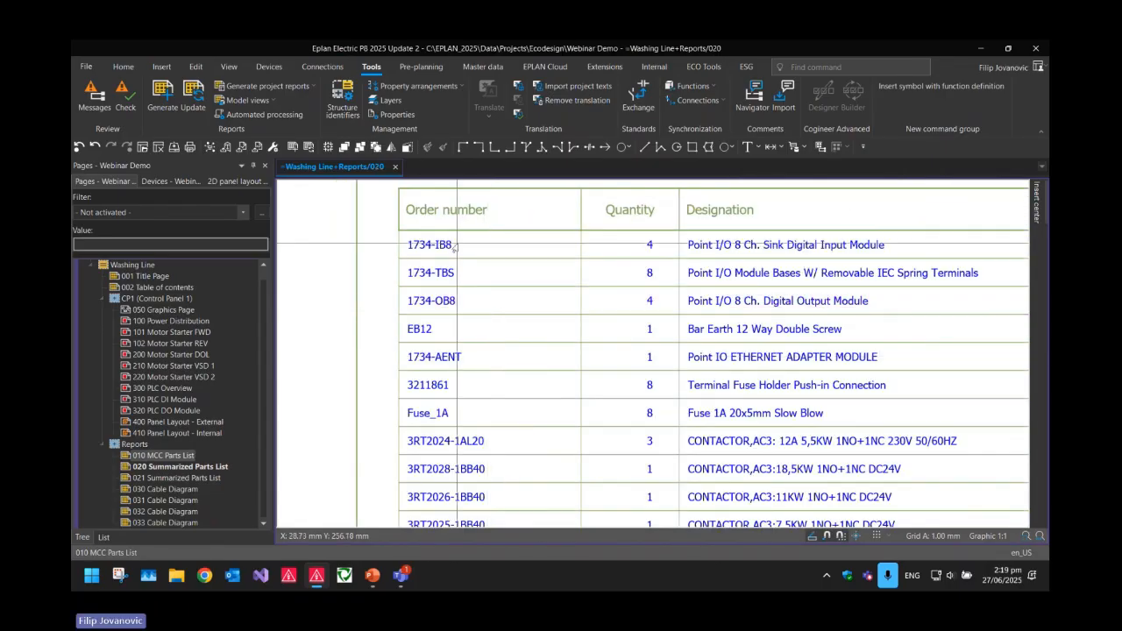
scroll(455, 248, up, 3)
scroll(436, 289, down, 3)
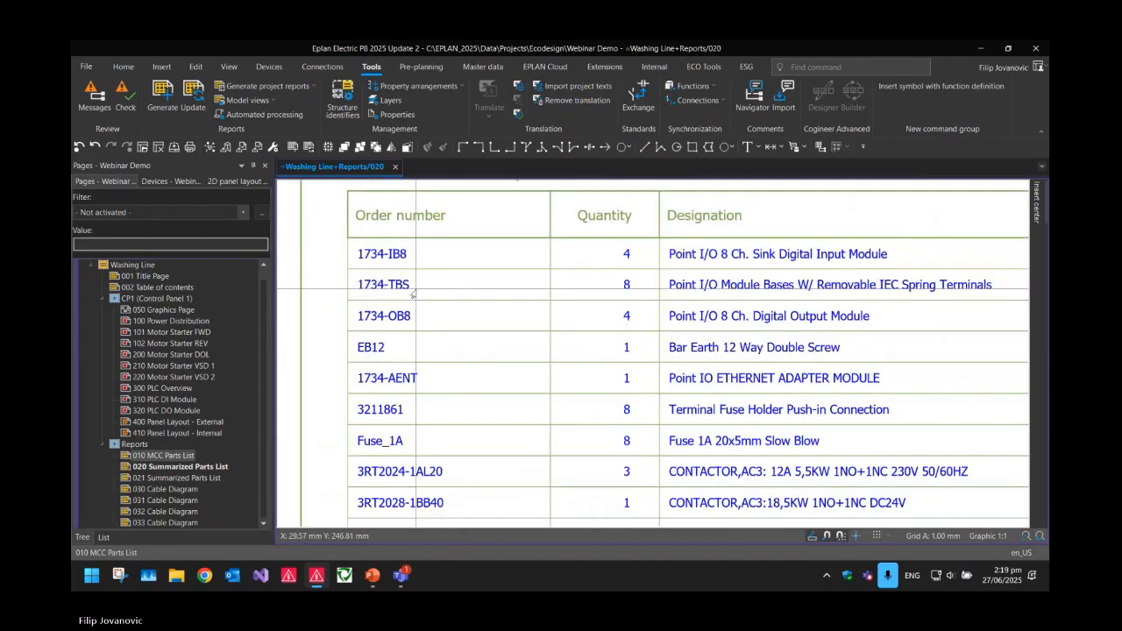
scroll(412, 294, down, 5)
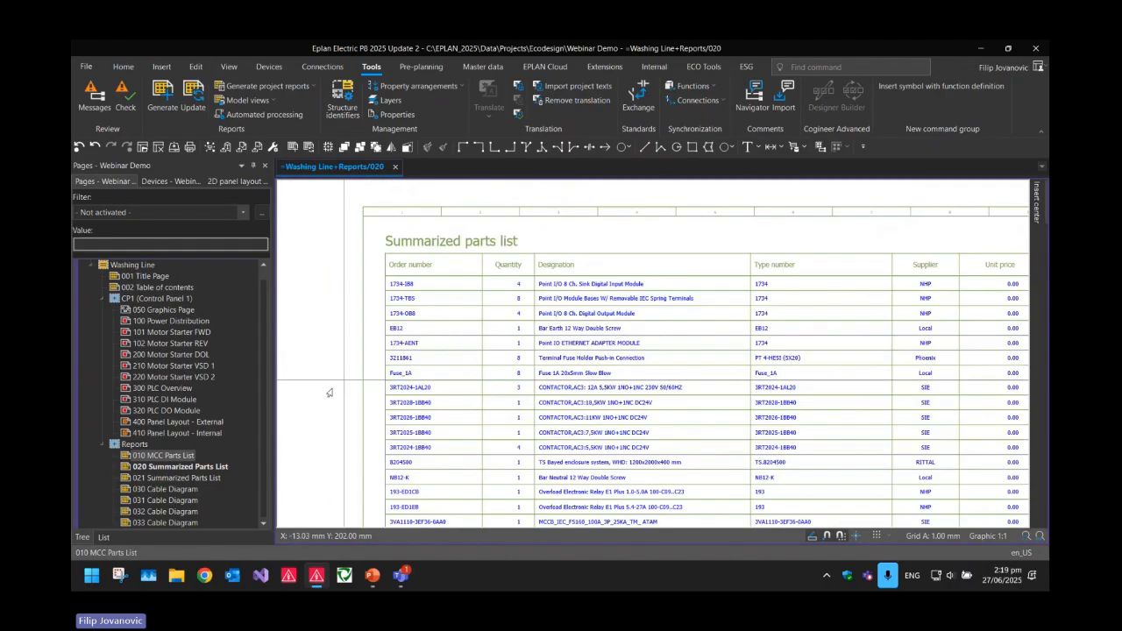
- Examine the cable names, wire numbers, core sizes and core colours on the generated page 030 Cable Diagram
click(191, 489)
scroll(453, 377, down, 3)
scroll(453, 377, up, 2)
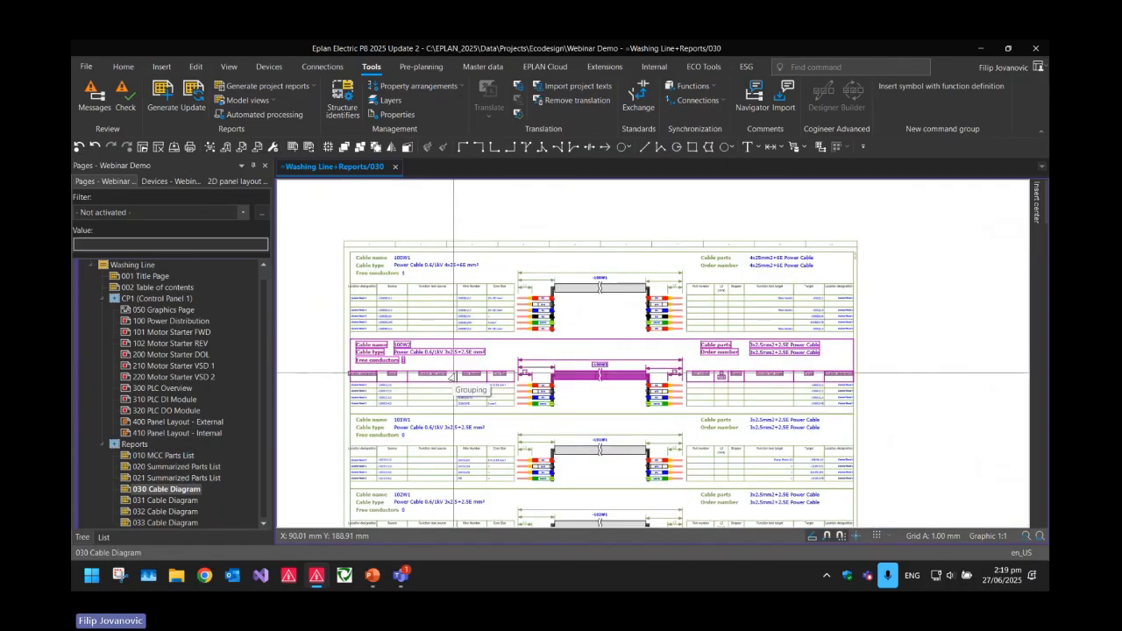
scroll(456, 360, up, 2)
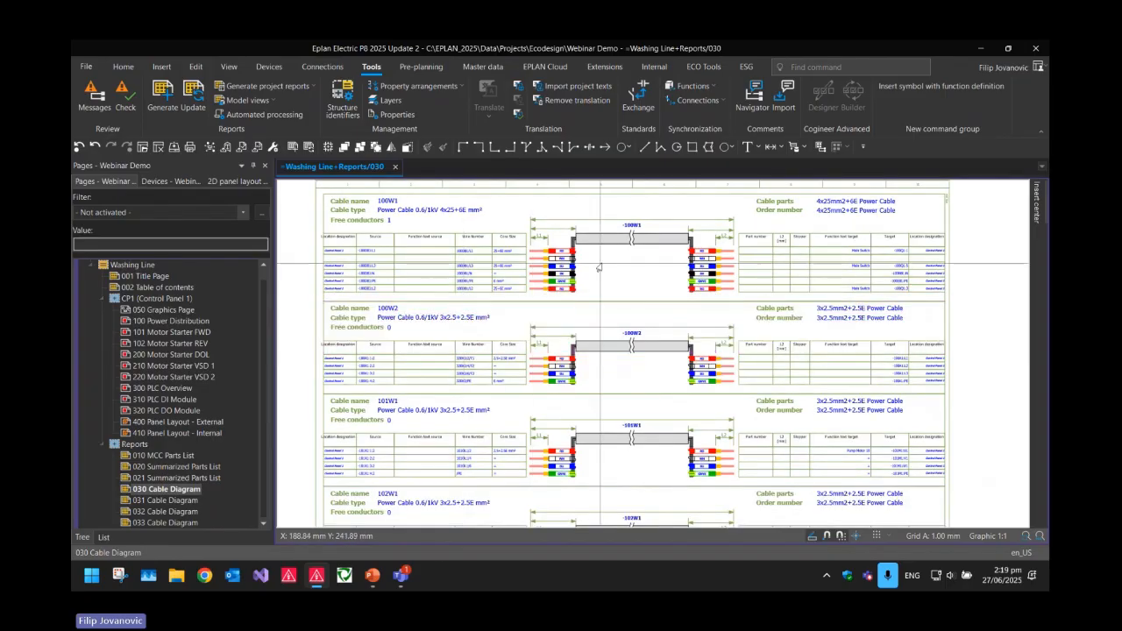
scroll(570, 394, up, 3)
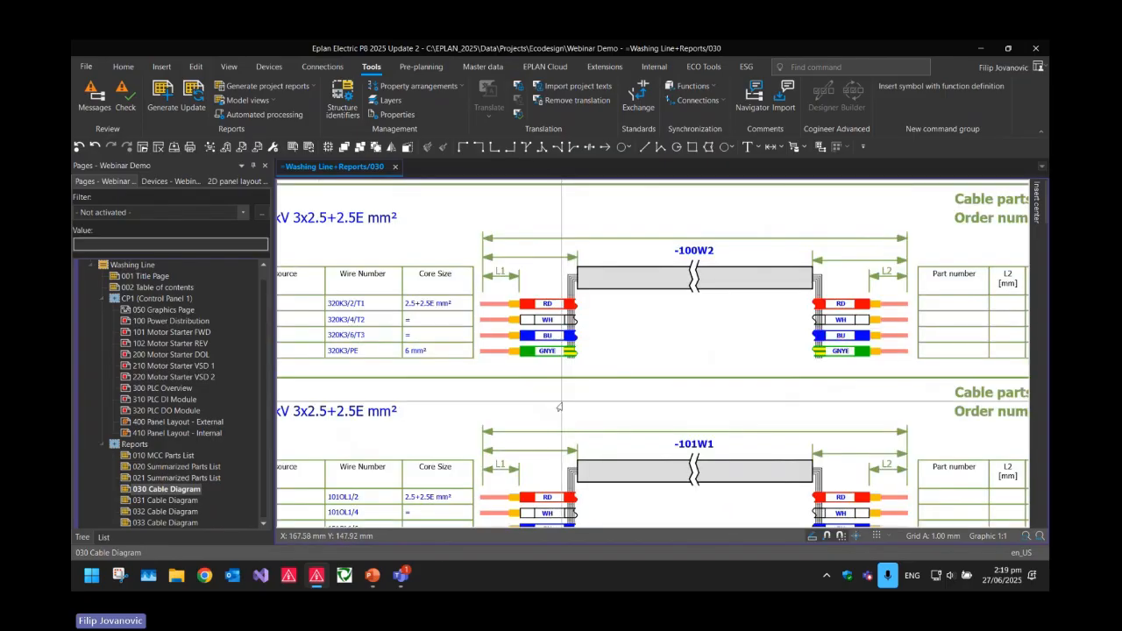
scroll(560, 328, down, 4)
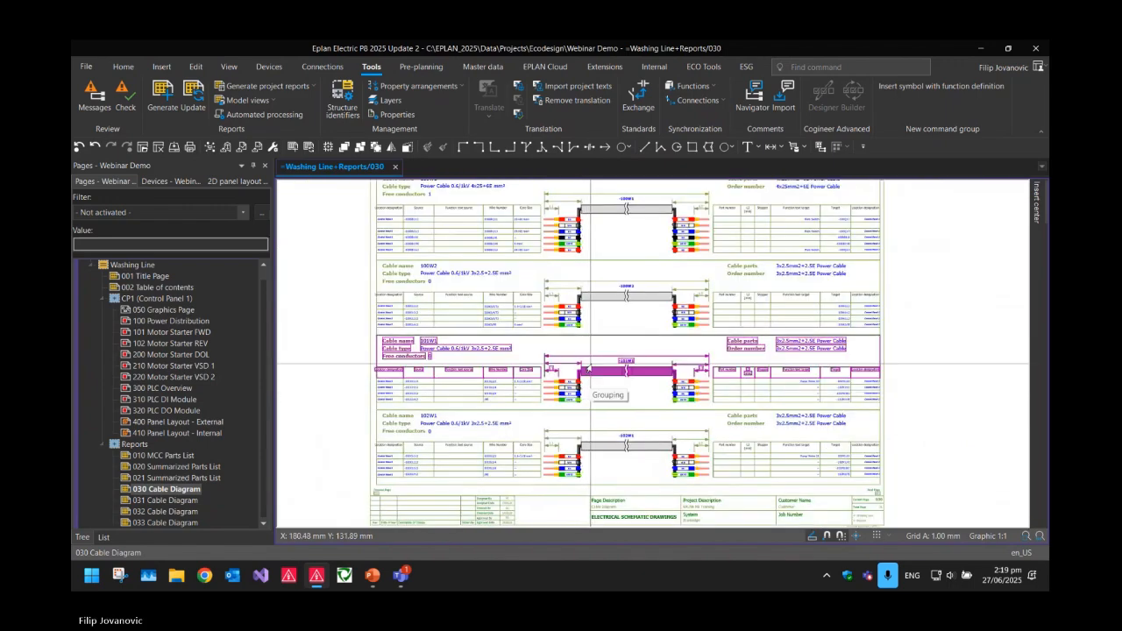
scroll(592, 368, up, 1)
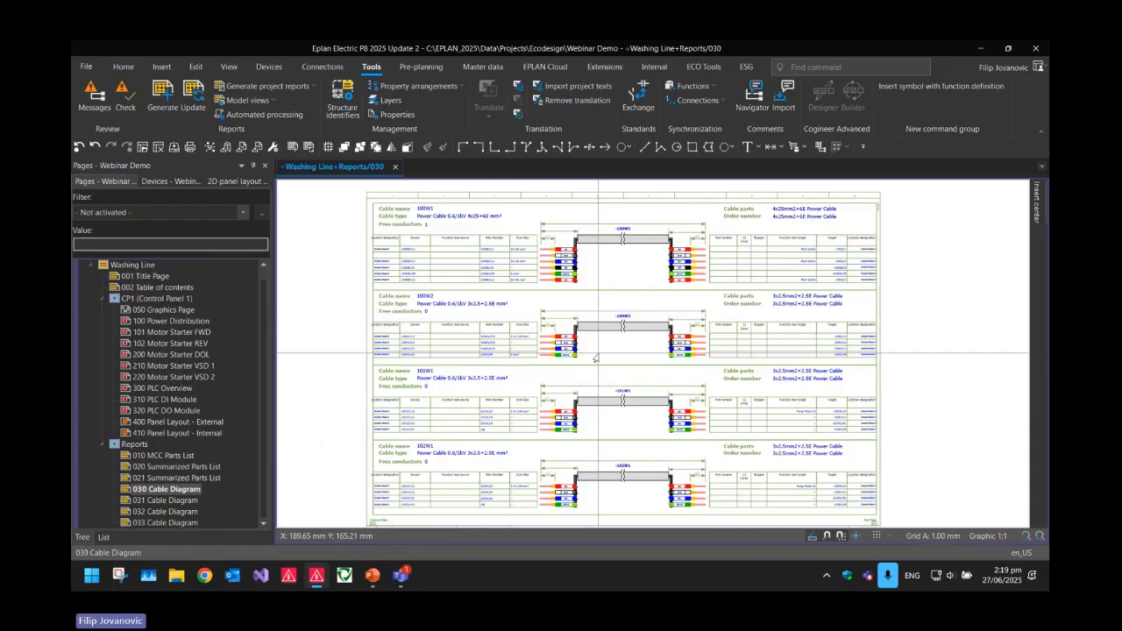
scroll(540, 255, up, 4)
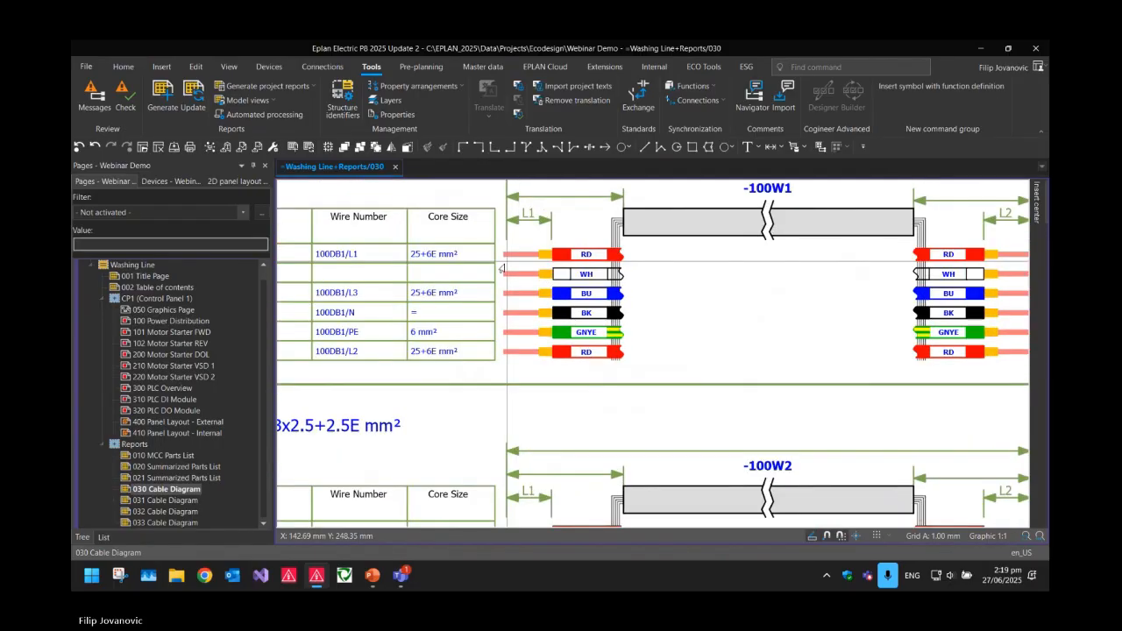
- Examine cable 100W1's conductor rows on the cable diagram and jump to its cable definition on page 100 Power Distribution
mouse_move(488, 294)
middle_down()
mouse_move(586, 292)
mouse_move(769, 321)
mouse_move(743, 318)
middle_up()
scroll(761, 320, down, 1)
scroll(892, 302, up, 1)
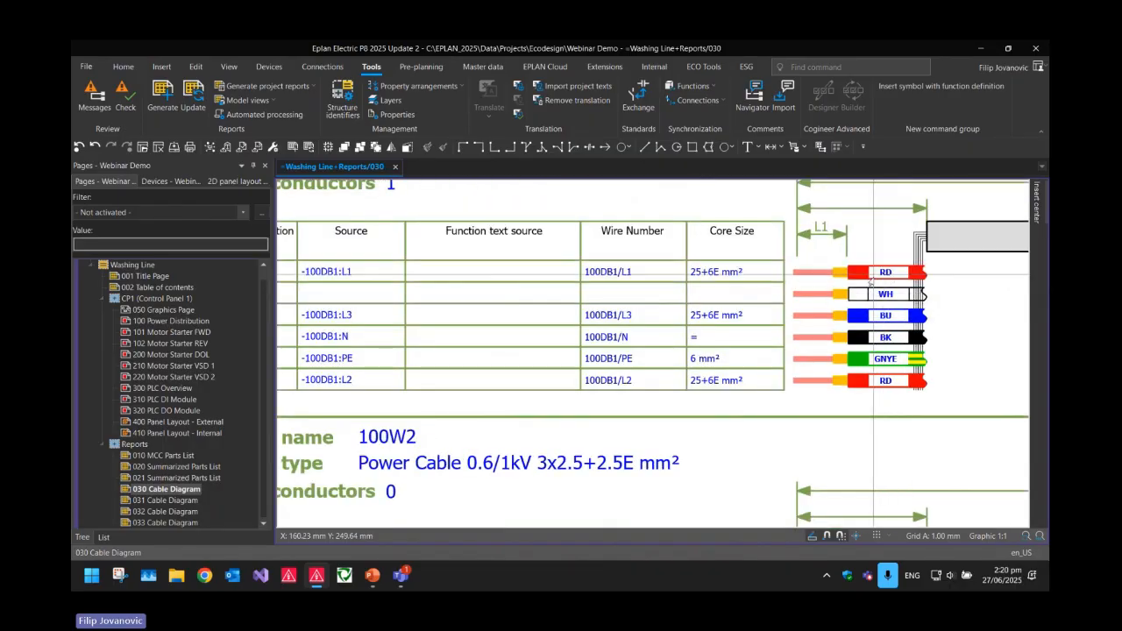
scroll(916, 285, down, 1)
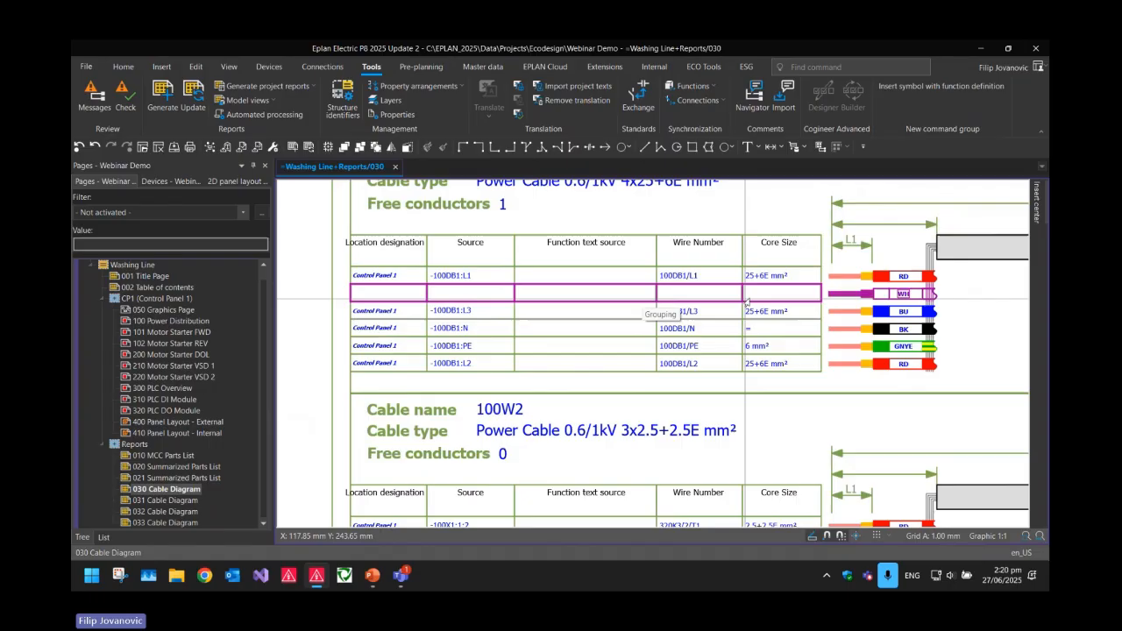
middle_drag(787, 301, 384, 364)
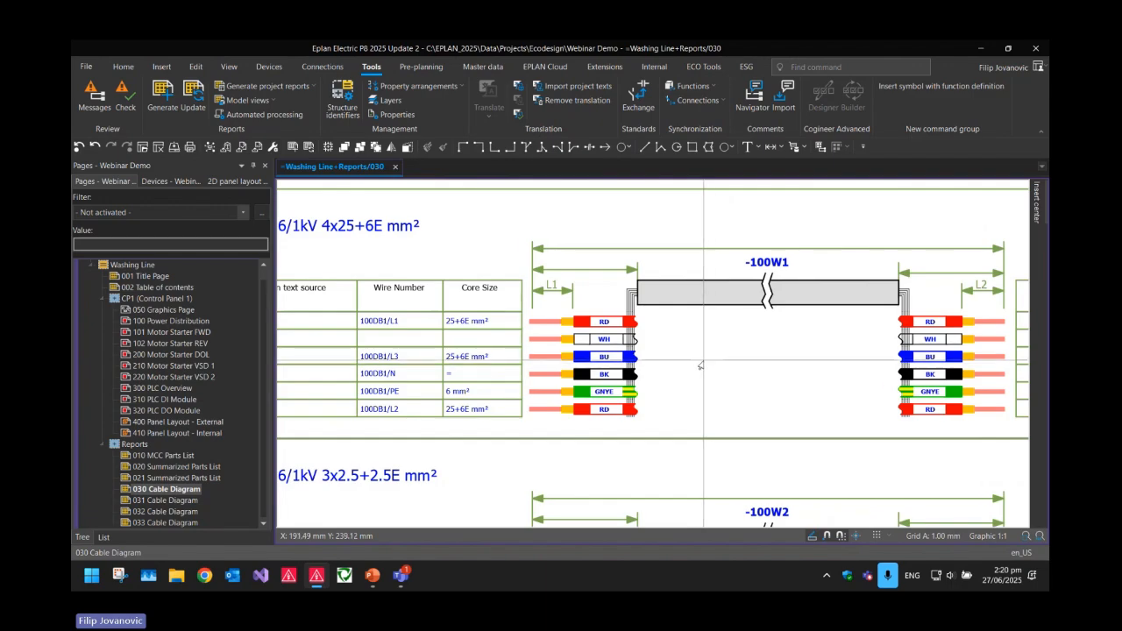
ctrl+click(760, 266)
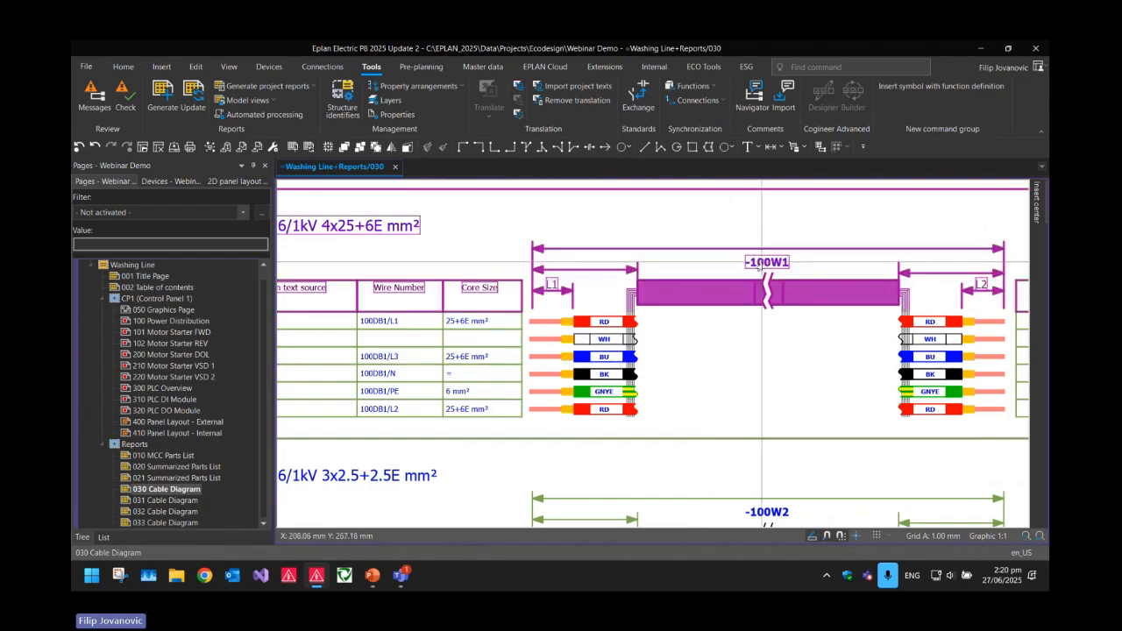
scroll(742, 383, up, 2)
scroll(534, 395, up, 2)
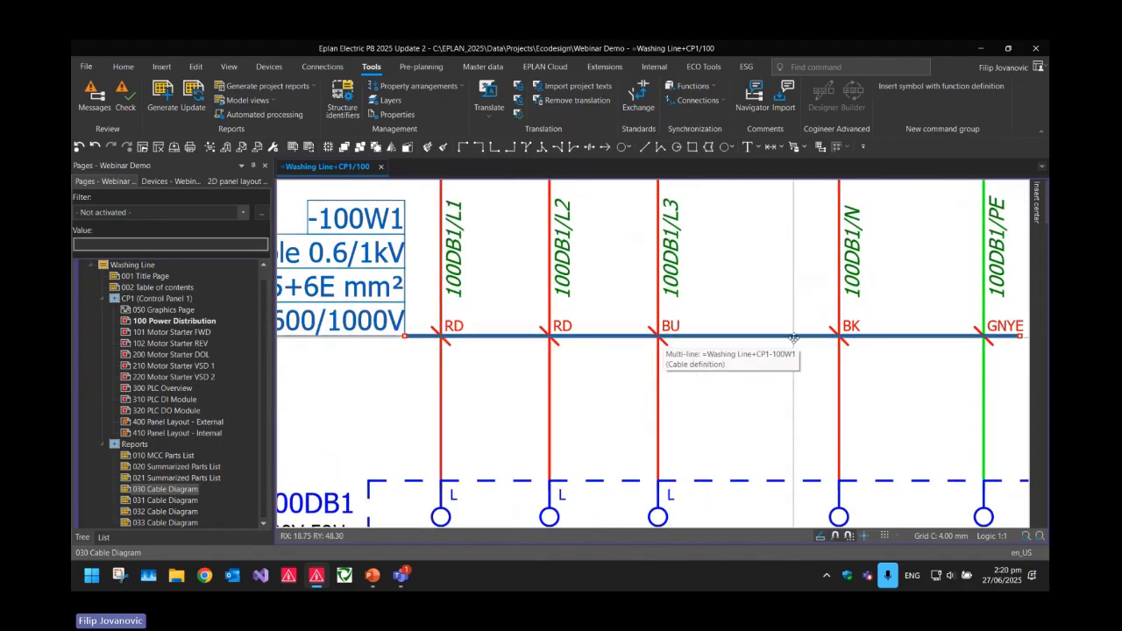
click(784, 412)
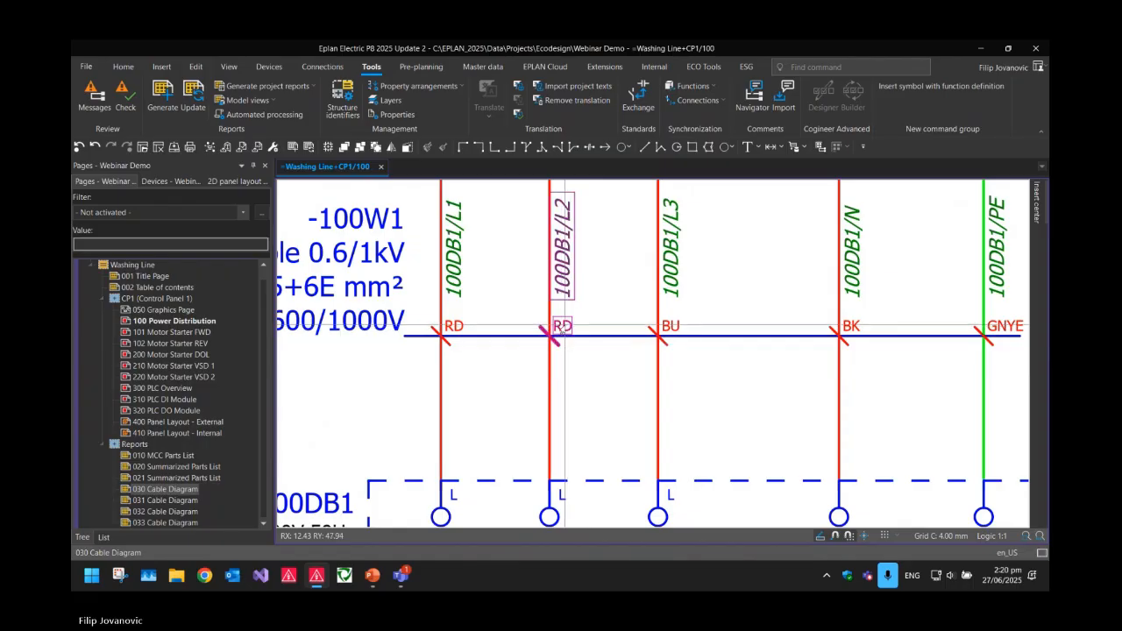
- Set the core colour of the 100DB1/L2 conductor in cable 100W1 to WH
double_click(562, 329)
text(W)
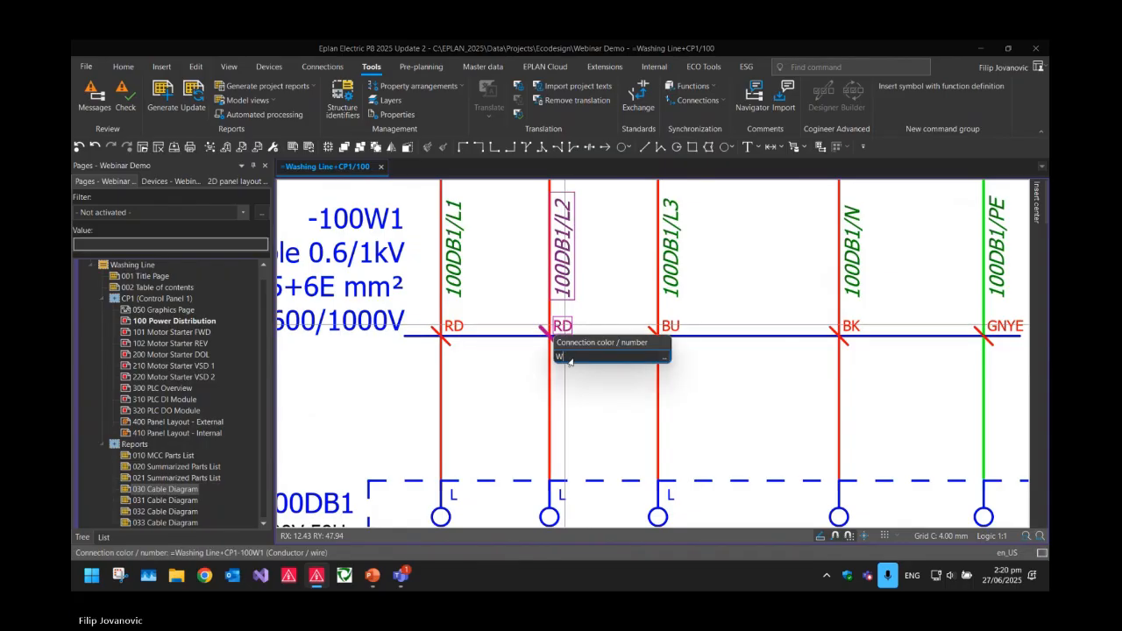
text(H)
key(Return)
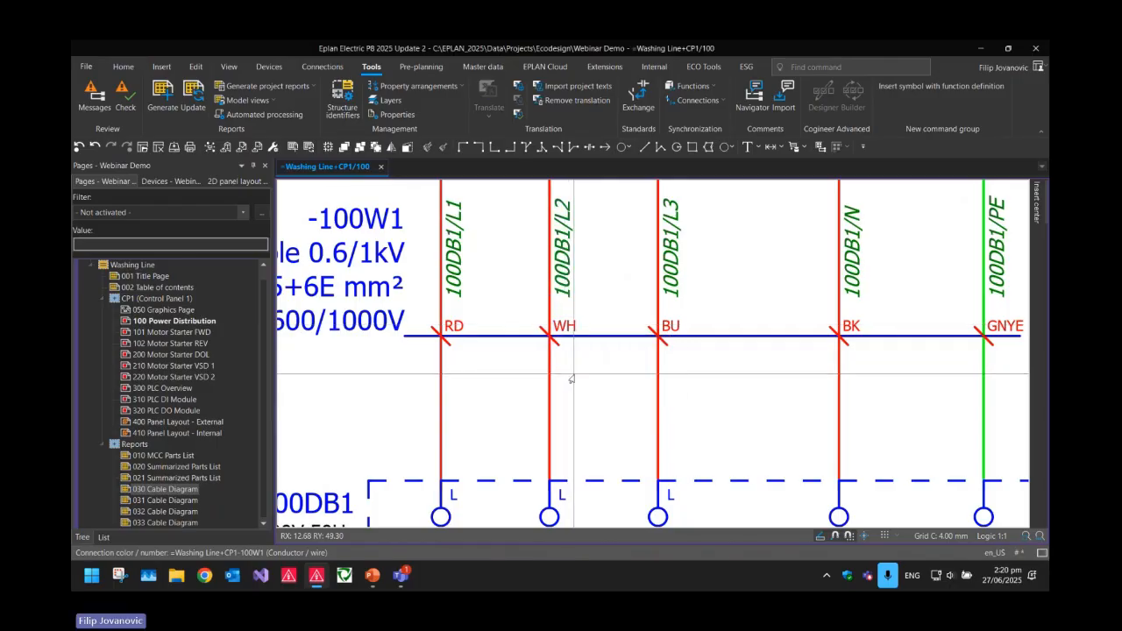
scroll(526, 377, down, 3)
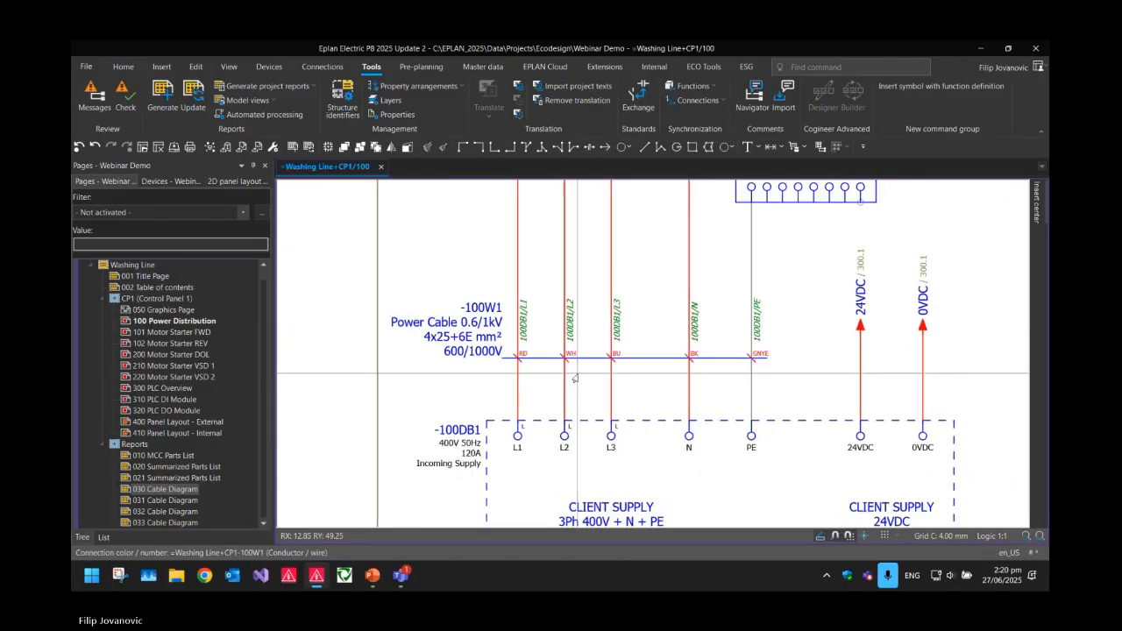
- Reopen page 030 Cable Diagram and update all the pages under the Reports structure
double_click(171, 489)
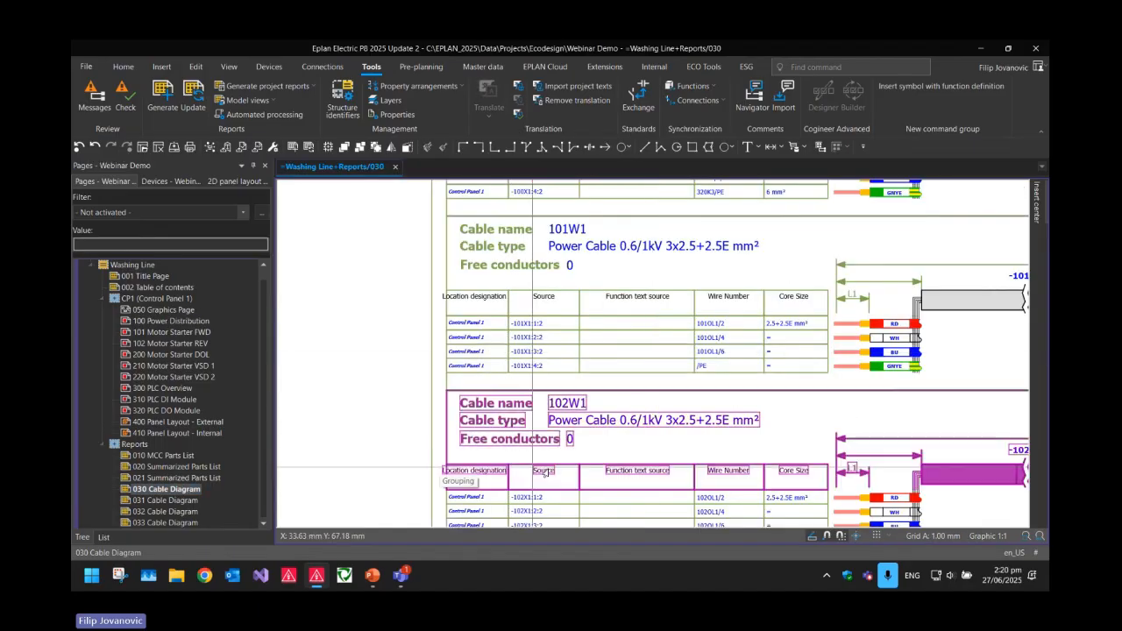
scroll(682, 318, up, 4)
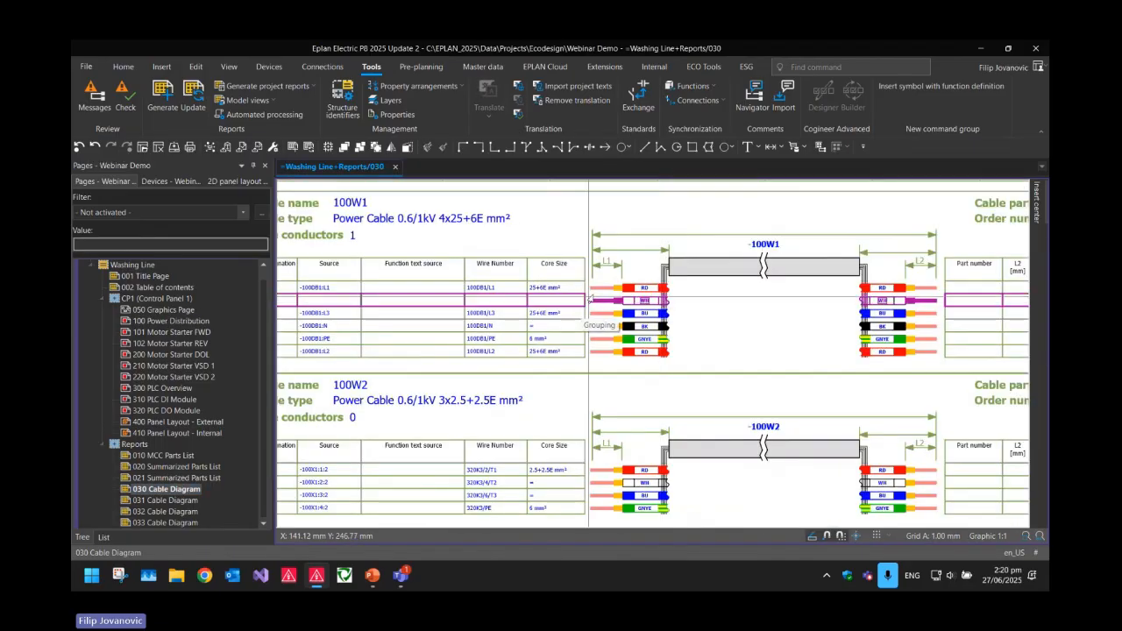
scroll(682, 317, down, 3)
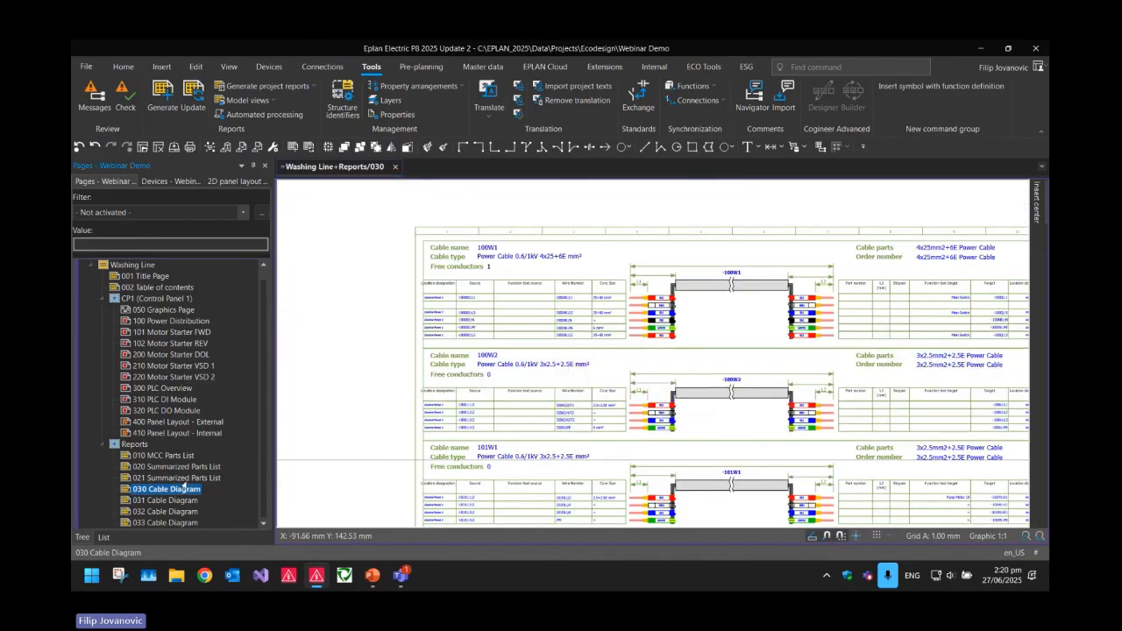
click(133, 444)
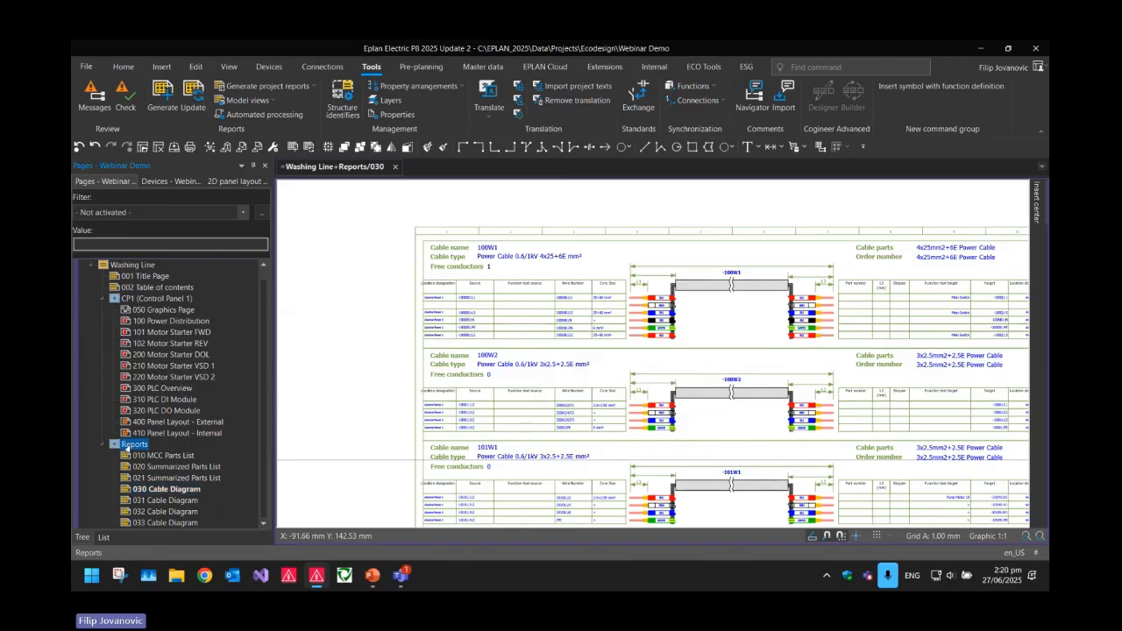
click(193, 96)
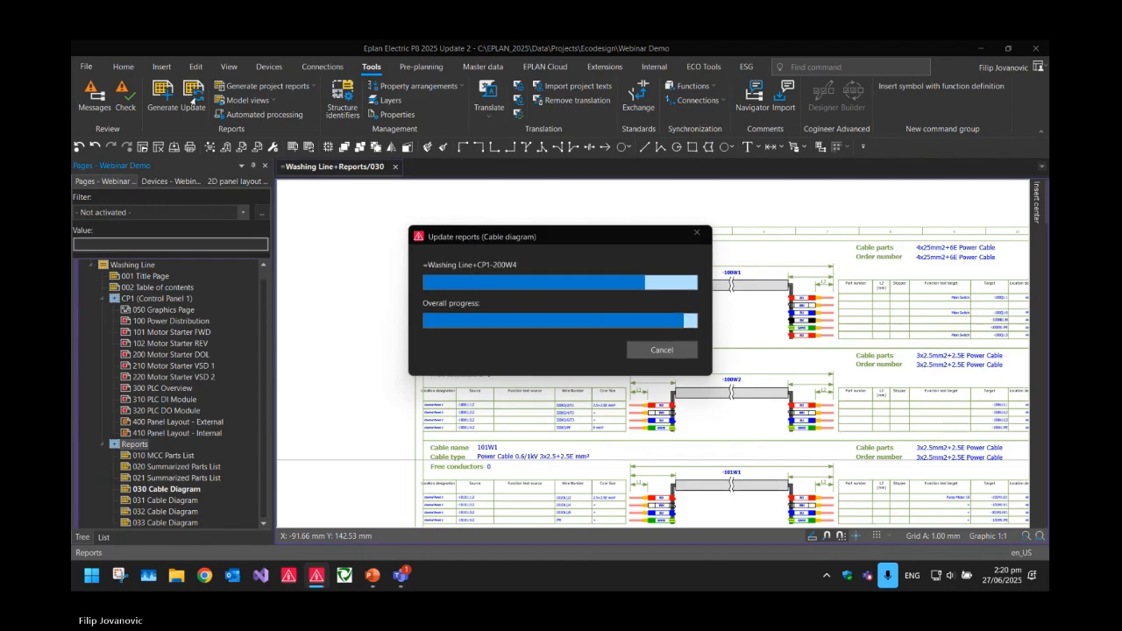
- Check the white conductor's row of cable 100W1 and the whole updated cable diagram page
scroll(619, 295, up, 3)
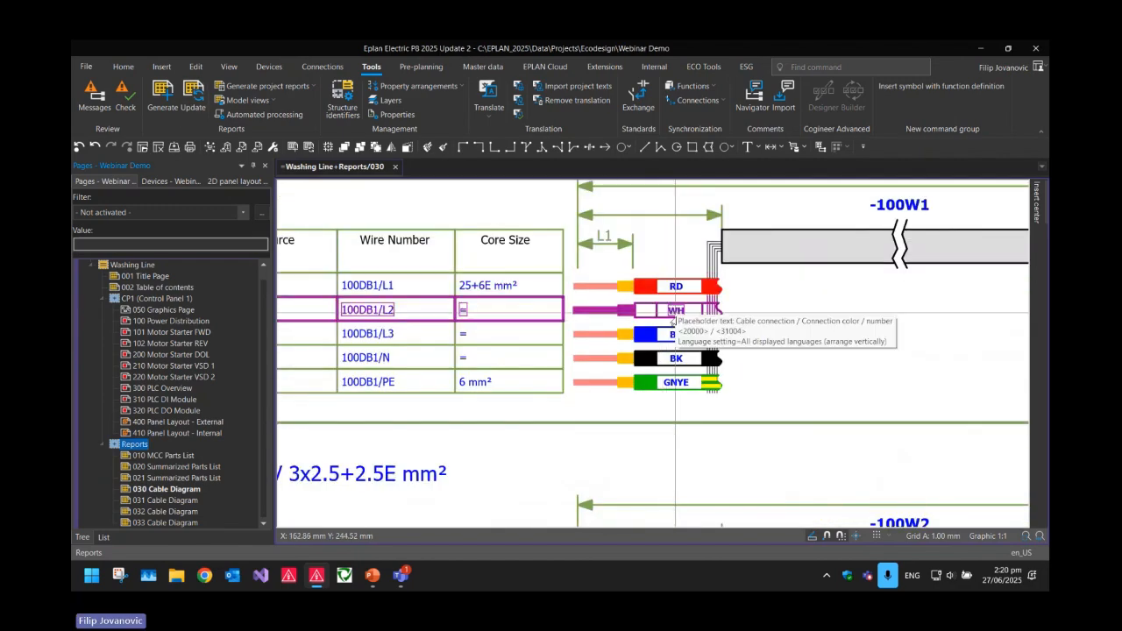
scroll(734, 350, down, 2)
scroll(733, 350, down, 2)
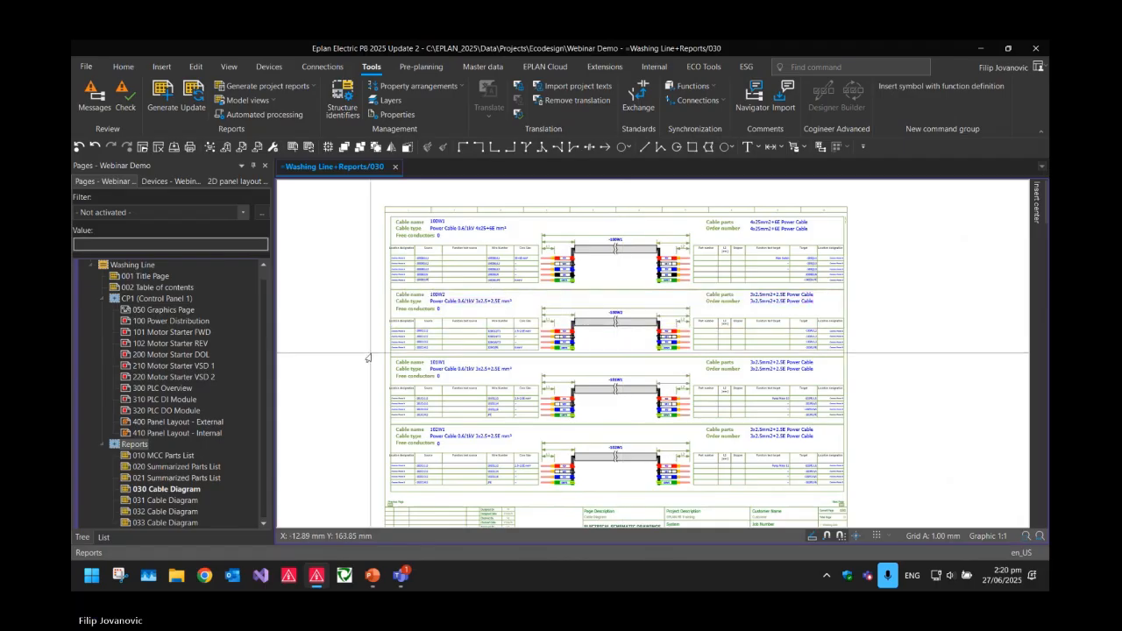
scroll(340, 370, down, 1)
scroll(173, 331, up, 1)
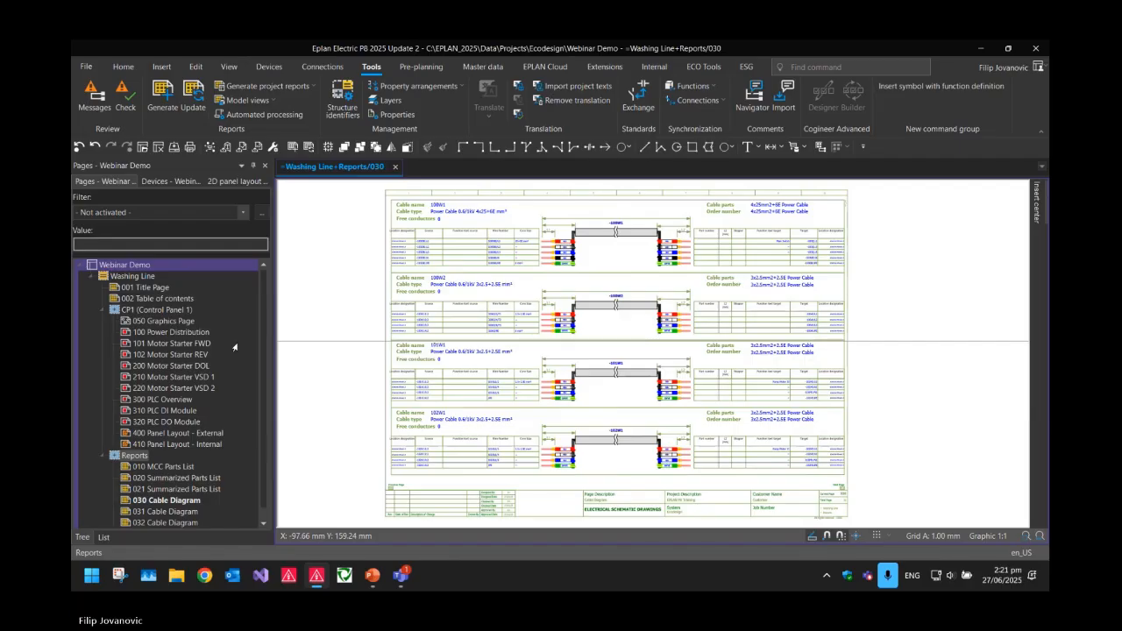
- Open the parts settings for the reports of the whole Webinar Demo project
click(141, 266)
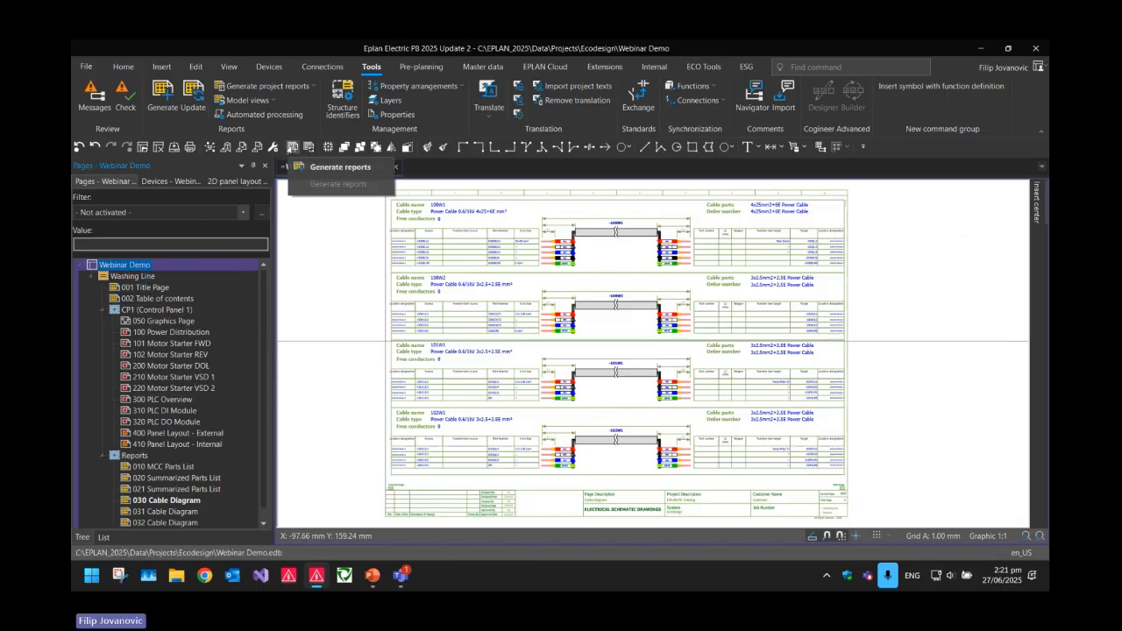
click(293, 147)
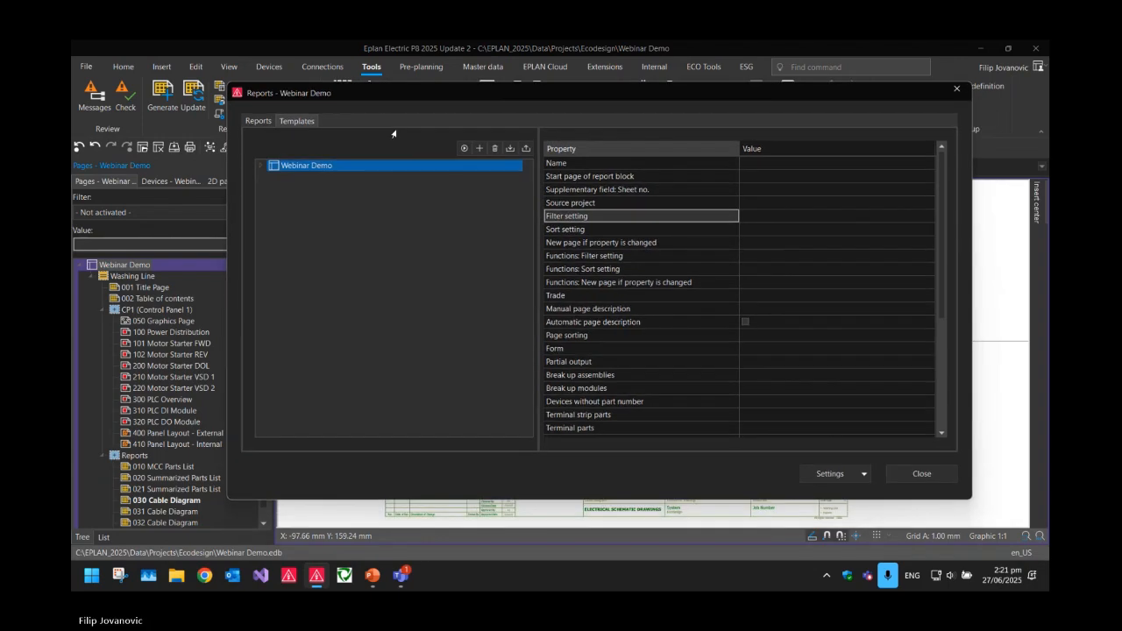
click(819, 473)
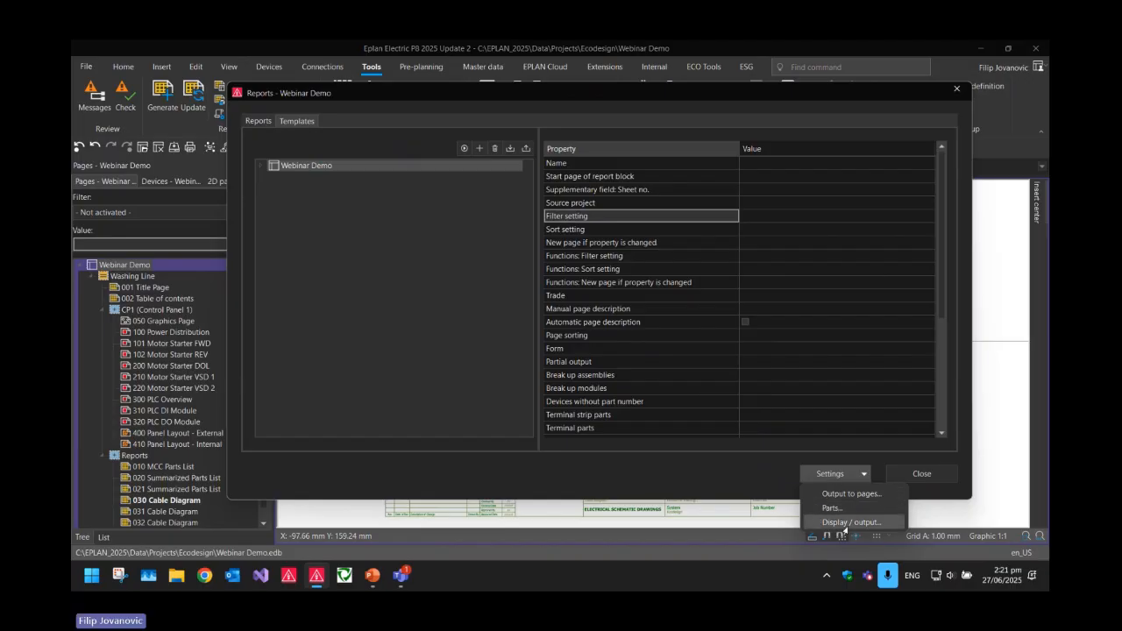
click(819, 509)
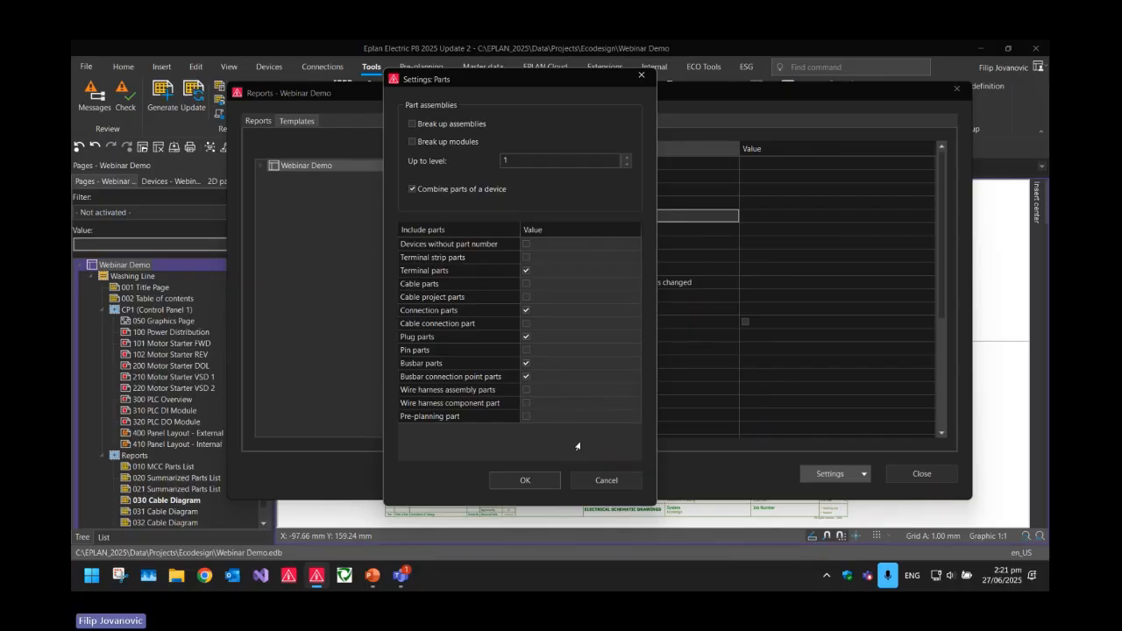
- Review which part types the reports include, such as terminal, cable and busbar parts, accept the settings and close the reports dialog
drag(473, 241, 538, 416)
click(474, 324)
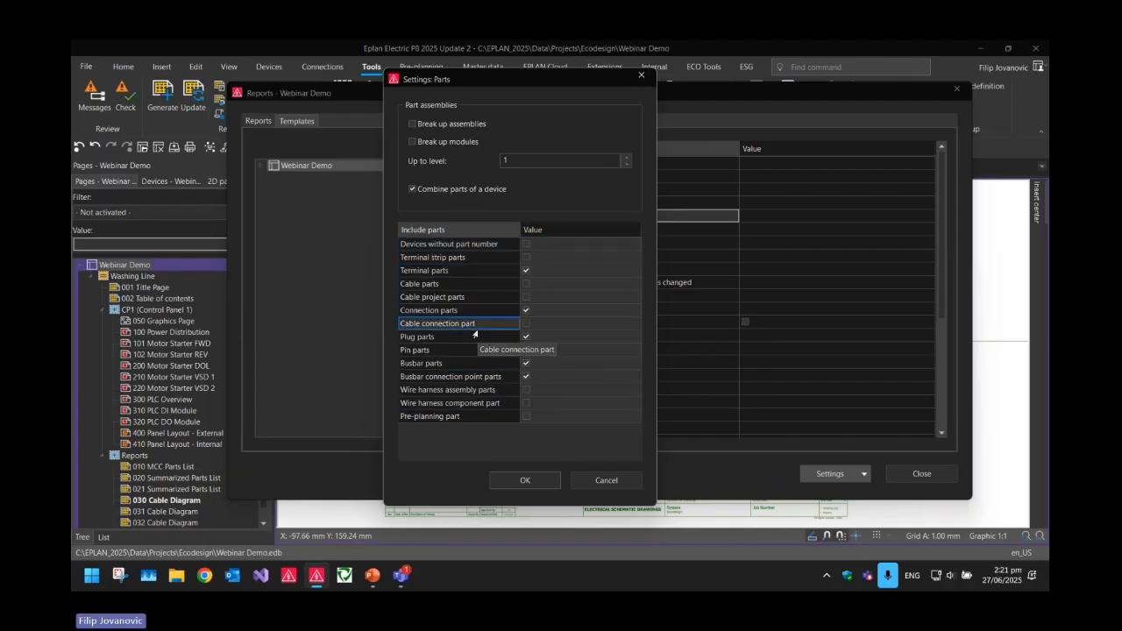
click(458, 248)
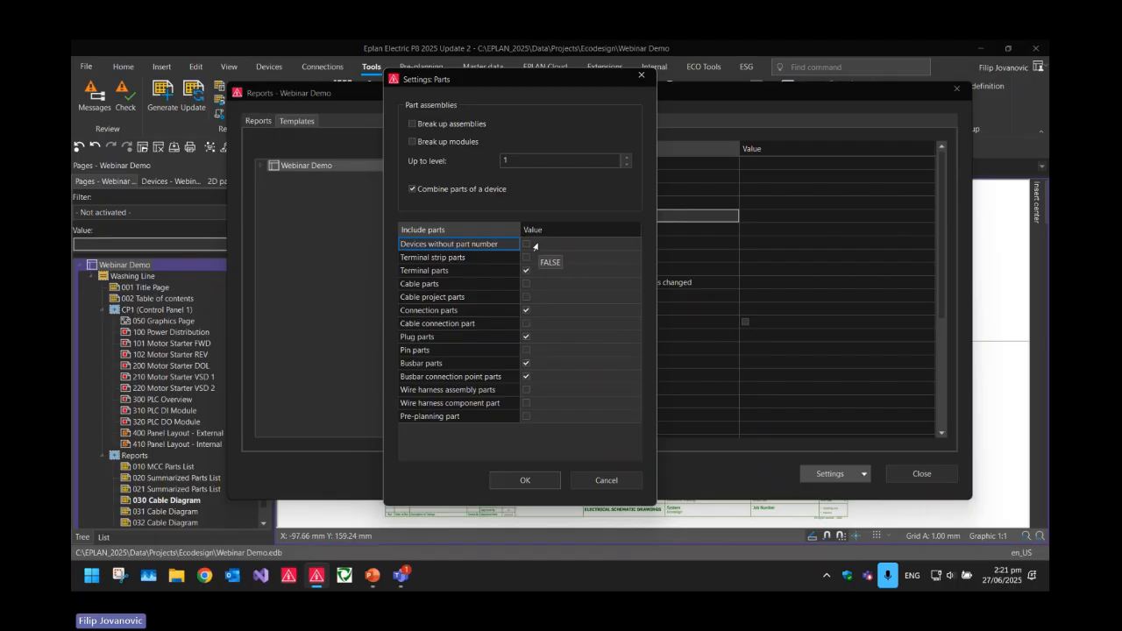
click(489, 272)
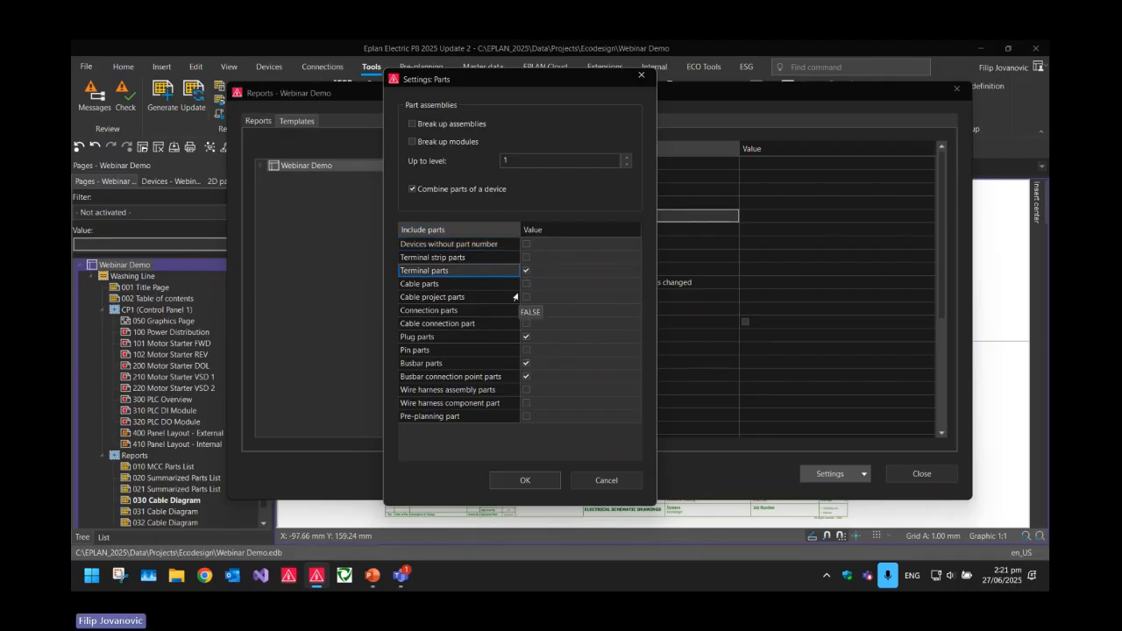
click(488, 285)
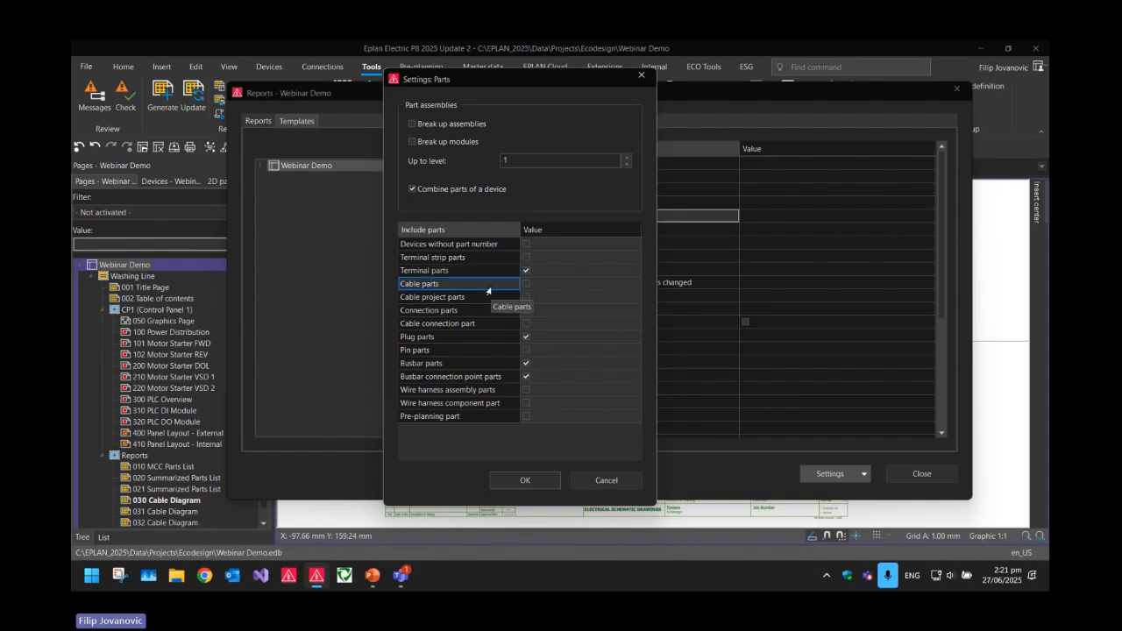
drag(474, 338, 545, 367)
click(467, 364)
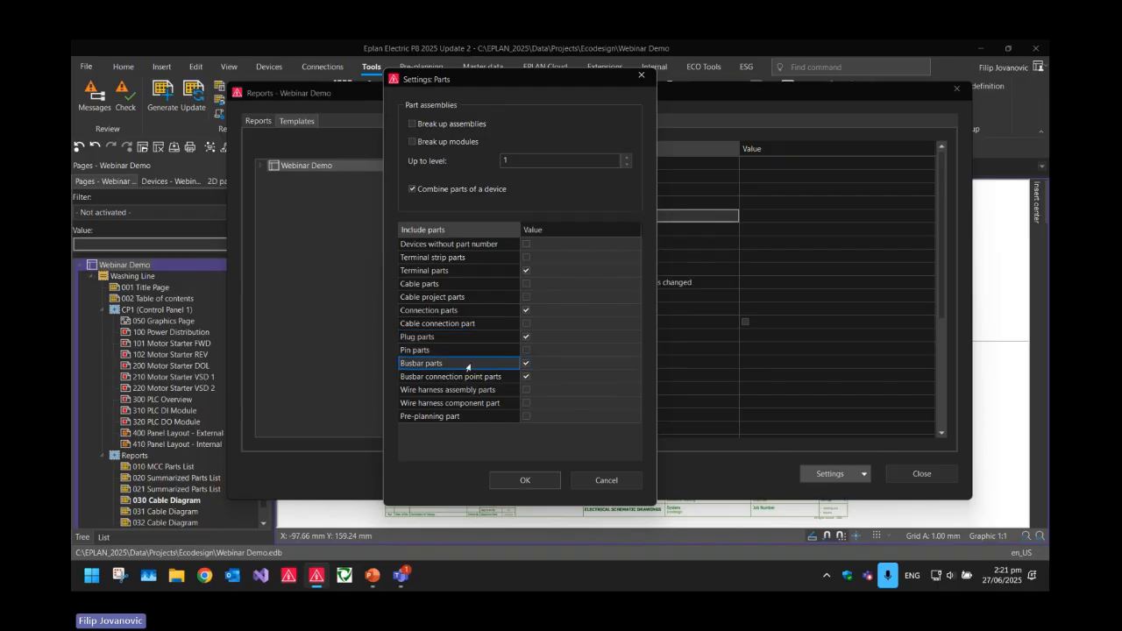
click(530, 481)
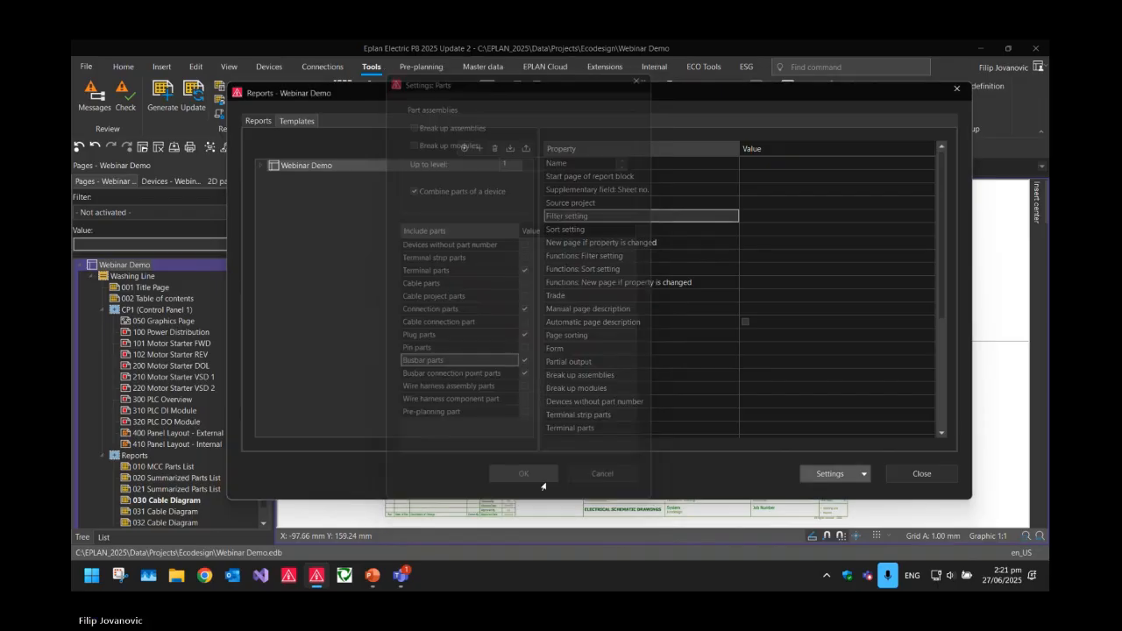
click(849, 478)
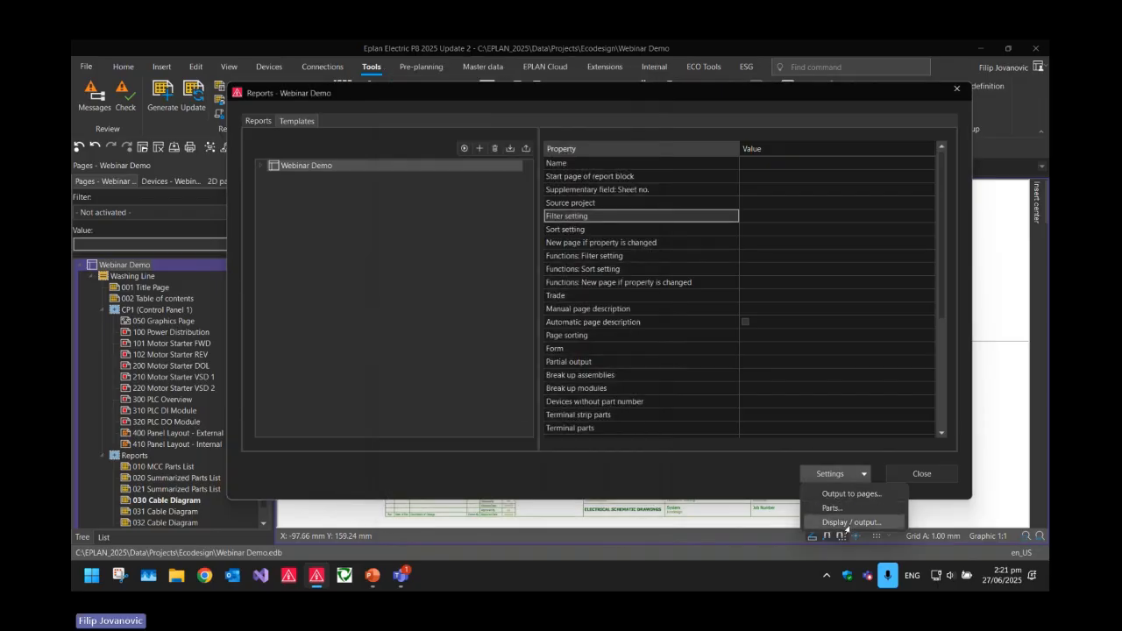
click(777, 479)
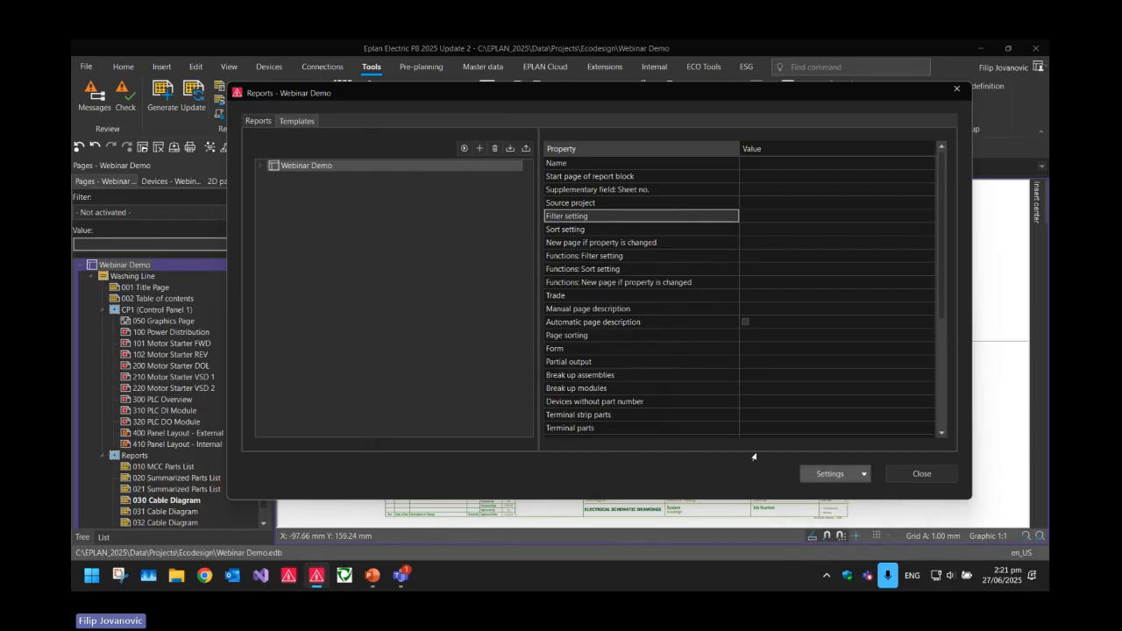
click(922, 474)
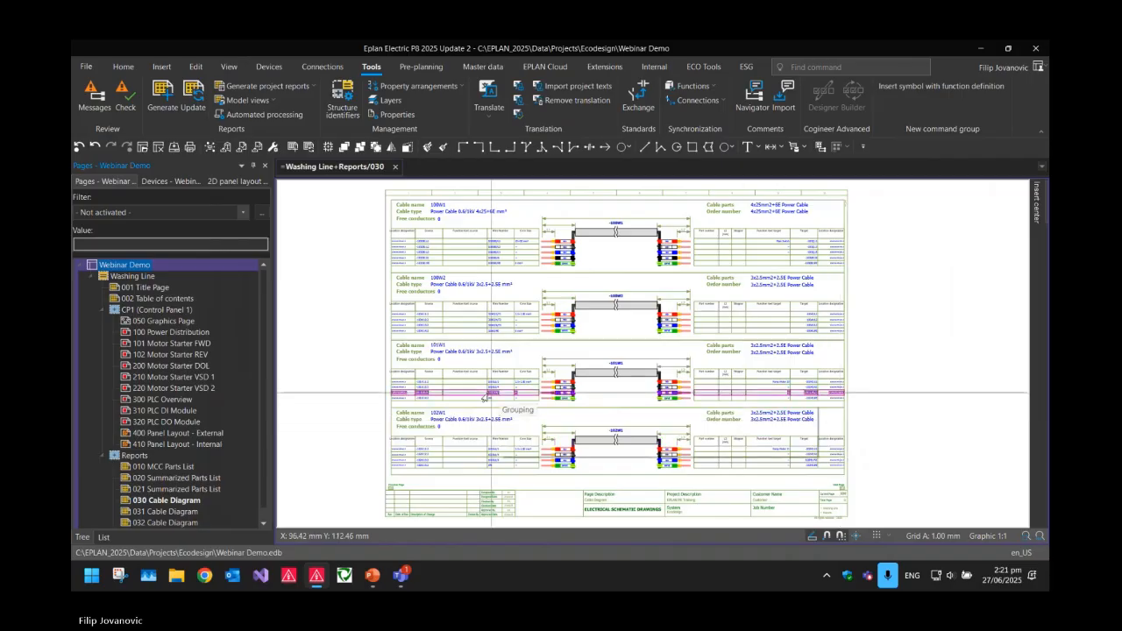
- Start copying a form from the Ecodesign forms folder, with Parts list (*.f01) as the form type
middle_drag(370, 364, 348, 361)
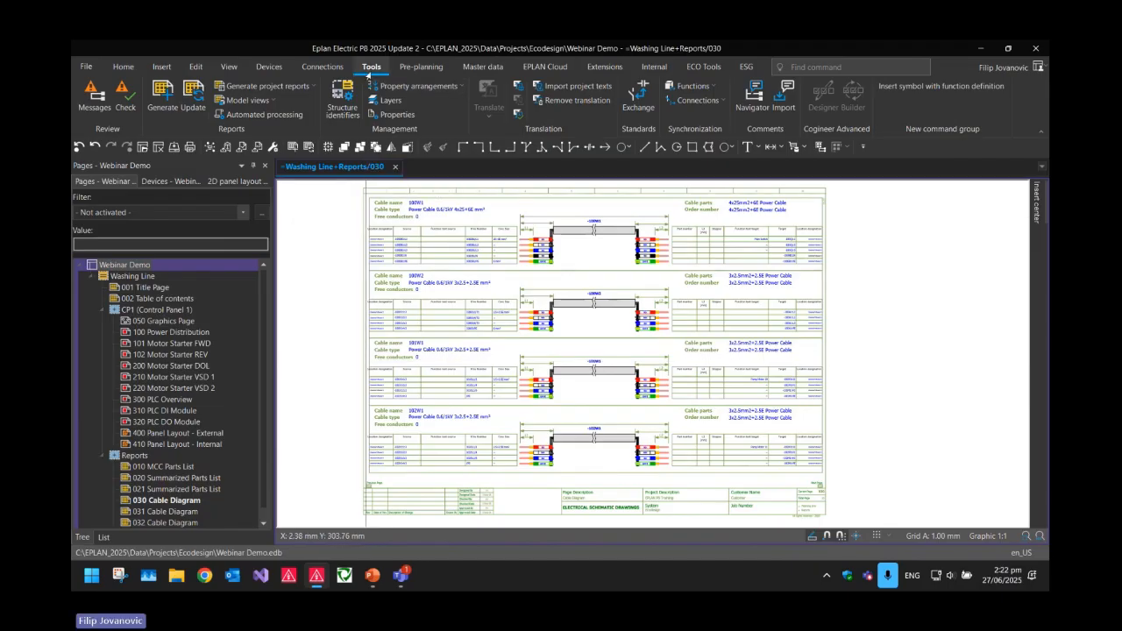
click(482, 67)
click(608, 100)
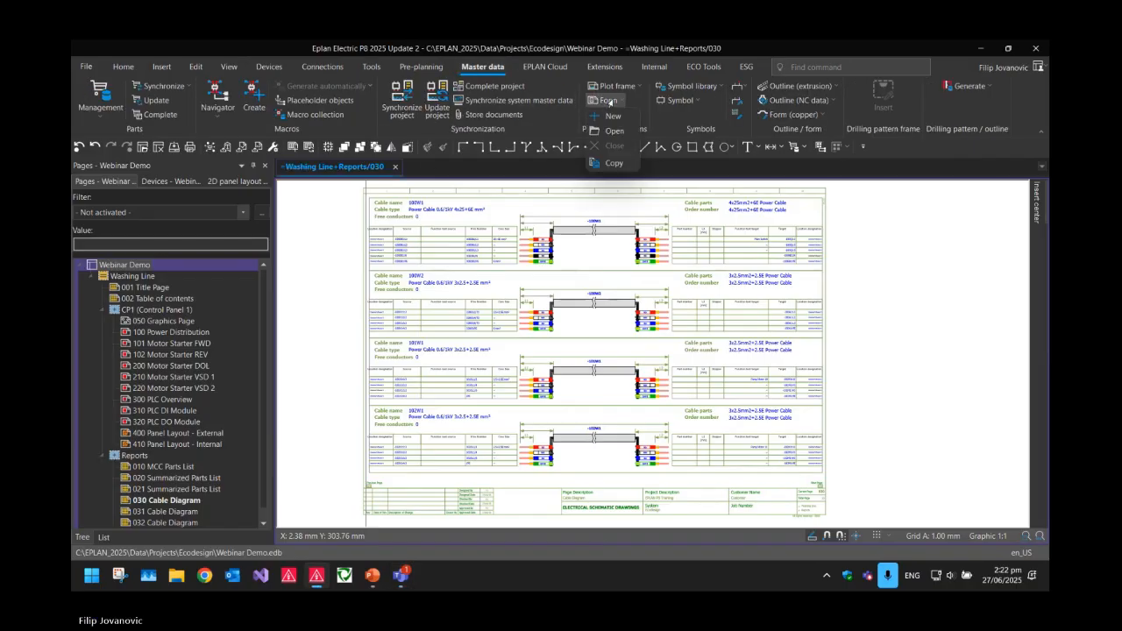
mouse_move(614, 131)
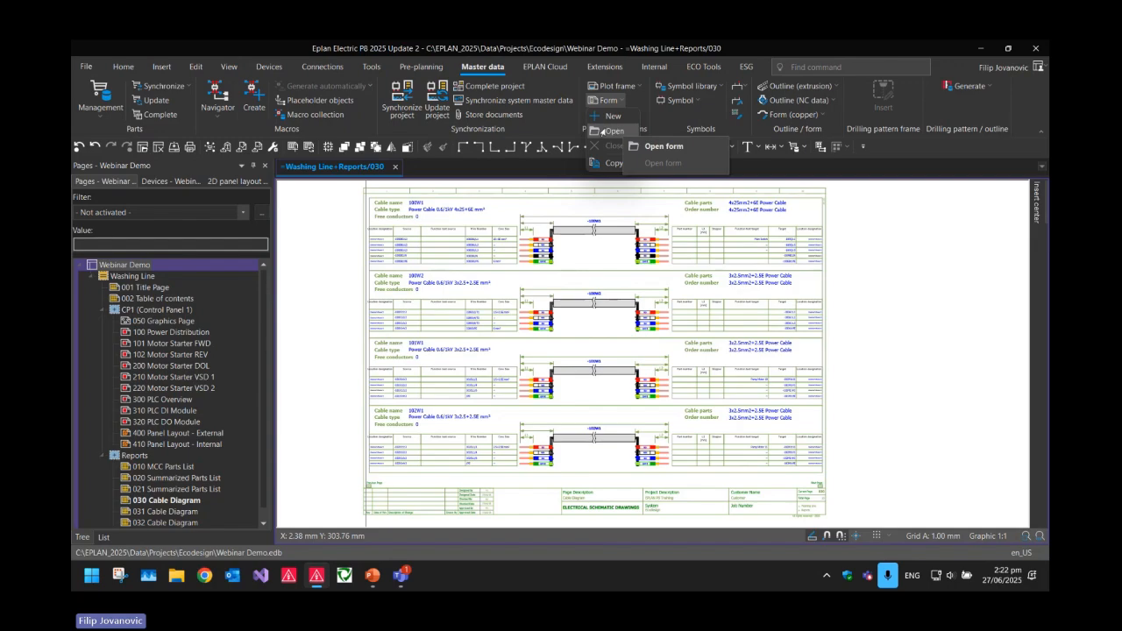
mouse_move(609, 165)
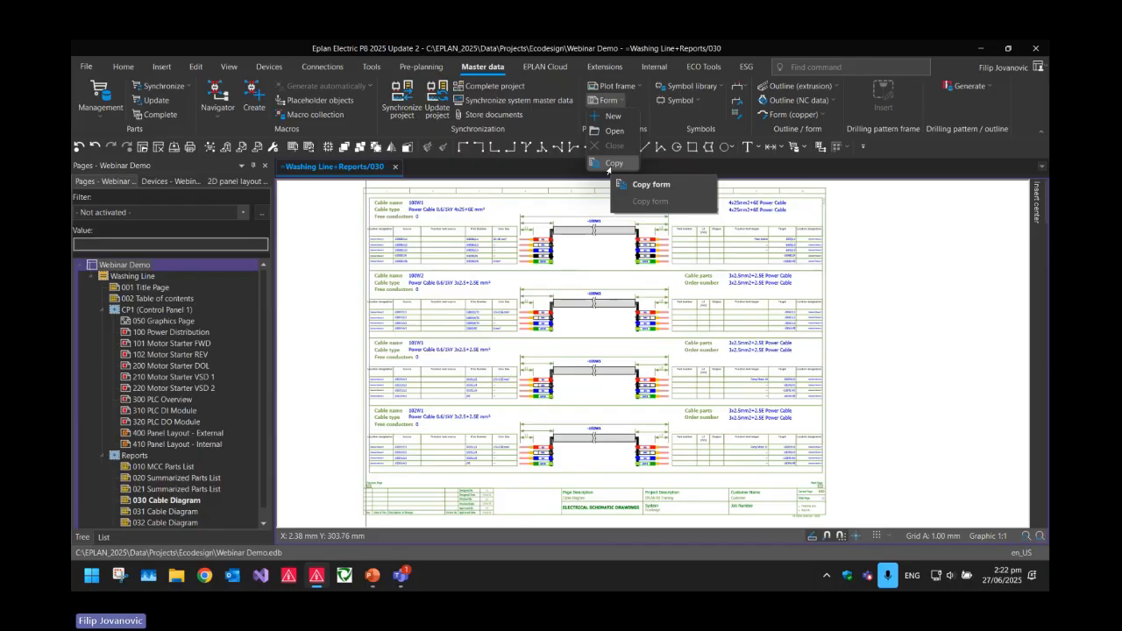
click(651, 184)
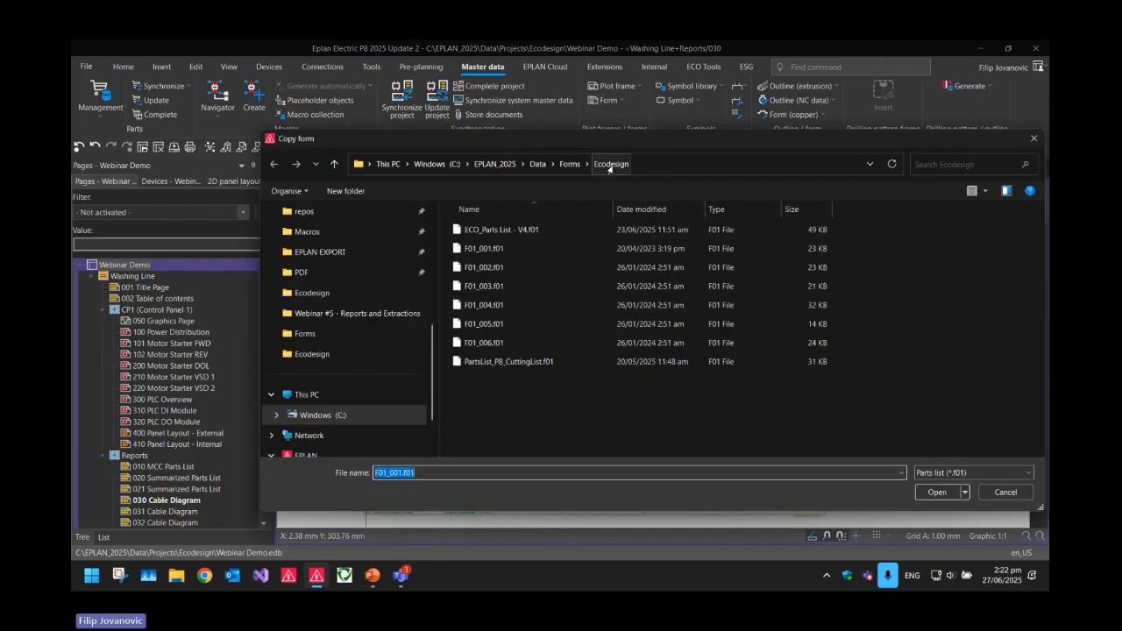
drag(605, 146, 519, 115)
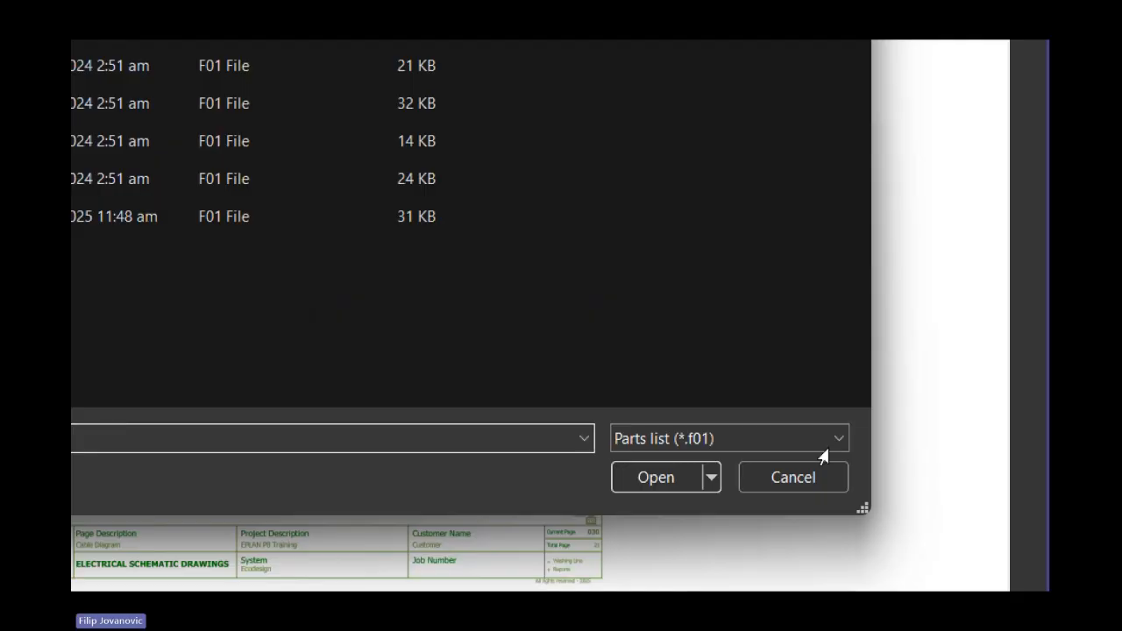
click(784, 441)
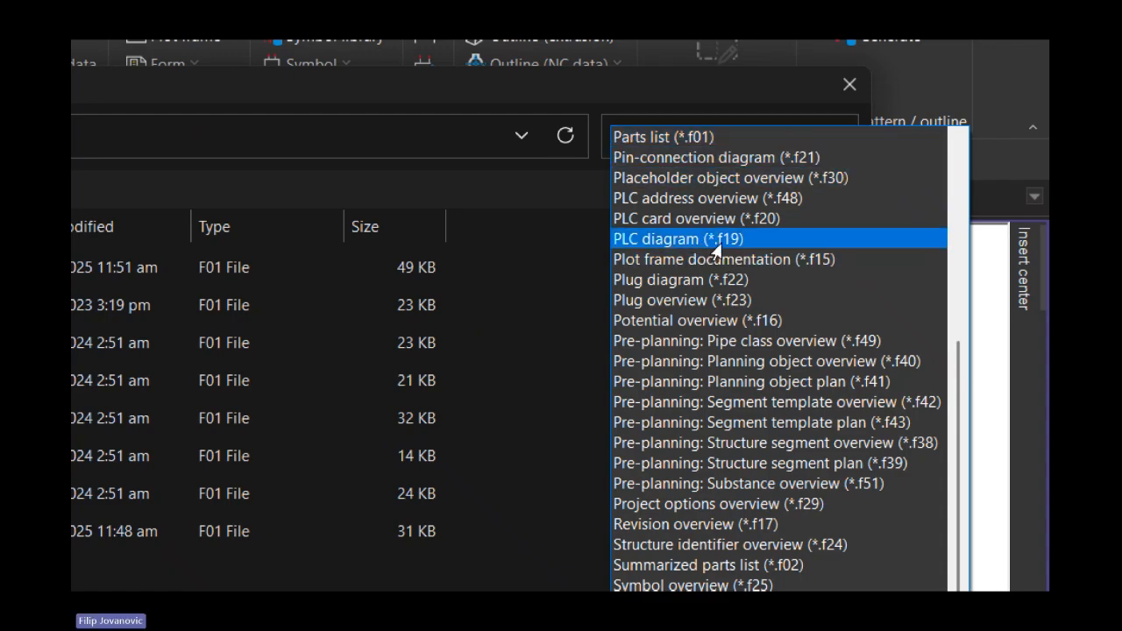
click(666, 136)
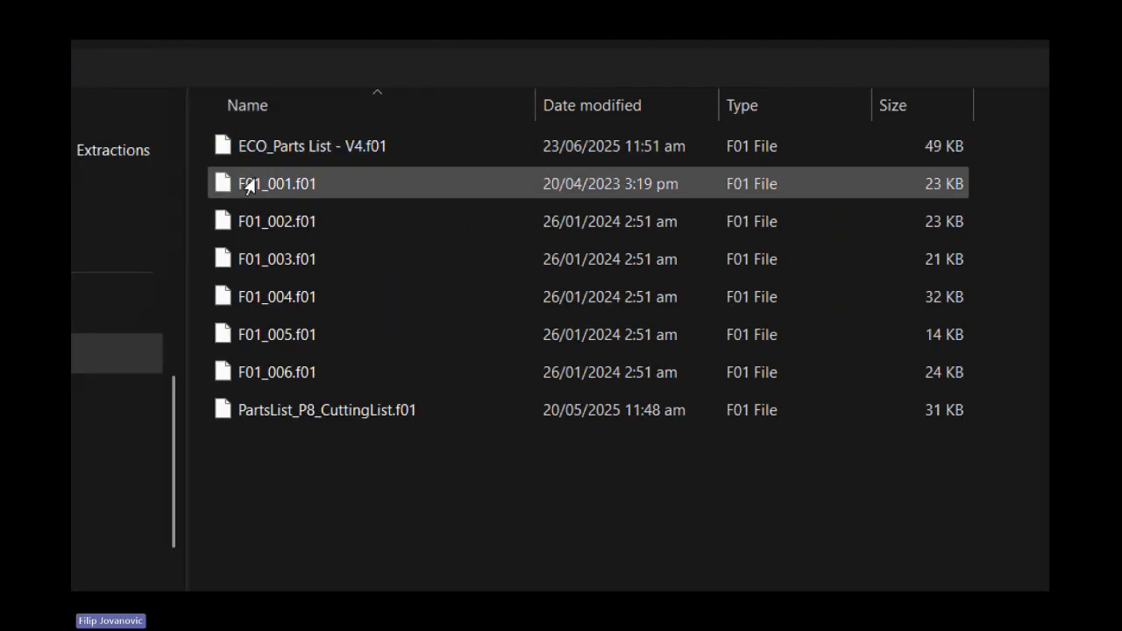
- Choose F01_001.f01 as the source form and save its copy as F01_001-V2.f01
click(273, 186)
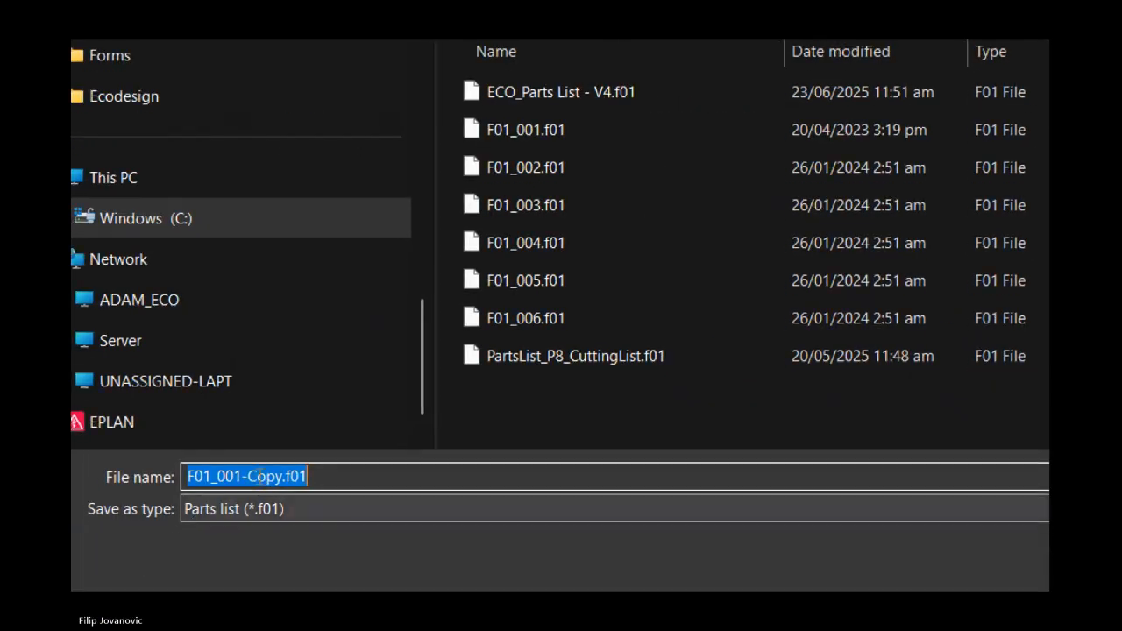
click(249, 476)
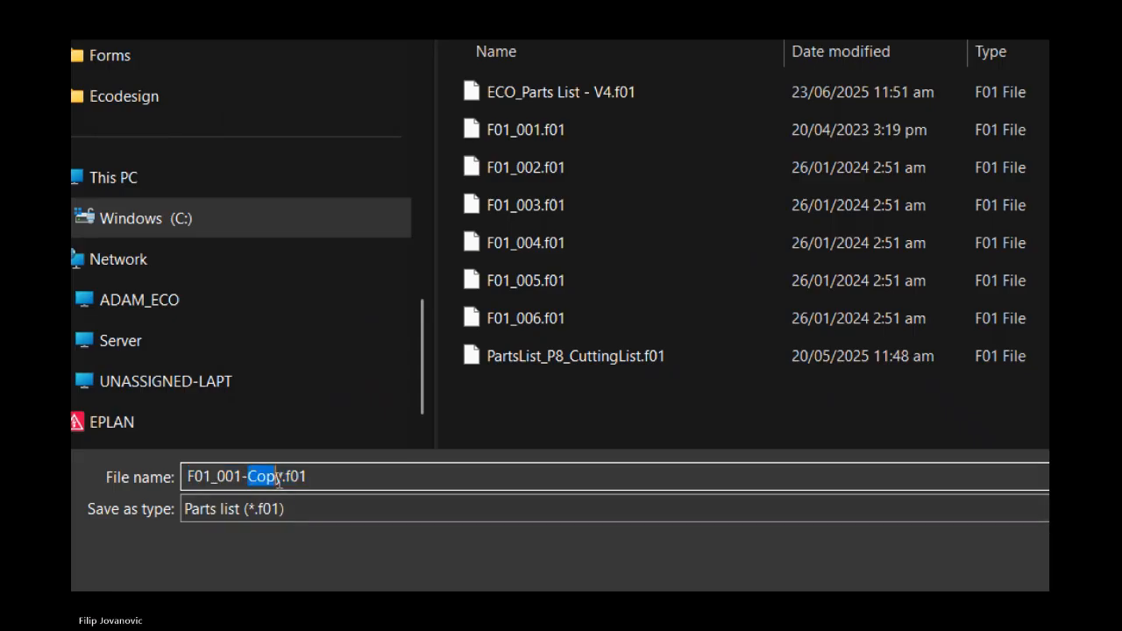
drag(279, 478, 285, 478)
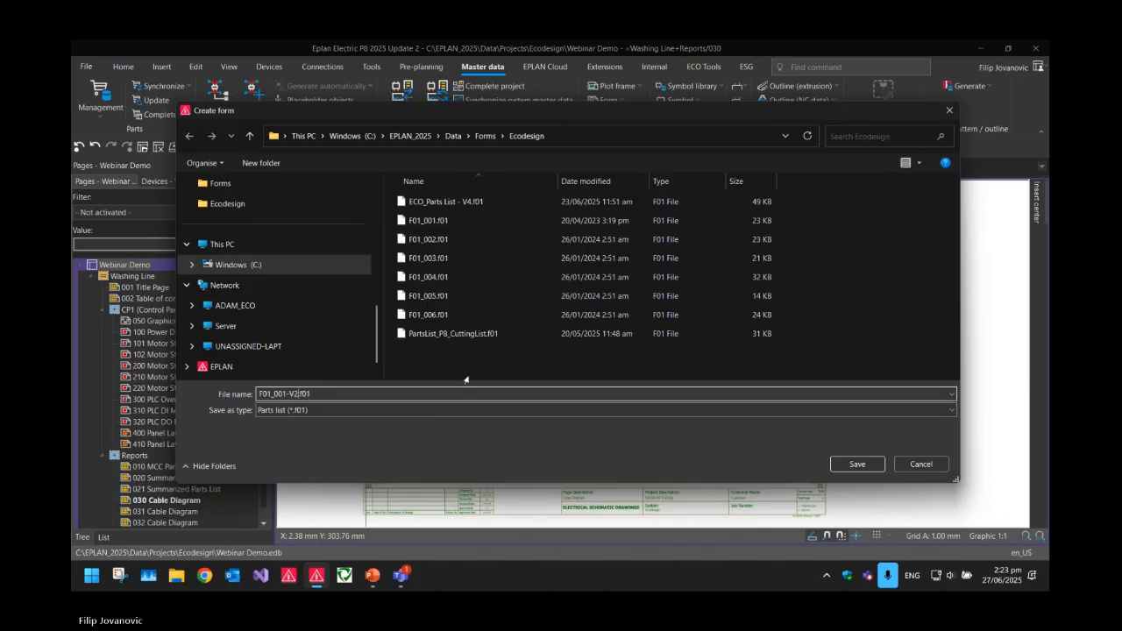
click(451, 377)
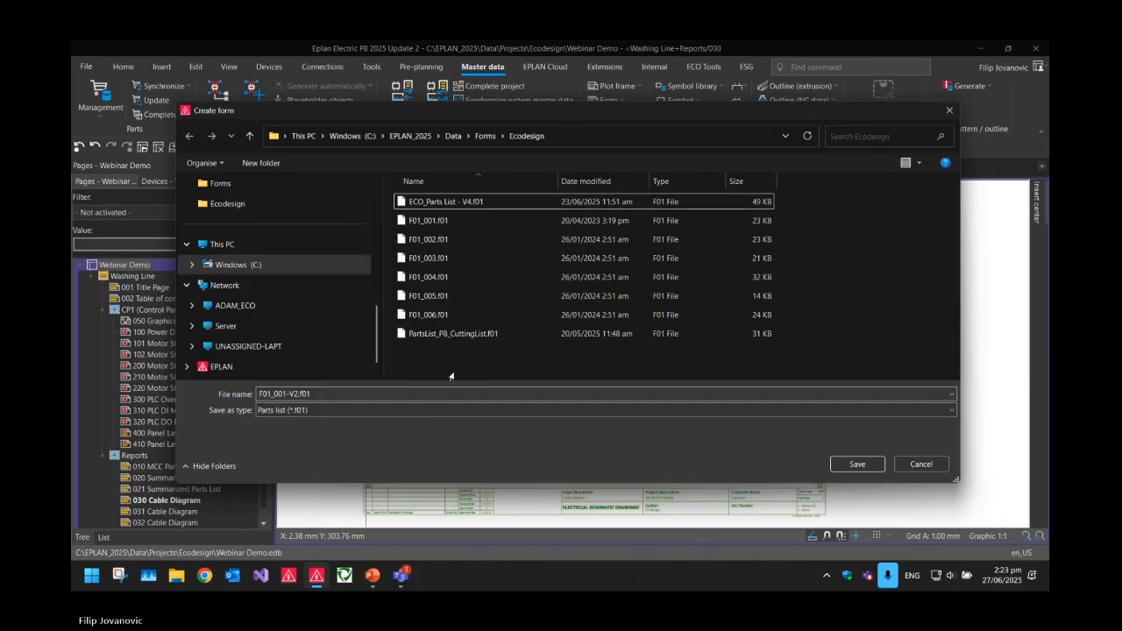
click(856, 464)
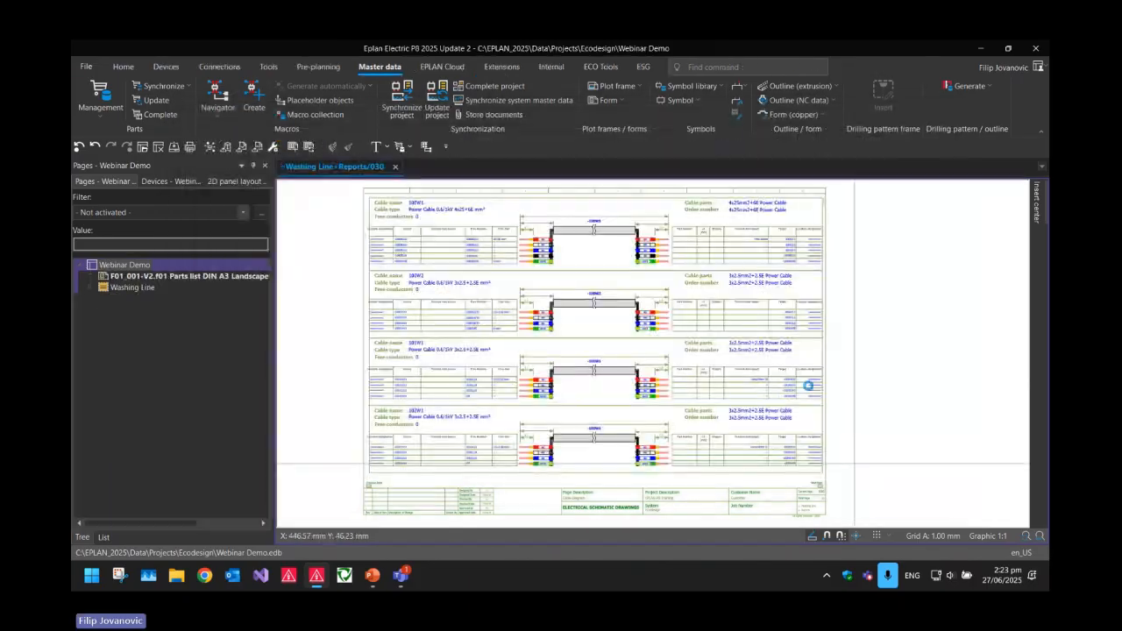
- Examine the copied parts list form's table rows and the title block beneath them
middle_drag(596, 337, 676, 360)
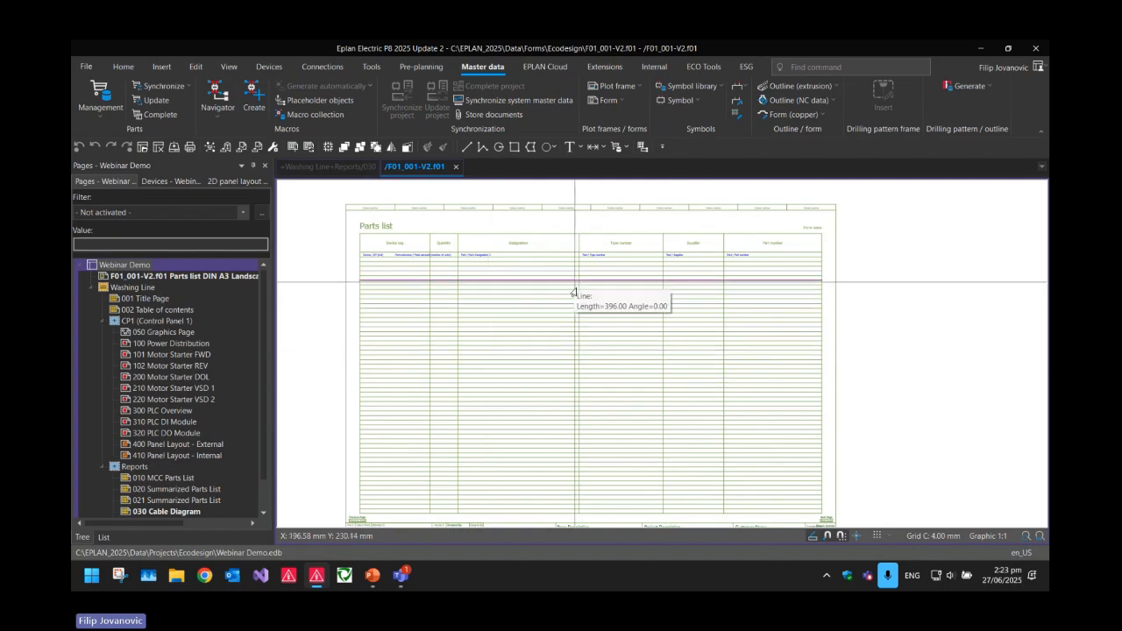
middle_drag(462, 443, 476, 366)
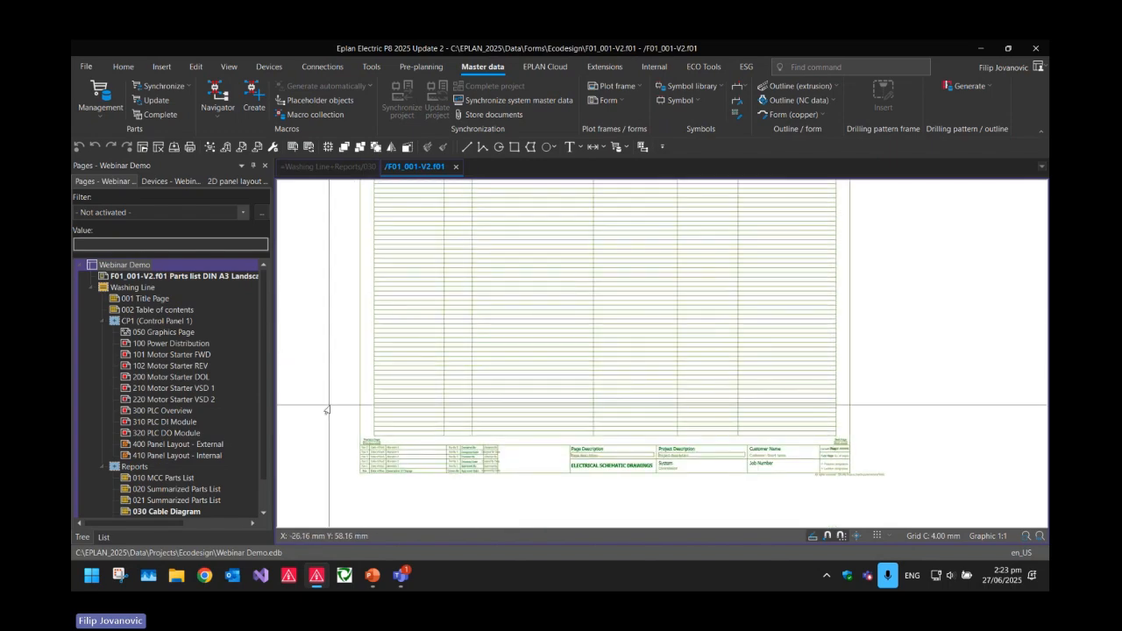
drag(331, 392, 859, 470)
click(859, 470)
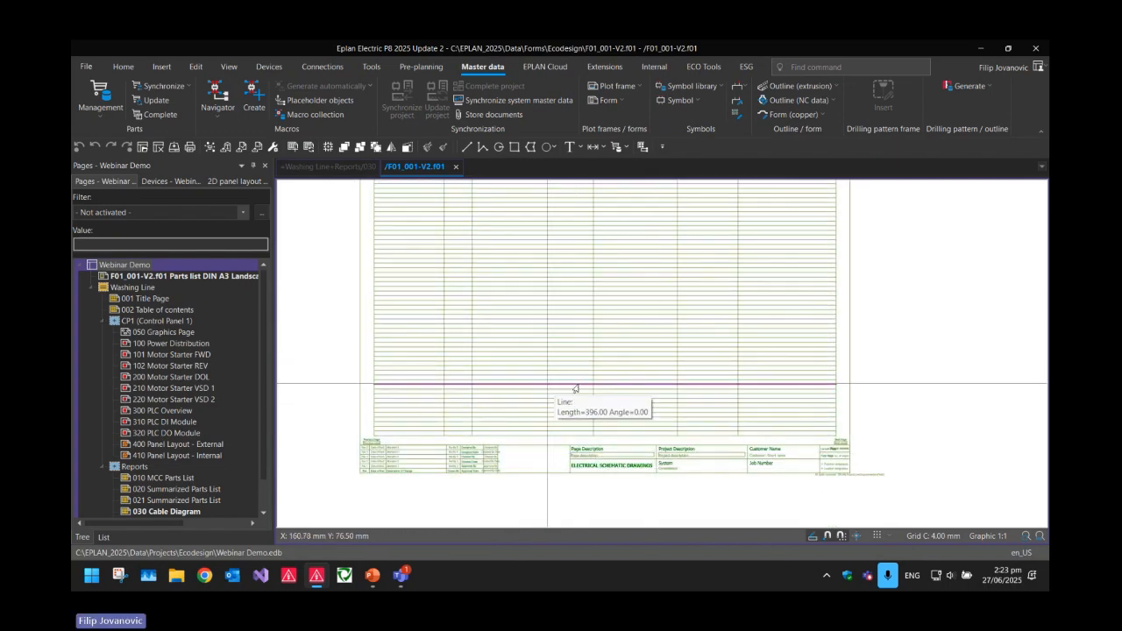
middle_drag(601, 456, 626, 483)
middle_drag(524, 322, 525, 385)
scroll(428, 290, up, 3)
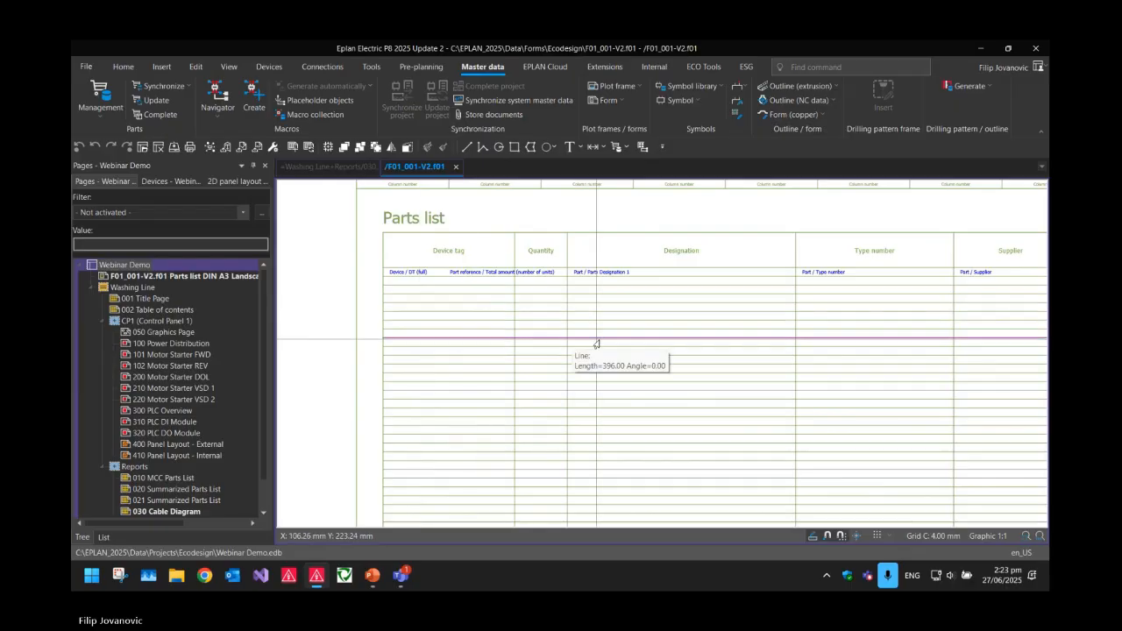
- Examine the form's column headings and placeholder texts, from device tag and quantity to type number, supplier and part number
middle_drag(609, 343, 414, 366)
middle_drag(738, 338, 644, 339)
scroll(751, 335, up, 1)
scroll(750, 339, up, 2)
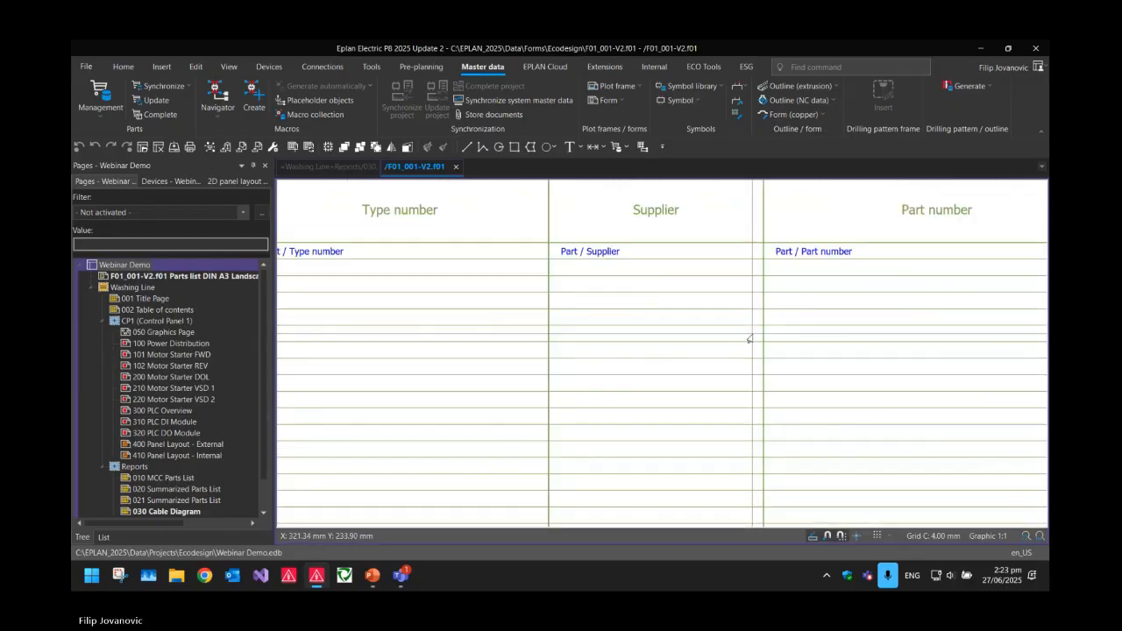
scroll(749, 338, down, 3)
scroll(747, 338, down, 1)
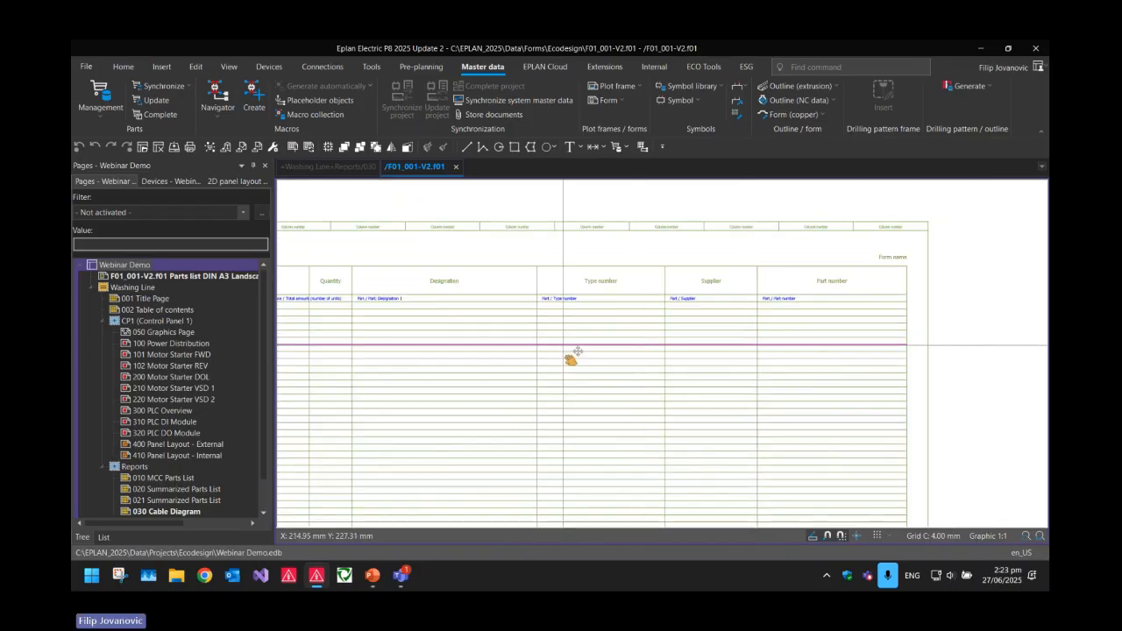
scroll(714, 351, down, 1)
middle_drag(693, 350, 675, 350)
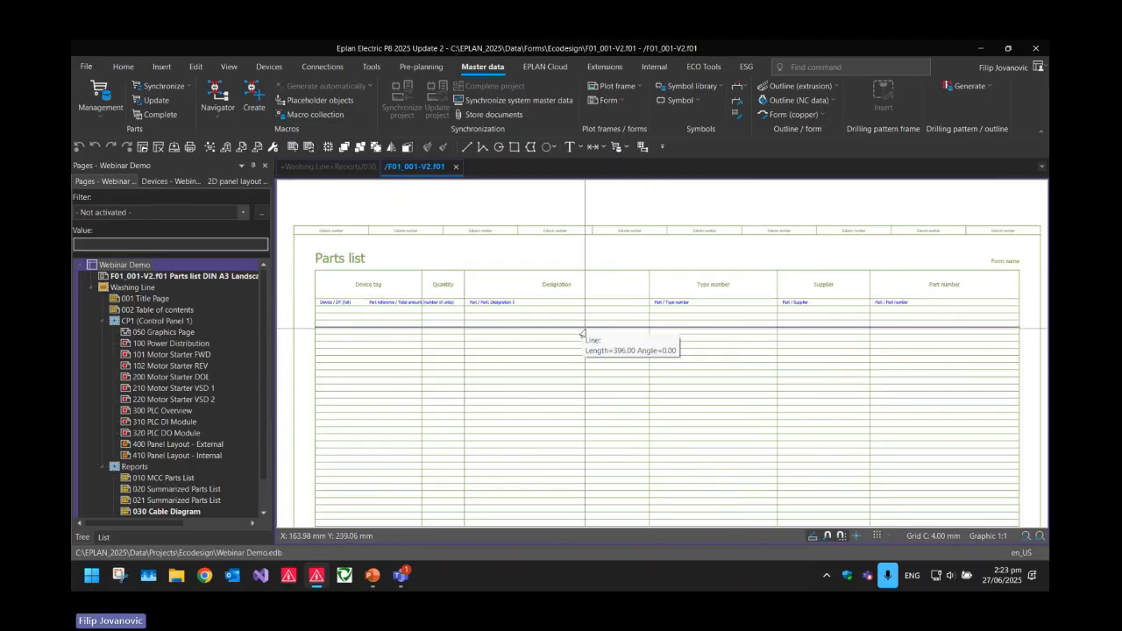
scroll(298, 256, up, 2)
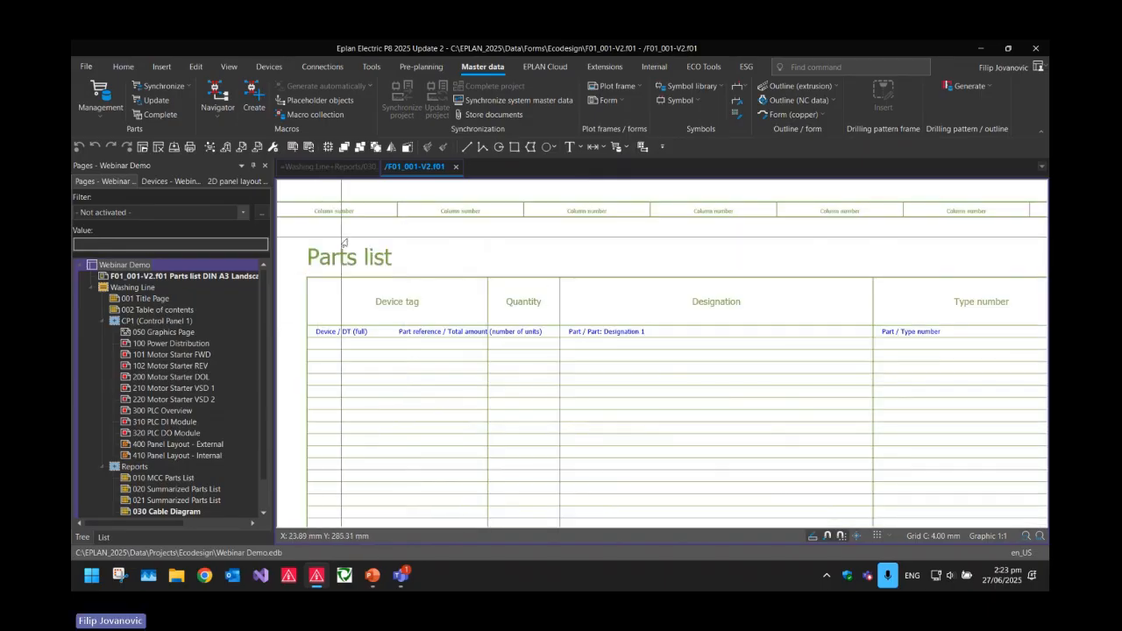
scroll(326, 368, down, 2)
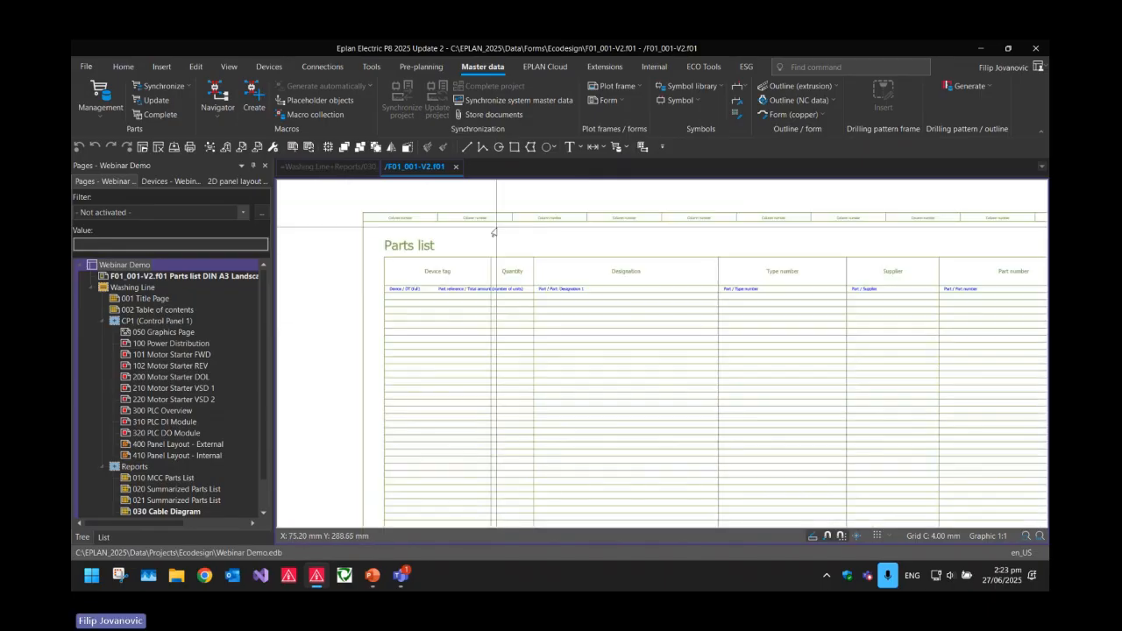
- Open page 010 MCC Parts List to inspect the title and filled columns, and return to the F01_001-V2.f01 form
click(165, 479)
scroll(418, 256, up, 3)
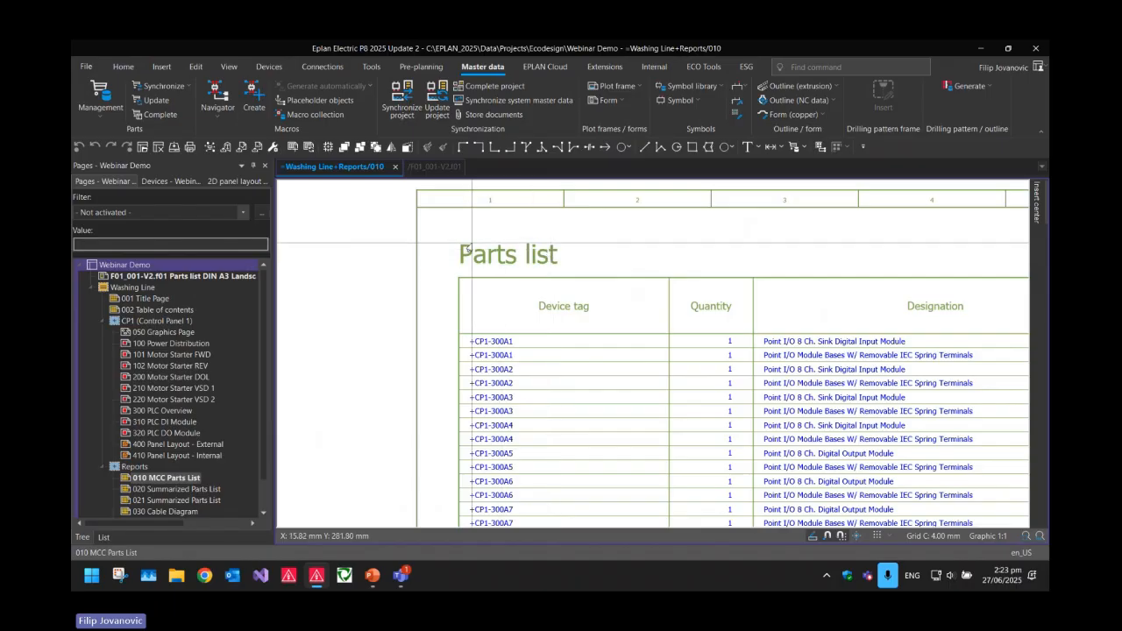
drag(449, 224, 659, 277)
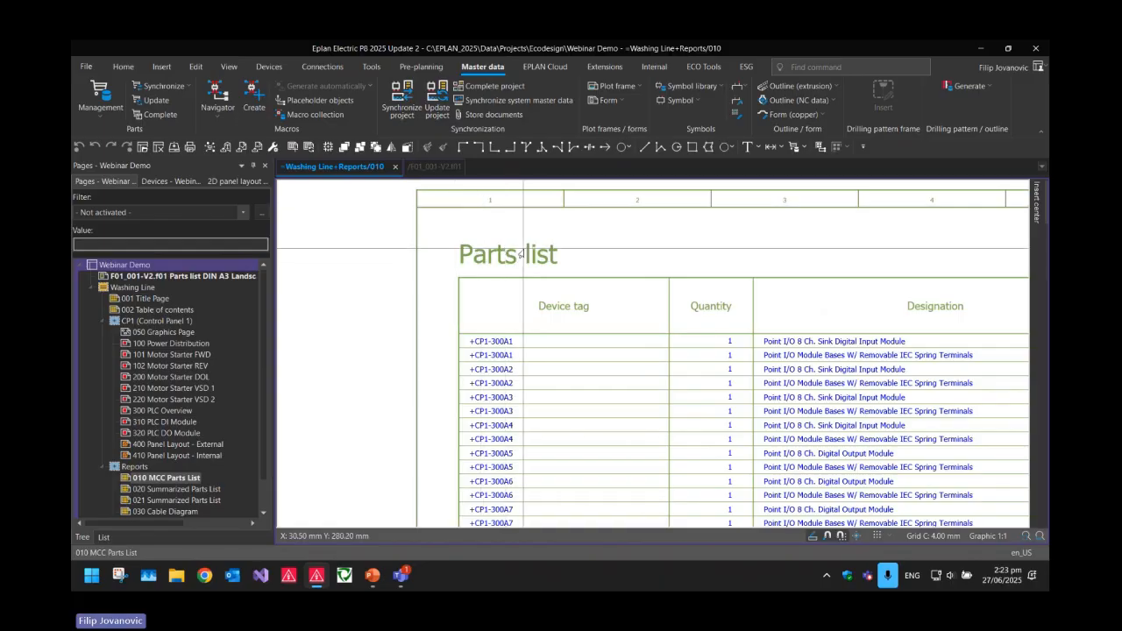
click(151, 479)
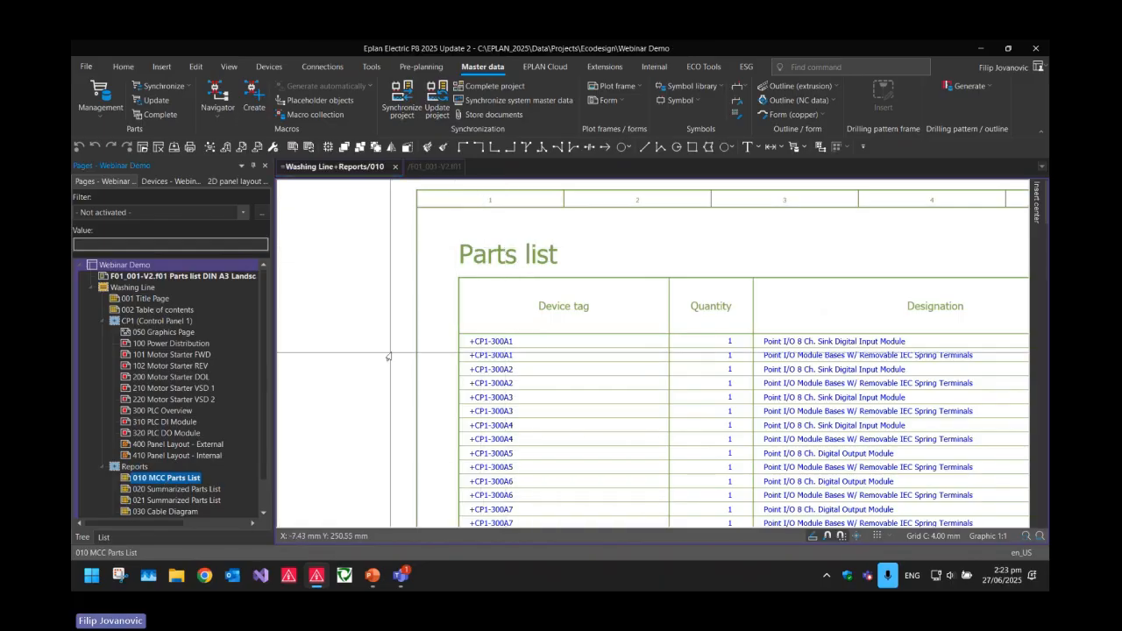
scroll(396, 339, down, 2)
click(445, 167)
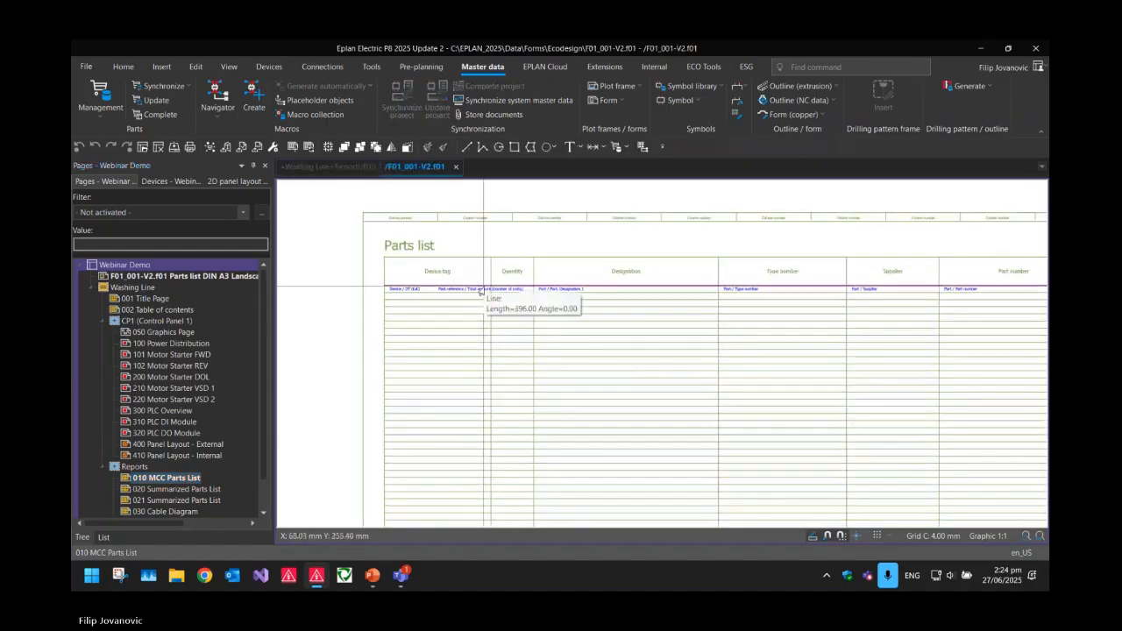
- Check the text properties of the form's Parts list title and delete that title
scroll(483, 287, up, 4)
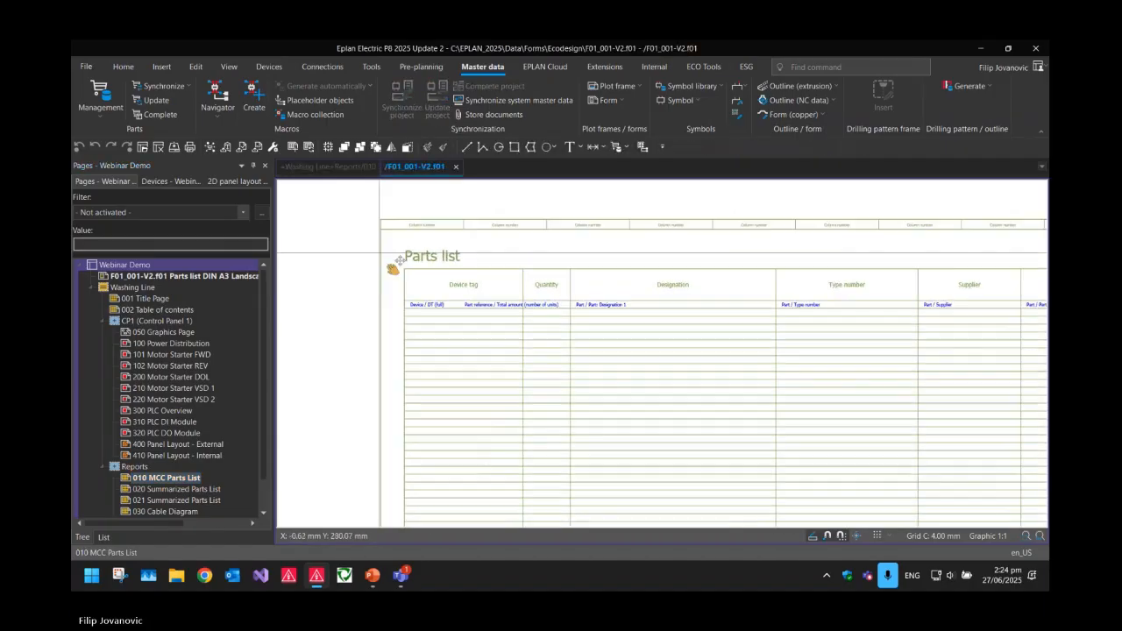
scroll(459, 275, up, 3)
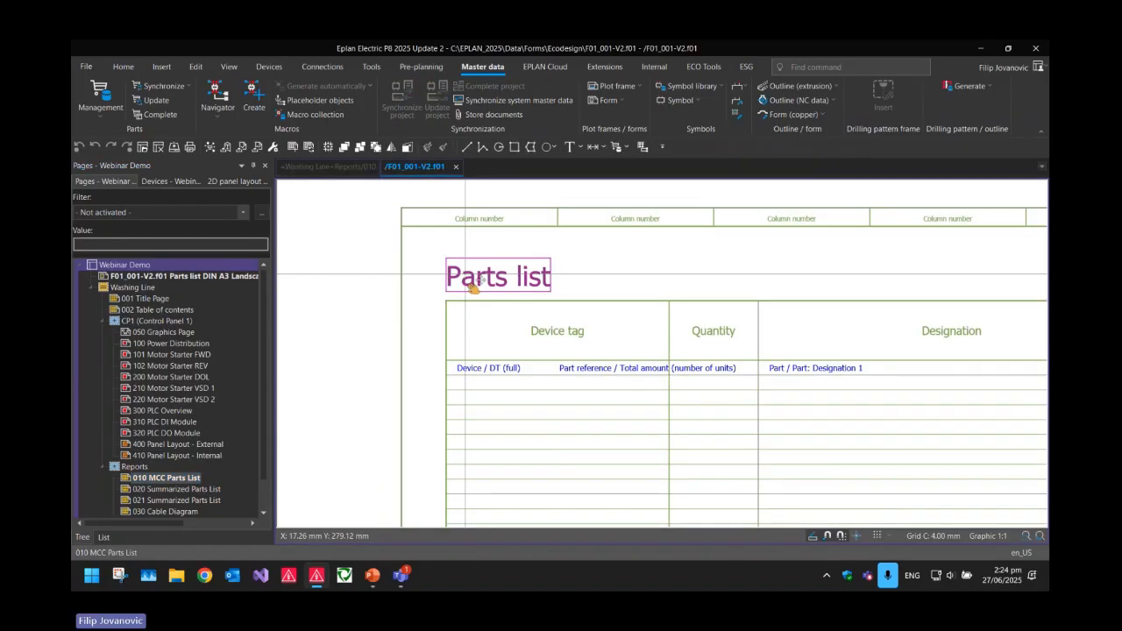
click(465, 283)
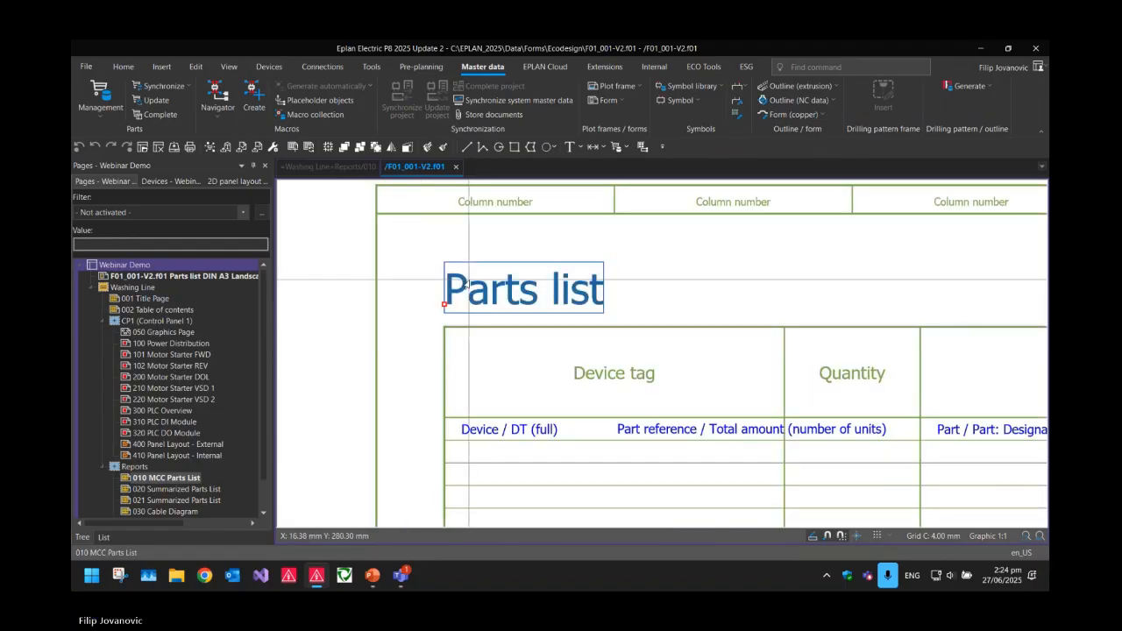
key(Escape)
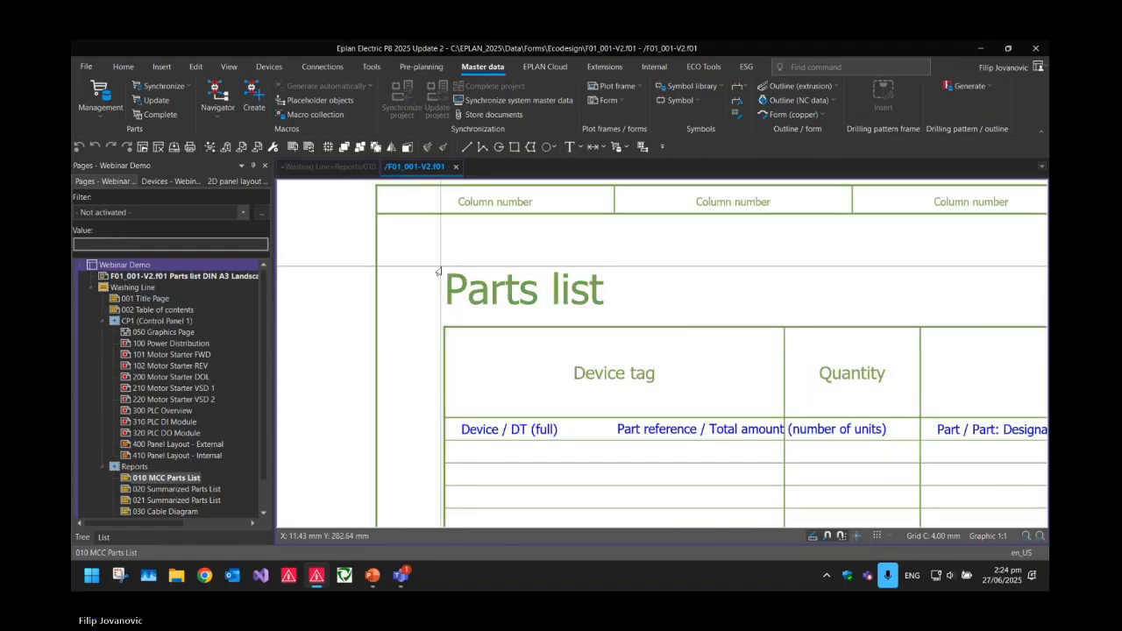
double_click(474, 283)
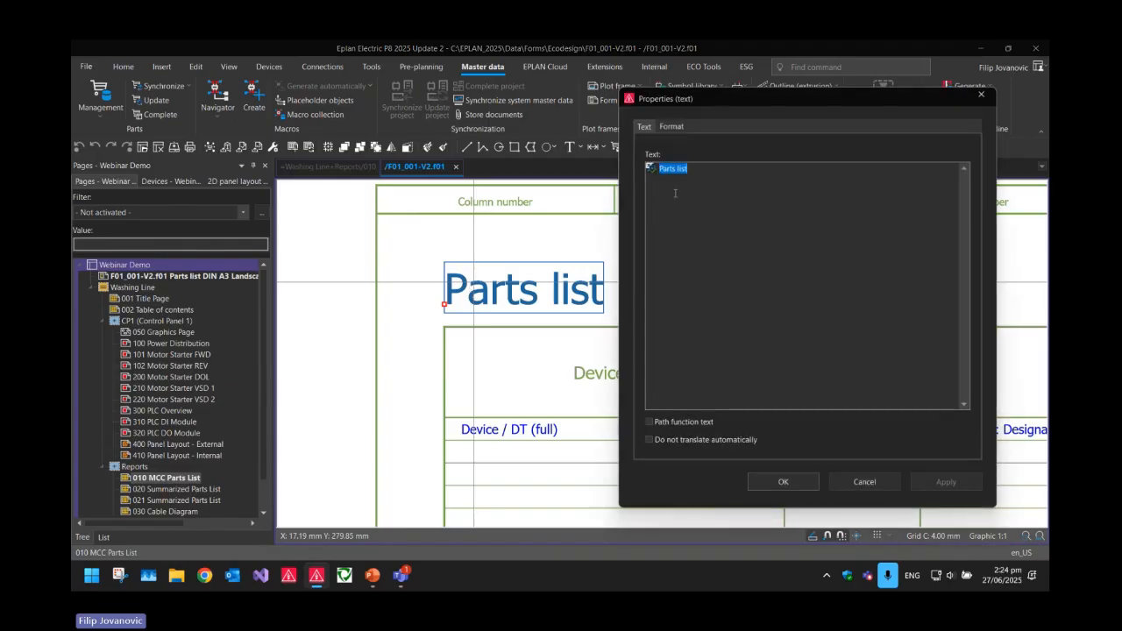
key(Escape)
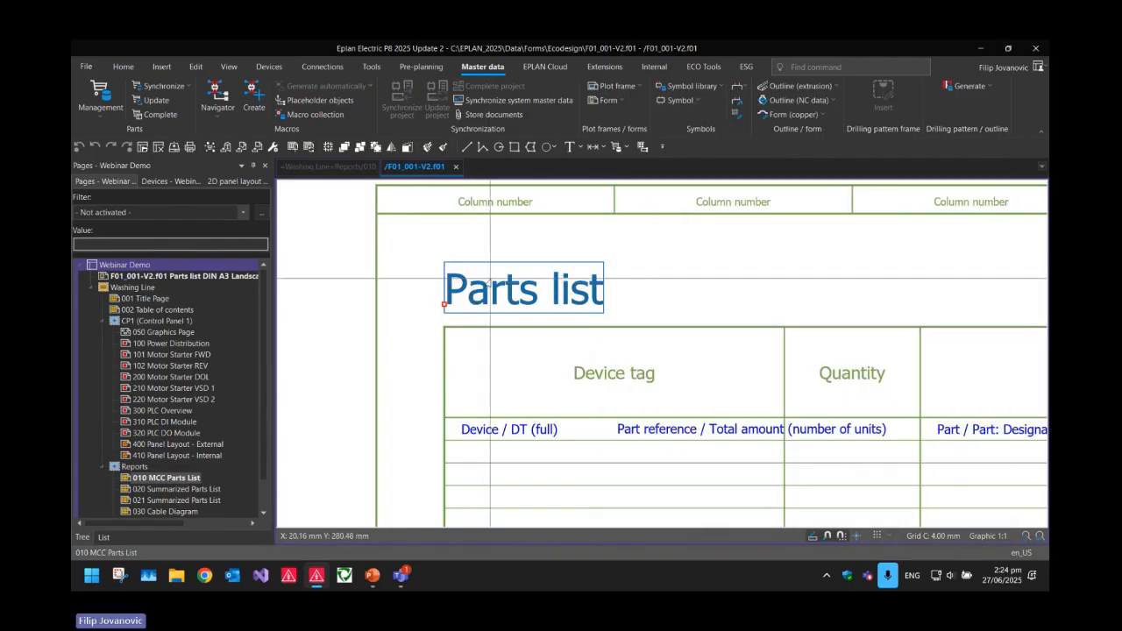
key(Delete)
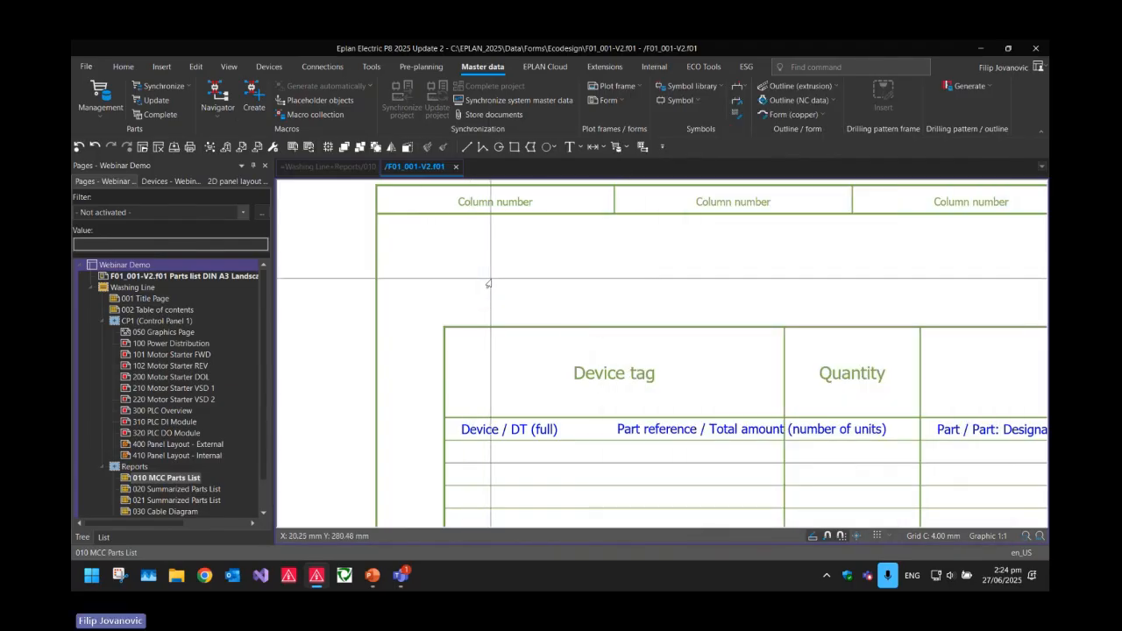
- Insert the Page description page property as special text just above the table's Device tag column
click(161, 68)
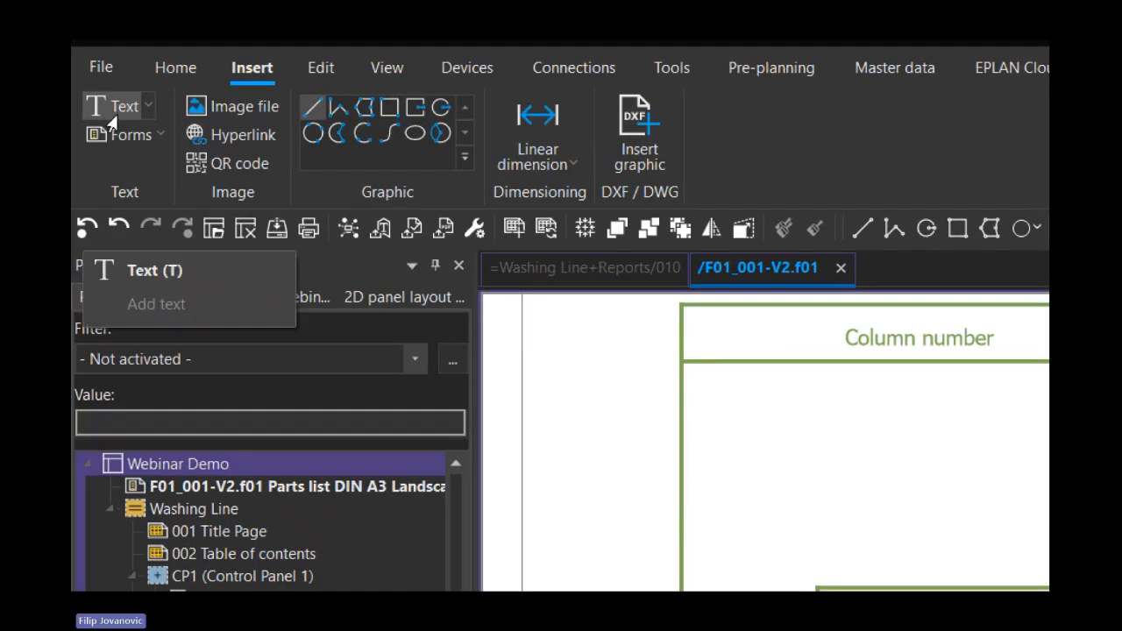
click(142, 112)
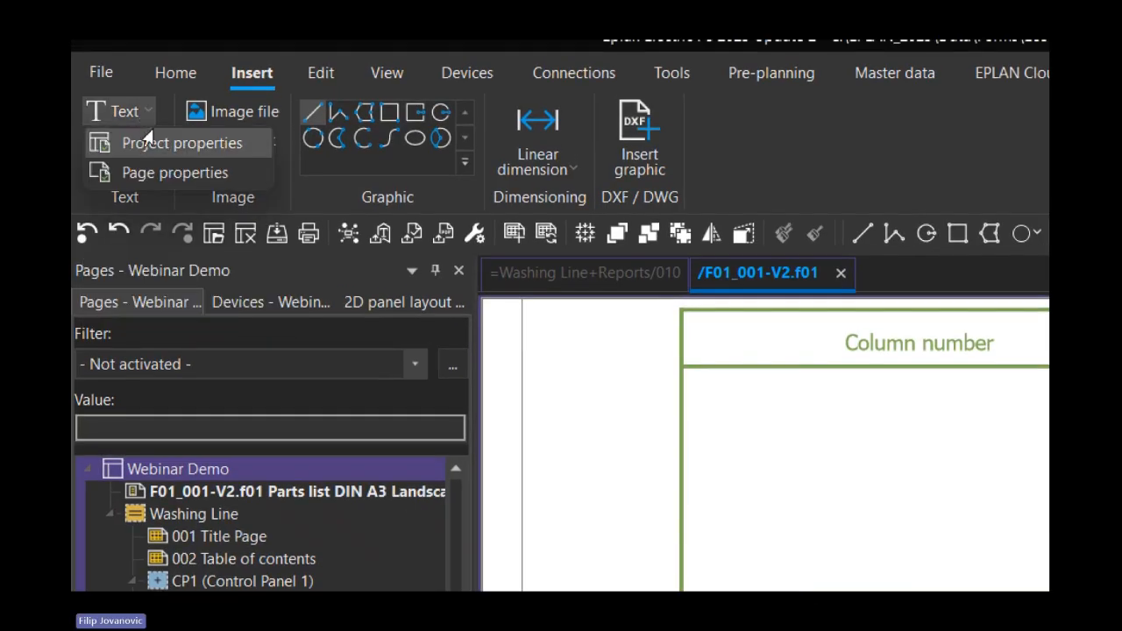
click(138, 175)
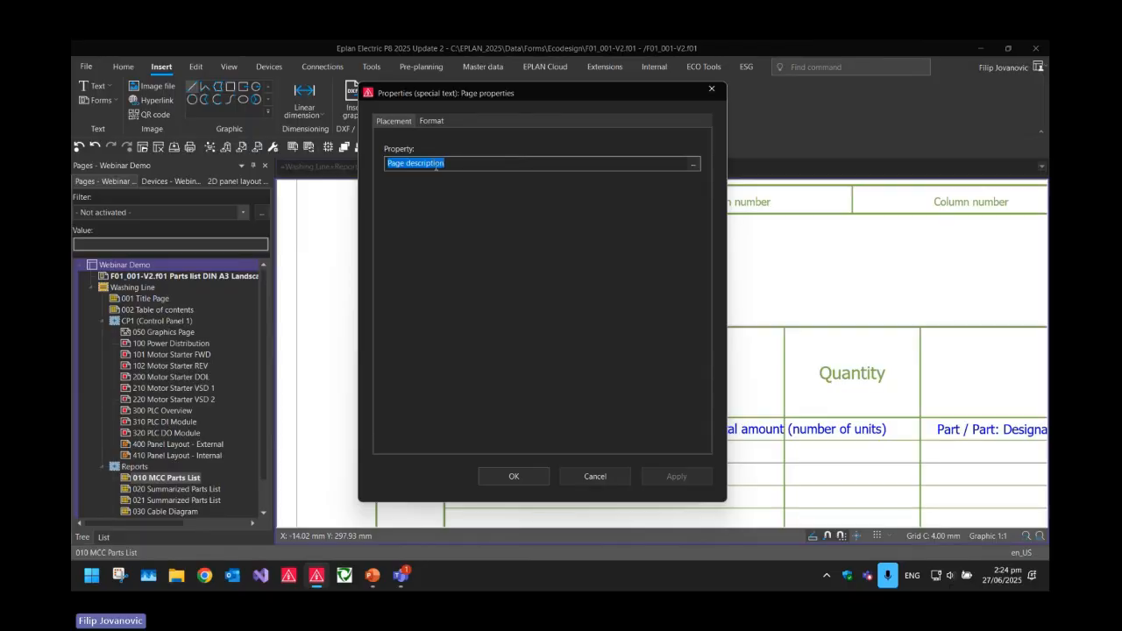
click(521, 470)
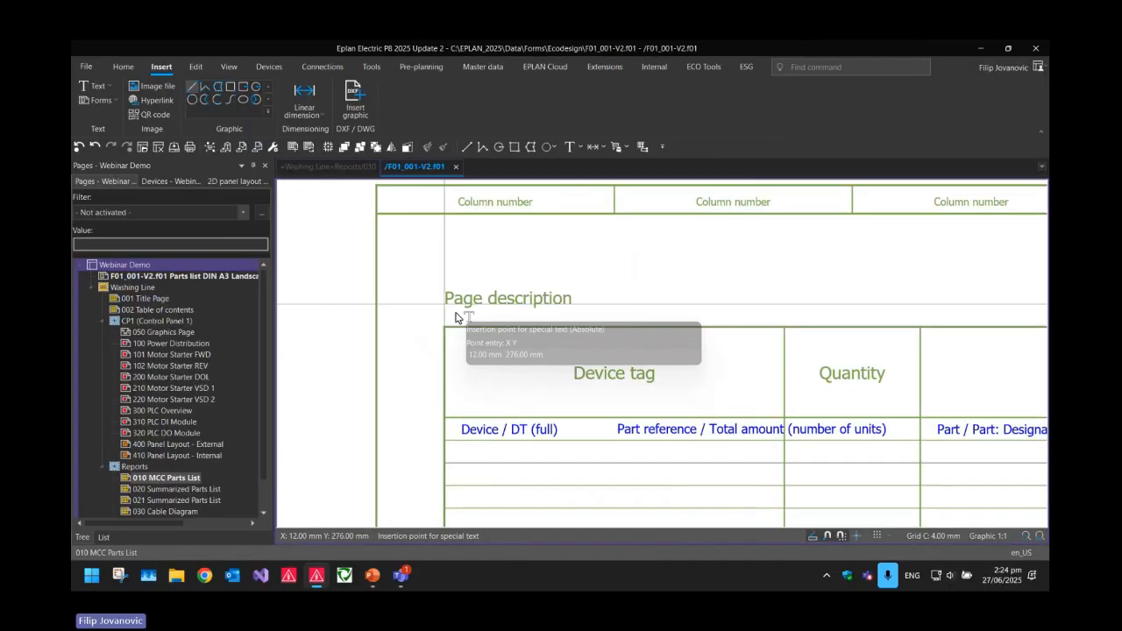
click(446, 307)
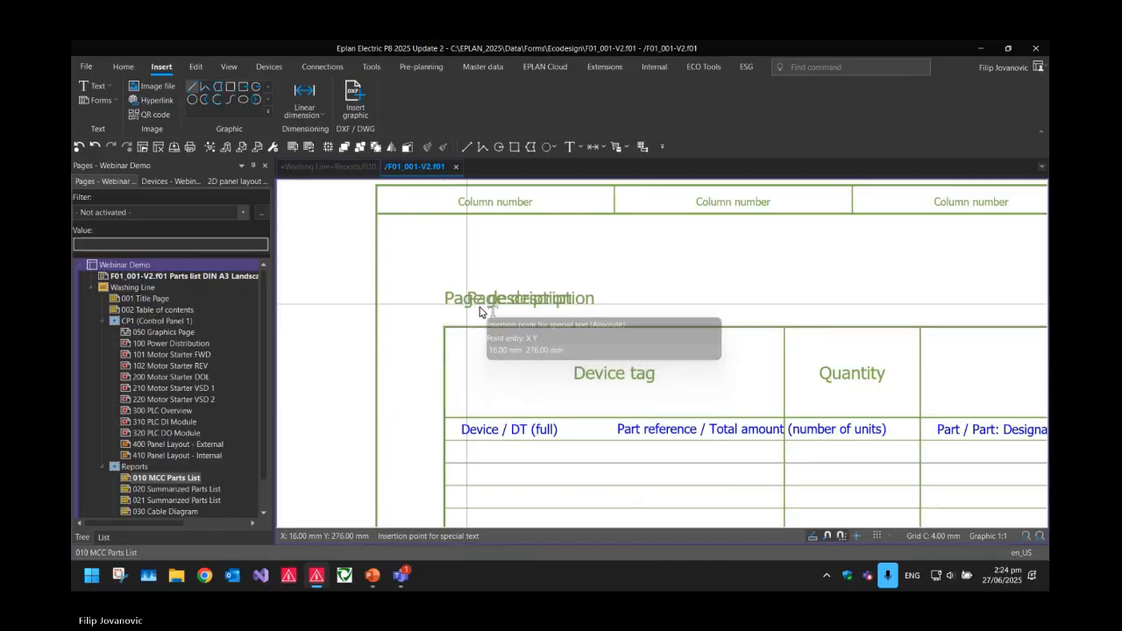
key(Escape)
- Set the font size of the Page description text above the table to 5.00 mm
scroll(473, 311, up, 2)
scroll(473, 311, up, 1)
click(477, 303)
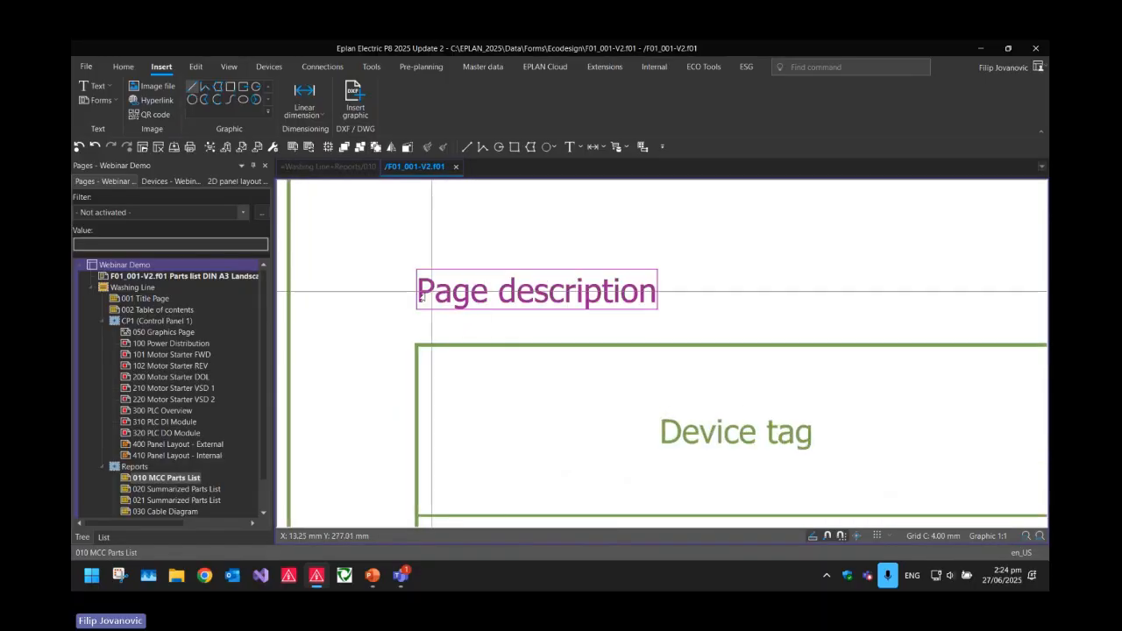
scroll(491, 303, down, 2)
double_click(494, 305)
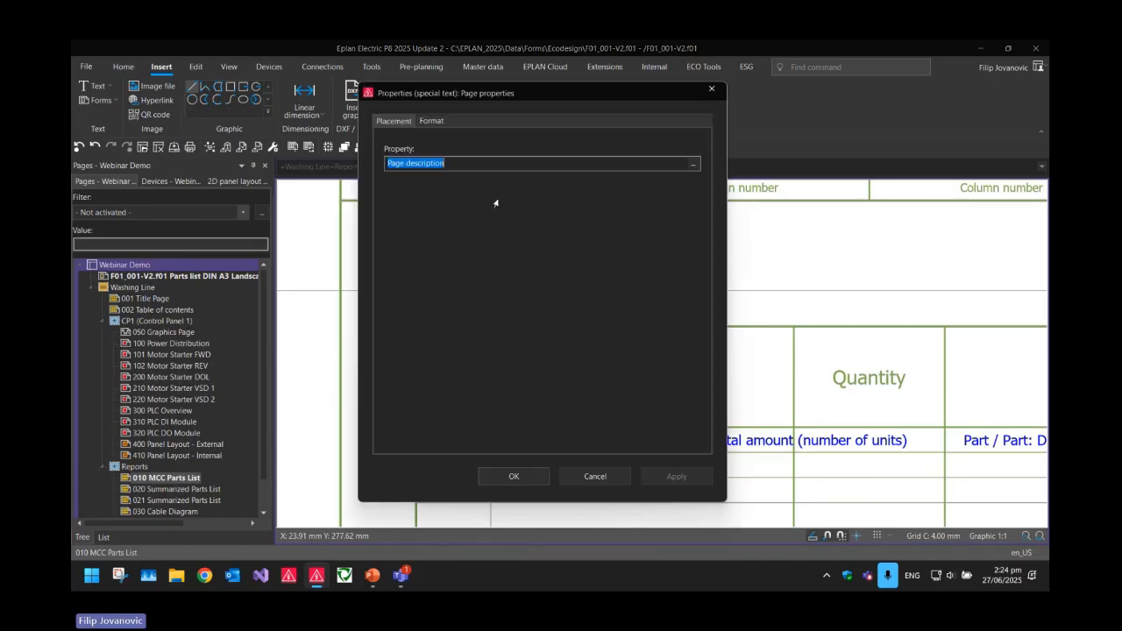
click(428, 119)
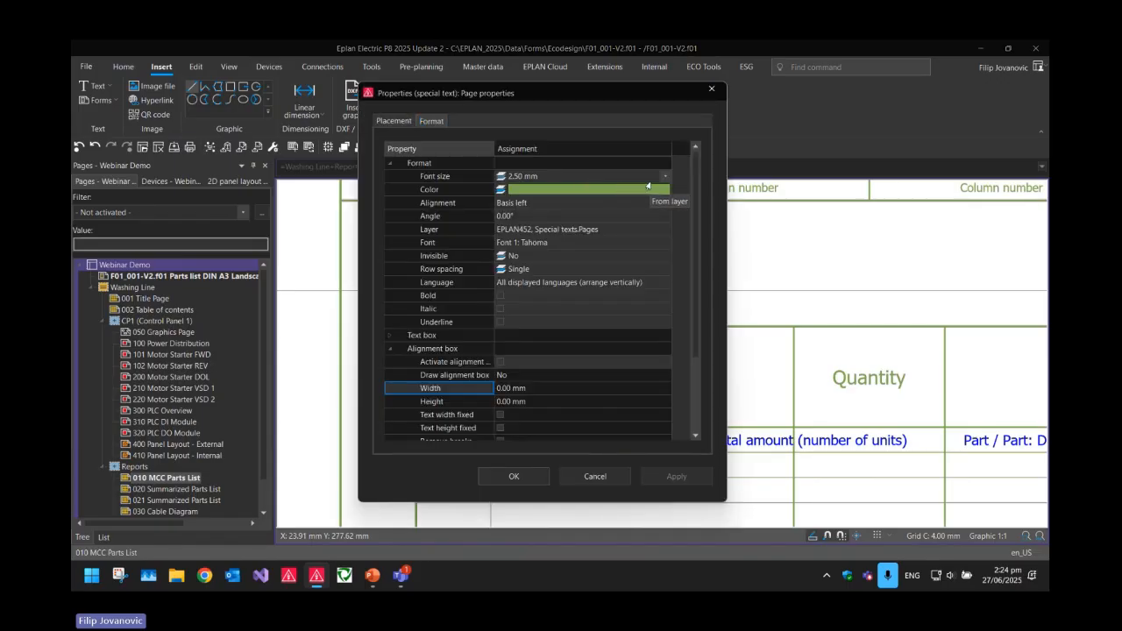
click(664, 176)
click(532, 254)
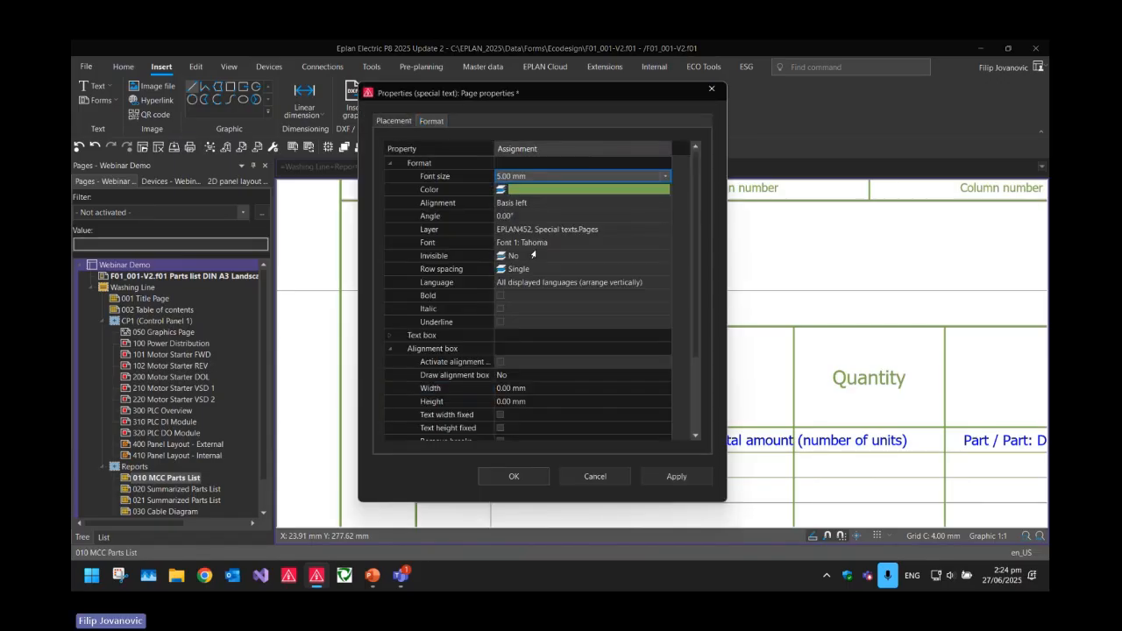
click(517, 475)
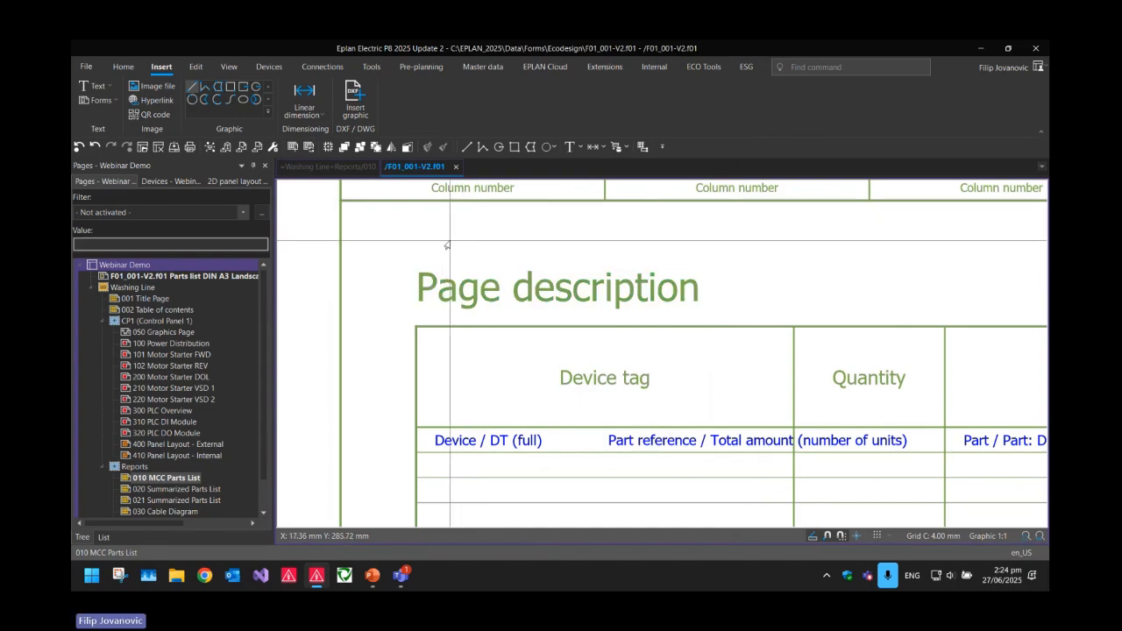
- Change the Type number column heading to "ERP number"
scroll(447, 246, down, 2)
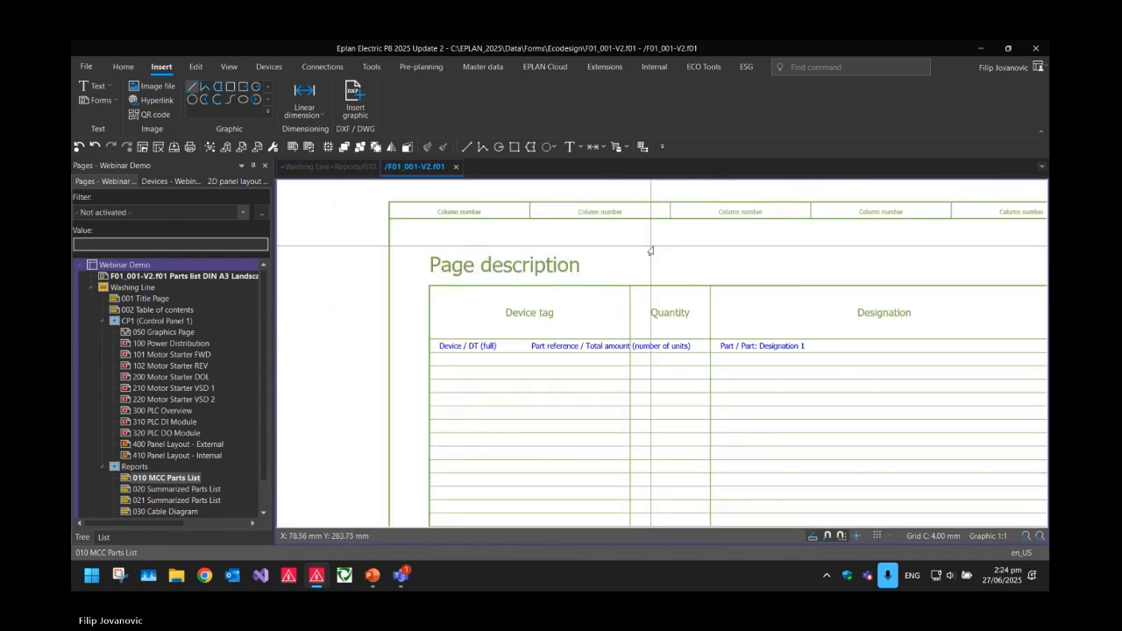
scroll(634, 288, down, 3)
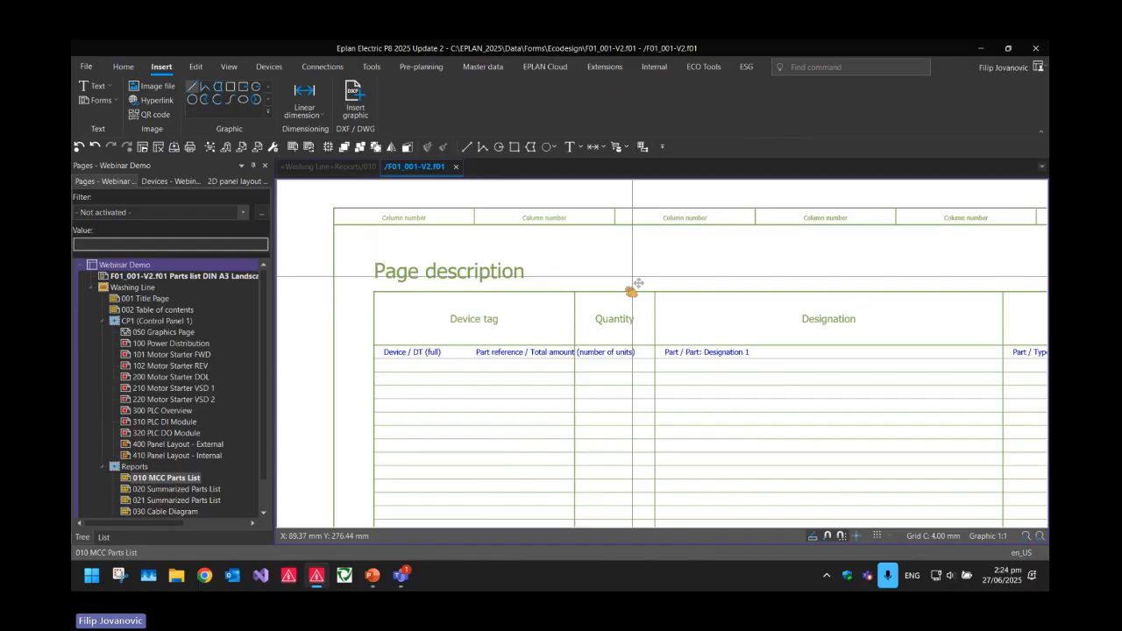
middle_drag(721, 318, 563, 300)
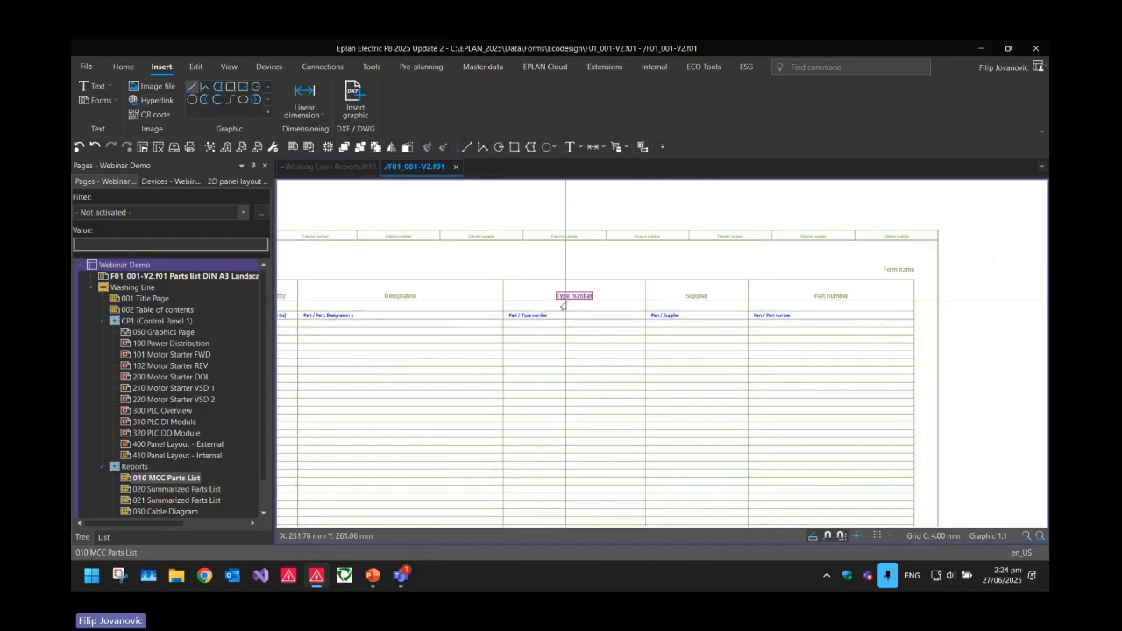
scroll(524, 321, up, 3)
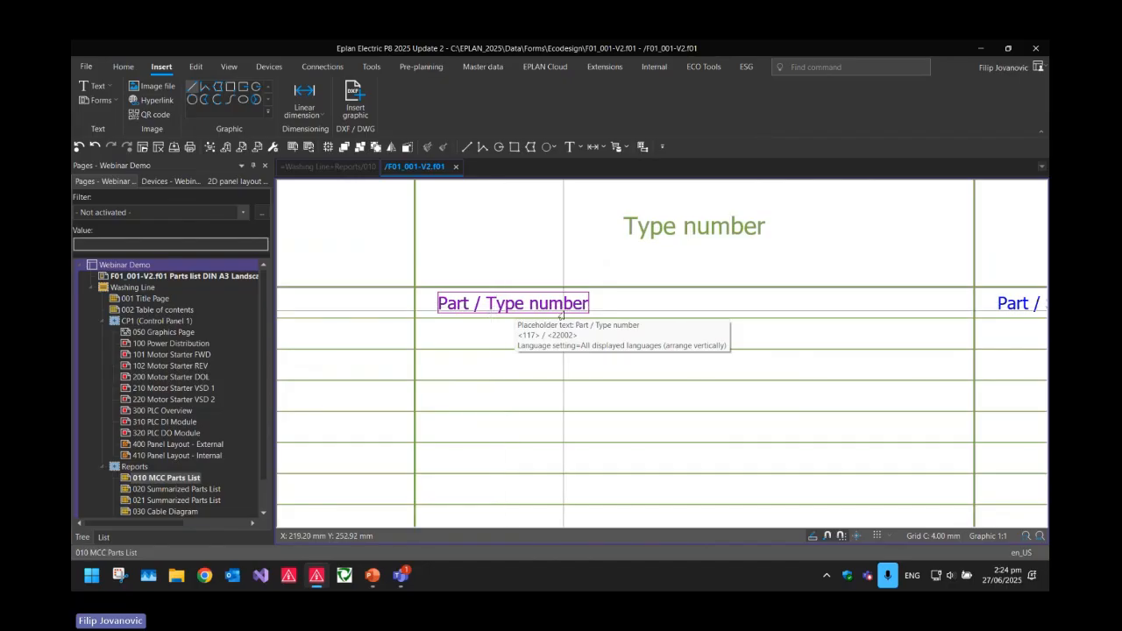
scroll(514, 313, down, 1)
scroll(515, 312, down, 2)
middle_drag(716, 341, 518, 336)
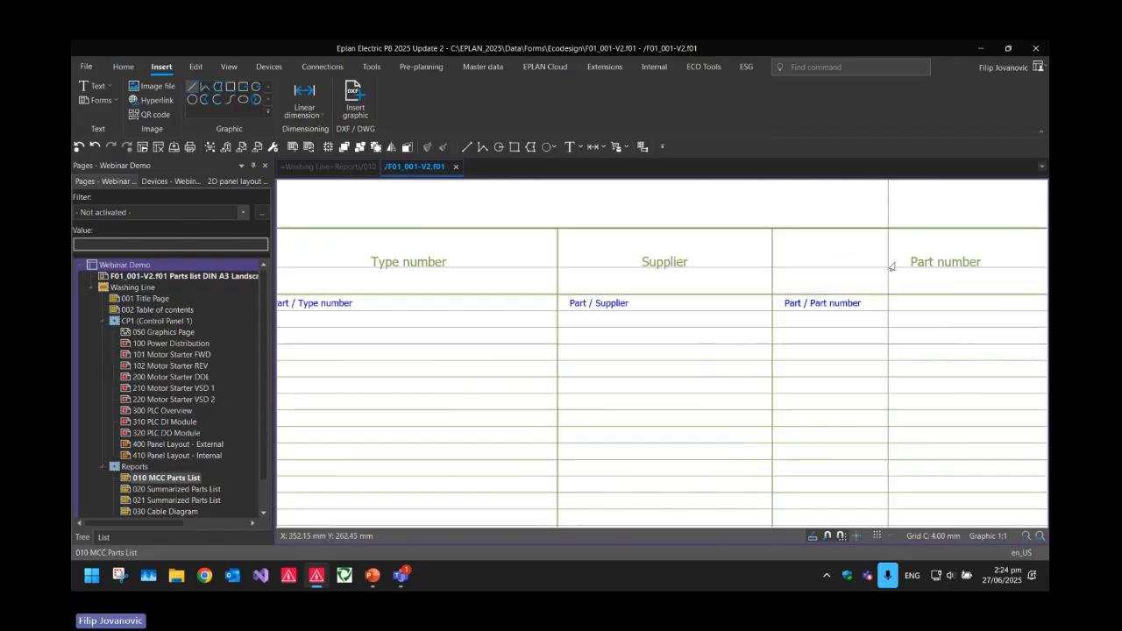
middle_drag(316, 270, 452, 263)
double_click(544, 254)
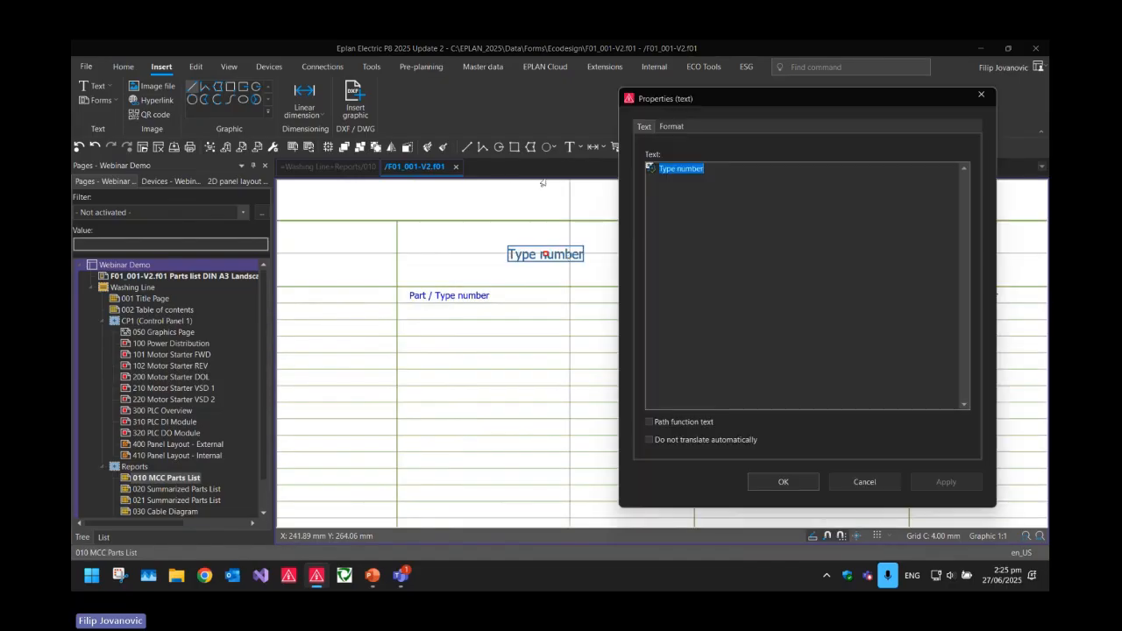
key(Delete)
key(Delete)
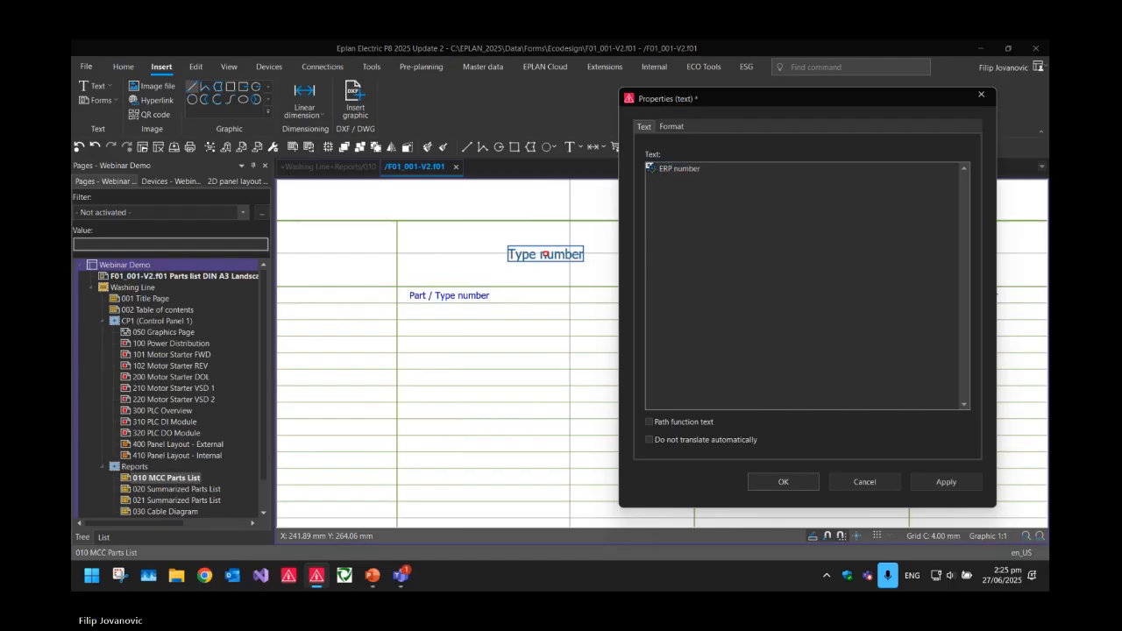
key(Return)
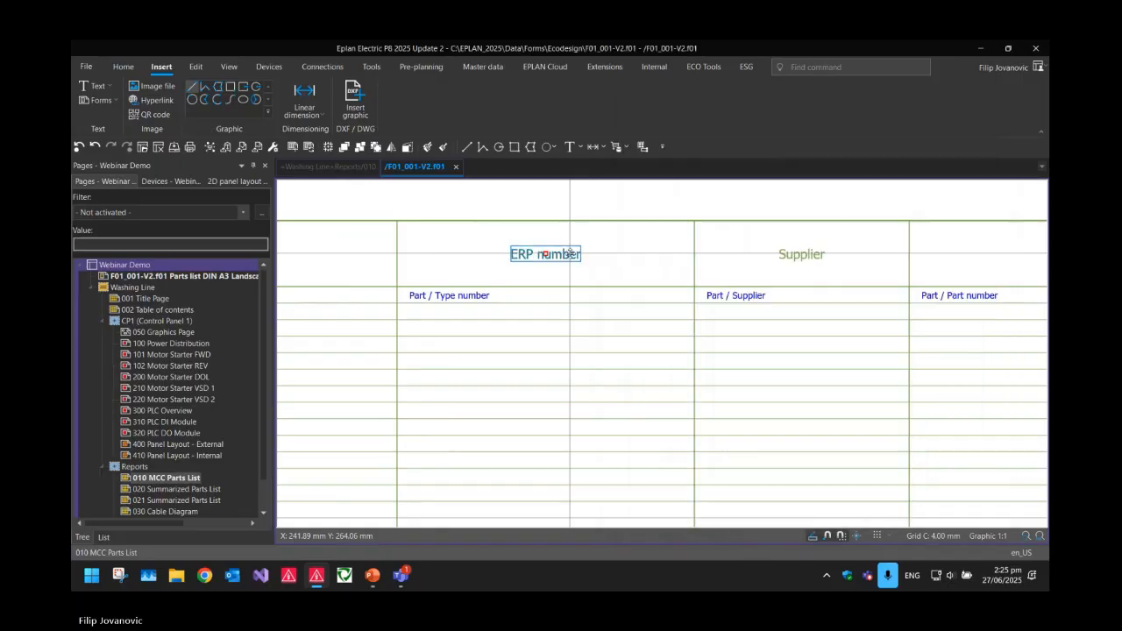
click(624, 256)
scroll(561, 272, up, 3)
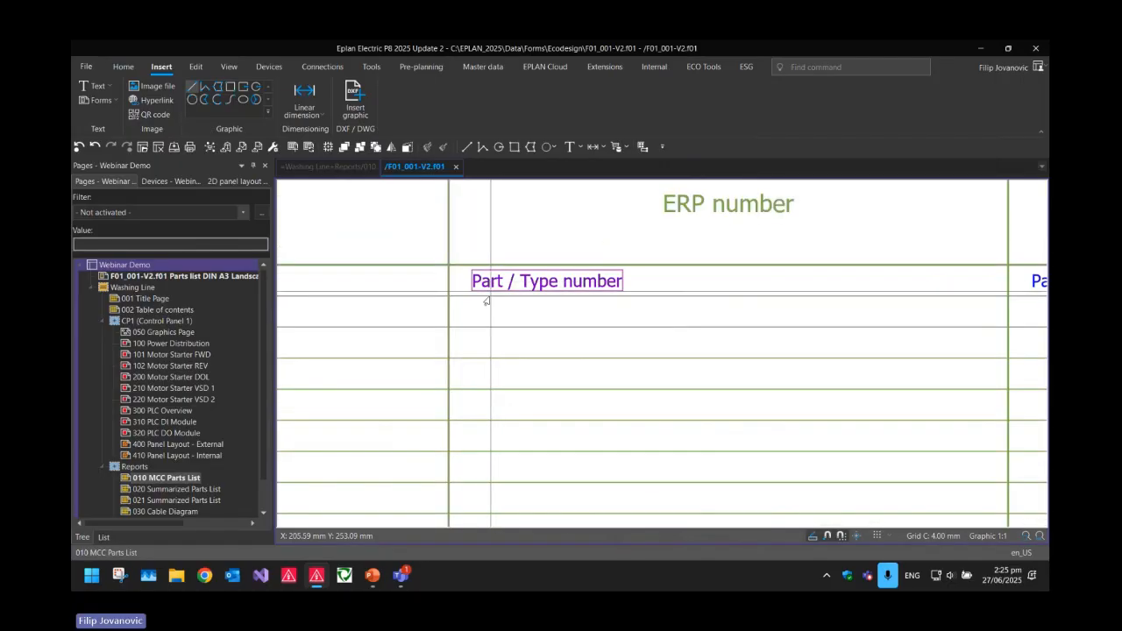
scroll(690, 298, down, 2)
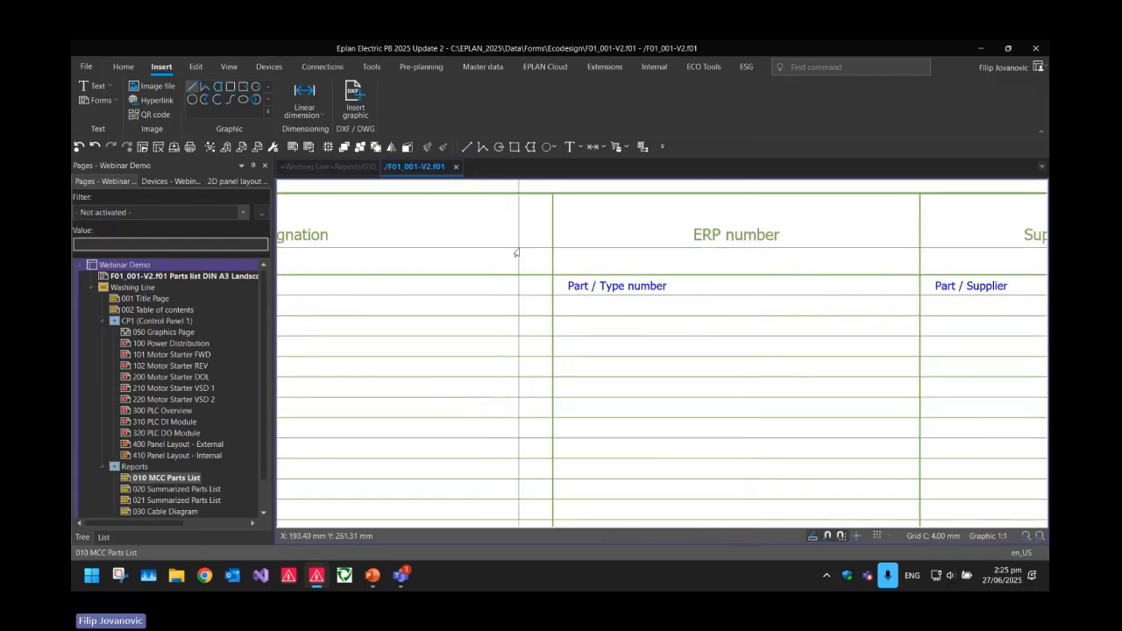
click(96, 101)
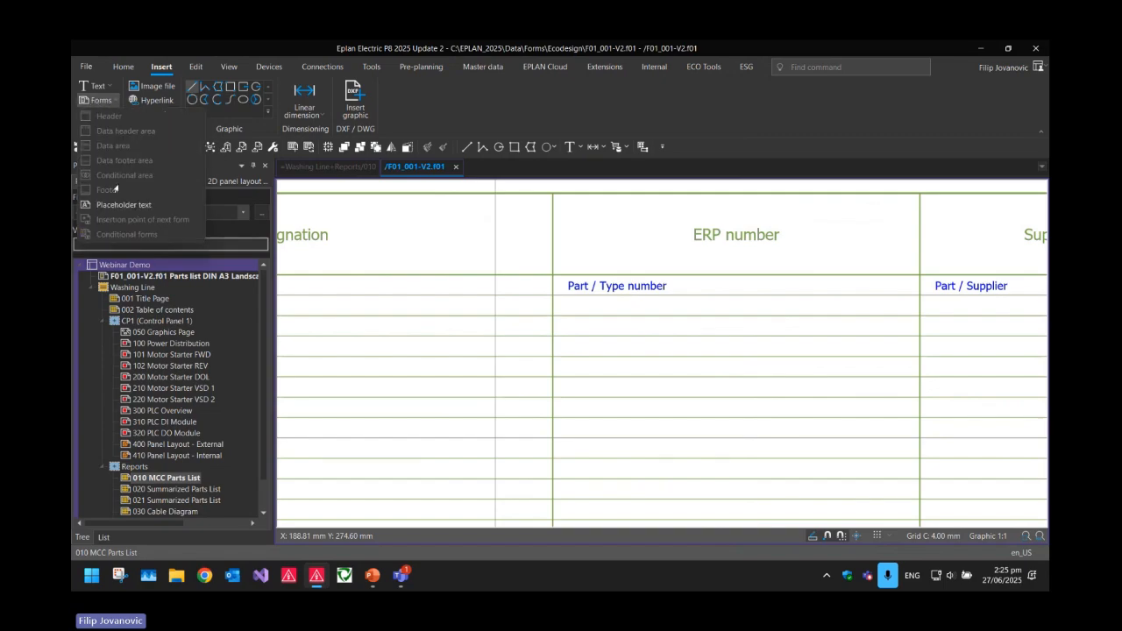
mouse_move(118, 206)
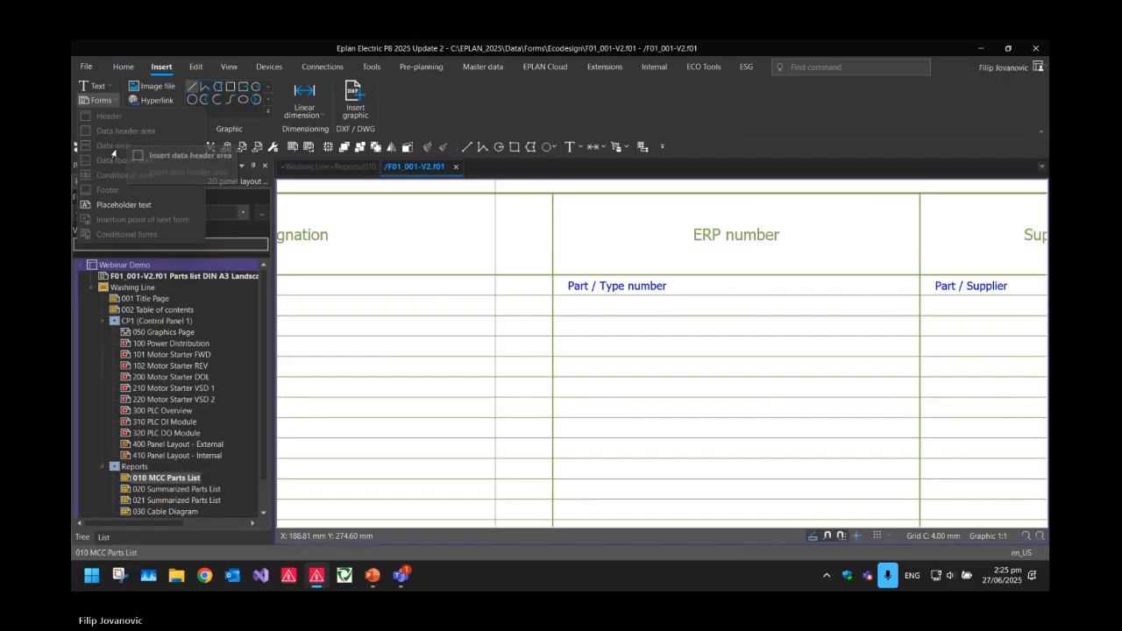
mouse_move(107, 149)
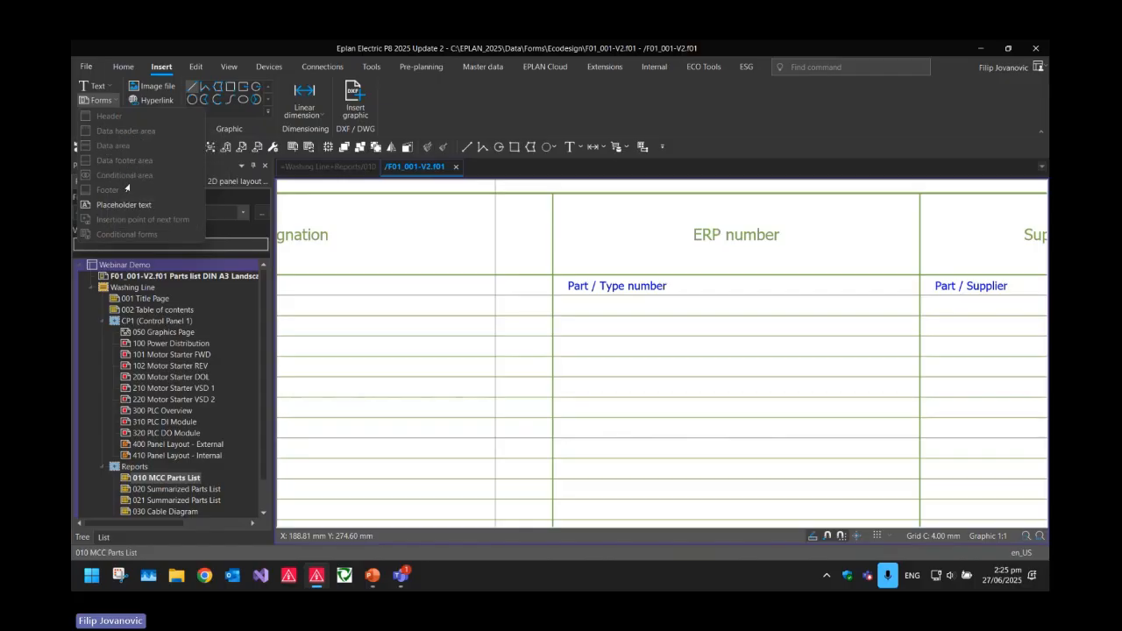
click(519, 232)
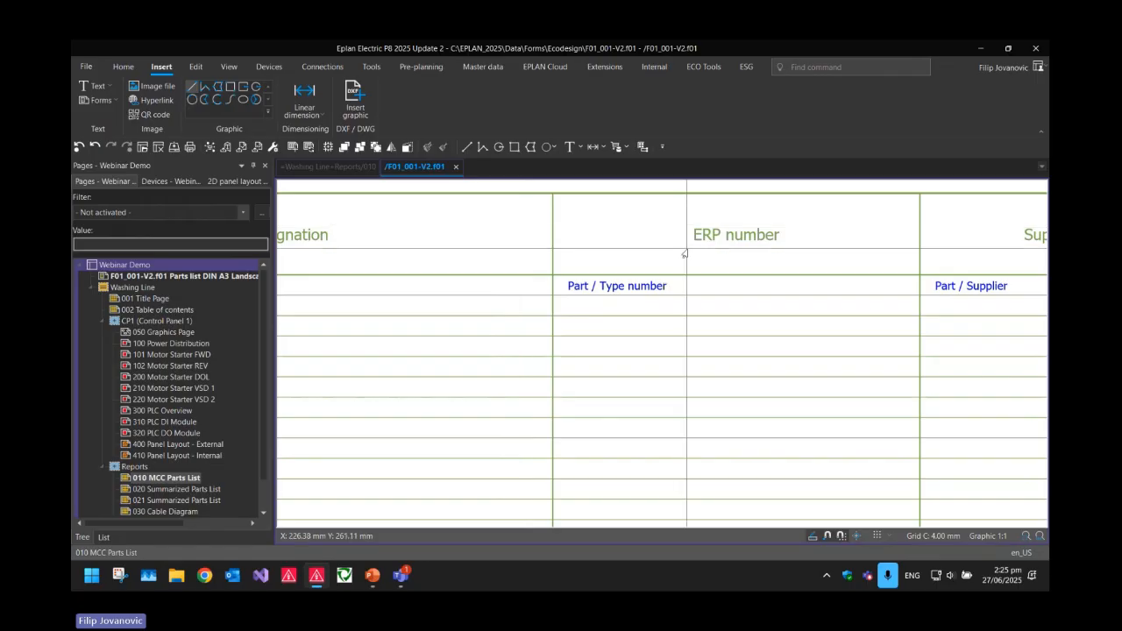
- Assign the Part / ERP number property to the placeholder text under the ERP number heading
scroll(609, 281, up, 2)
scroll(605, 307, down, 2)
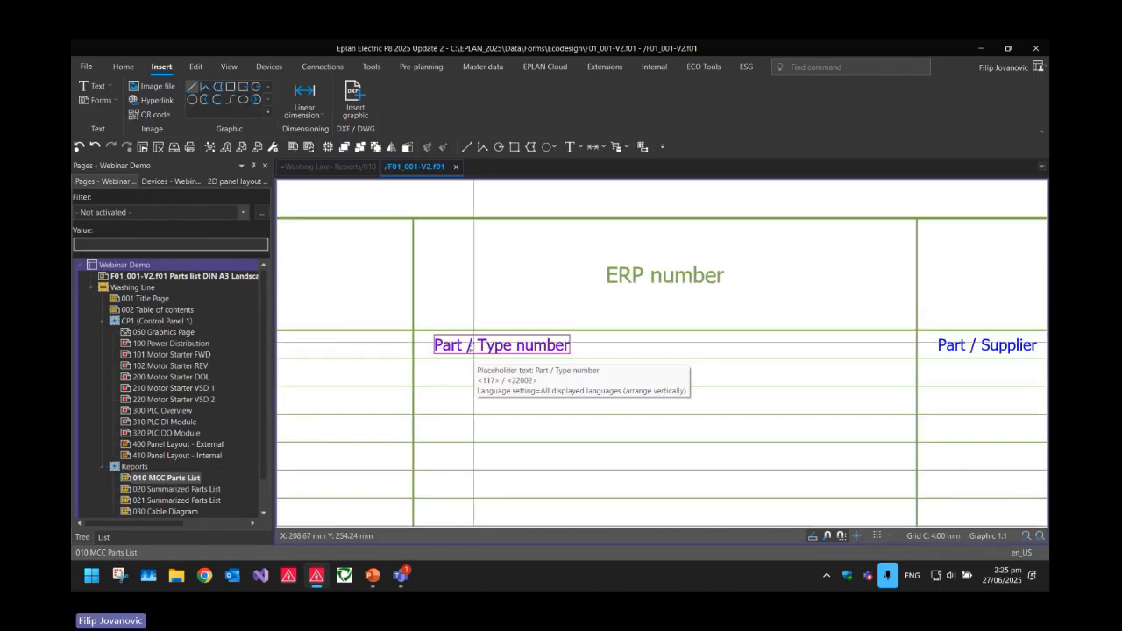
double_click(469, 349)
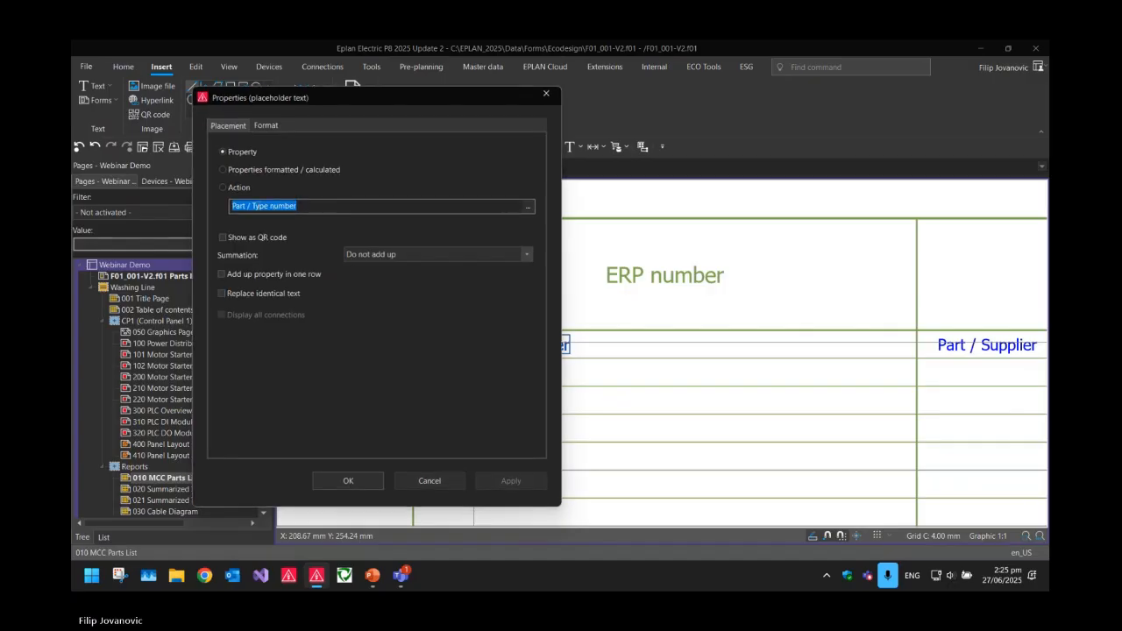
click(525, 206)
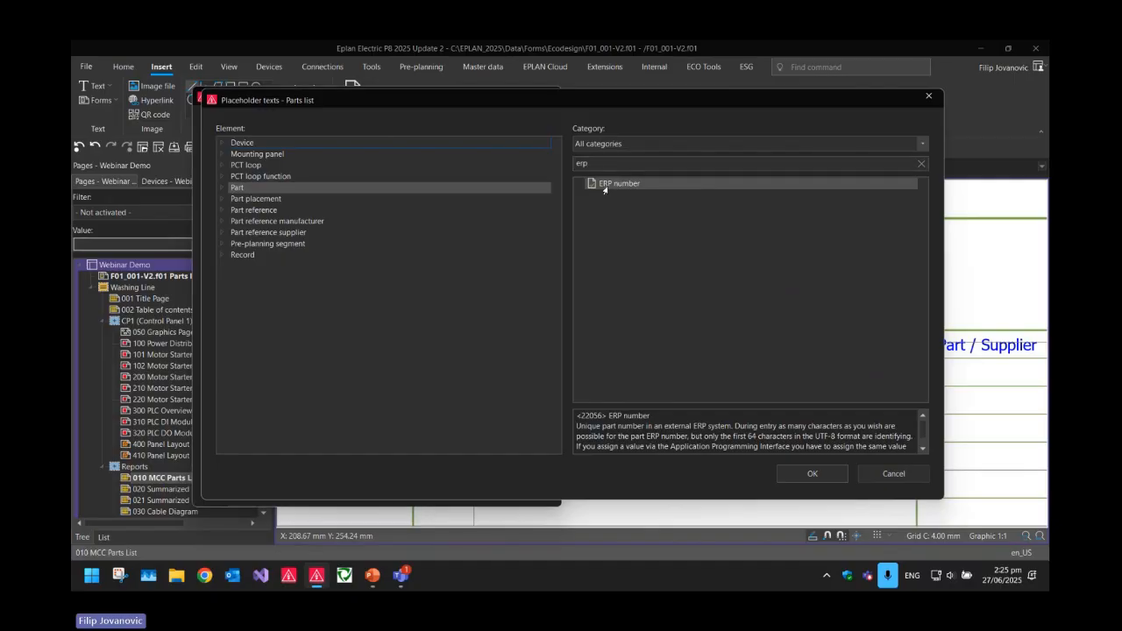
double_click(604, 186)
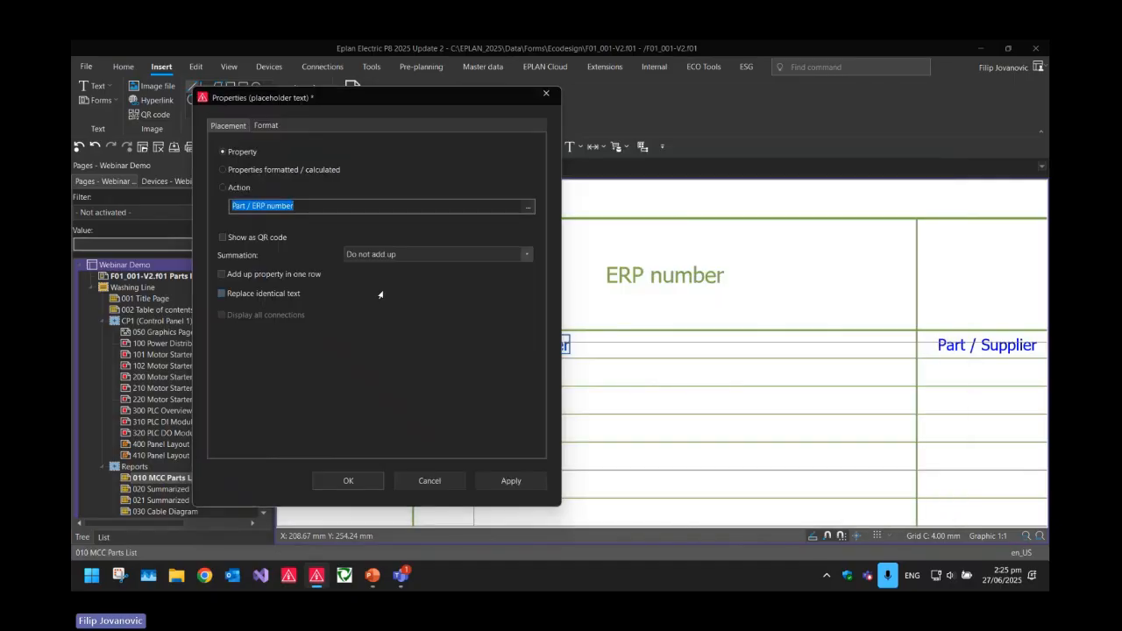
click(348, 481)
scroll(534, 283, down, 2)
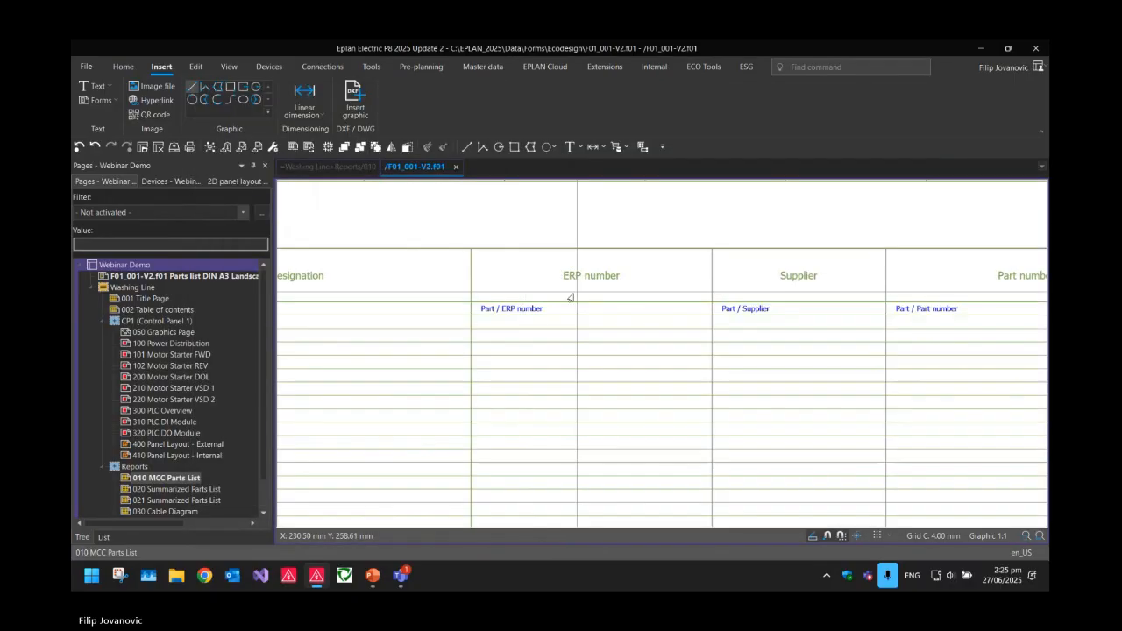
- Narrow the Device tag column by shifting the column lines, headings and placeholders from Quantity onward to the left
scroll(613, 270, down, 2)
scroll(613, 270, up, 2)
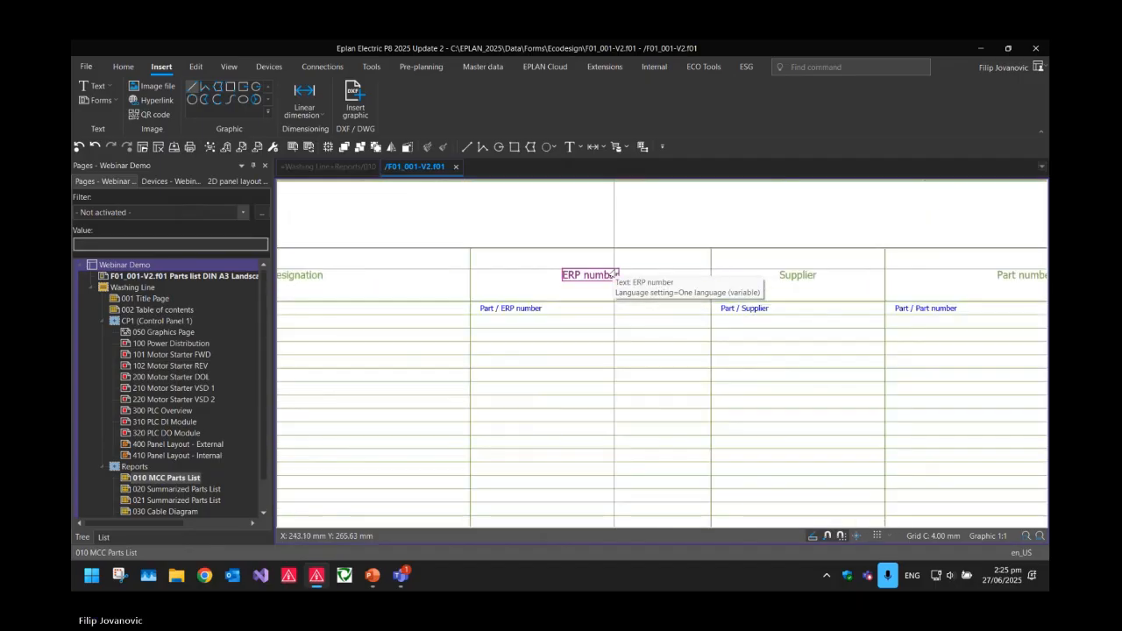
scroll(616, 274, up, 3)
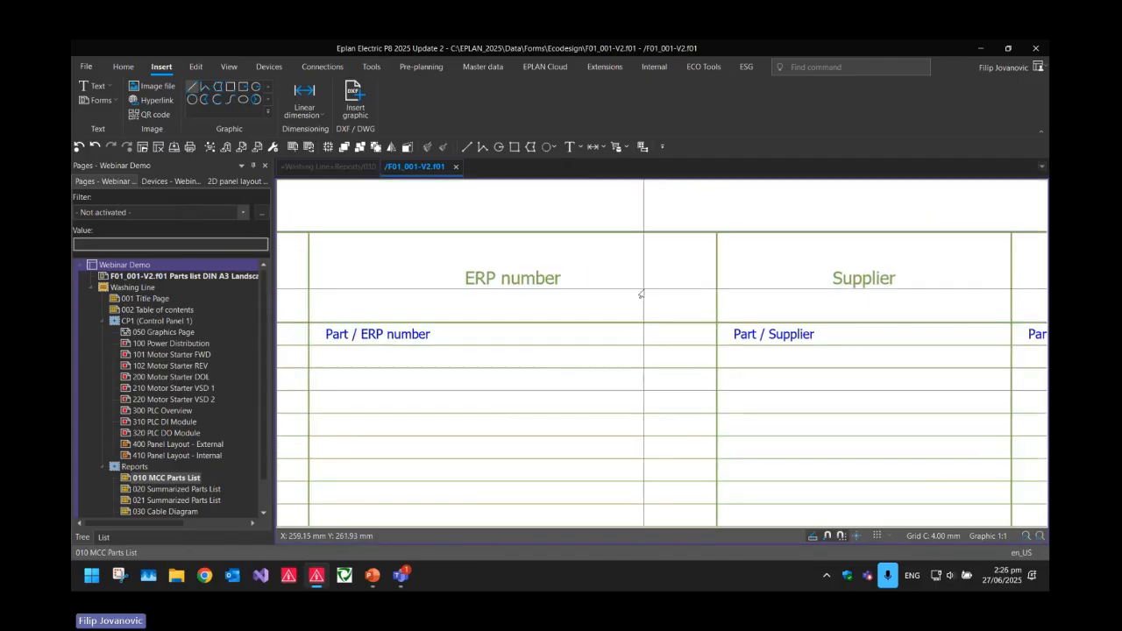
click(716, 291)
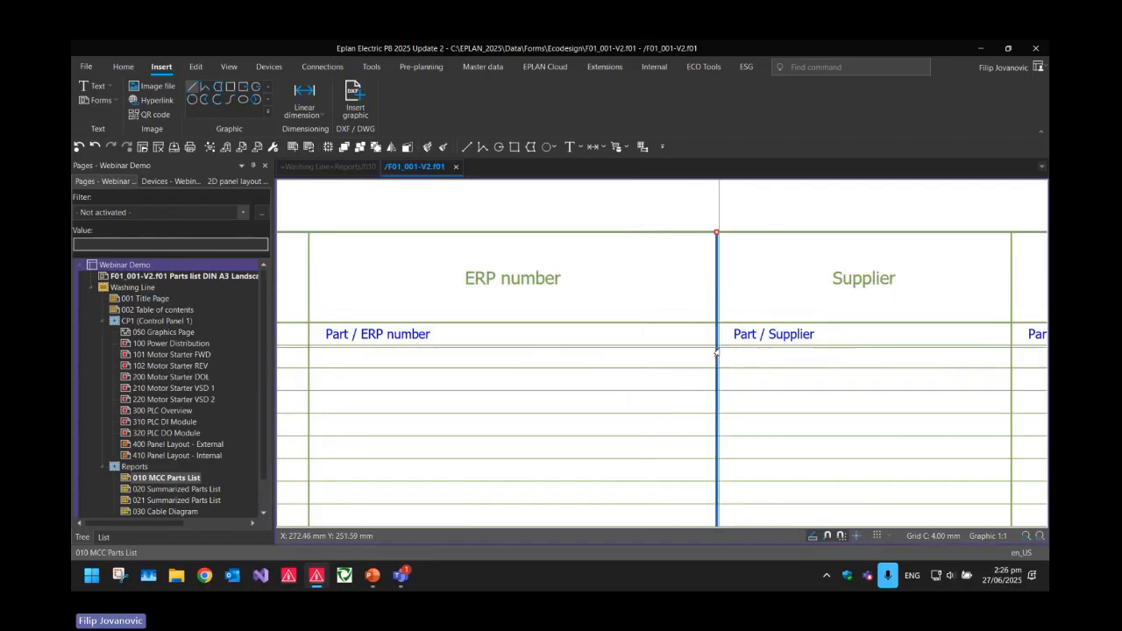
scroll(757, 285, down, 4)
scroll(406, 277, up, 2)
drag(439, 206, 513, 339)
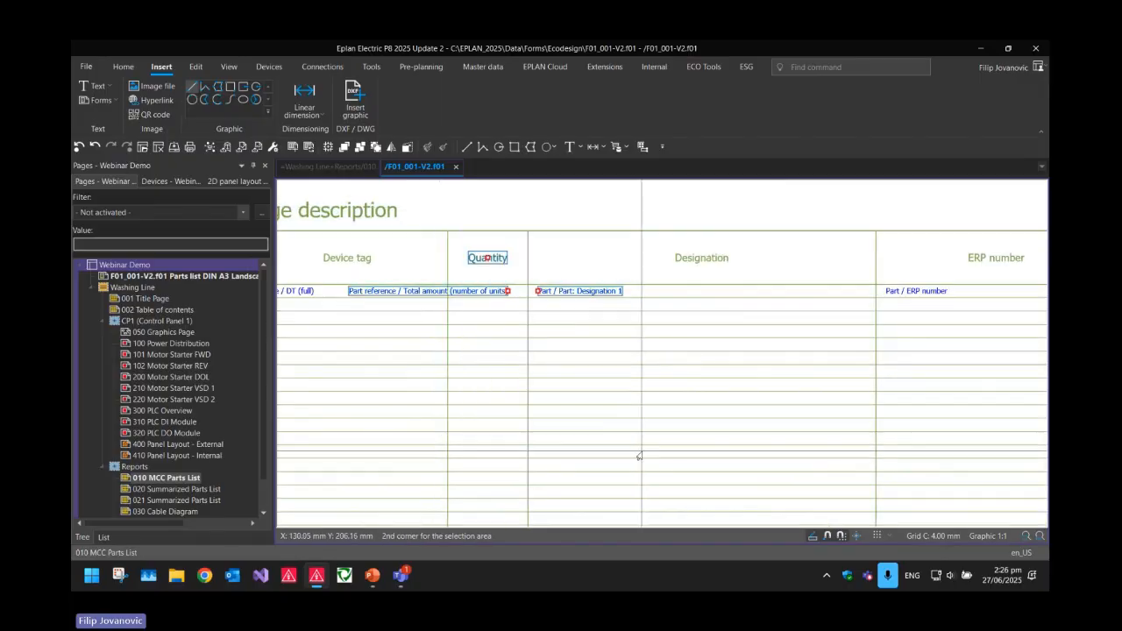
scroll(530, 263, down, 4)
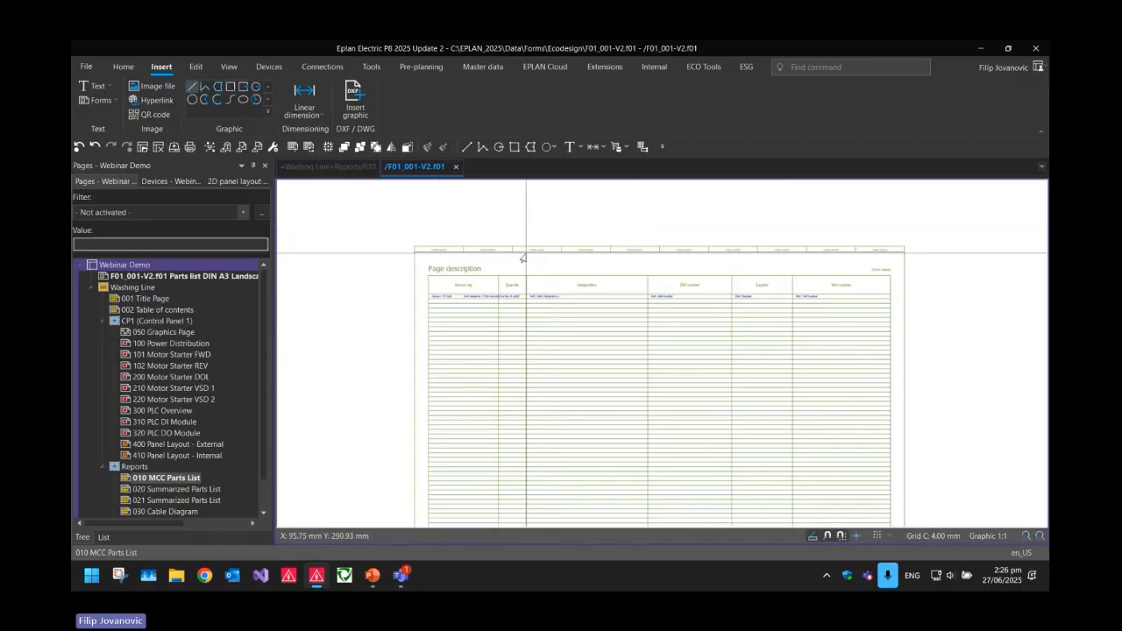
scroll(502, 254, down, 3)
drag(495, 209, 797, 496)
scroll(545, 314, up, 5)
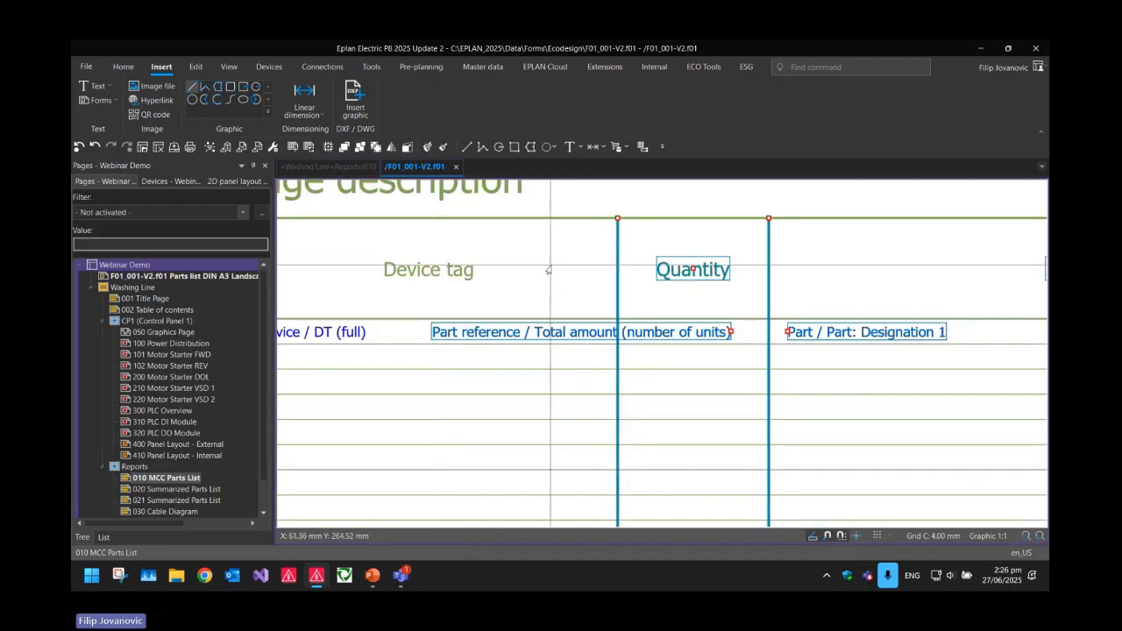
drag(609, 255, 471, 267)
- Move the Device tag heading left so it is centred in the narrowed column
scroll(545, 270, down, 2)
click(437, 271)
scroll(504, 268, up, 2)
click(521, 273)
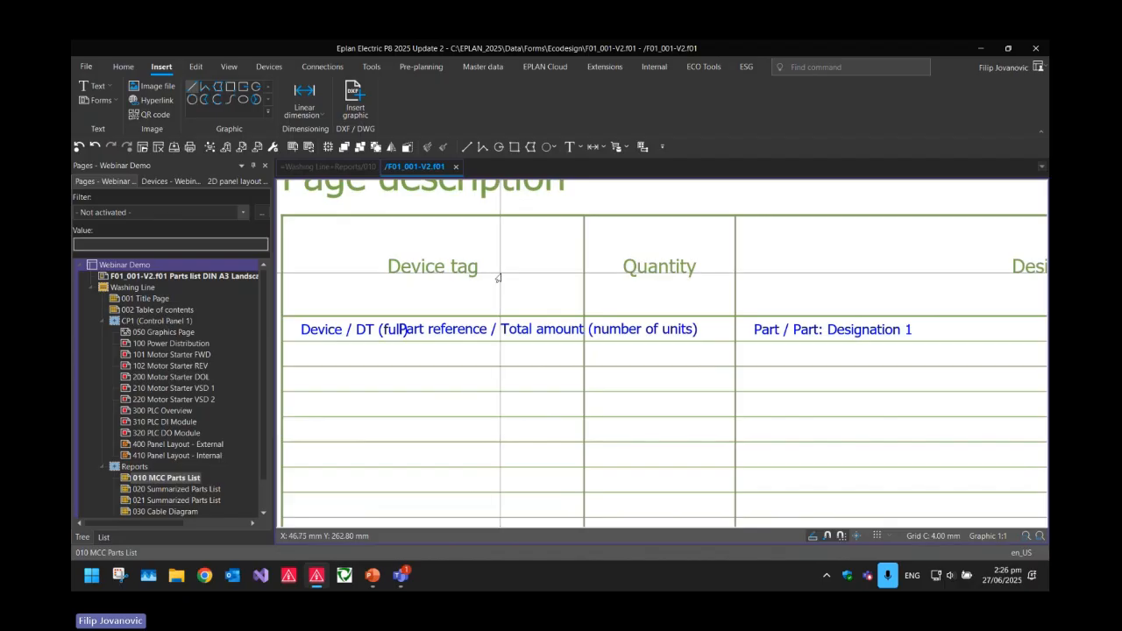
- Shift the Part reference / Total amount (number of units) placeholder slightly left so its end sits beneath the Quantity heading
scroll(500, 275, down, 2)
middle_drag(664, 355, 560, 351)
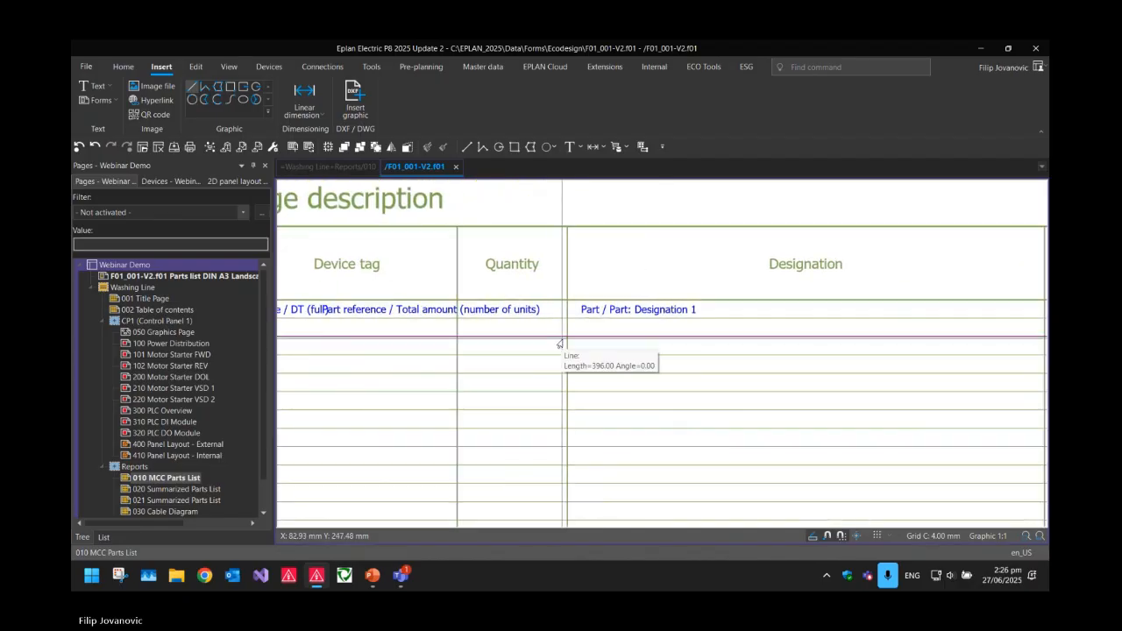
middle_drag(528, 346, 595, 341)
scroll(595, 340, up, 2)
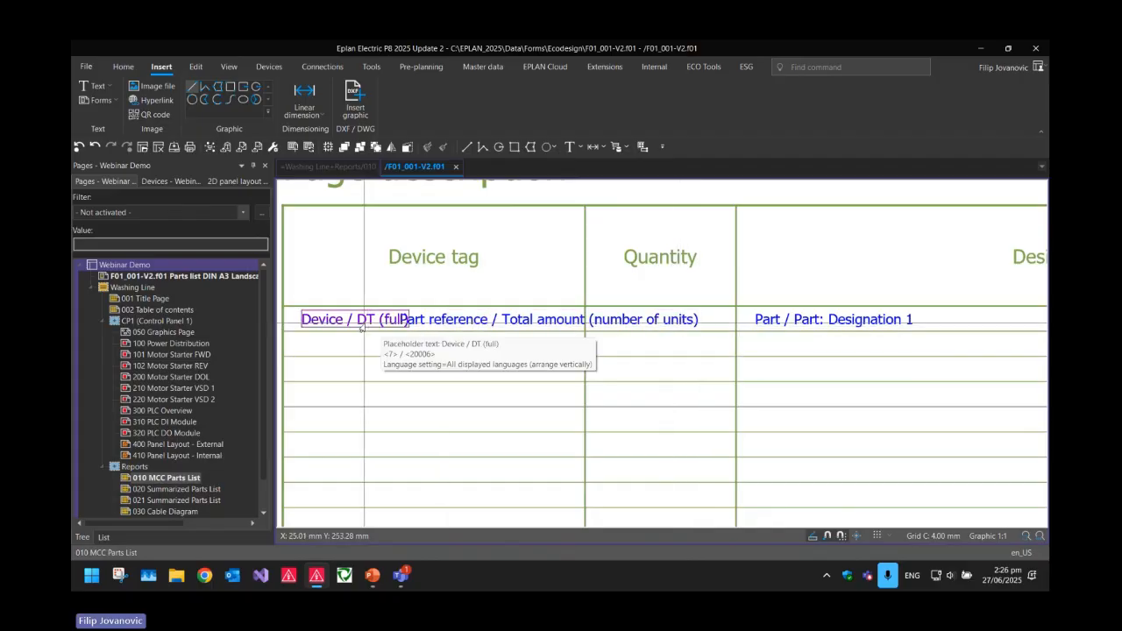
scroll(494, 323, up, 2)
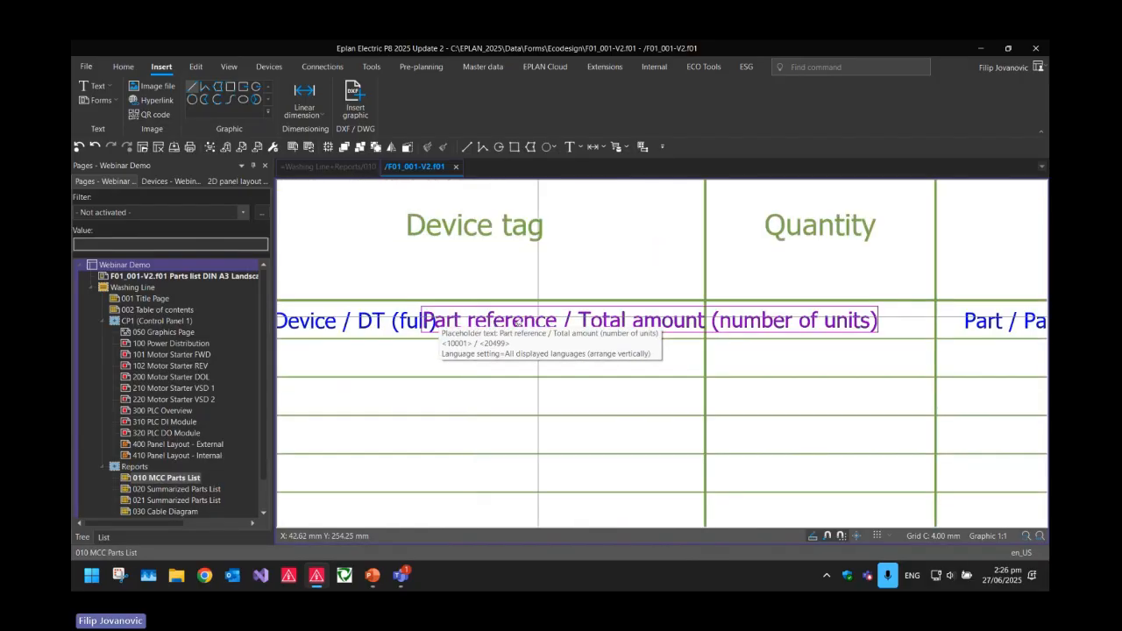
scroll(487, 350, down, 2)
scroll(479, 401, up, 1)
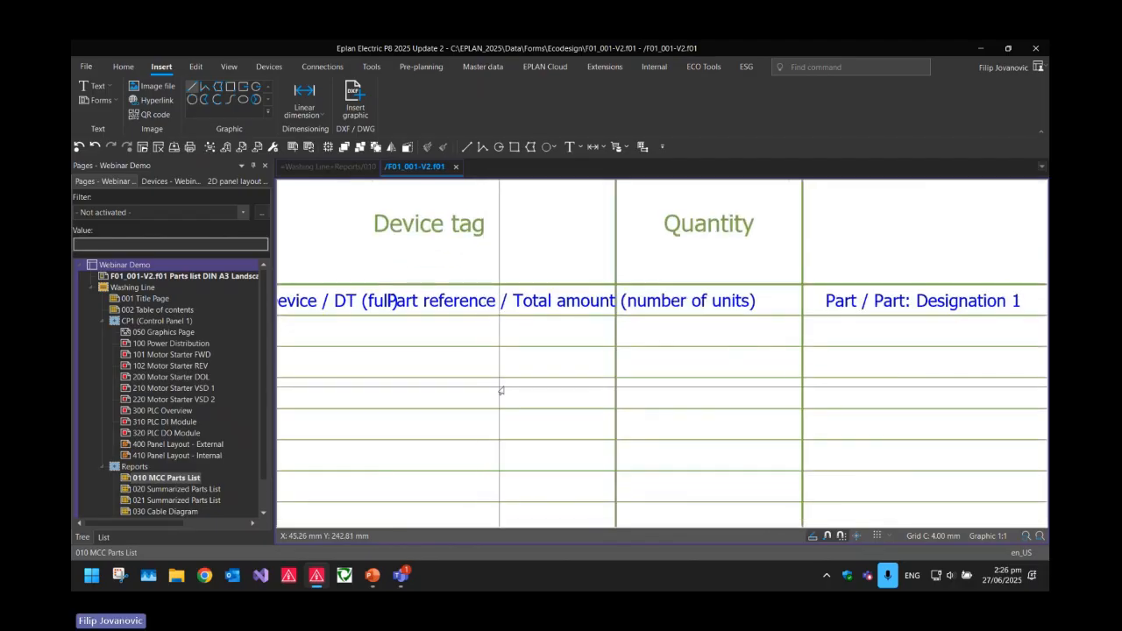
mouse_move(719, 306)
mouse_down()
mouse_move(702, 303)
mouse_move(726, 306)
mouse_move(714, 303)
mouse_up()
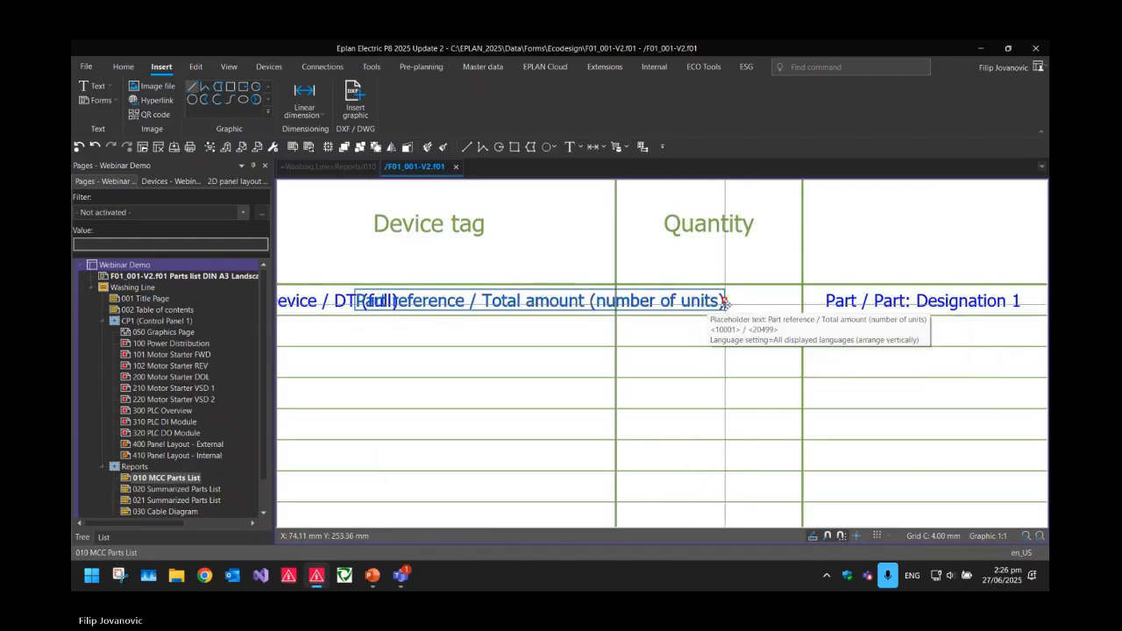
click(556, 337)
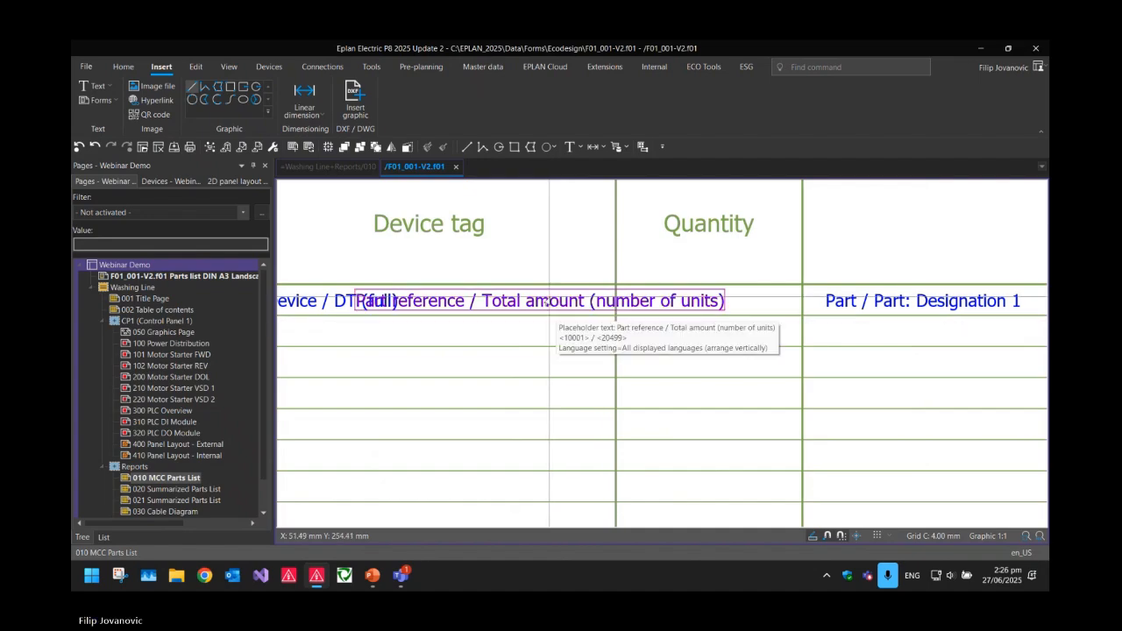
- Activate the alignment box with fixed text width for the Part reference / Total amount (number of units) placeholder
double_click(545, 302)
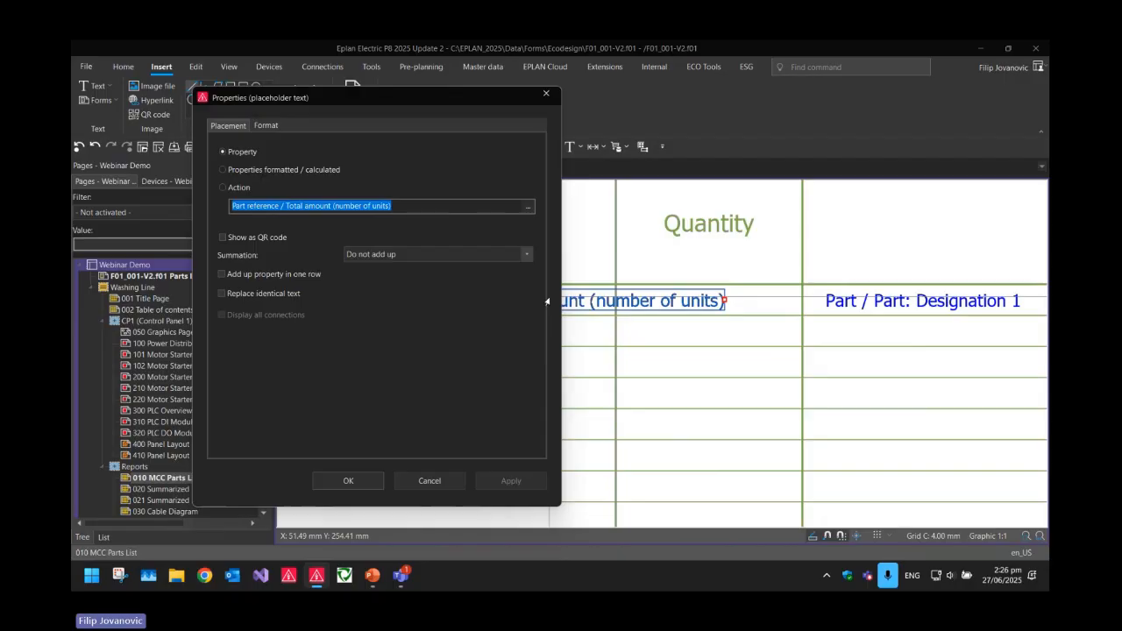
click(265, 125)
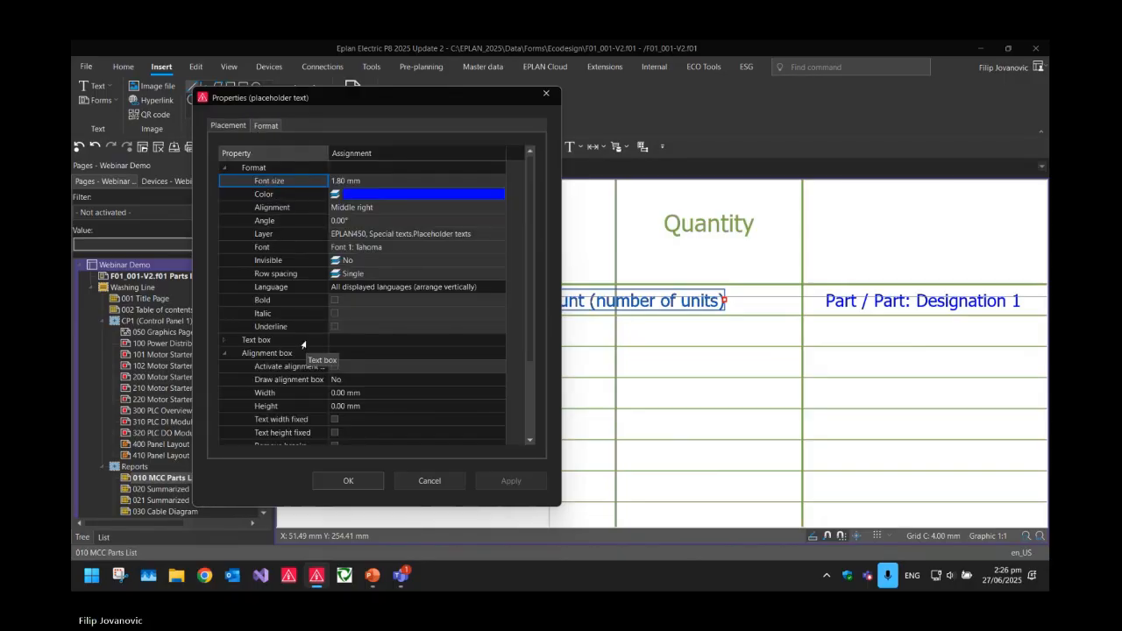
click(327, 367)
click(327, 368)
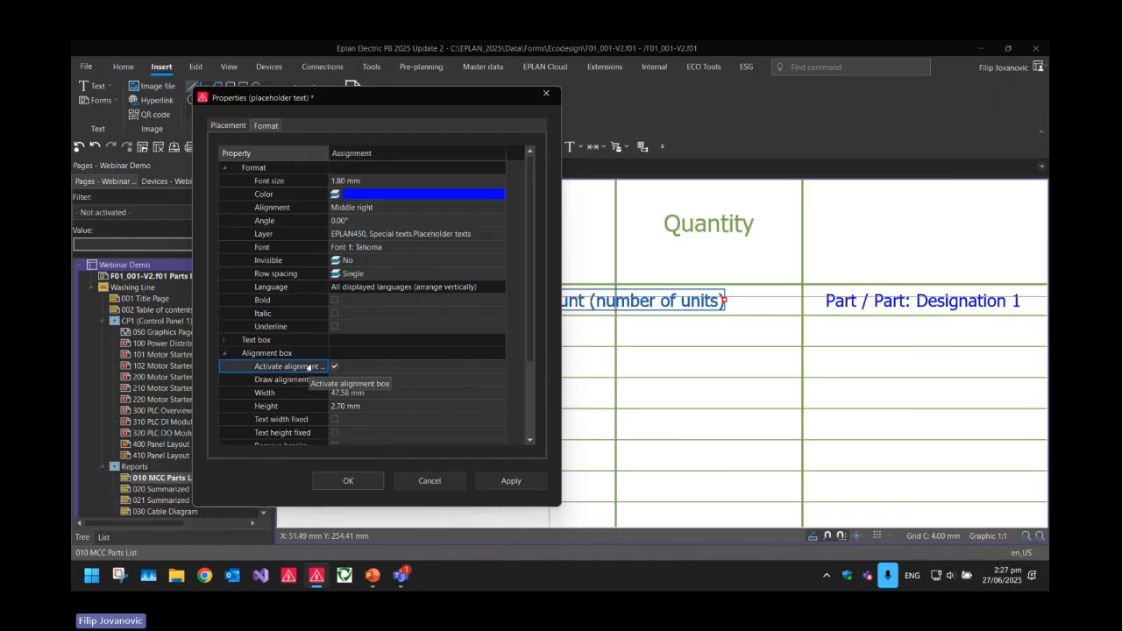
scroll(359, 364, down, 1)
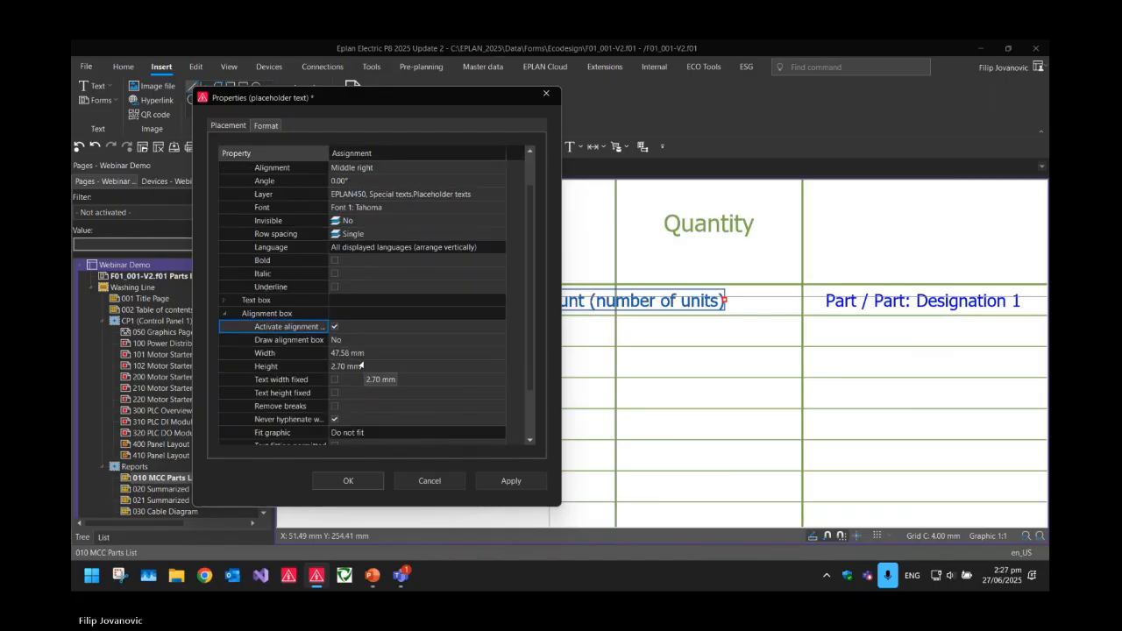
click(334, 381)
click(372, 476)
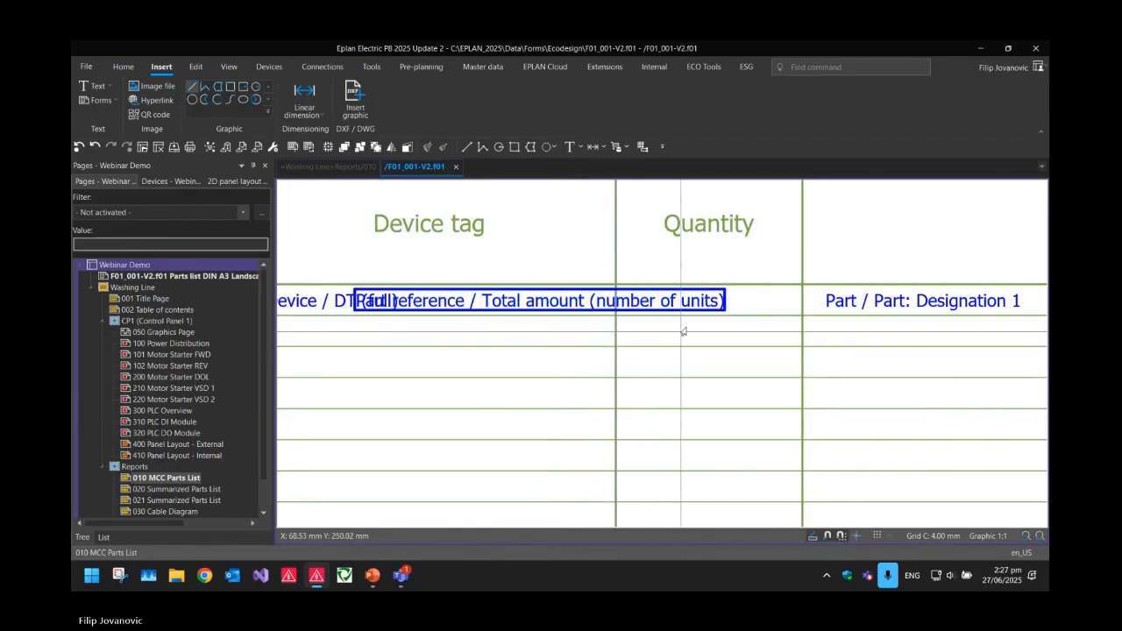
- Narrow the quantity placeholder's alignment box from its left edge so it fits inside the Quantity column
click(590, 302)
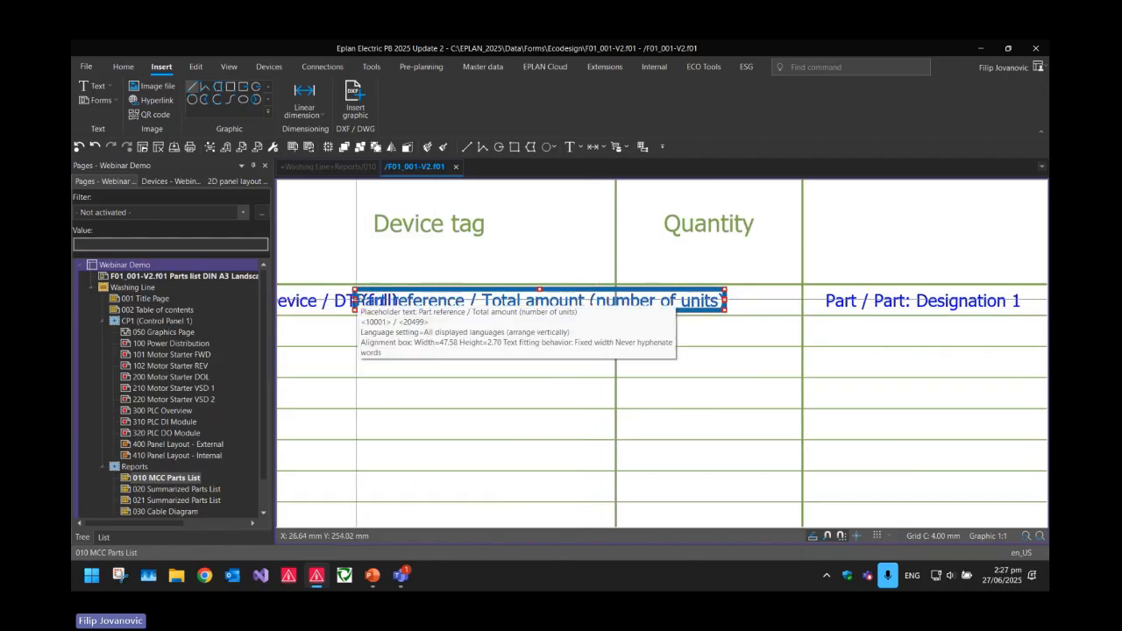
click(590, 303)
click(615, 301)
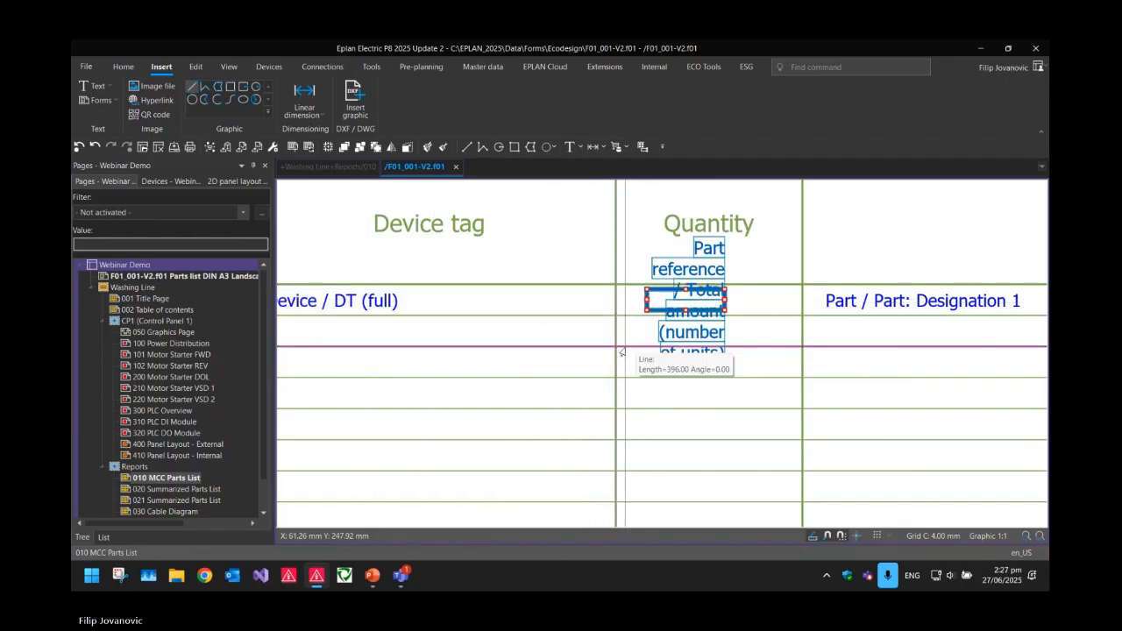
scroll(571, 334, down, 3)
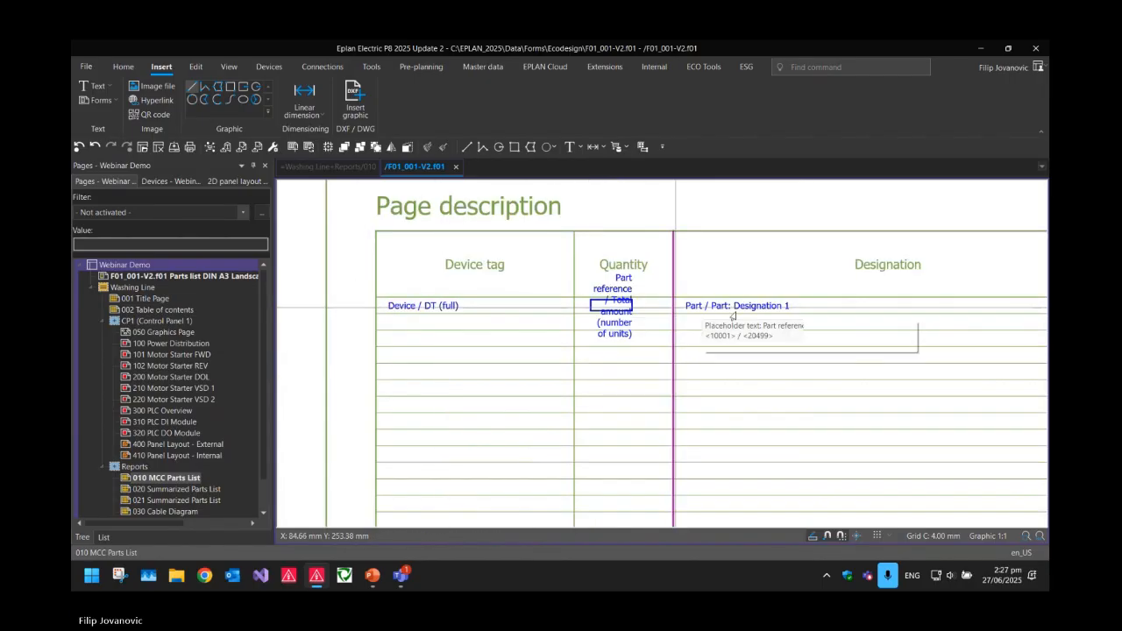
- Check how the placeholder texts fit beneath their column headings across the parts list form
scroll(554, 324, up, 3)
scroll(554, 324, down, 3)
scroll(532, 321, up, 3)
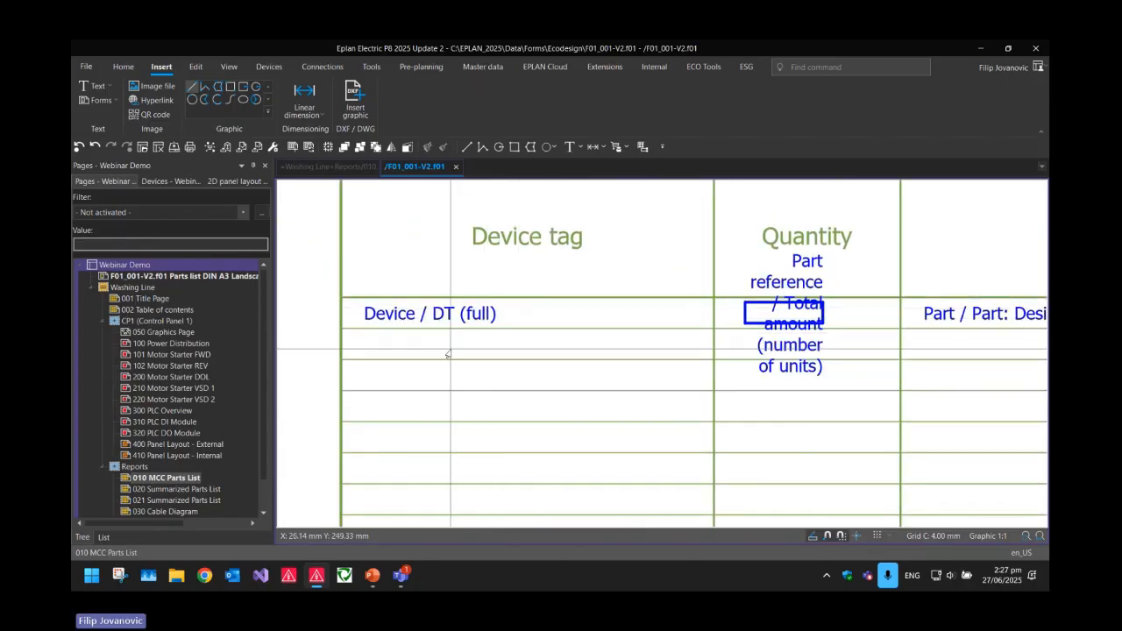
middle_drag(571, 328, 554, 334)
scroll(561, 348, down, 3)
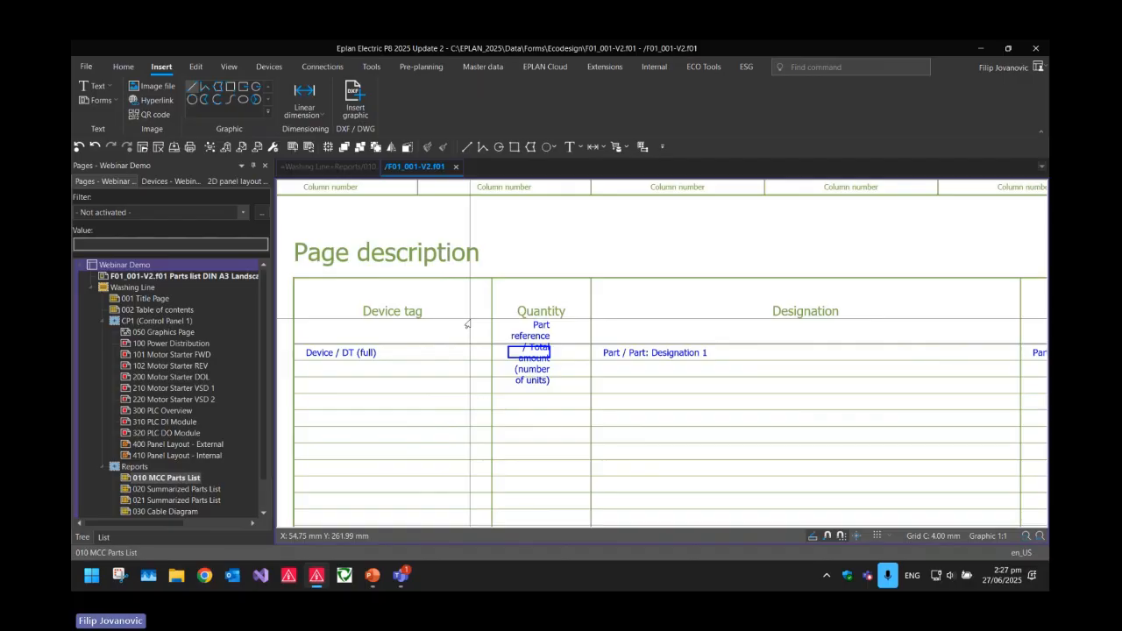
scroll(469, 322, down, 1)
scroll(512, 261, down, 1)
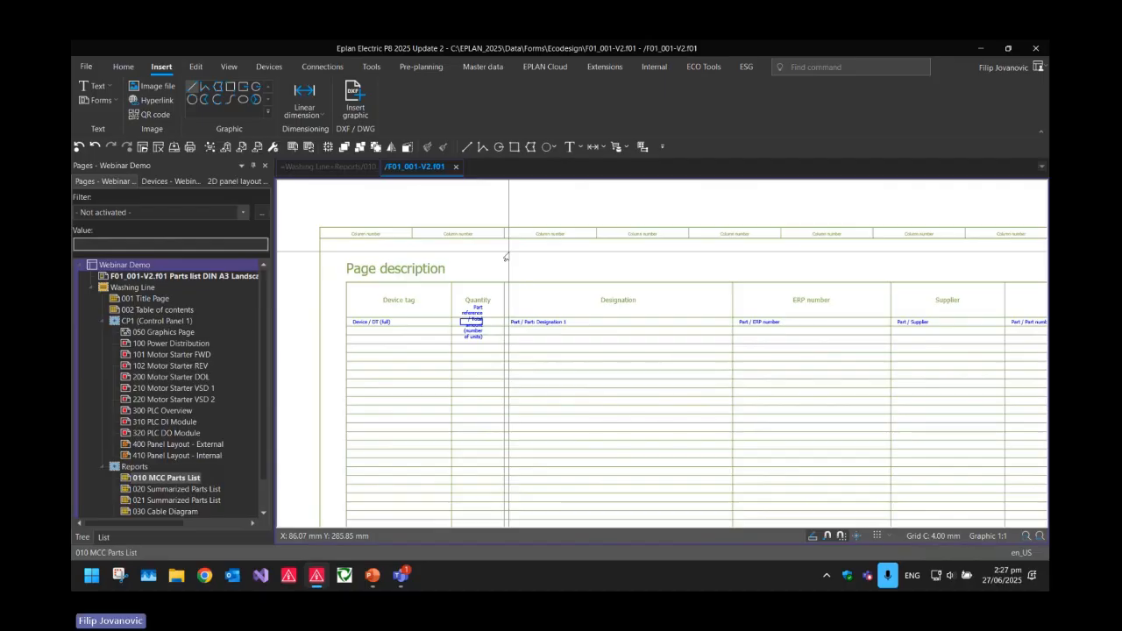
scroll(464, 276, down, 2)
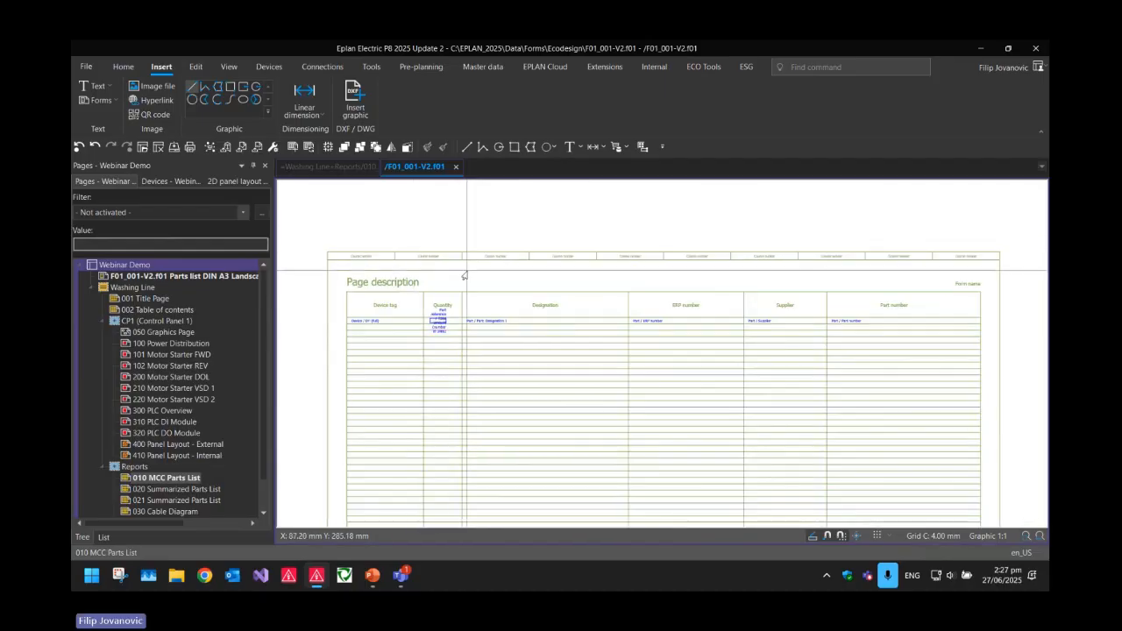
- Close the edited parts list form and delete all Reports pages from the Washing Line structure
click(456, 166)
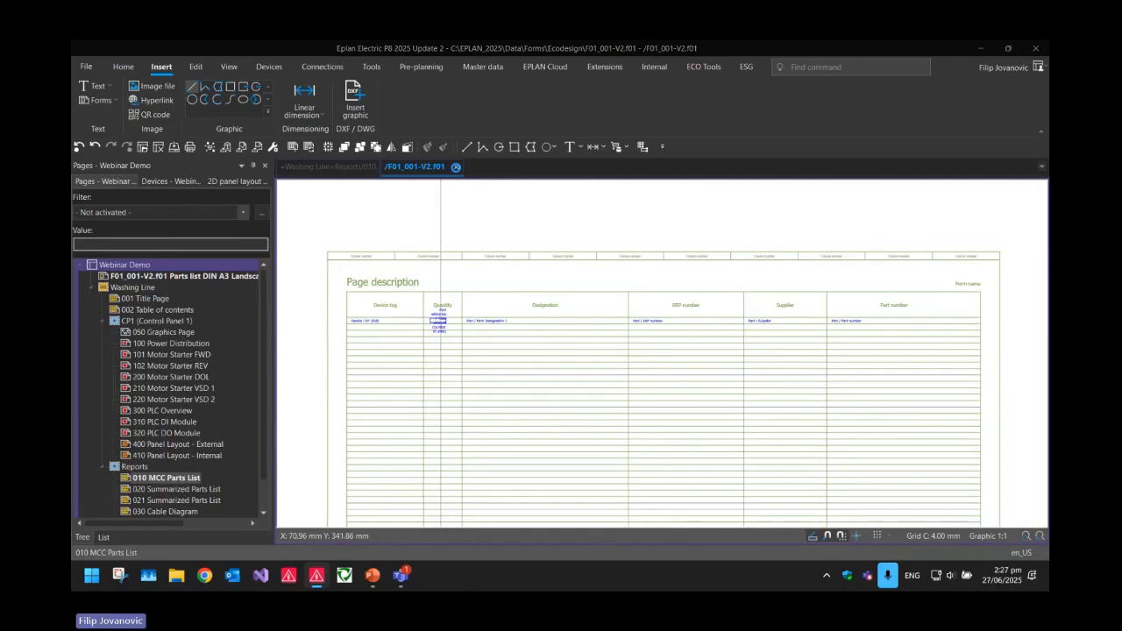
scroll(458, 277, down, 1)
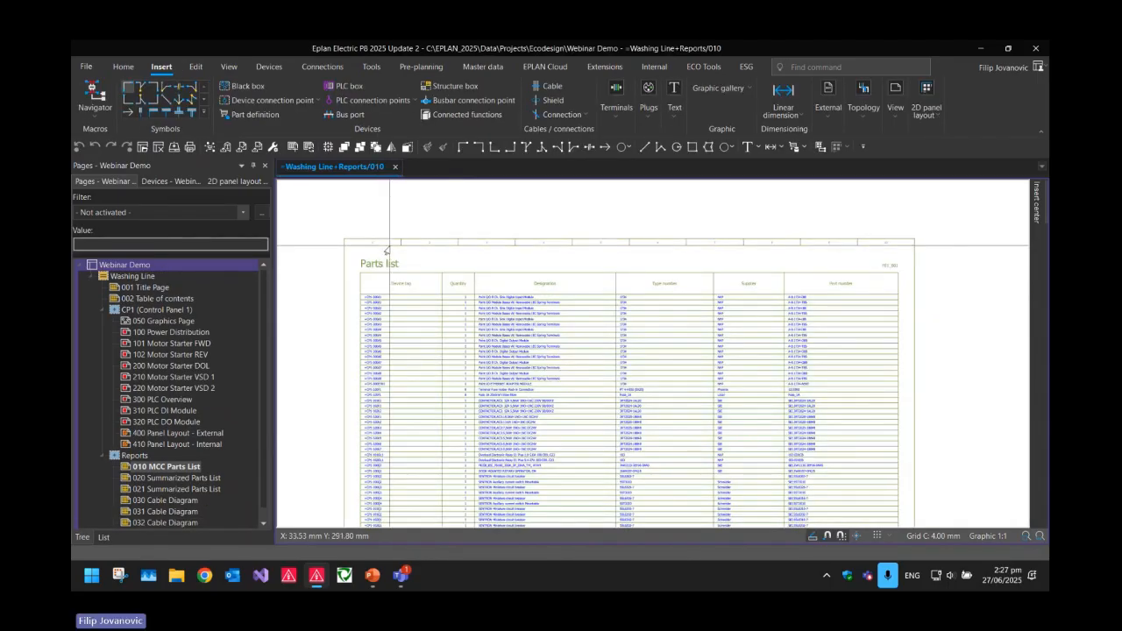
scroll(189, 409, down, 1)
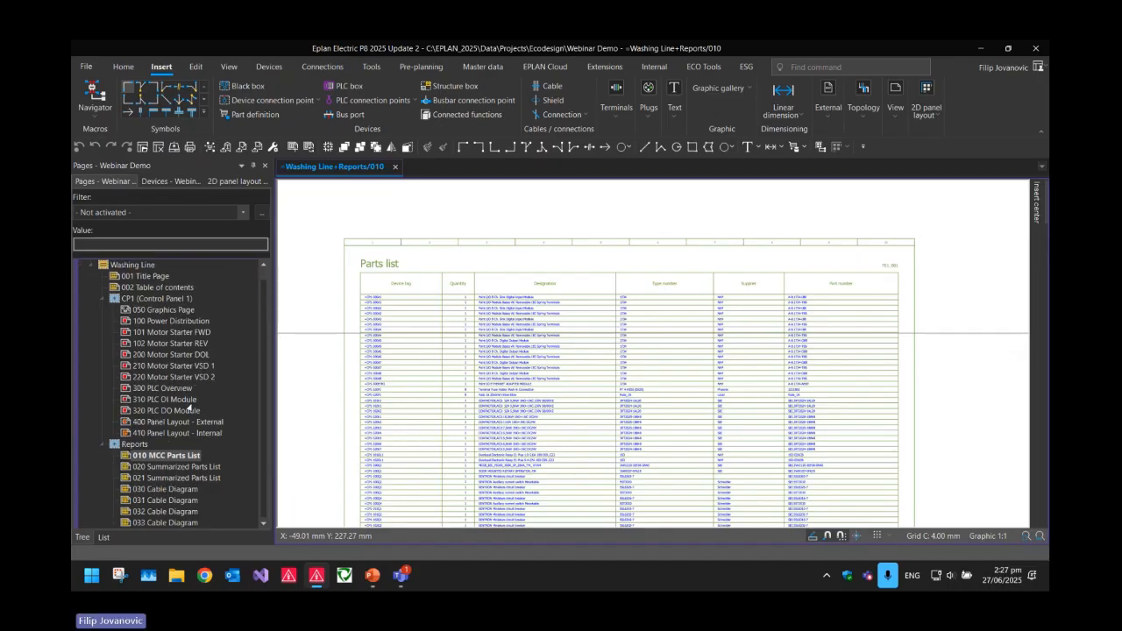
click(130, 446)
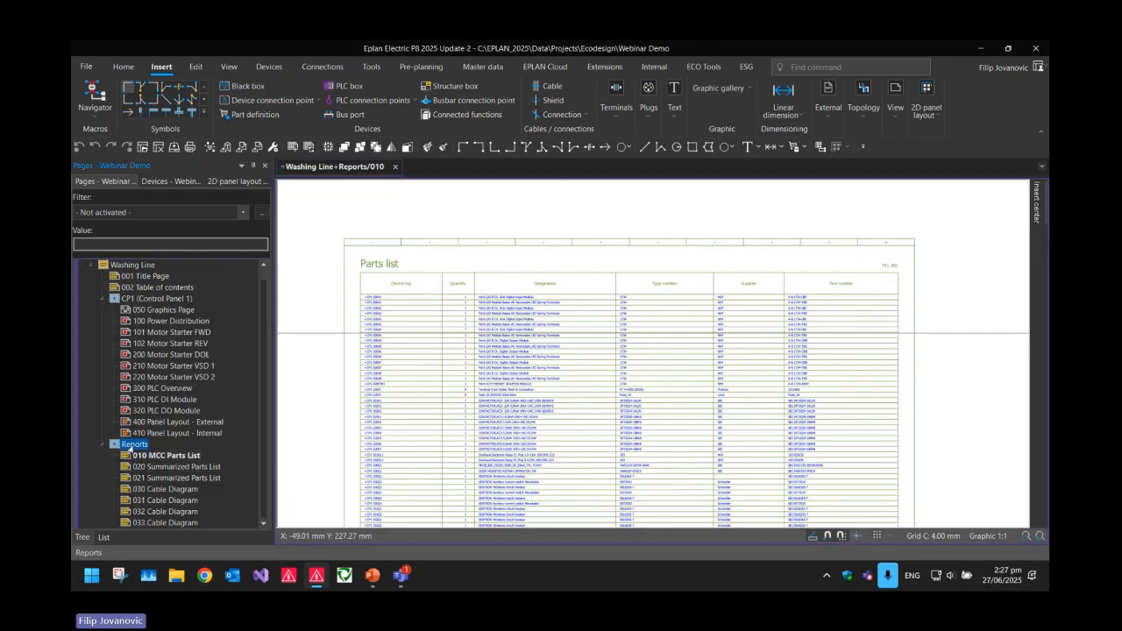
key(Delete)
click(507, 321)
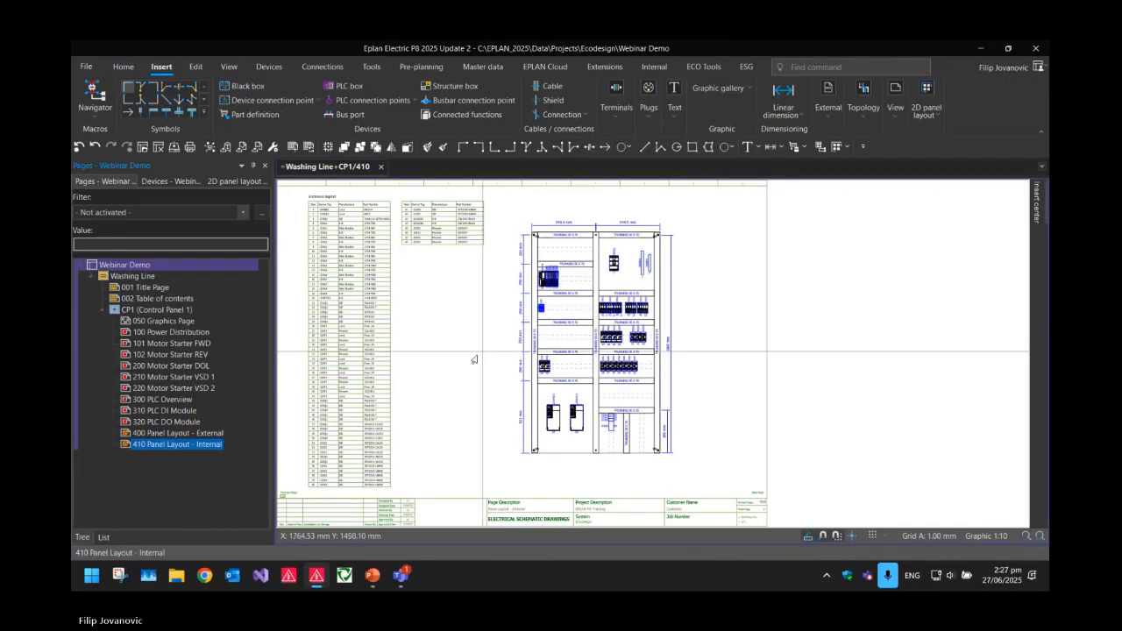
- Open the Webinar Demo project's reports overview, expand its report groups and select the MCC parts list block
click(128, 265)
click(292, 146)
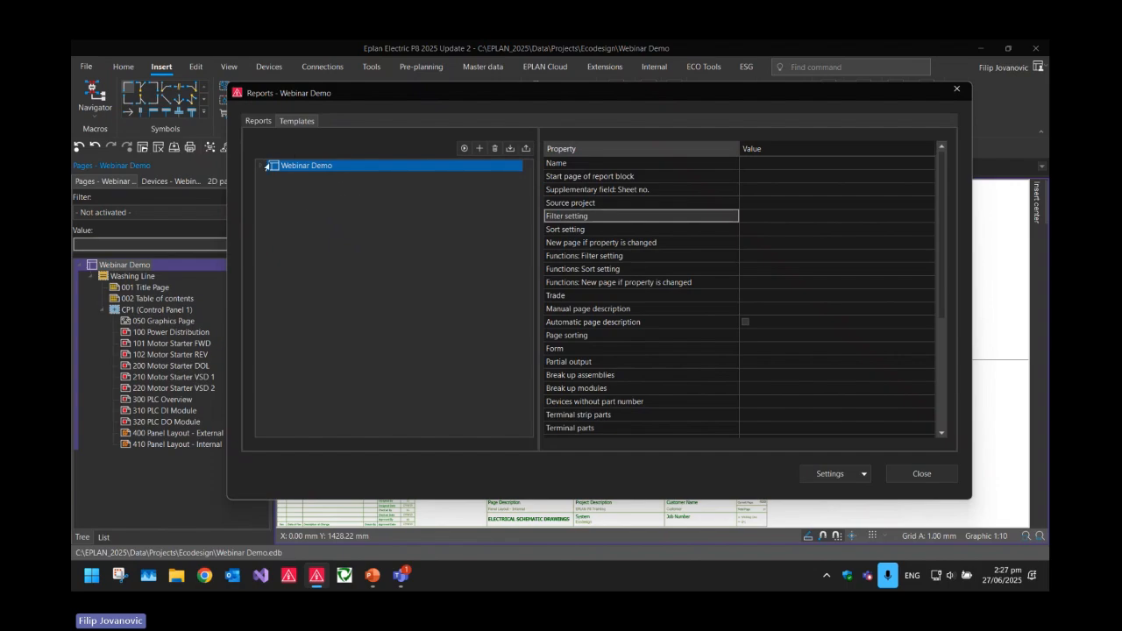
click(265, 166)
click(271, 201)
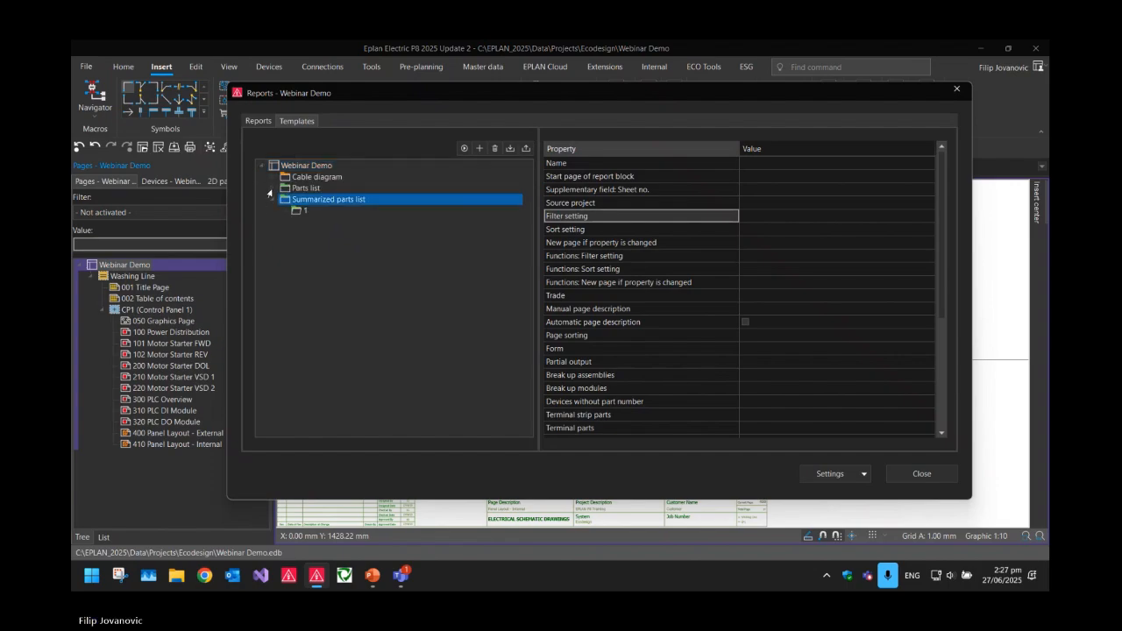
click(272, 188)
click(273, 176)
click(311, 210)
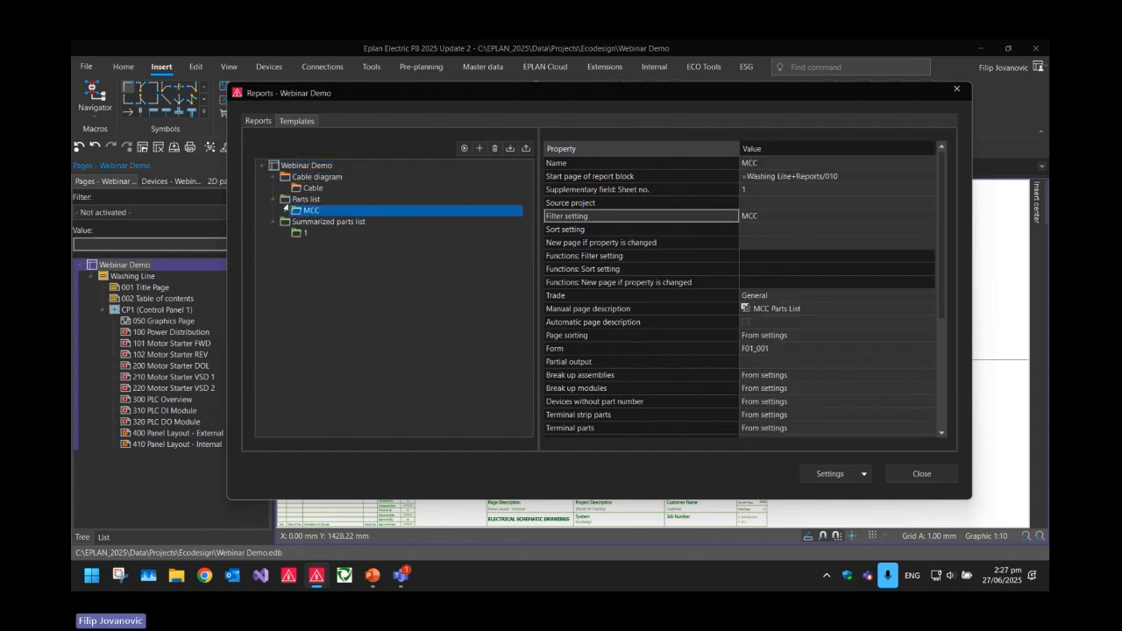
- Assign the form file F01_001-V2.f01 from the Ecodesign forms folder to the MCC parts list report
scroll(789, 315, down, 2)
click(833, 269)
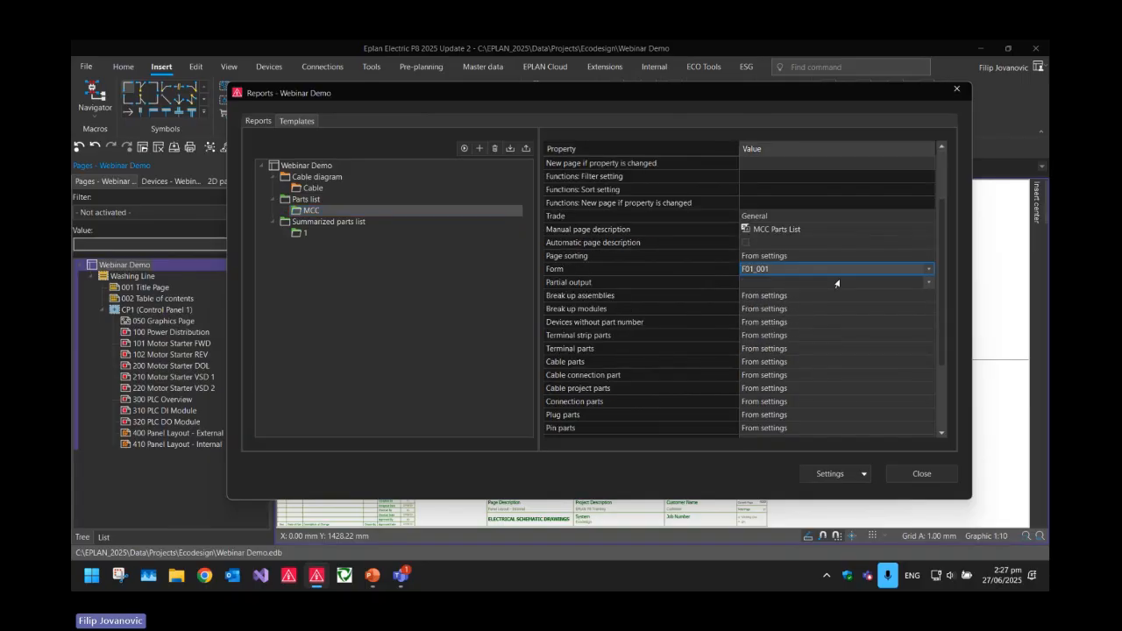
click(926, 270)
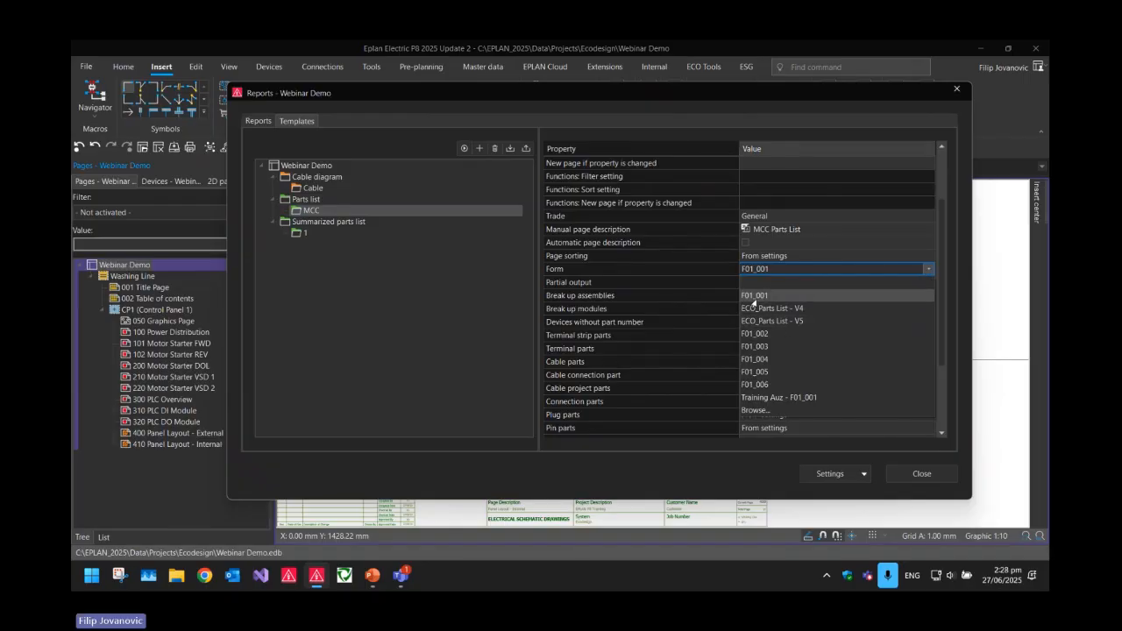
click(756, 410)
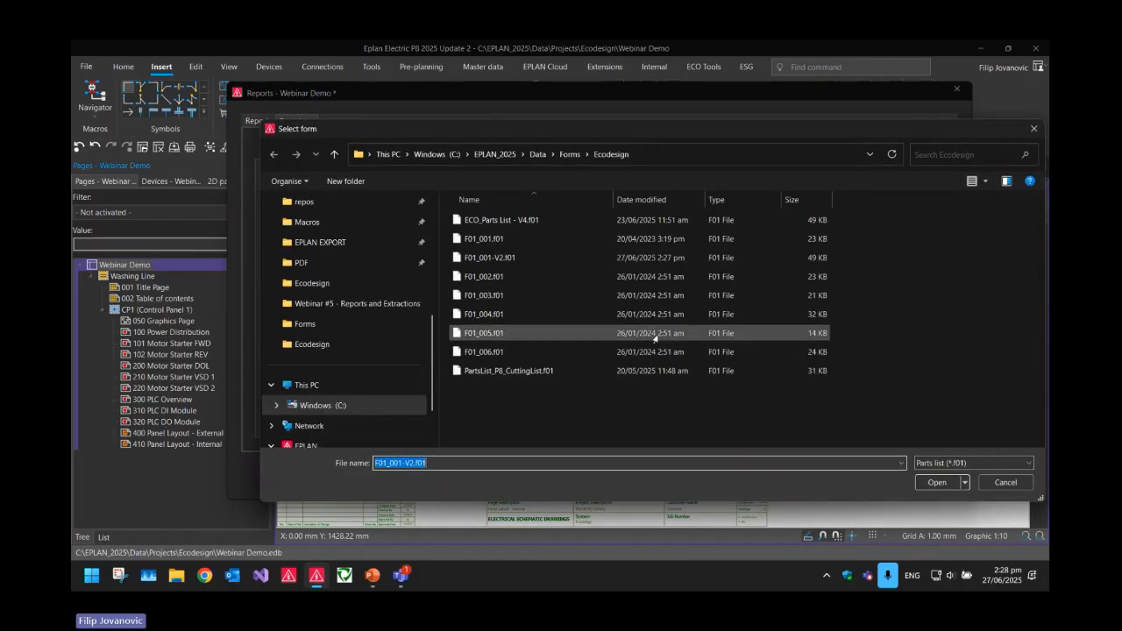
click(492, 262)
double_click(492, 260)
click(726, 281)
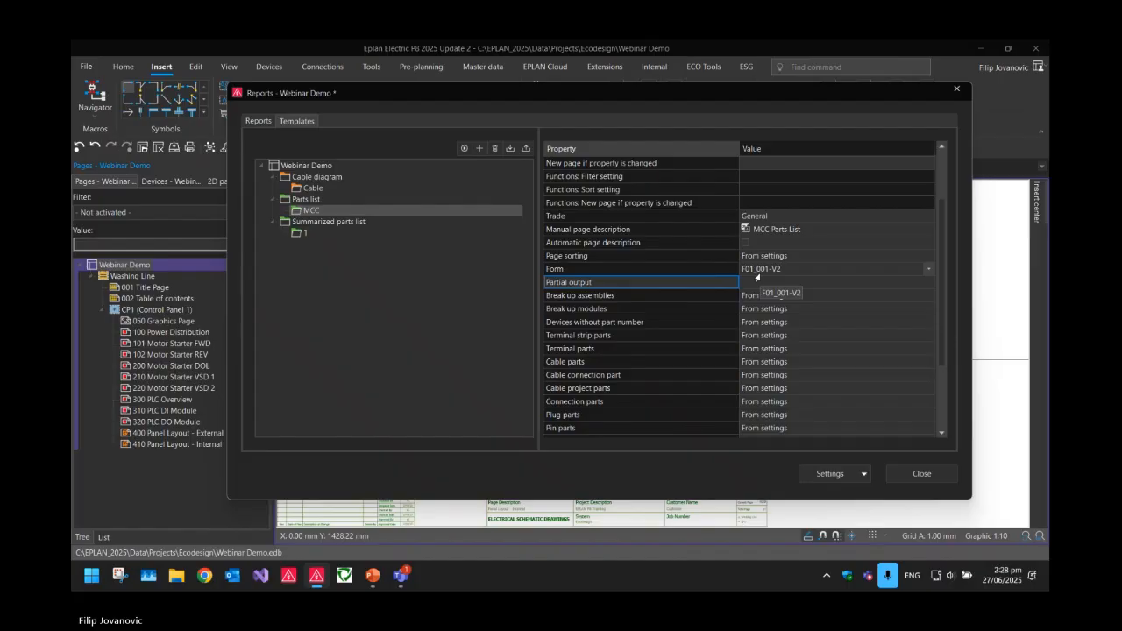
- Select the whole Webinar Demo project in the reports overview
scroll(715, 274, up, 2)
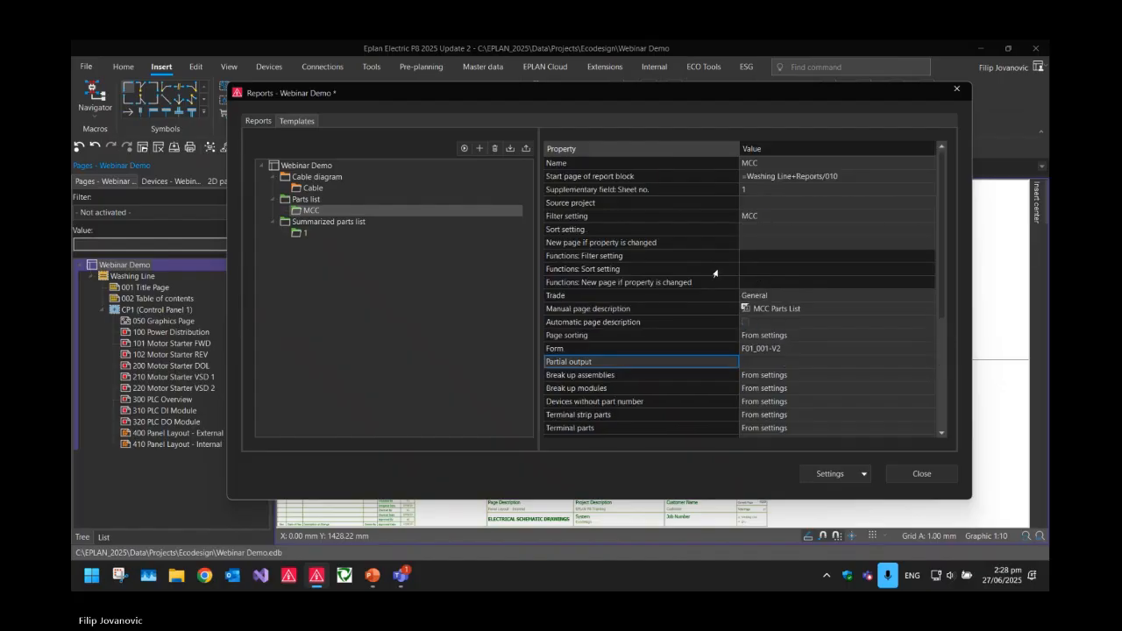
click(298, 166)
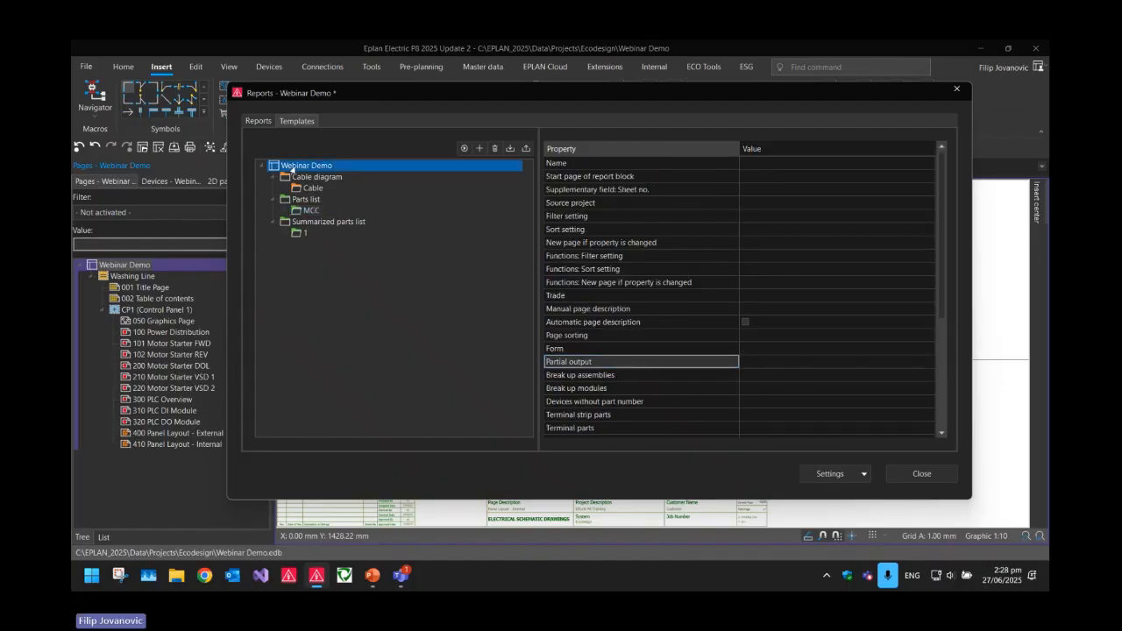
- Generate all report templates for the Webinar Demo project, close the reports dialog and expand the resulting Reports pages
click(464, 148)
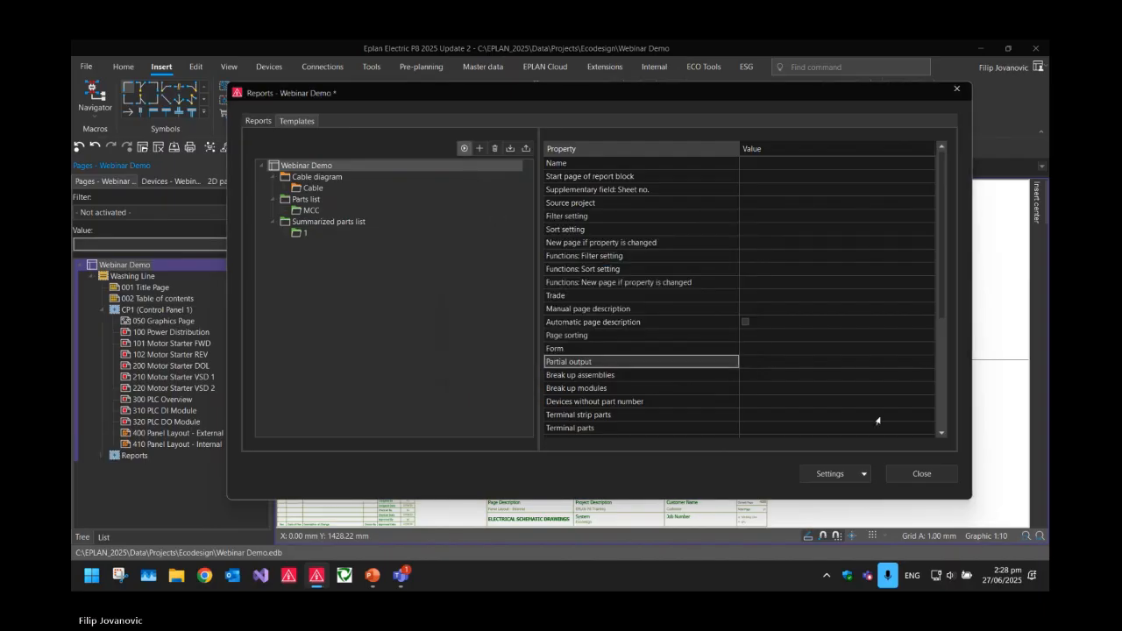
click(922, 474)
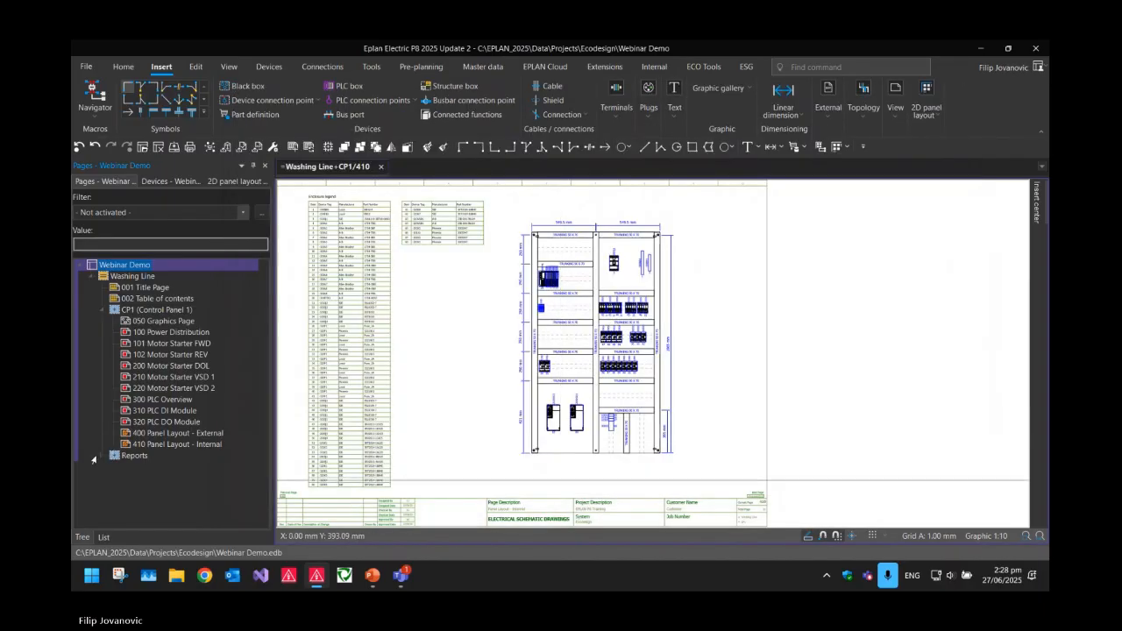
click(97, 456)
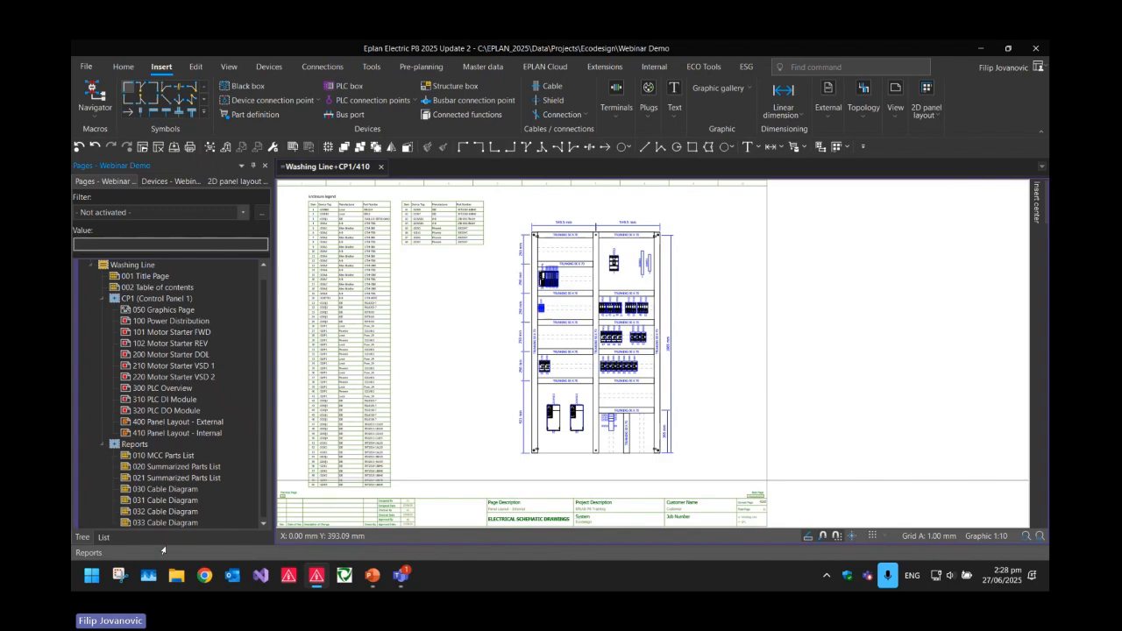
- Open page 010 MCC Parts List and examine its title, column headings and part entries, glancing at the summarized parts list
double_click(167, 456)
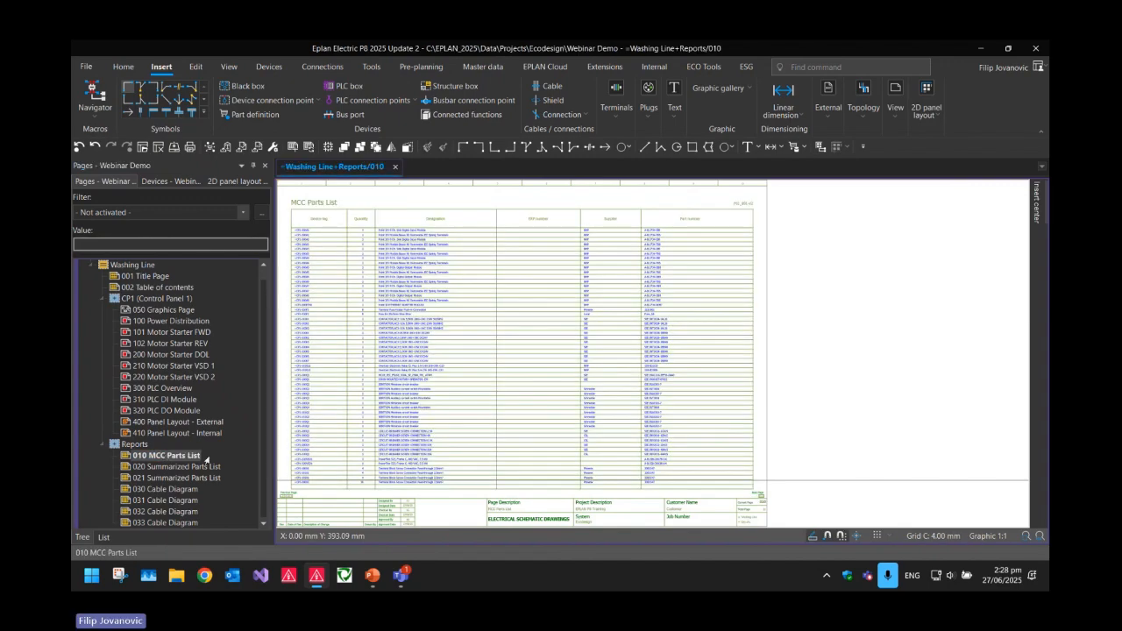
key(Page_Down)
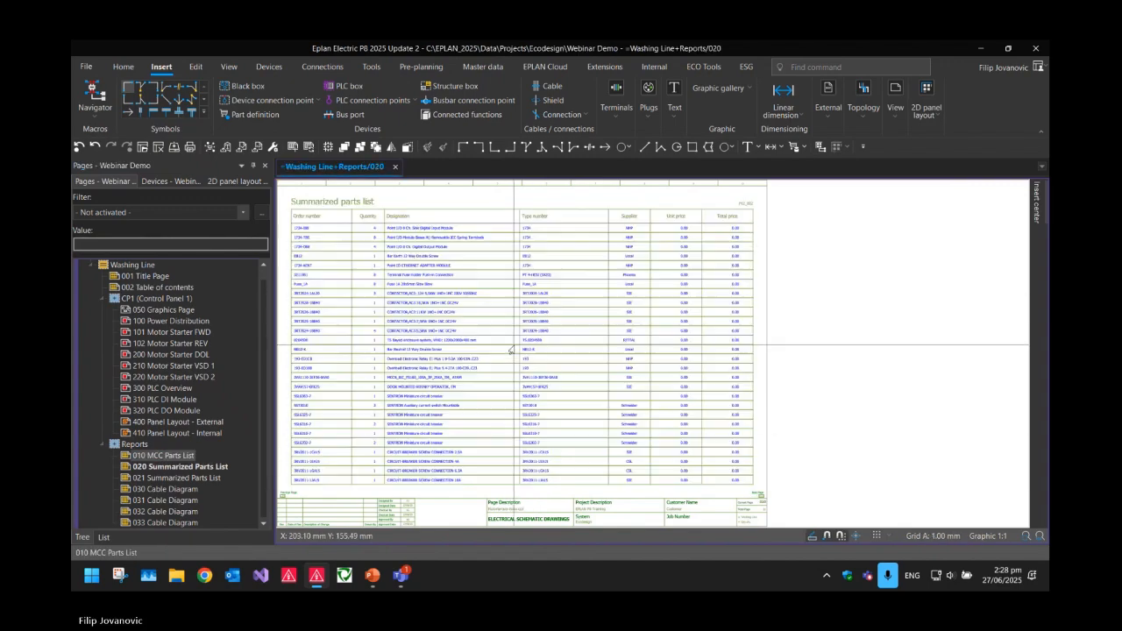
key(Page_Up)
scroll(496, 229, up, 3)
scroll(495, 228, down, 3)
scroll(709, 307, up, 5)
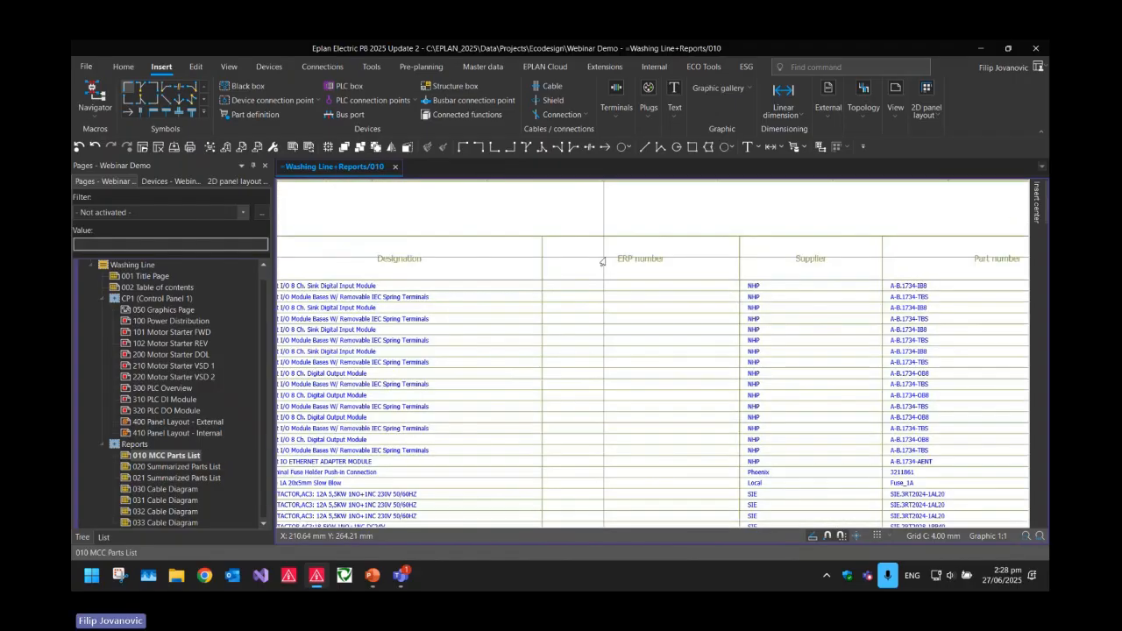
scroll(646, 290, down, 2)
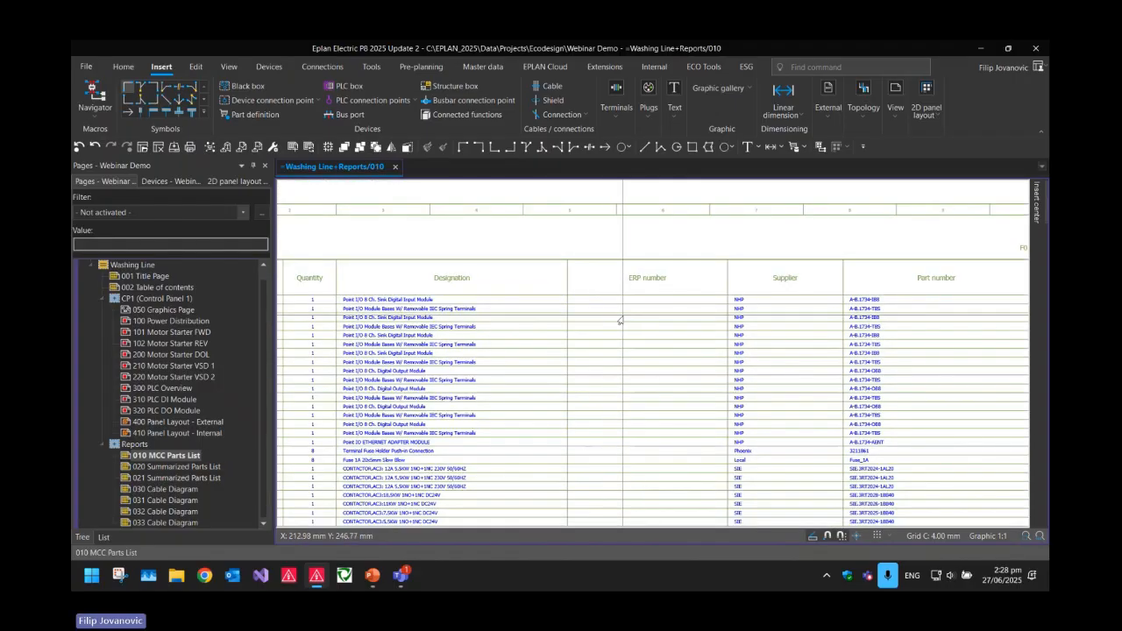
scroll(618, 316, down, 2)
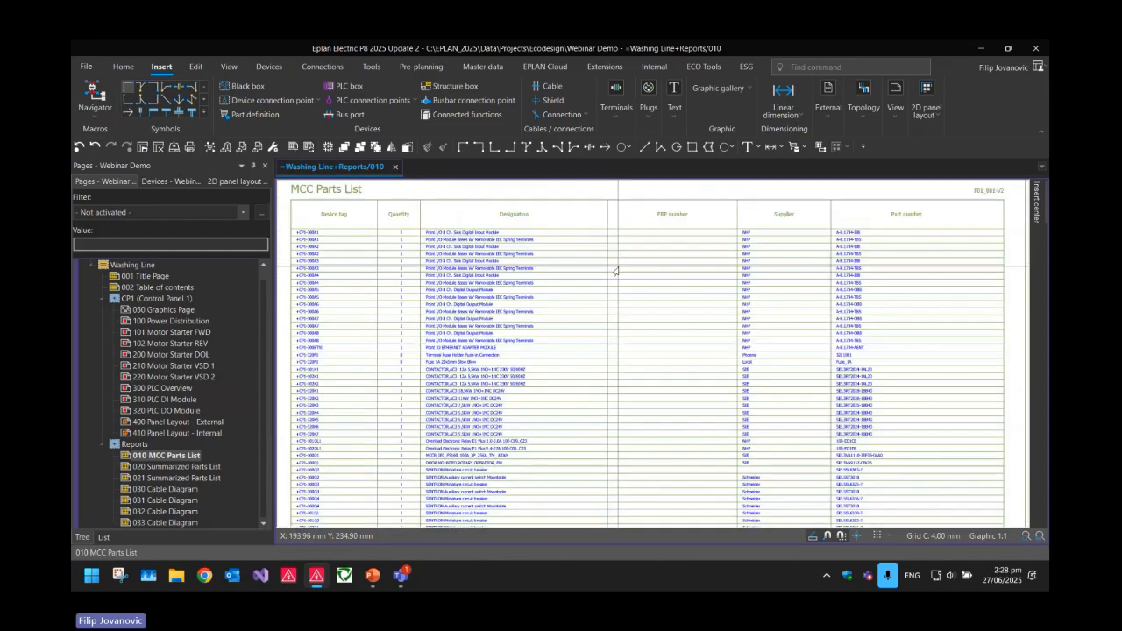
scroll(630, 425, down, 2)
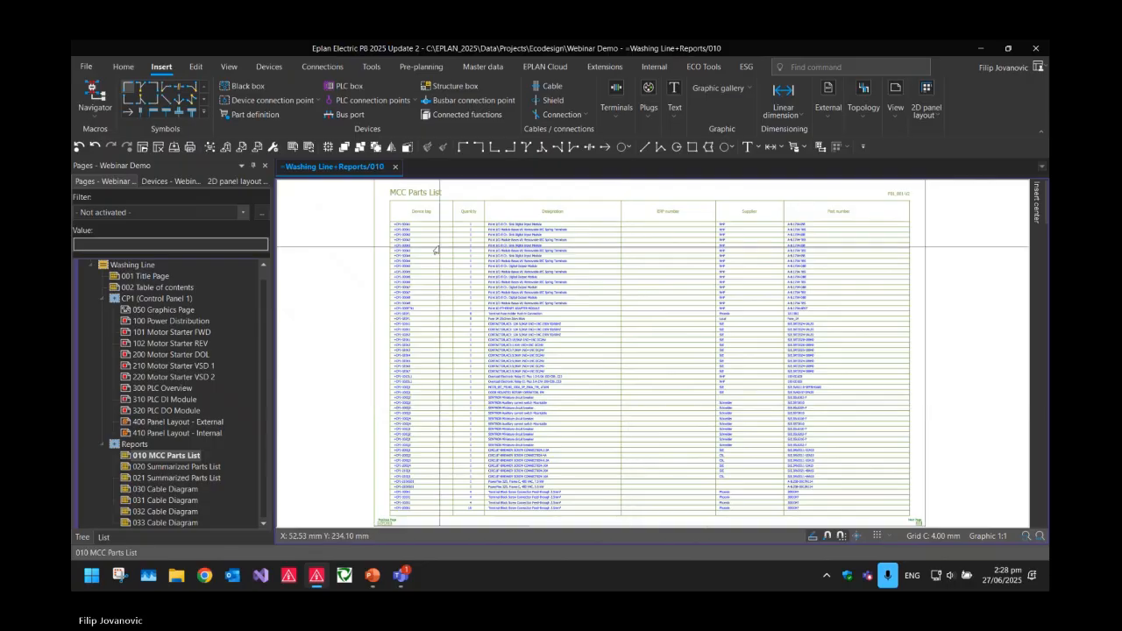
scroll(426, 222, up, 2)
scroll(427, 221, up, 3)
scroll(419, 271, up, 2)
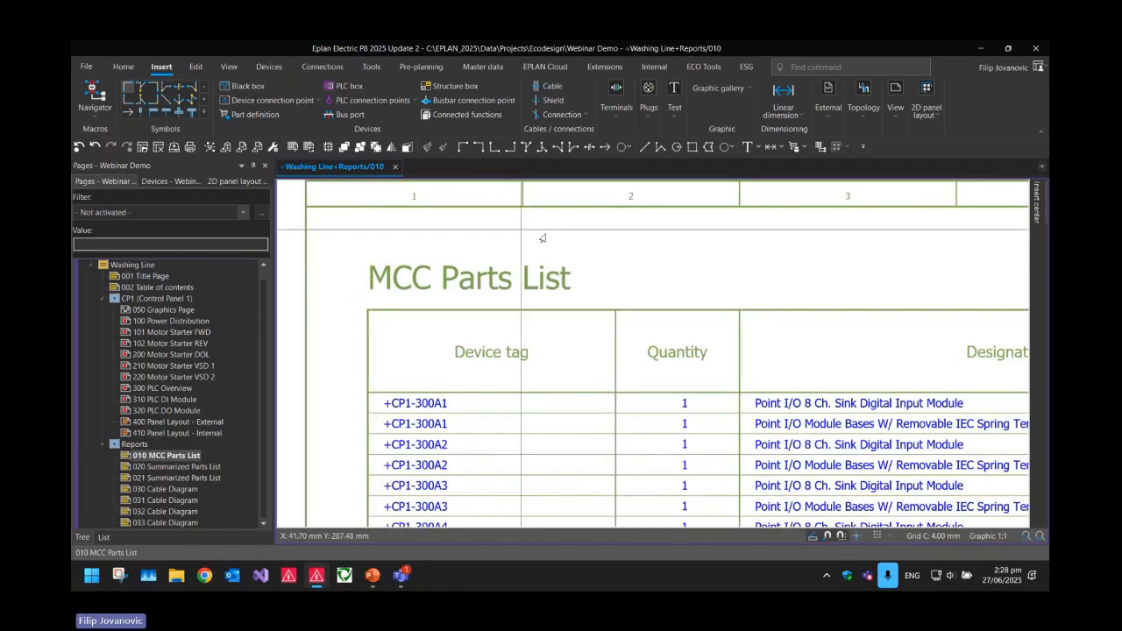
scroll(405, 274, down, 5)
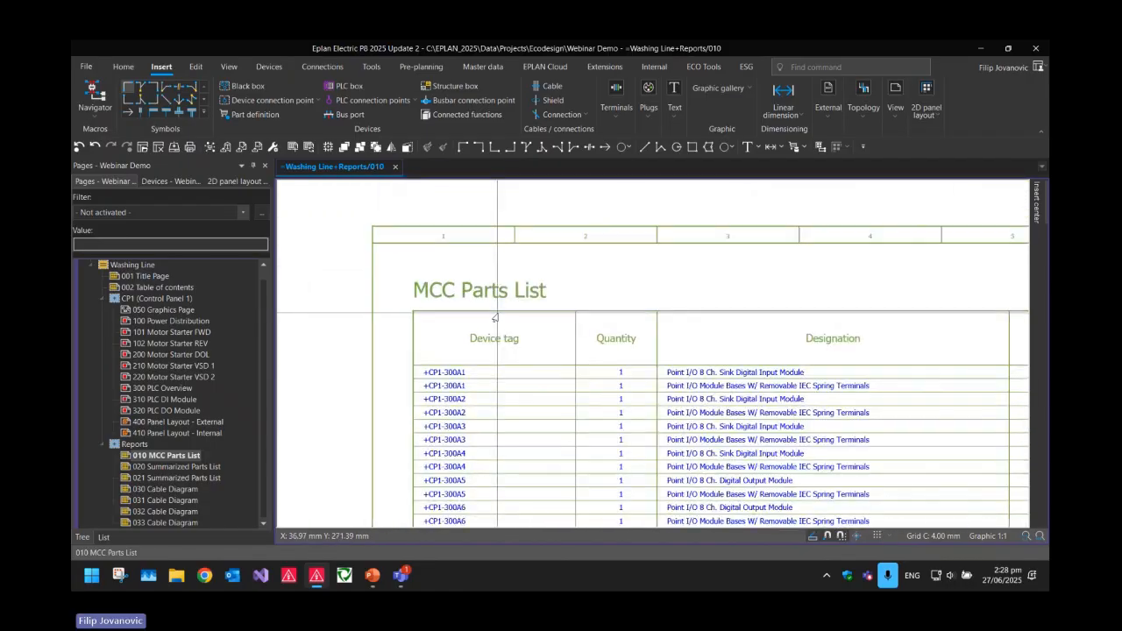
scroll(448, 310, down, 3)
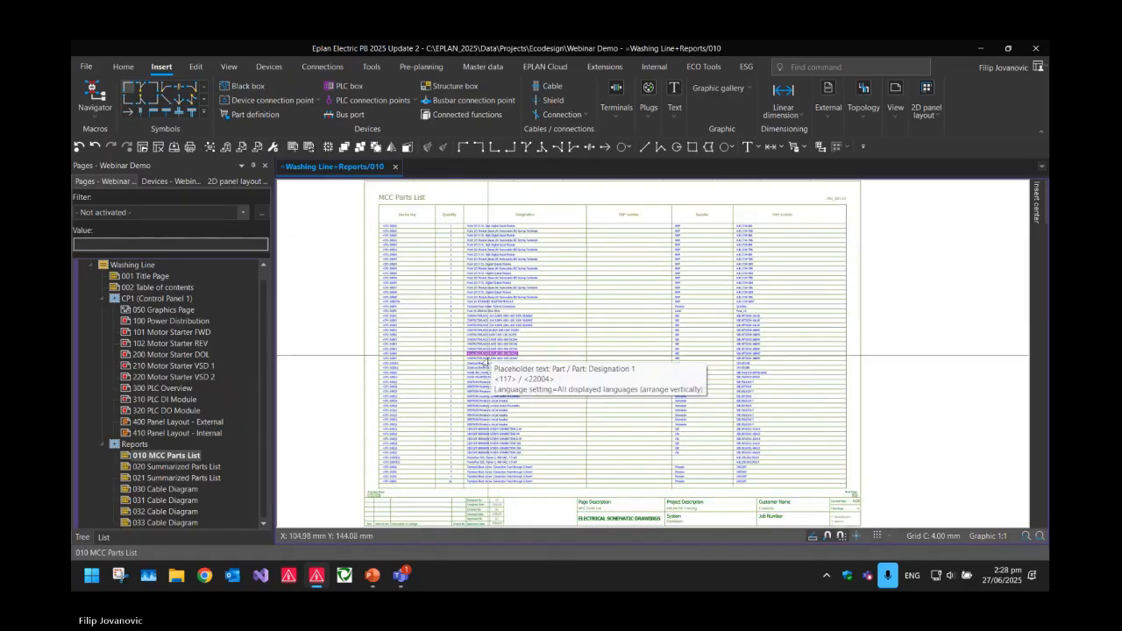
- Switch to the PowerPoint presentation and advance to the Plot Frame slide
mouse_move(372, 576)
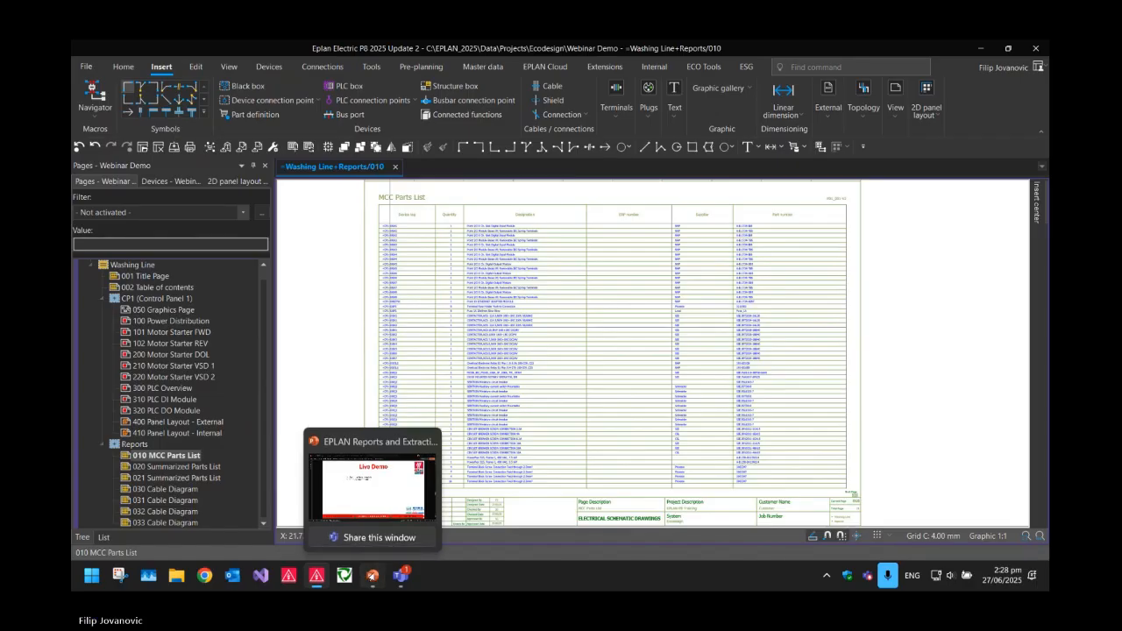
click(372, 575)
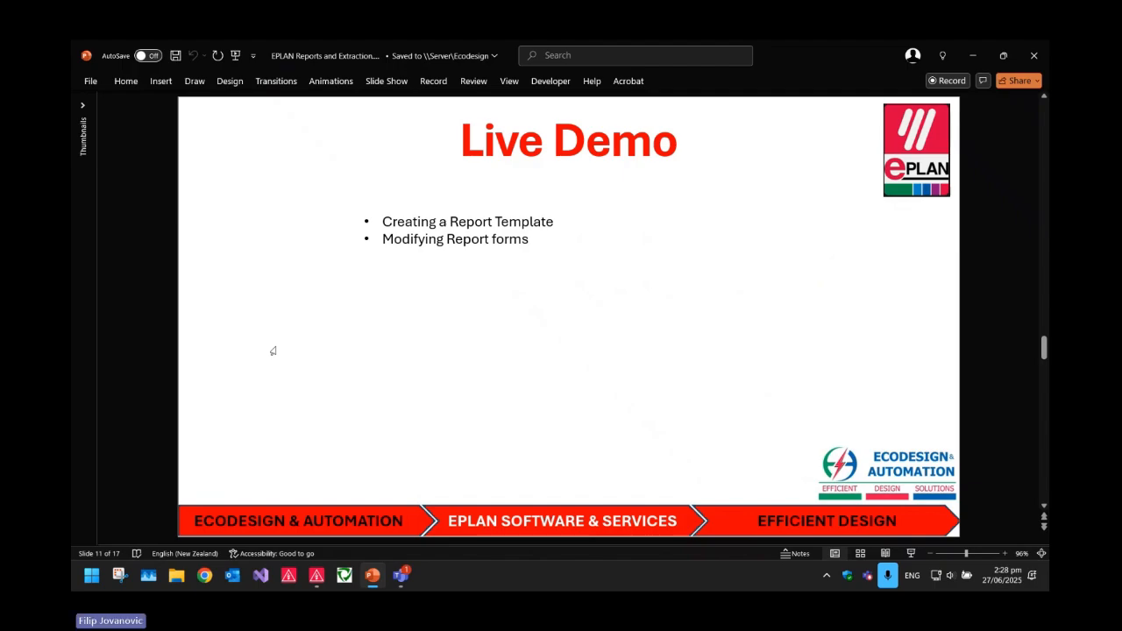
scroll(273, 351, down, 1)
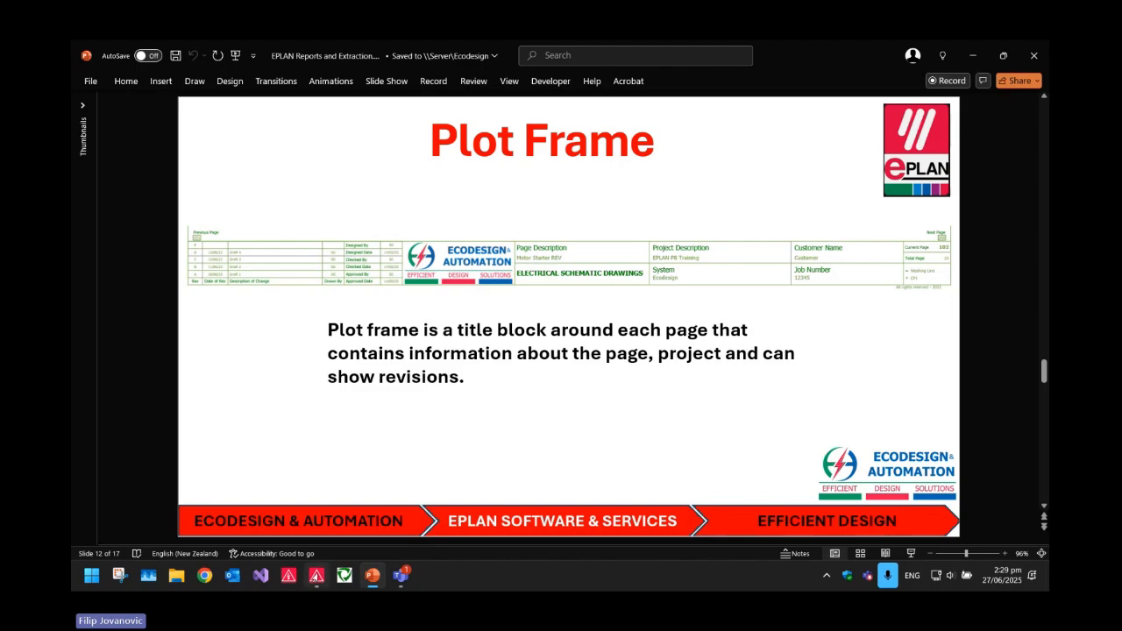
- Switch back to EPLAN and examine the title block of the MCC Parts List page, including the empty logo cell
click(317, 575)
middle_drag(481, 526, 451, 451)
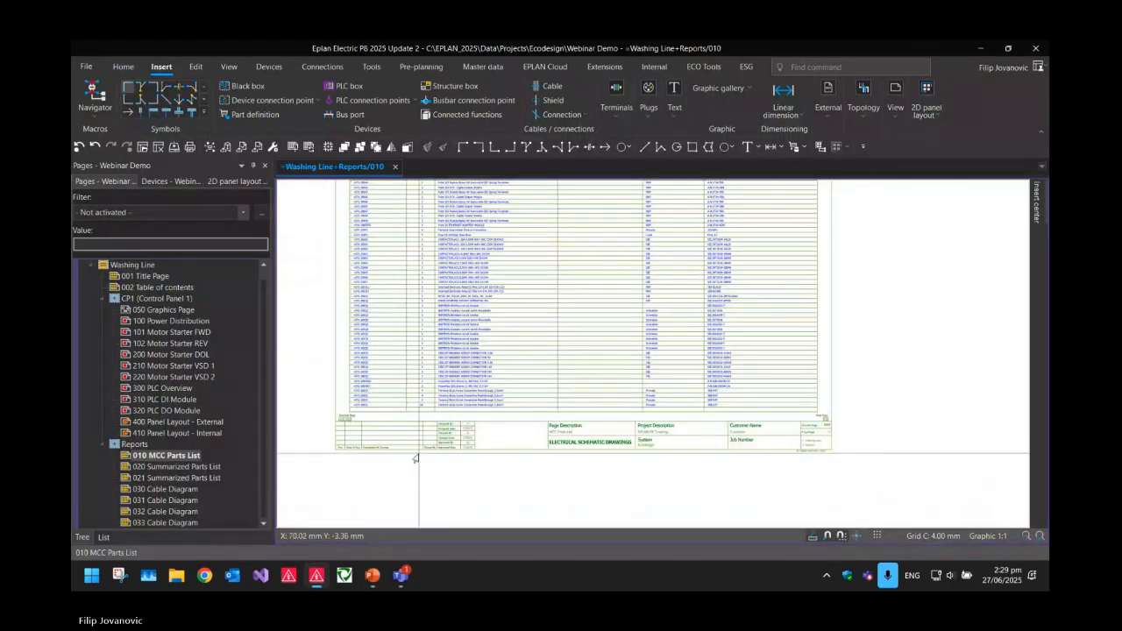
scroll(516, 455, up, 1)
scroll(515, 460, up, 1)
scroll(514, 460, down, 2)
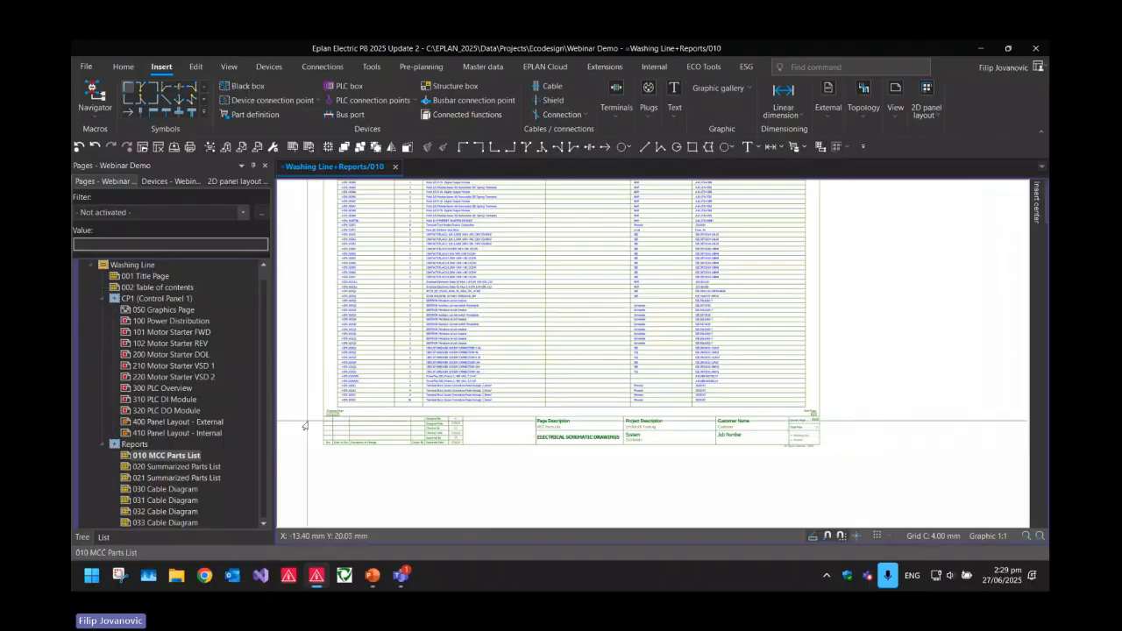
scroll(611, 455, up, 3)
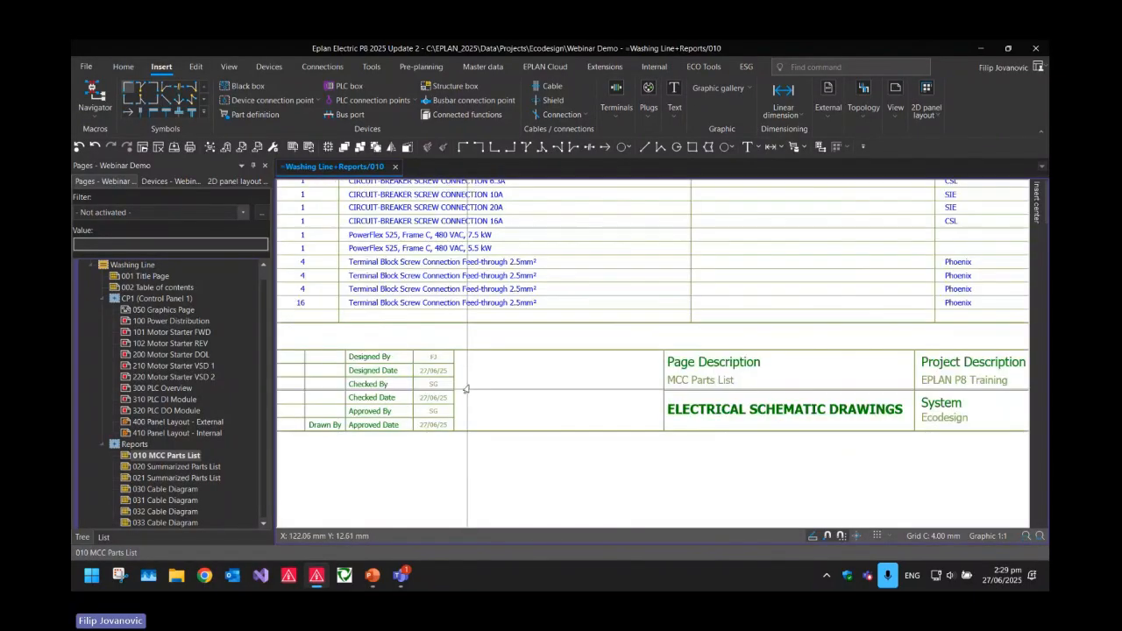
scroll(621, 428, down, 3)
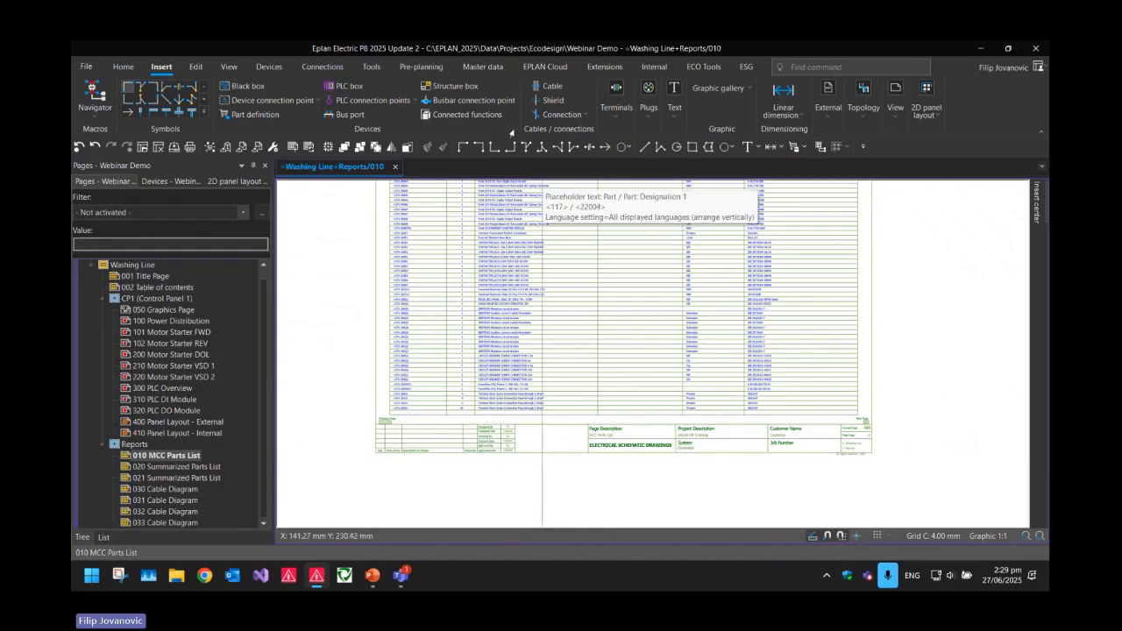
- Open the plot frame Ecodesign_FN01 - V6_new Logo.fn1 from the Ecodesign plot frames folder for editing
click(478, 73)
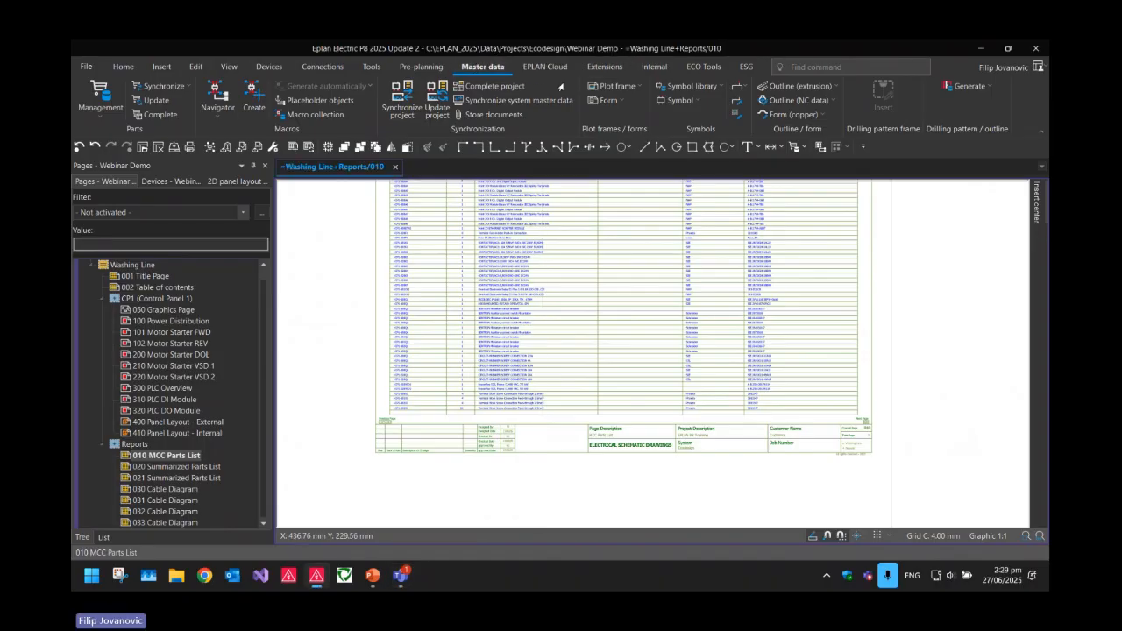
click(618, 88)
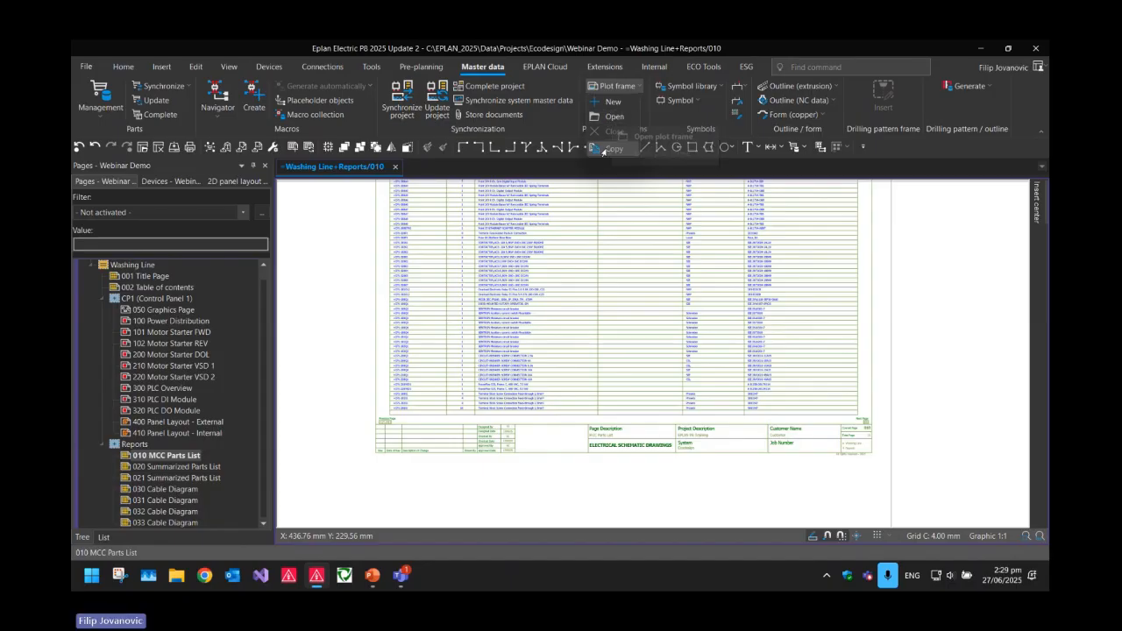
click(612, 118)
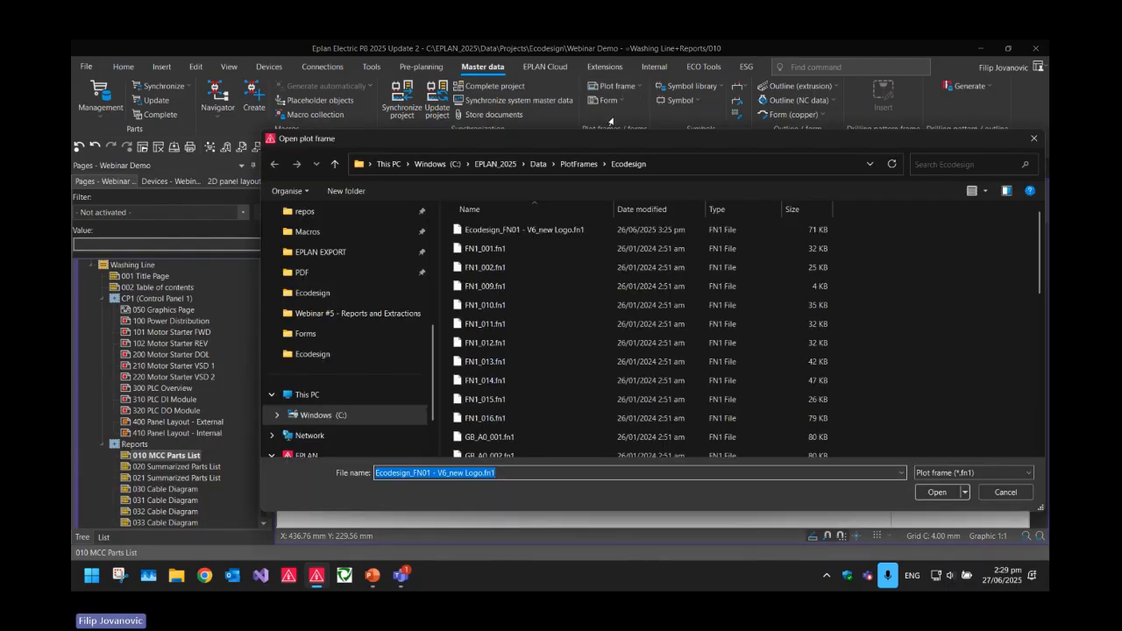
click(574, 232)
double_click(574, 232)
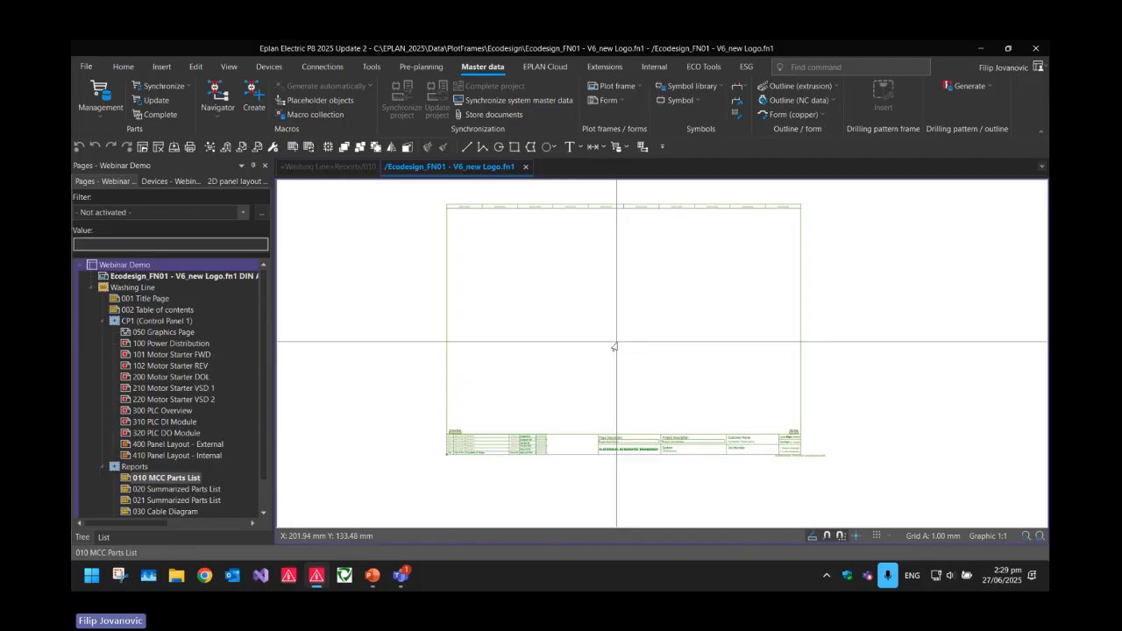
- Insert an image file into the plot frame, choosing Ecodesign updated logo.JPG from Pictures and copying it over the existing file
scroll(567, 438, up, 5)
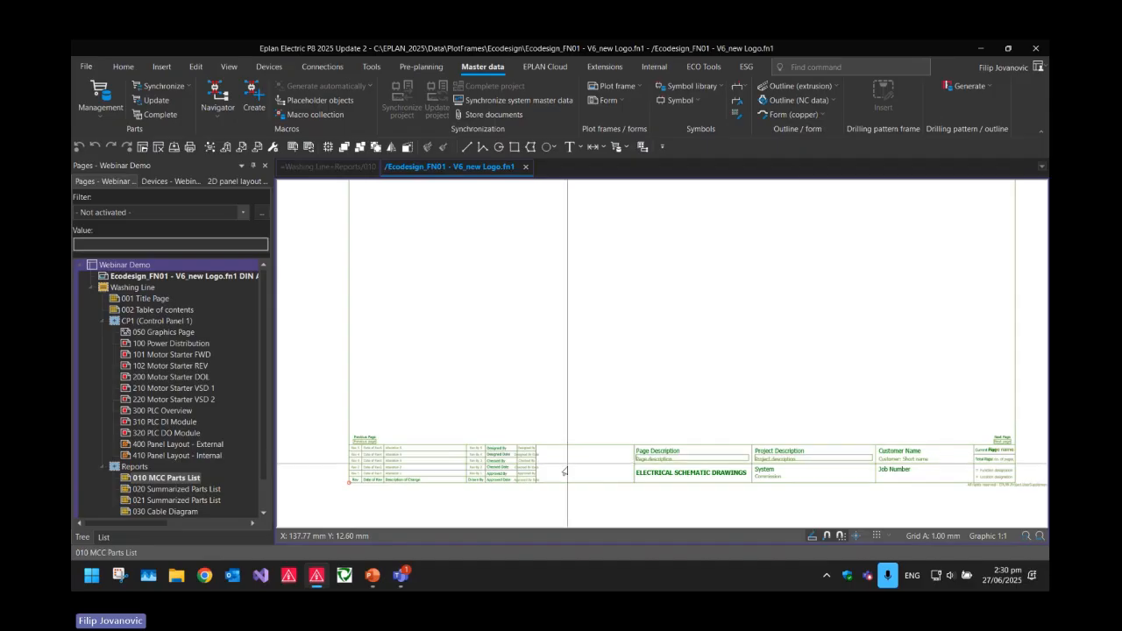
scroll(533, 375, up, 3)
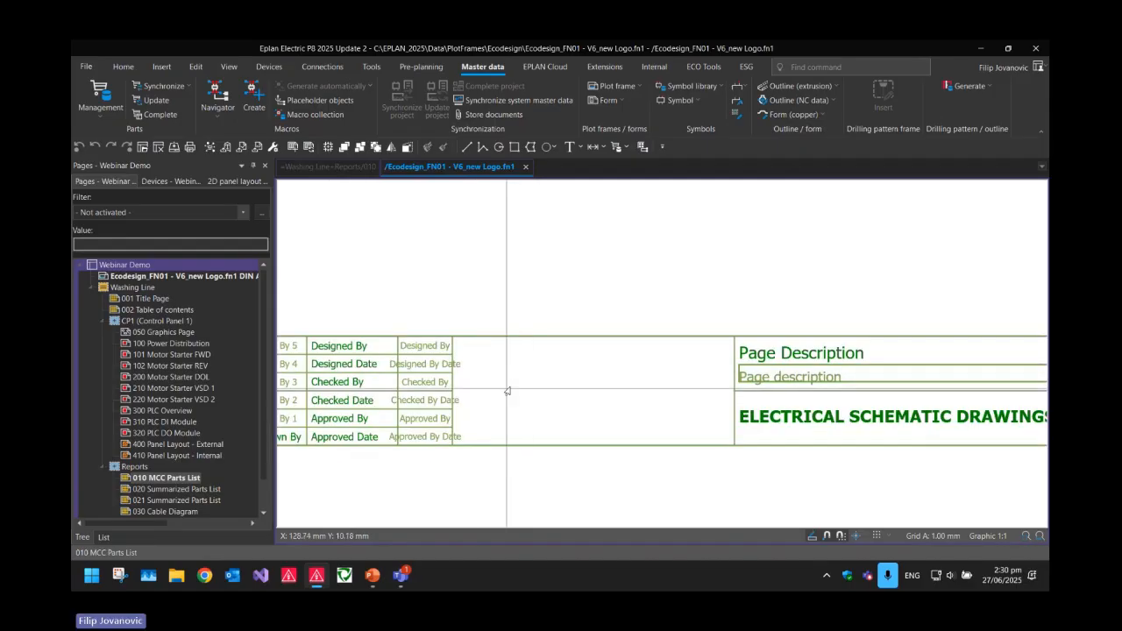
right_click(559, 383)
click(611, 293)
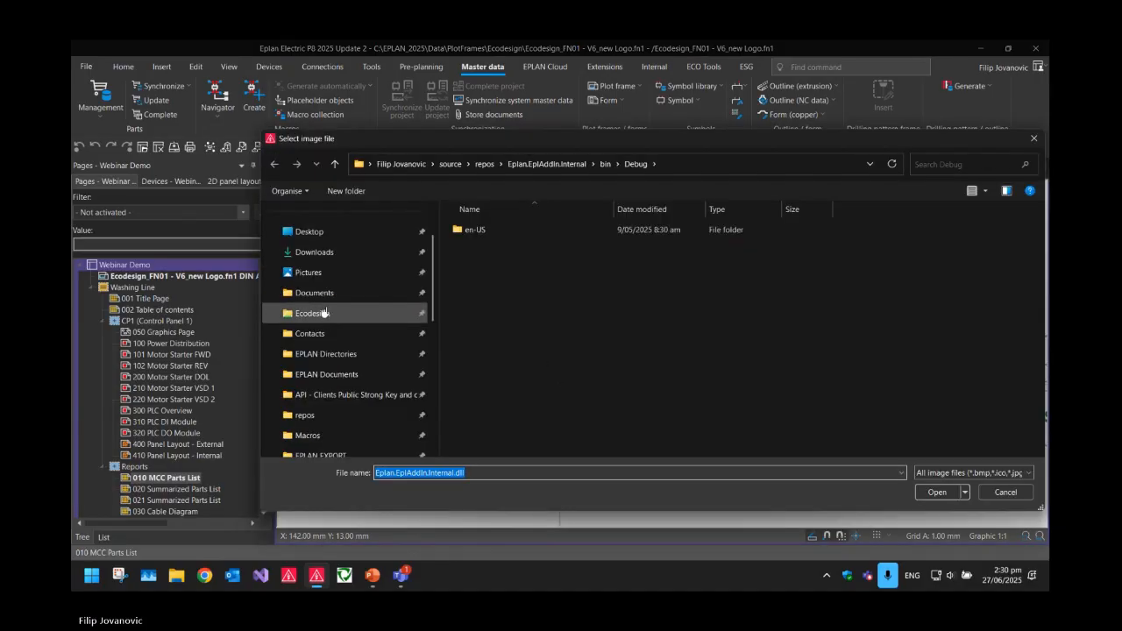
click(313, 293)
click(308, 272)
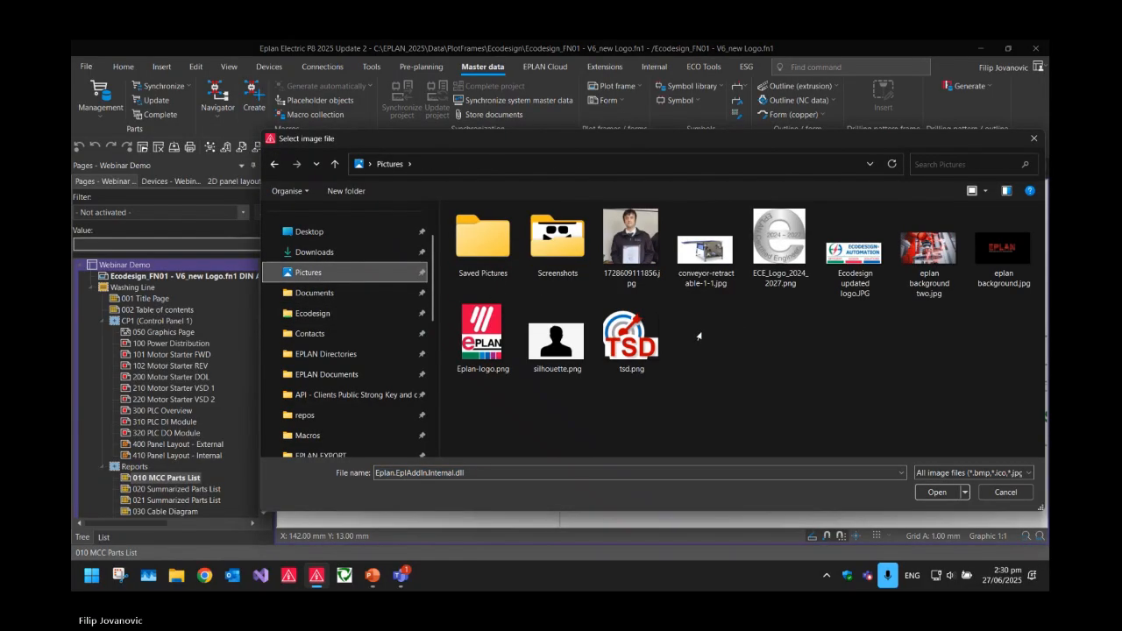
double_click(852, 254)
click(547, 363)
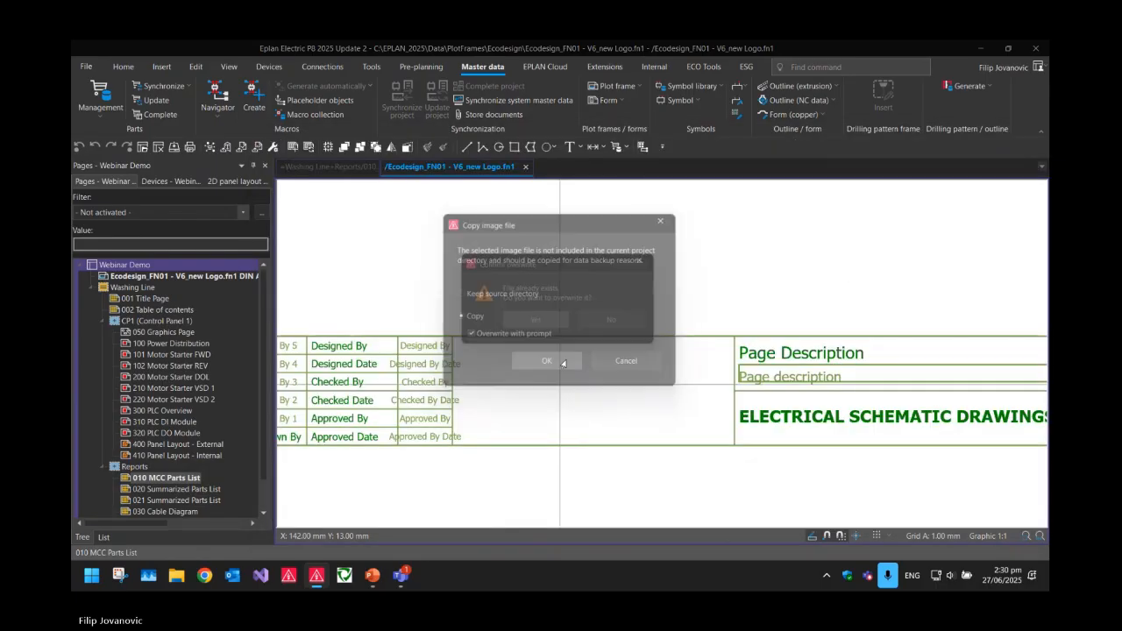
click(537, 321)
- Place the logo about 56 mm wide and 21 mm high in the title block's empty cell, keeping its aspect ratio
click(466, 341)
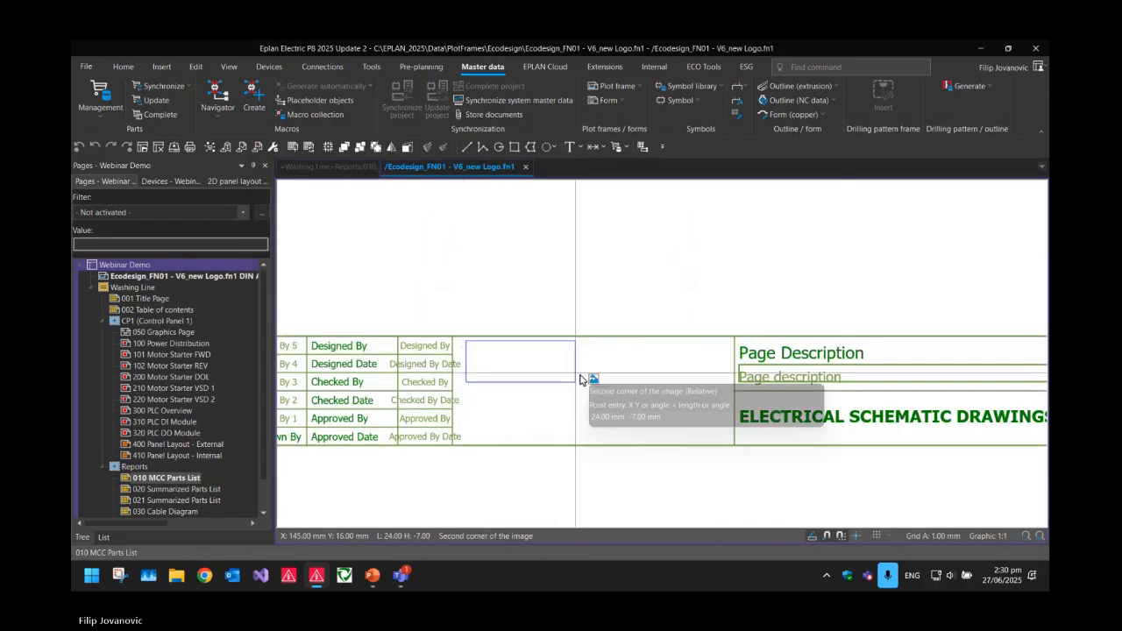
click(723, 437)
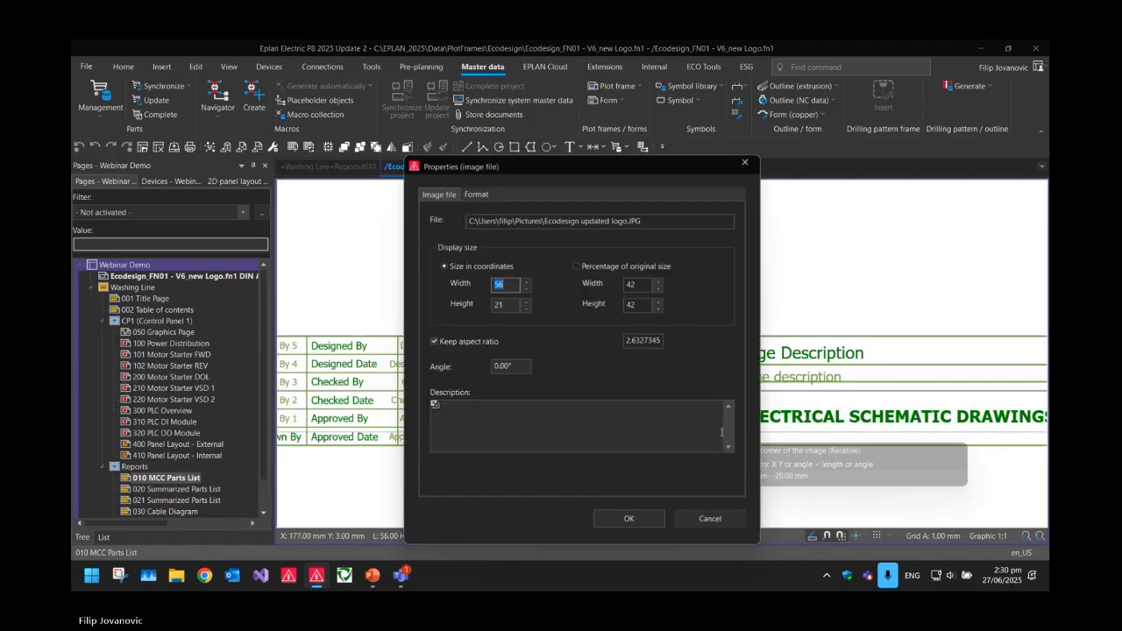
click(629, 519)
- Insert the Job number project property as special text under the title block's Job Number label, at X 334.00 mm, Y 2.00 mm
scroll(433, 405, down, 2)
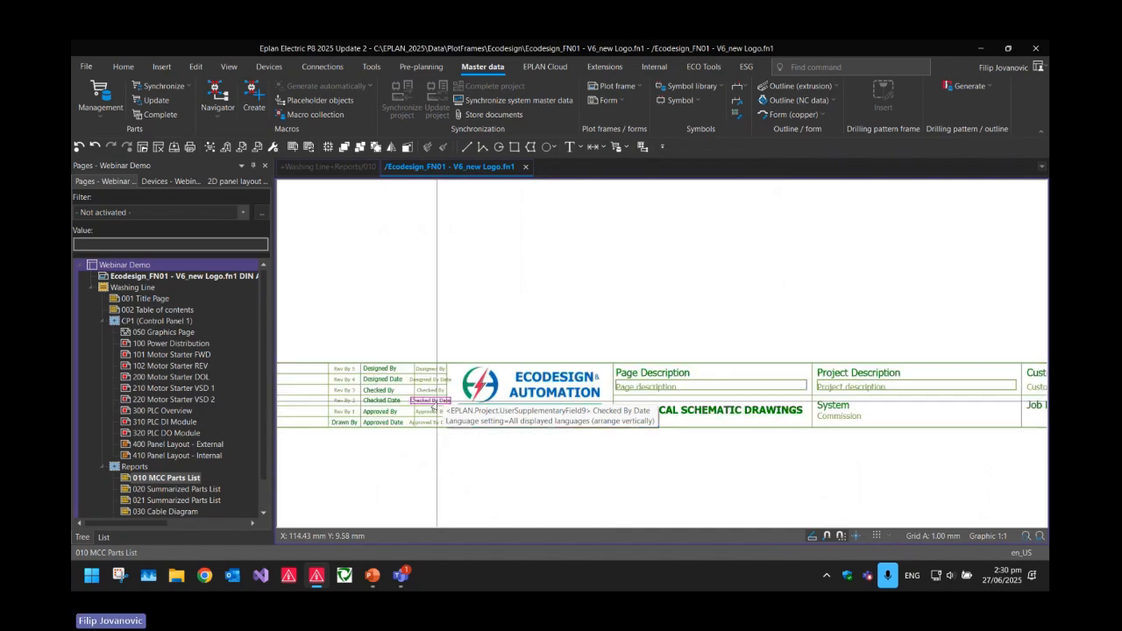
middle_drag(826, 451, 513, 453)
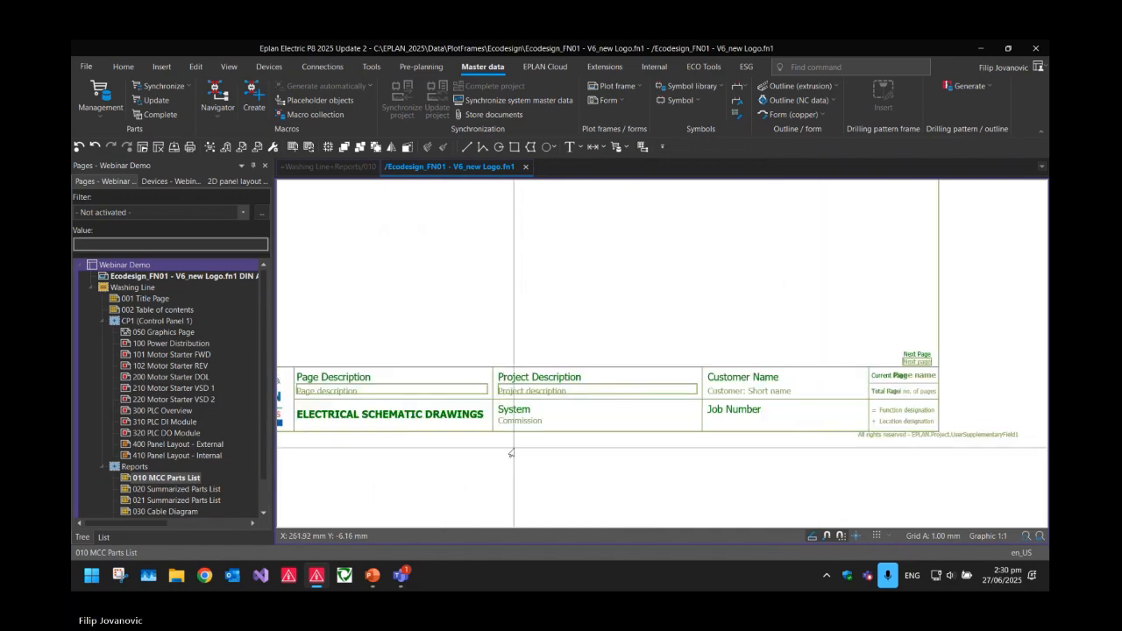
scroll(771, 438, up, 2)
middle_drag(700, 413, 618, 419)
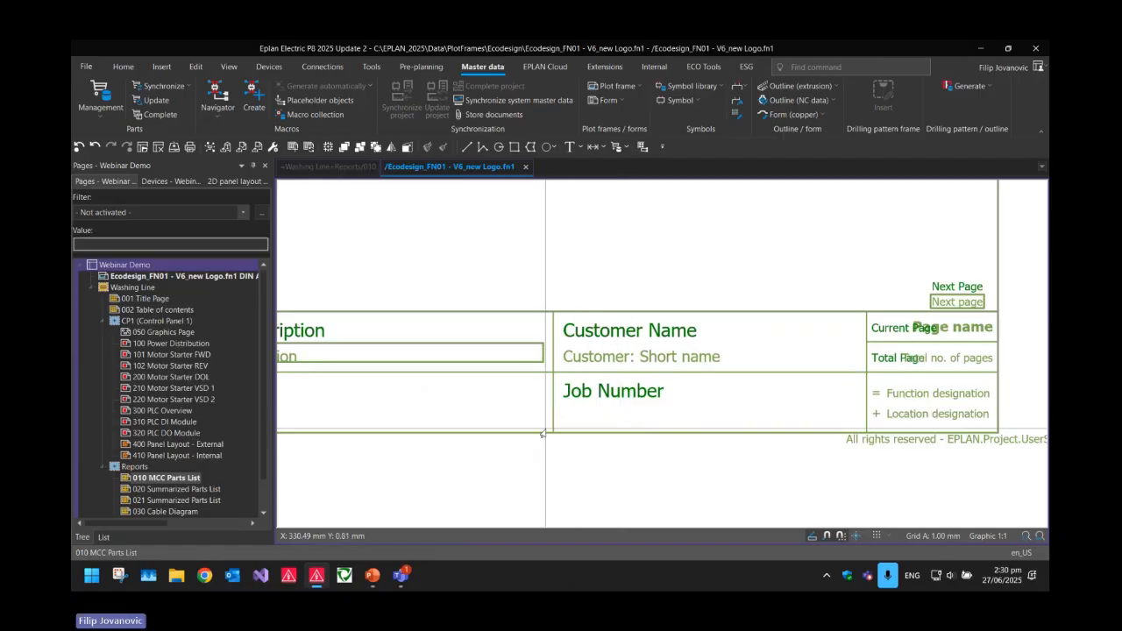
click(161, 67)
click(109, 86)
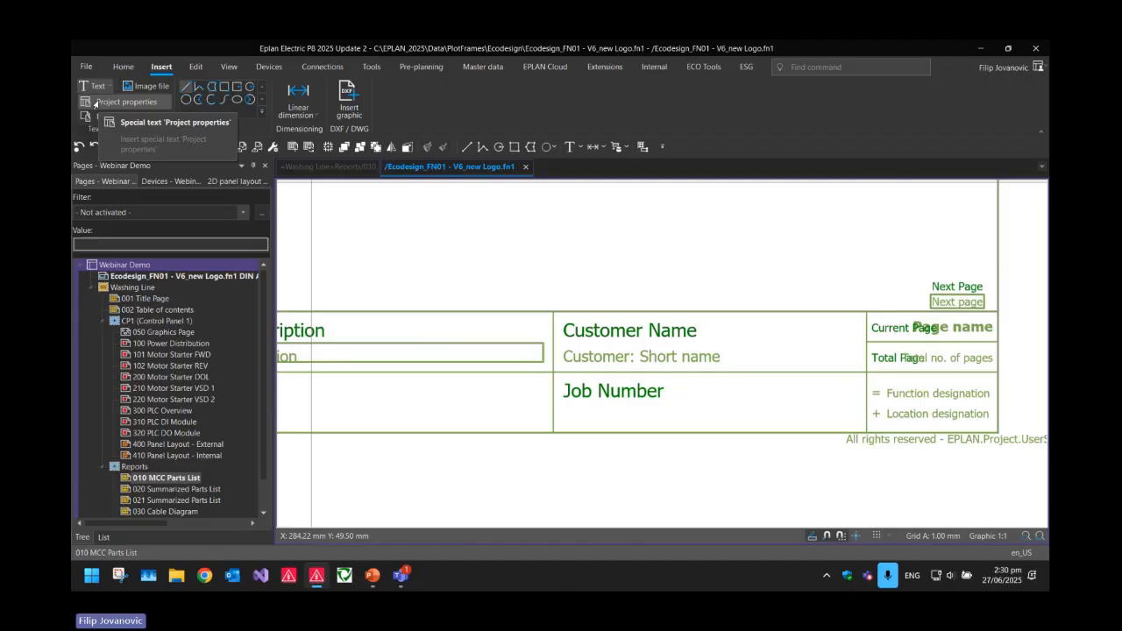
click(123, 102)
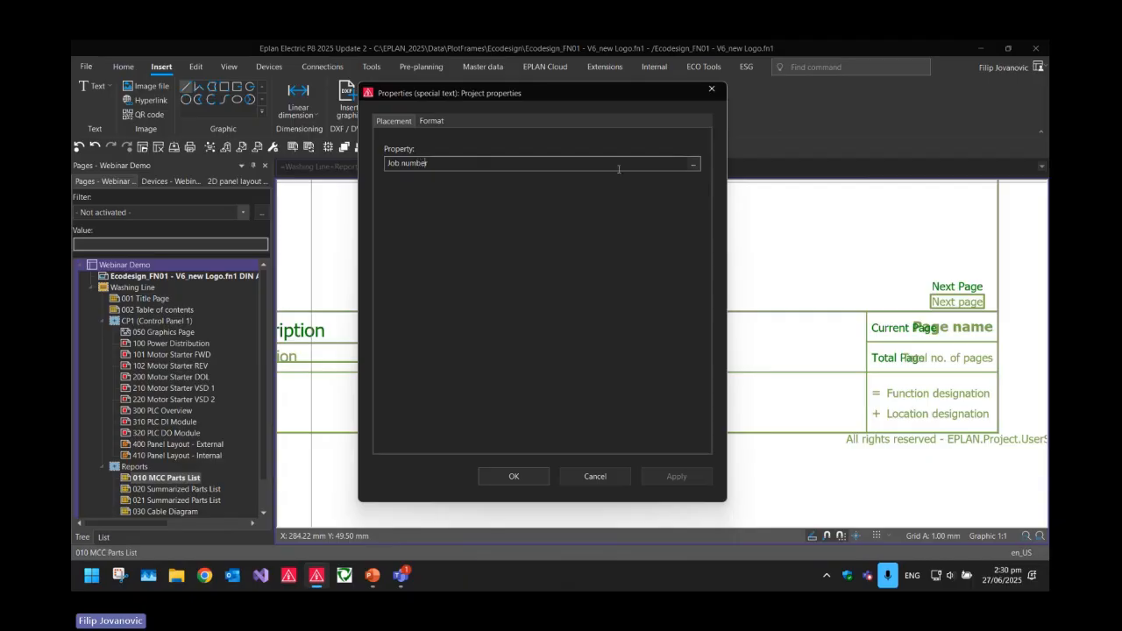
click(692, 164)
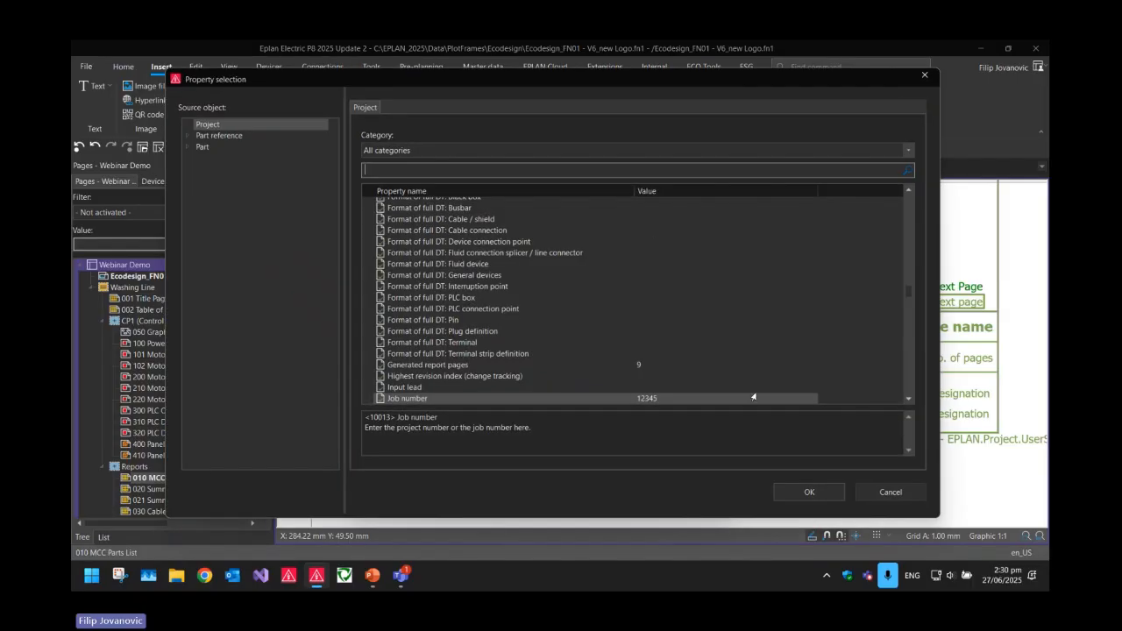
double_click(559, 399)
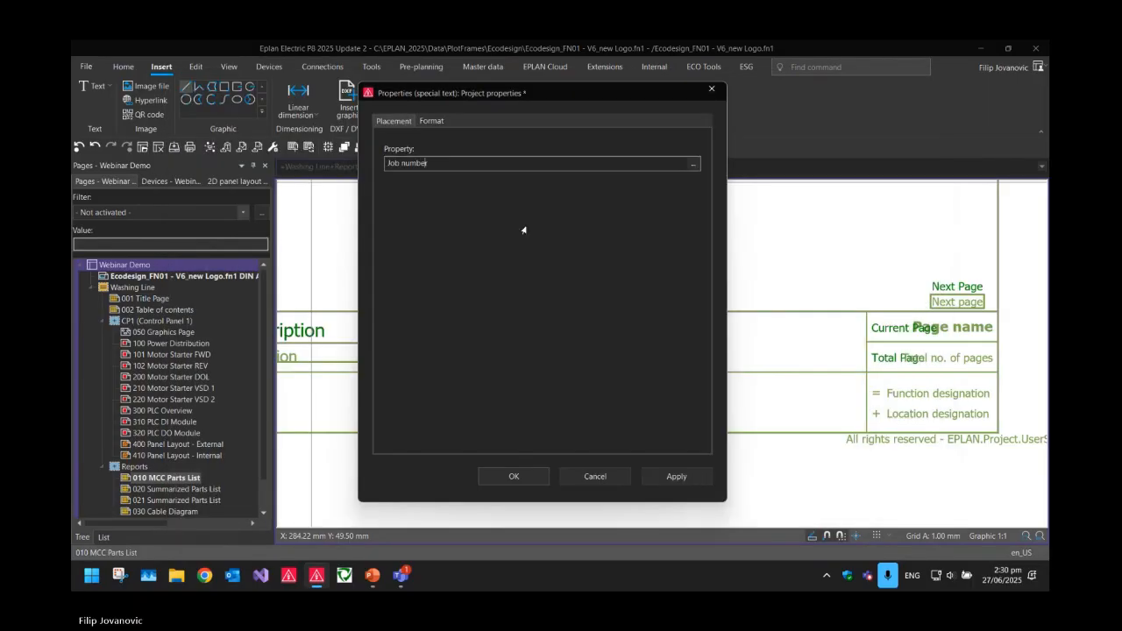
click(514, 474)
scroll(578, 407, up, 4)
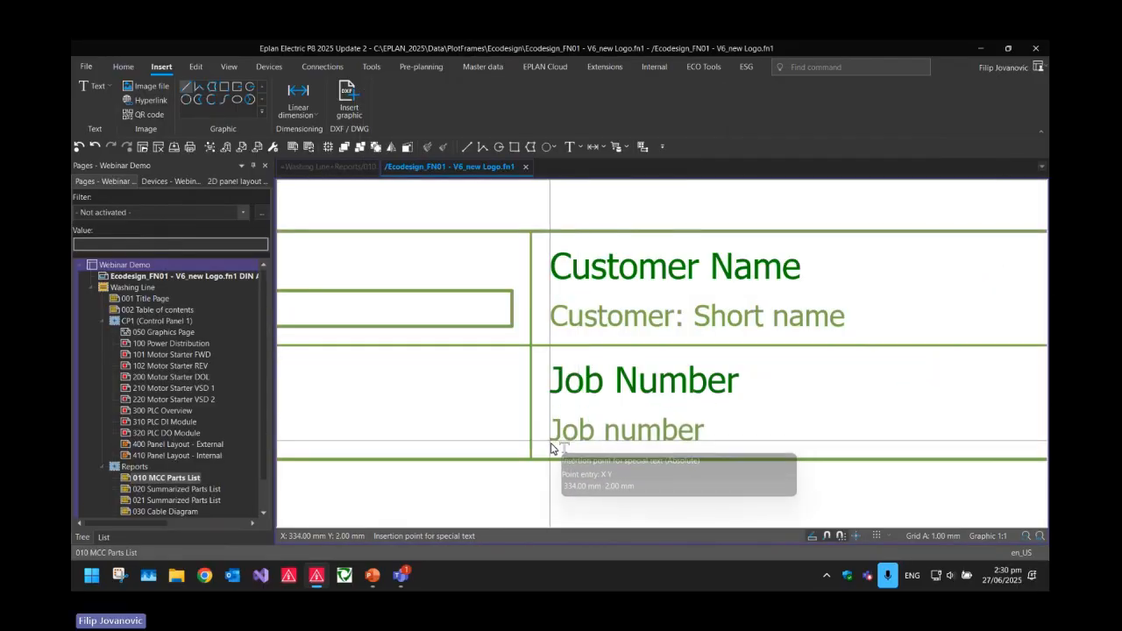
click(550, 446)
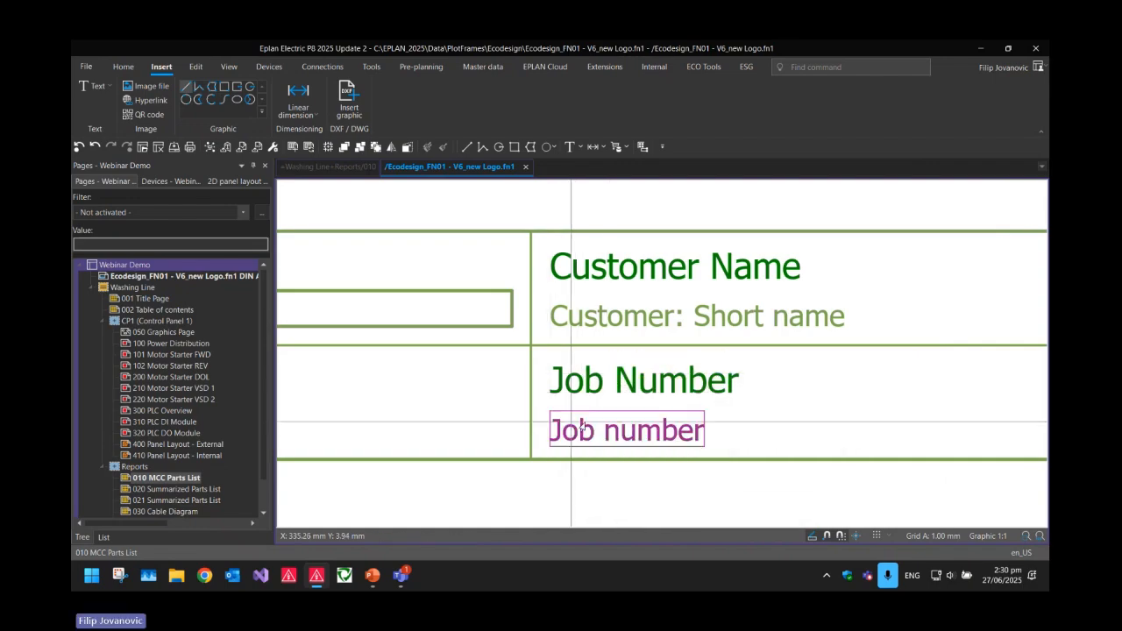
- Open the property selection for the Rev 1 special text in the plot frame's revision table
scroll(787, 434, down, 3)
scroll(787, 434, down, 2)
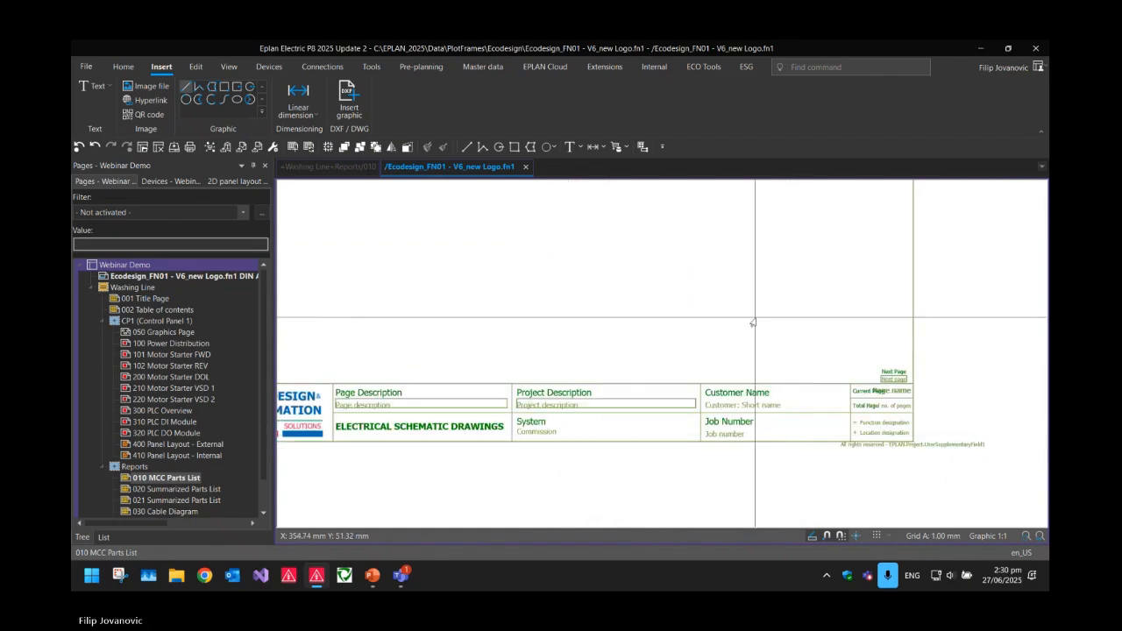
scroll(751, 325, down, 3)
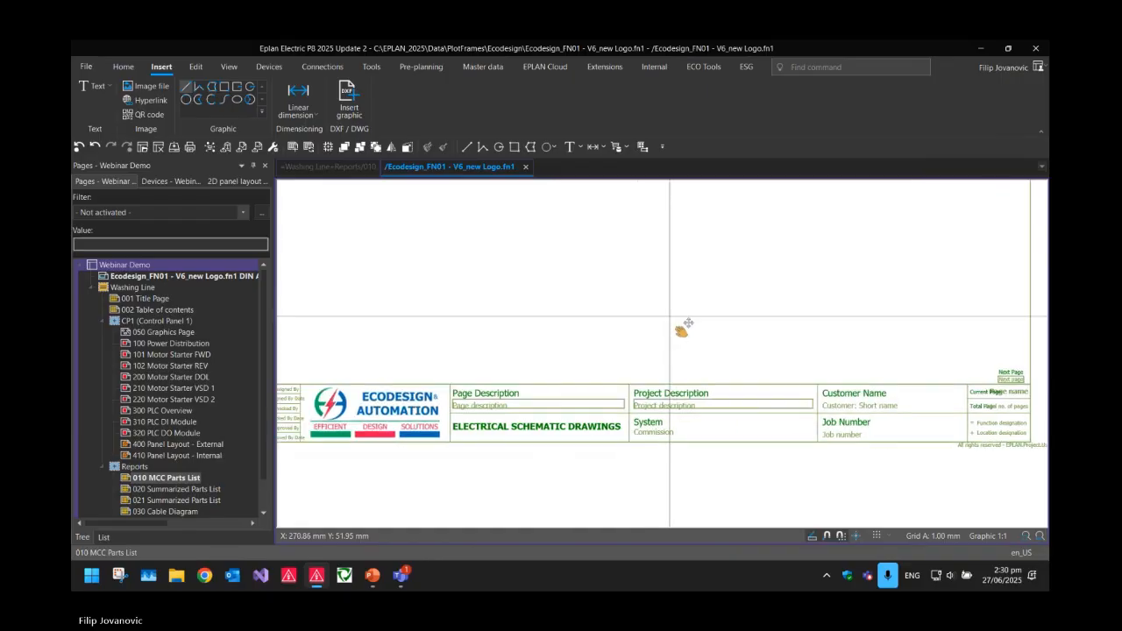
middle_drag(668, 305, 701, 342)
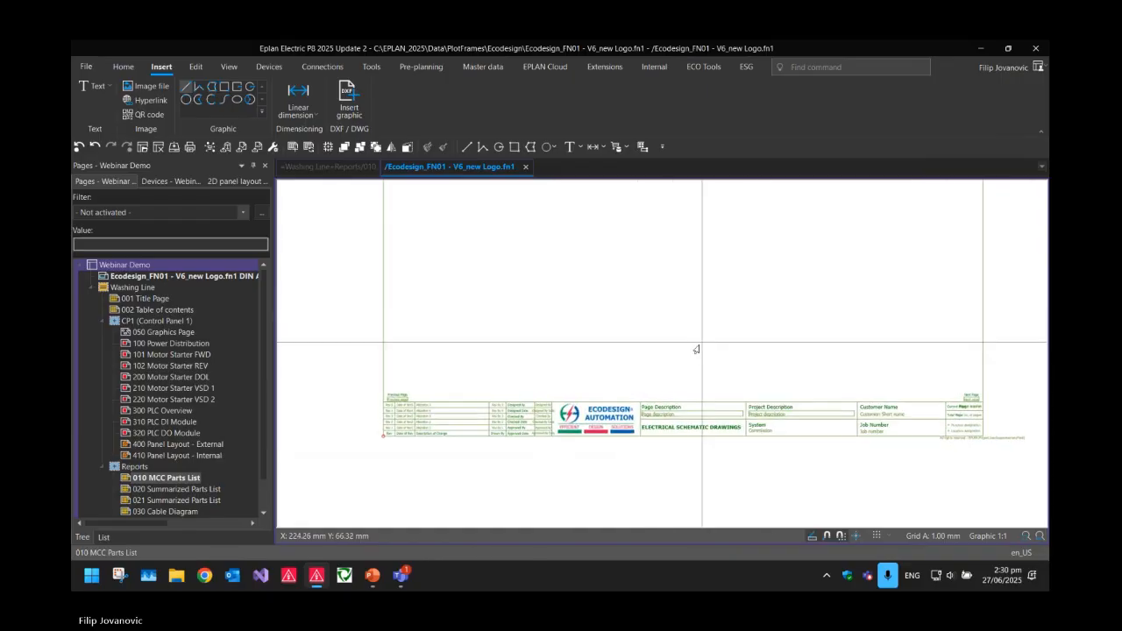
scroll(403, 451, up, 5)
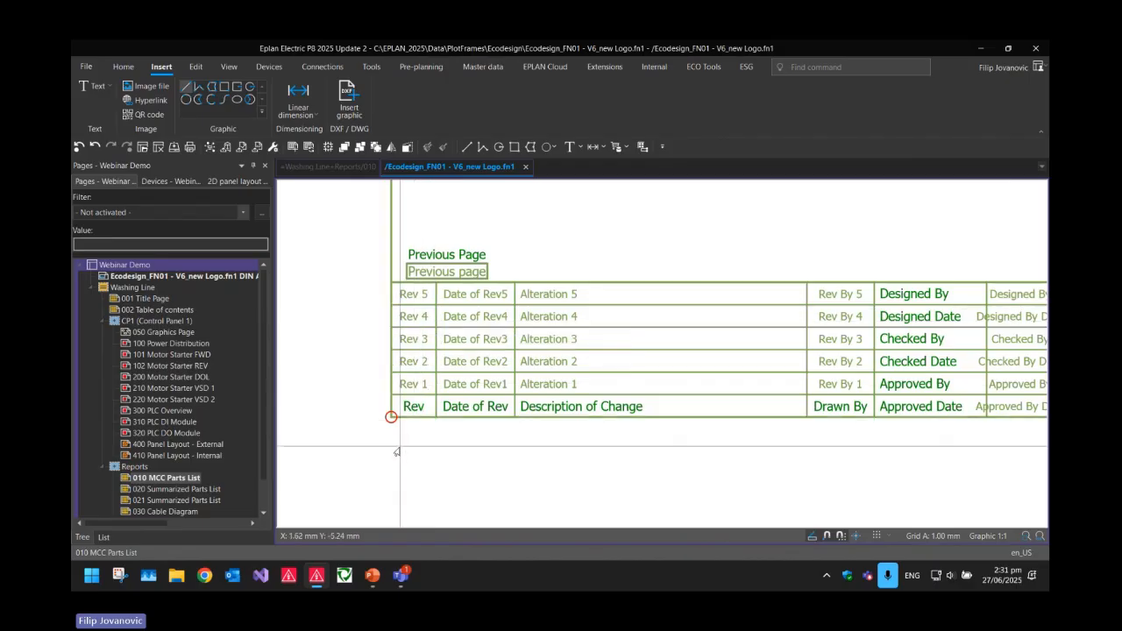
scroll(390, 419, up, 3)
middle_drag(391, 412, 364, 464)
scroll(380, 405, up, 3)
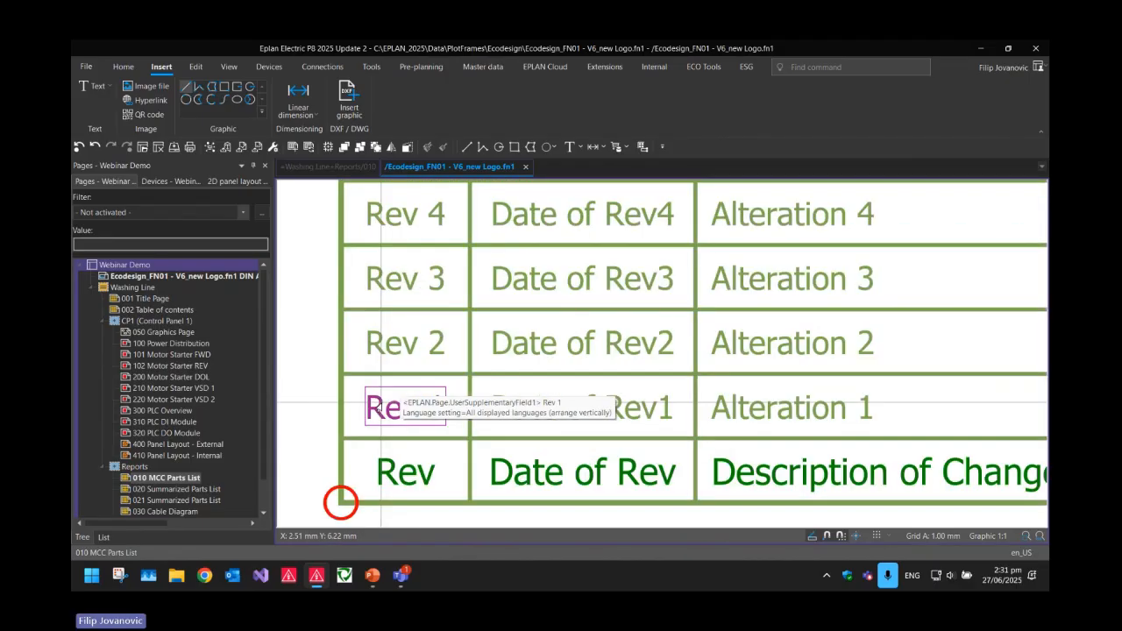
double_click(382, 407)
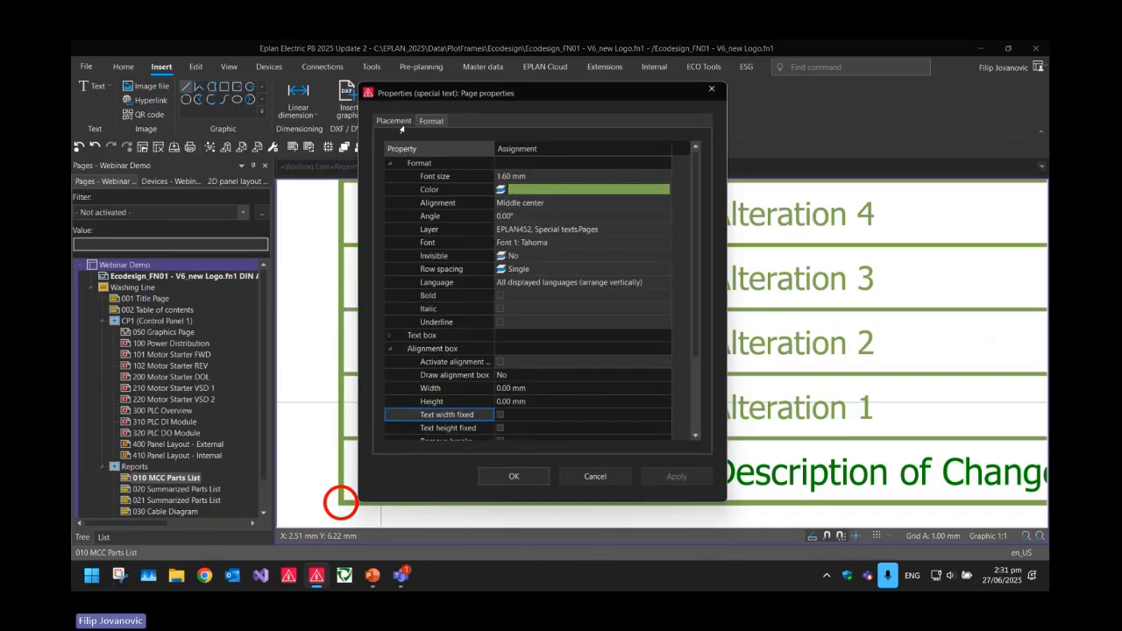
click(400, 127)
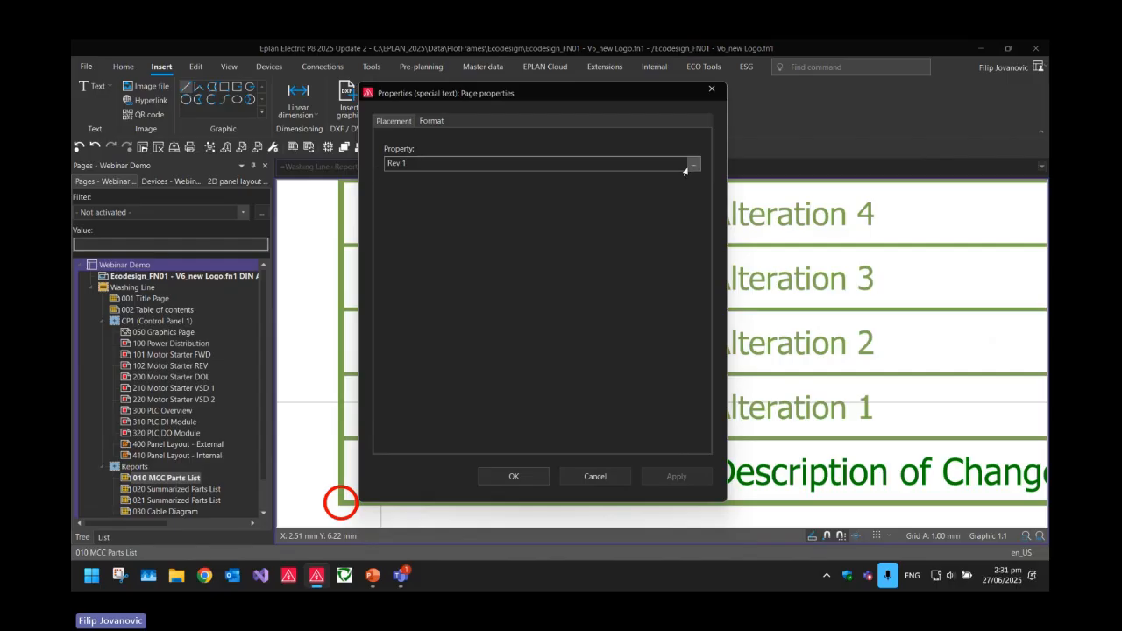
click(693, 164)
click(512, 429)
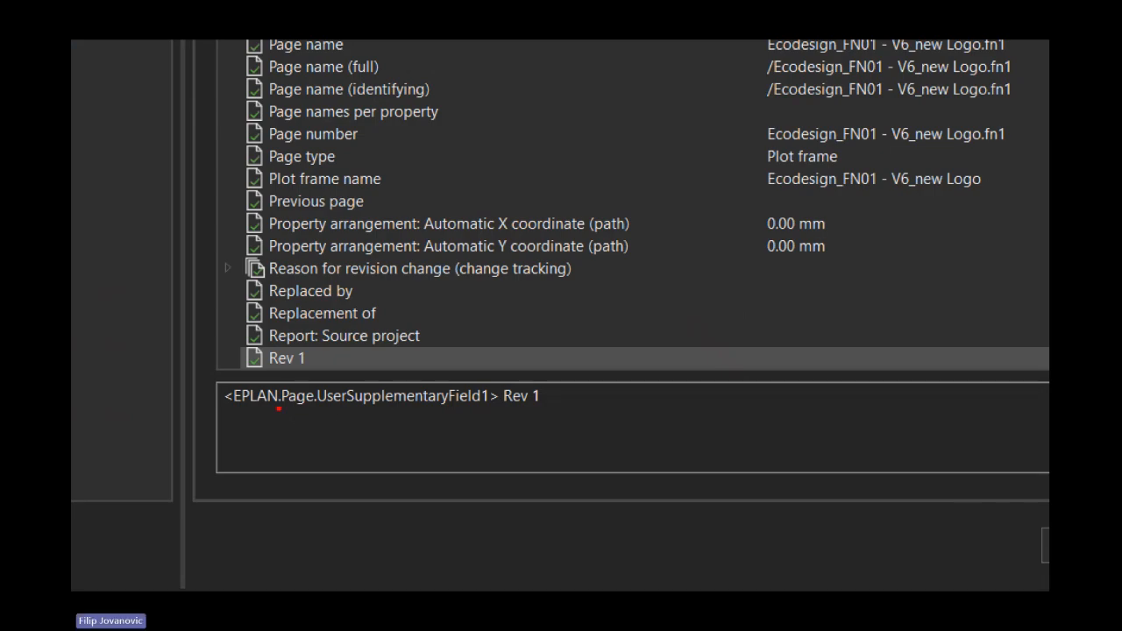
- Examine the identifying name and displayed name of the Rev 1 page property, and close its property dialogs
drag(277, 408, 302, 408)
drag(443, 411, 536, 409)
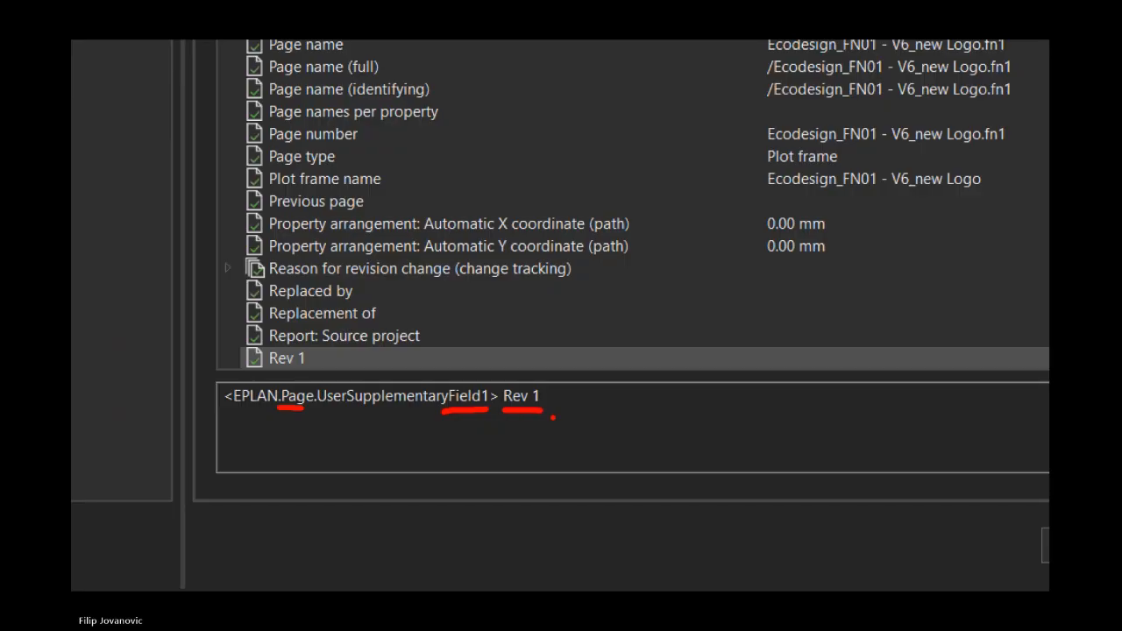
key(Escape)
click(554, 419)
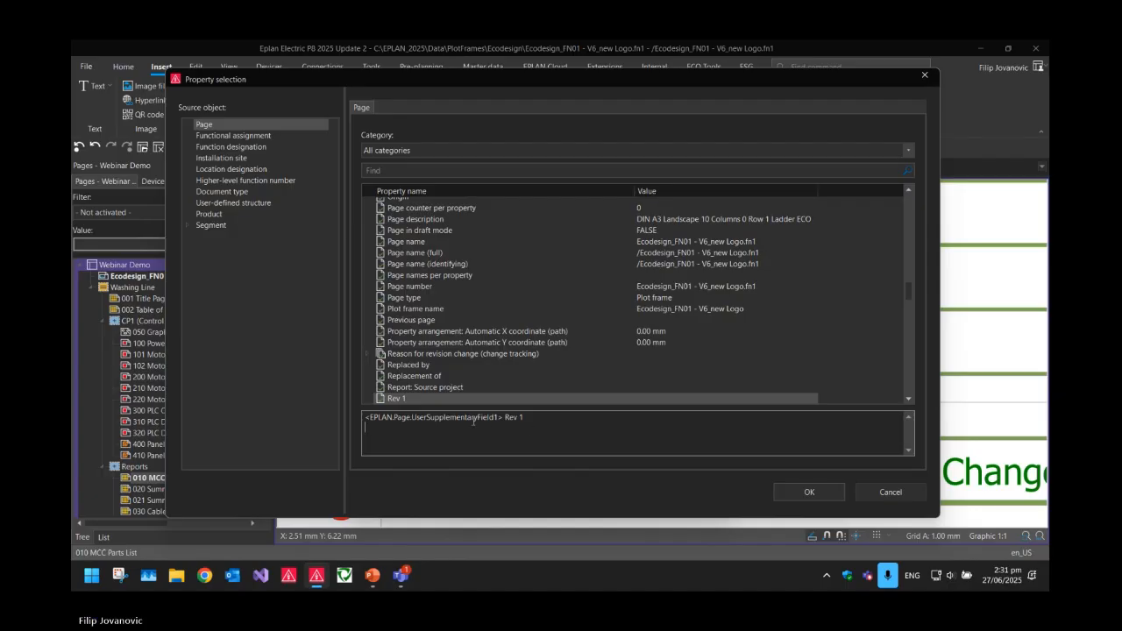
drag(506, 419, 544, 424)
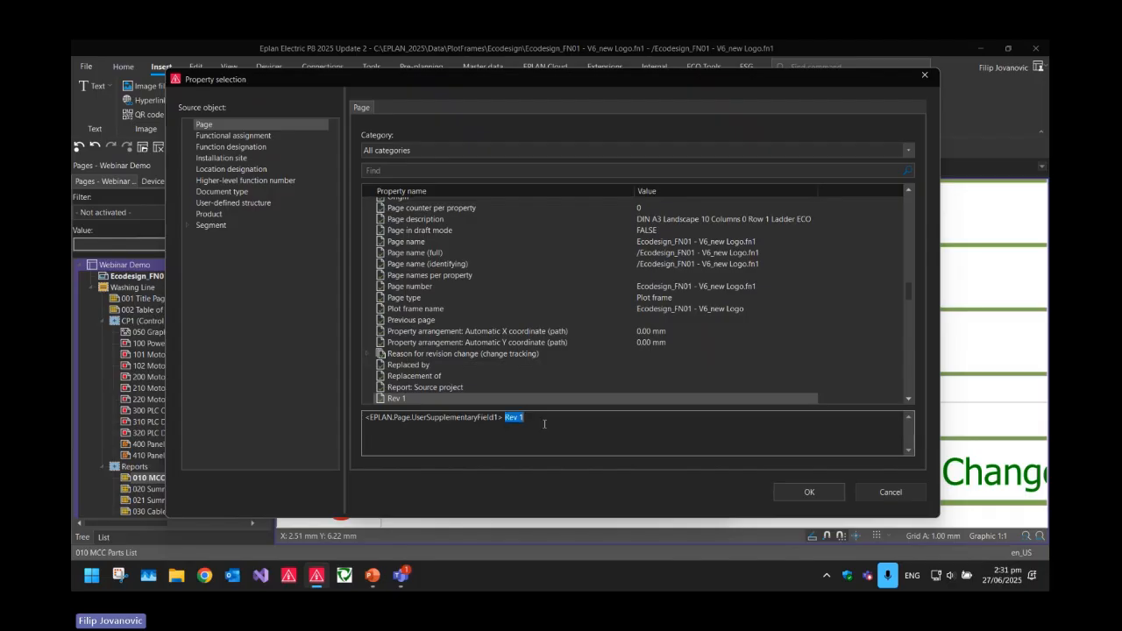
click(831, 493)
click(513, 473)
click(330, 400)
- Open the project's property configuration and examine the identifying and displayed names of the page property UserSupplementaryField1
scroll(330, 404, down, 1)
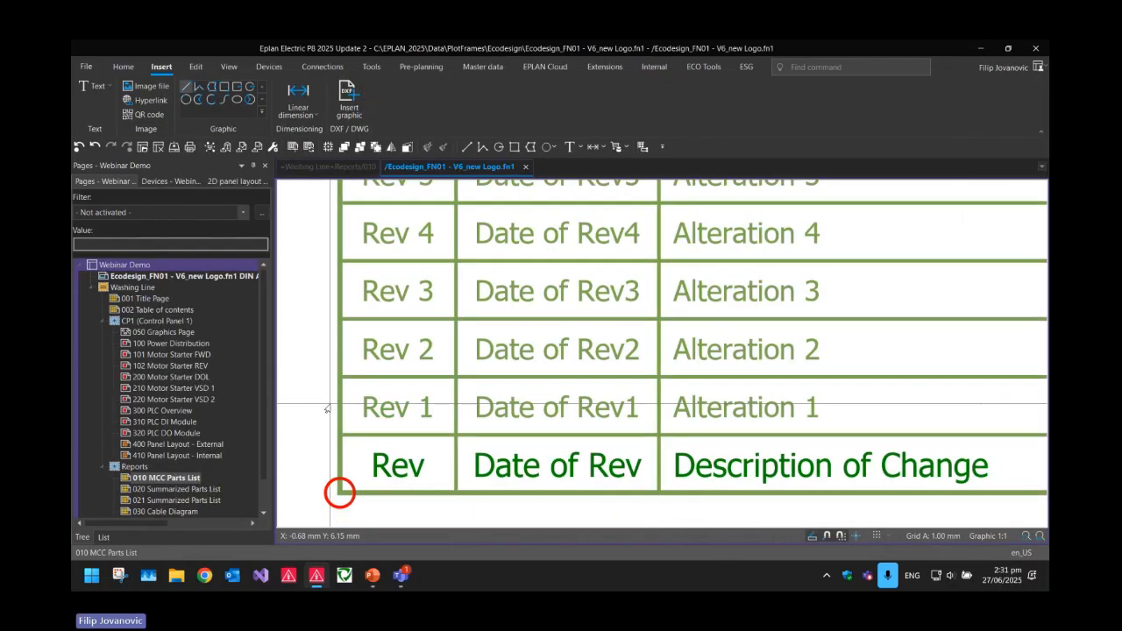
scroll(327, 410, down, 2)
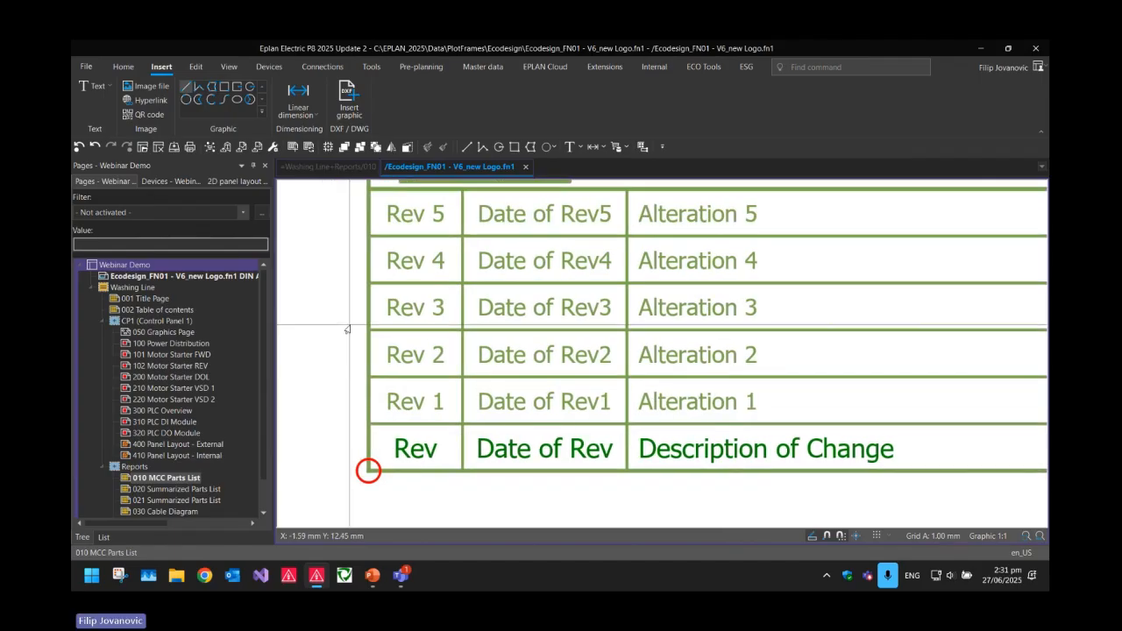
click(369, 70)
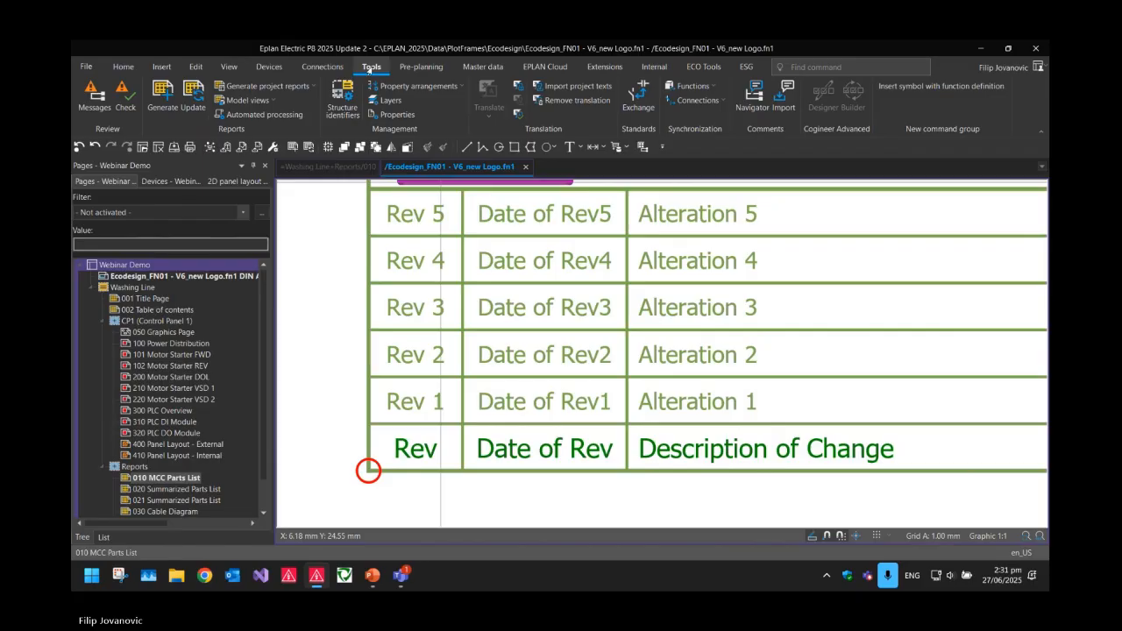
click(391, 115)
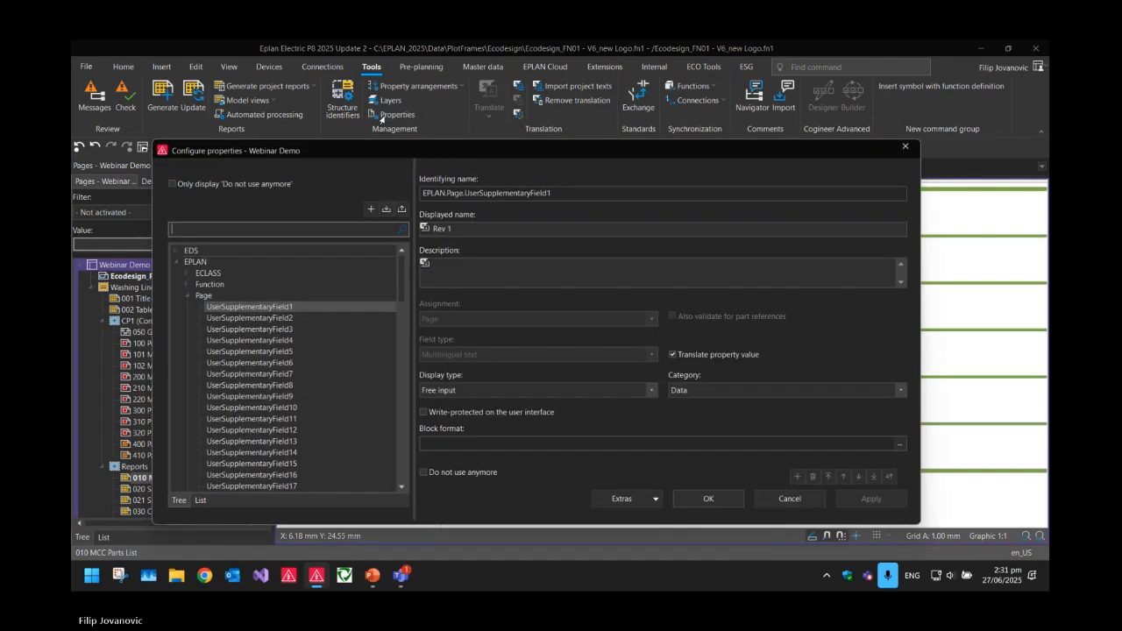
drag(401, 161, 442, 89)
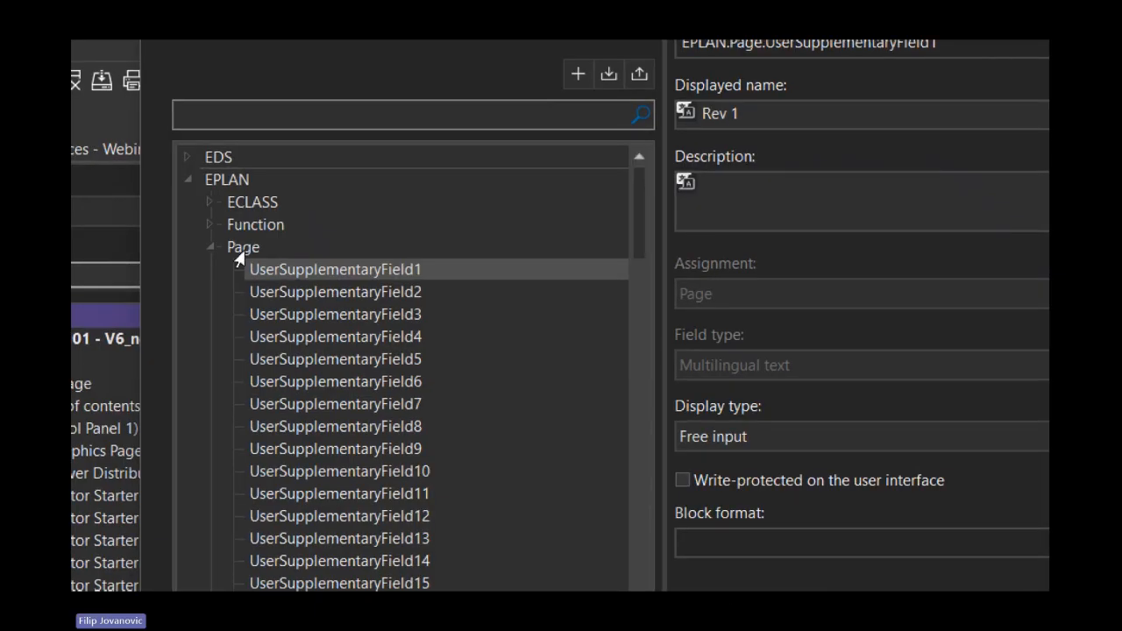
click(272, 244)
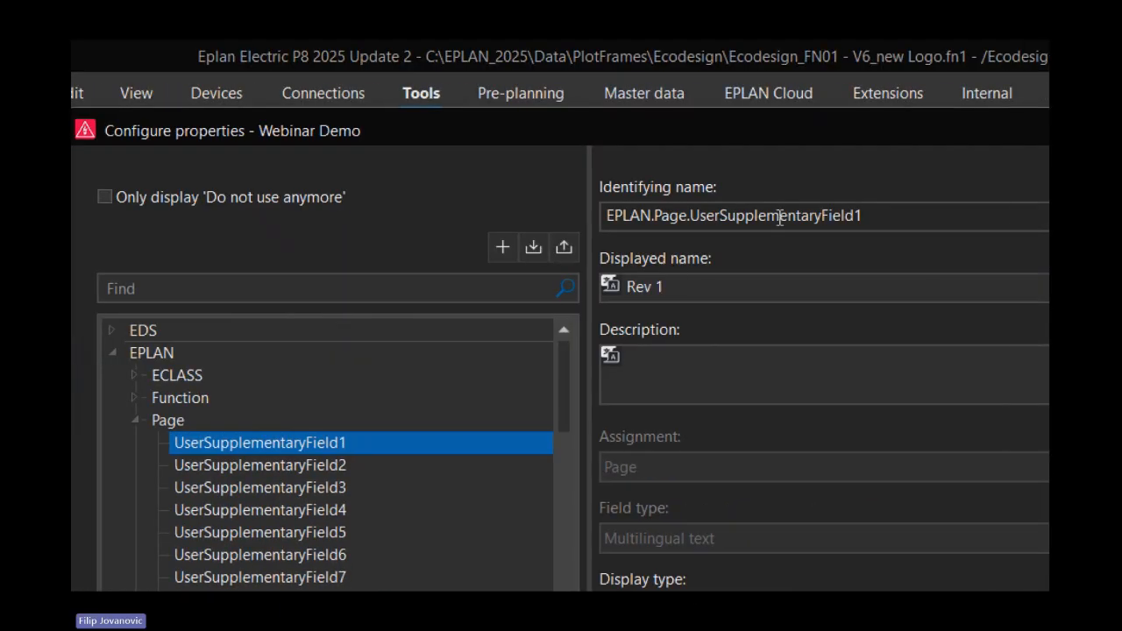
click(742, 113)
drag(742, 113, 721, 113)
drag(644, 287, 626, 287)
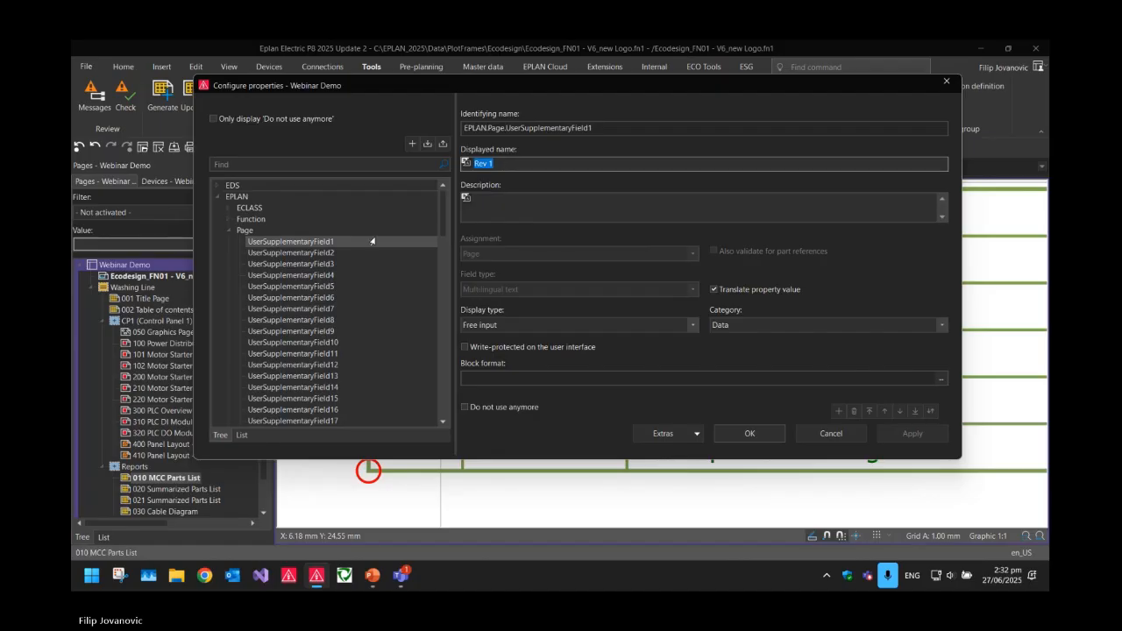
- Compare the displayed names of page properties UserSupplementaryField2, 3, 4, 11 and 12, and close the property configuration
click(350, 253)
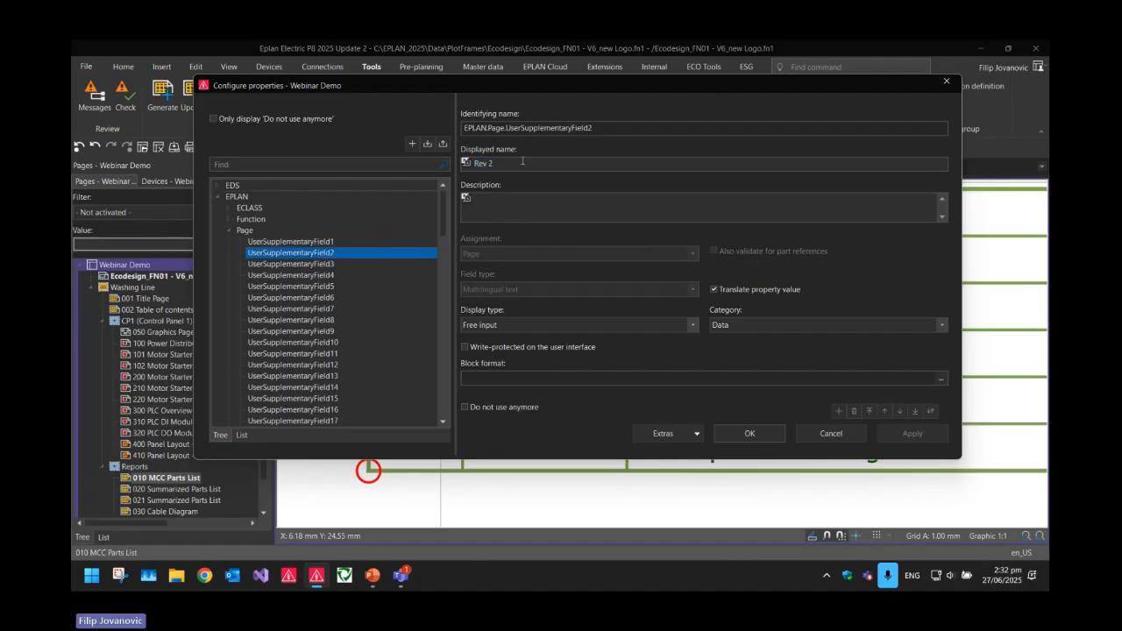
click(331, 263)
click(312, 276)
click(307, 353)
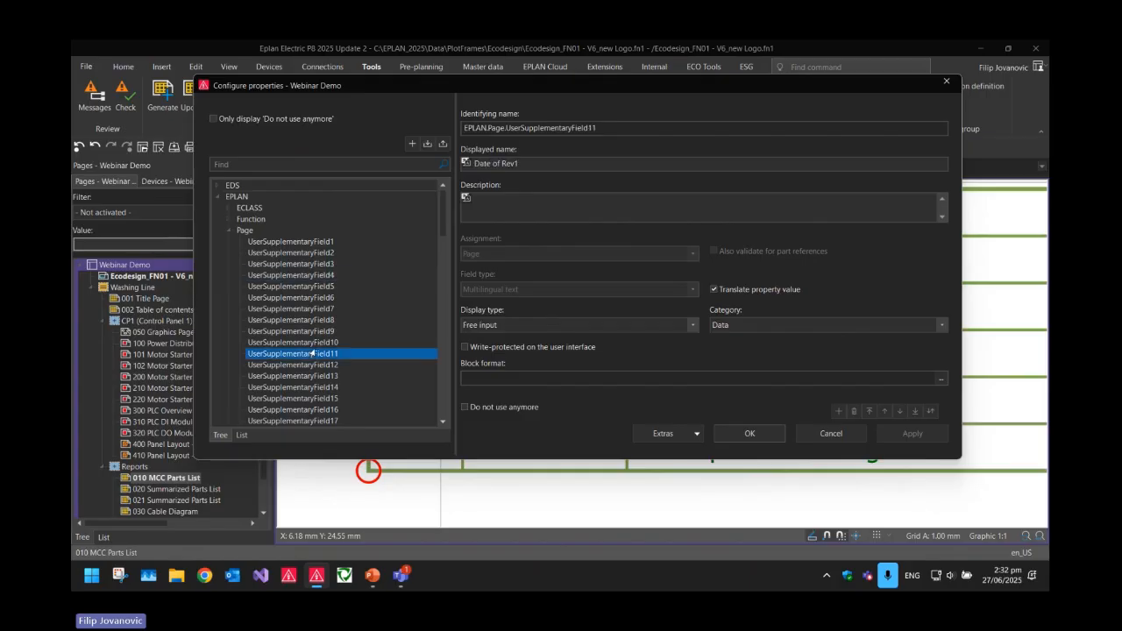
click(307, 365)
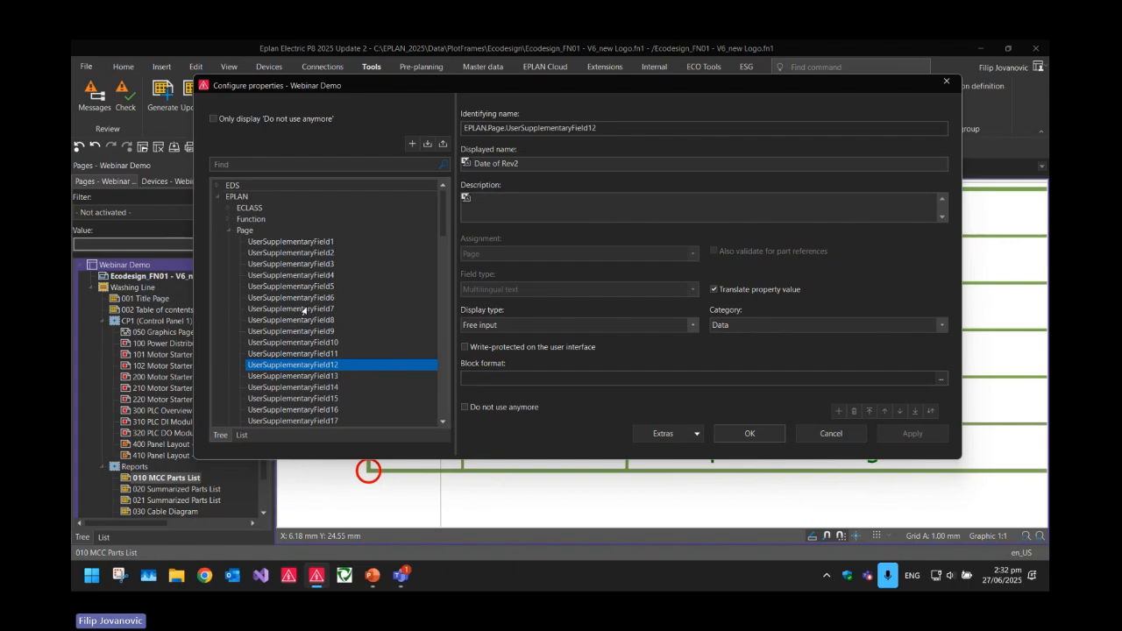
click(735, 427)
- Display the paths on the plot frame, examine its column divisions, and hide the paths again
scroll(312, 357, down, 3)
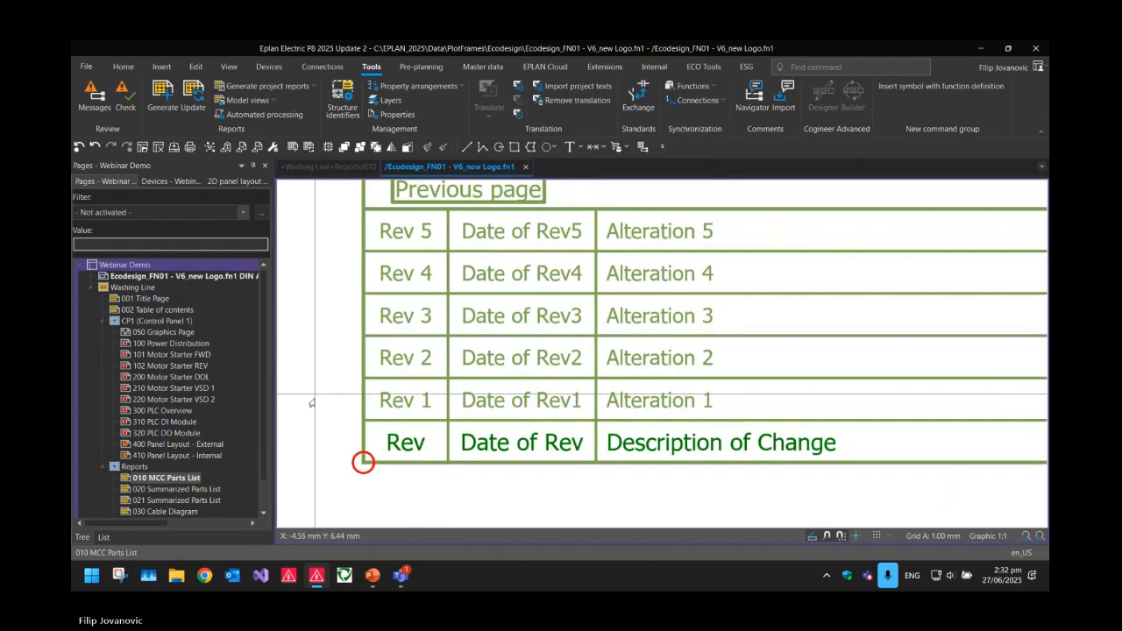
scroll(312, 357, down, 2)
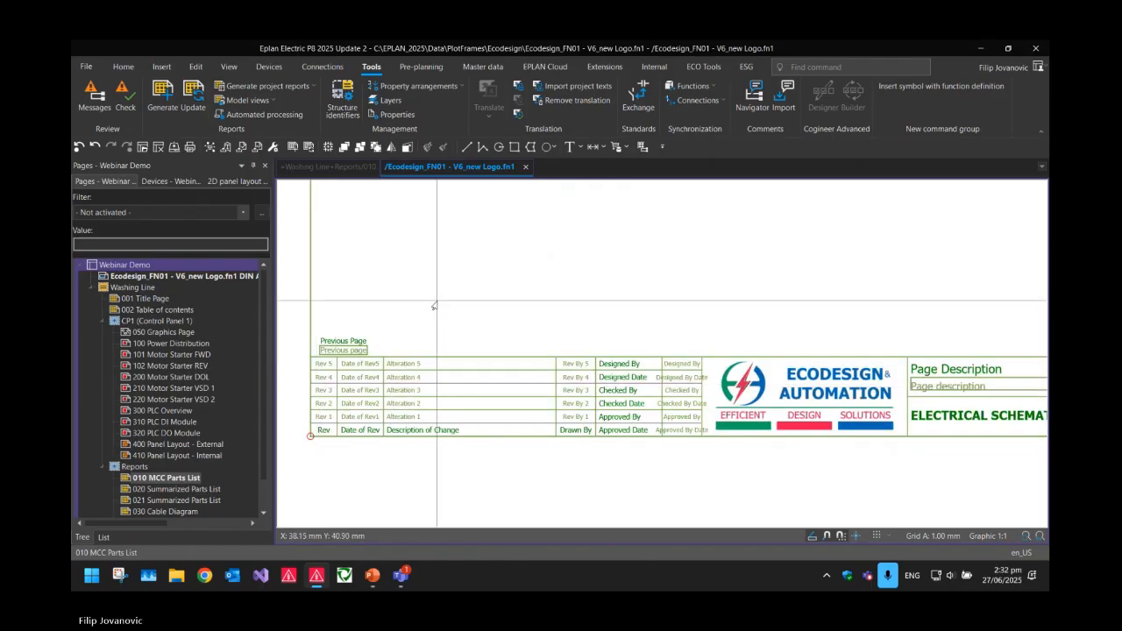
scroll(436, 307, down, 1)
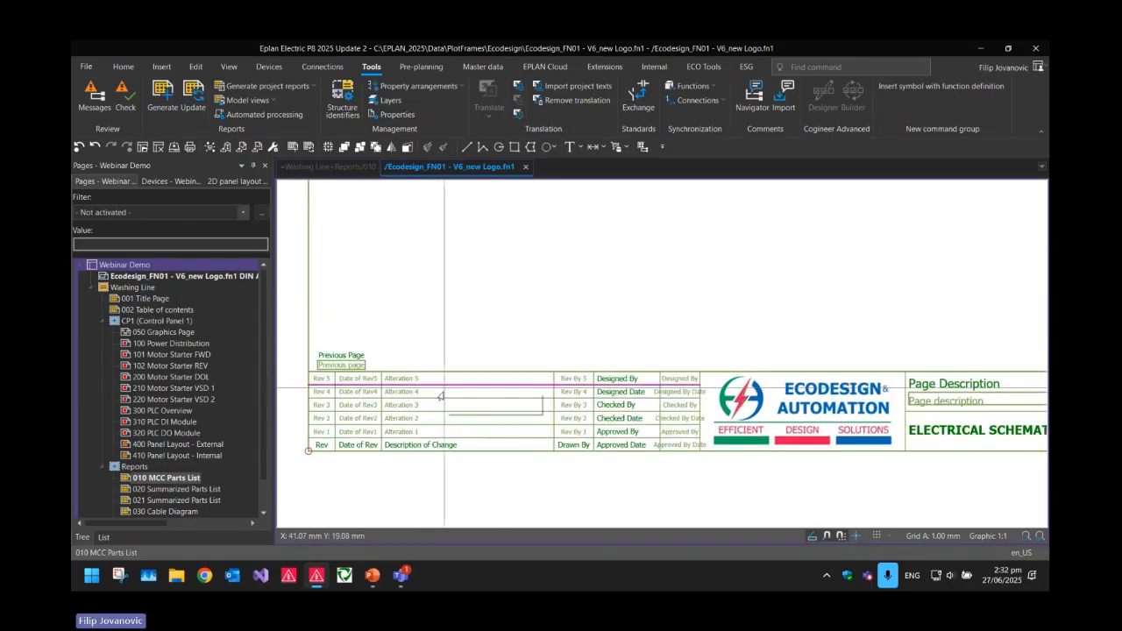
scroll(402, 408, down, 2)
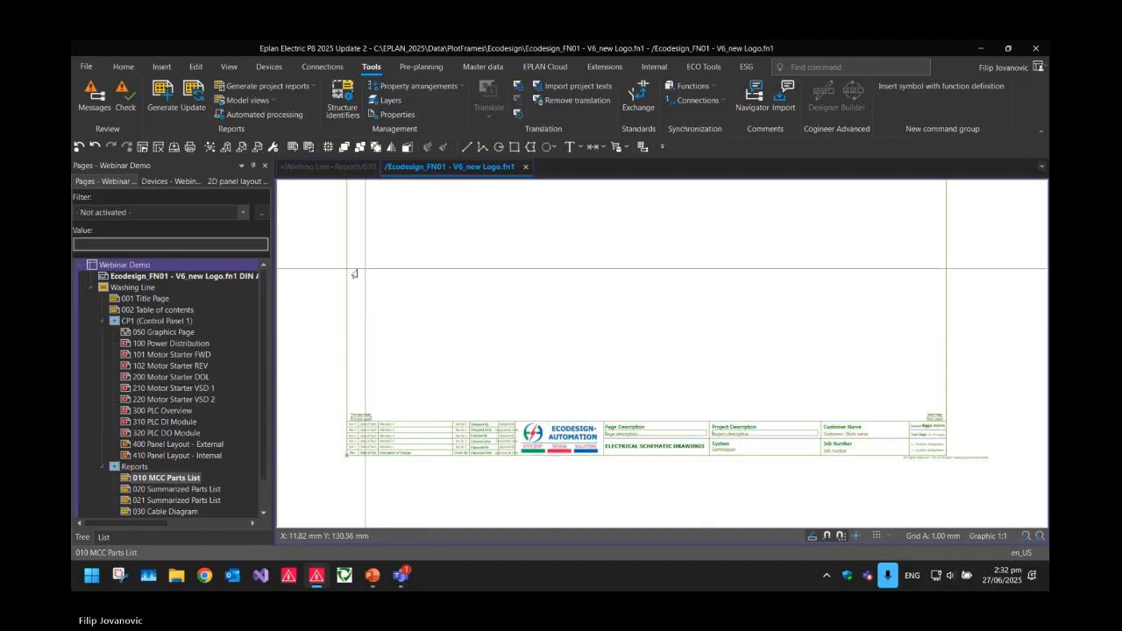
click(227, 67)
middle_drag(406, 236, 423, 300)
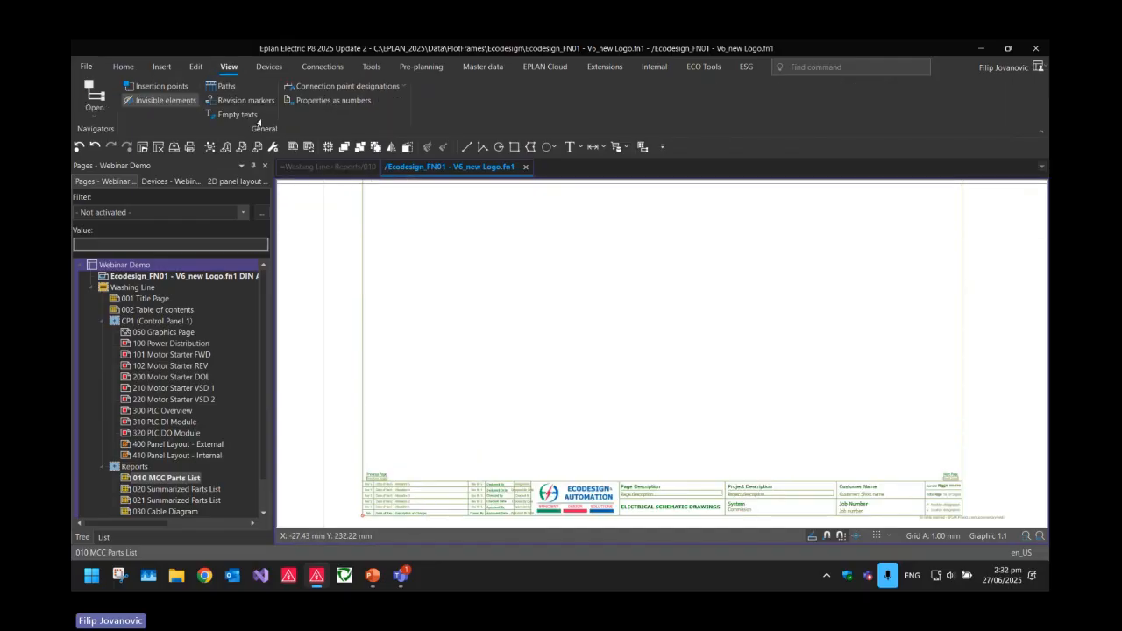
click(218, 89)
middle_drag(496, 304, 505, 457)
scroll(412, 292, up, 4)
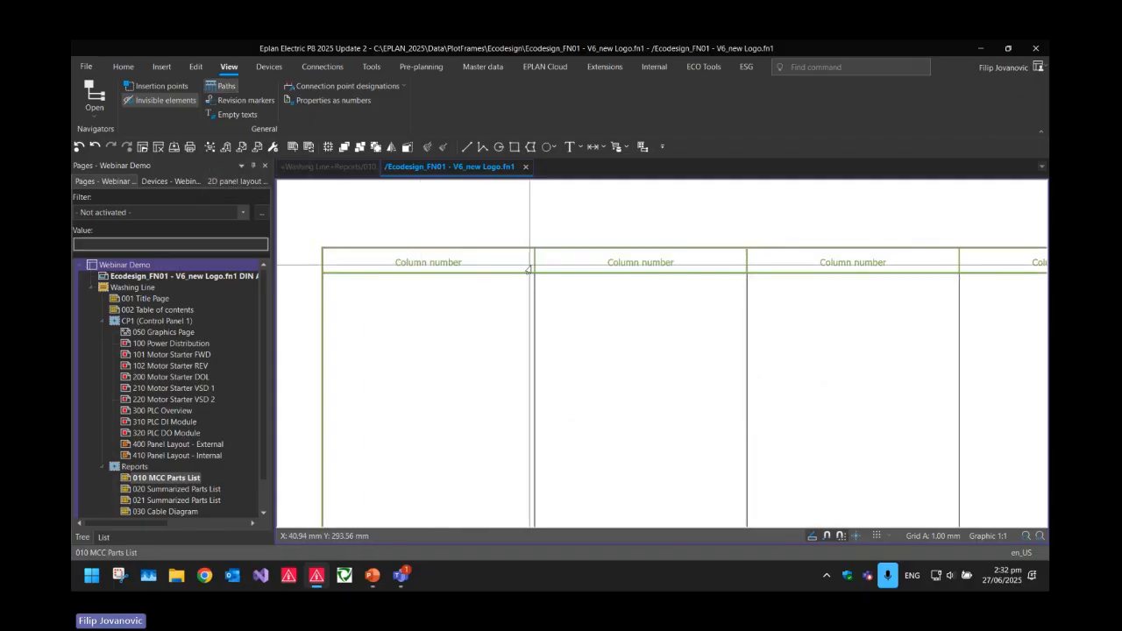
scroll(388, 289, down, 4)
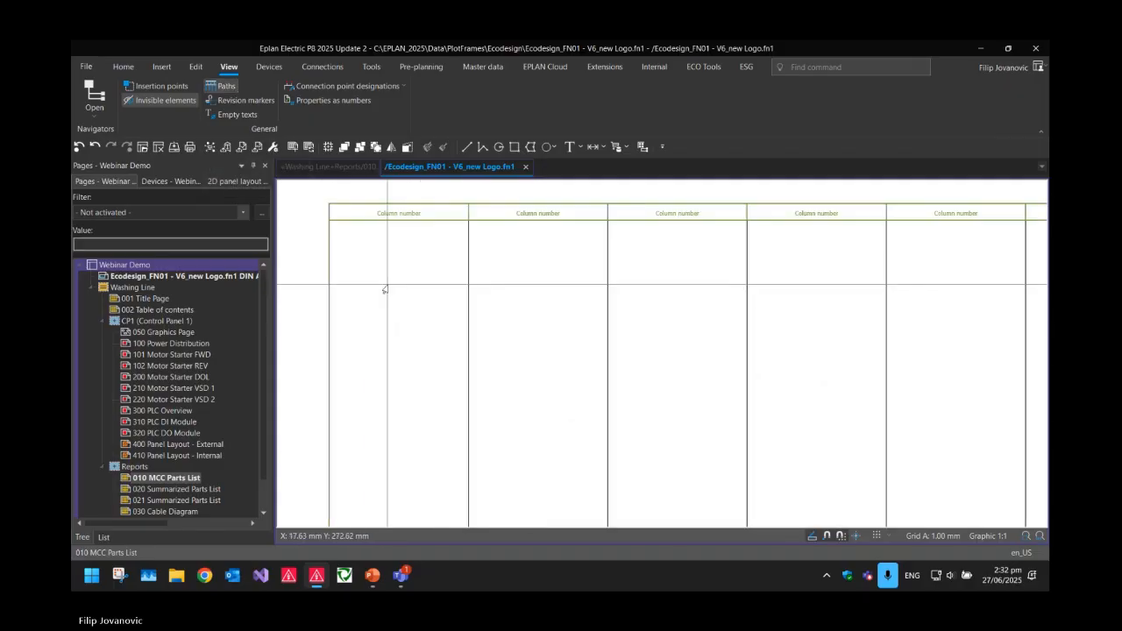
click(223, 86)
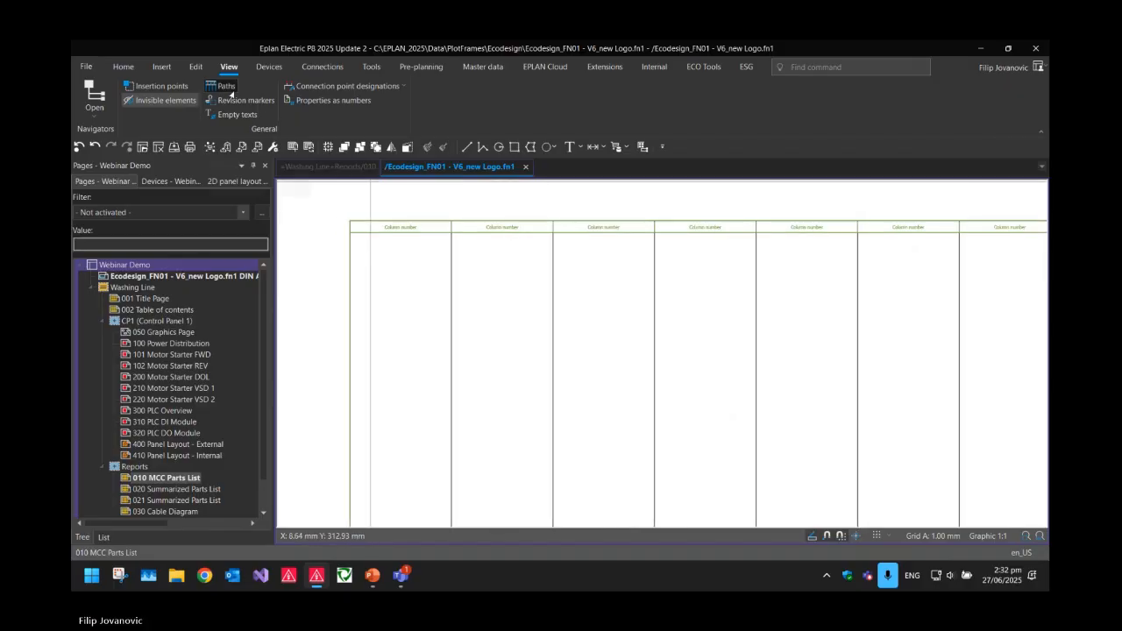
- Display empty texts on the plot frame, examine the revision table, and hide the empty texts again
click(233, 118)
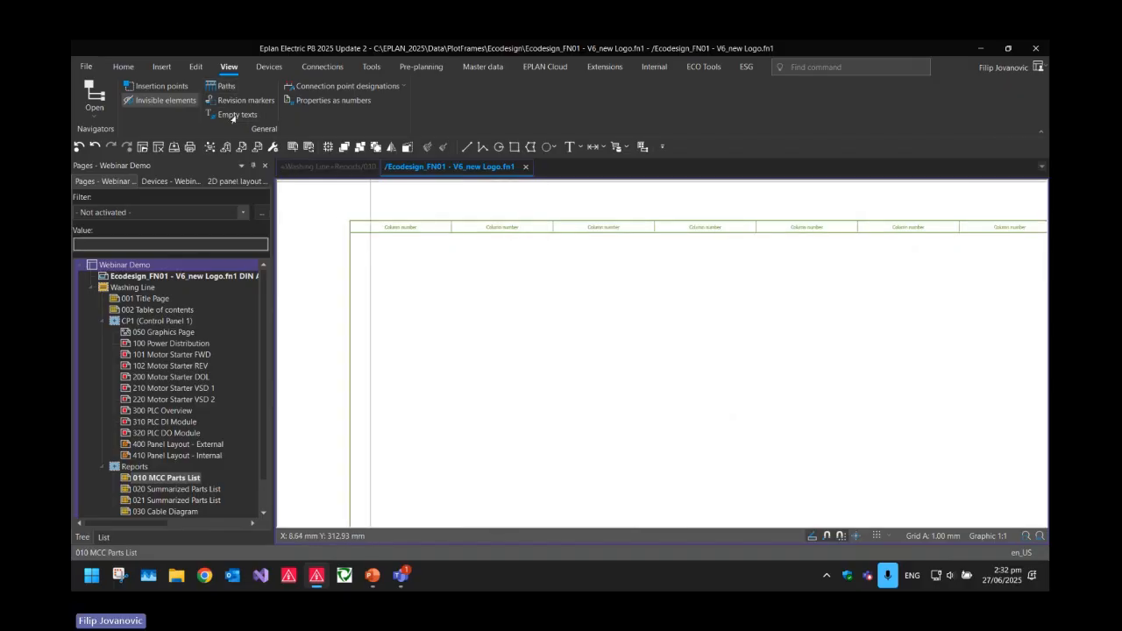
scroll(445, 235, down, 3)
middle_drag(453, 520, 445, 346)
scroll(437, 372, up, 3)
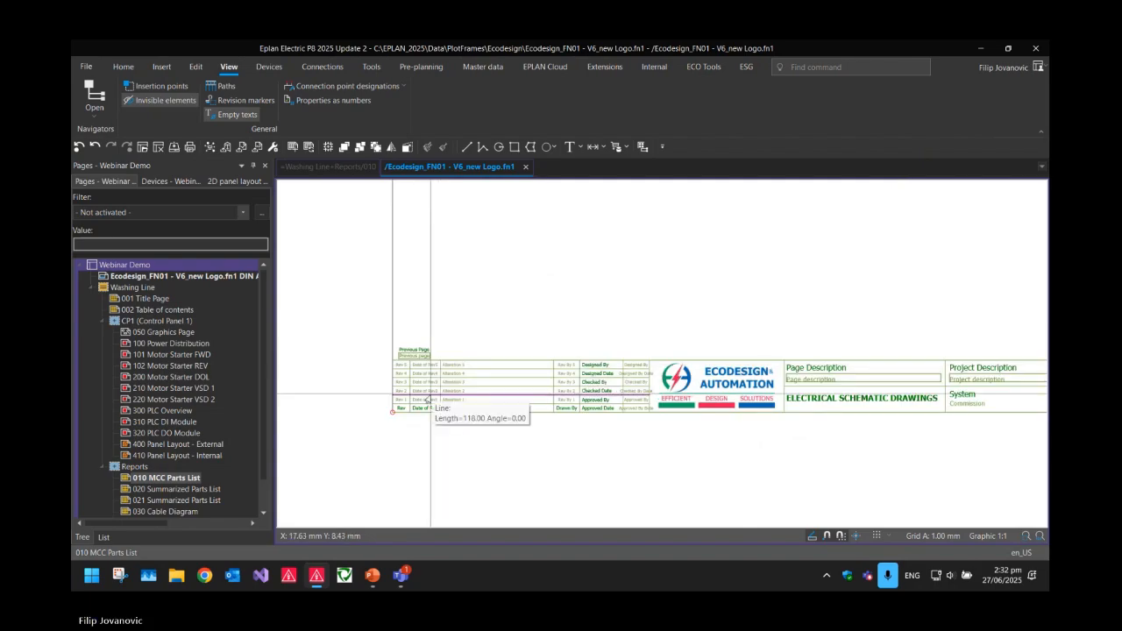
click(233, 115)
- Display the plot frame's properties as numbers, examine the revision table and title block fields, and restore the property names
click(321, 104)
scroll(385, 375, up, 4)
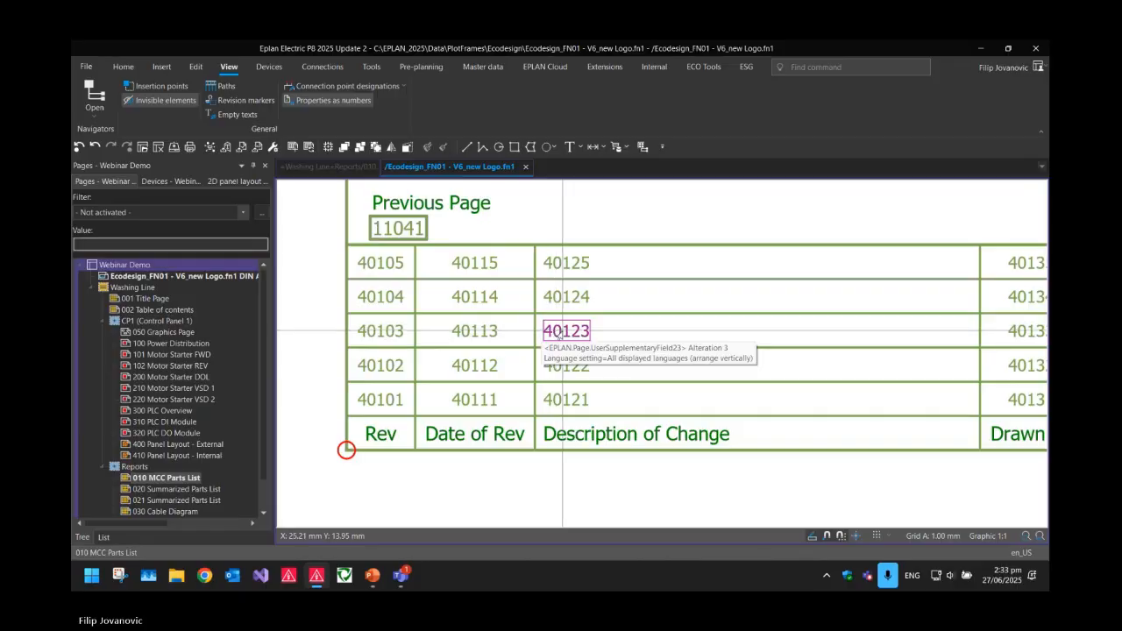
scroll(560, 334, down, 3)
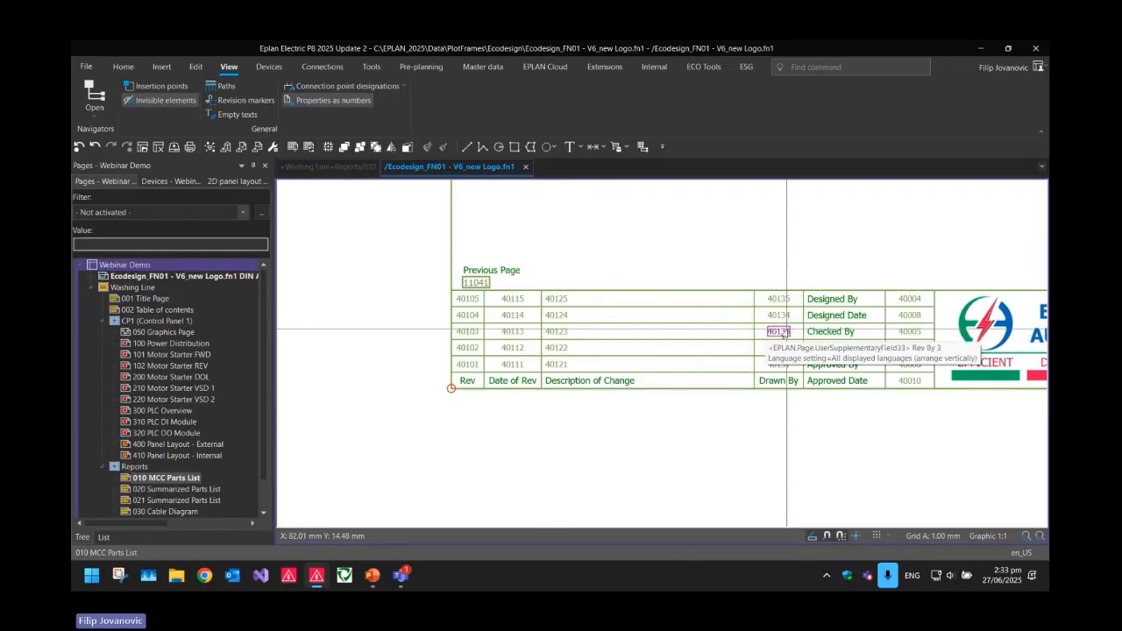
middle_drag(785, 333, 767, 335)
middle_drag(1035, 355, 626, 359)
scroll(626, 359, down, 2)
middle_drag(748, 364, 504, 367)
scroll(711, 368, up, 3)
middle_drag(711, 368, 609, 366)
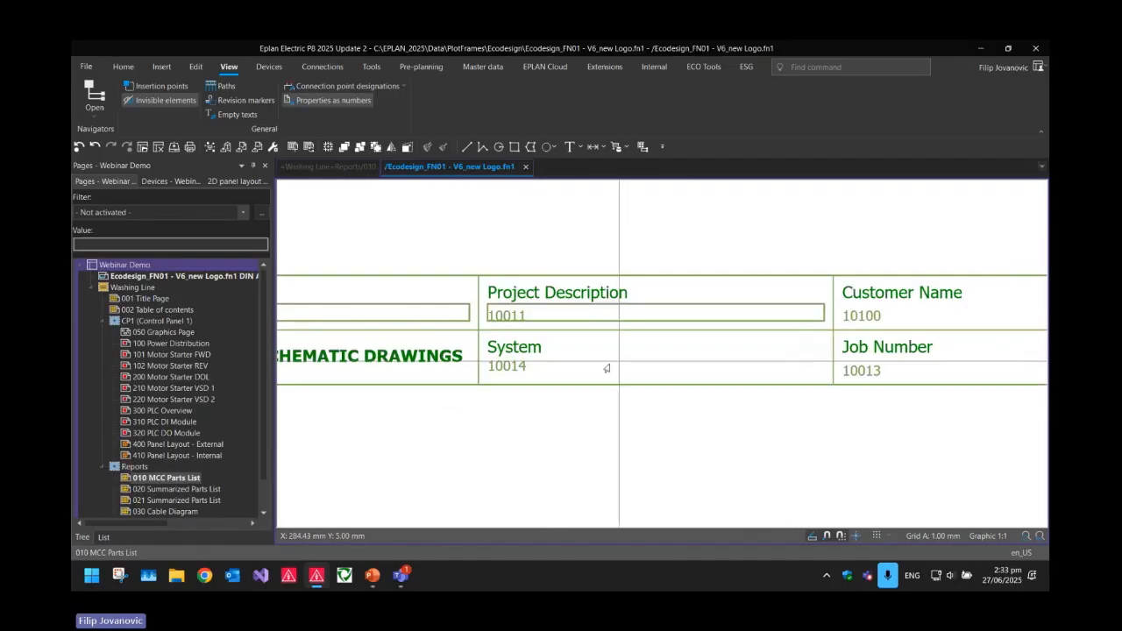
scroll(861, 371, down, 2)
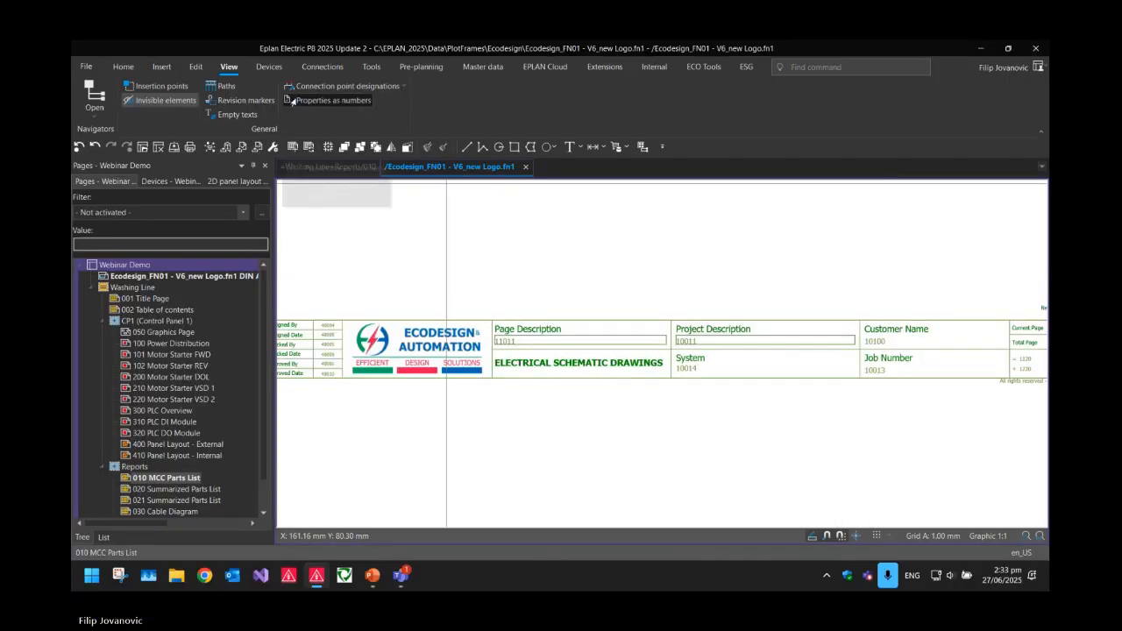
scroll(602, 400, down, 4)
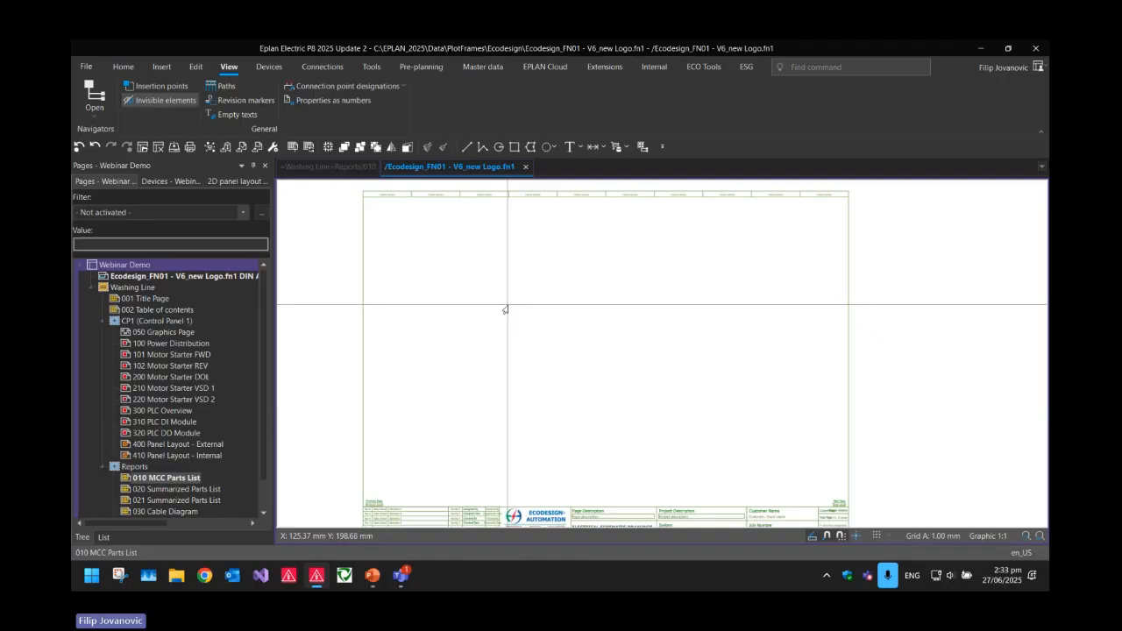
- Open the properties of the Ecodesign_FN01 - V6_new Logo plot frame, examine its row heights and column widths, and close them without changes
click(115, 280)
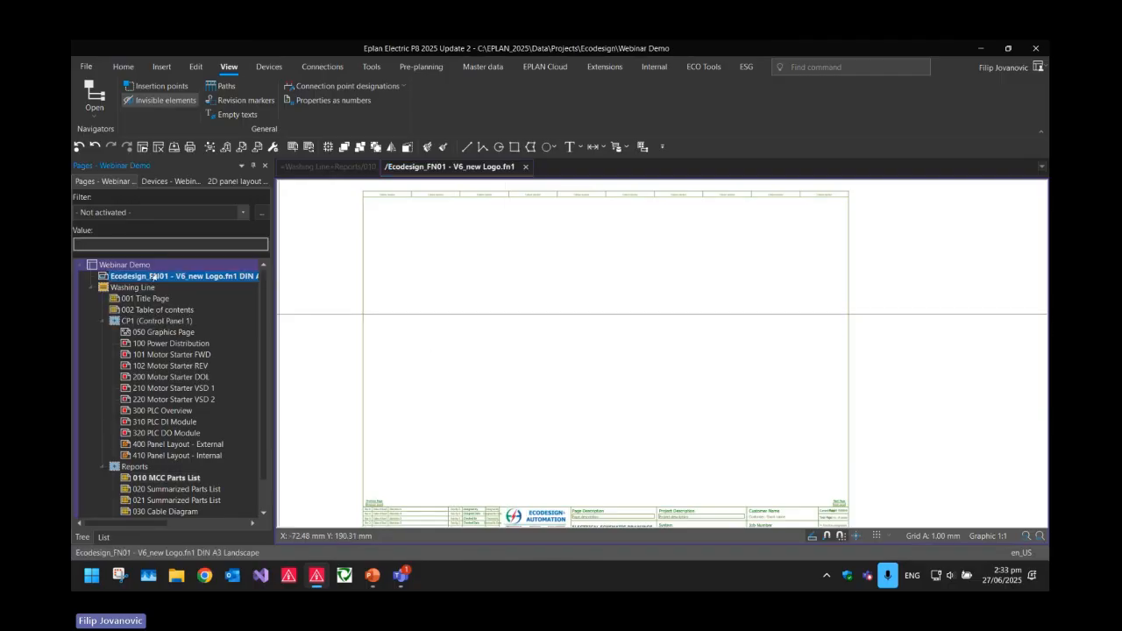
right_click(152, 277)
click(208, 528)
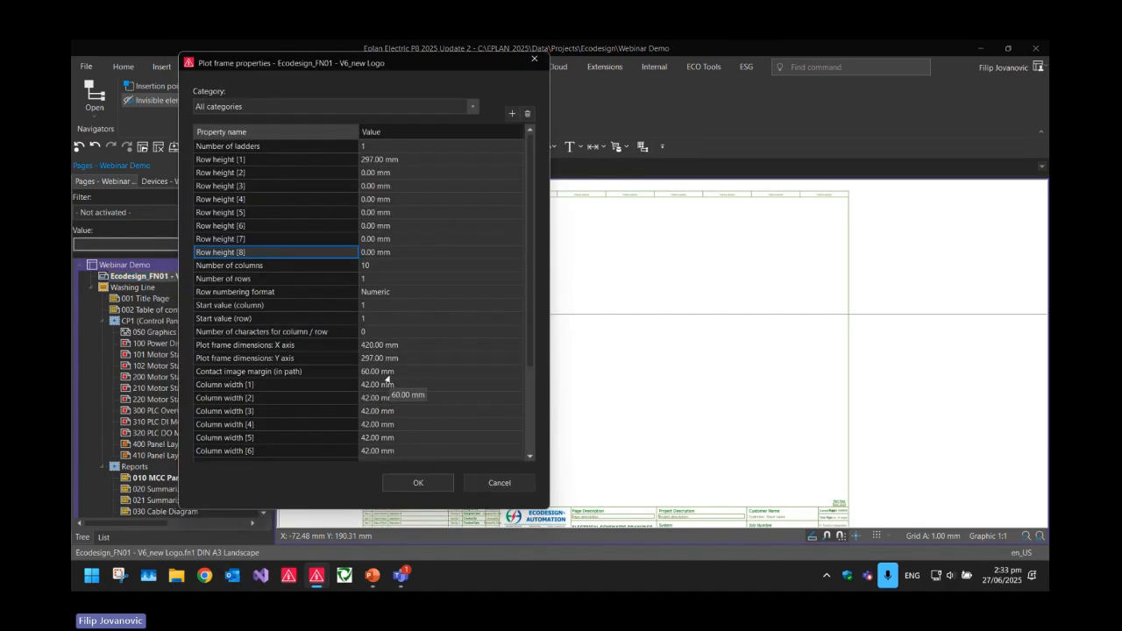
click(261, 159)
drag(260, 159, 406, 243)
click(323, 199)
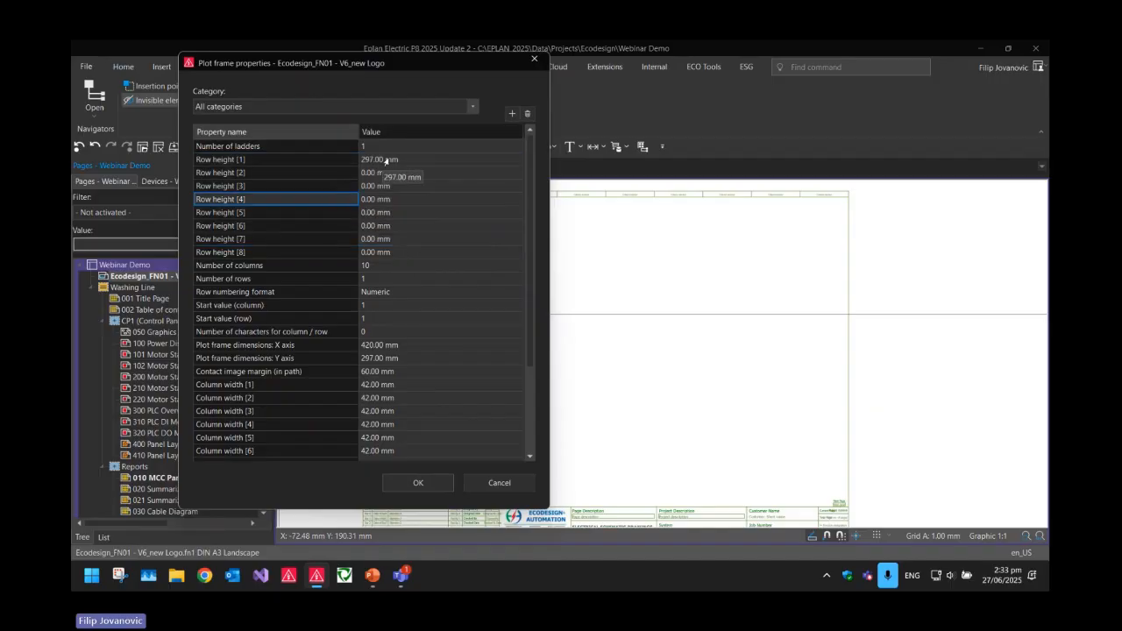
click(392, 161)
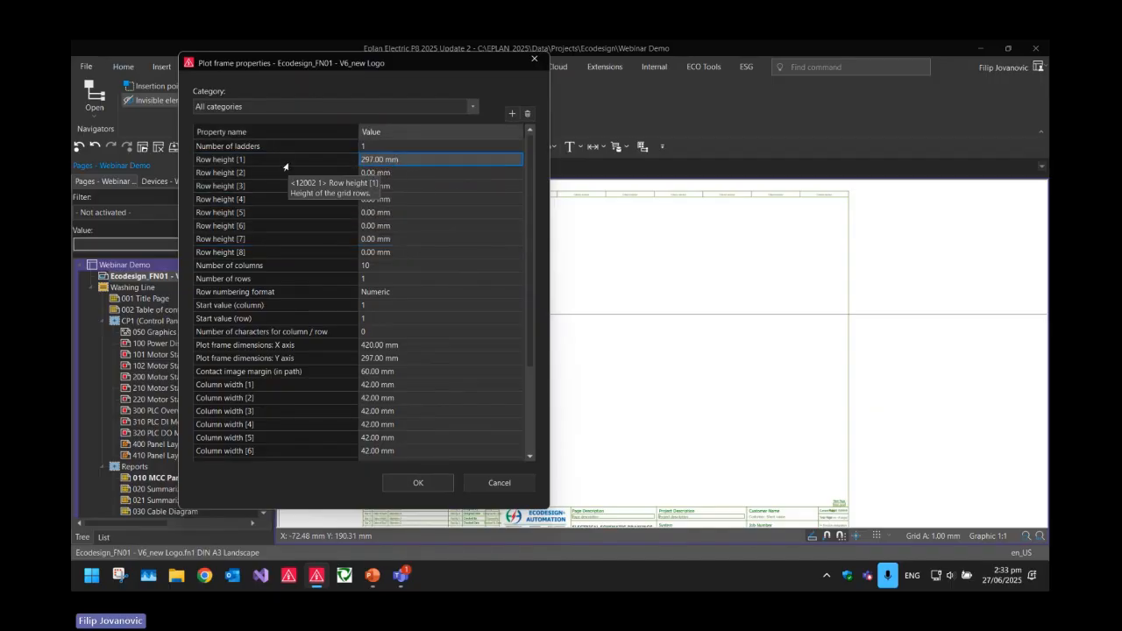
drag(368, 166, 360, 250)
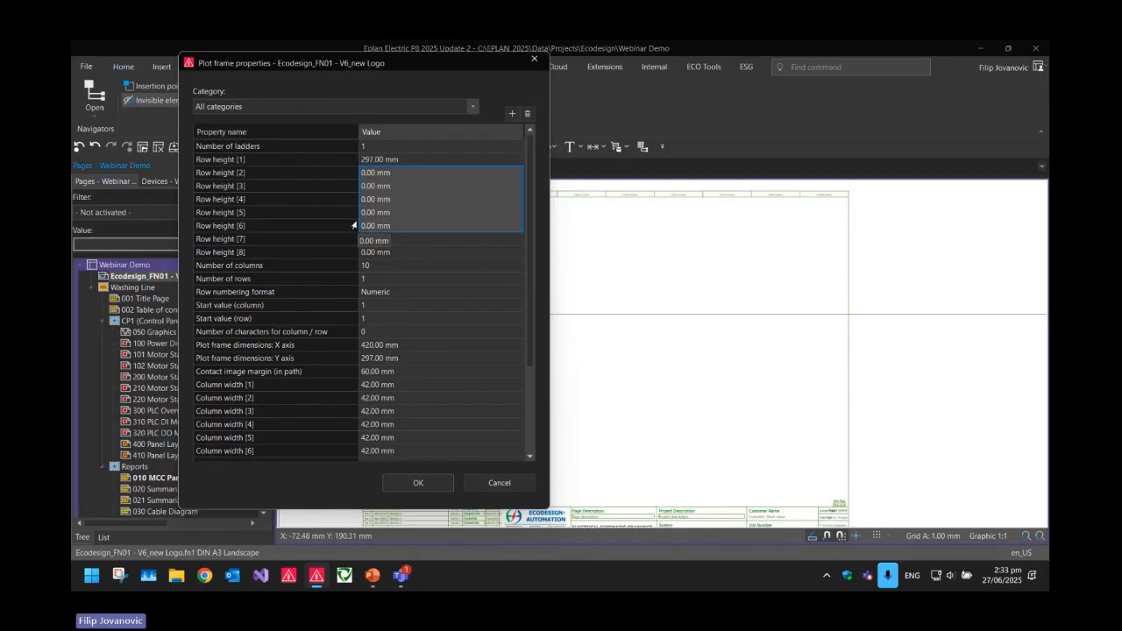
scroll(309, 278, down, 3)
drag(298, 269, 304, 304)
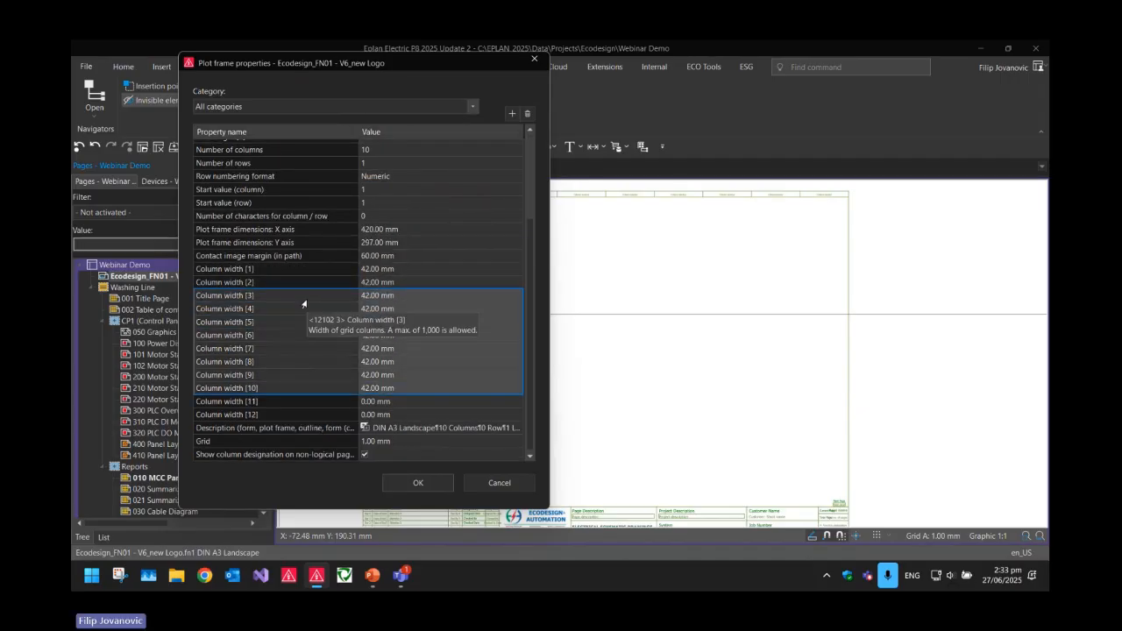
click(492, 481)
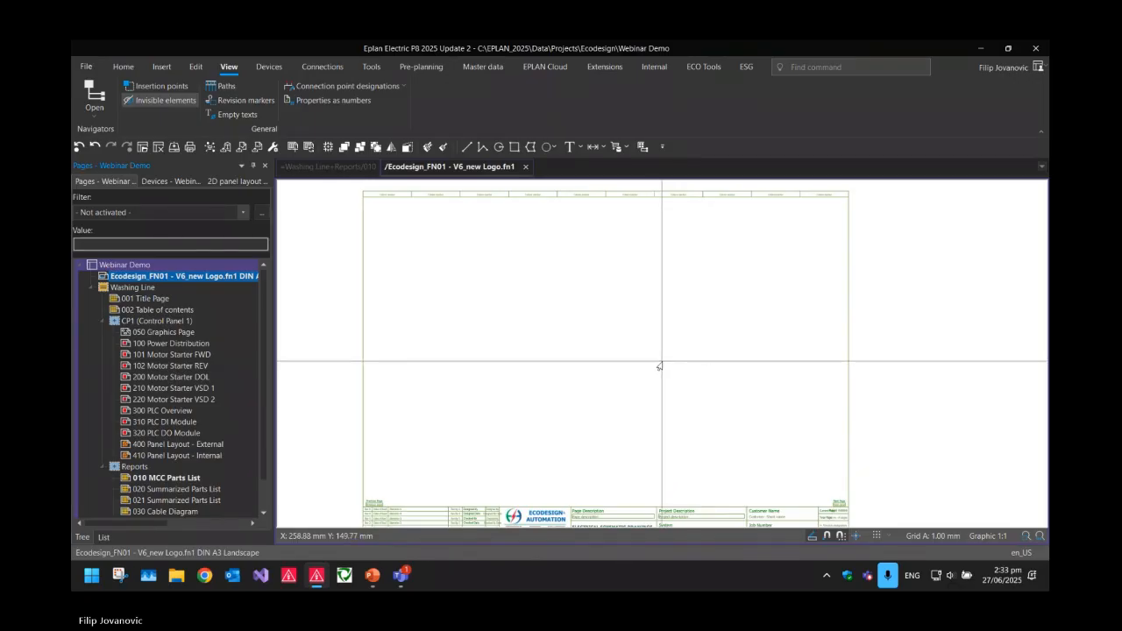
- Close the plot frame and update the open projects with its changed master data
scroll(406, 510, up, 3)
middle_drag(406, 511, 413, 348)
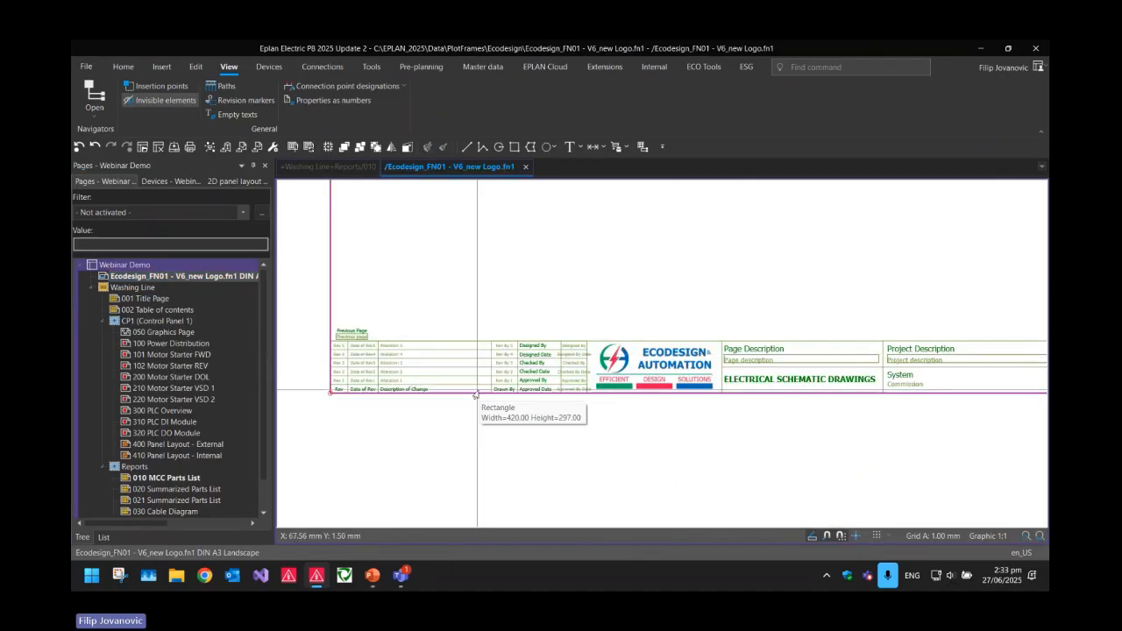
click(525, 167)
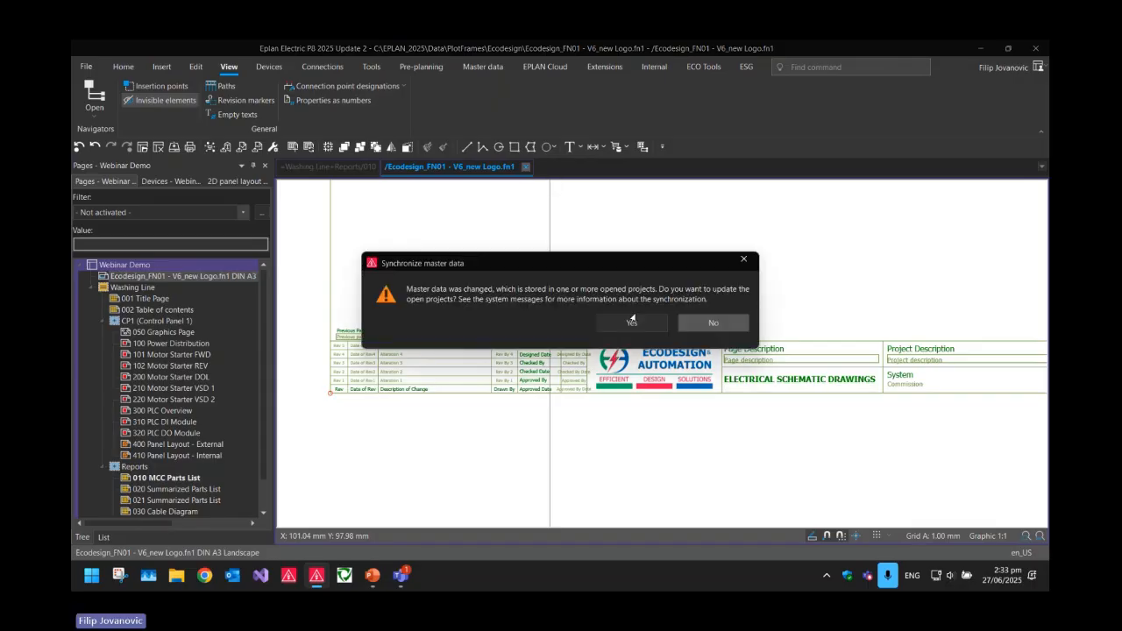
click(615, 324)
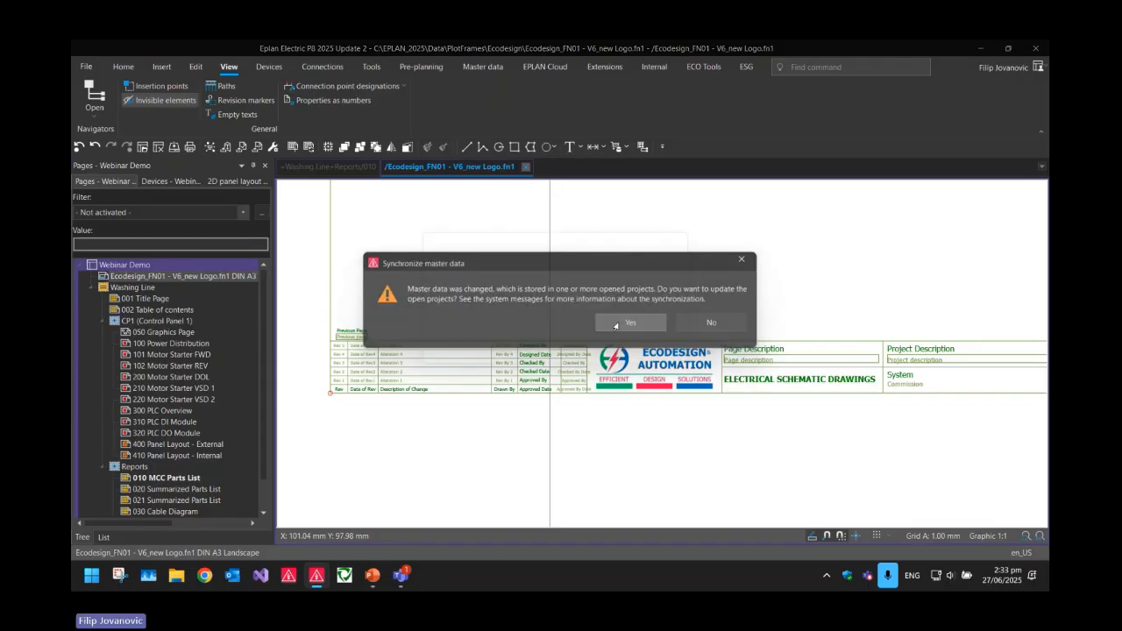
scroll(617, 404, down, 3)
scroll(407, 417, up, 3)
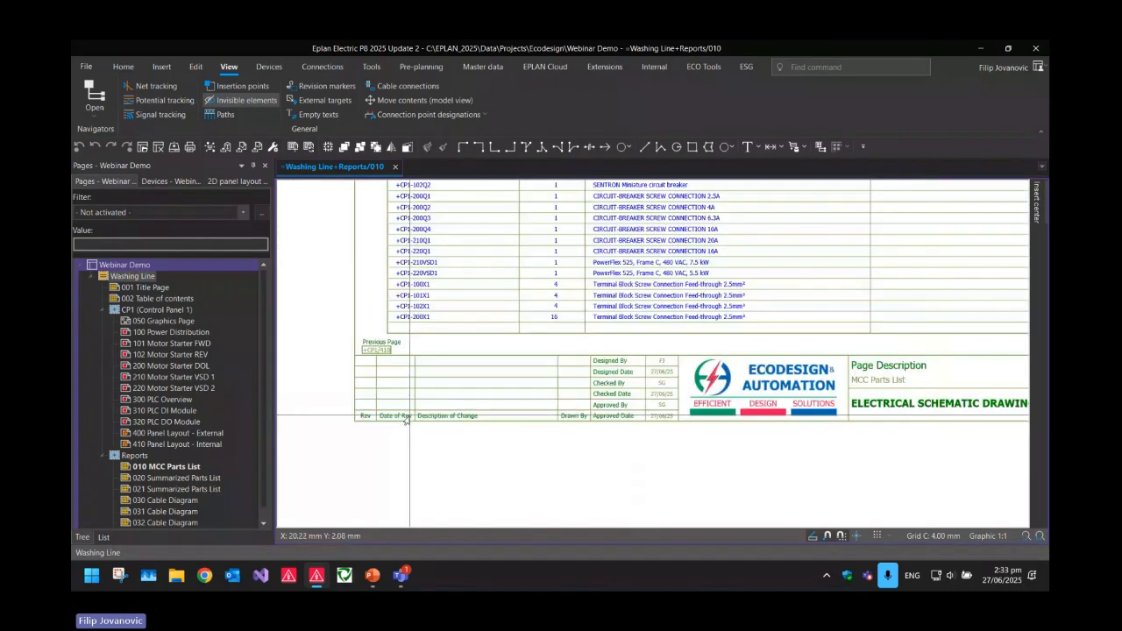
scroll(407, 417, up, 2)
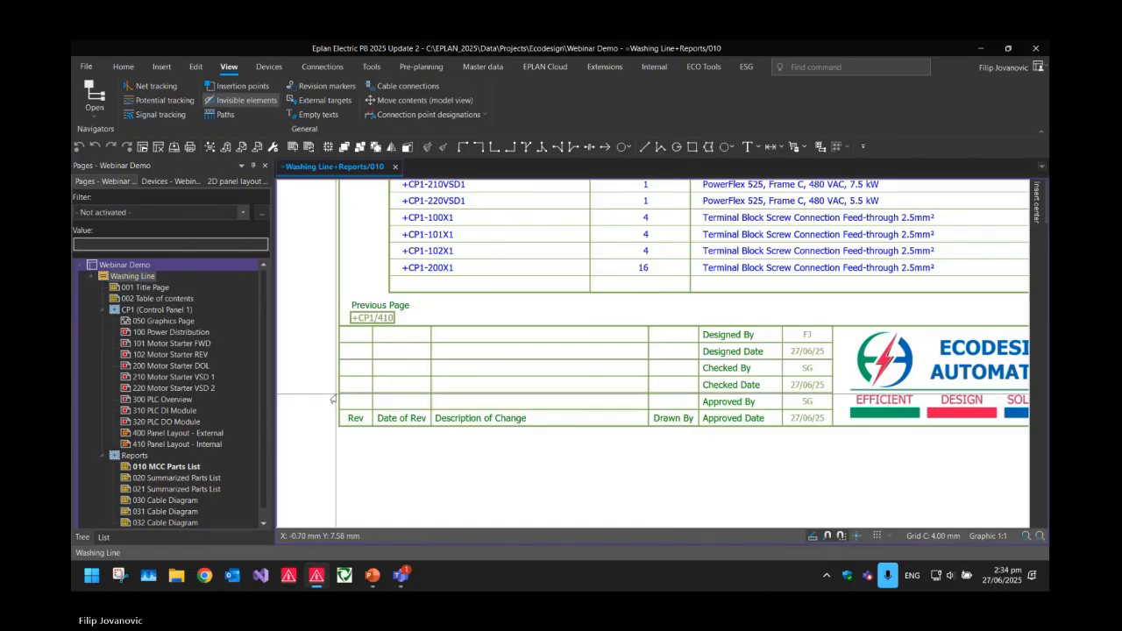
- Select all pages from 001 Title Page through 033 Cable Diagram and open their shared page properties
click(146, 286)
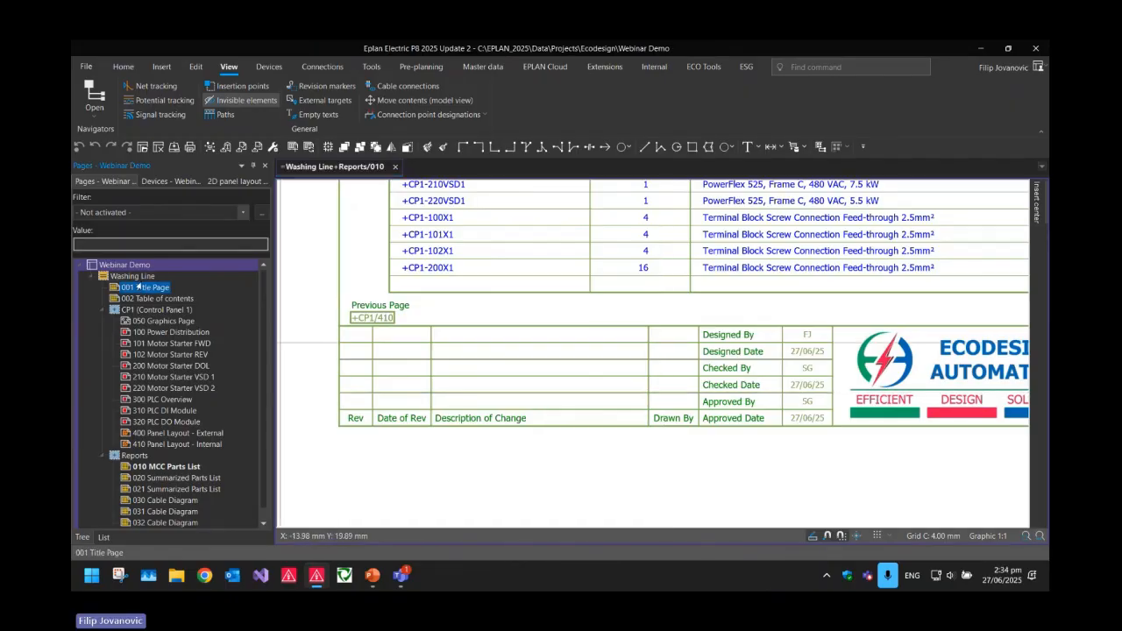
scroll(146, 306, down, 1)
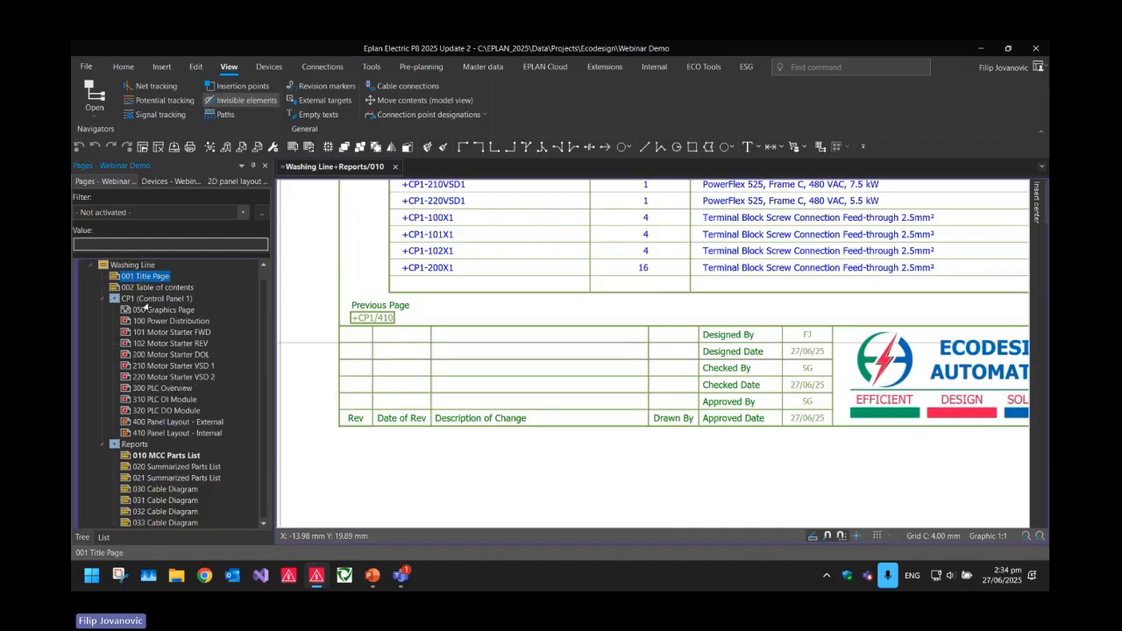
shift+click(156, 523)
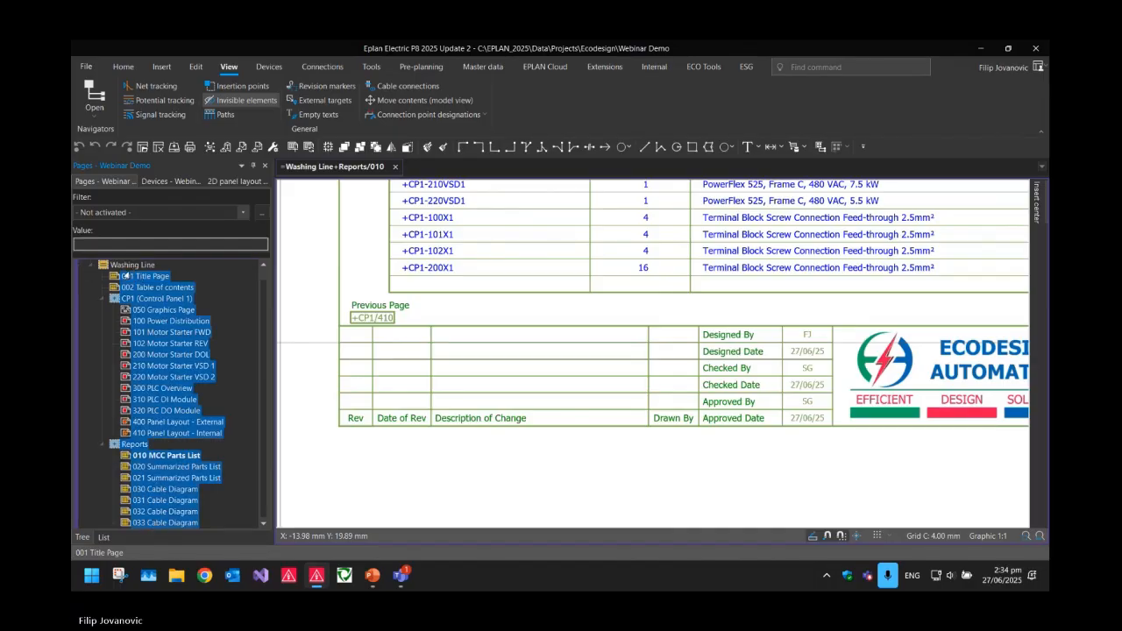
right_click(147, 333)
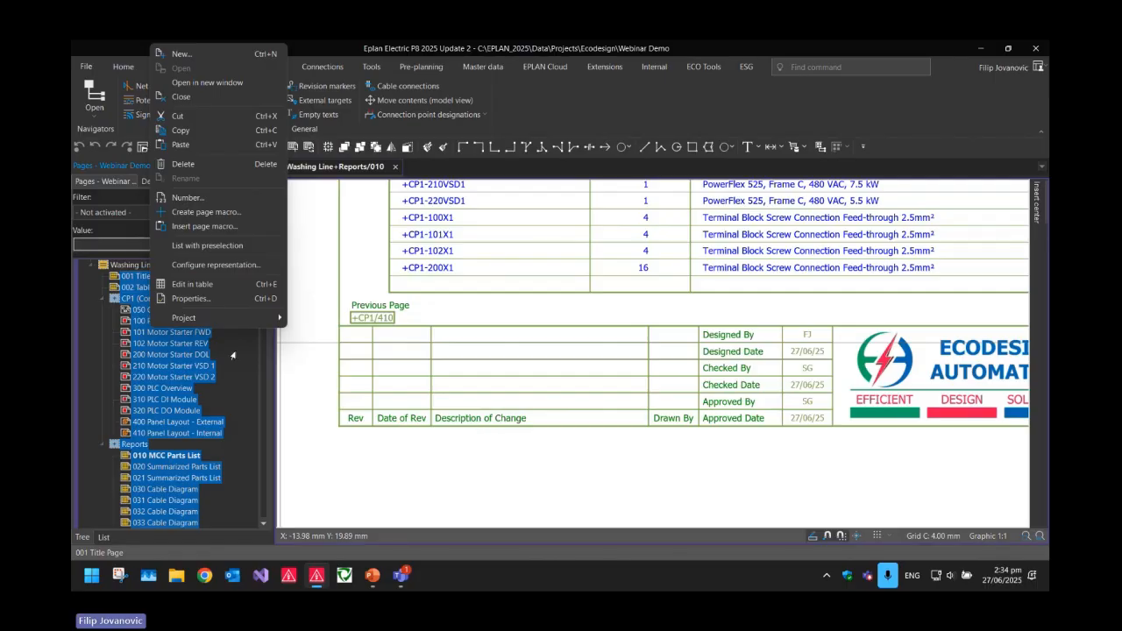
click(189, 299)
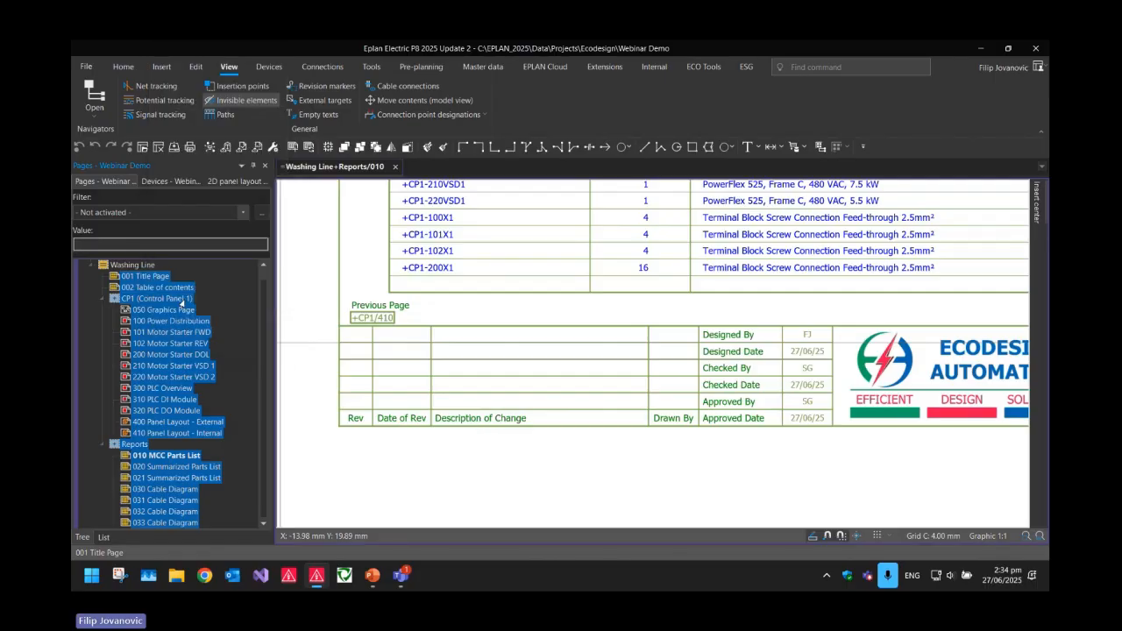
- Look through the shared page properties for the Rev 1 to Rev 5 fields with their dates, alterations and authors
click(306, 371)
click(308, 333)
scroll(309, 336, up, 2)
scroll(308, 337, up, 3)
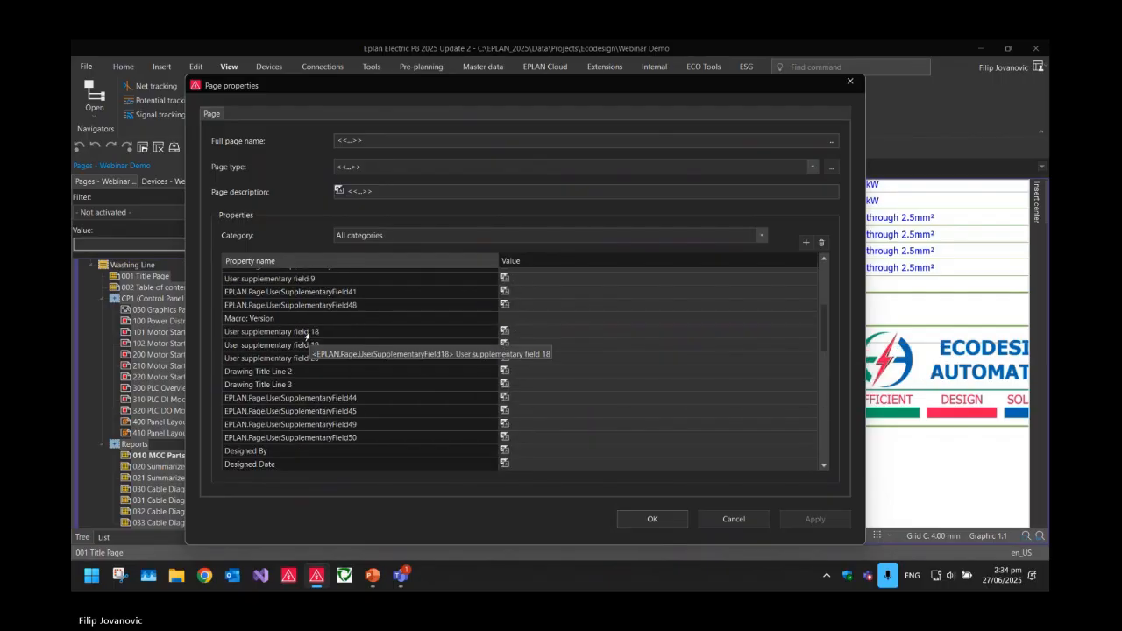
scroll(310, 347, down, 5)
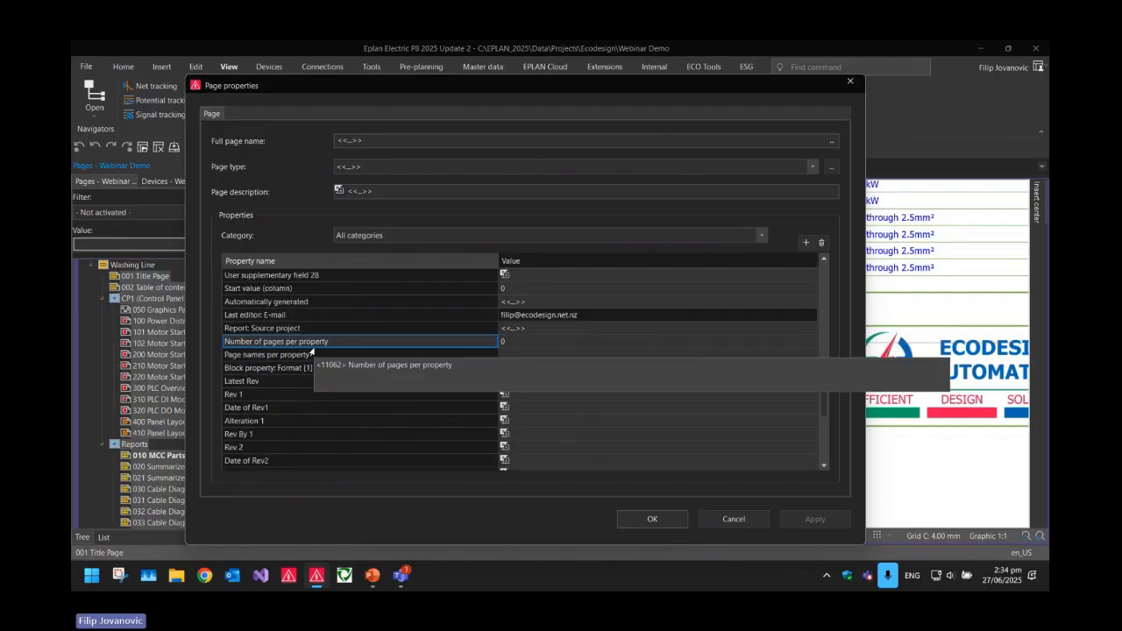
click(251, 395)
scroll(262, 407, down, 5)
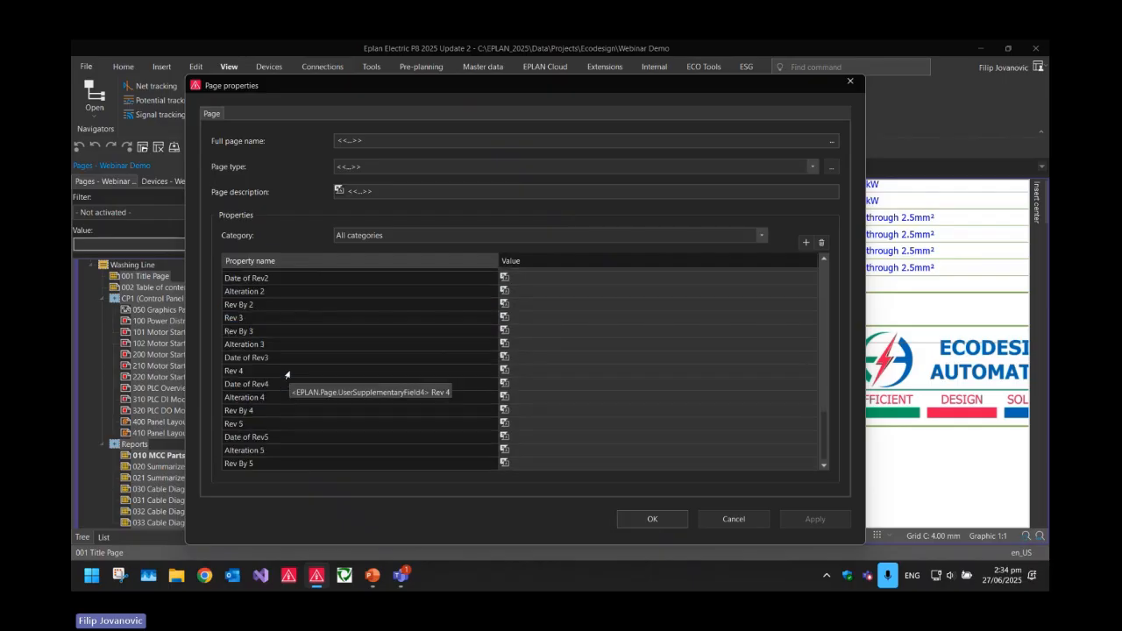
- Set both Latest Rev and Rev 1 to A in the shared page properties
scroll(289, 374, up, 4)
click(529, 358)
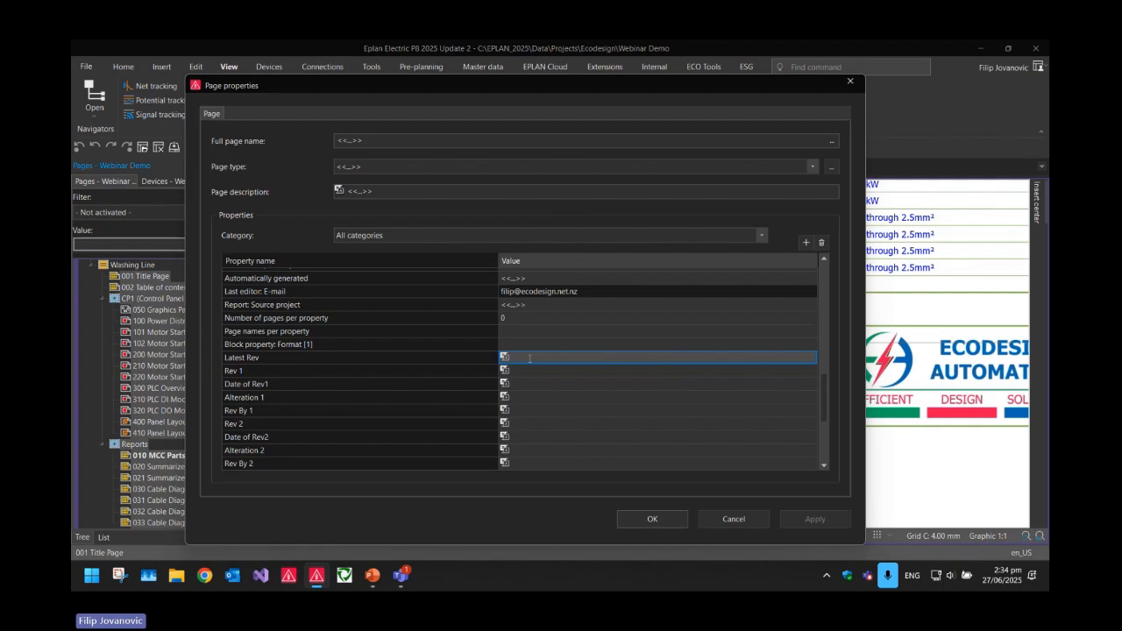
click(235, 360)
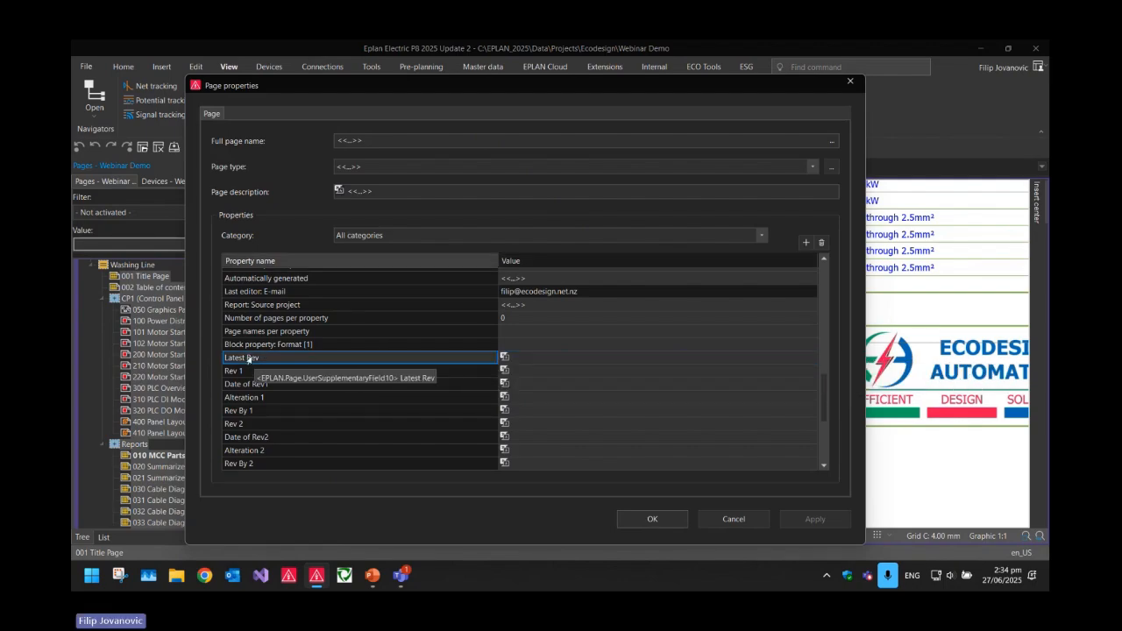
click(528, 360)
text(A)
key(Return)
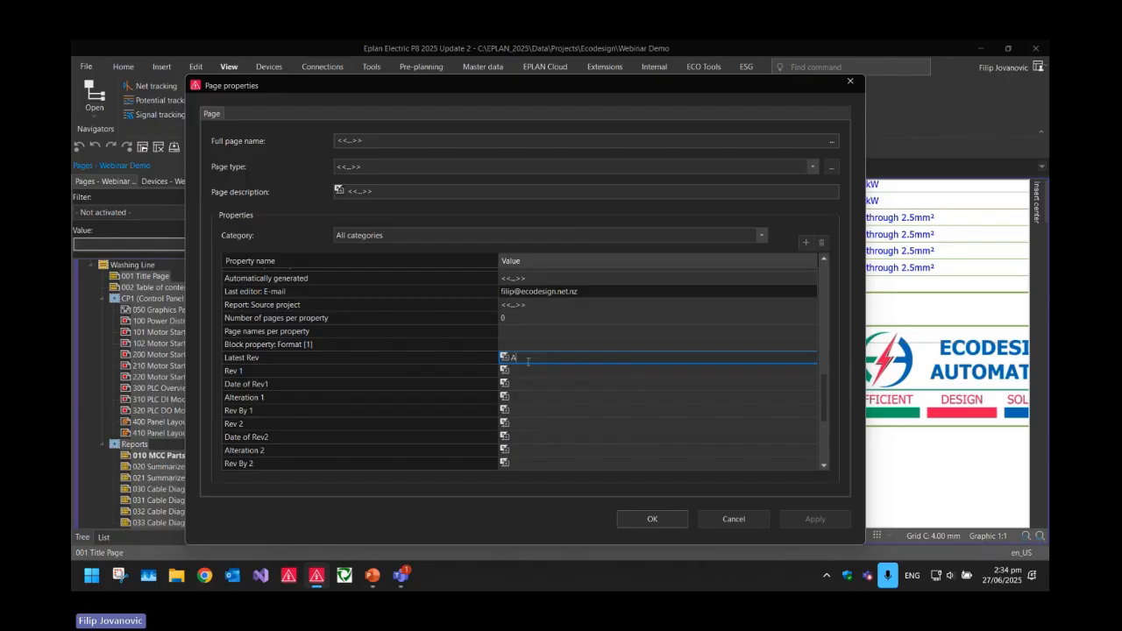
text(A)
key(Return)
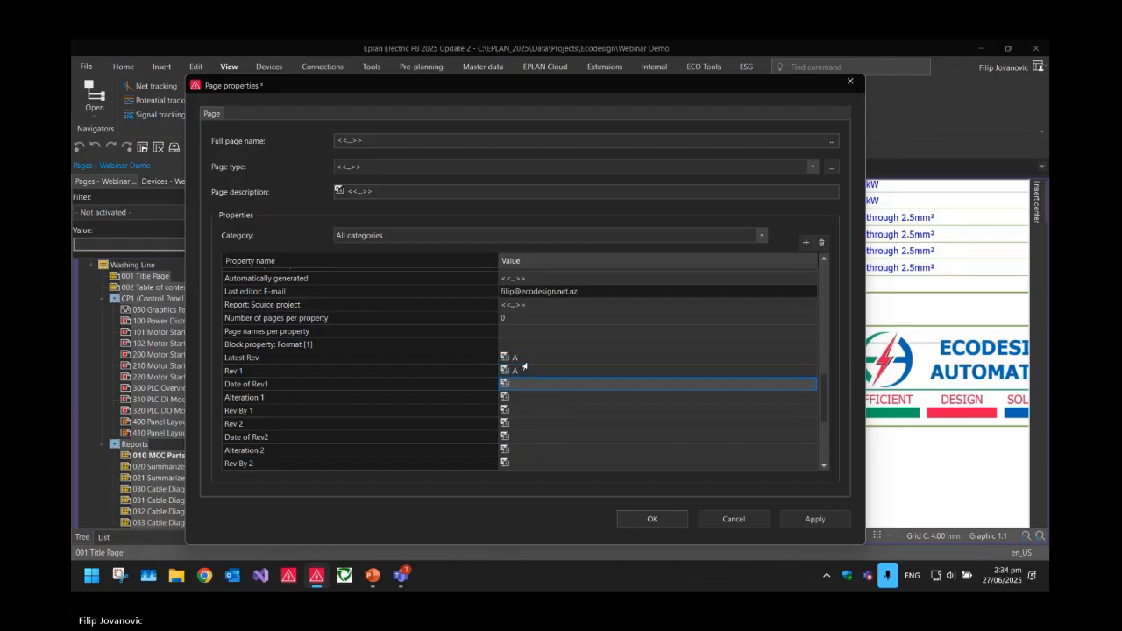
- Set Date of Rev1 to 27/06/2025, Alteration 1 to Draft and Rev By 1 to the author's initials, and apply the page properties
text(27)
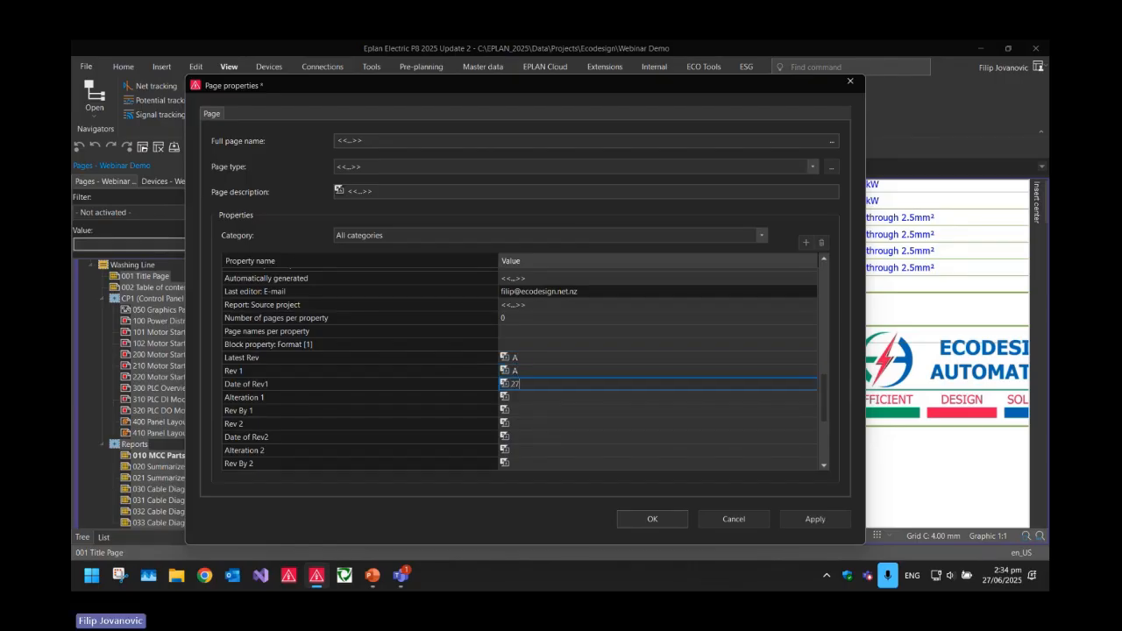
text(/06/2025)
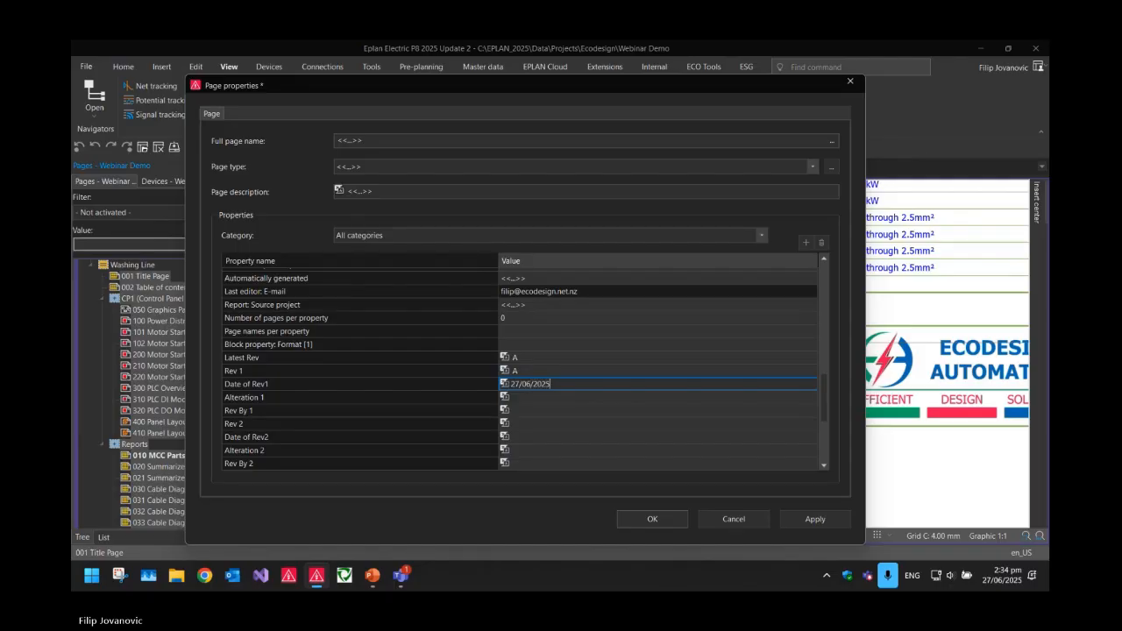
key(Return)
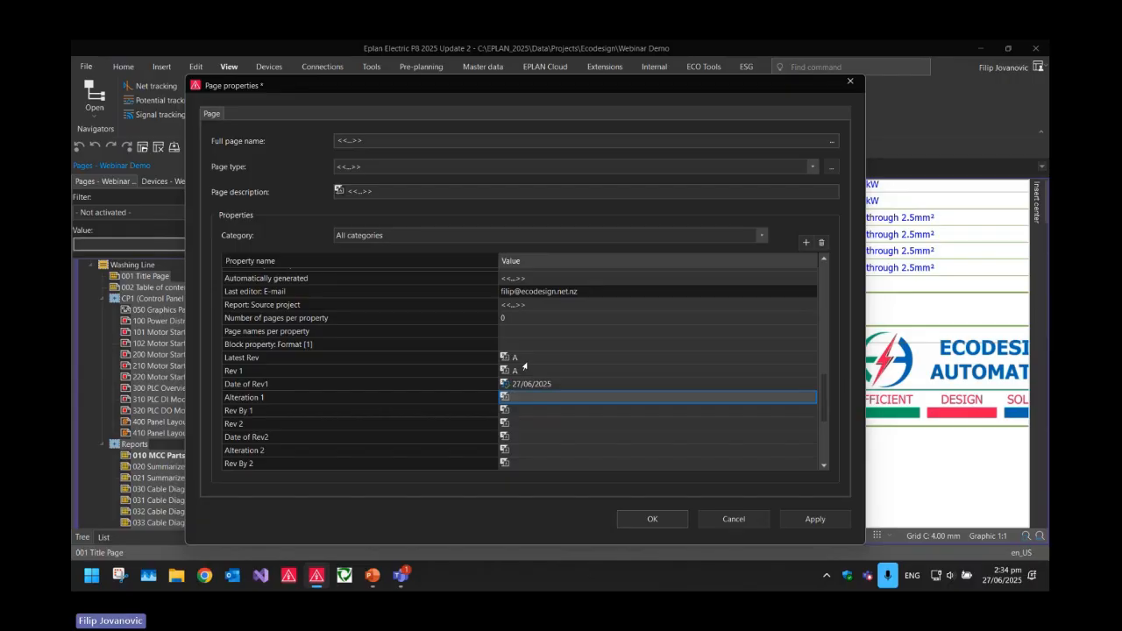
text(Draft)
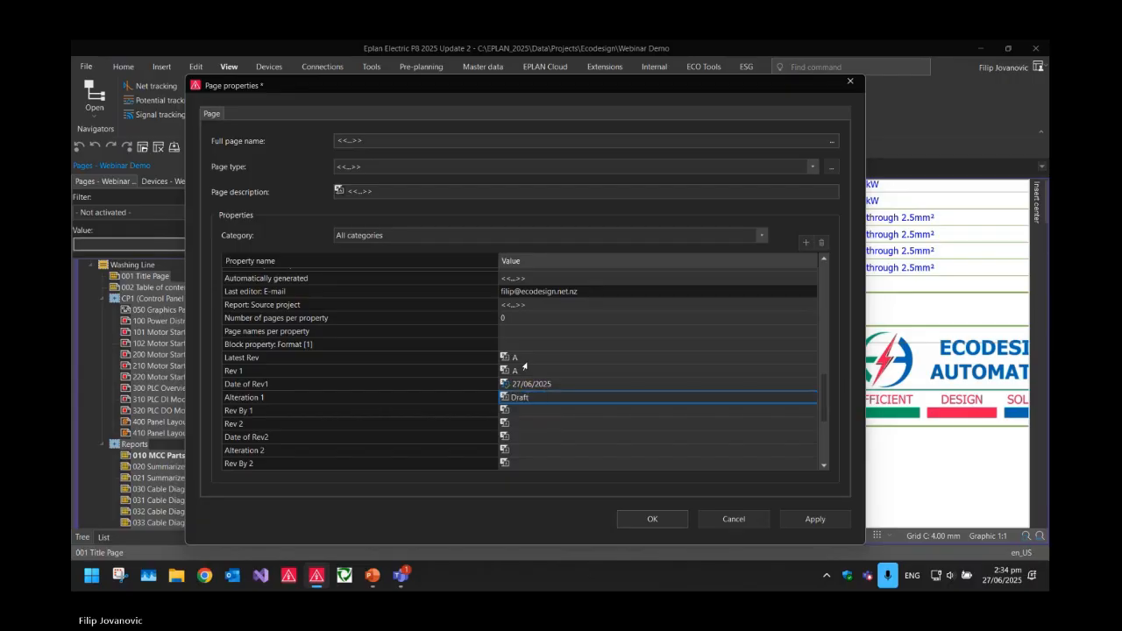
key(Return)
text(Fi)
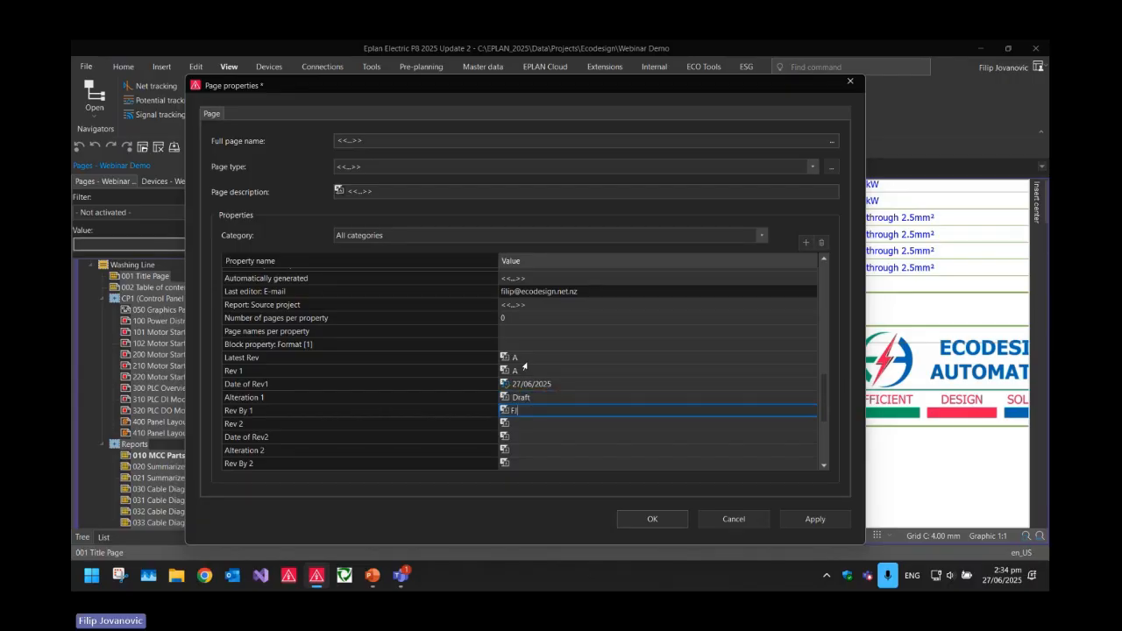
key(Up)
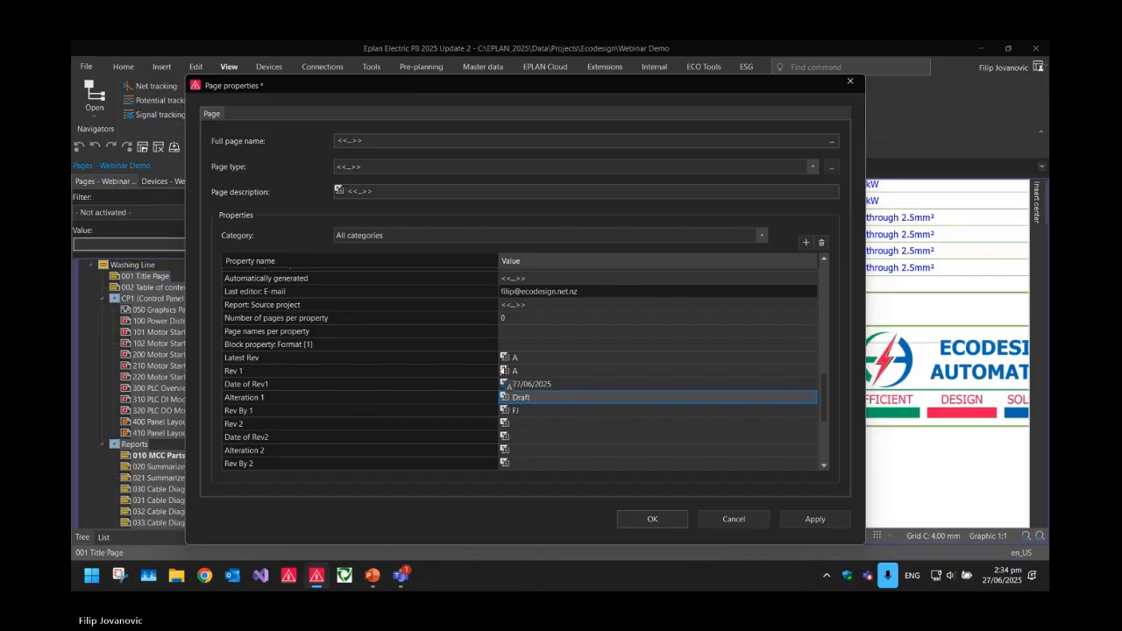
click(474, 358)
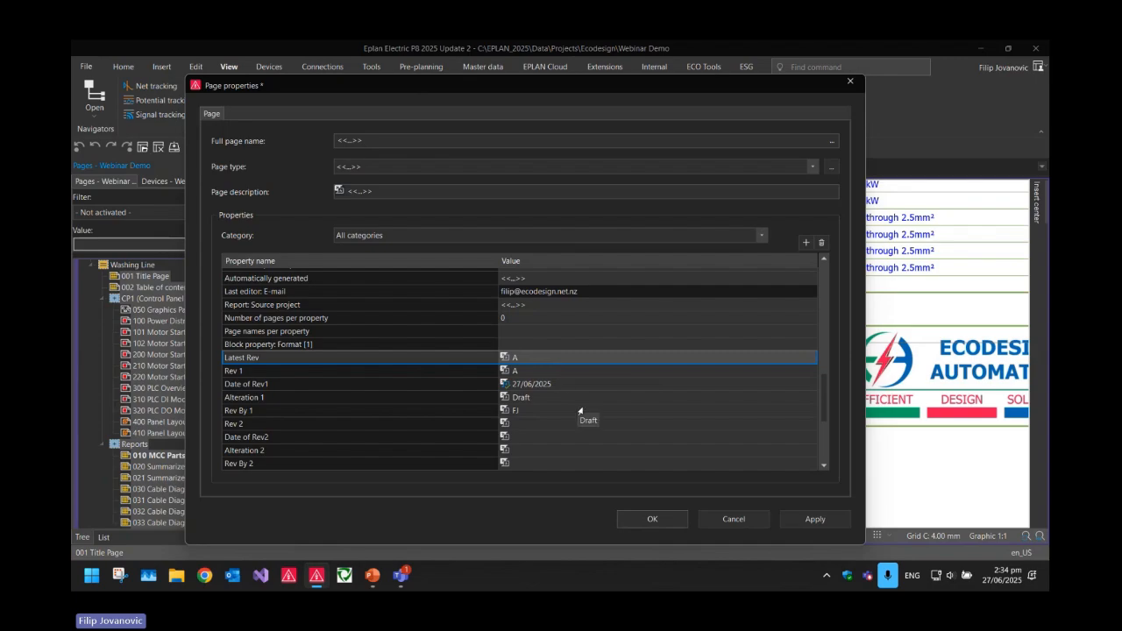
click(646, 520)
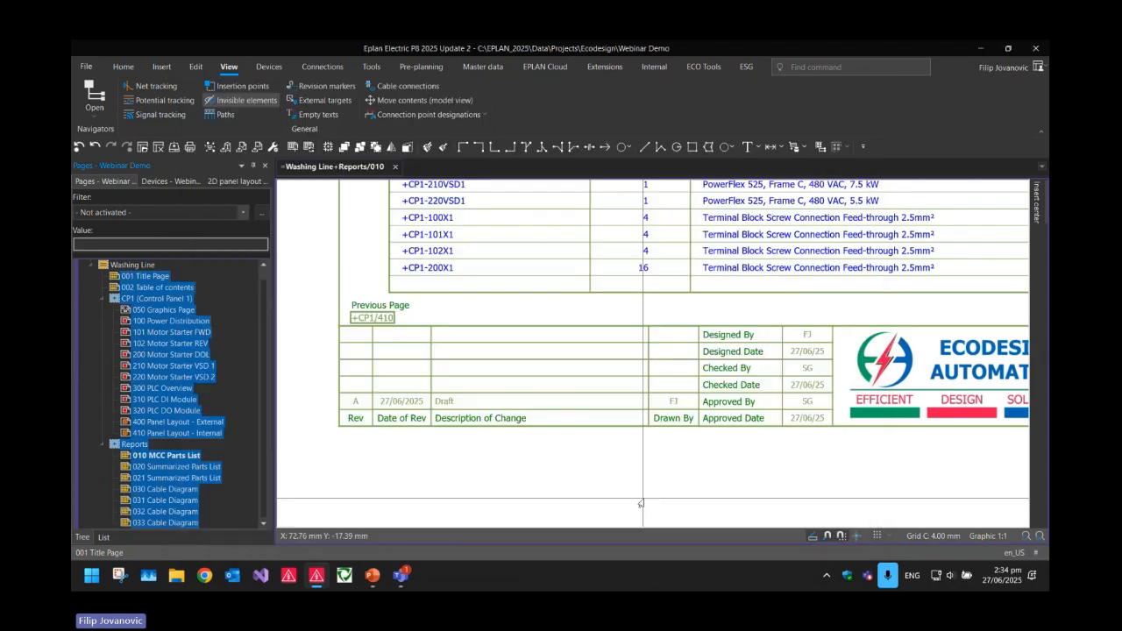
- Check the revision row in the title blocks of several pages and the Latest Revision column of the table of contents
scroll(631, 412, up, 2)
click(175, 366)
click(171, 343)
click(167, 320)
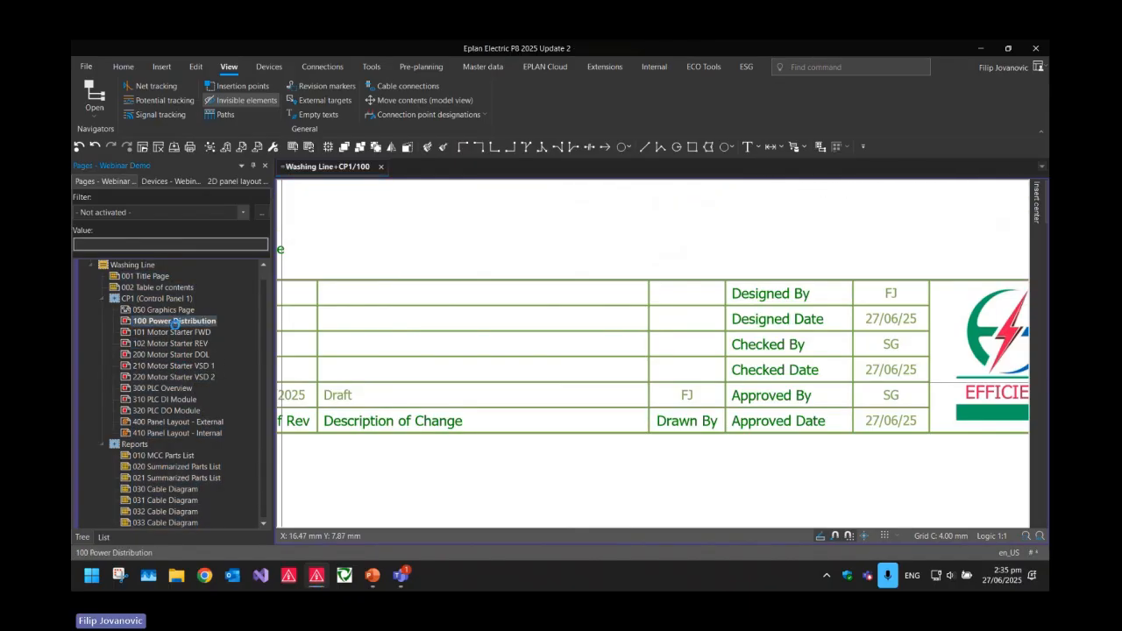
click(149, 290)
scroll(676, 450, down, 5)
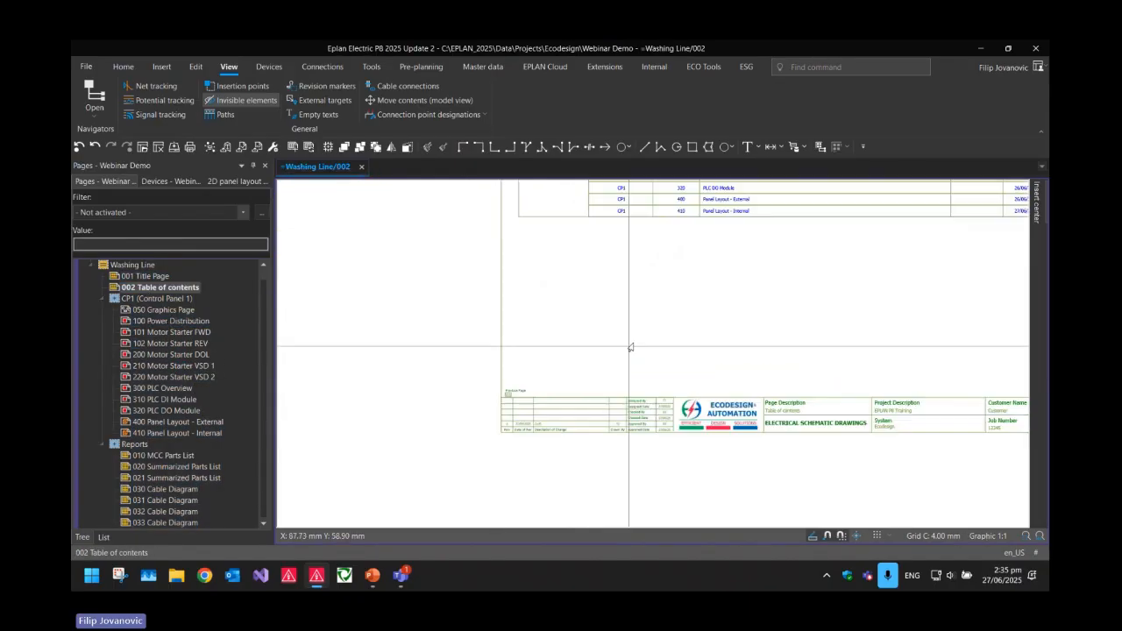
scroll(669, 389, up, 3)
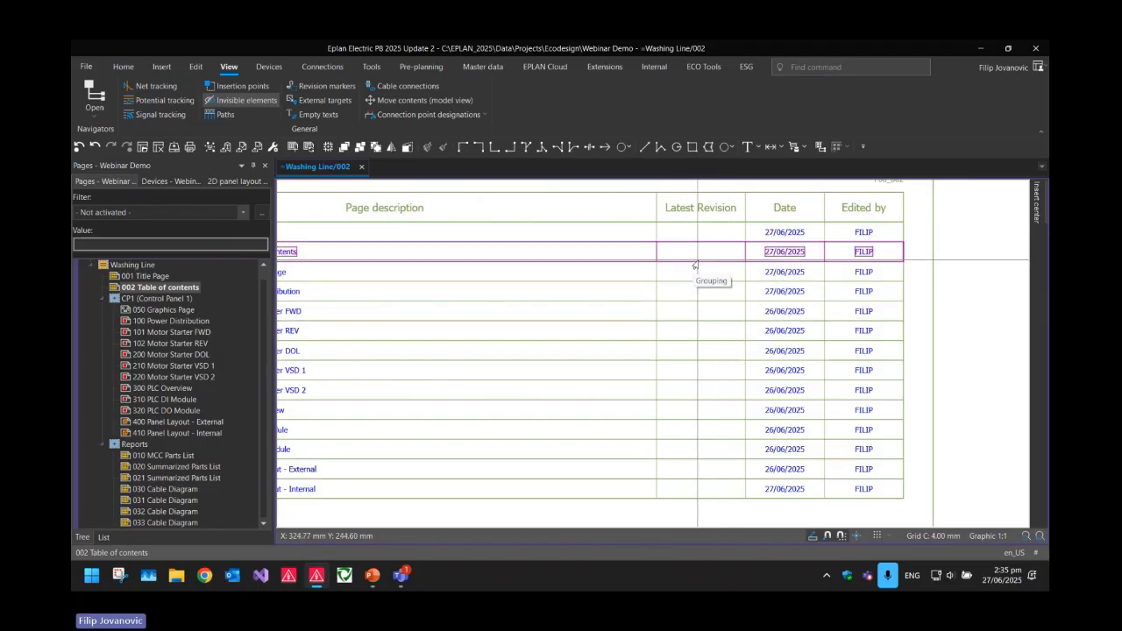
scroll(759, 311, down, 3)
- Update the 002 Table of contents report page
click(161, 286)
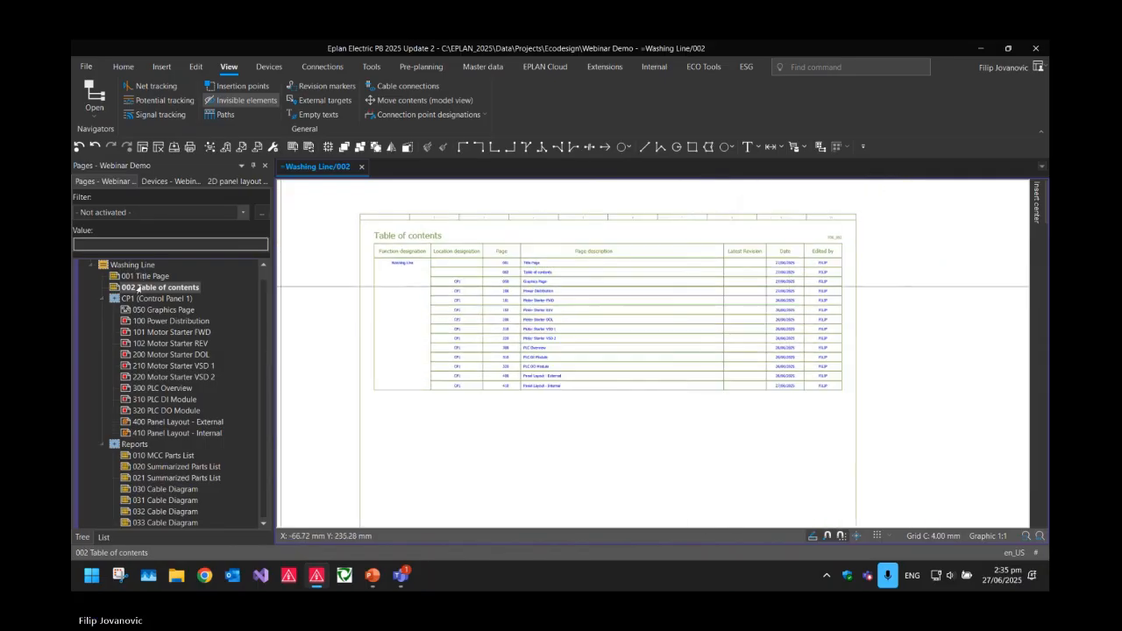
click(372, 68)
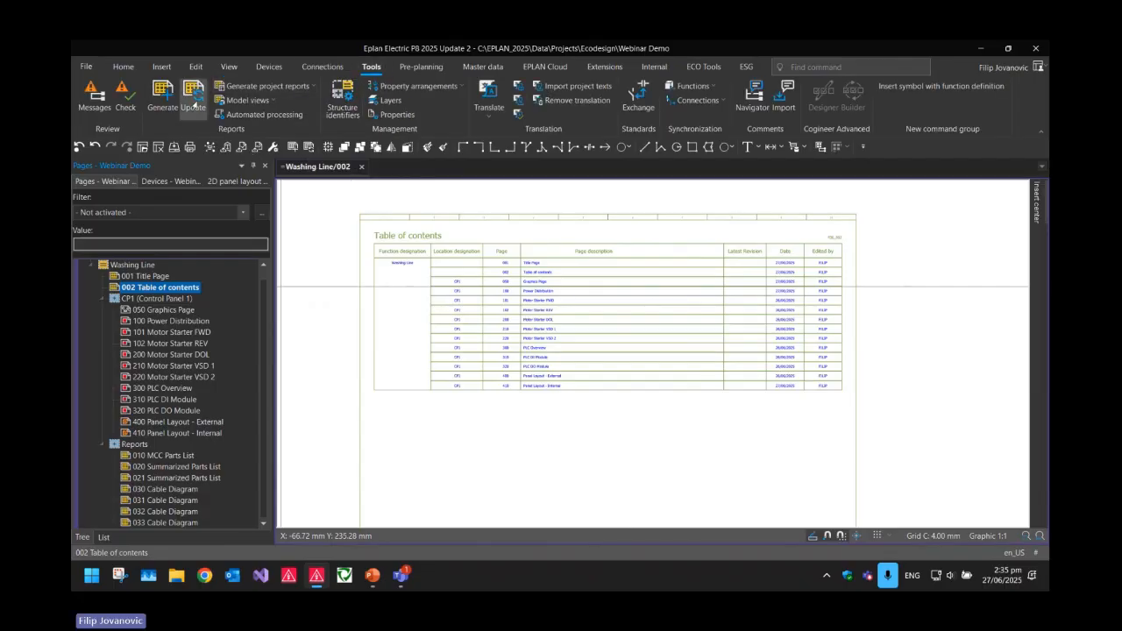
click(191, 100)
- Examine the Latest Revision column and the report page entries in the updated table of contents
scroll(745, 267, up, 3)
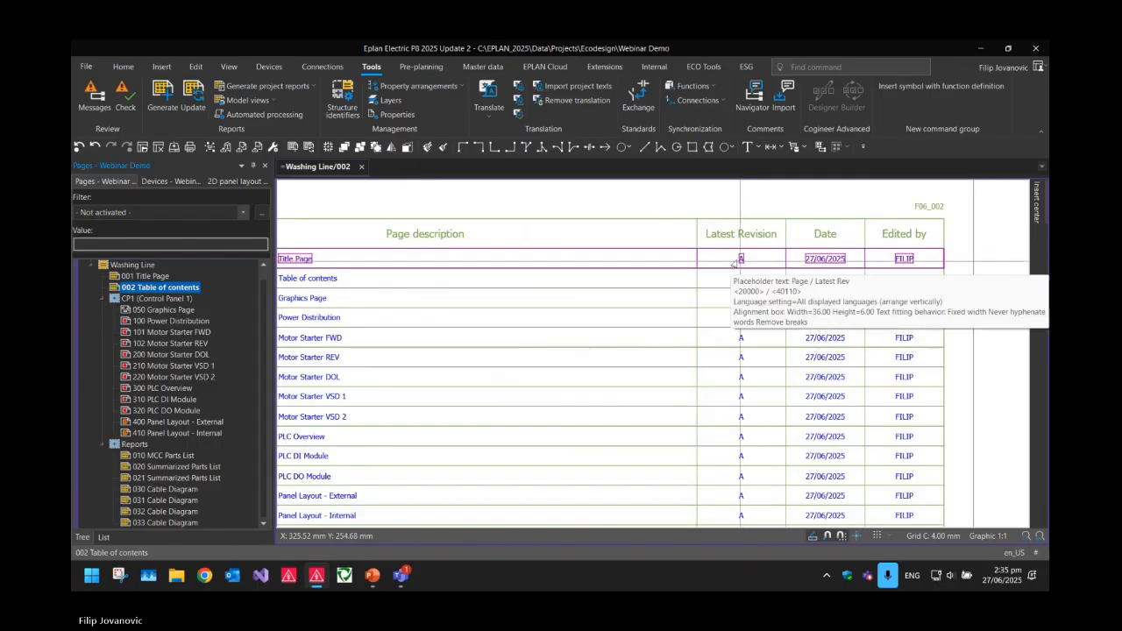
scroll(727, 248, down, 3)
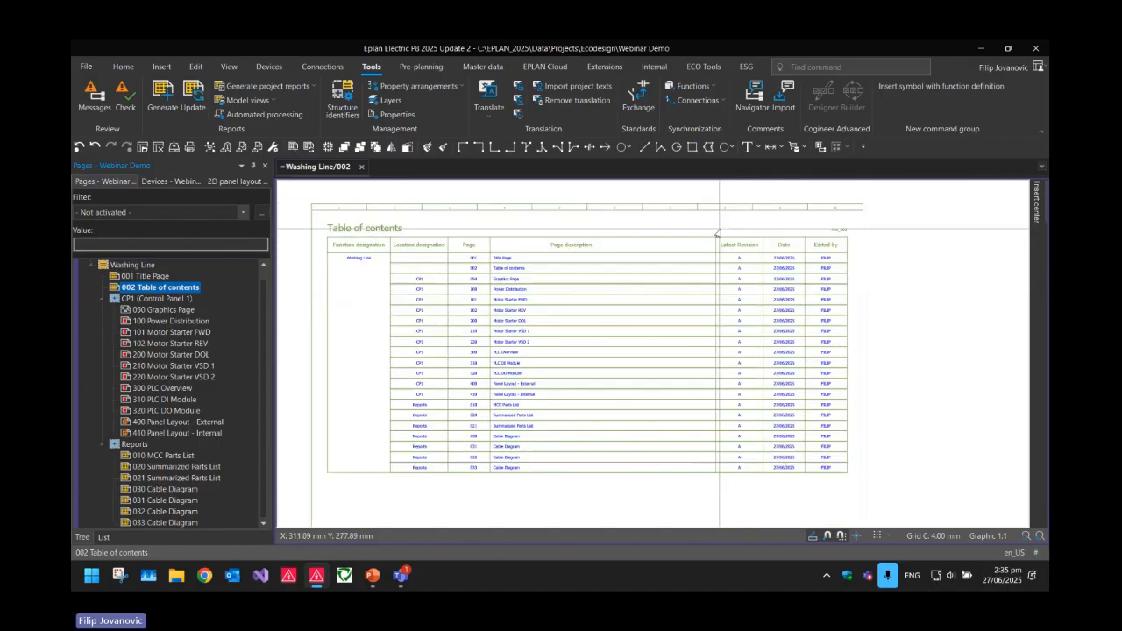
scroll(456, 495, up, 5)
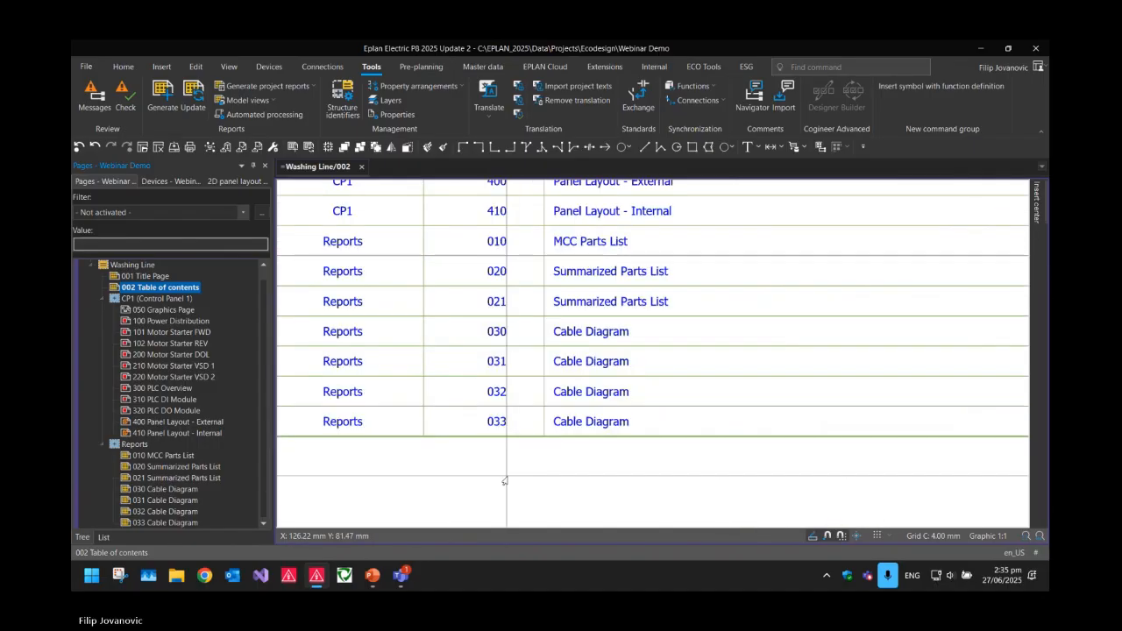
drag(663, 453, 541, 298)
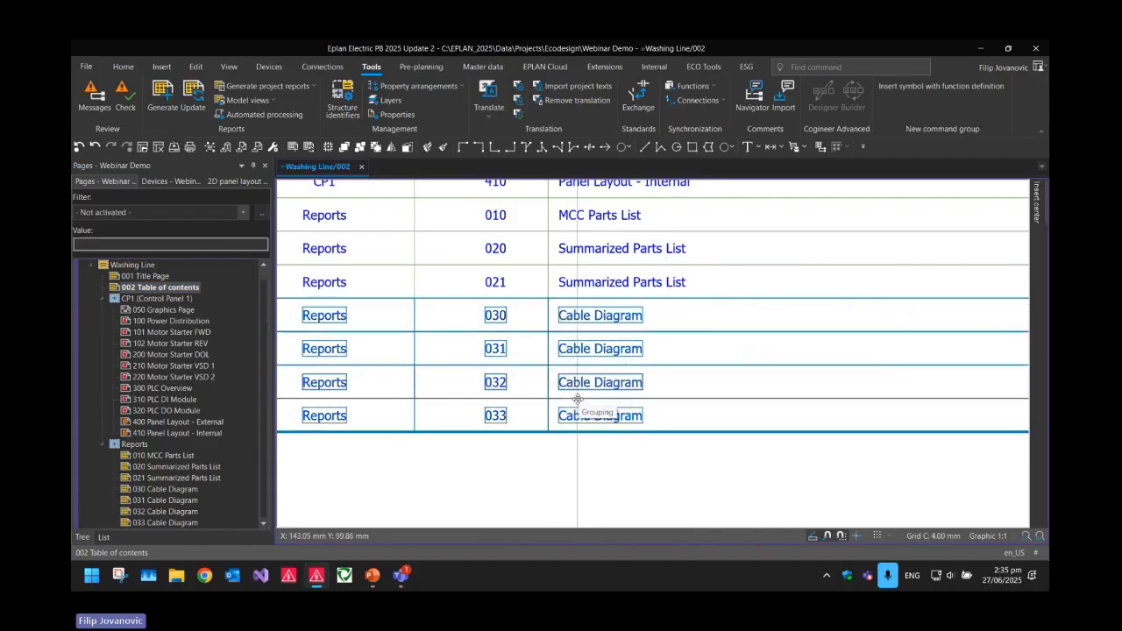
scroll(479, 505, down, 5)
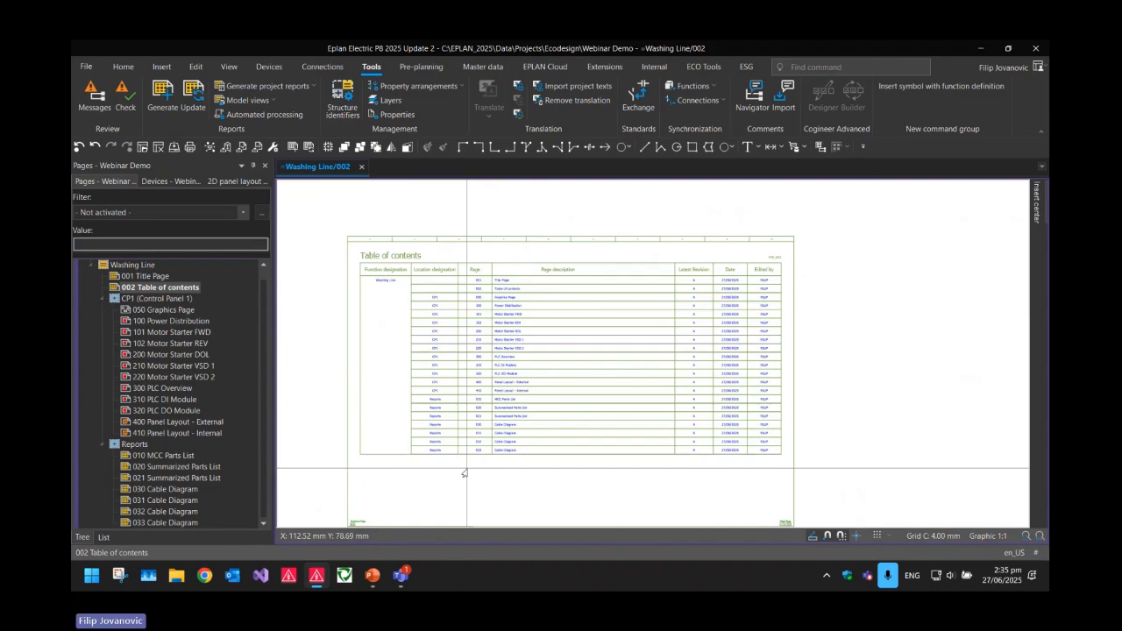
scroll(465, 478, up, 5)
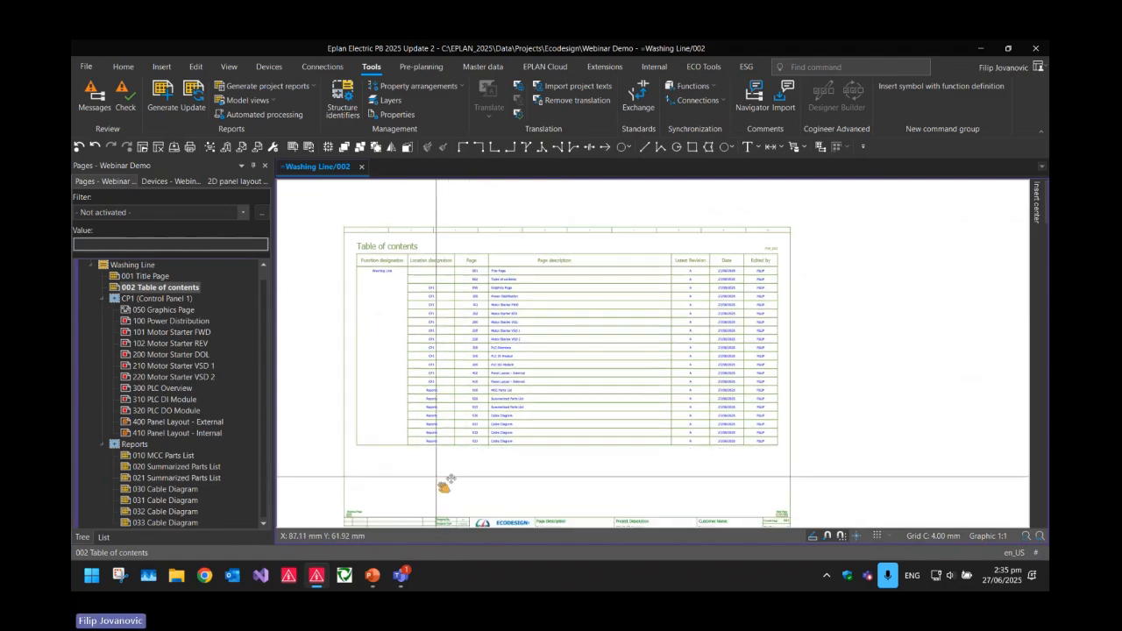
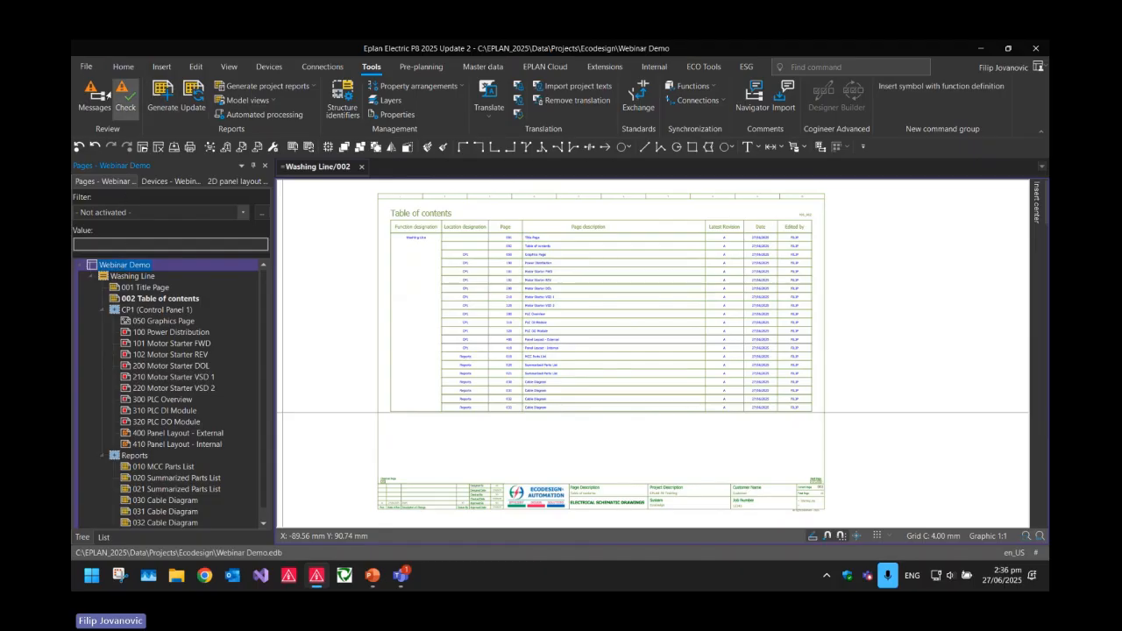
- Open the project's labeling export of manufacturing data and bring up the file settings of the Parts List scheme
click(86, 66)
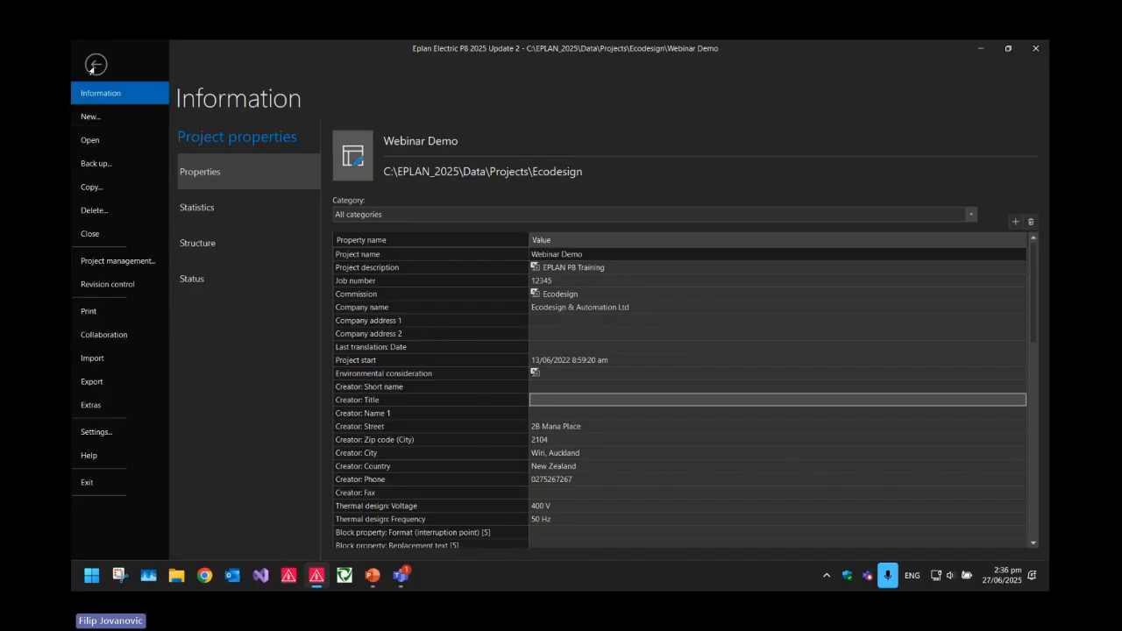
click(92, 377)
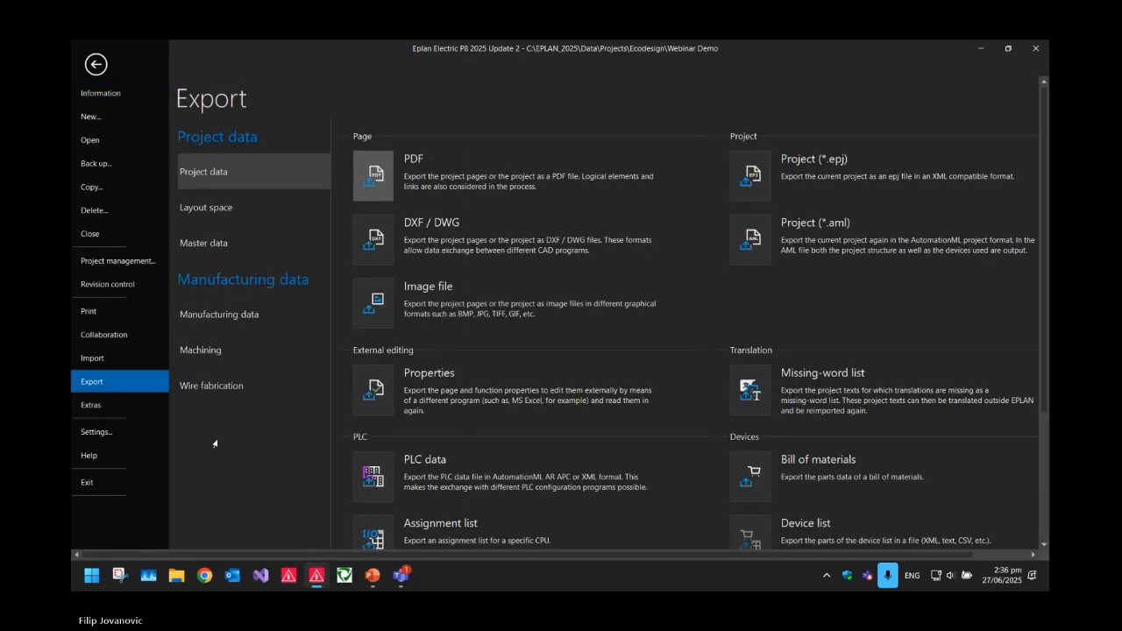
click(250, 309)
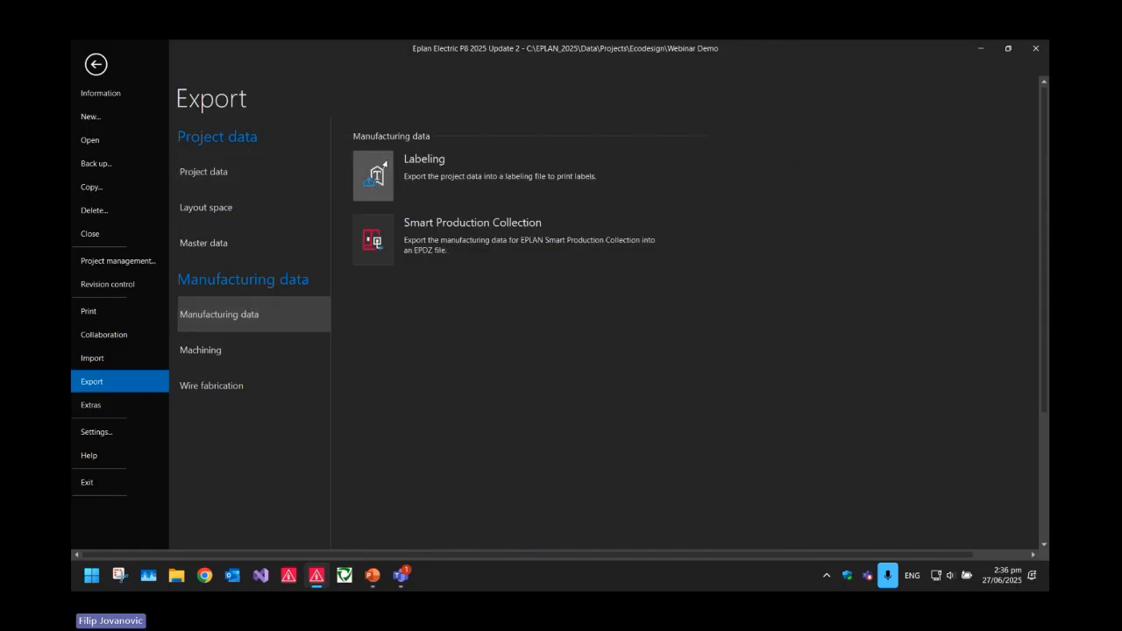
click(373, 174)
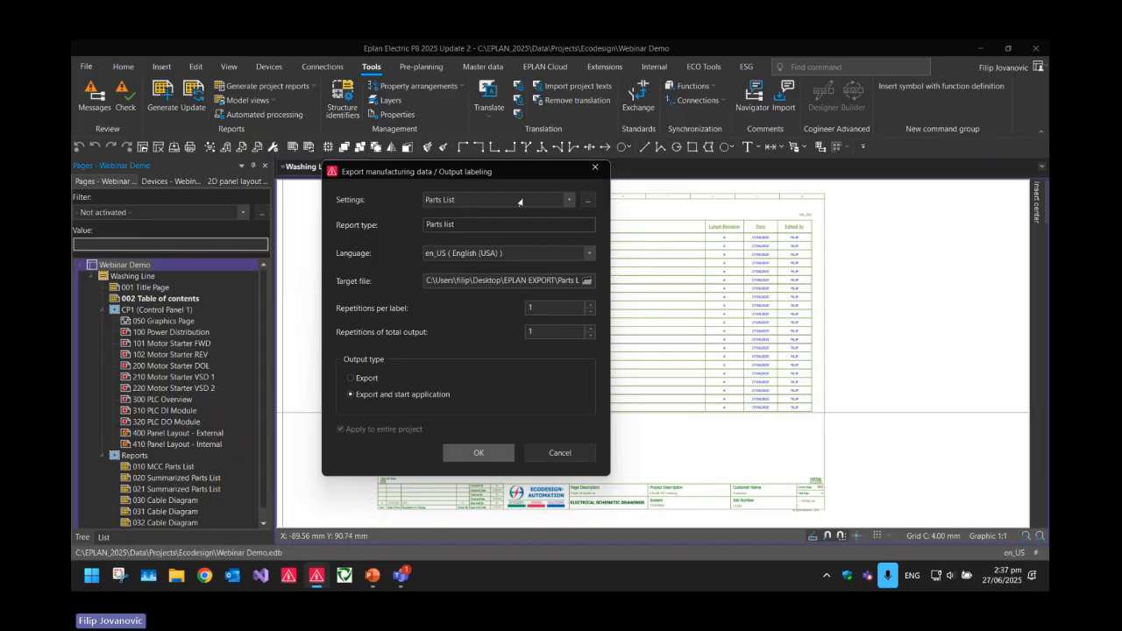
click(588, 200)
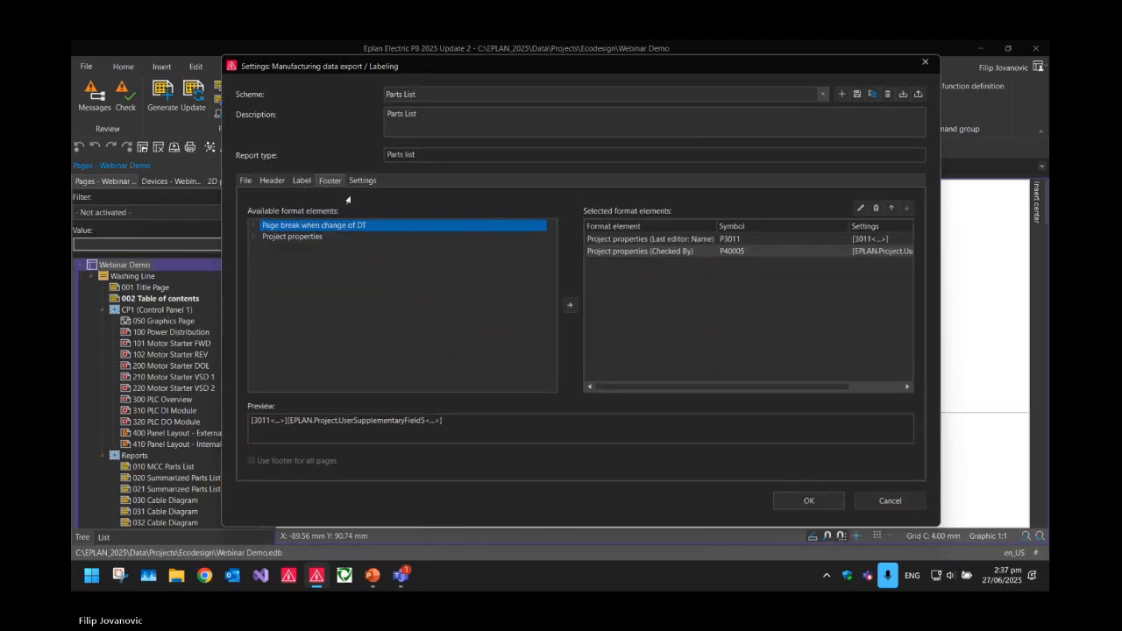
click(246, 181)
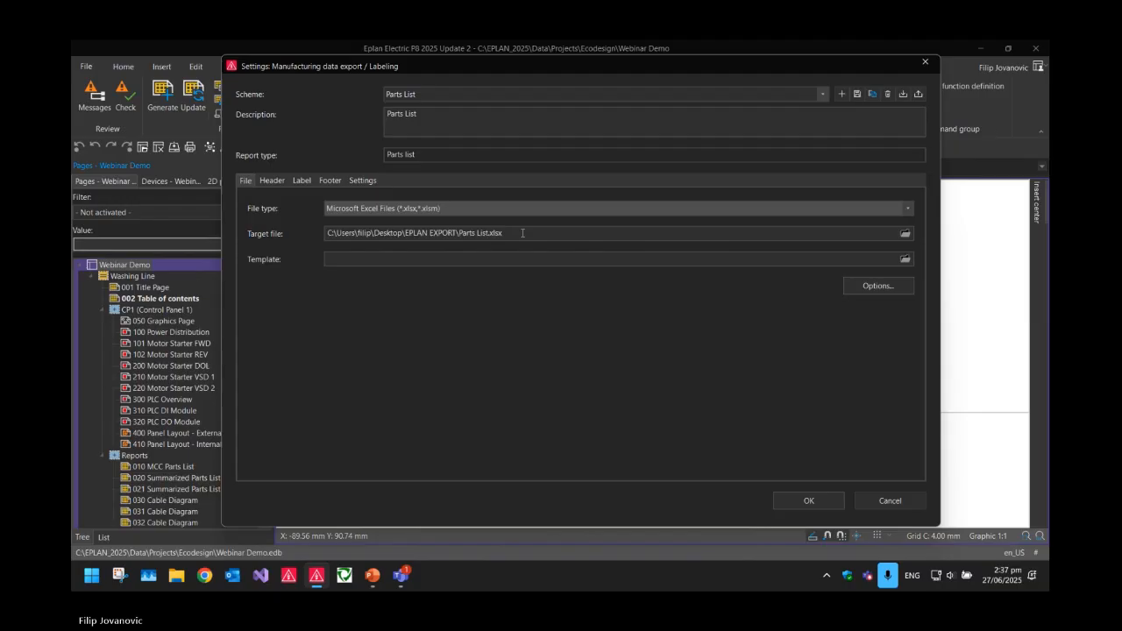
- Clear the Parts List scheme's target file and keep Microsoft Excel Files (*.xlsx,*.xlsm) as the file type
drag(535, 236, 291, 233)
key(Delete)
click(398, 208)
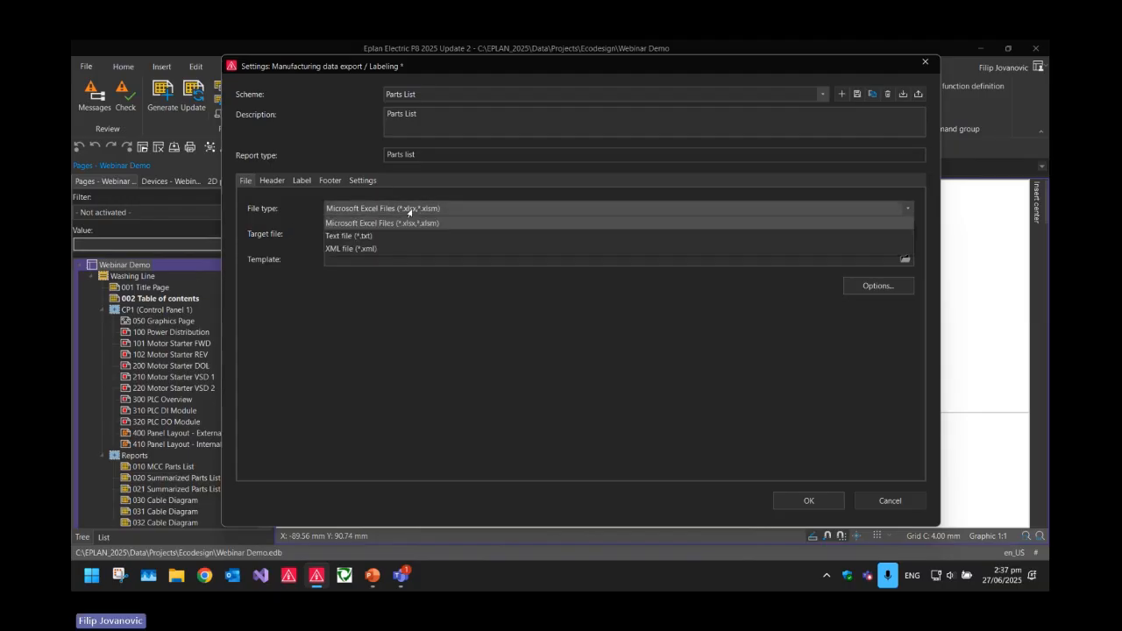
click(396, 215)
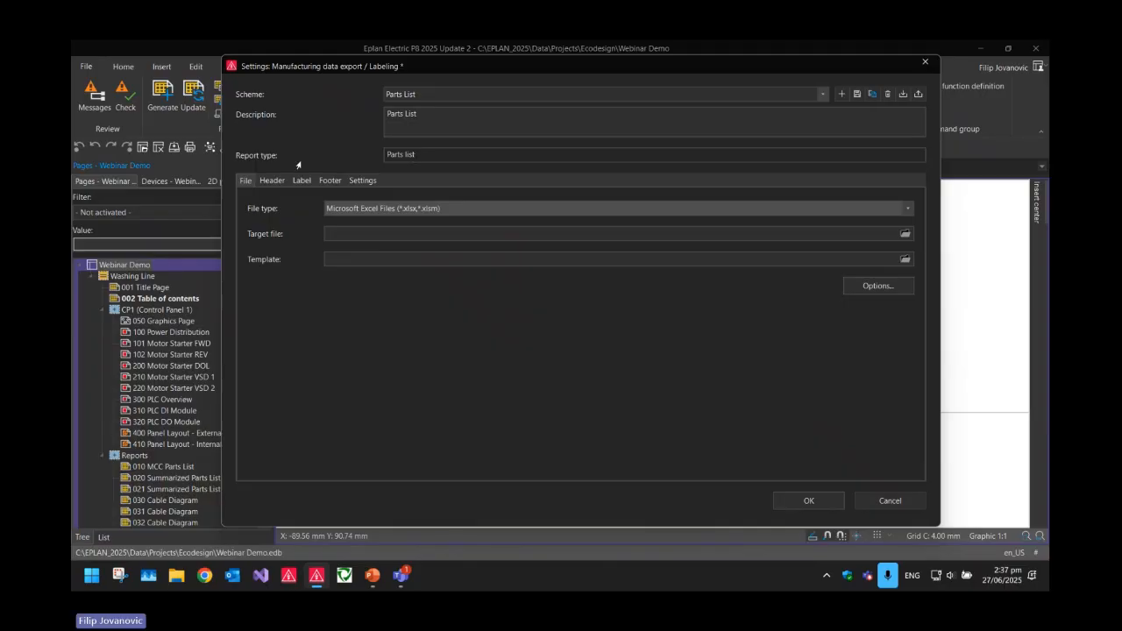
click(380, 210)
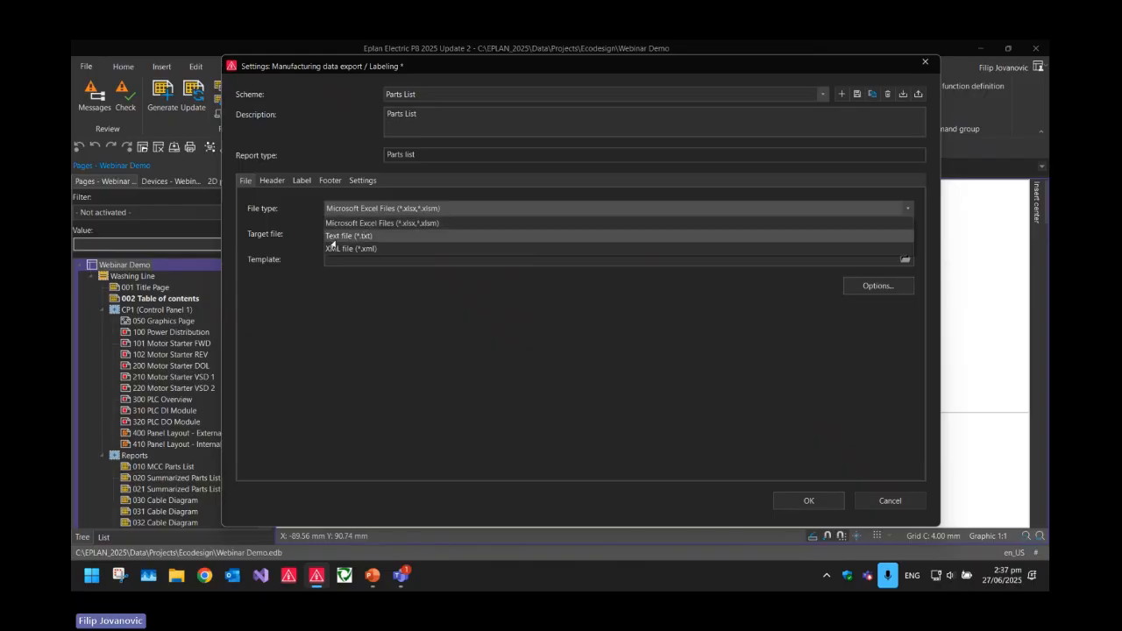
click(349, 222)
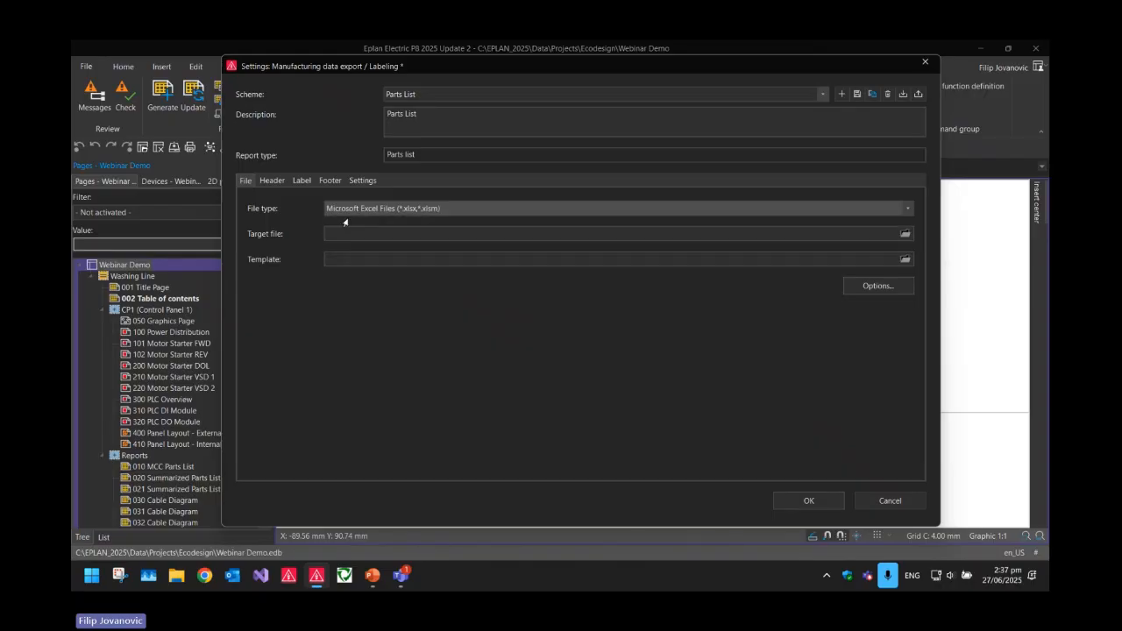
click(390, 234)
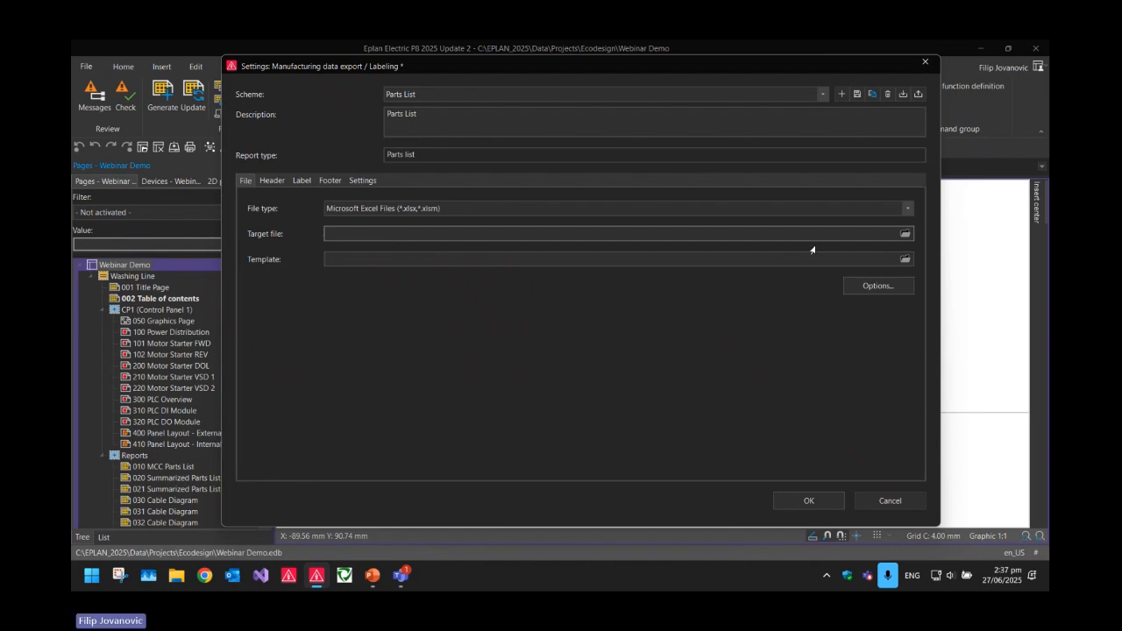
- Browse for the target file and delete Parts List Template.xlsx, Parts List.xlsx and Wire Numbers.xlsx from the EPLAN EXPORT folder
click(903, 235)
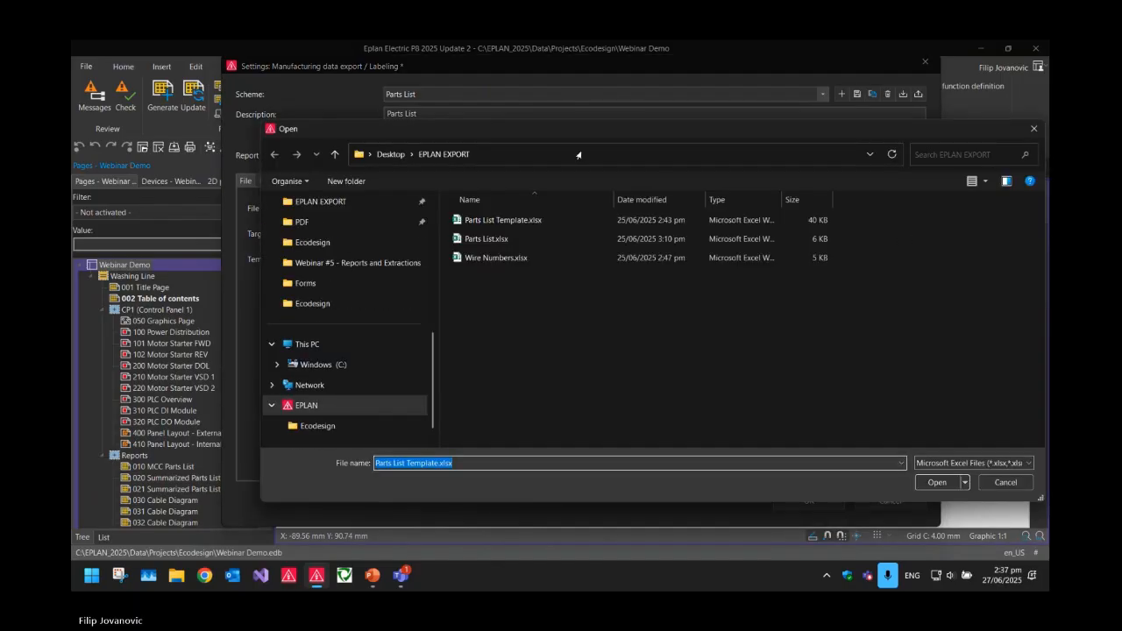
drag(527, 136, 477, 137)
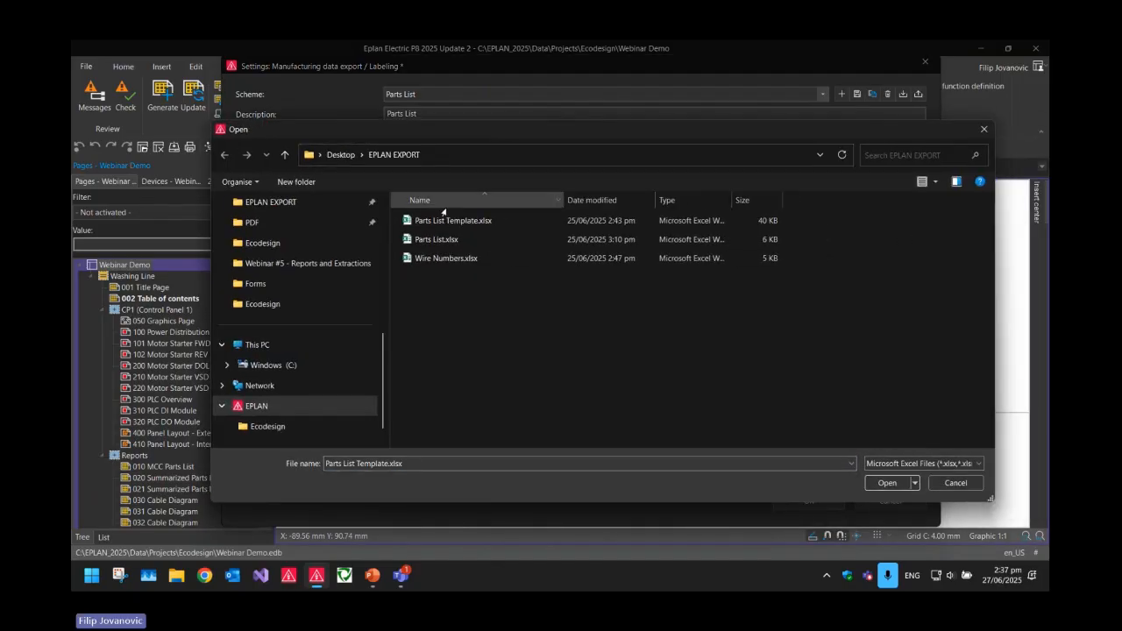
click(488, 228)
key(Delete)
key(Return)
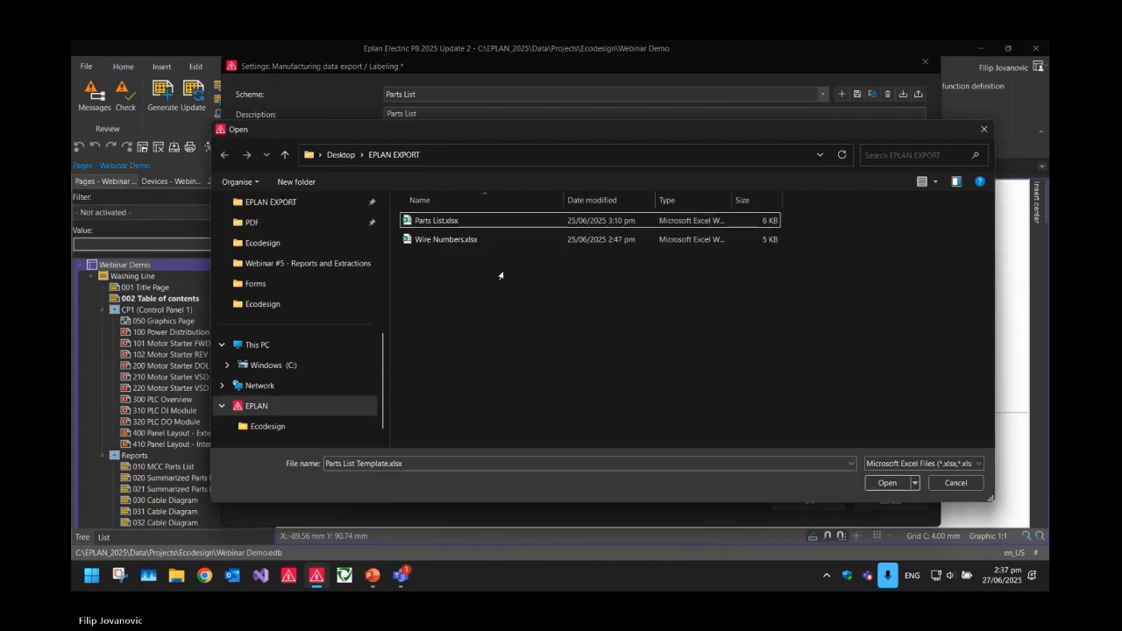
key(Delete)
click(479, 226)
key(Delete)
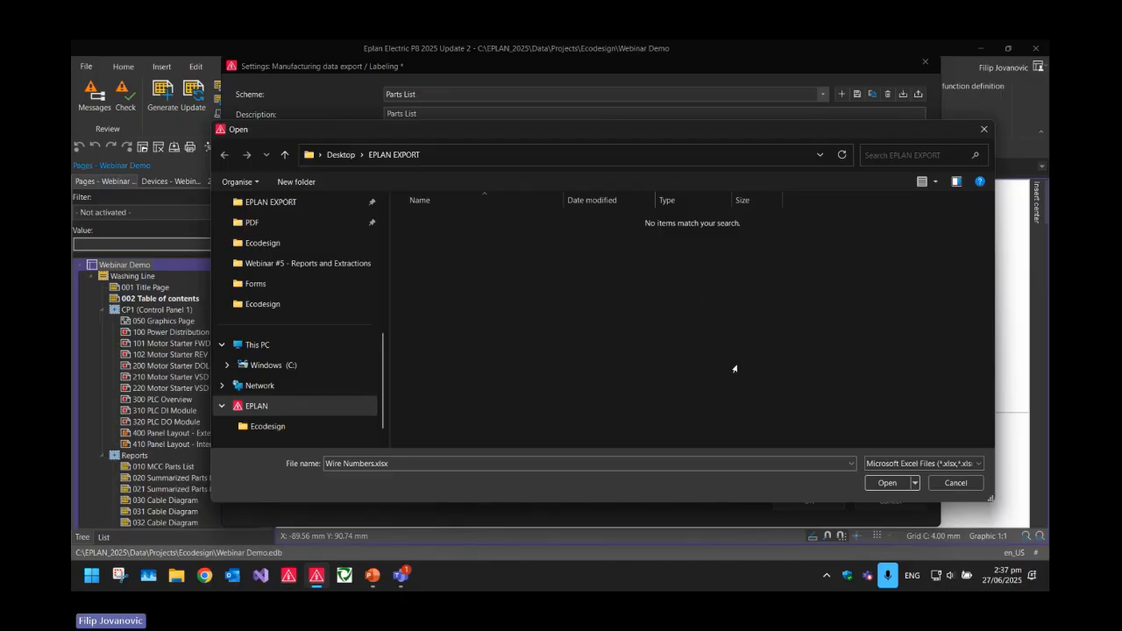
click(887, 484)
click(640, 316)
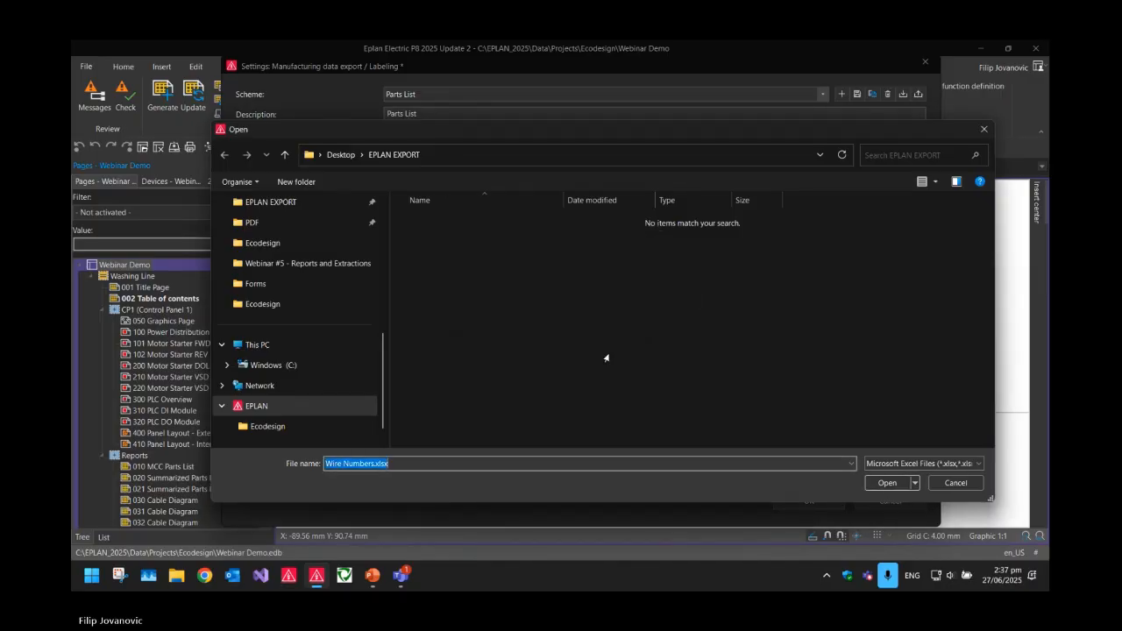
click(427, 463)
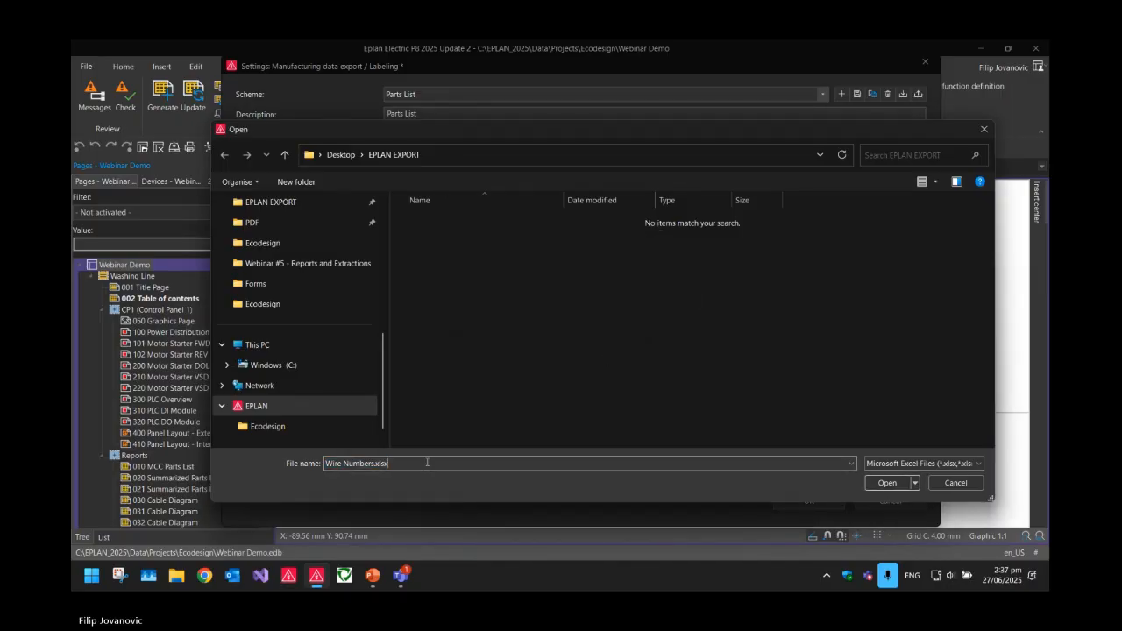
click(880, 482)
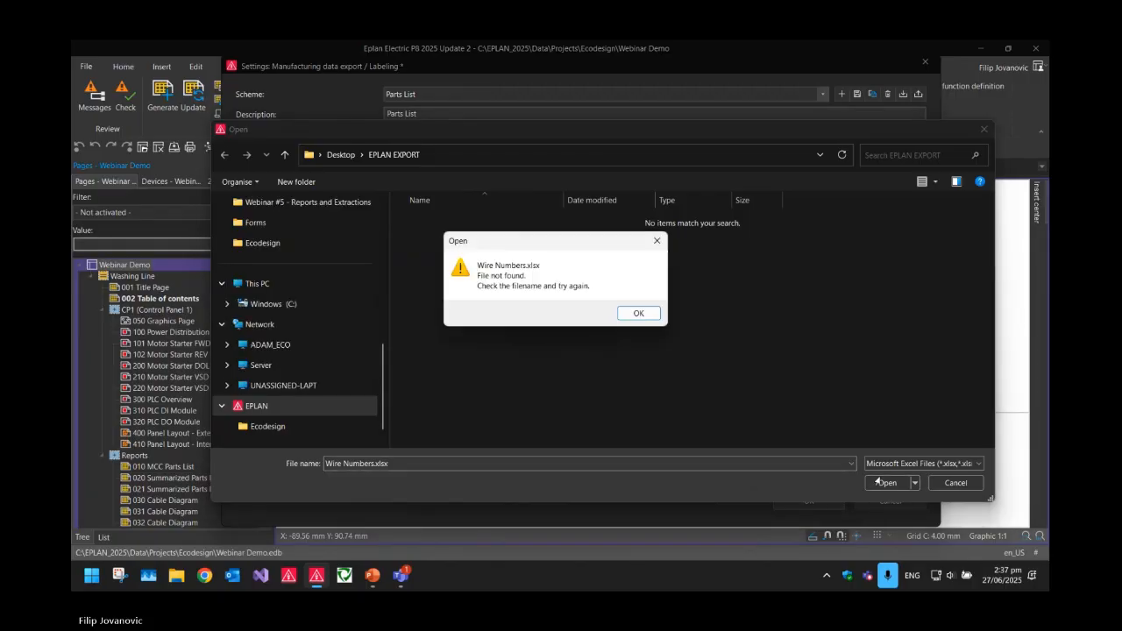
click(638, 314)
click(954, 483)
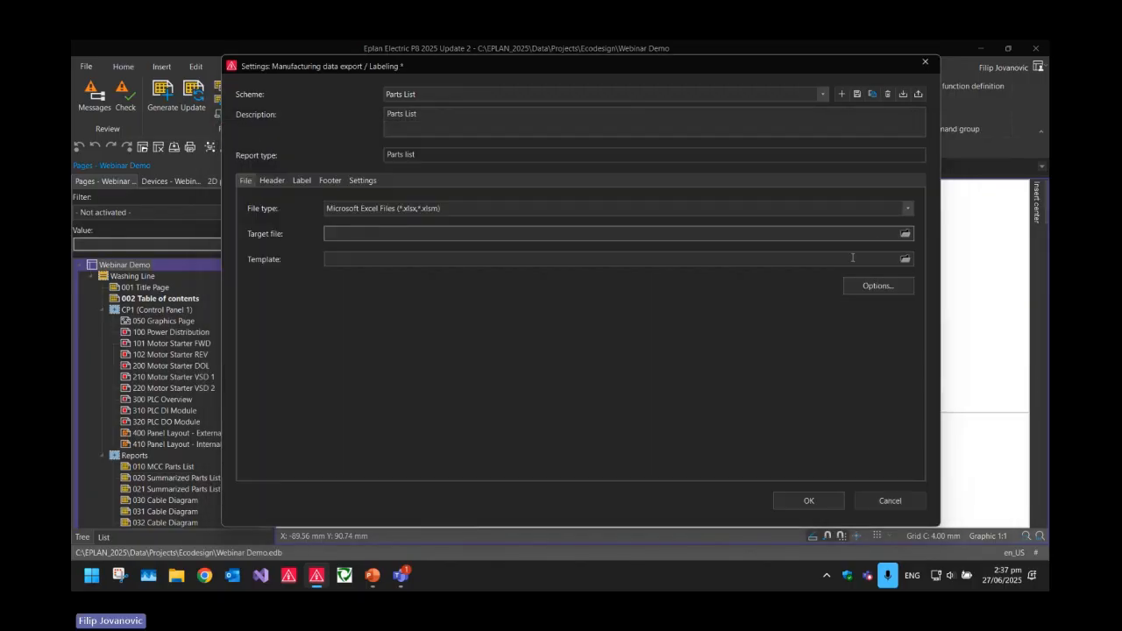
- Set the target file to Parts List.xlsx in the EPLAN EXPORT folder on the Desktop
click(904, 235)
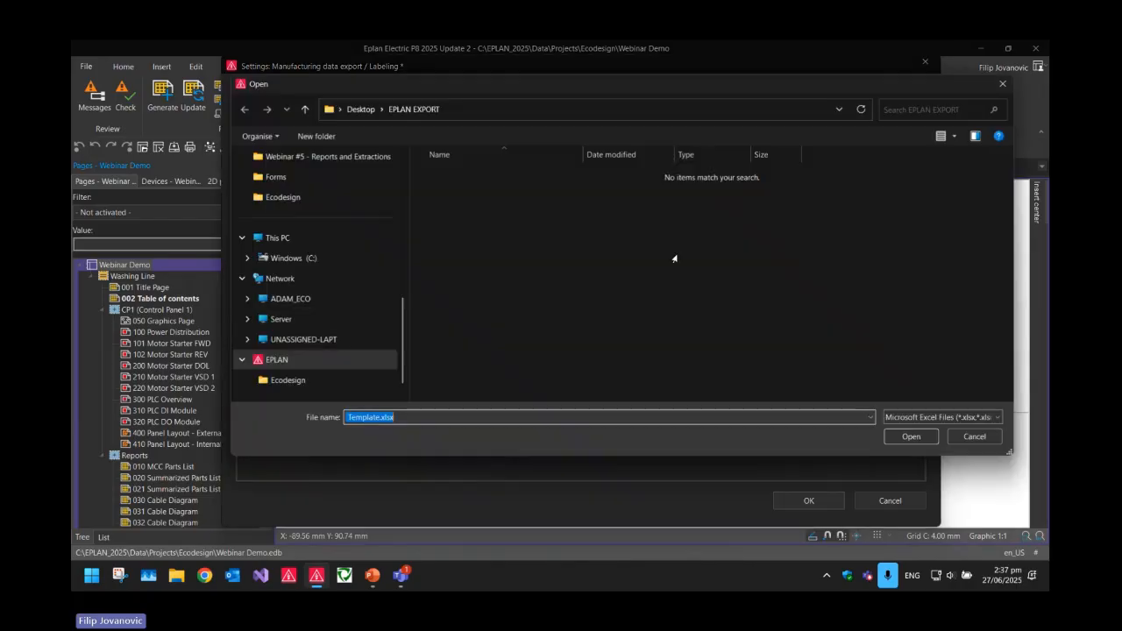
drag(416, 416, 322, 418)
click(402, 418)
drag(406, 418, 384, 419)
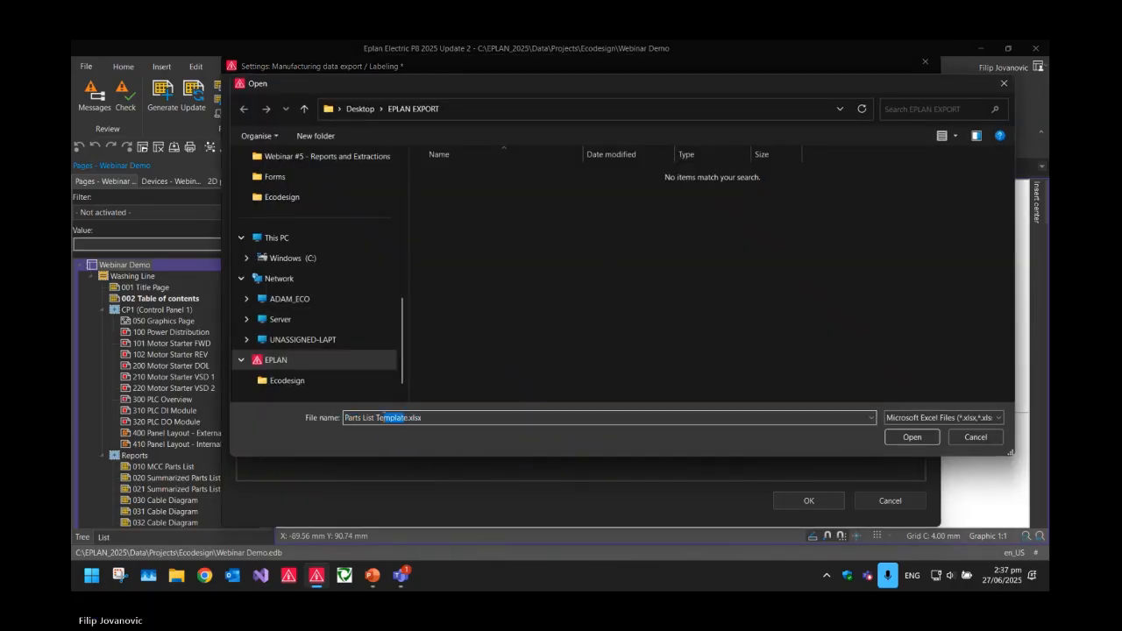
key(BackSpace)
key(BackSpace)
key(Delete)
click(911, 436)
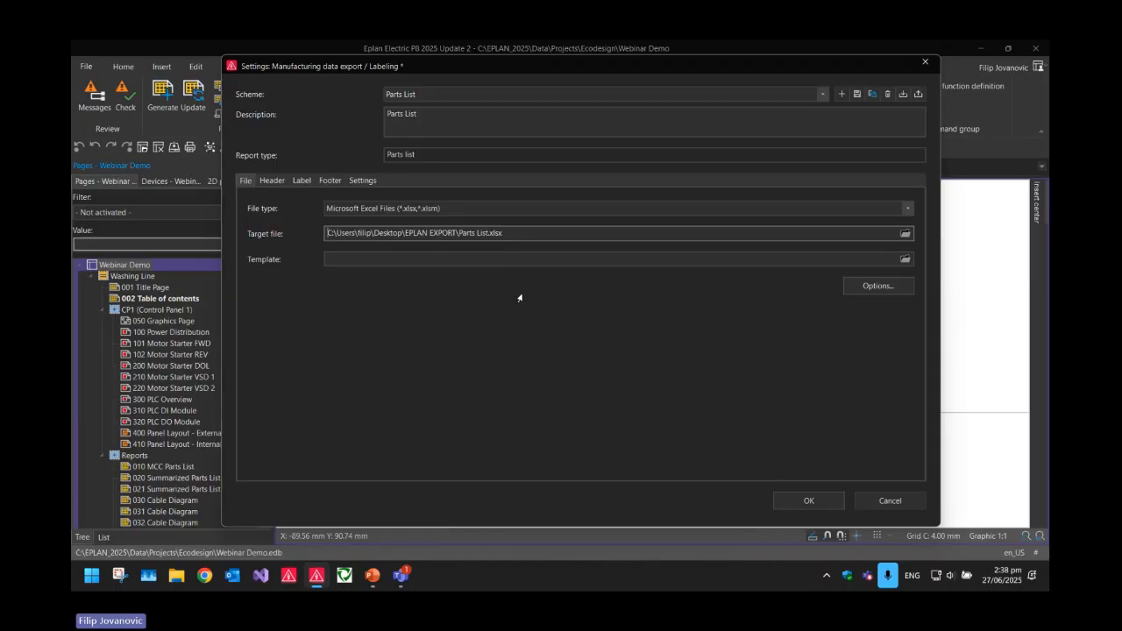
- Review the Excel export options and accept Complete for including column headers in the output
click(881, 289)
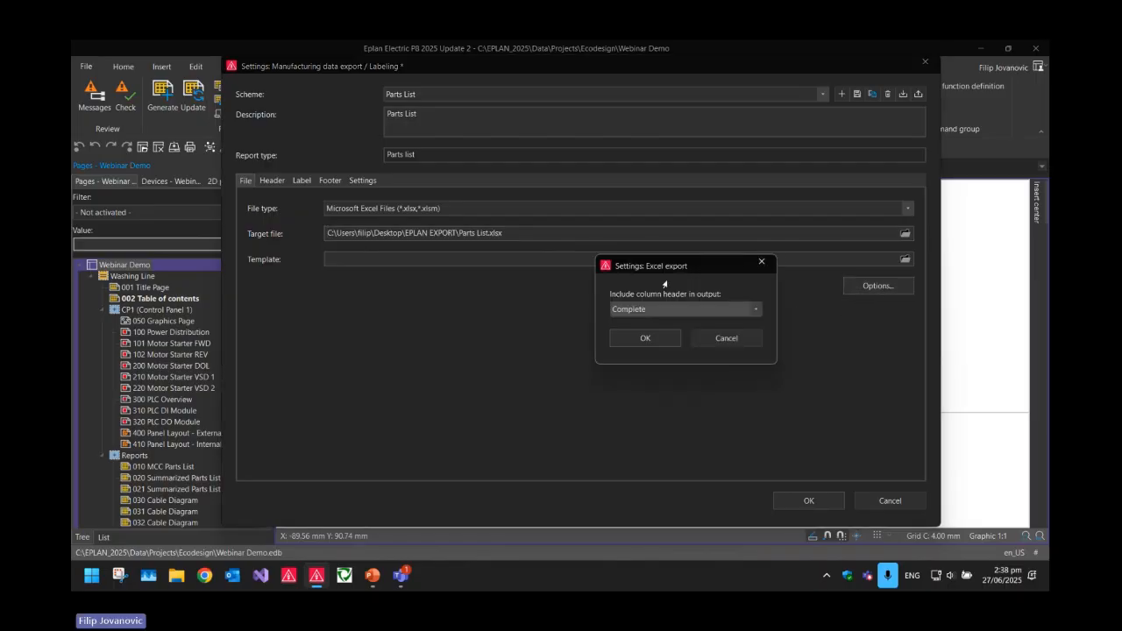
drag(658, 264, 569, 206)
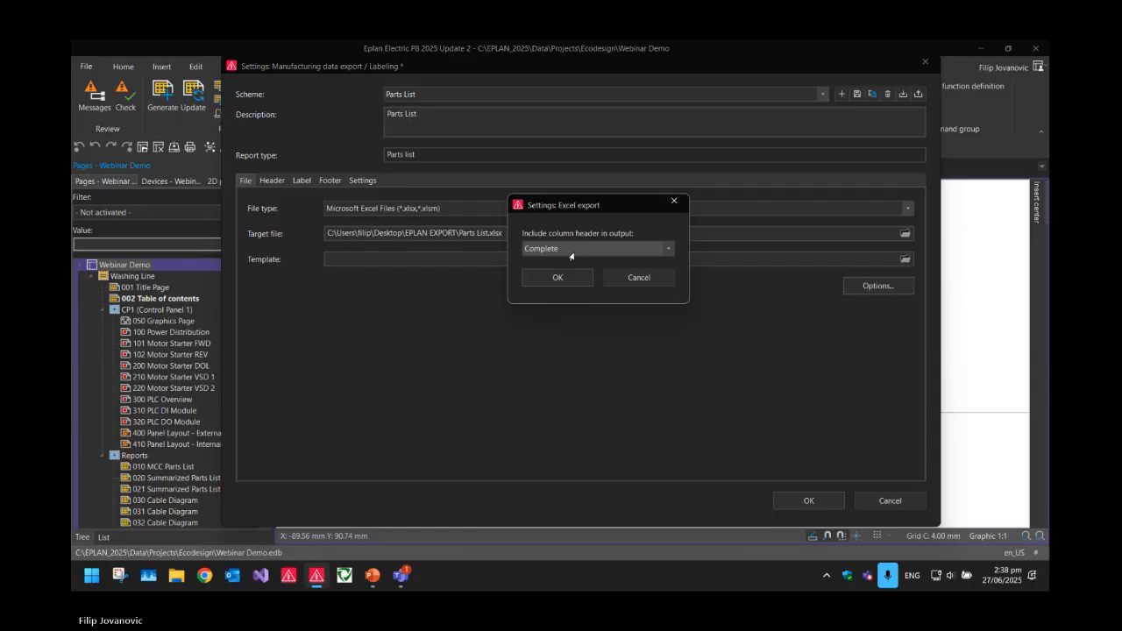
click(554, 277)
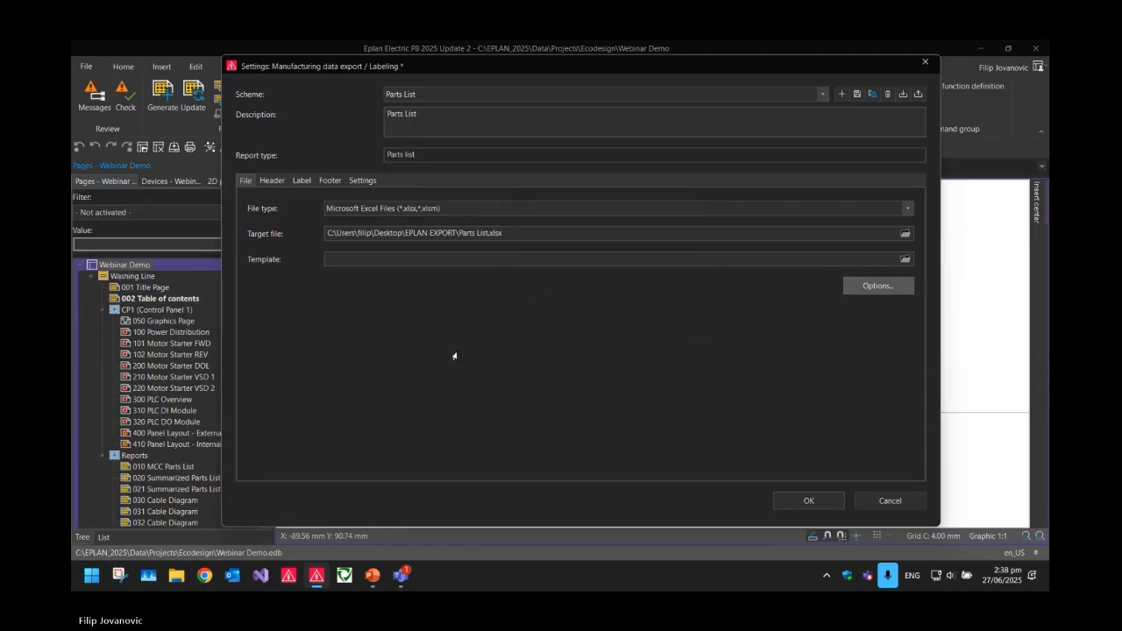
- Examine the header's selected format elements and browse the project properties available for it without adding any
click(272, 180)
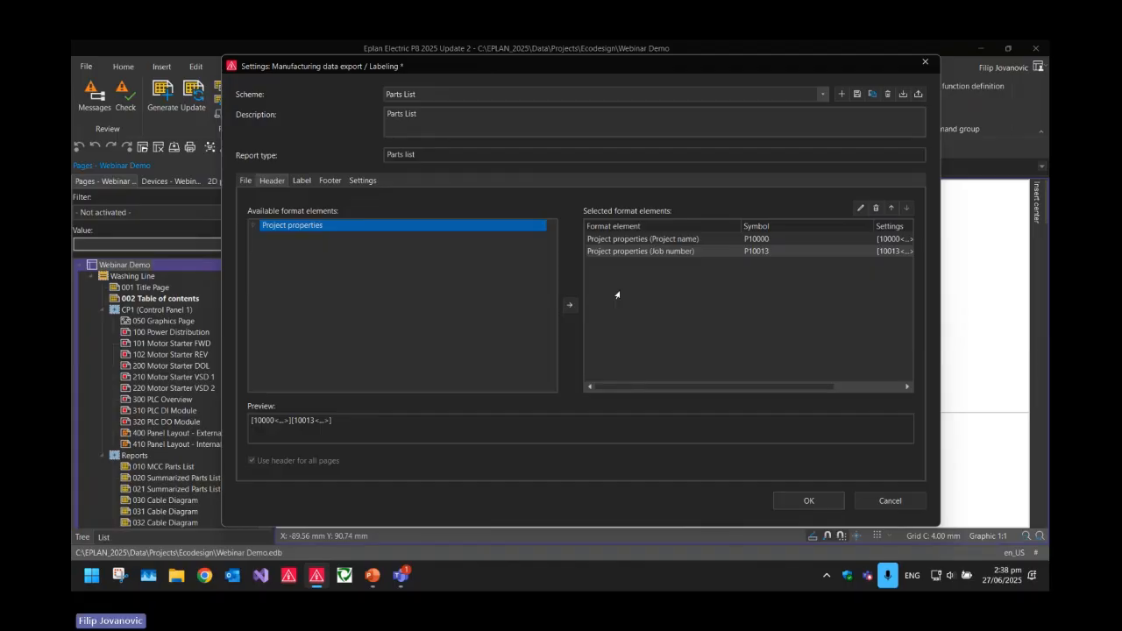
click(661, 283)
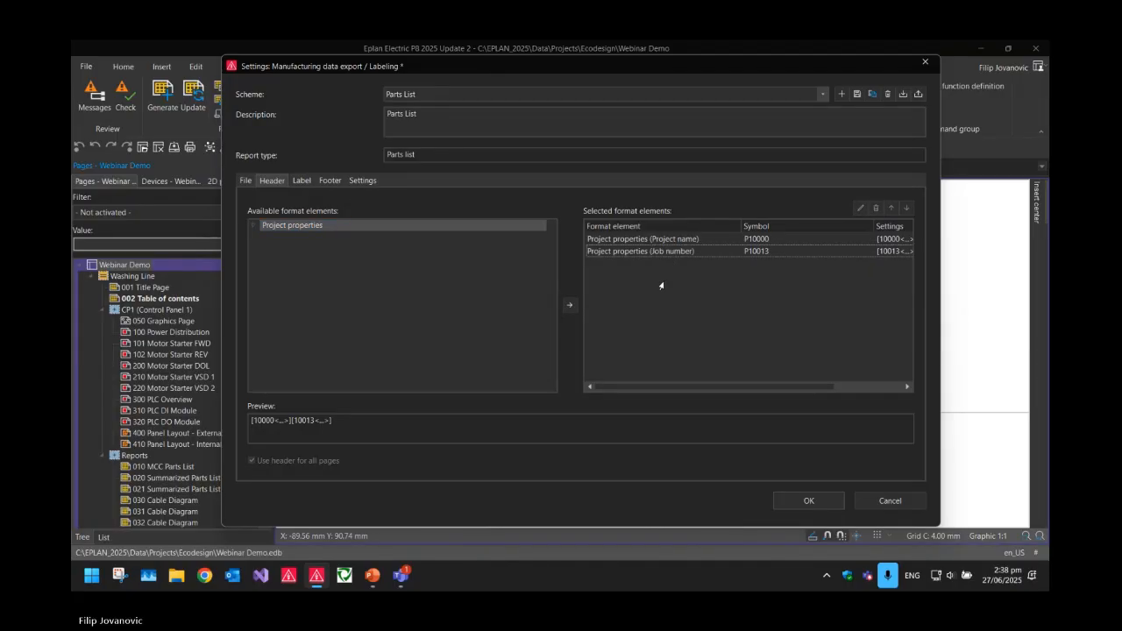
click(287, 229)
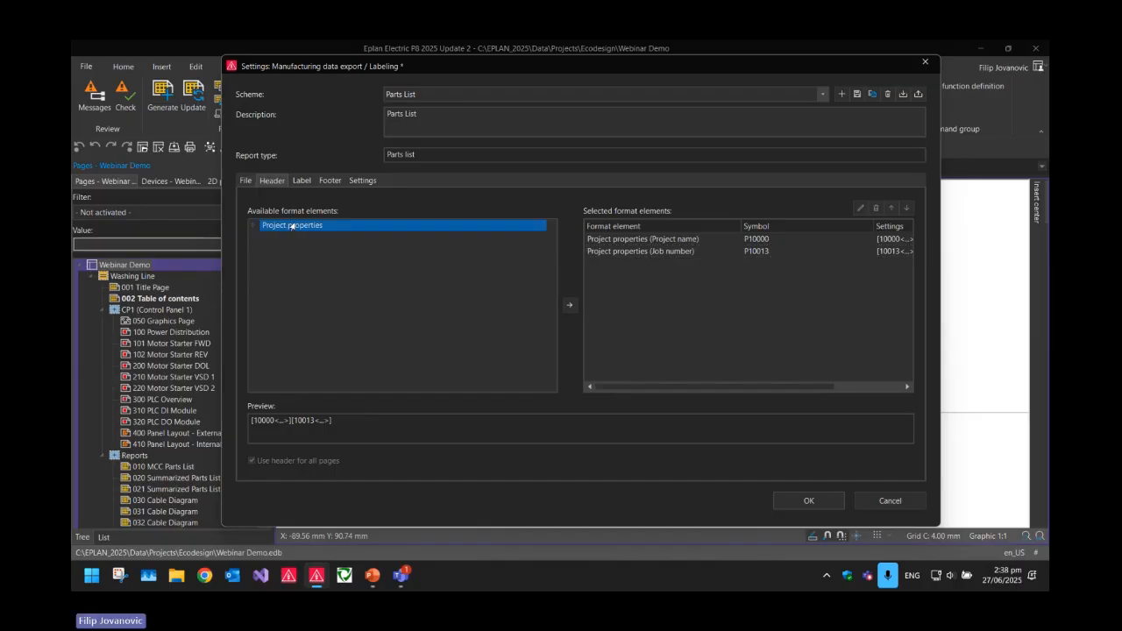
click(569, 306)
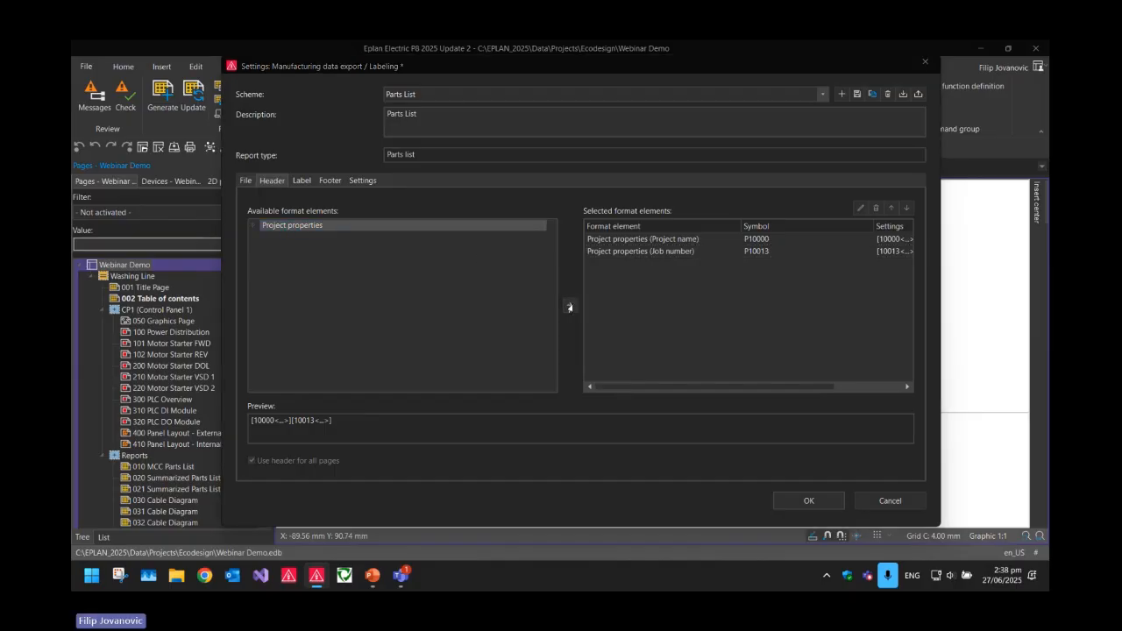
scroll(375, 271, down, 10)
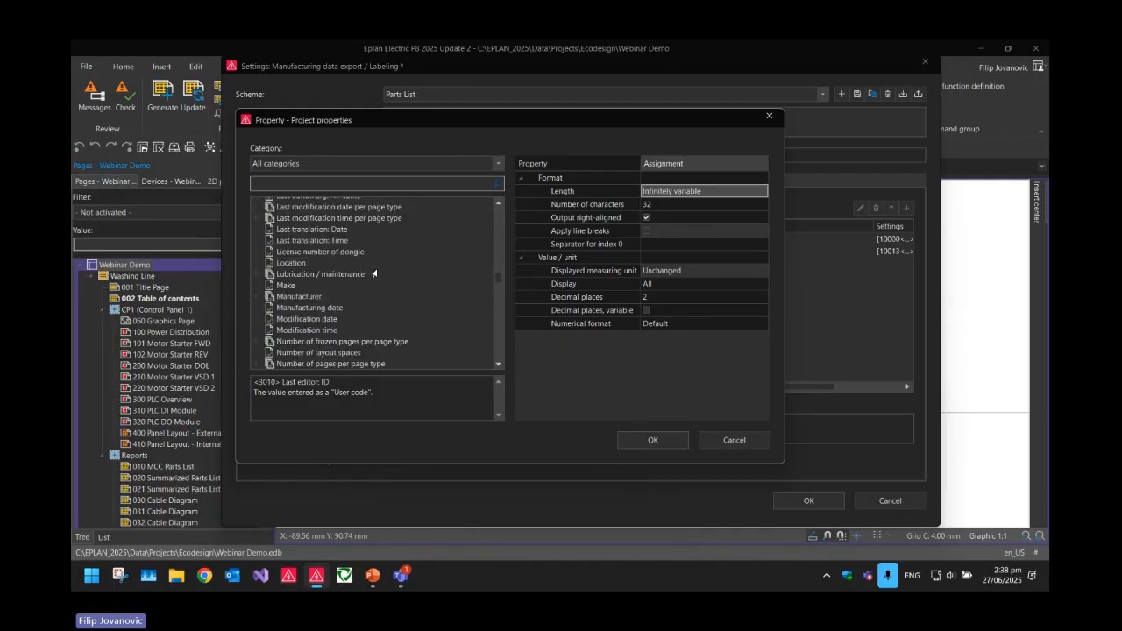
scroll(374, 273, down, 12)
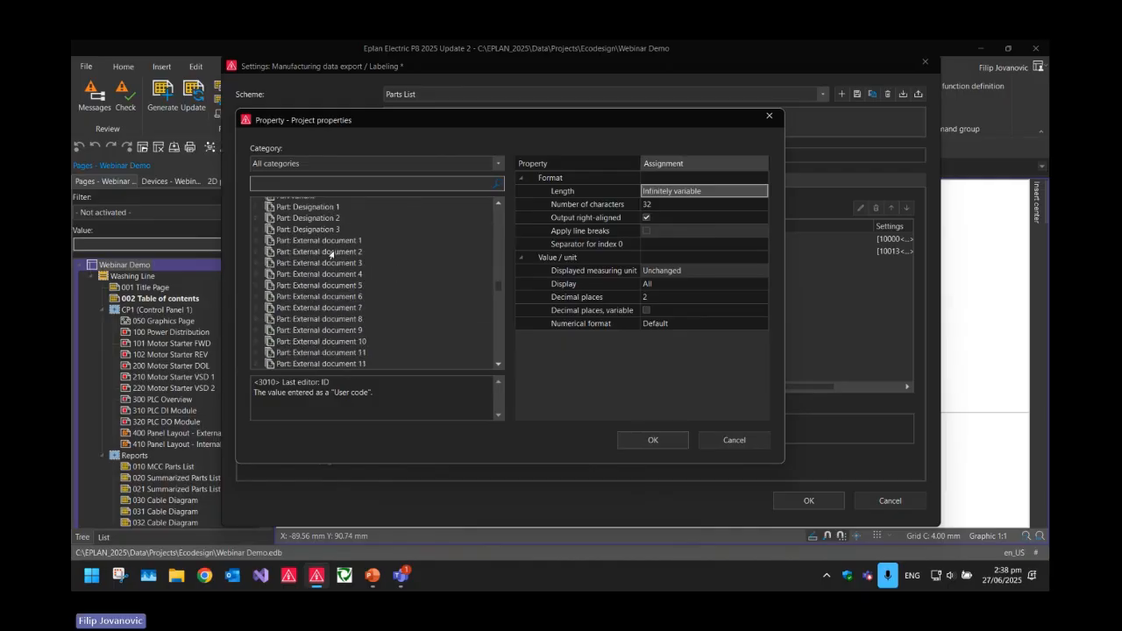
scroll(444, 293, down, 5)
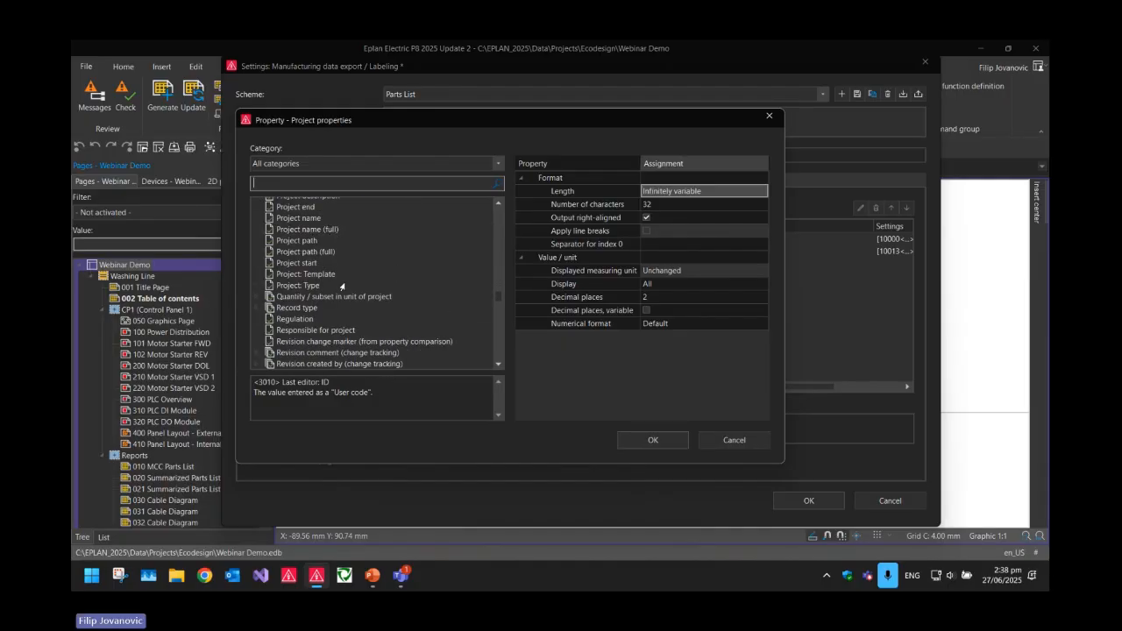
scroll(311, 274, up, 3)
click(297, 284)
click(293, 264)
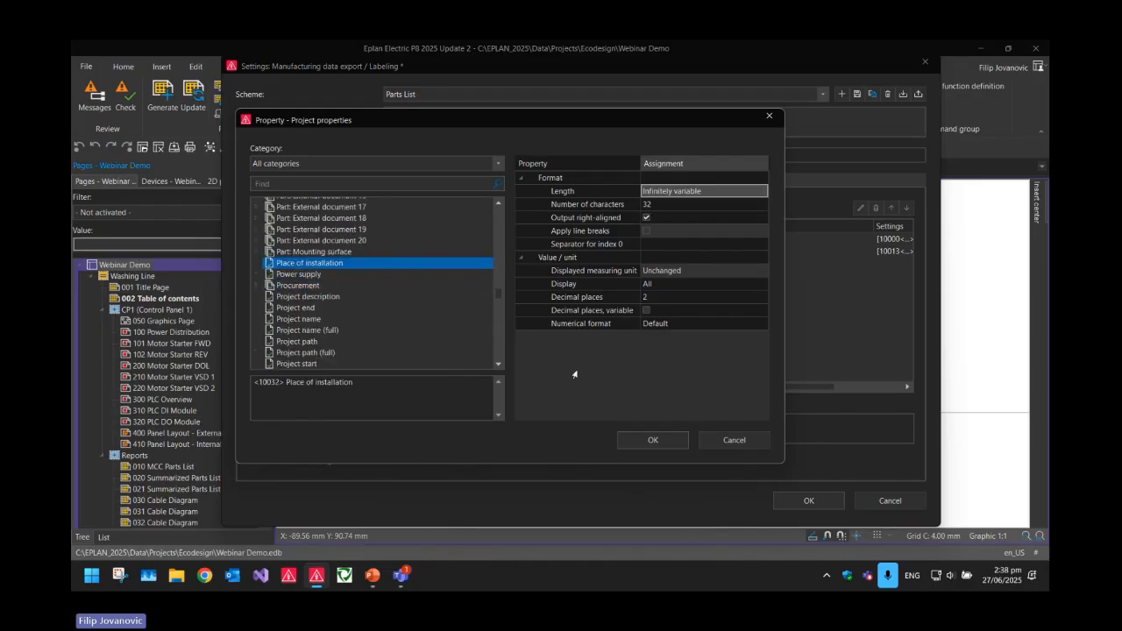
click(732, 438)
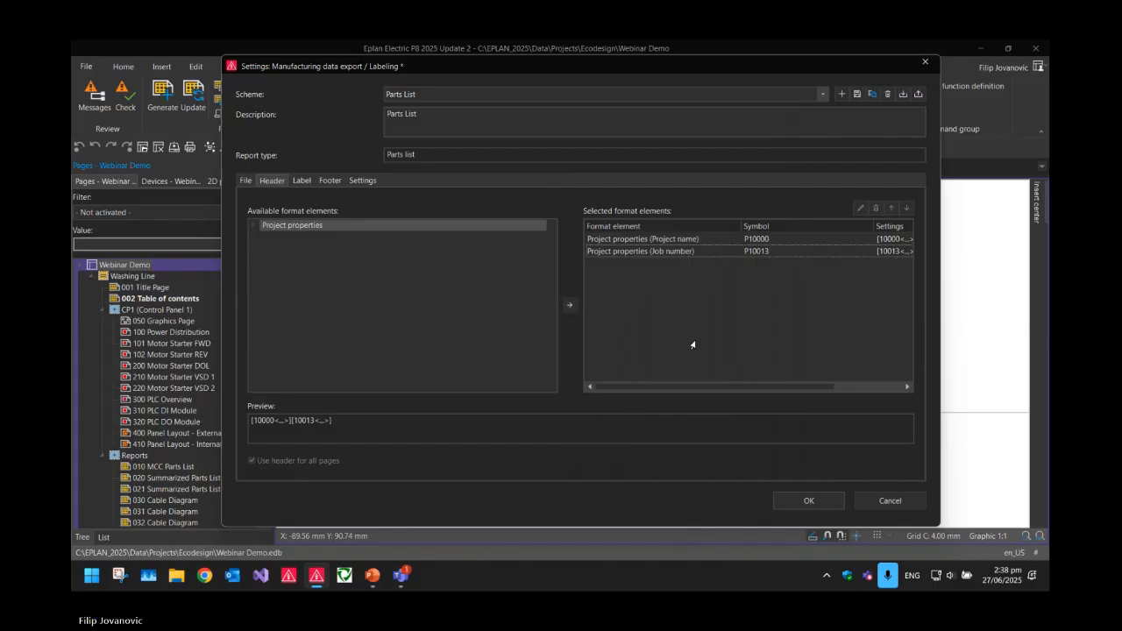
- Examine the label's selected format elements and the Device and Part properties available for the parts list columns
click(301, 181)
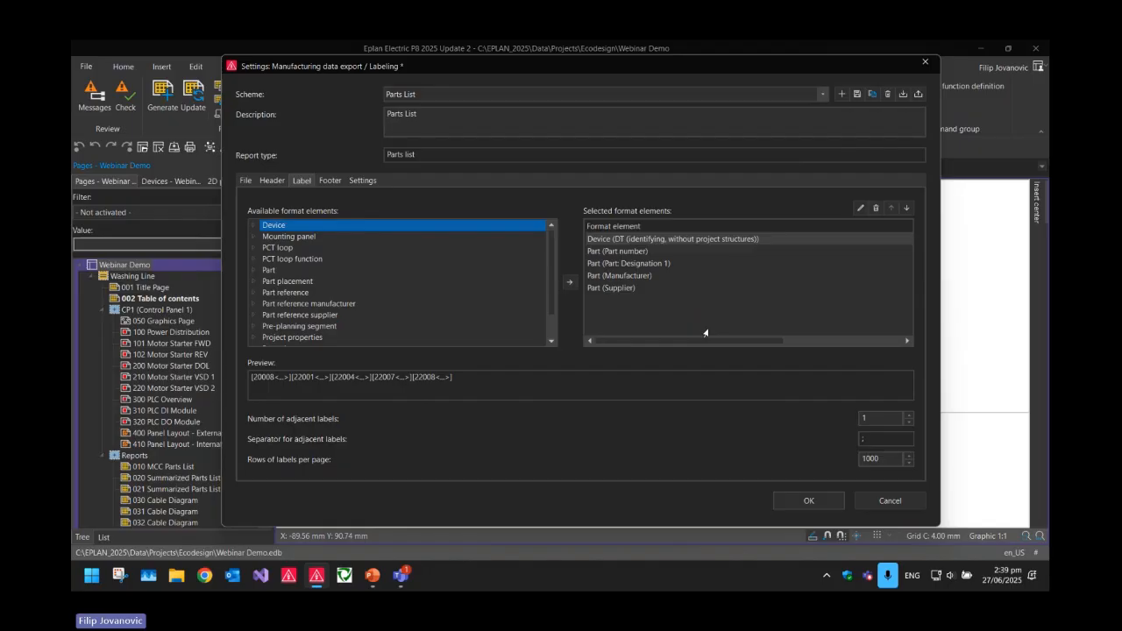
click(660, 314)
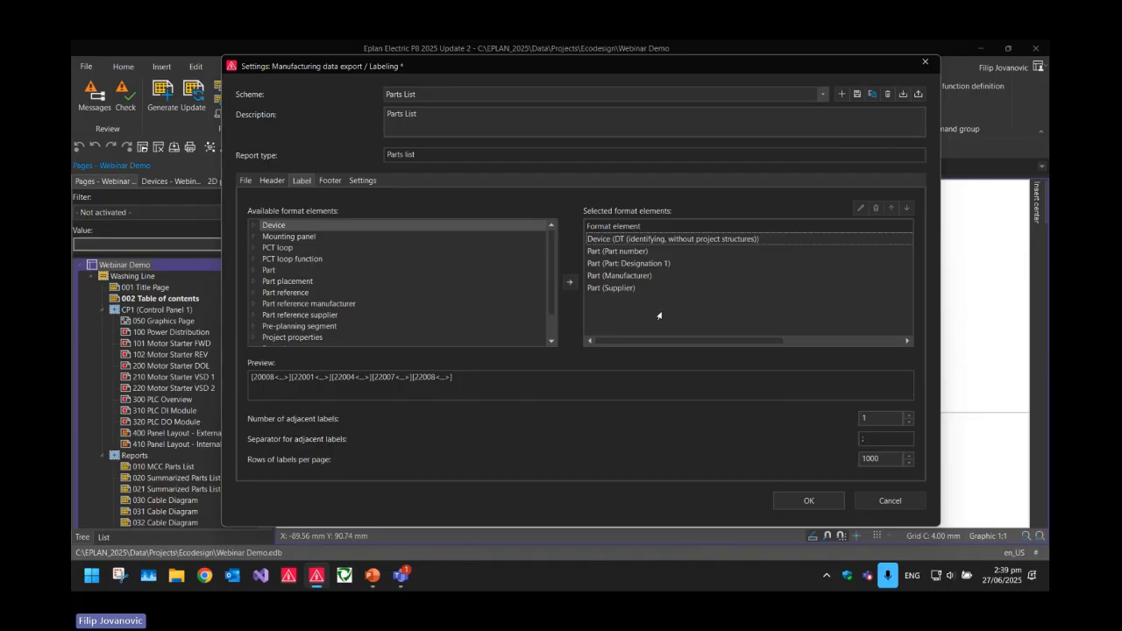
click(270, 226)
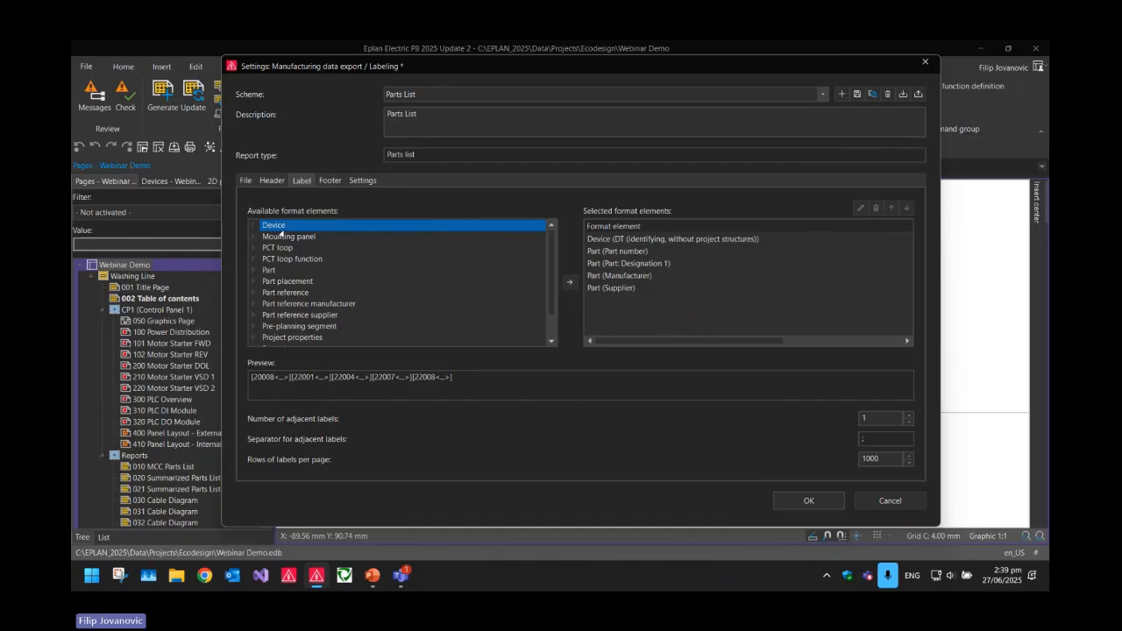
click(570, 282)
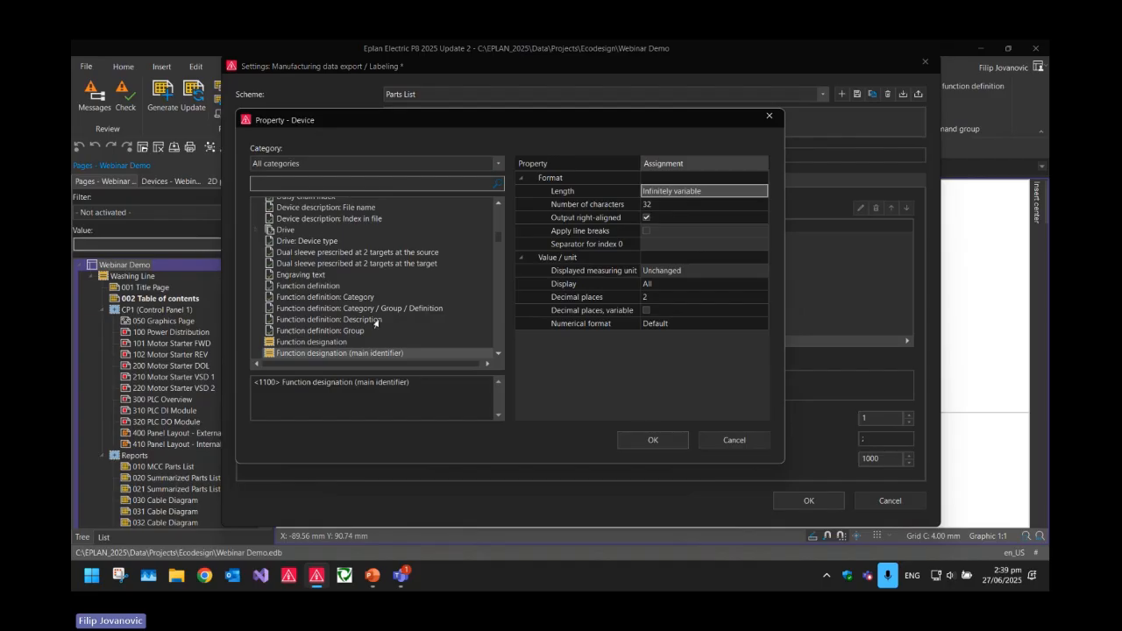
scroll(375, 322, up, 3)
click(733, 440)
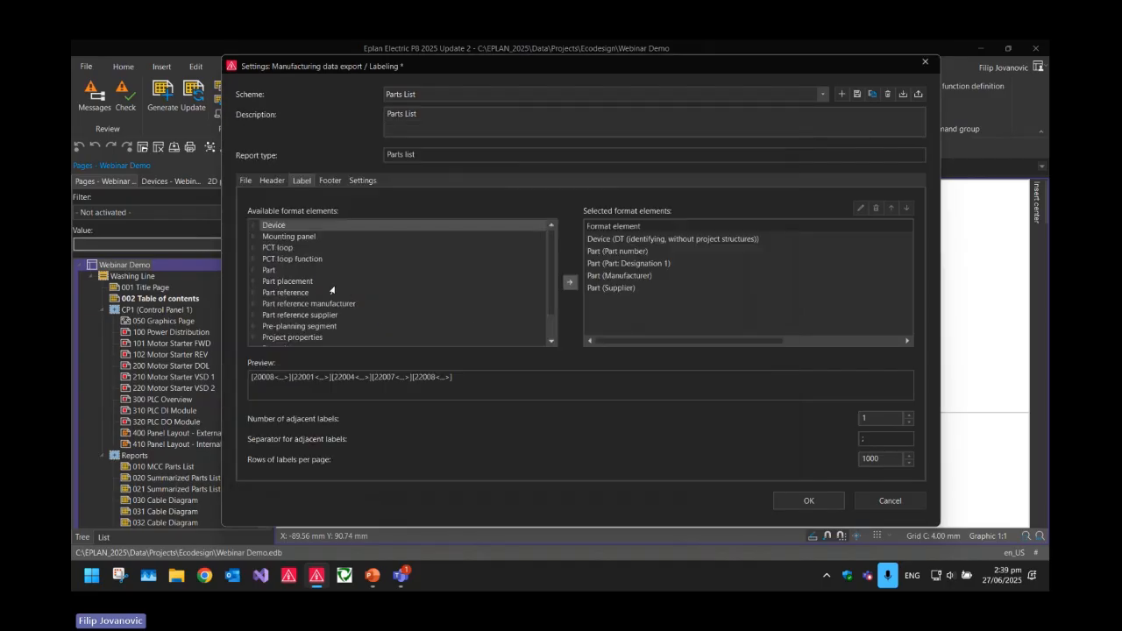
click(272, 270)
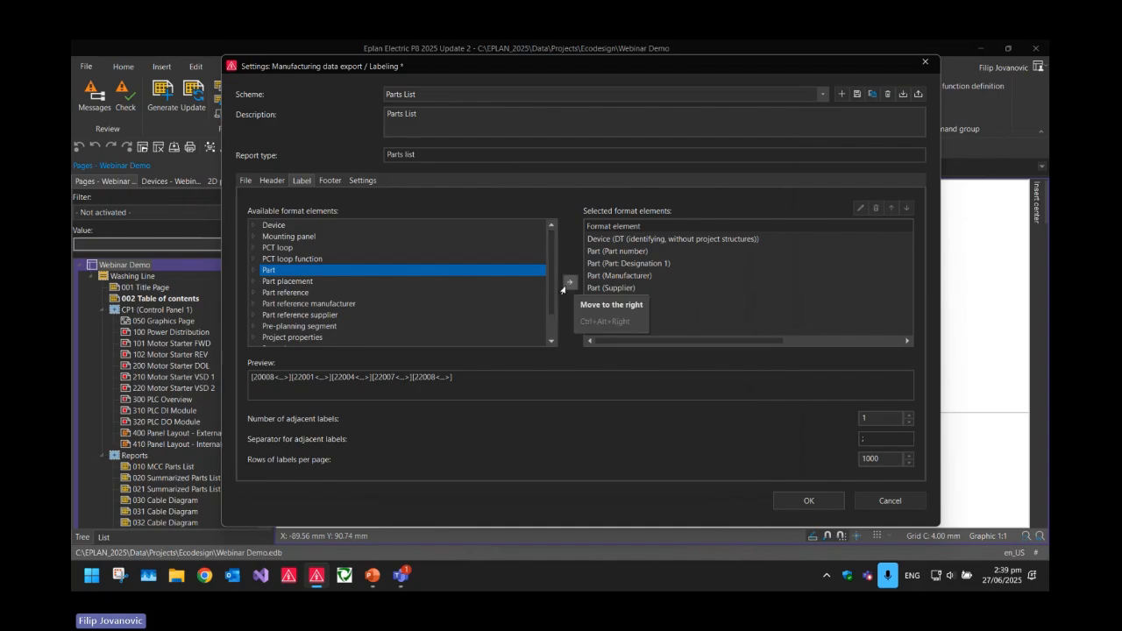
click(589, 240)
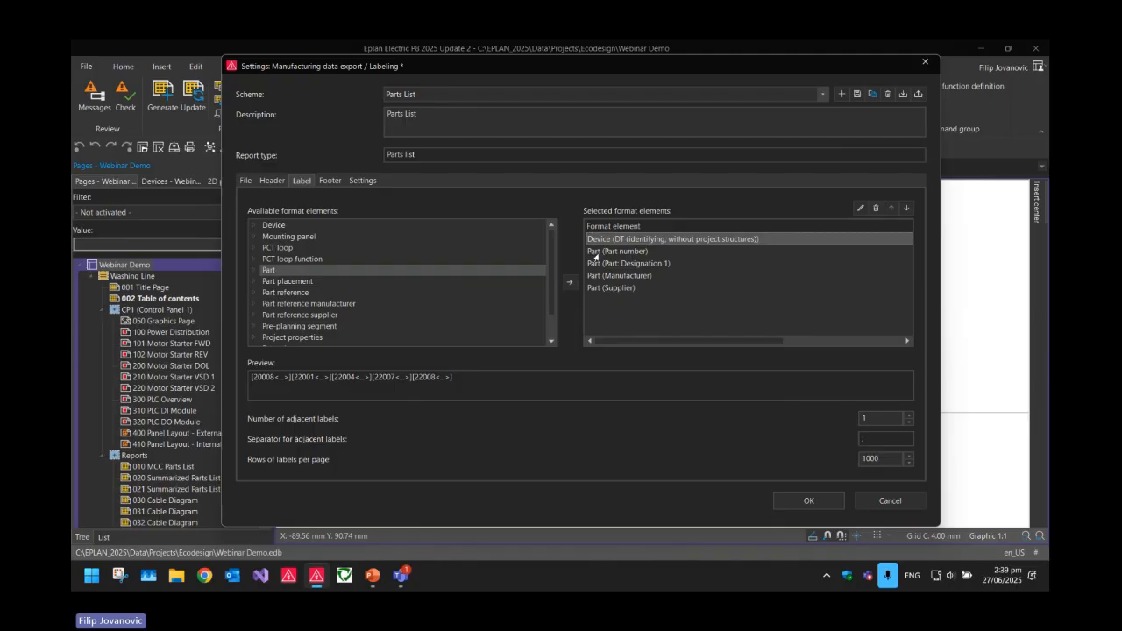
click(616, 320)
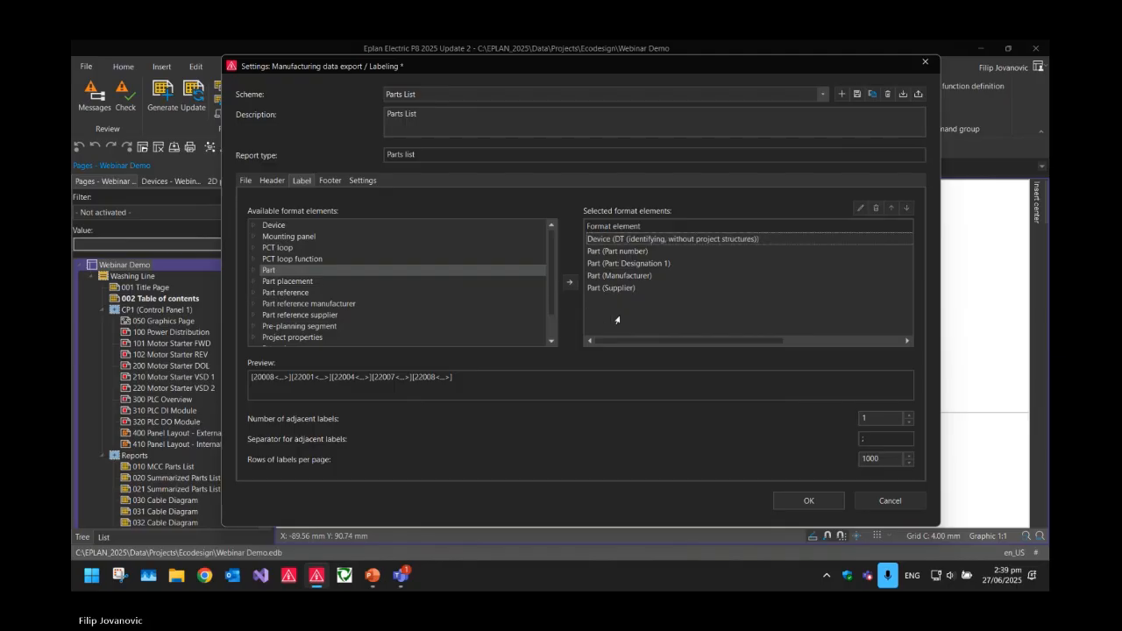
- Remove the Last editor: Name and Checked By project properties from the footer's selected format elements
click(324, 181)
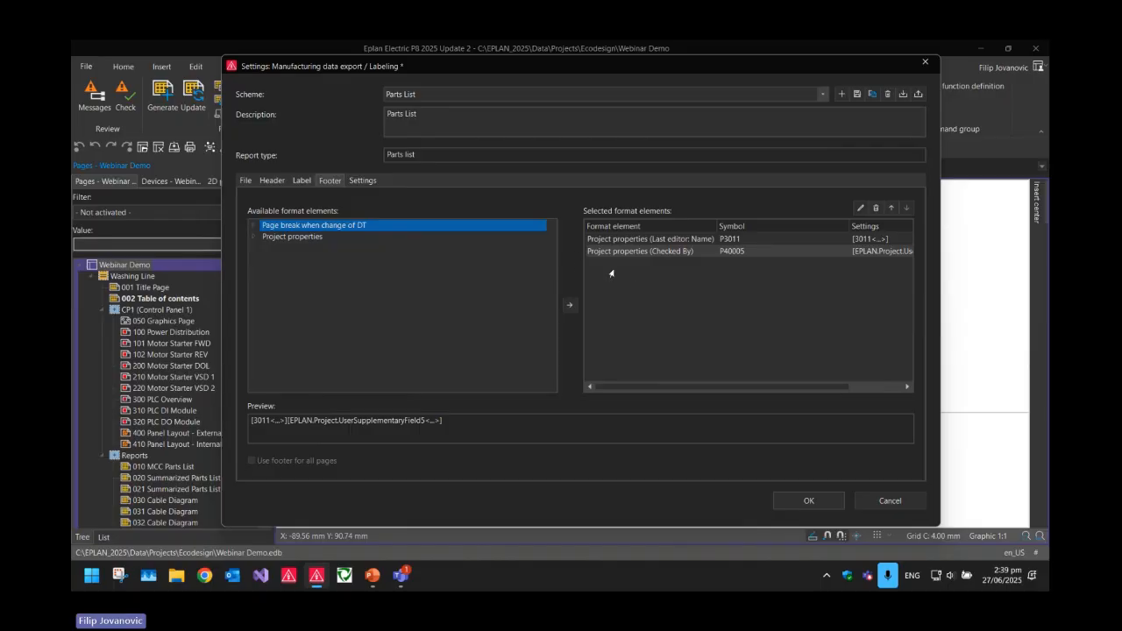
click(631, 242)
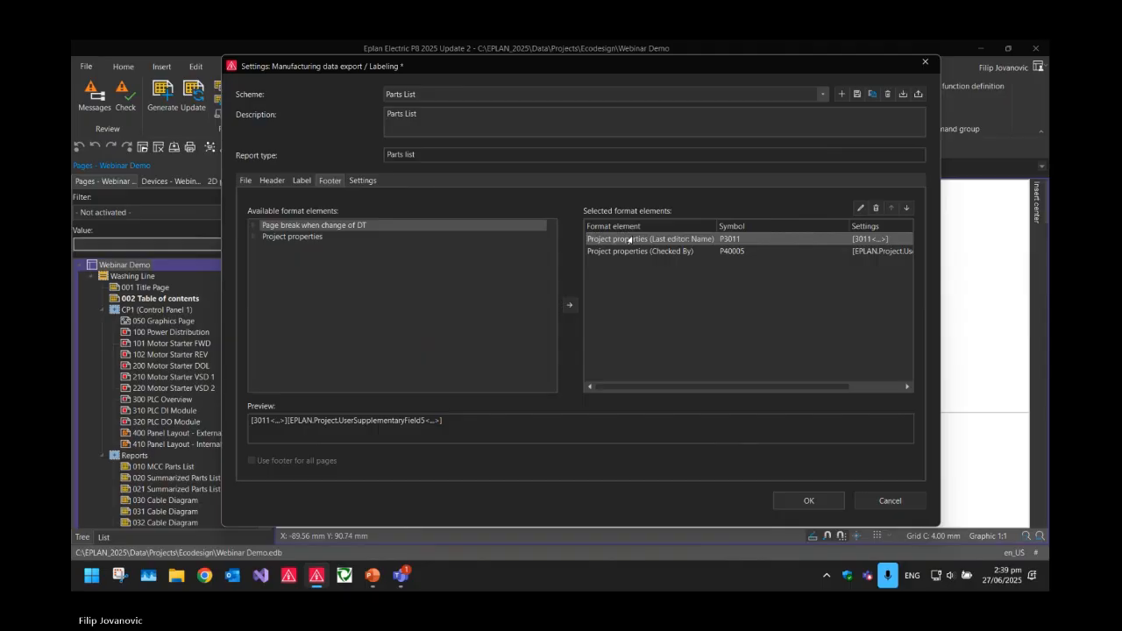
click(875, 209)
click(875, 209)
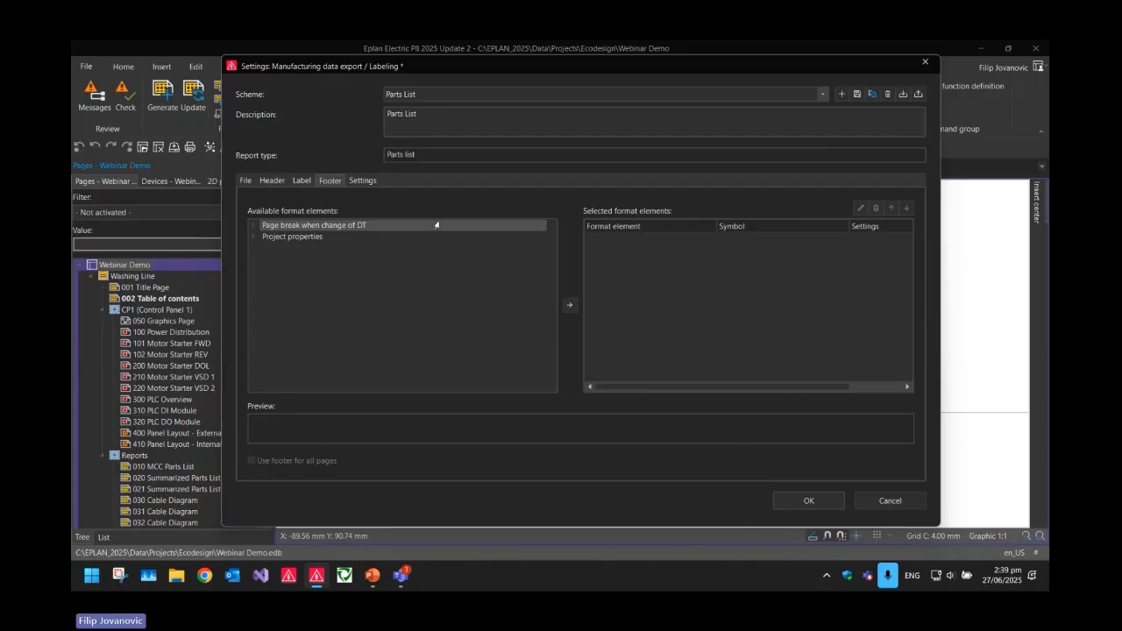
- Exclude terminal strip parts from the Parts List labeling scheme while keeping terminal parts, cable parts and cable project parts included
click(359, 181)
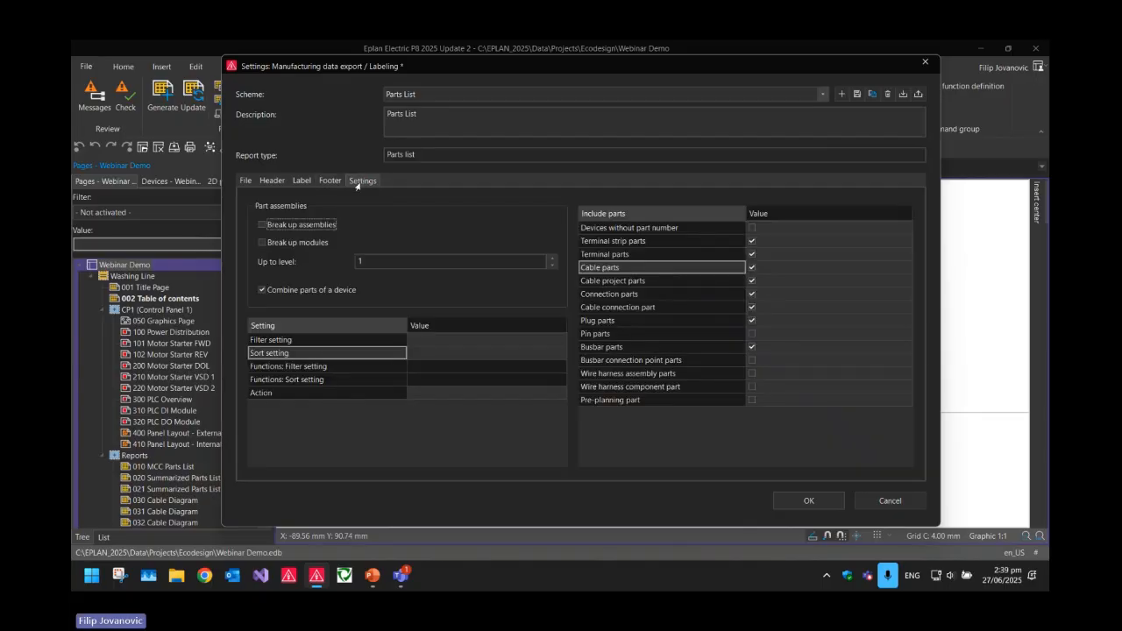
click(751, 267)
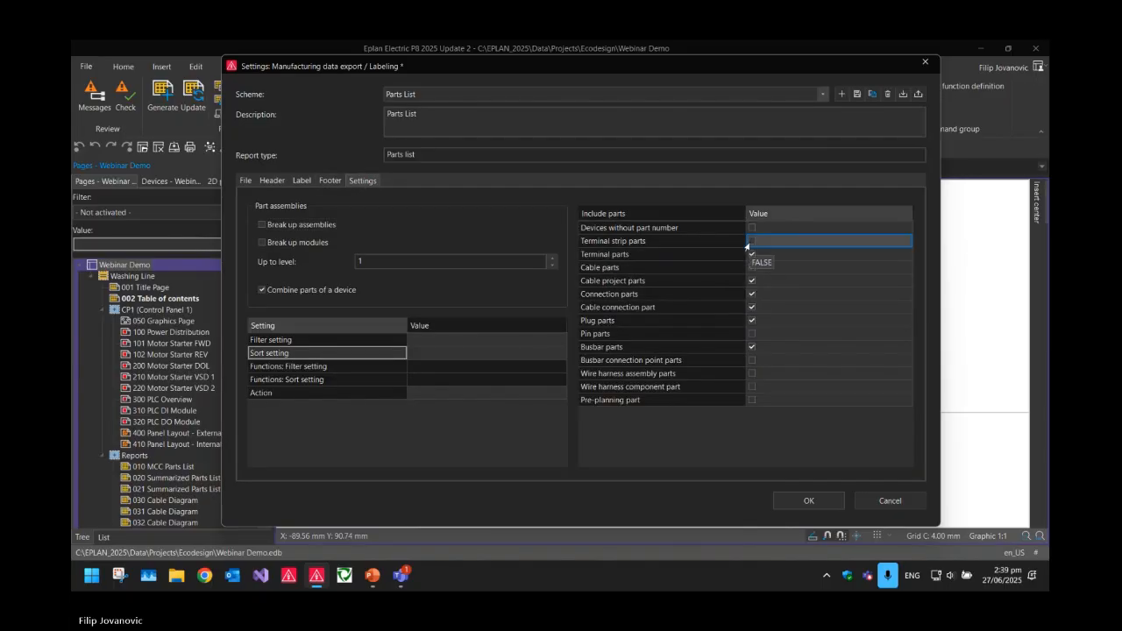
click(752, 240)
click(723, 254)
click(721, 281)
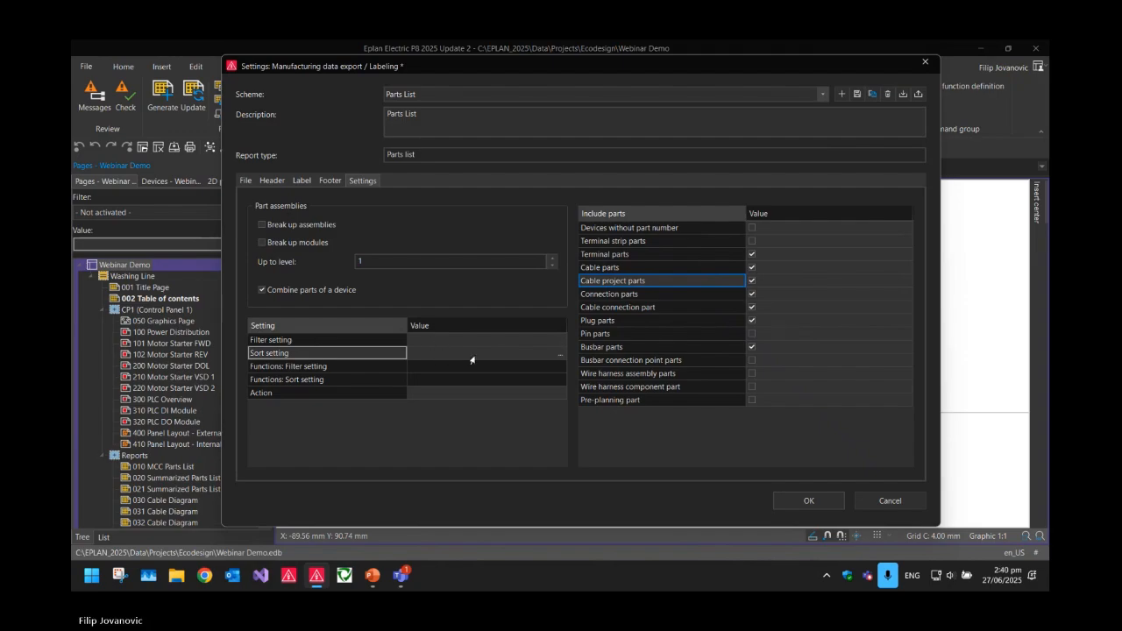
- Set the labeling scheme's sort setting to the Empty sorting scheme
click(559, 355)
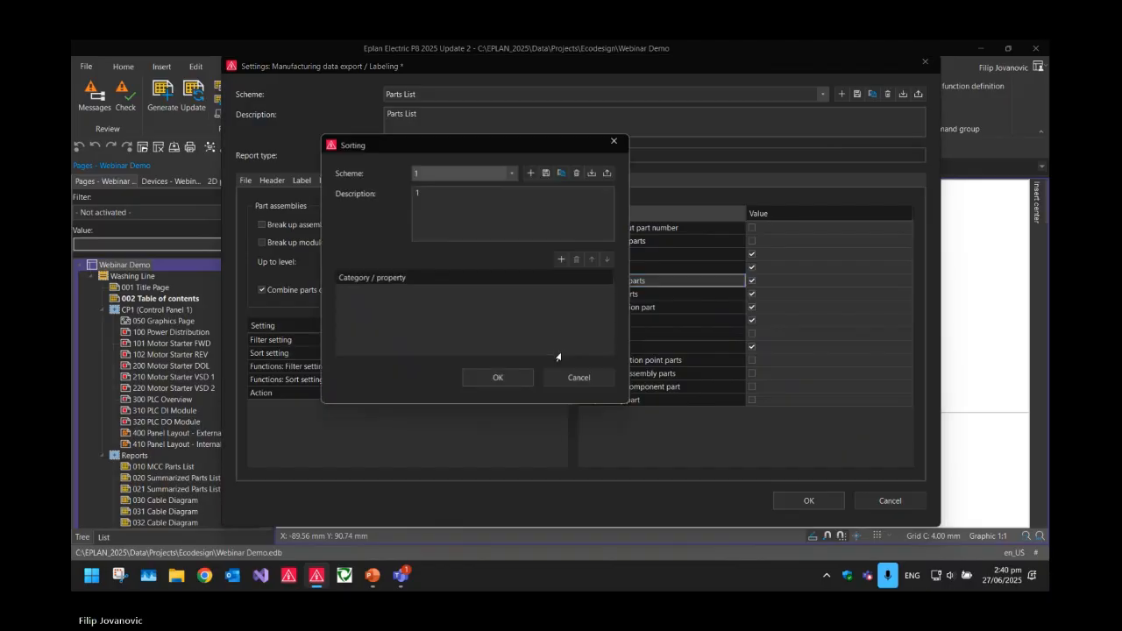
click(455, 174)
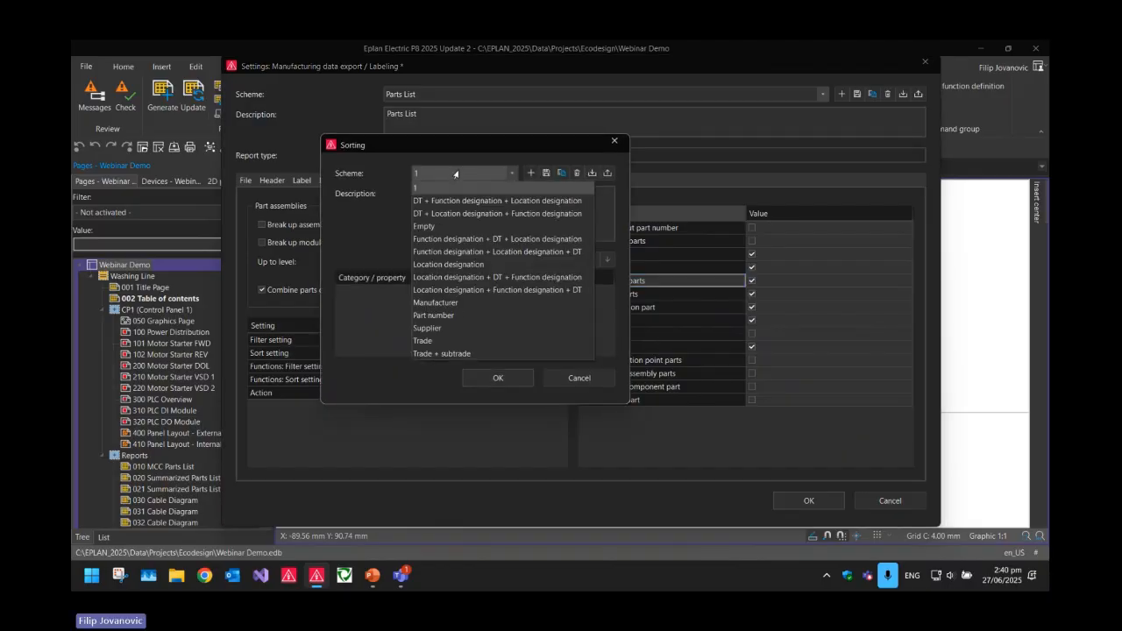
click(469, 225)
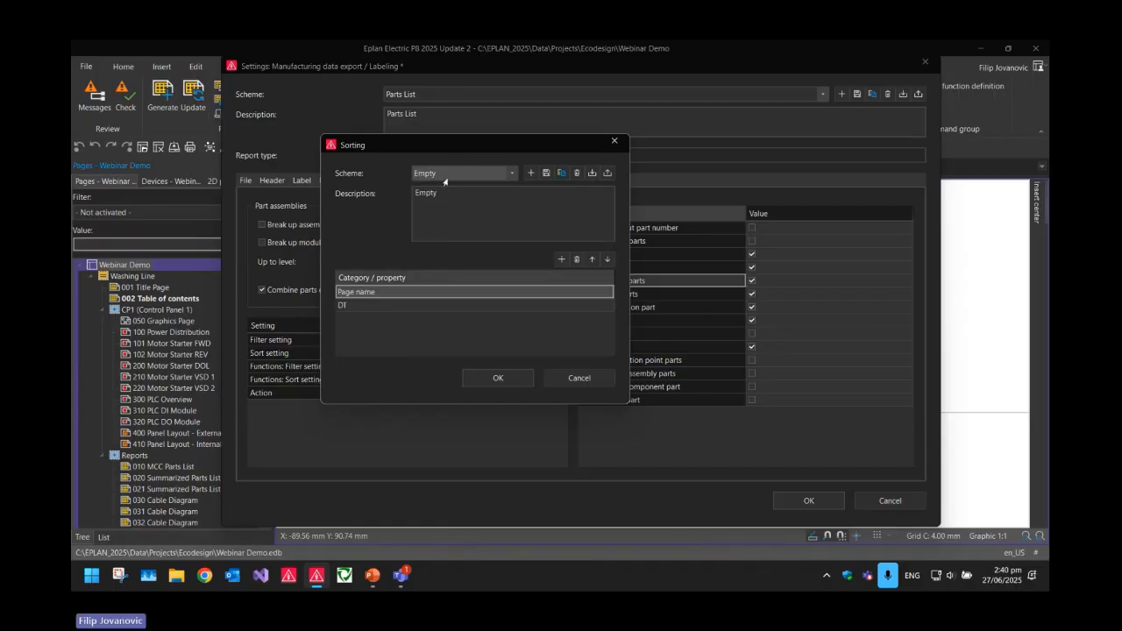
click(442, 334)
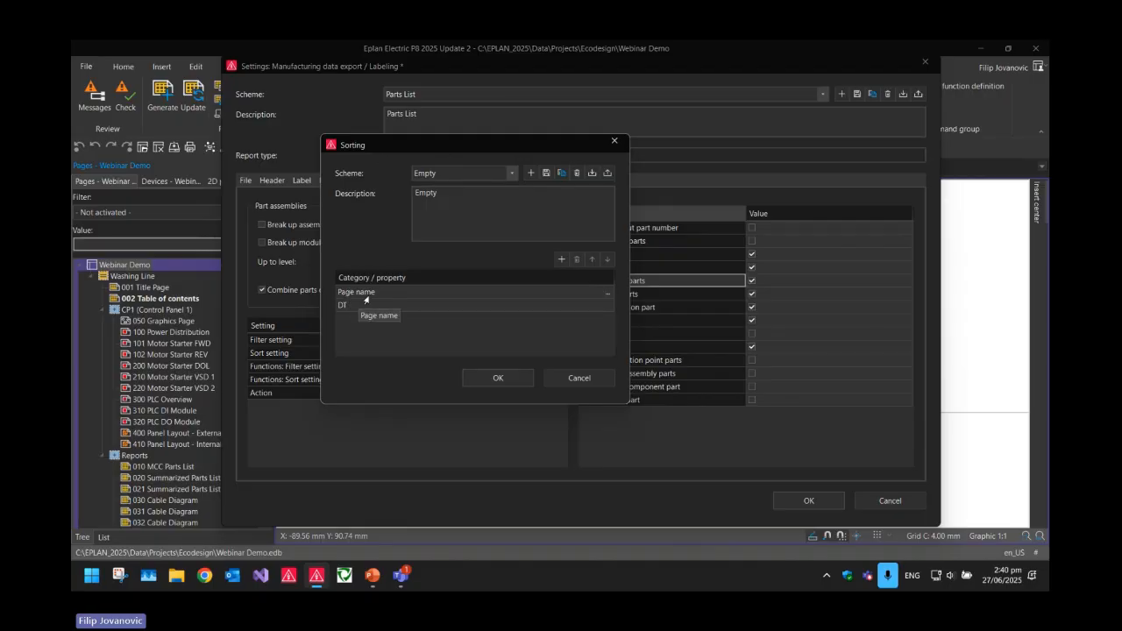
click(496, 377)
click(374, 366)
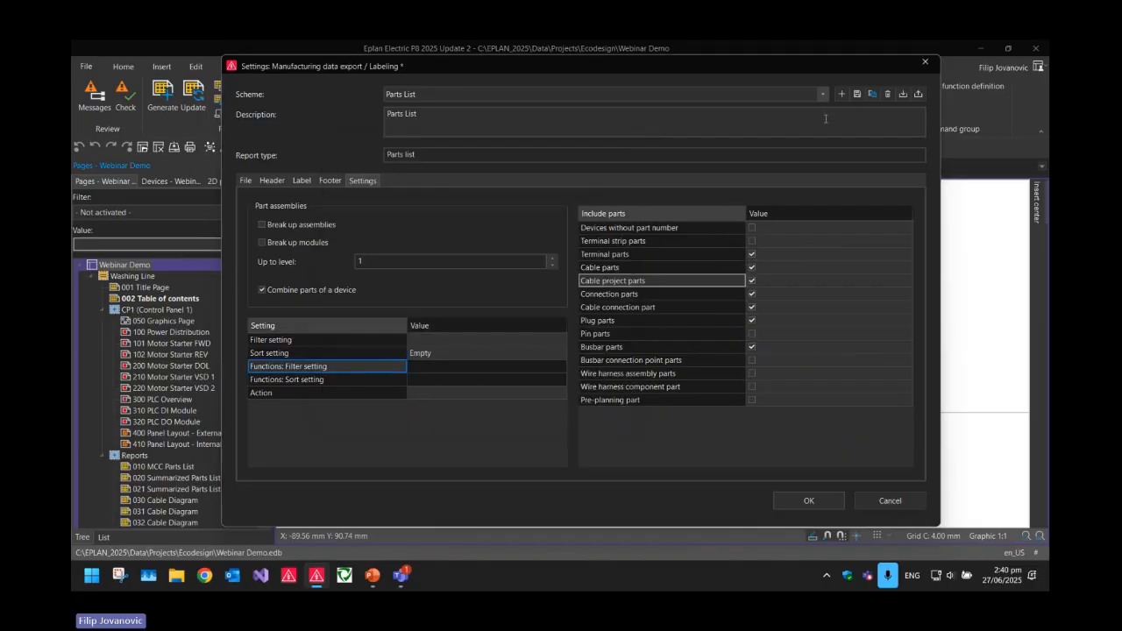
- Save the Parts List scheme and run the parts list export with the Export and start application output type
click(856, 95)
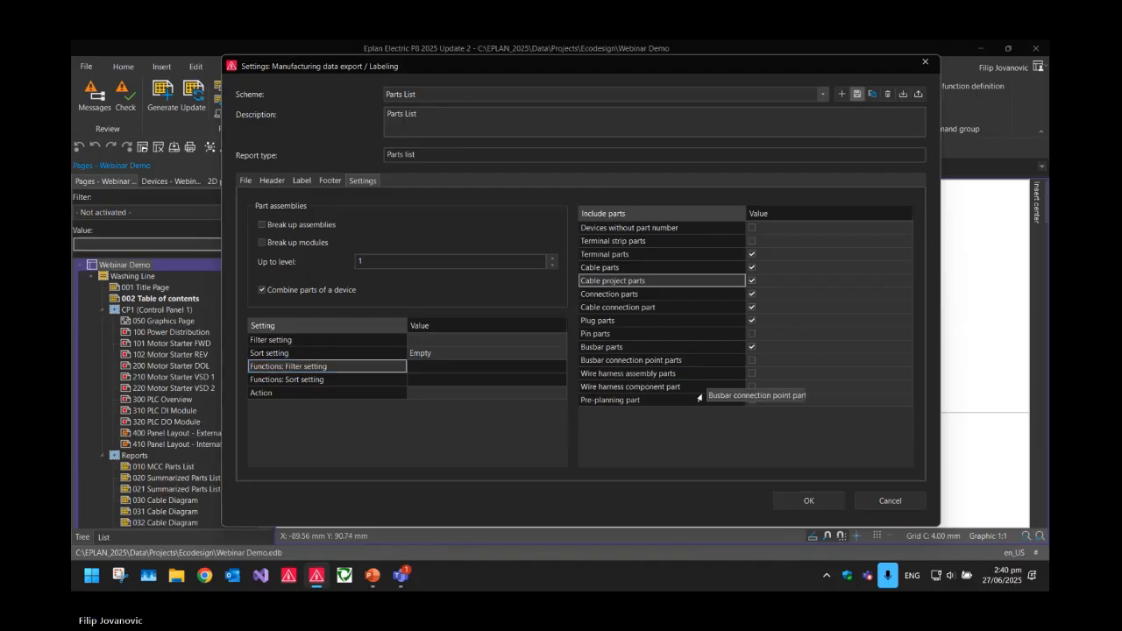
click(807, 502)
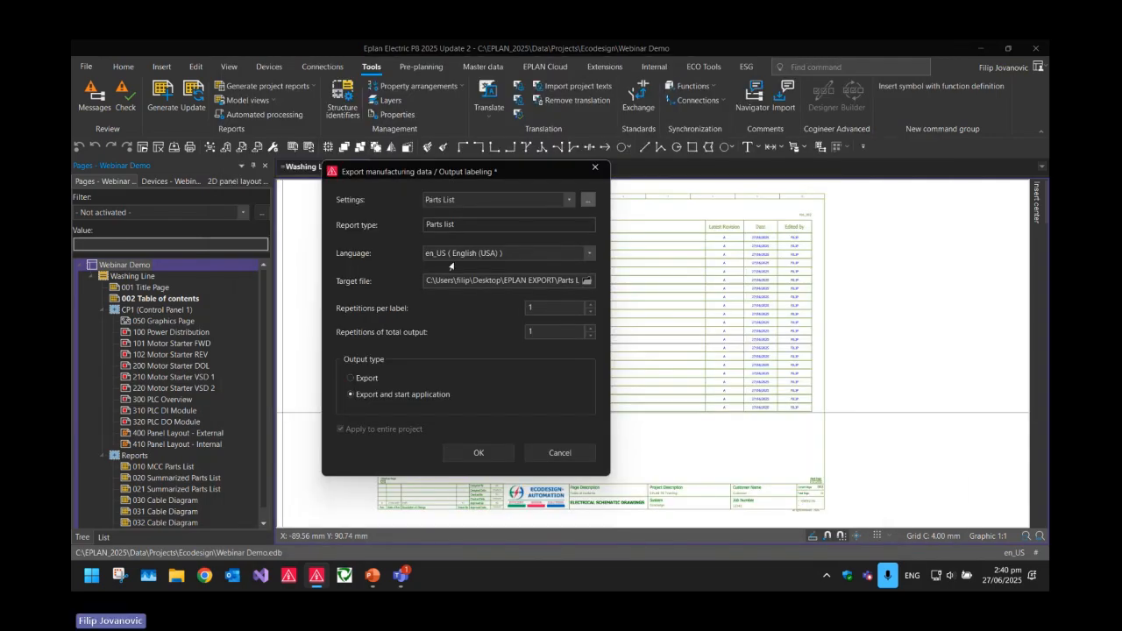
click(479, 452)
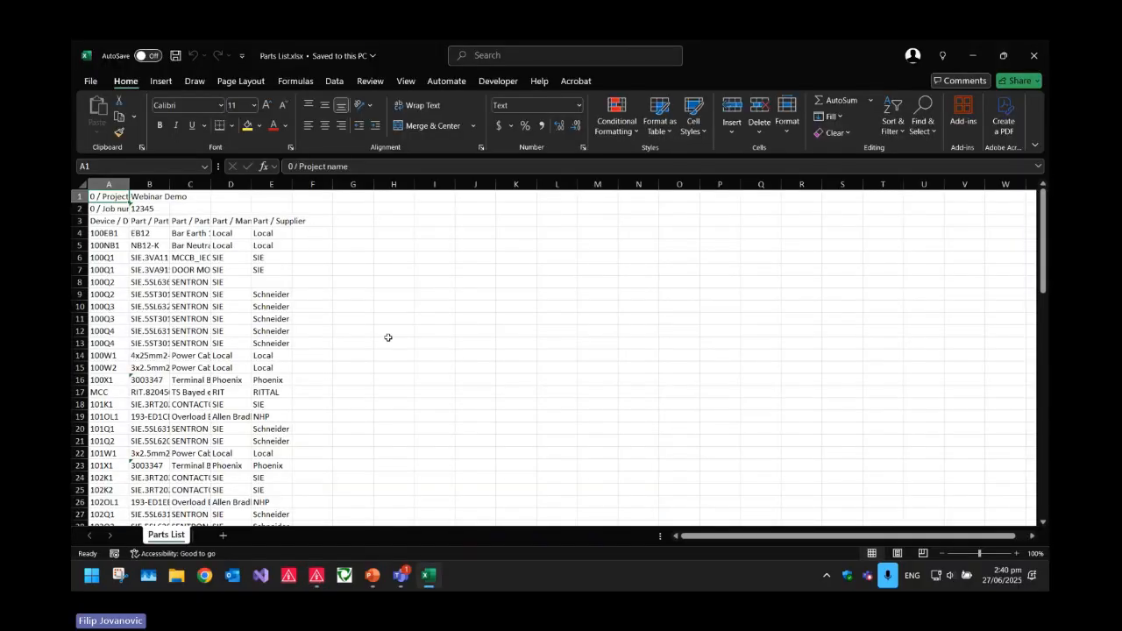
- Autofit columns A to E of the exported Parts List workbook to their contents and review the device rows
drag(108, 184, 292, 184)
double_click(292, 184)
click(444, 293)
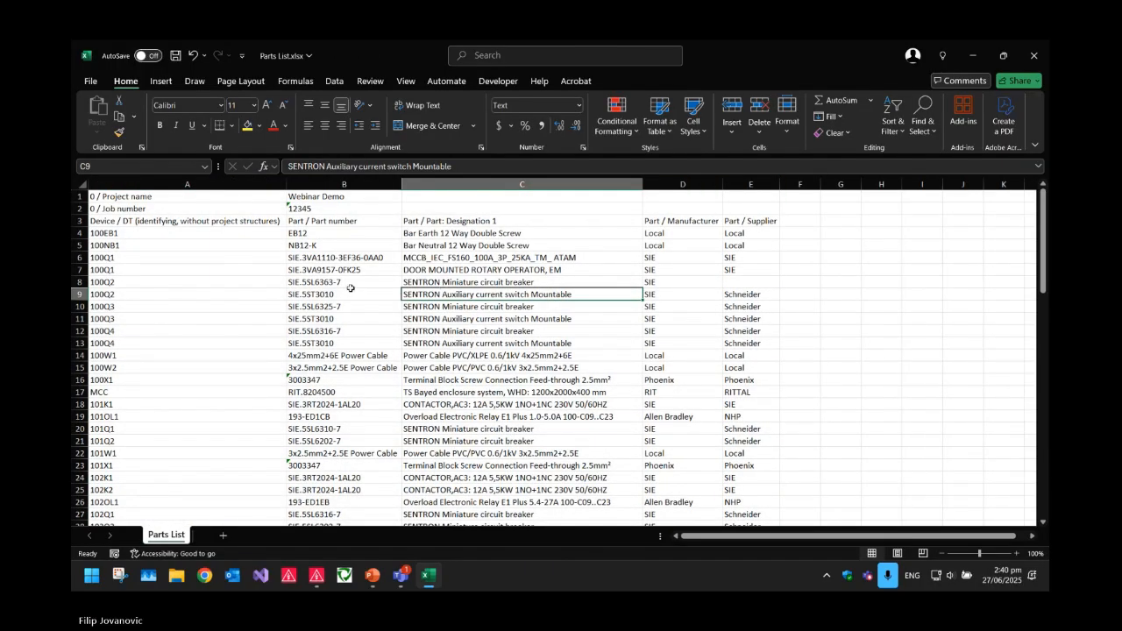
click(114, 234)
drag(114, 234, 148, 351)
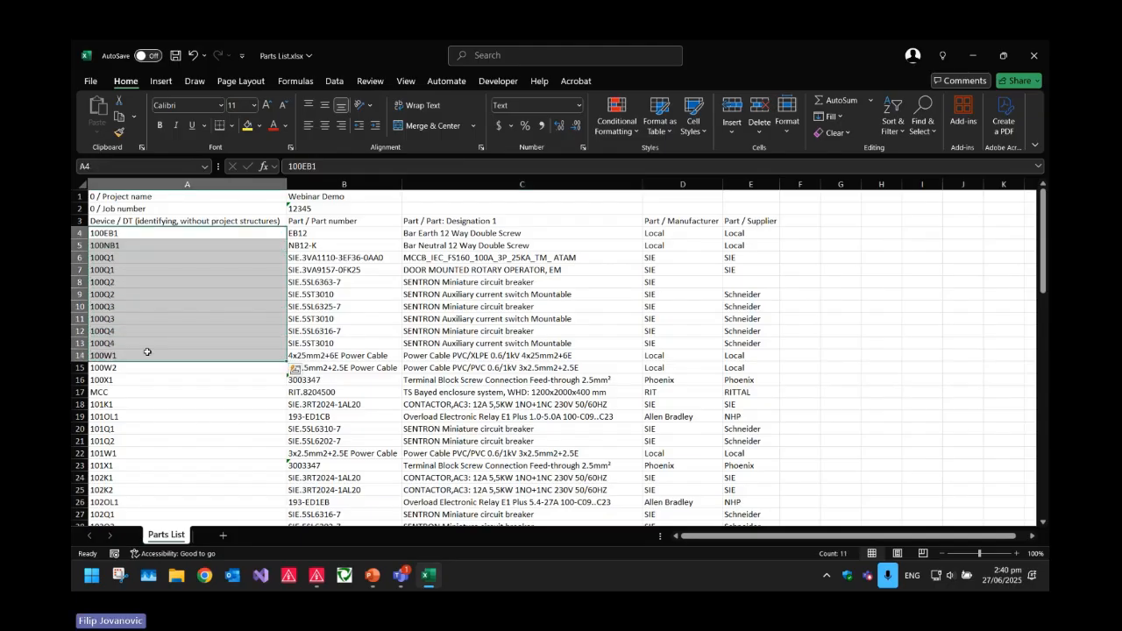
scroll(147, 337, down, 20)
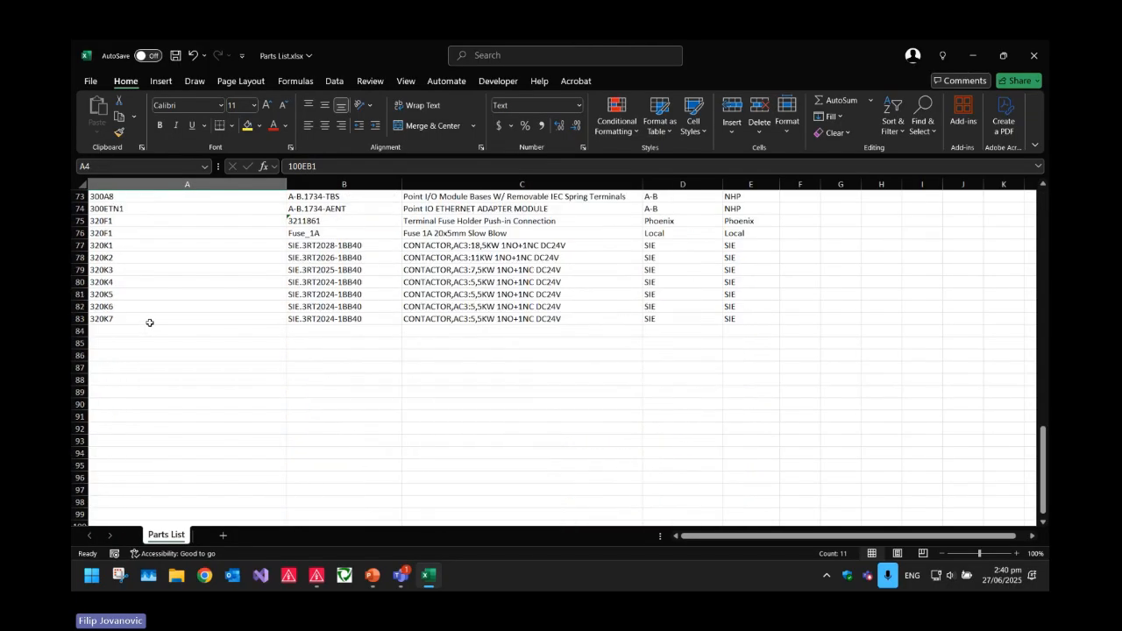
scroll(201, 335, up, 20)
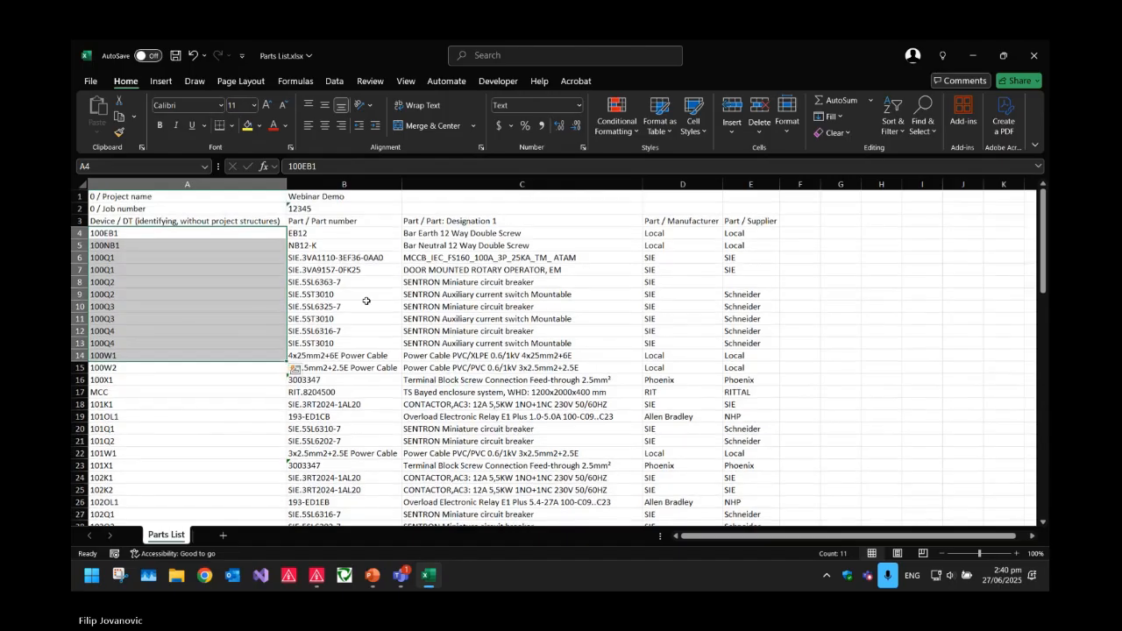
- Narrow column A, which holds the device designations, and save the Parts List workbook
click(367, 303)
drag(286, 184, 166, 184)
click(391, 256)
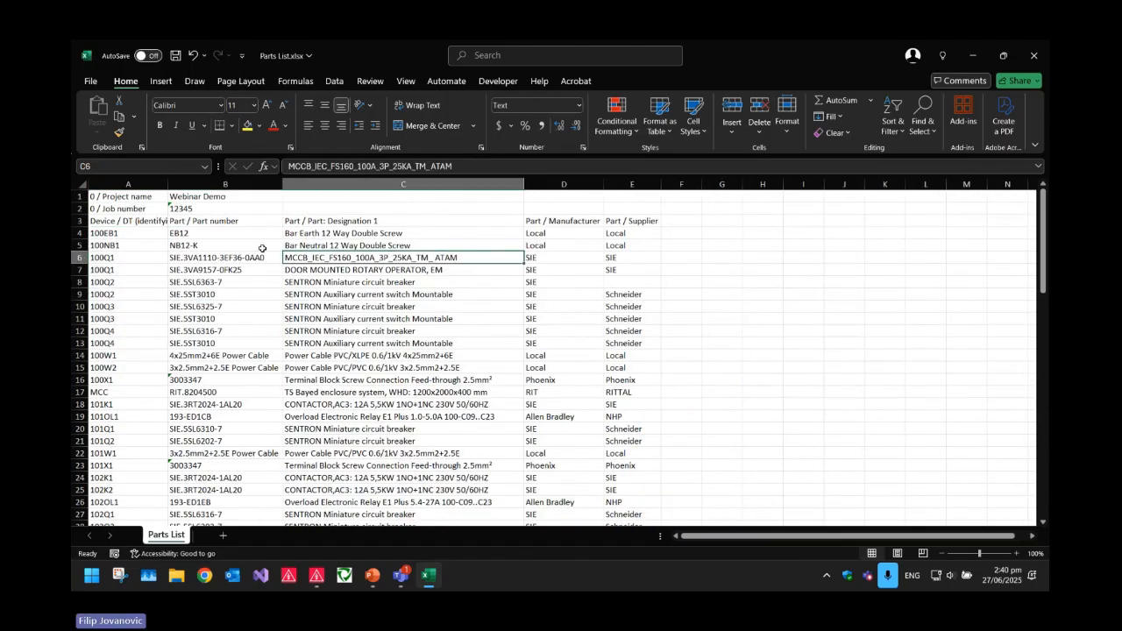
click(386, 270)
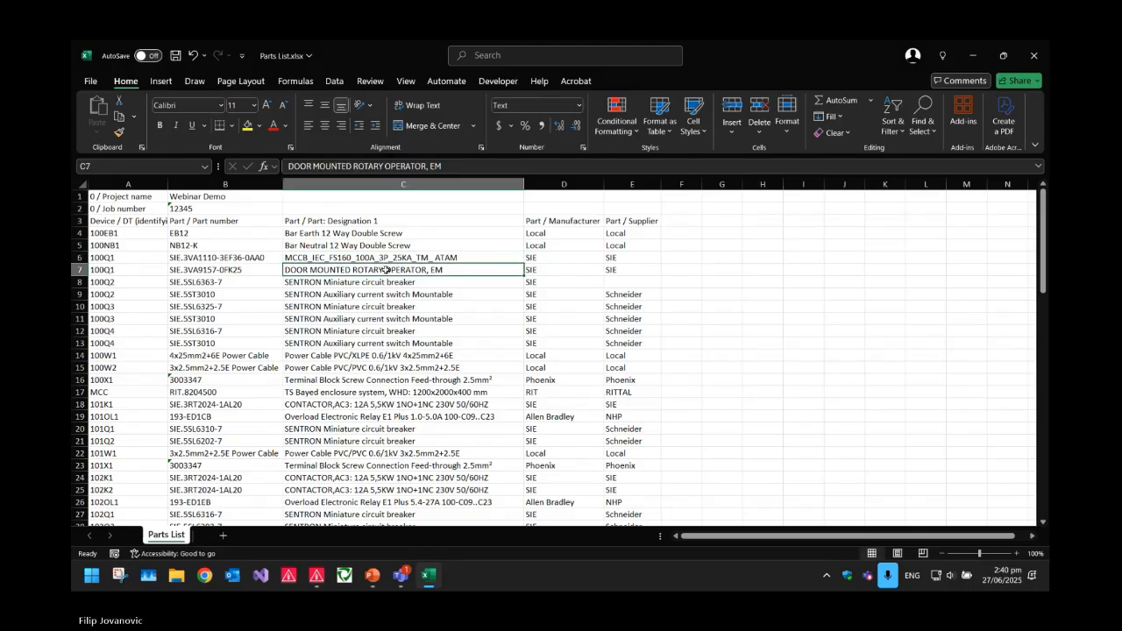
key(ctrl+s)
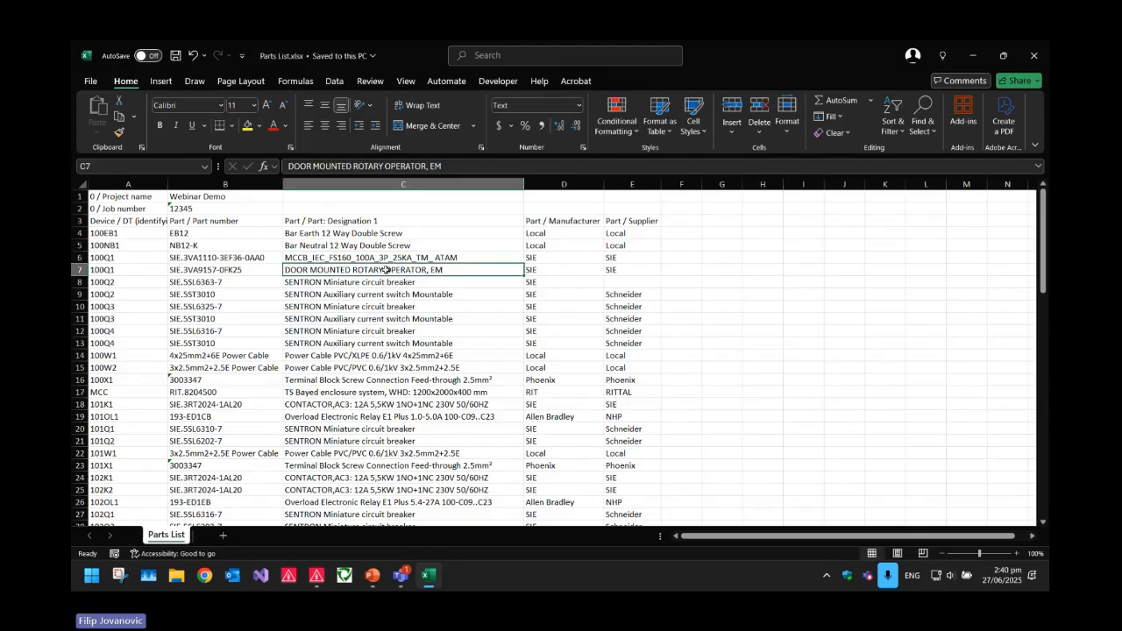
- Examine the project name and job number rows, the column headings and the first part numbers in the exported list
click(150, 208)
click(118, 197)
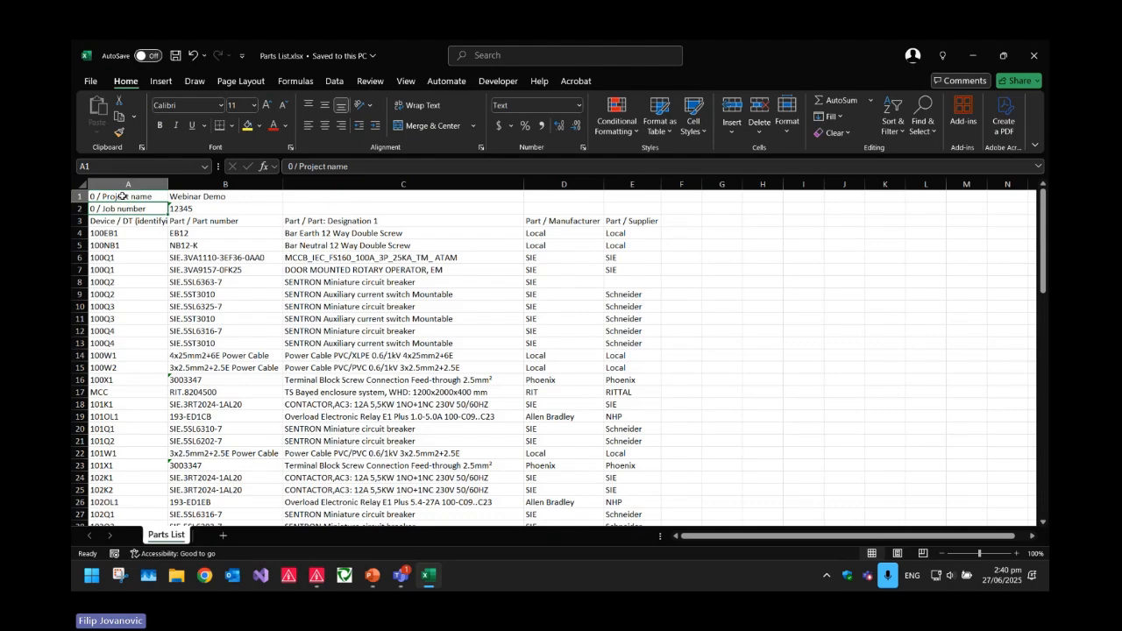
click(120, 209)
click(124, 221)
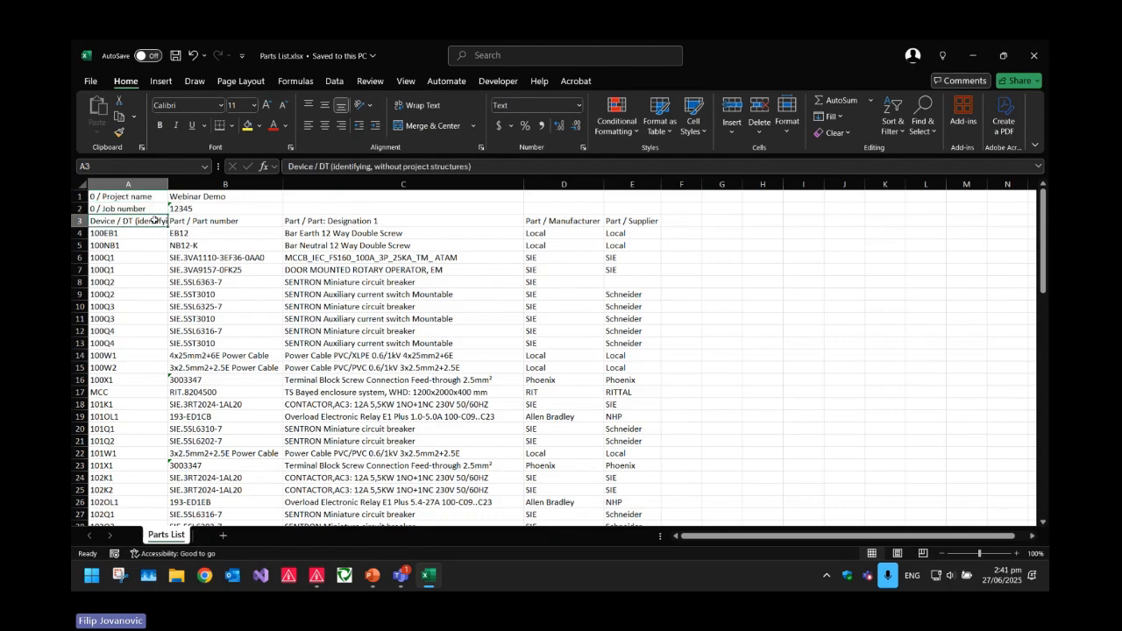
click(215, 233)
click(264, 247)
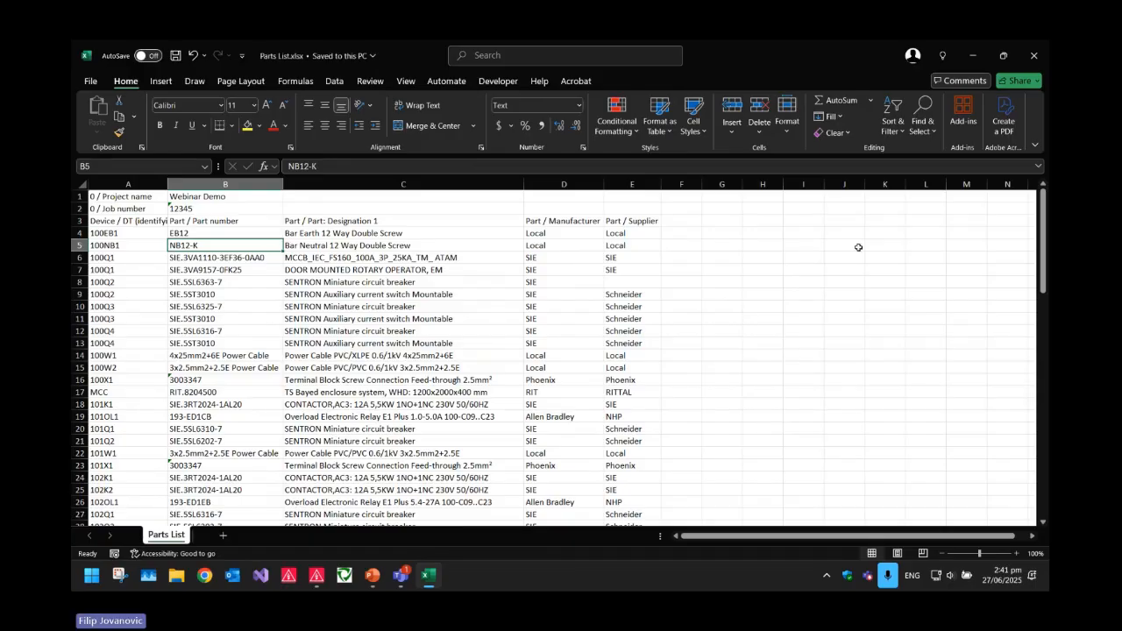
- Close the workbook and open the EPLAN EXPORT folder on the Desktop in File Explorer
key(alt+Tab)
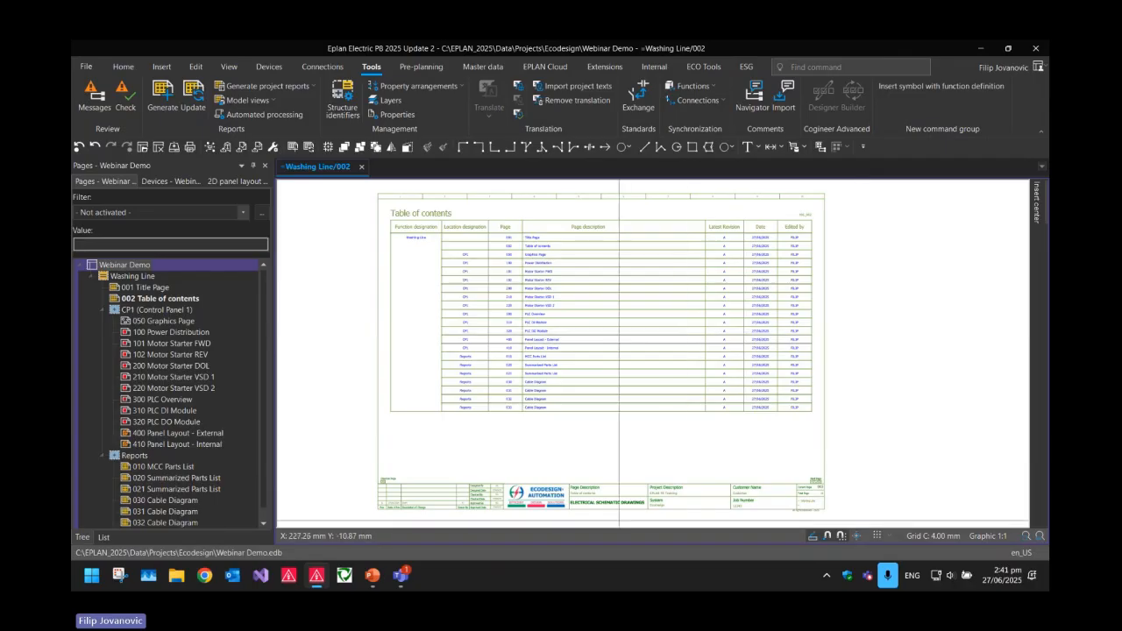
click(176, 575)
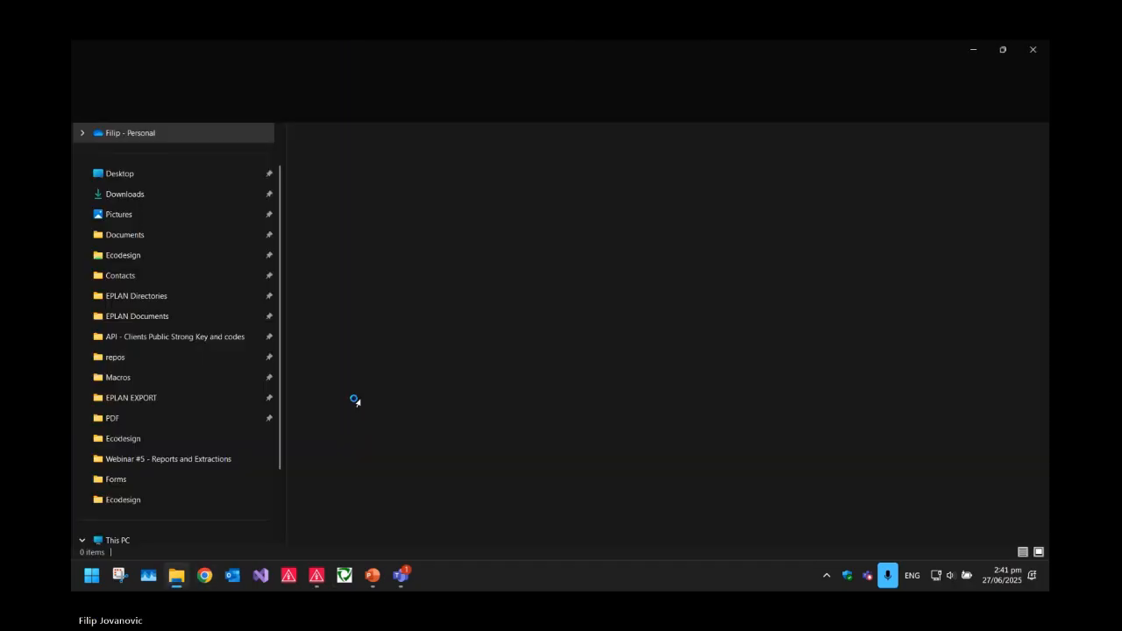
click(122, 174)
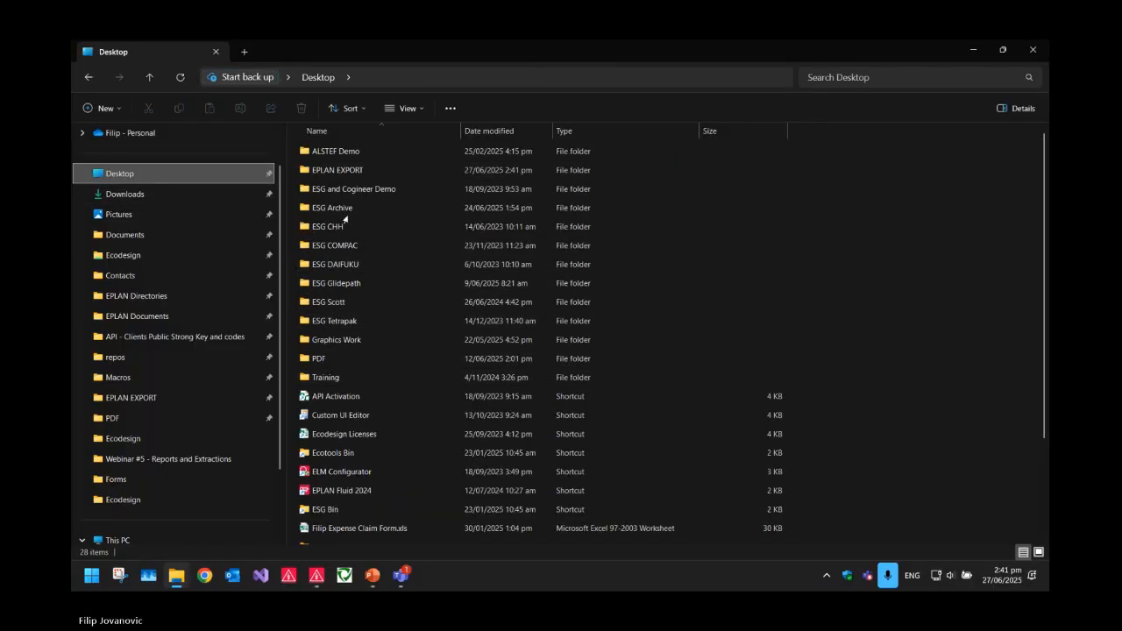
double_click(342, 170)
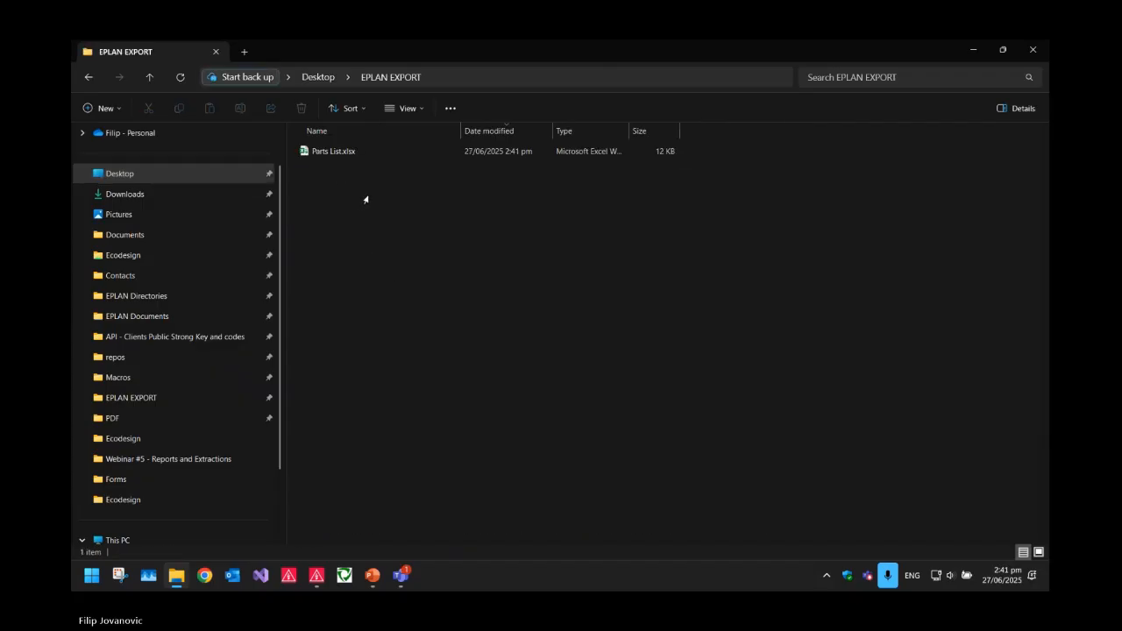
- Duplicate Parts List.xlsx within the EPLAN EXPORT folder
click(332, 153)
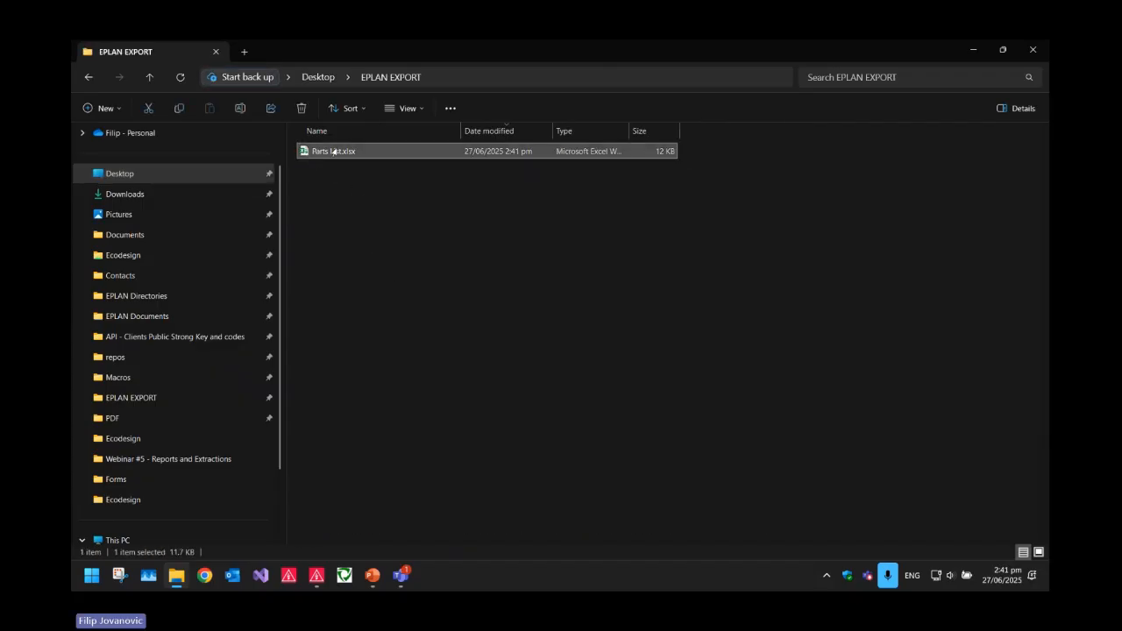
click(341, 187)
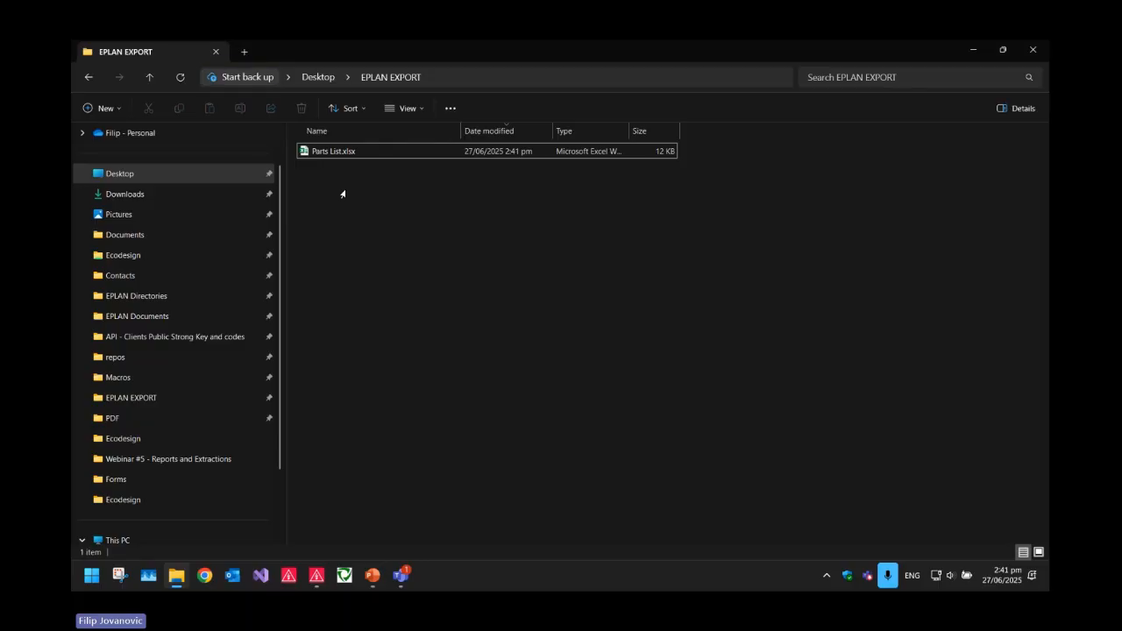
click(336, 150)
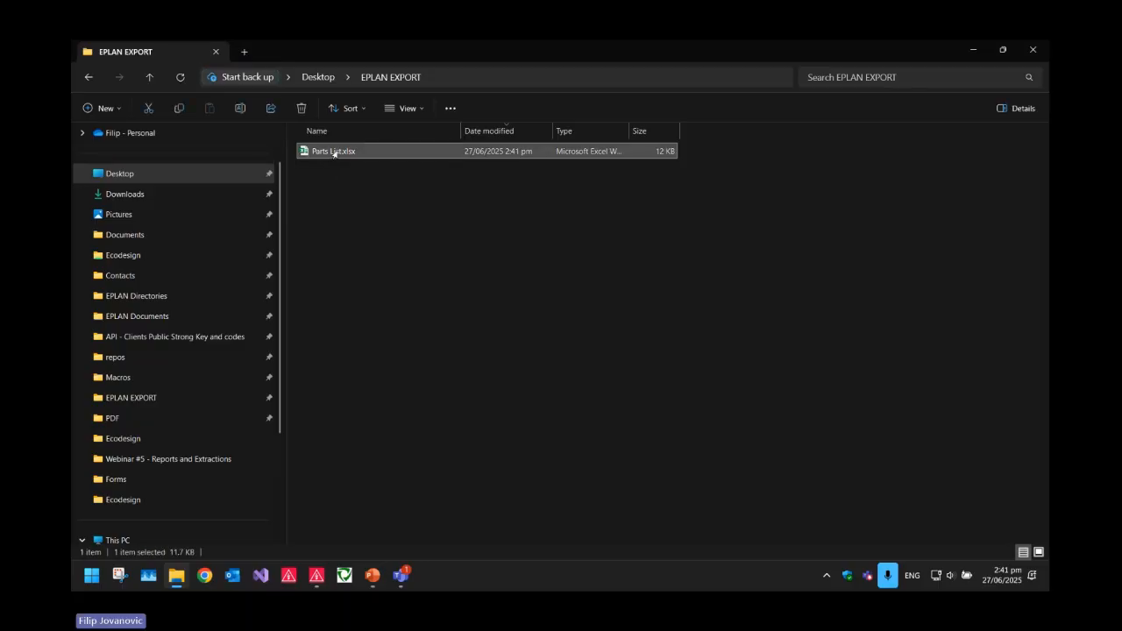
click(352, 196)
key(ctrl+v)
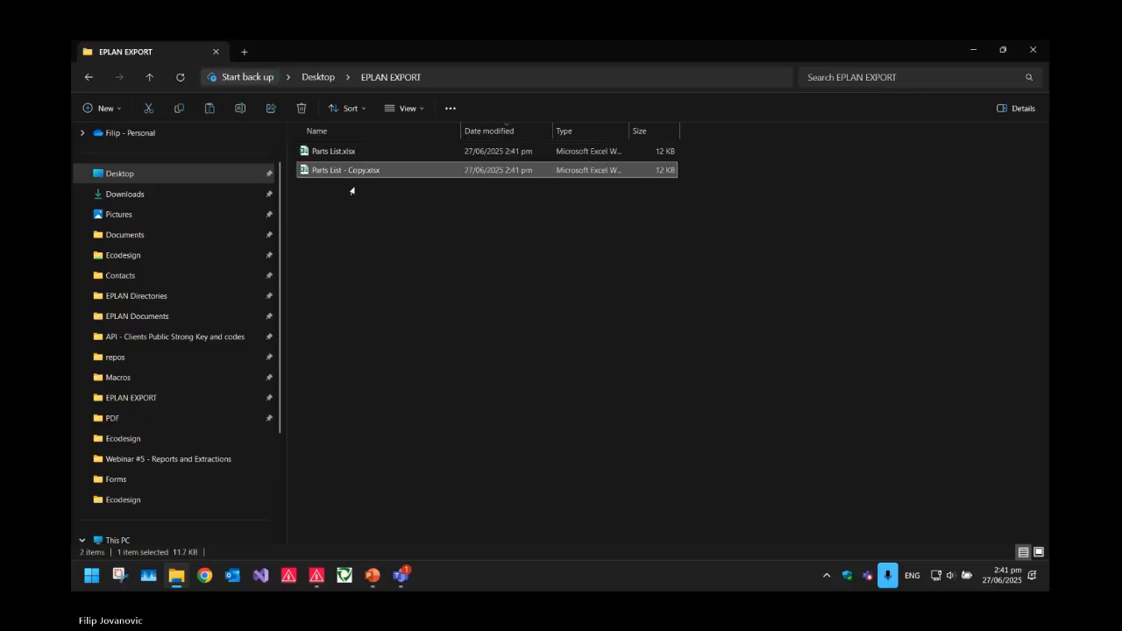
- Rename the copied workbook as Parts List - Templates.xlsx
key(shift+F10)
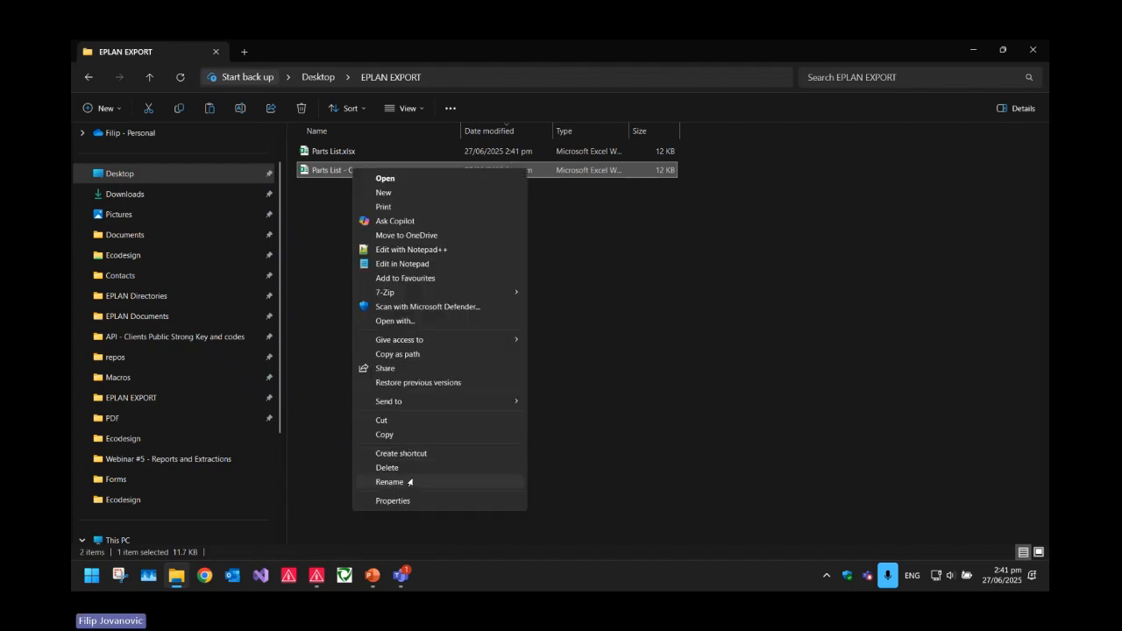
click(410, 482)
click(349, 170)
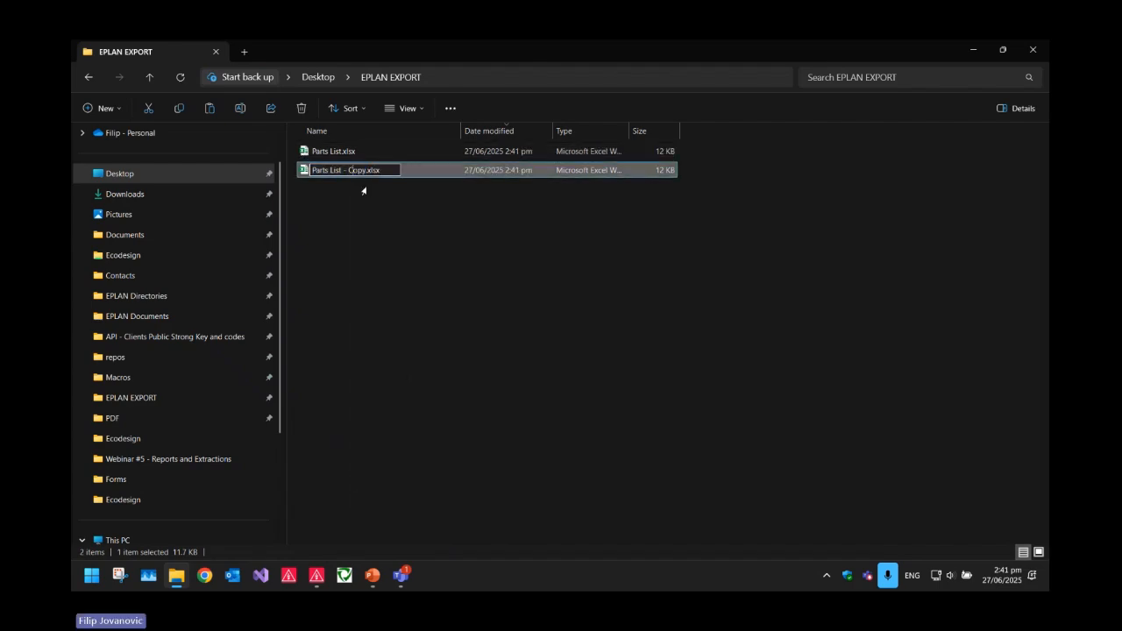
key(BackSpace)
key(BackSpace)
key(BackSpace)
key(BackSpace)
text(Templates)
key(Return)
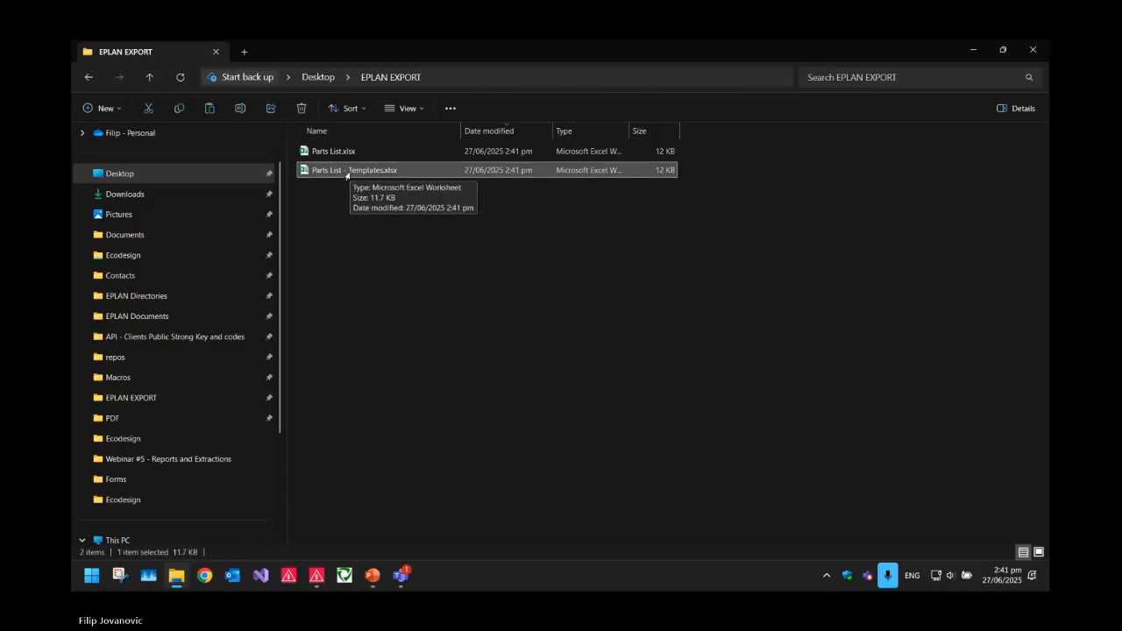
- Open Parts List - Templates.xlsx and clear all part entries beneath the column headings, cells A4 to E95
double_click(346, 175)
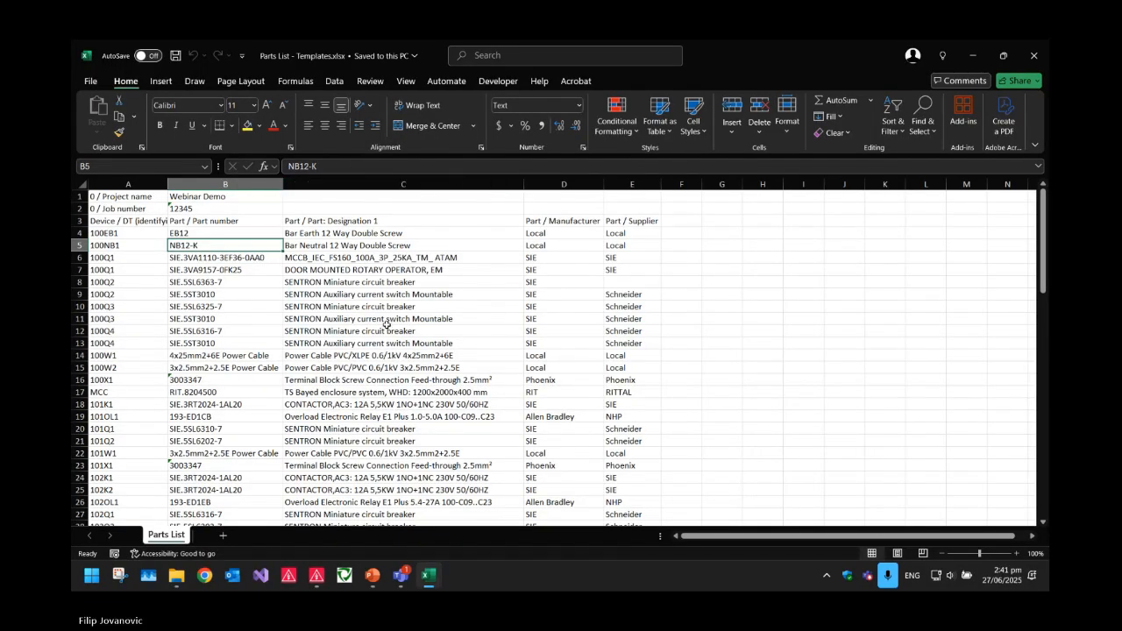
scroll(387, 324, down, 20)
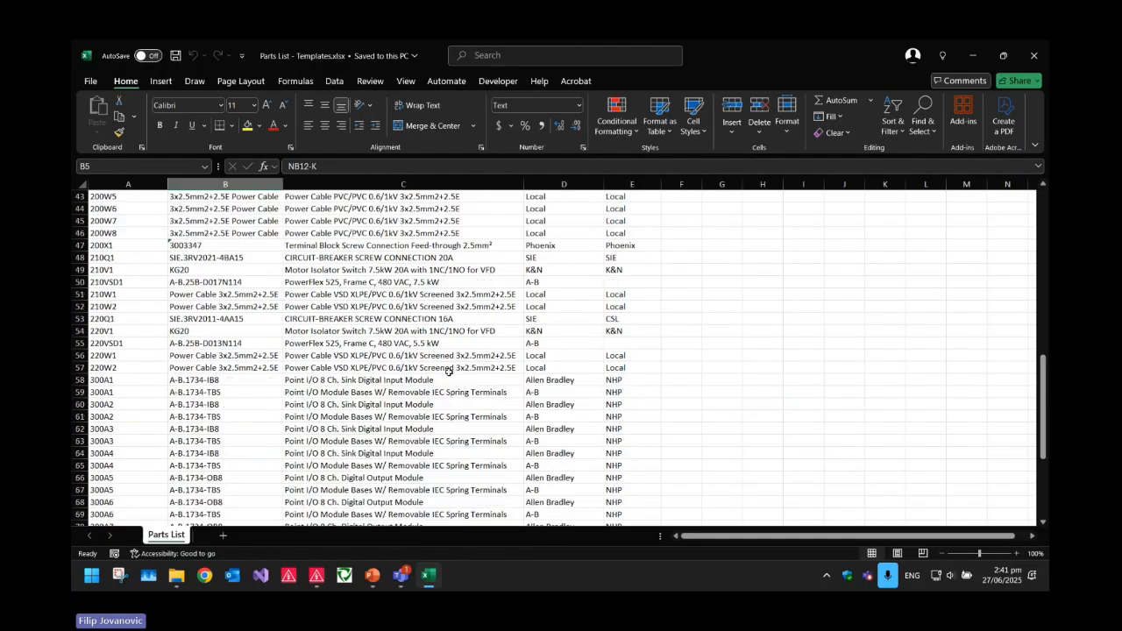
drag(631, 392, 75, 231)
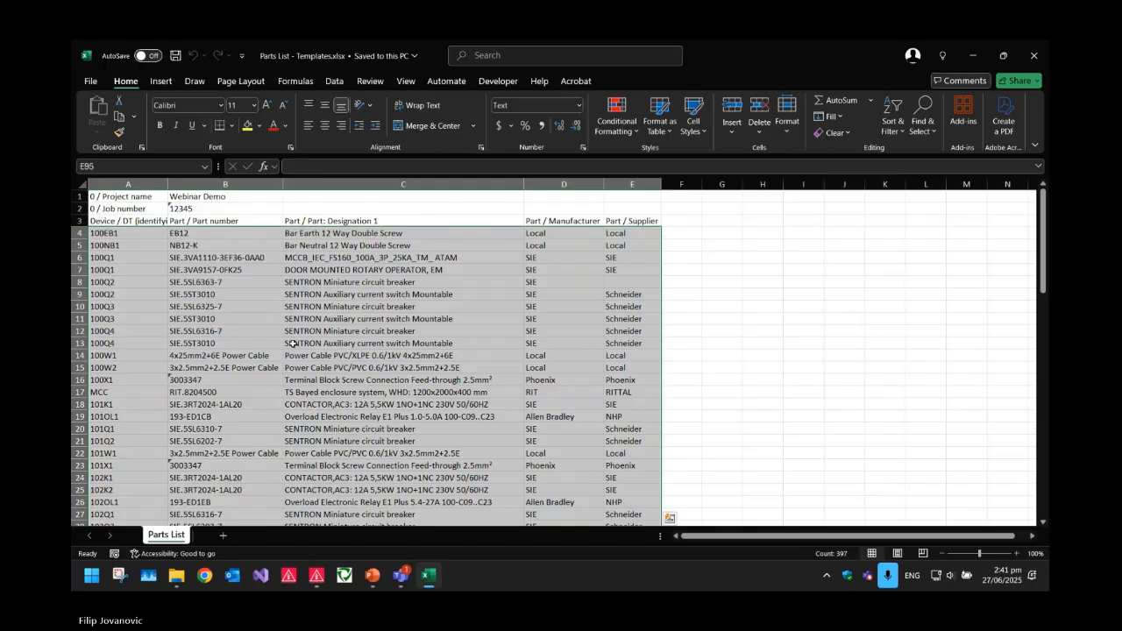
key(Delete)
scroll(293, 343, down, 20)
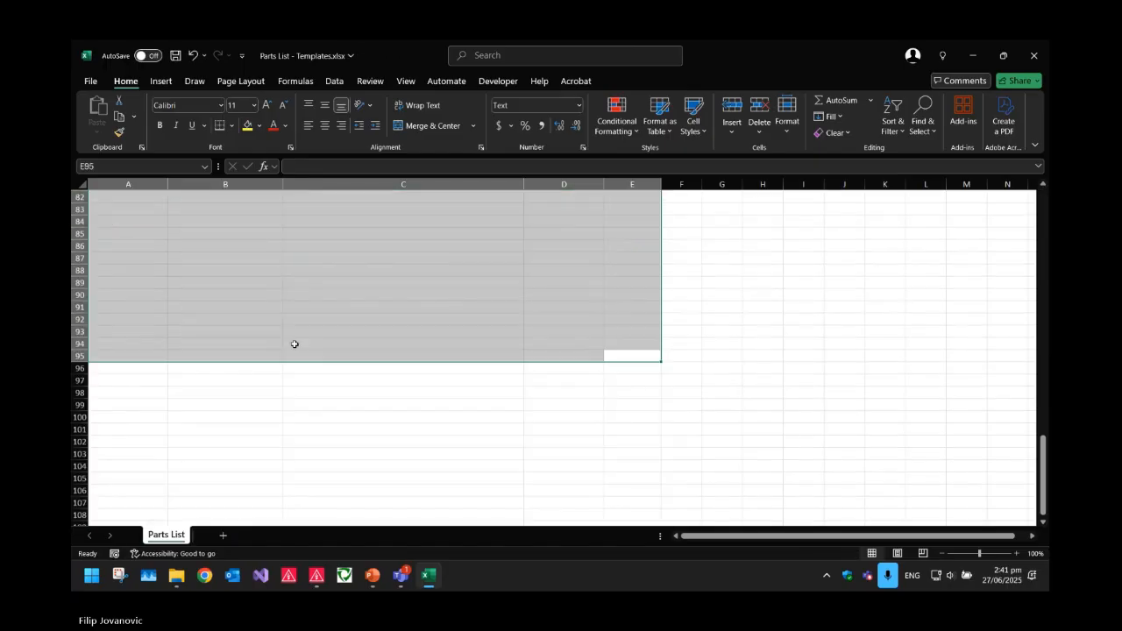
click(310, 421)
scroll(311, 421, up, 20)
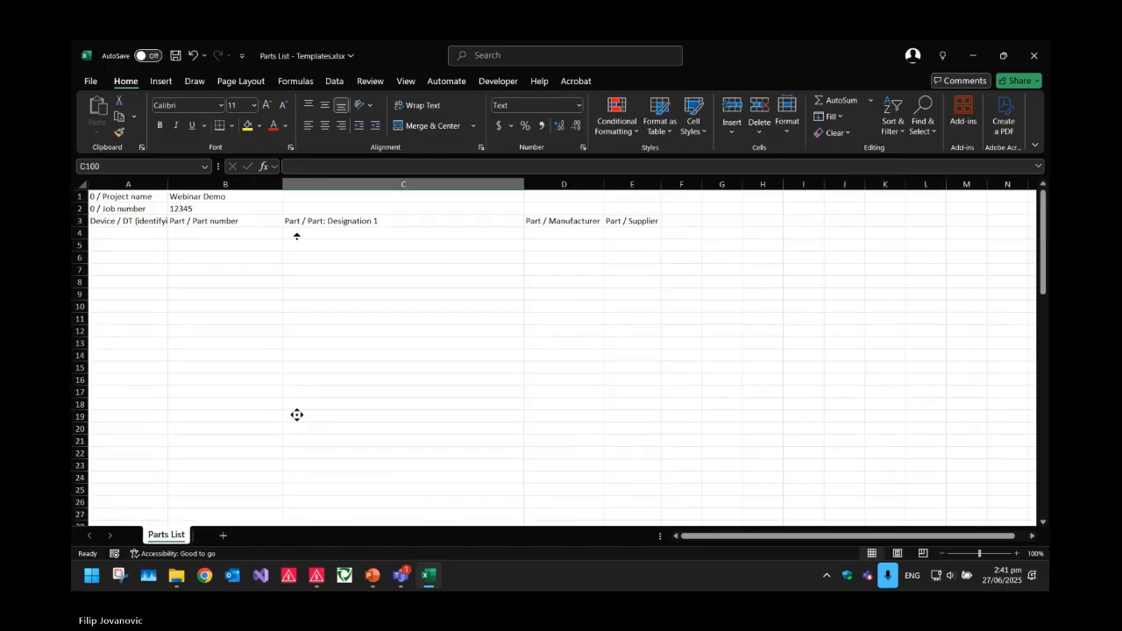
- Clear the project name and job number values in cells B1 and B2
click(225, 183)
click(200, 241)
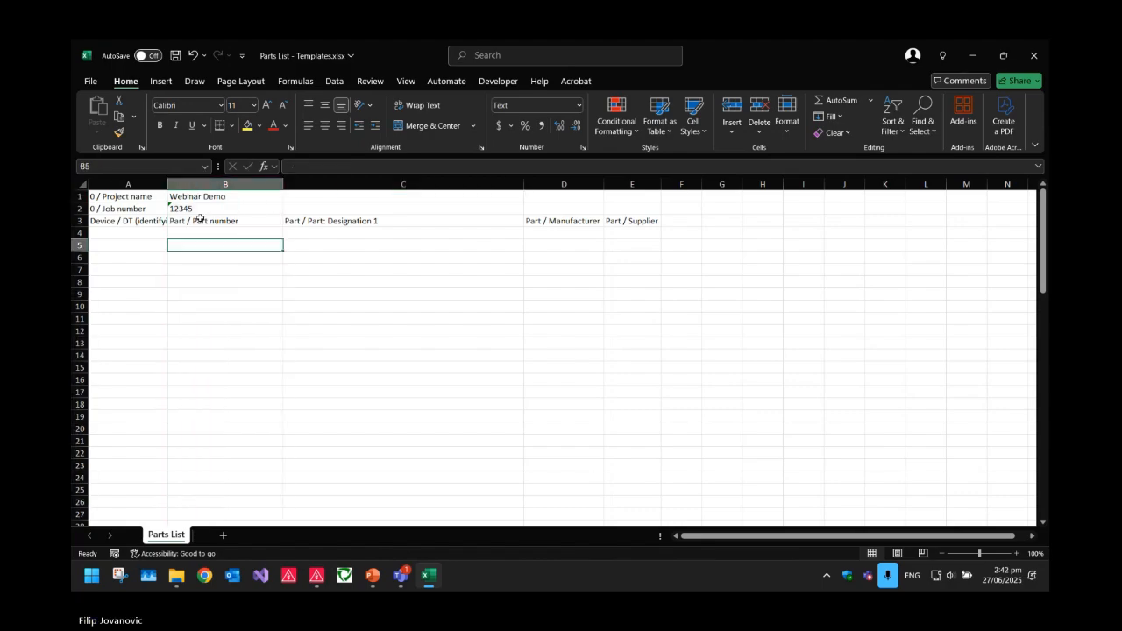
click(192, 198)
drag(192, 198, 185, 206)
key(Delete)
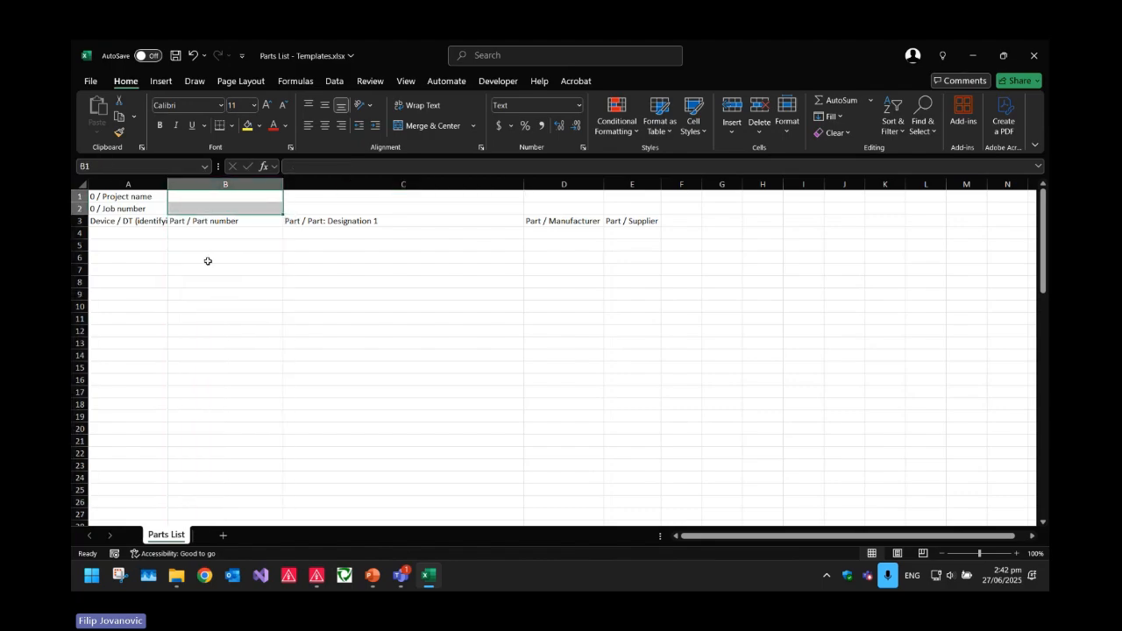
click(194, 265)
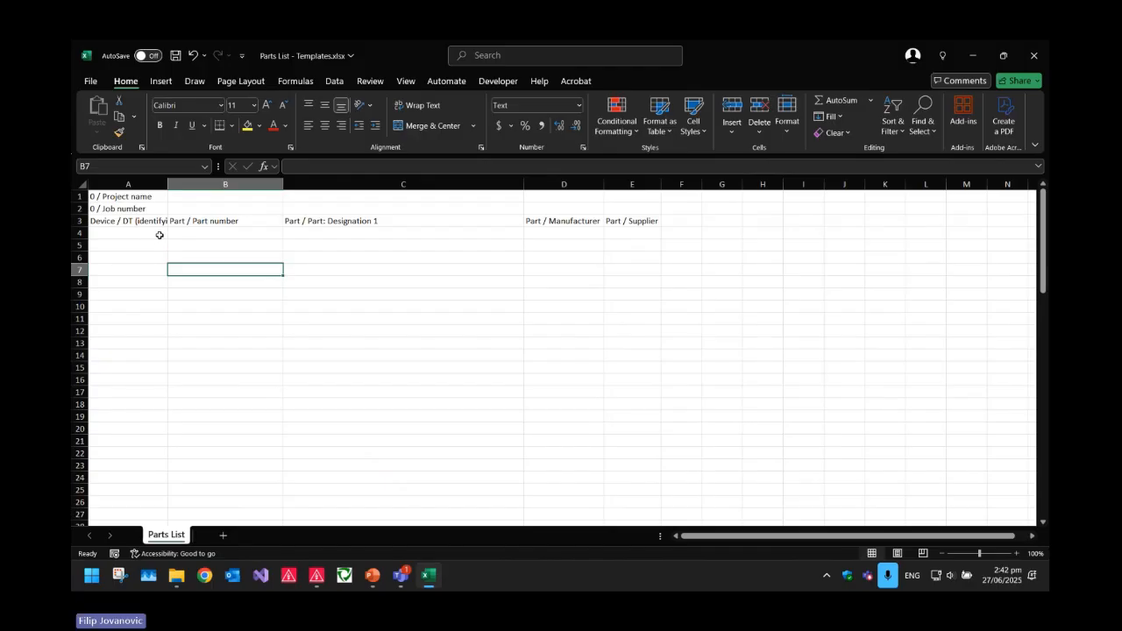
- Enter the header placeholder #H# in B1 and fill it down to B2
click(195, 197)
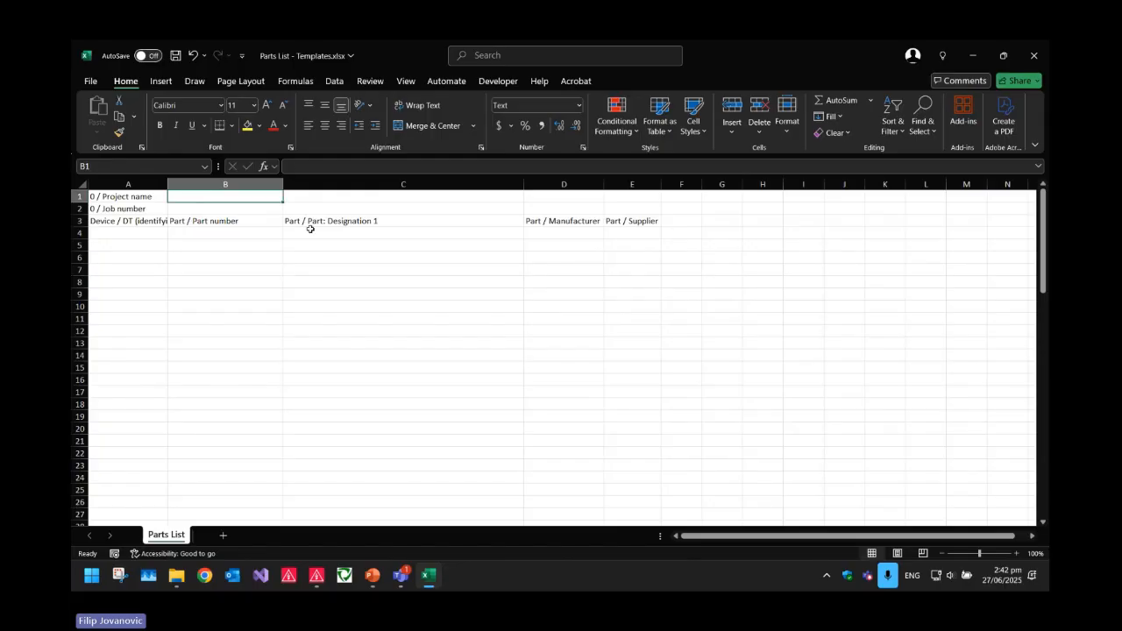
text(#)
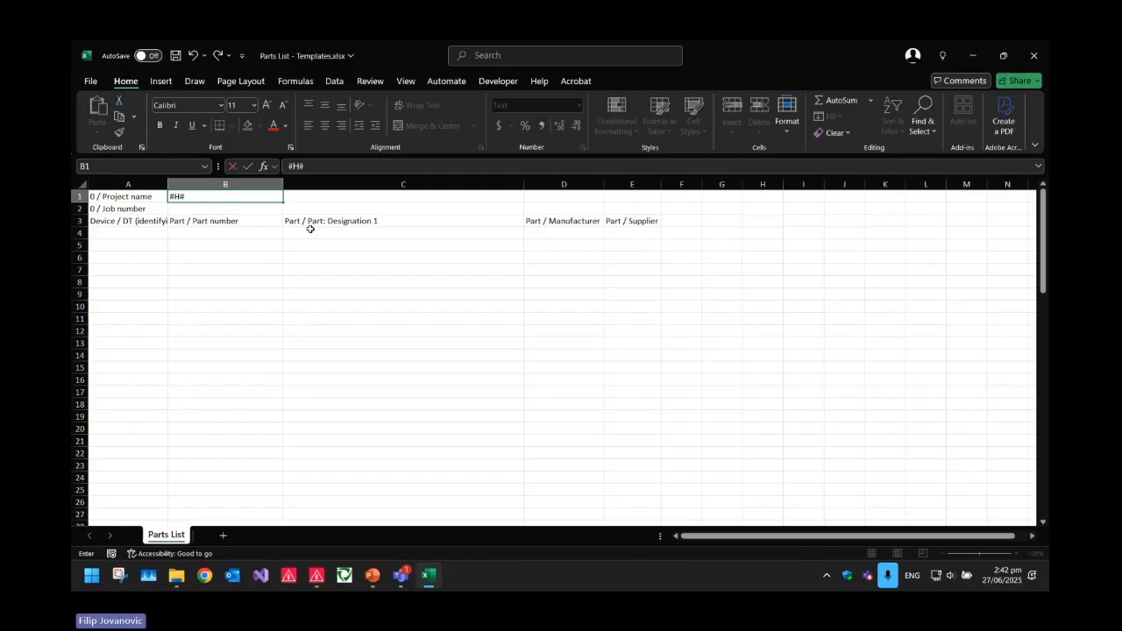
text(H#)
key(Return)
key(Up)
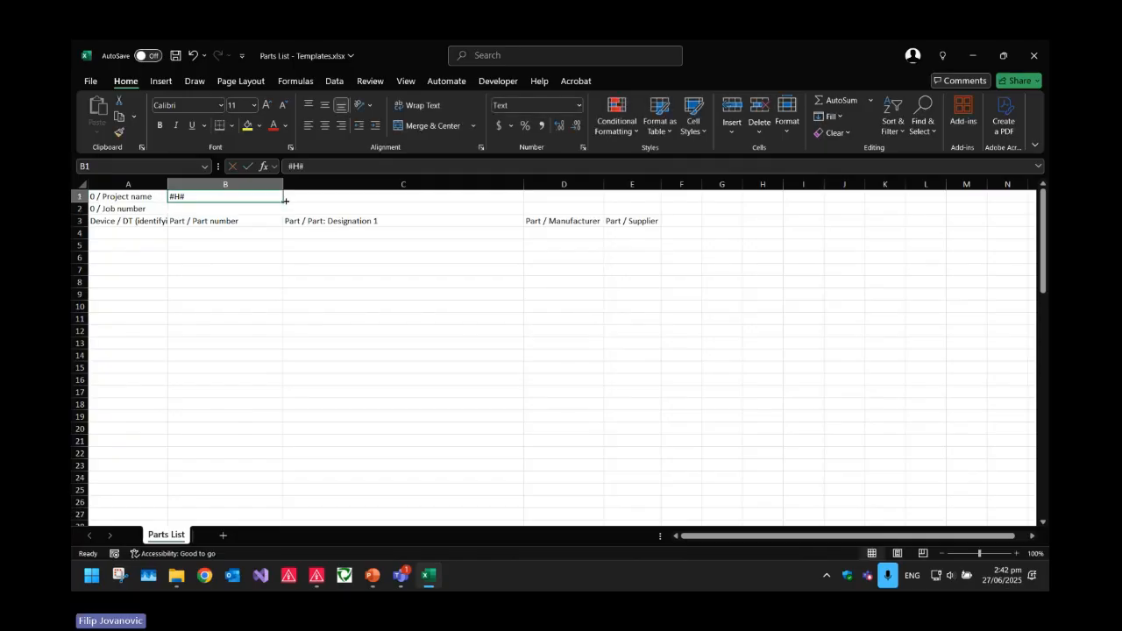
drag(285, 201, 284, 213)
- Enter the placeholder ### in A4, fill it across to E4 and save the workbook
click(162, 233)
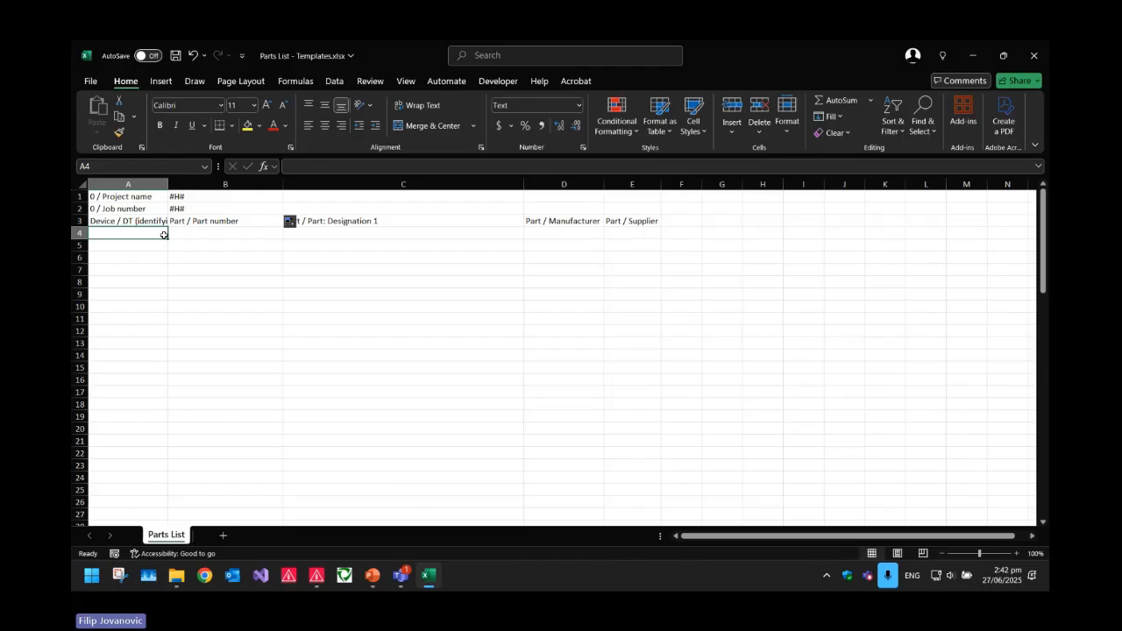
text(###)
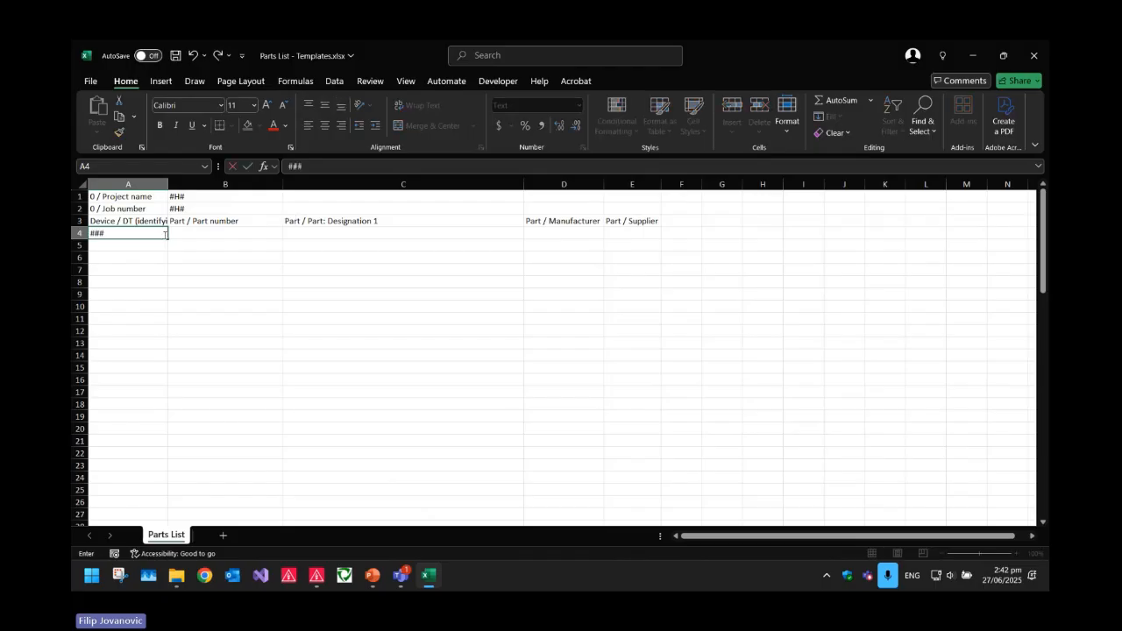
key(Return)
click(164, 234)
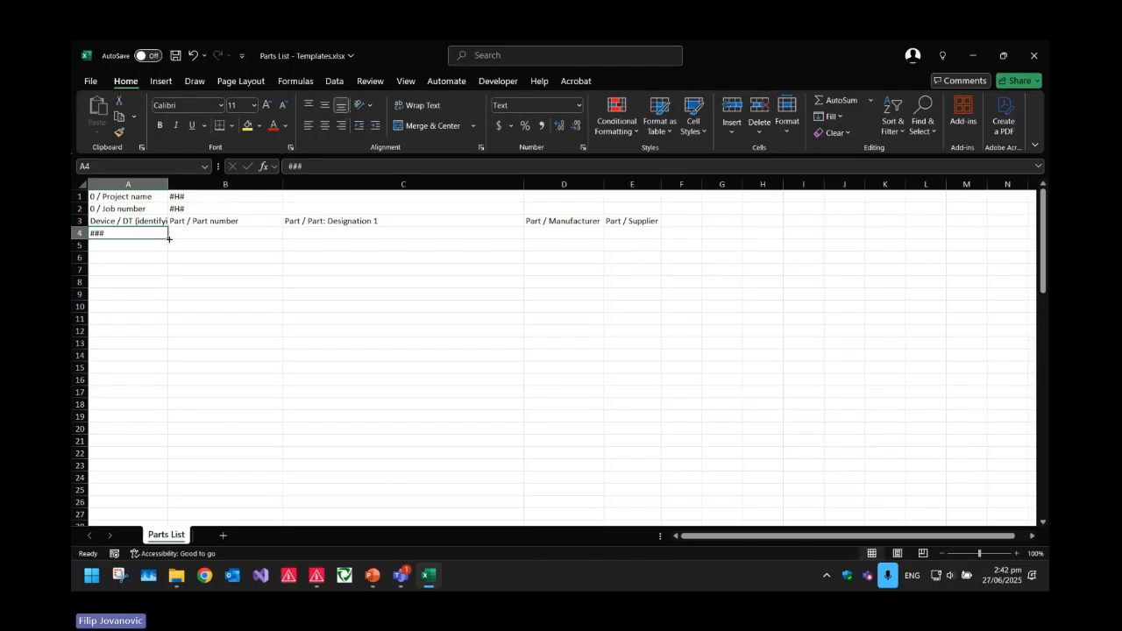
drag(166, 239, 659, 233)
click(565, 279)
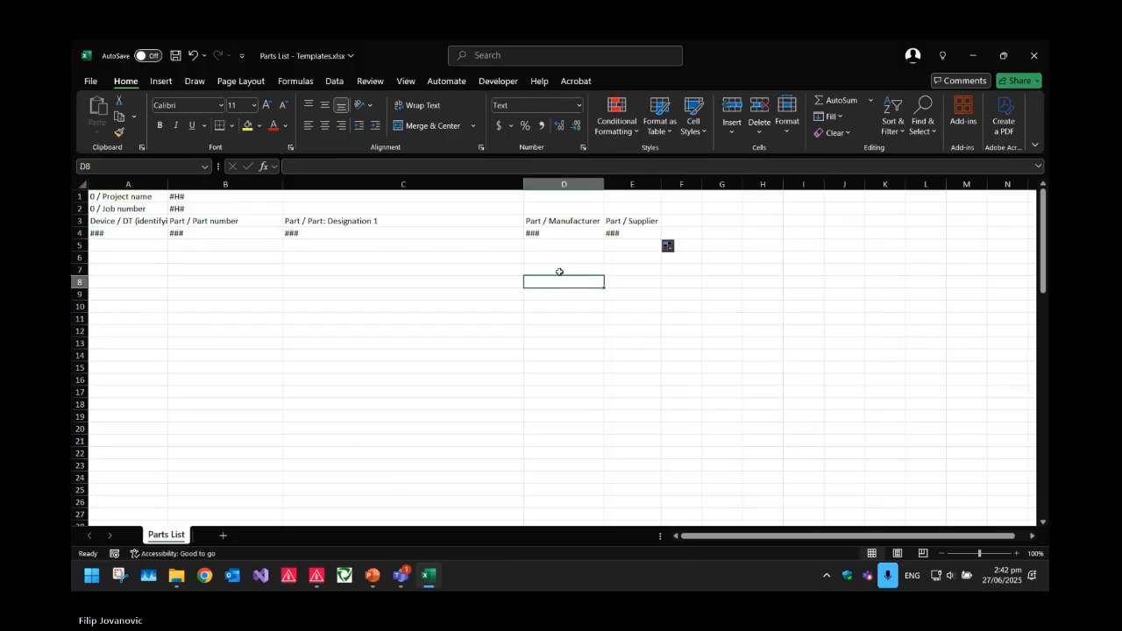
click(557, 269)
key(ctrl+s)
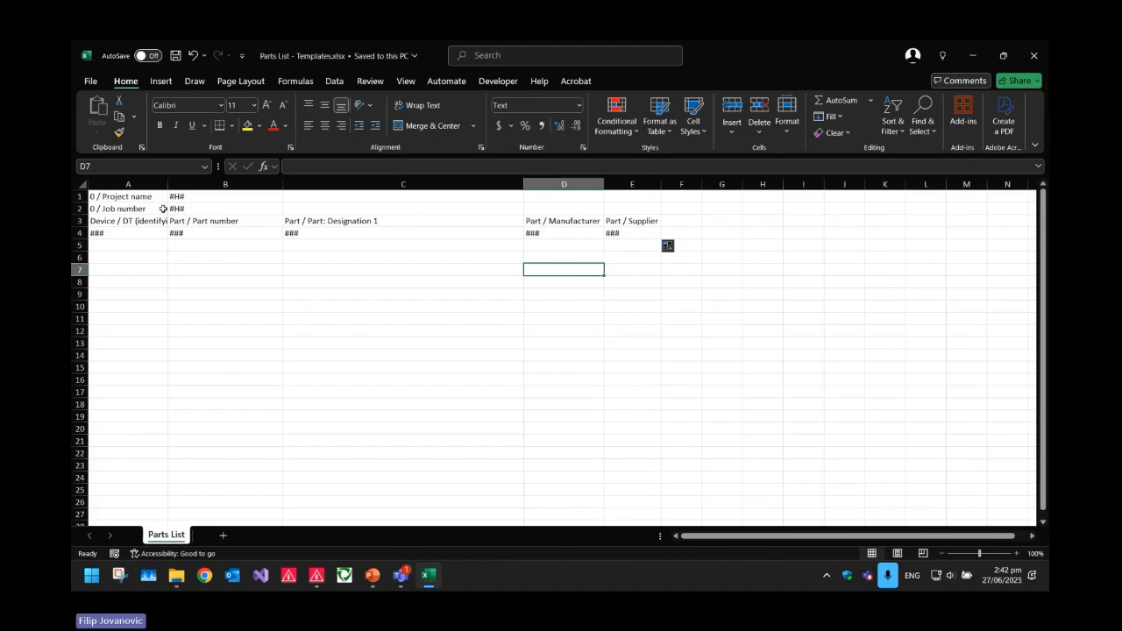
- Insert two blank rows above the column heading row to separate it from the project data
click(80, 221)
right_click(81, 222)
click(114, 350)
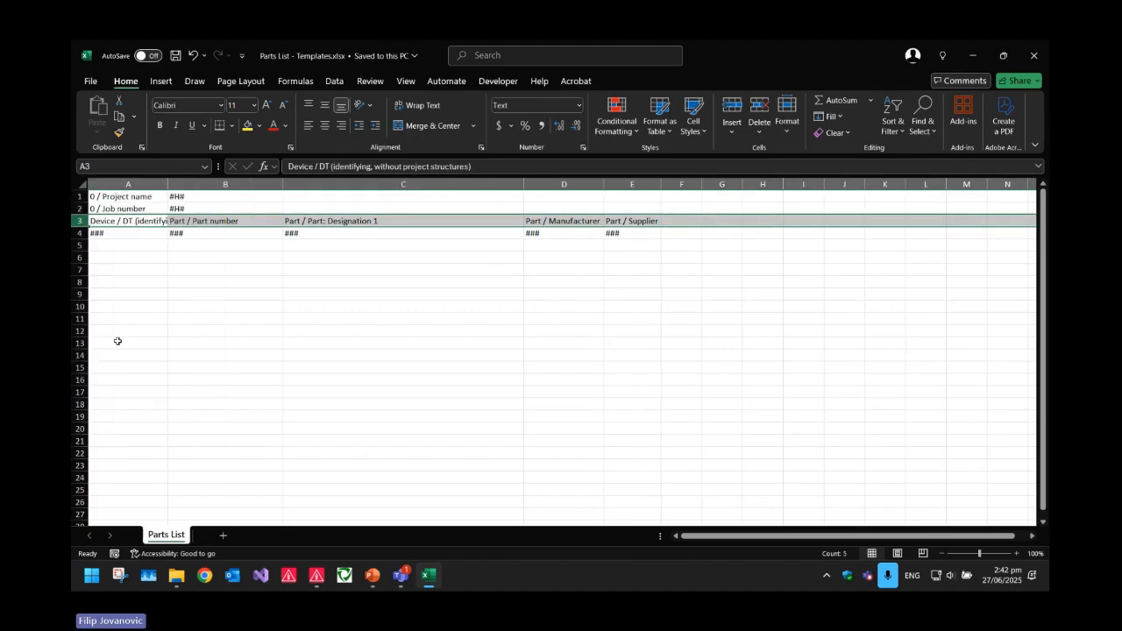
right_click(79, 221)
click(115, 348)
click(203, 230)
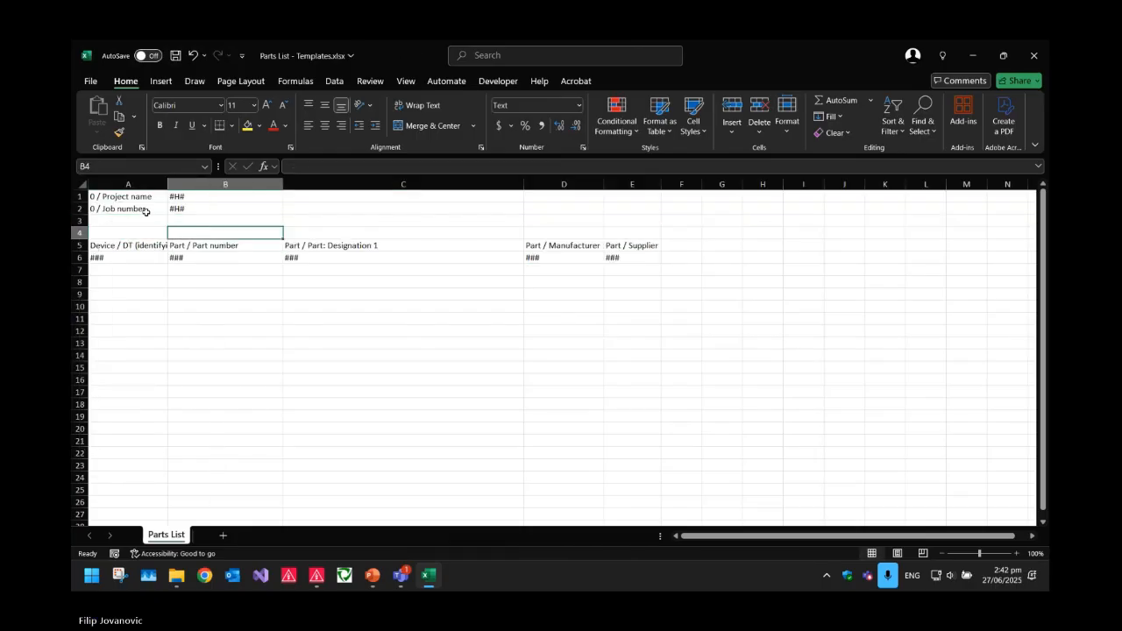
- Remove the "0 / " prefix from the labels in A1 and A2, leaving Project name and Job number
click(108, 206)
double_click(103, 198)
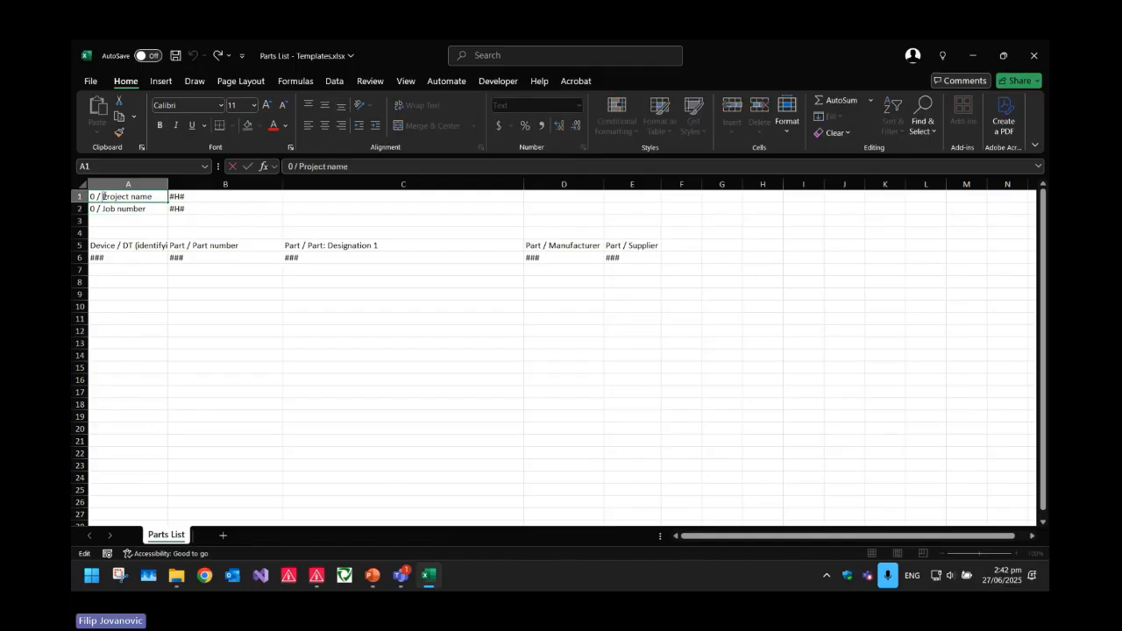
key(BackSpace)
key(BackSpace)
key(BackSpace)
key(BackSpace)
double_click(103, 209)
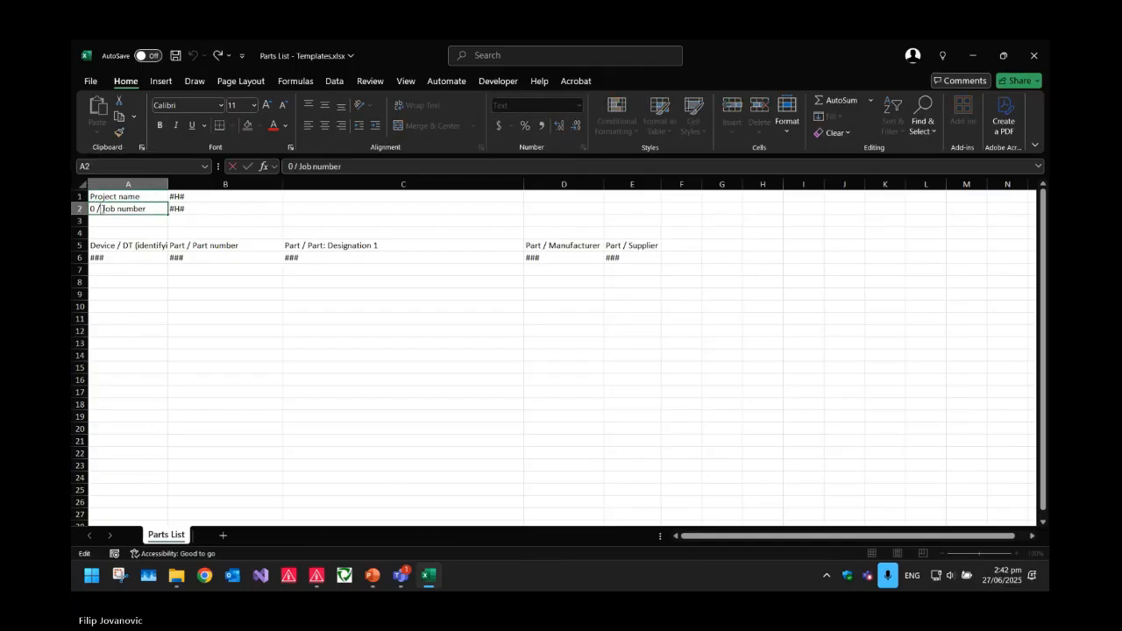
key(BackSpace)
key(BackSpace)
key(BackSpace)
key(BackSpace)
key(Return)
- Replace the column heading in A5 with Device Tag
click(115, 245)
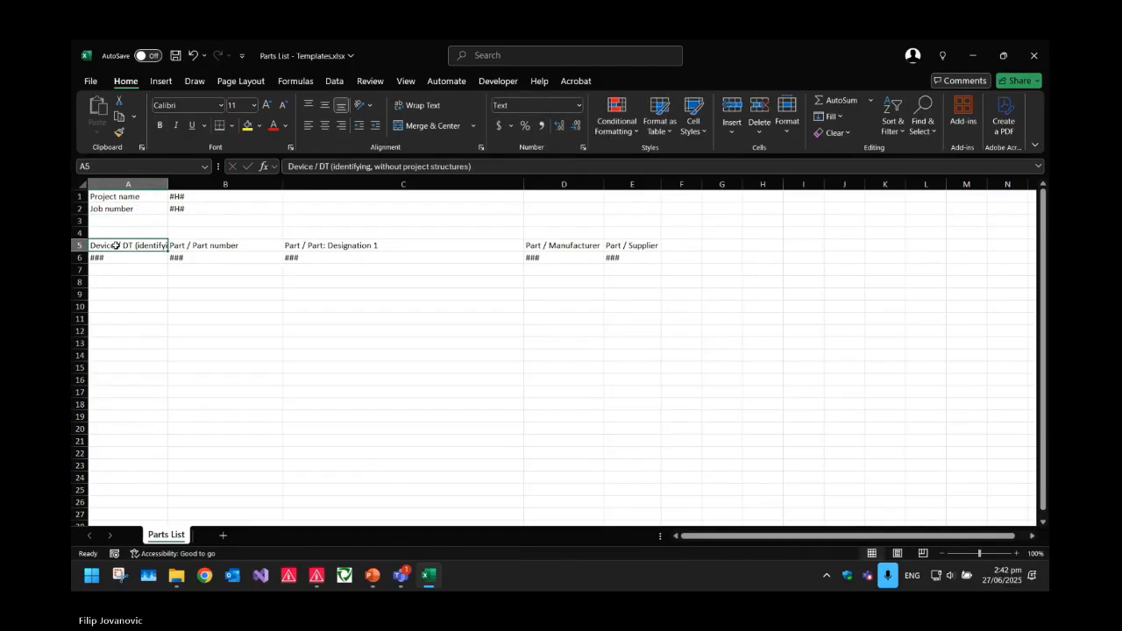
double_click(133, 245)
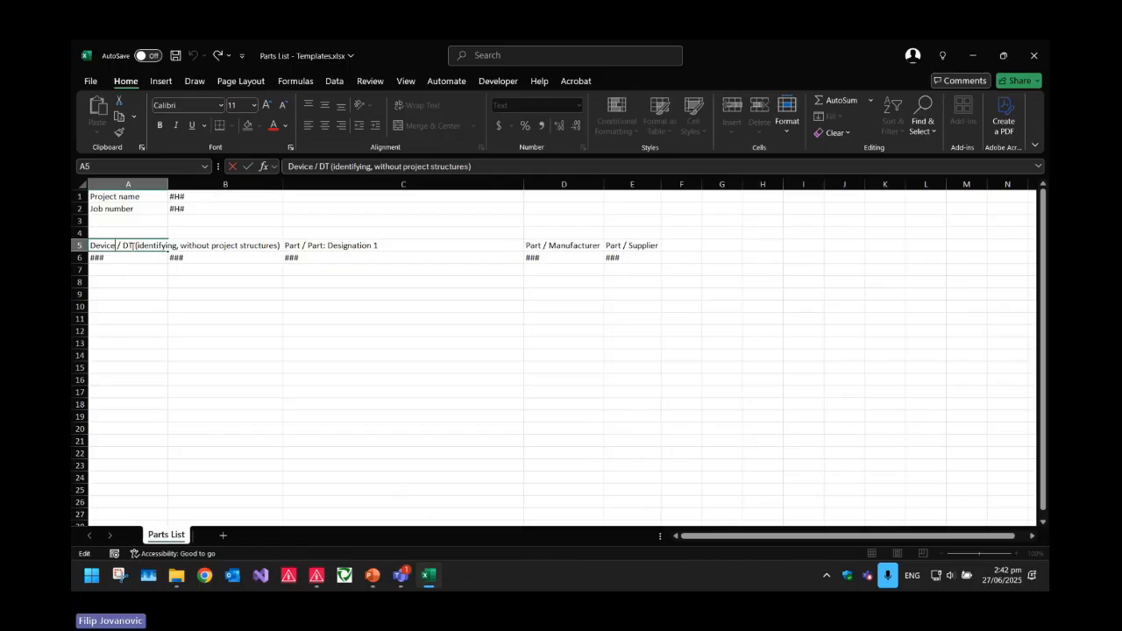
key(ctrl+a)
text(Devic)
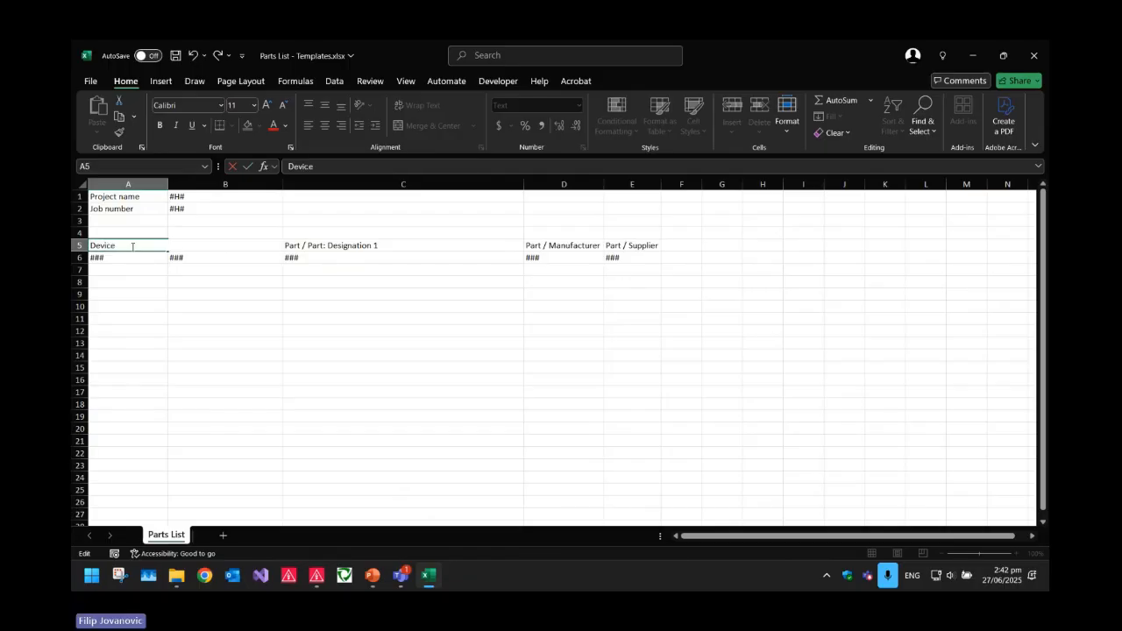
text(e Tag)
key(Return)
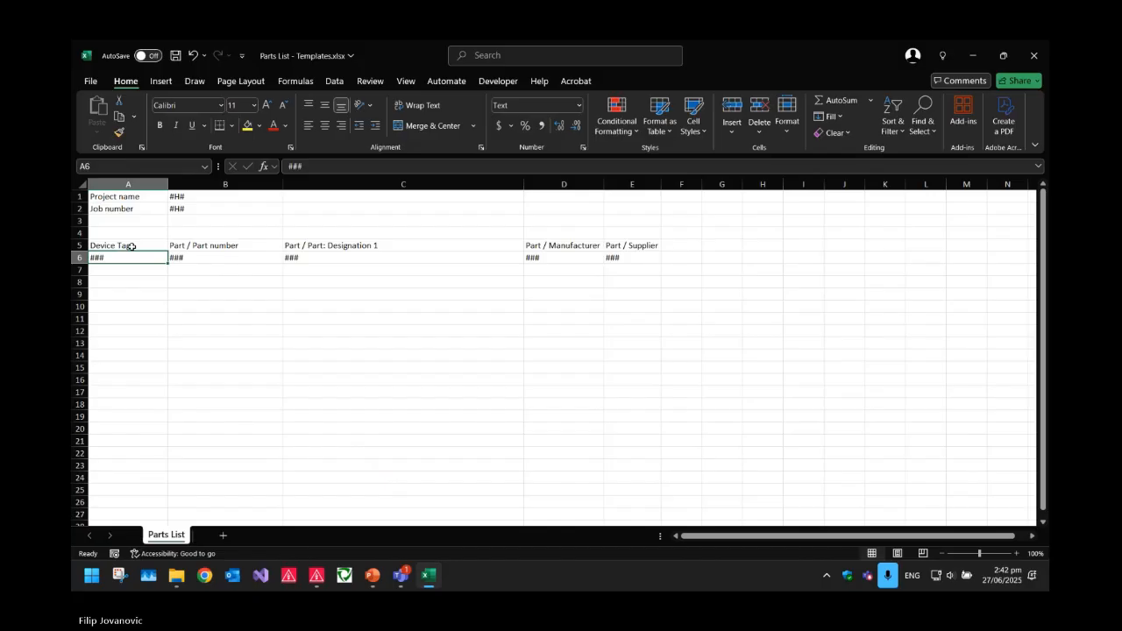
- Shorten the heading in B5 to Part number and change the heading in C5 to Part Description
click(192, 243)
double_click(192, 245)
drag(197, 245, 169, 245)
key(BackSpace)
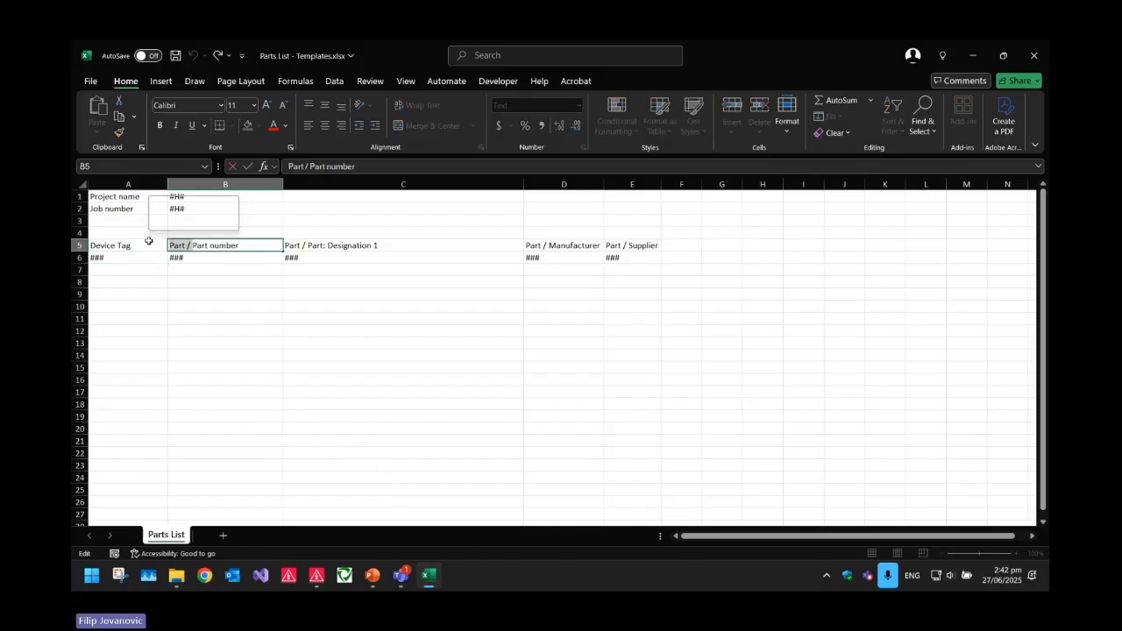
double_click(358, 246)
drag(382, 246, 304, 244)
text(De)
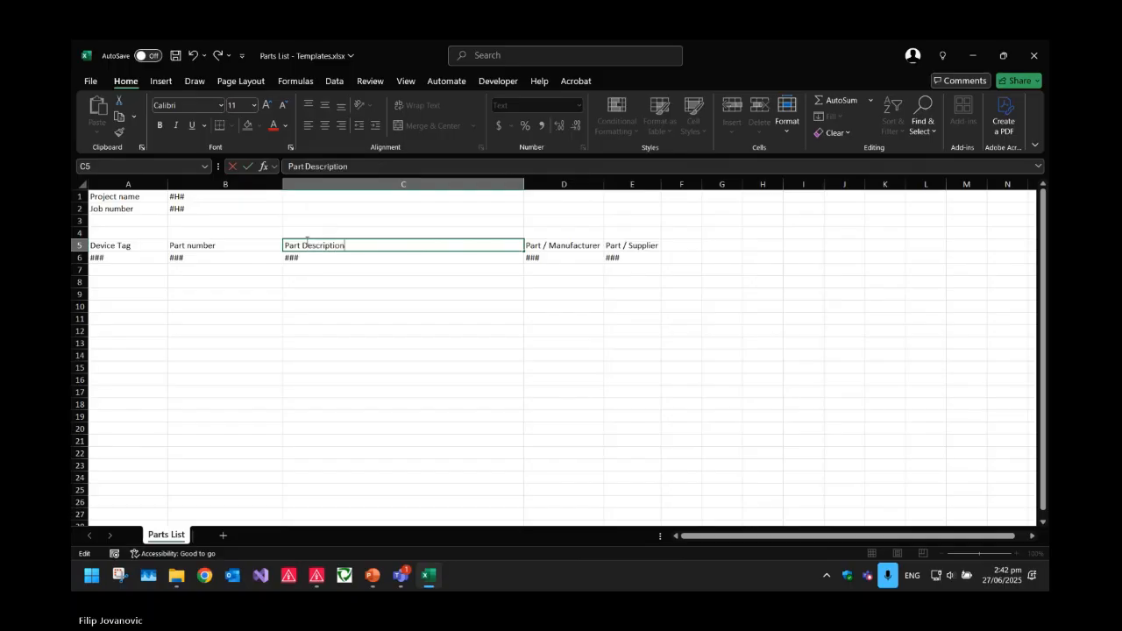
key(Return)
- Shorten the headings in D5 and E5 to Manufacturer and Supplier, and save the workbook
double_click(554, 246)
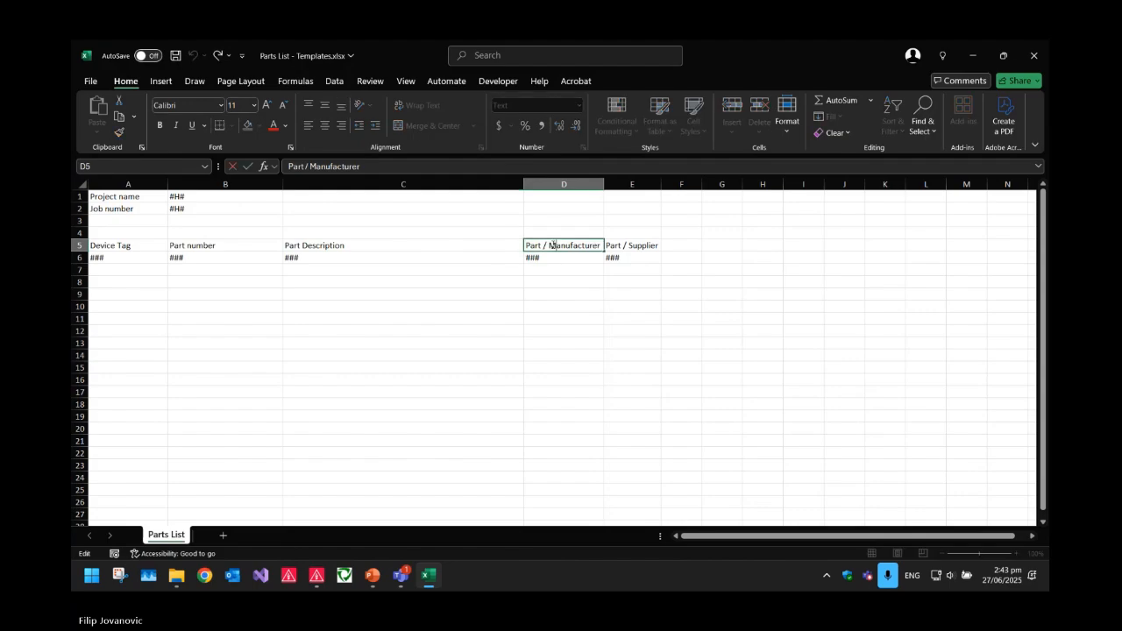
drag(545, 245, 494, 244)
key(BackSpace)
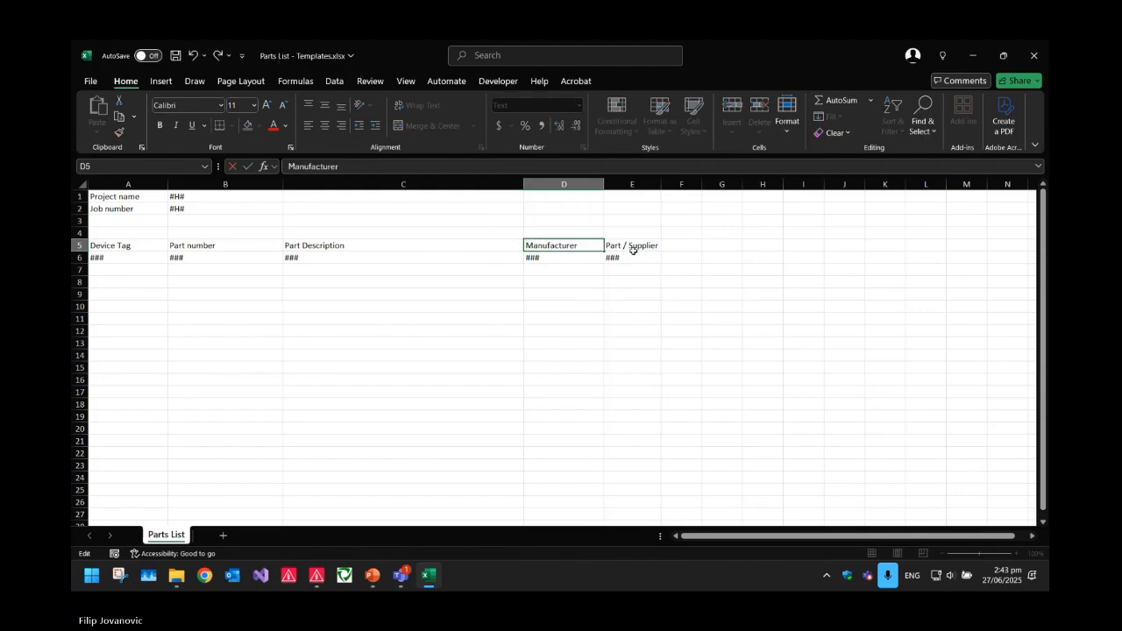
click(626, 243)
double_click(626, 244)
drag(627, 245, 603, 246)
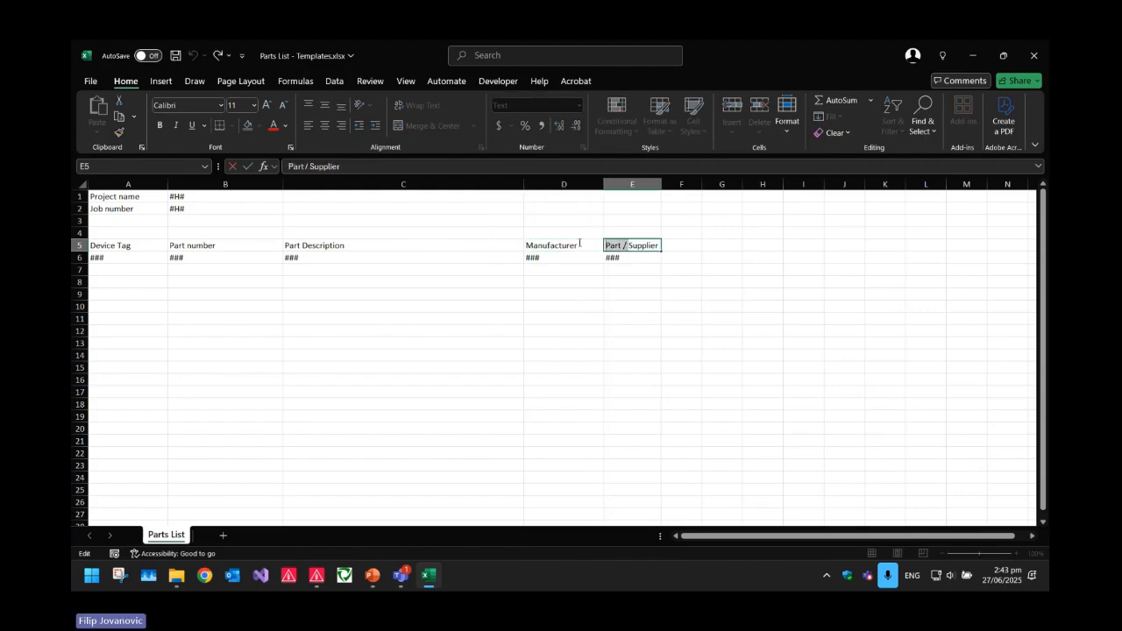
key(BackSpace)
click(610, 224)
key(ctrl+s)
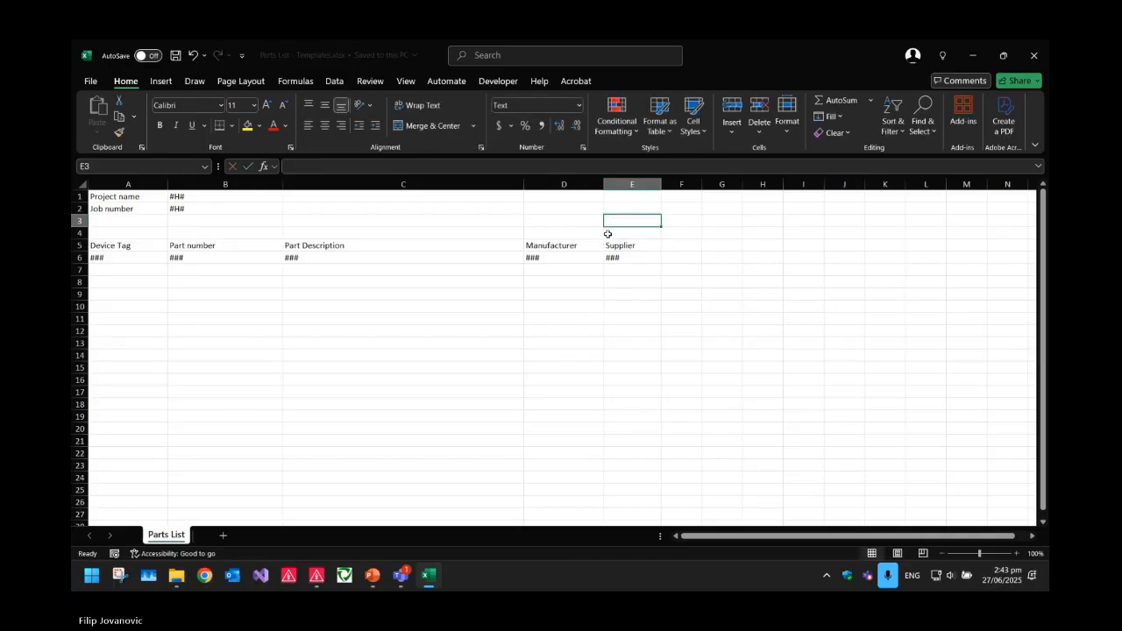
- Insert the picture Ecodesign updated logo.JPG from this device over the cells, starting at C3
key(Left)
key(Left)
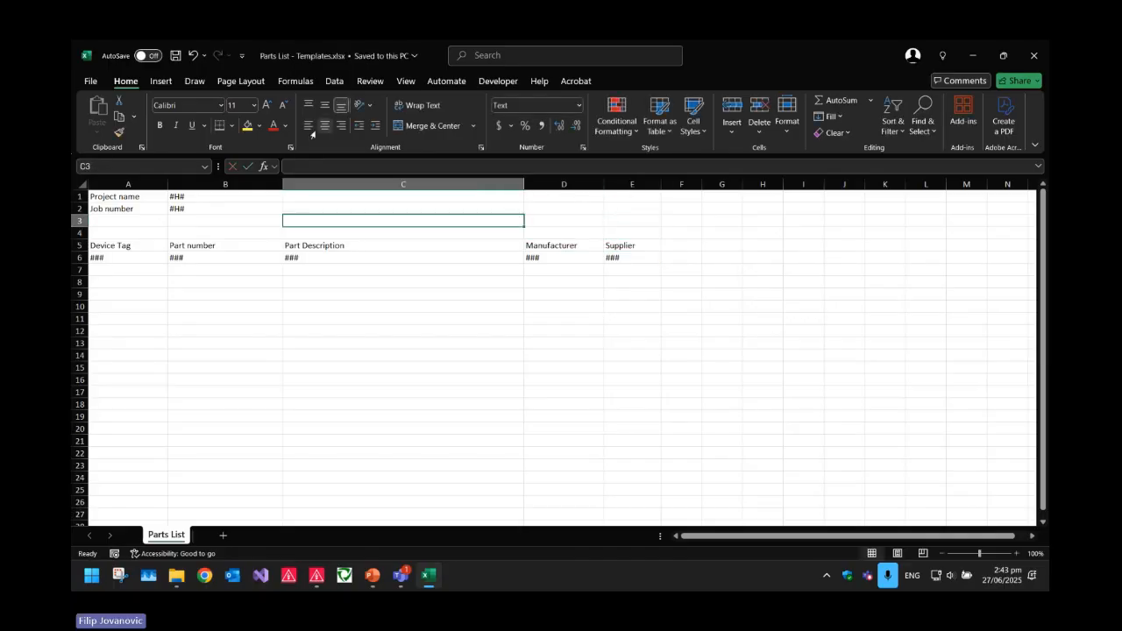
click(166, 85)
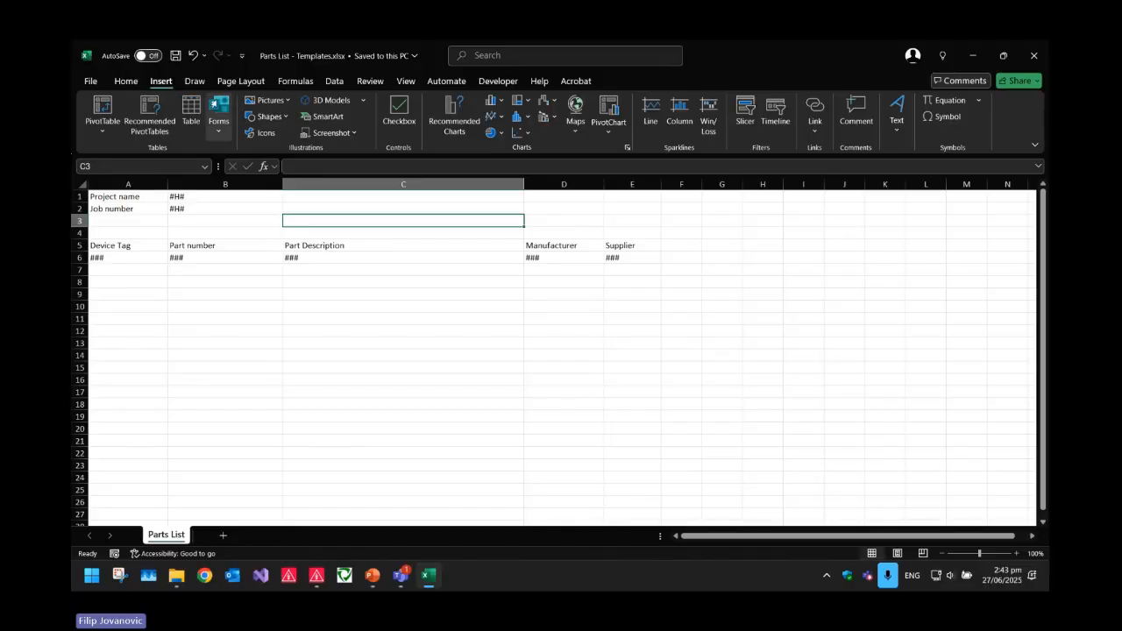
click(268, 100)
mouse_move(290, 135)
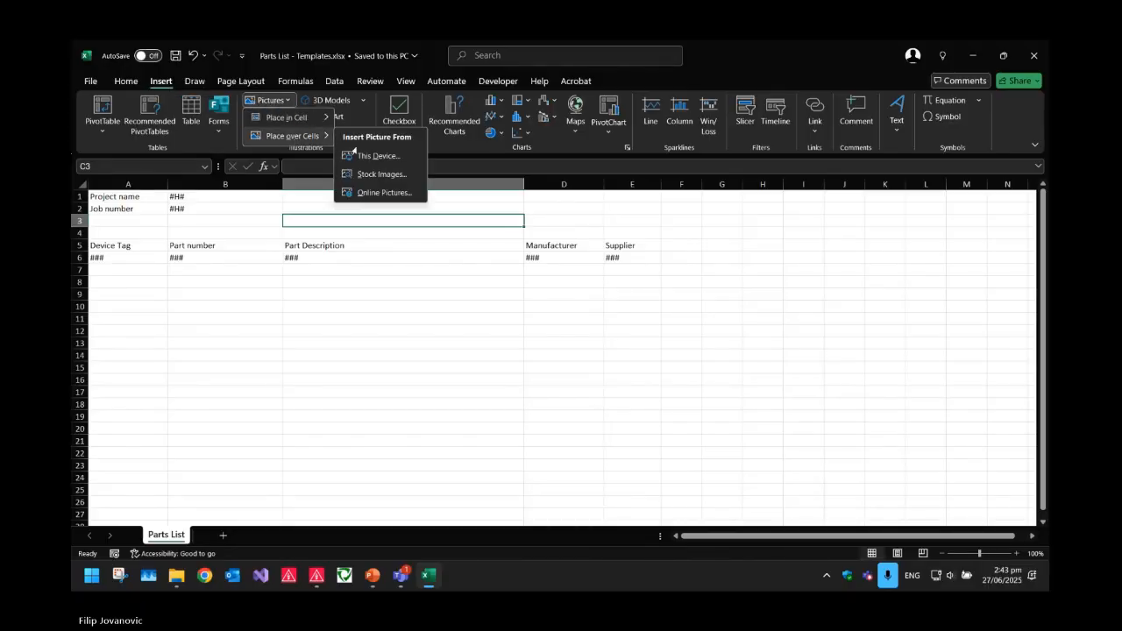
click(366, 158)
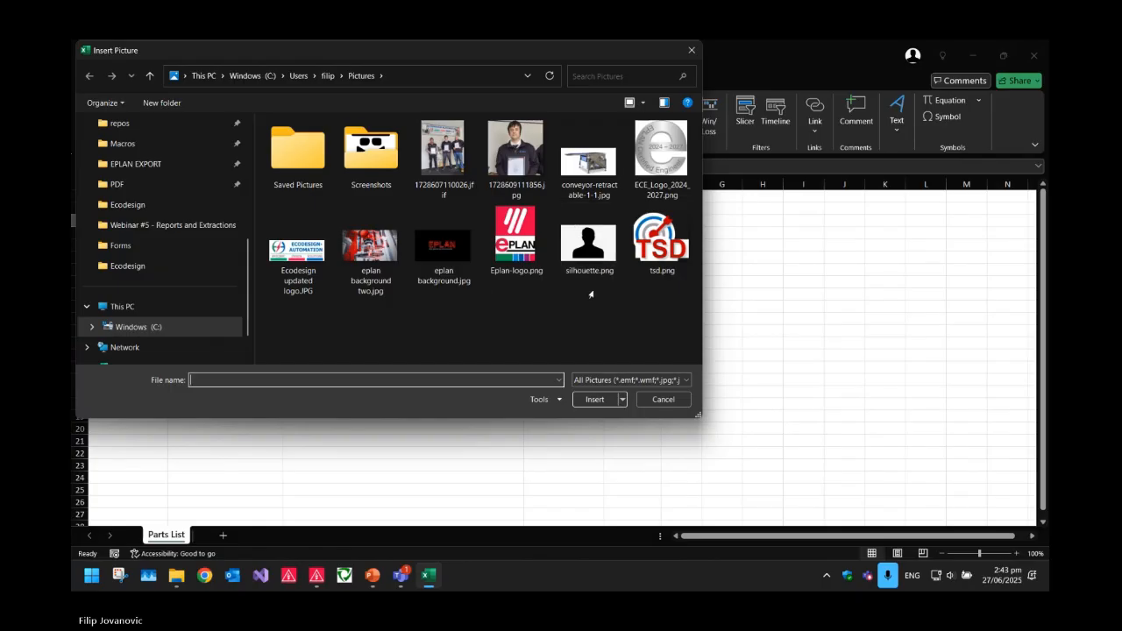
double_click(298, 254)
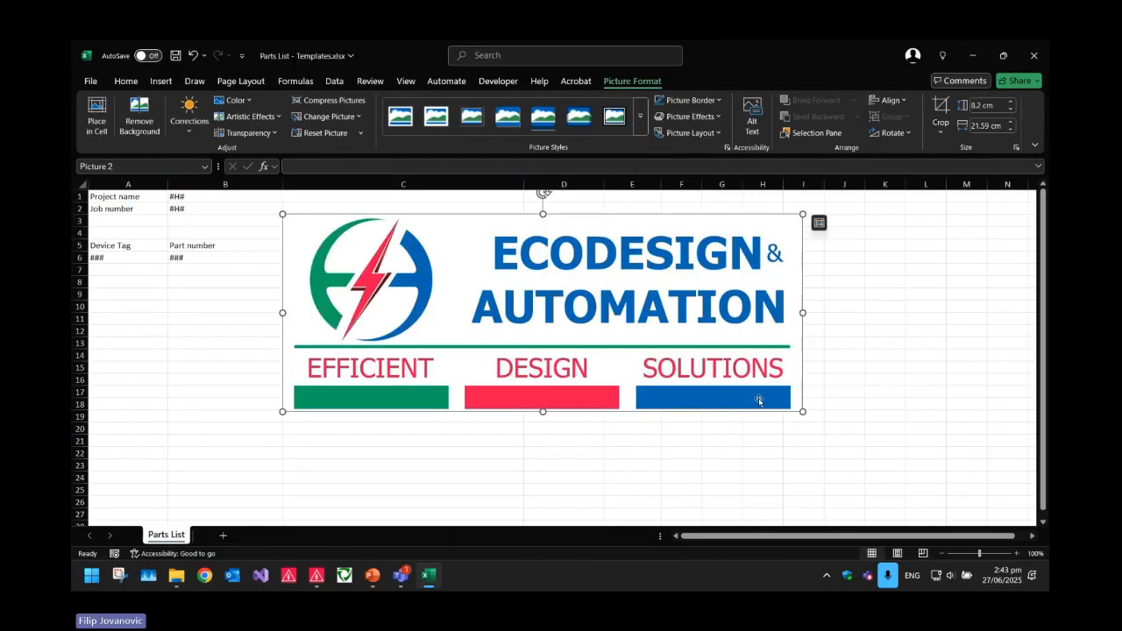
- Shrink the inserted logo to about 4.15 × 1.58 cm and move it over cells D1 to E3
drag(803, 411, 409, 244)
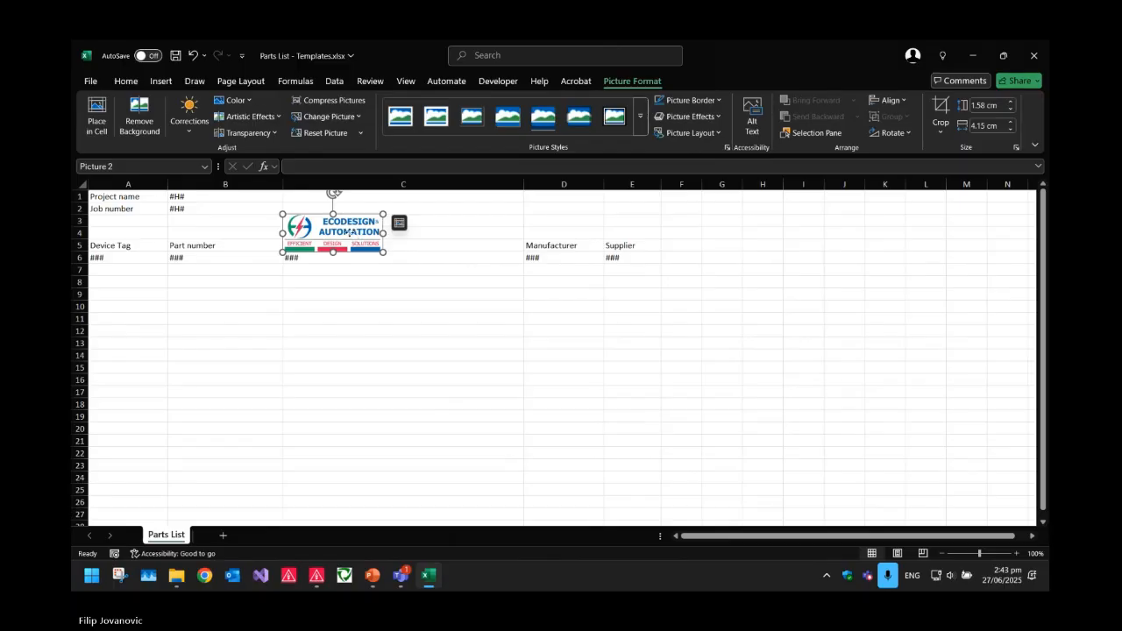
drag(354, 237, 596, 215)
- Make the column headings in A5:E5 and the labels in A1:A2 bold, and save and close the template workbook
drag(139, 247, 648, 246)
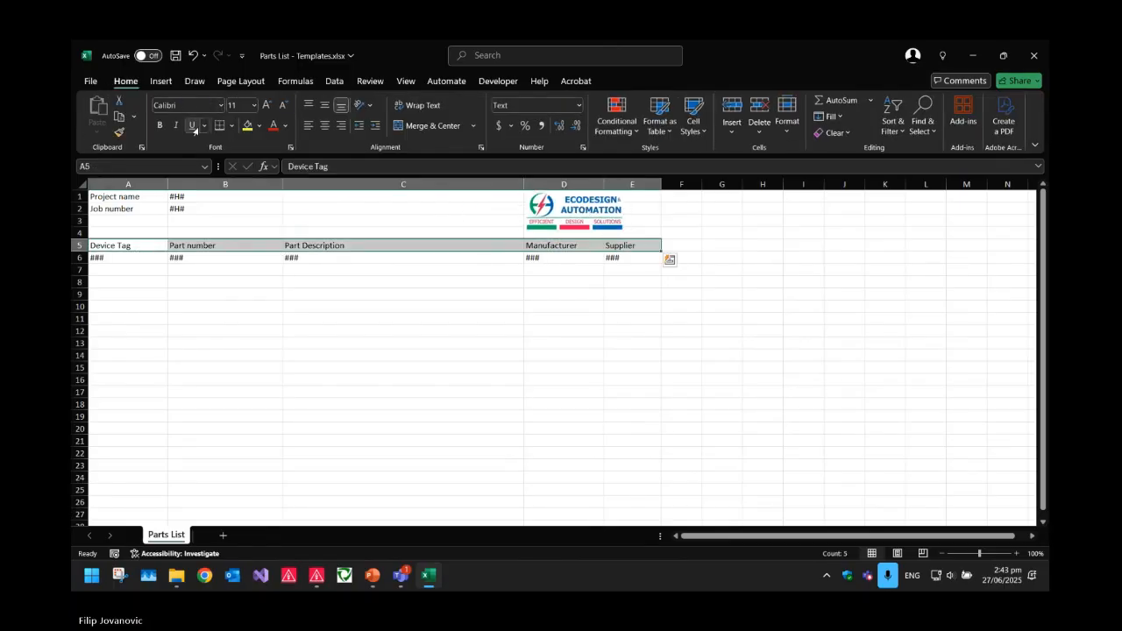
click(160, 125)
drag(125, 197, 123, 209)
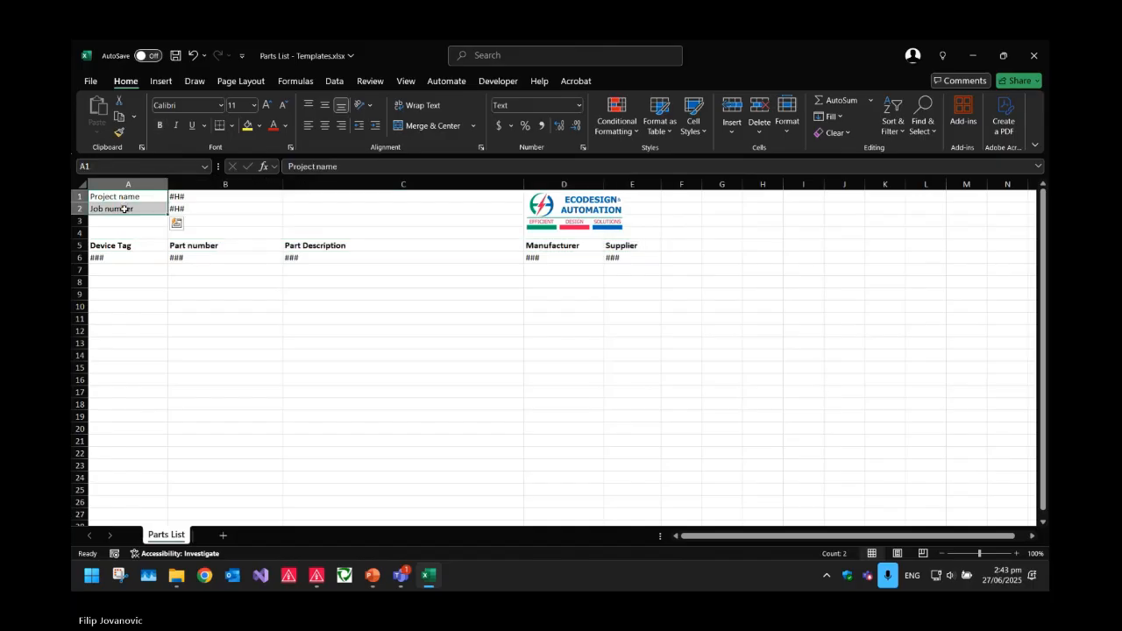
click(160, 125)
click(352, 320)
key(ctrl+s)
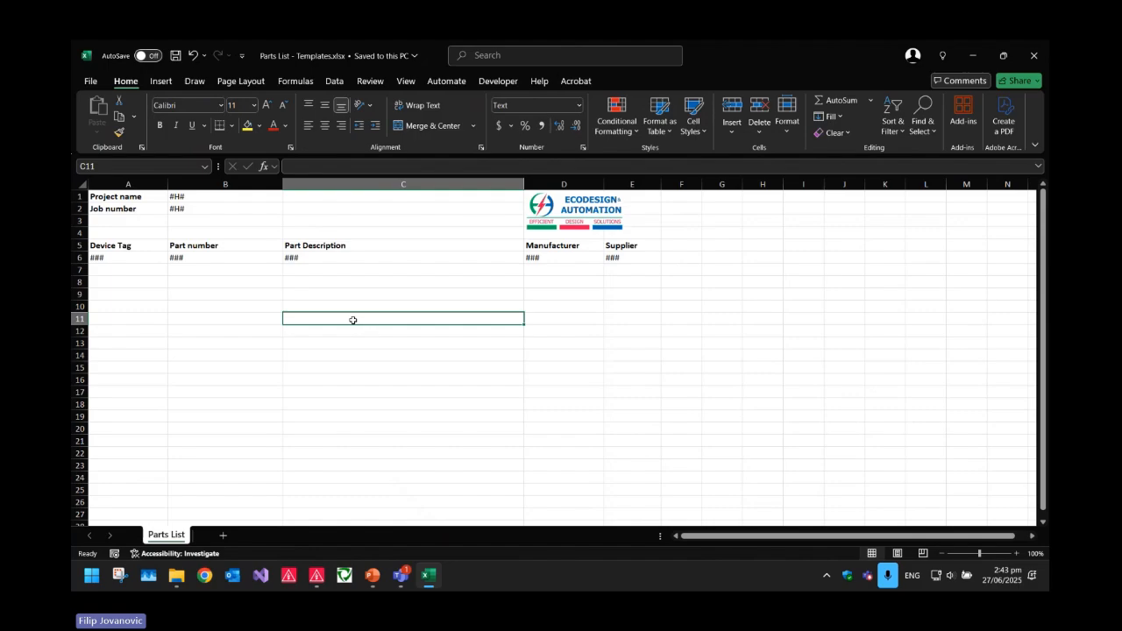
click(418, 365)
click(1034, 55)
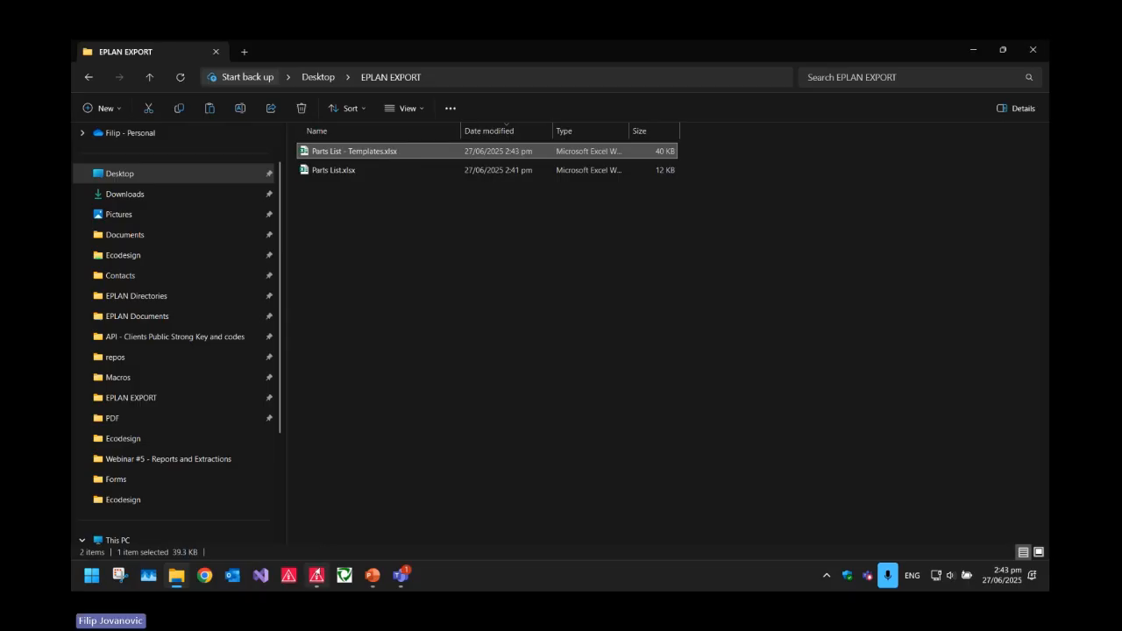
- Switch to EPLAN and open the manufacturing data labeling export for the Webinar Demo project
click(316, 575)
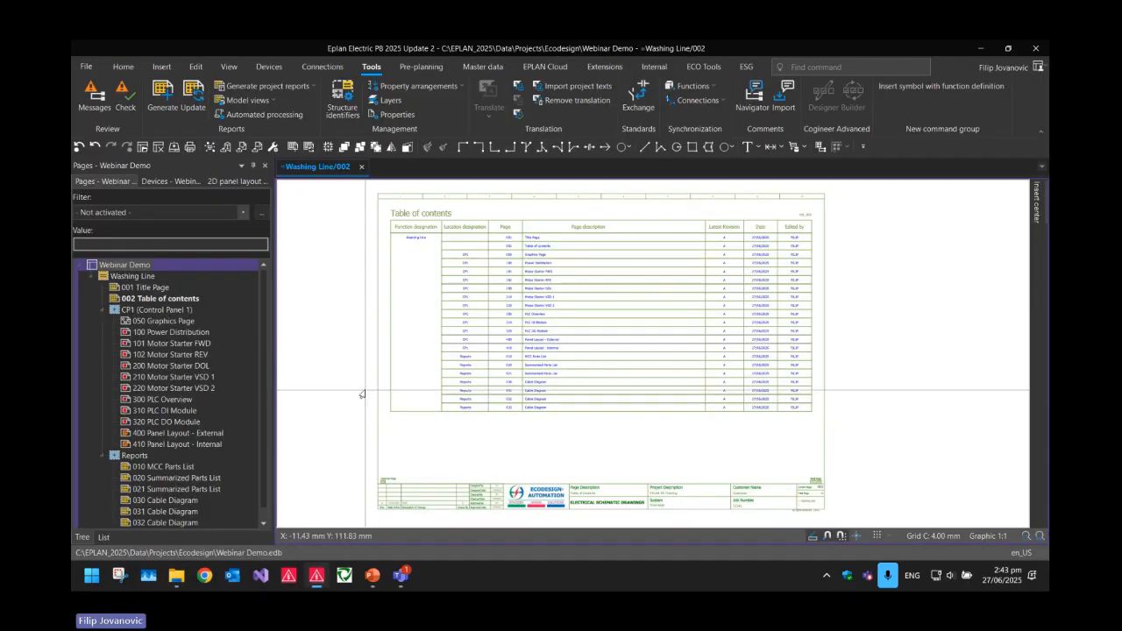
click(112, 267)
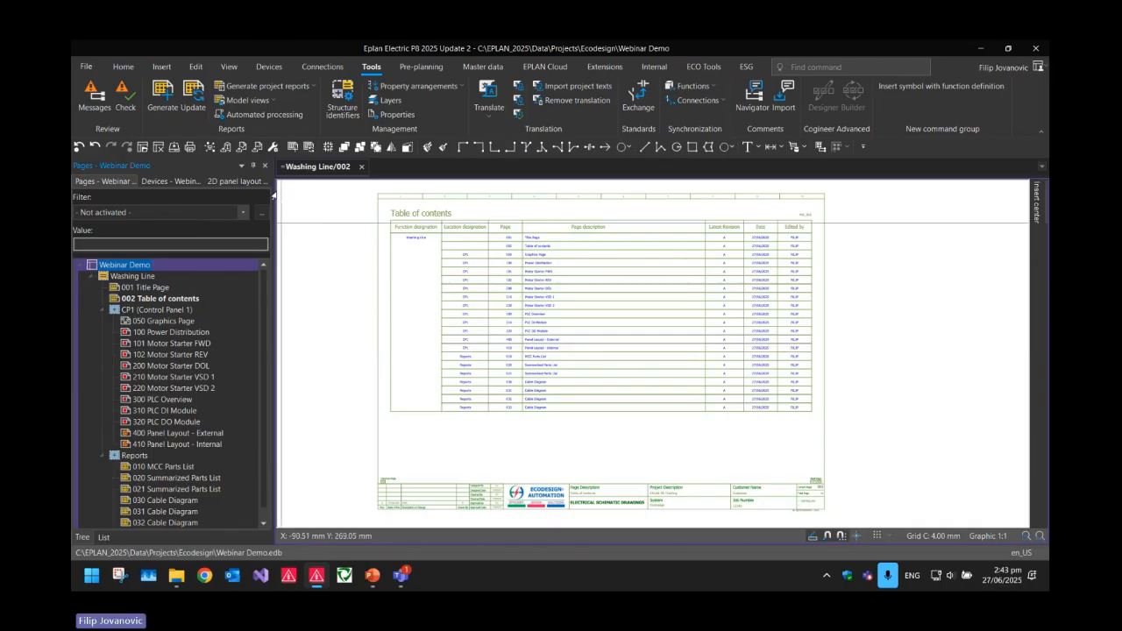
click(85, 67)
click(140, 381)
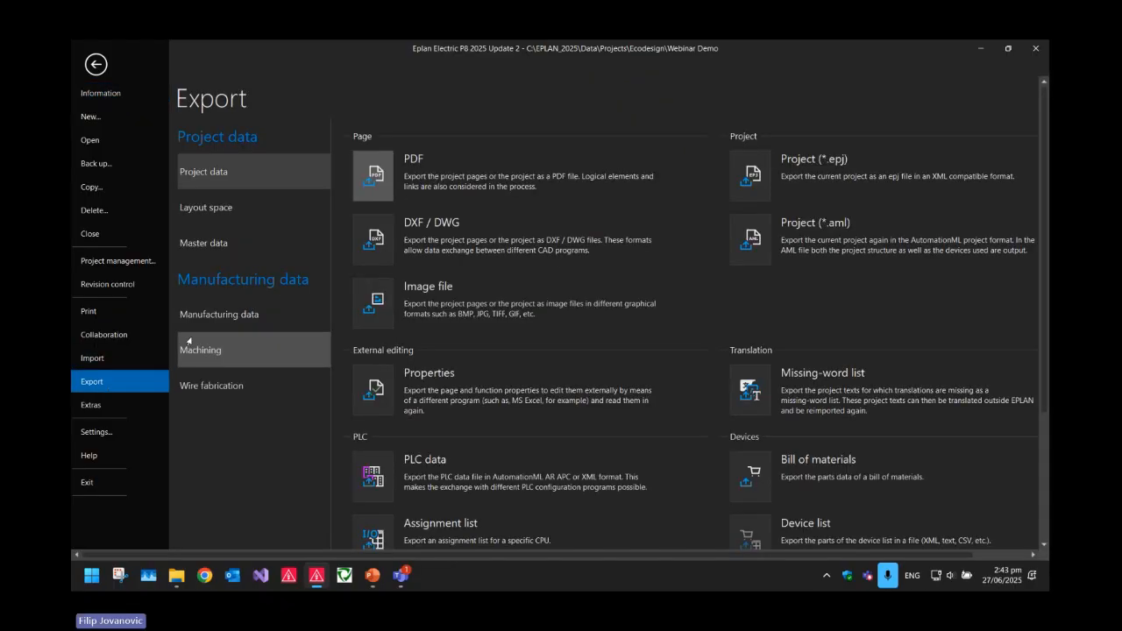
click(217, 316)
click(383, 187)
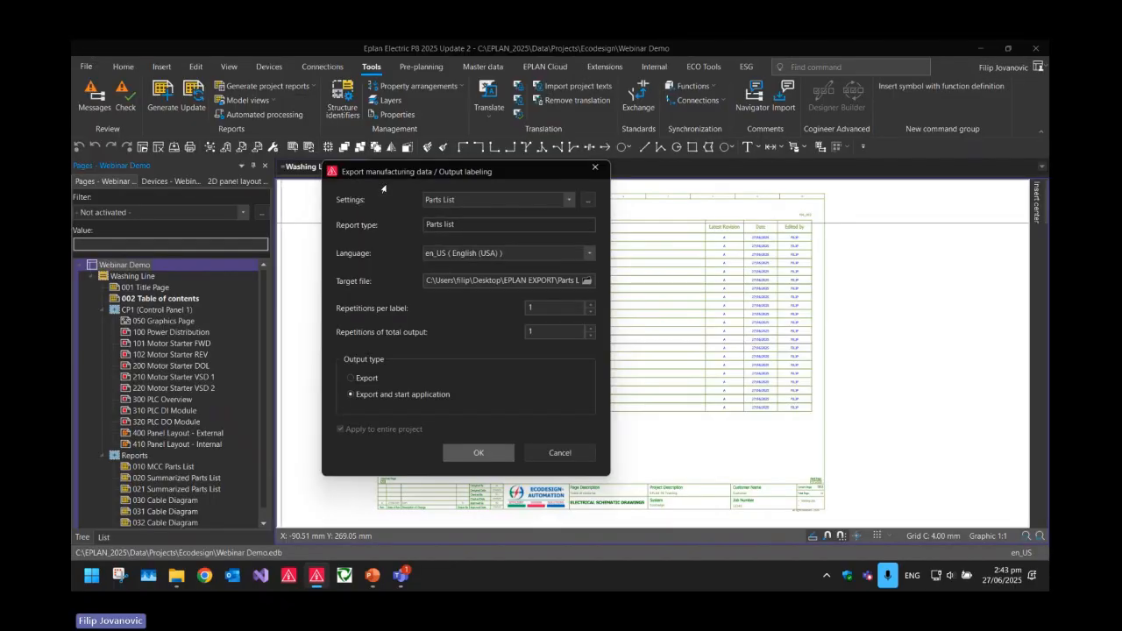
- Assign Parts List - Templates.xlsx as the template of the Parts List labeling scheme, and save and confirm the scheme
click(582, 199)
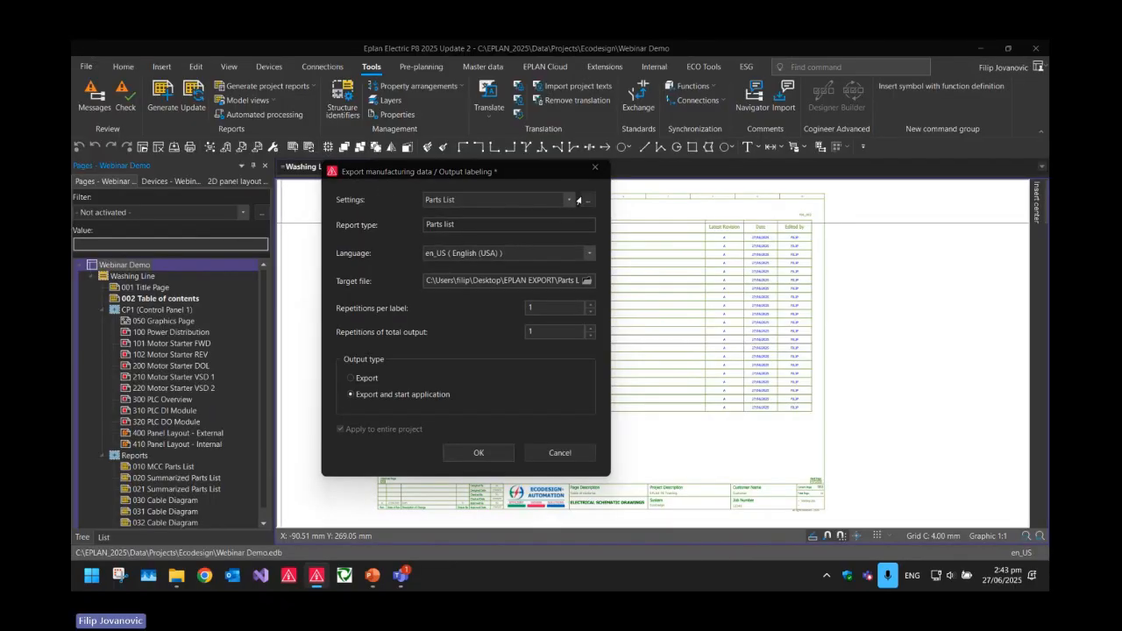
click(245, 181)
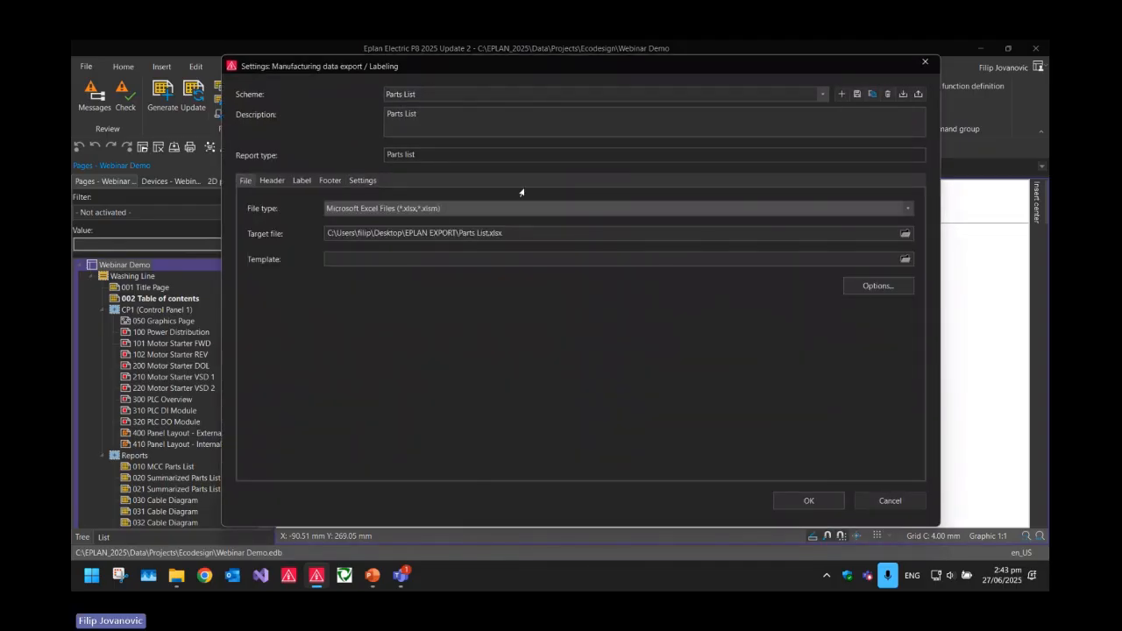
click(362, 259)
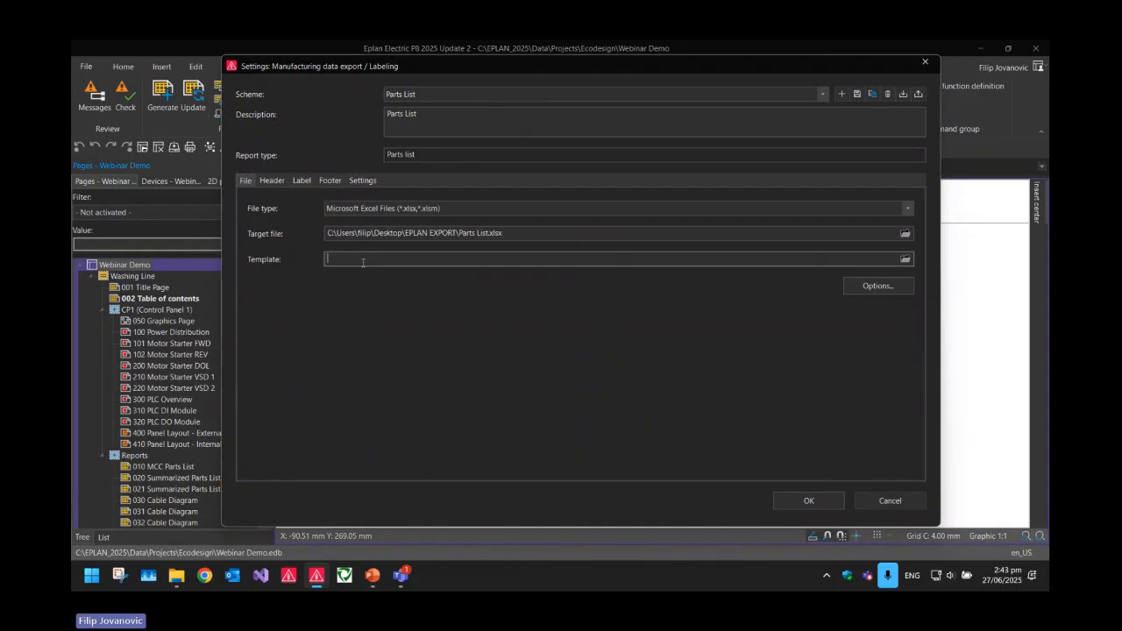
click(906, 259)
click(488, 221)
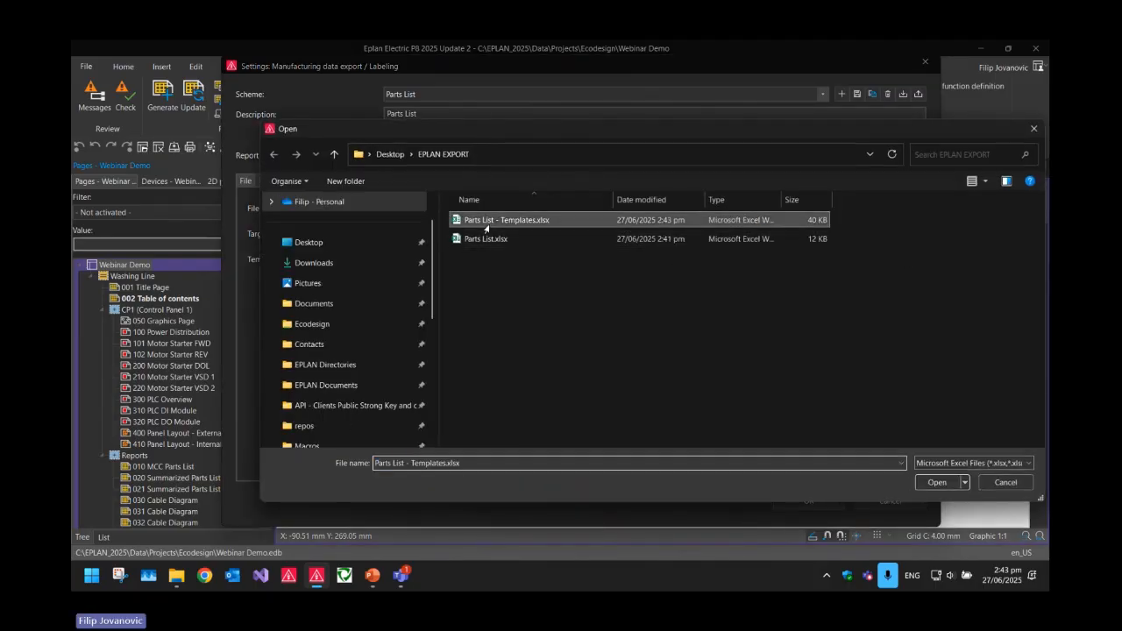
double_click(487, 221)
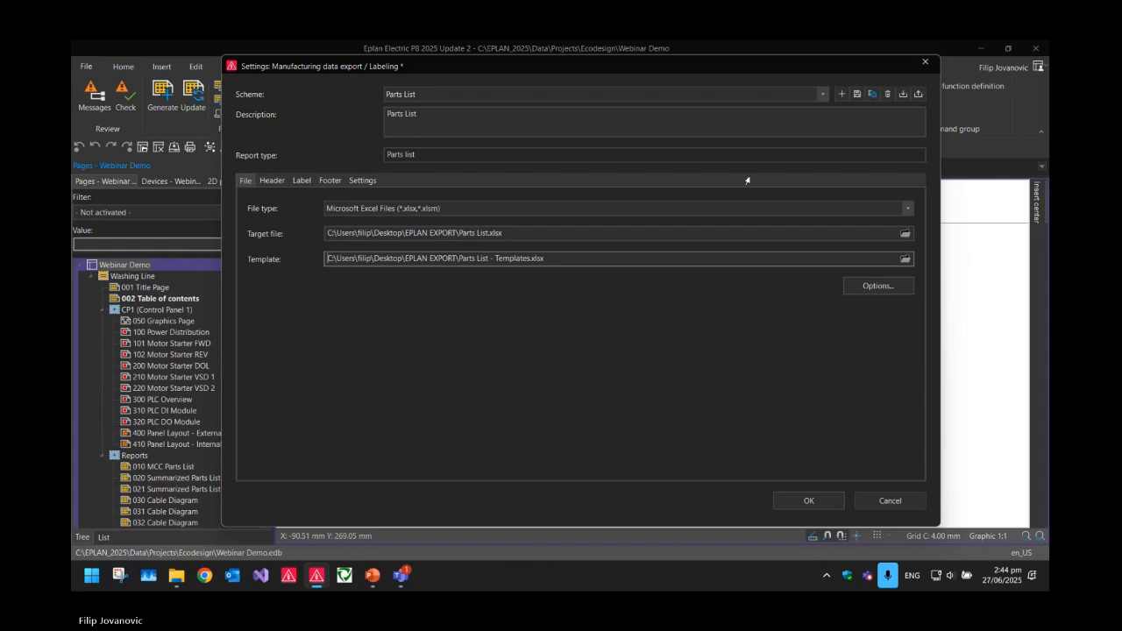
click(856, 93)
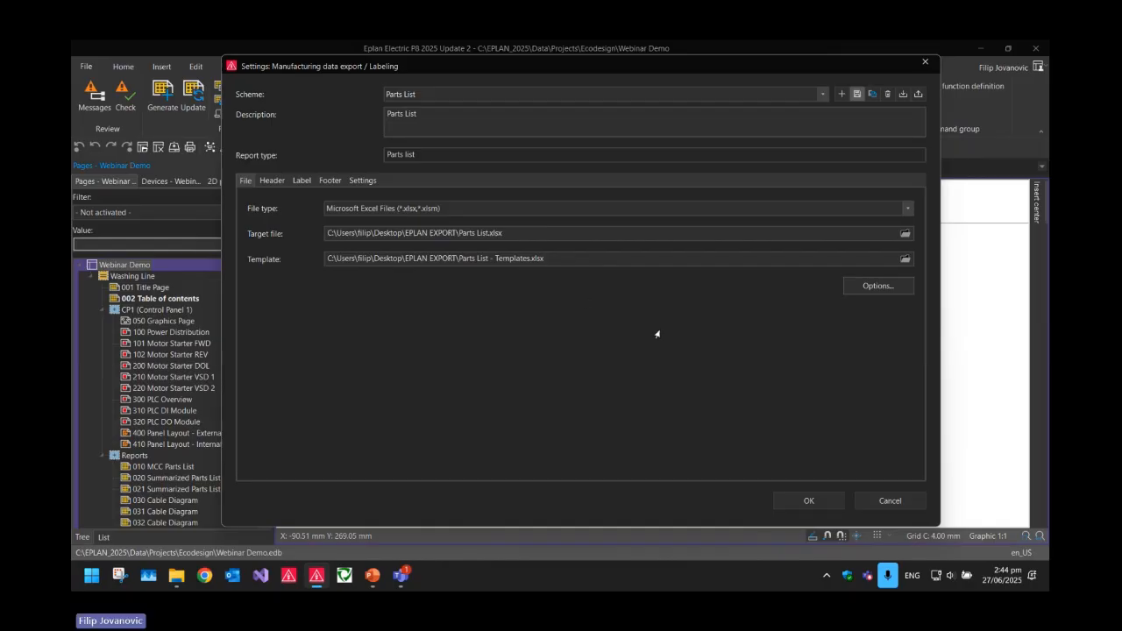
click(808, 501)
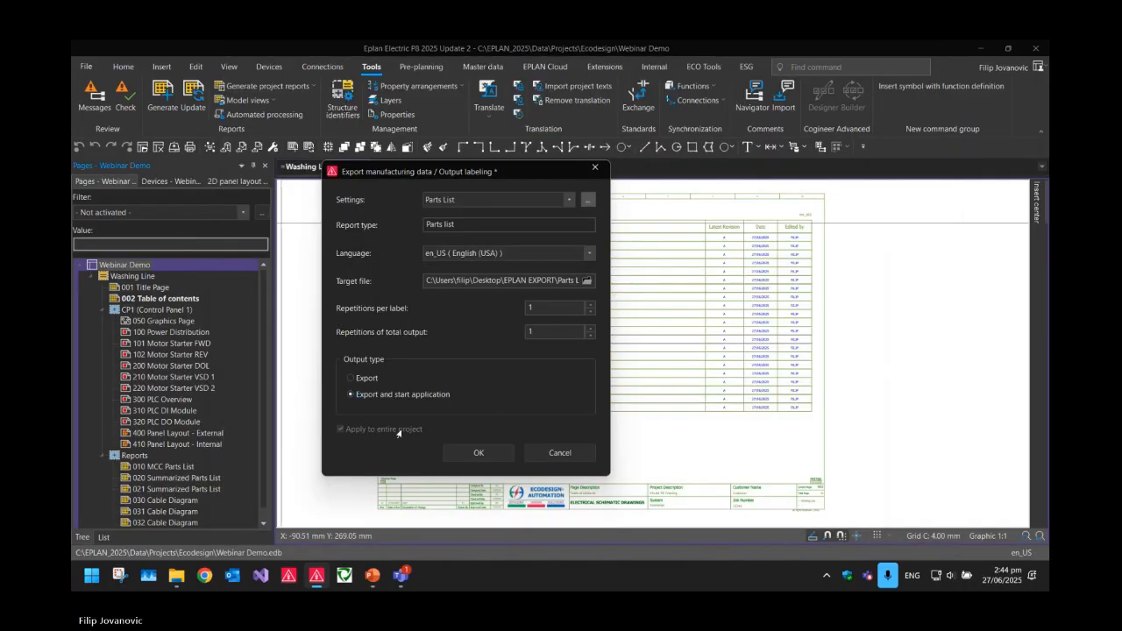
- Run the Parts List export, check the generated workbook from its header down to the last part row, and close it
click(476, 453)
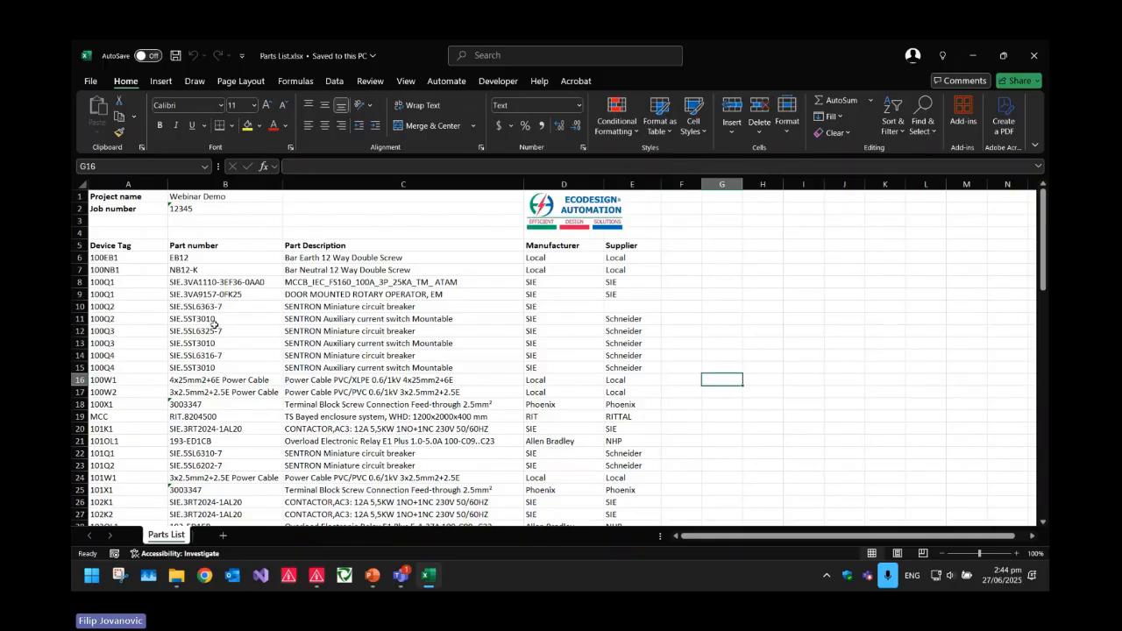
scroll(211, 326, down, 5)
scroll(208, 328, down, 15)
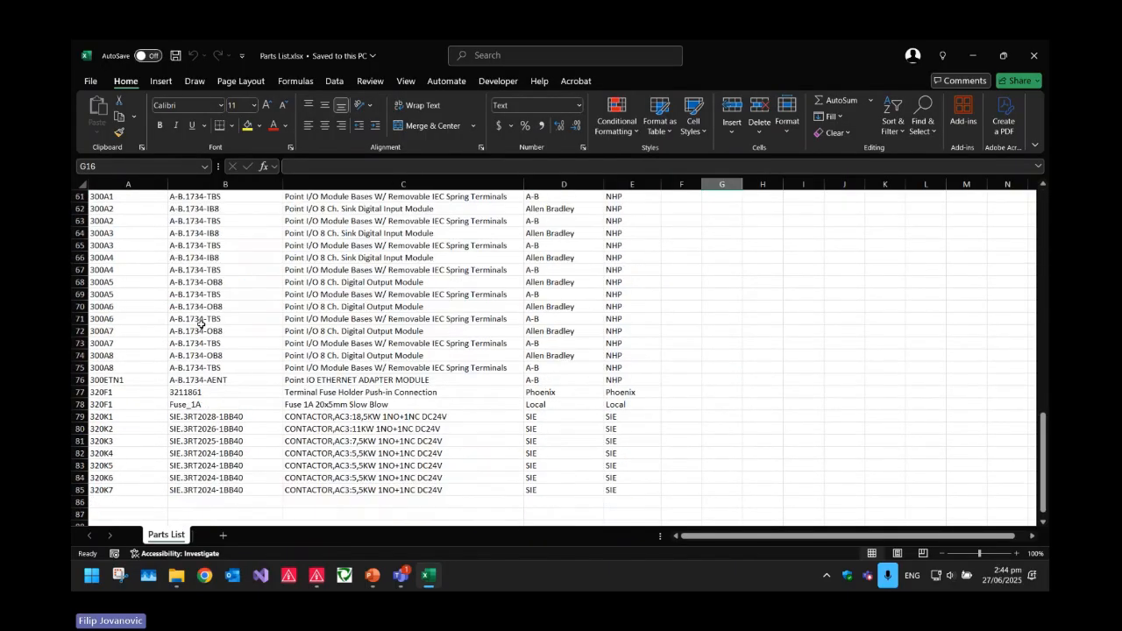
scroll(275, 410, up, 7)
scroll(275, 412, up, 14)
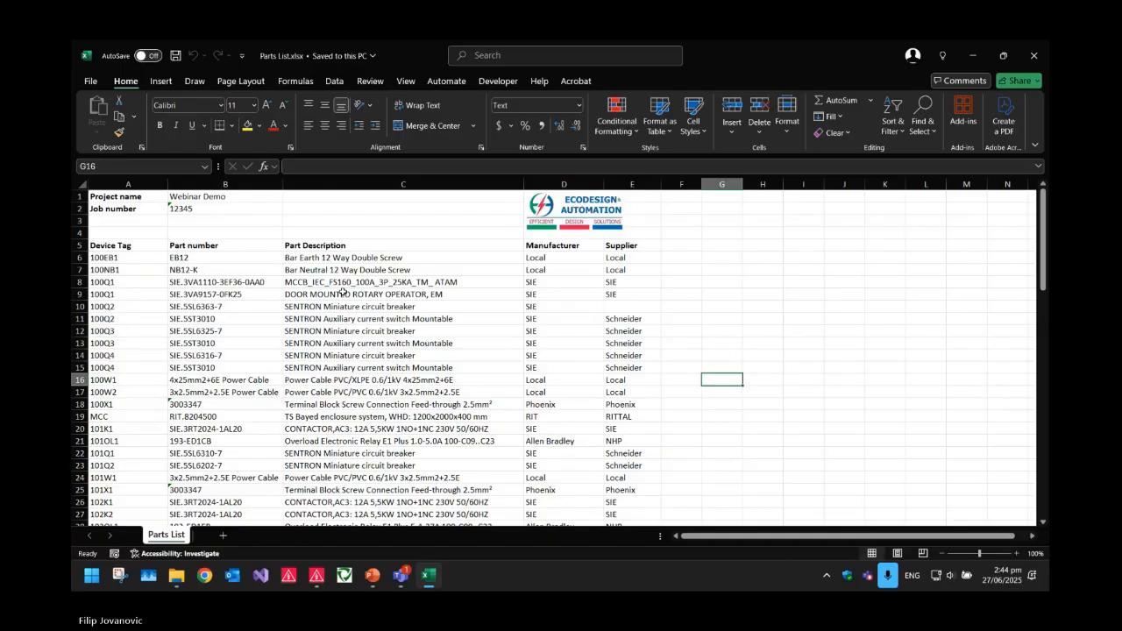
click(750, 315)
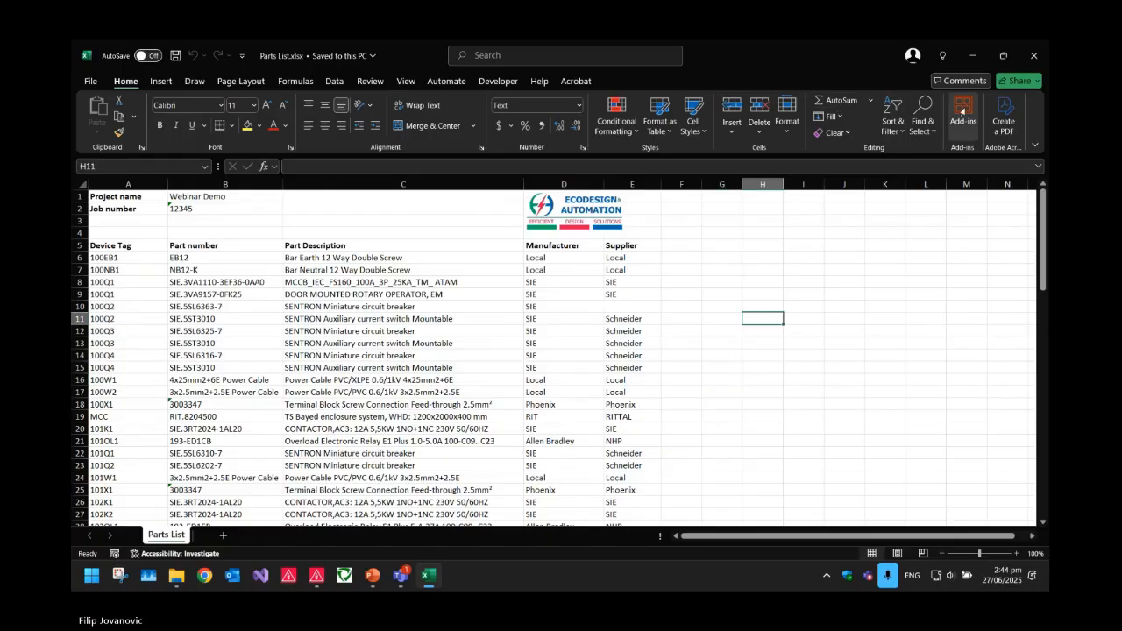
click(1032, 58)
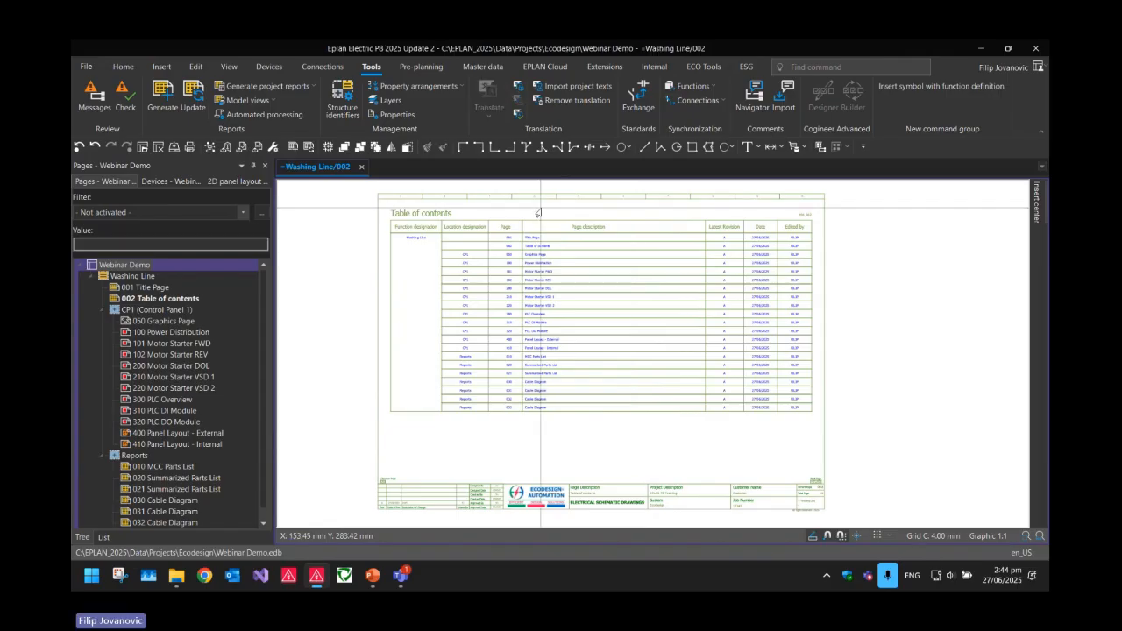
- Open the automated processing settings for the Webinar Demo project, remove both actions from the Default scheme, and save it
click(132, 269)
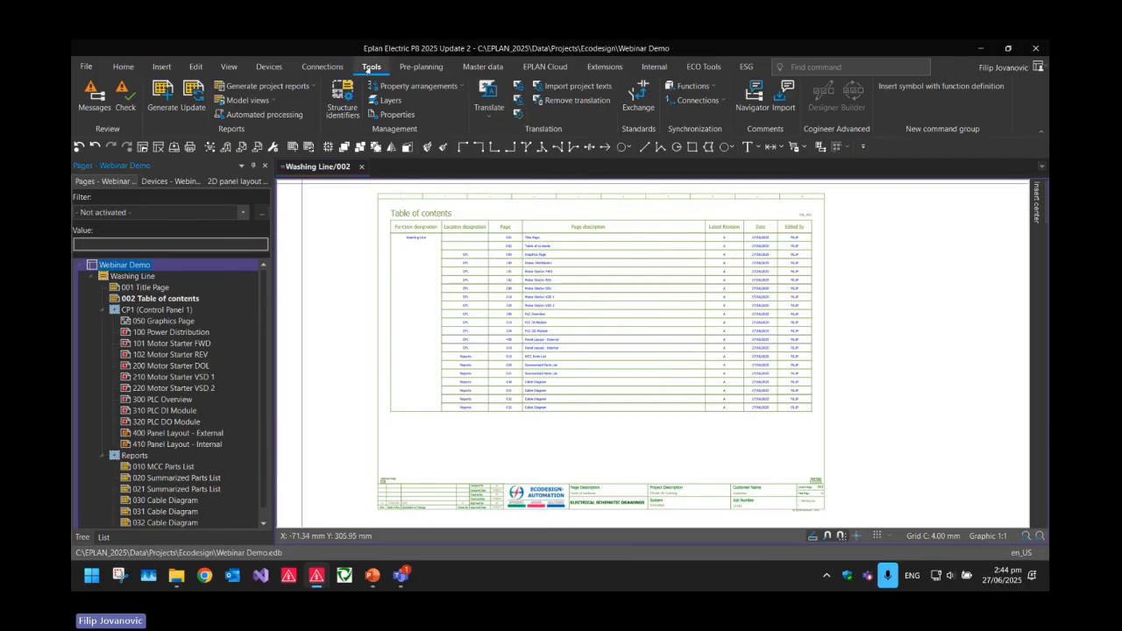
click(248, 115)
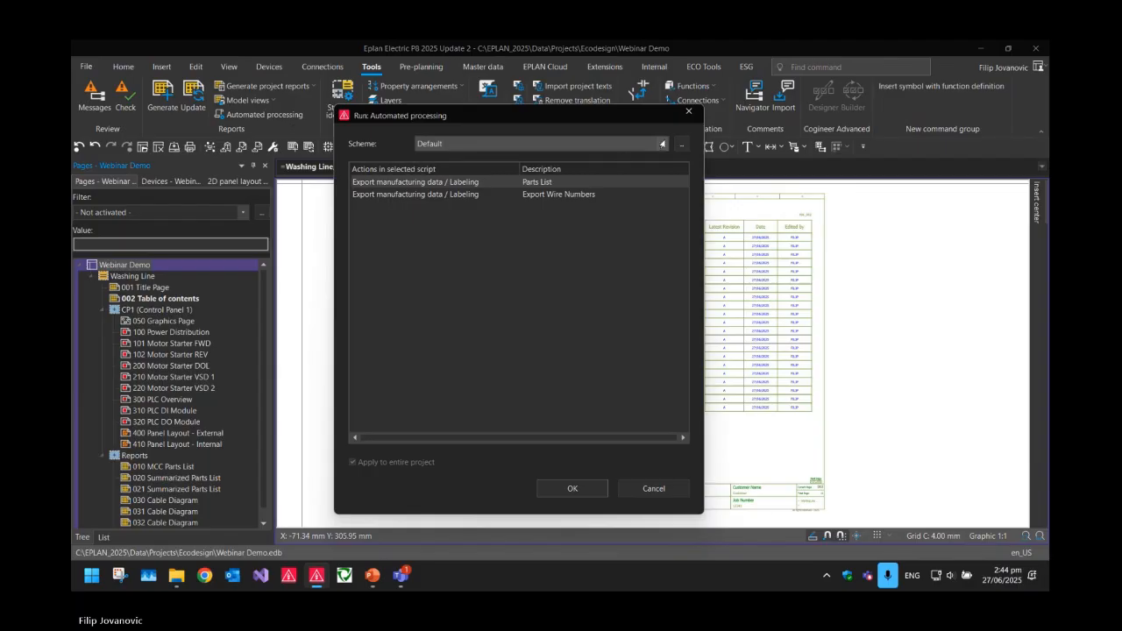
click(681, 144)
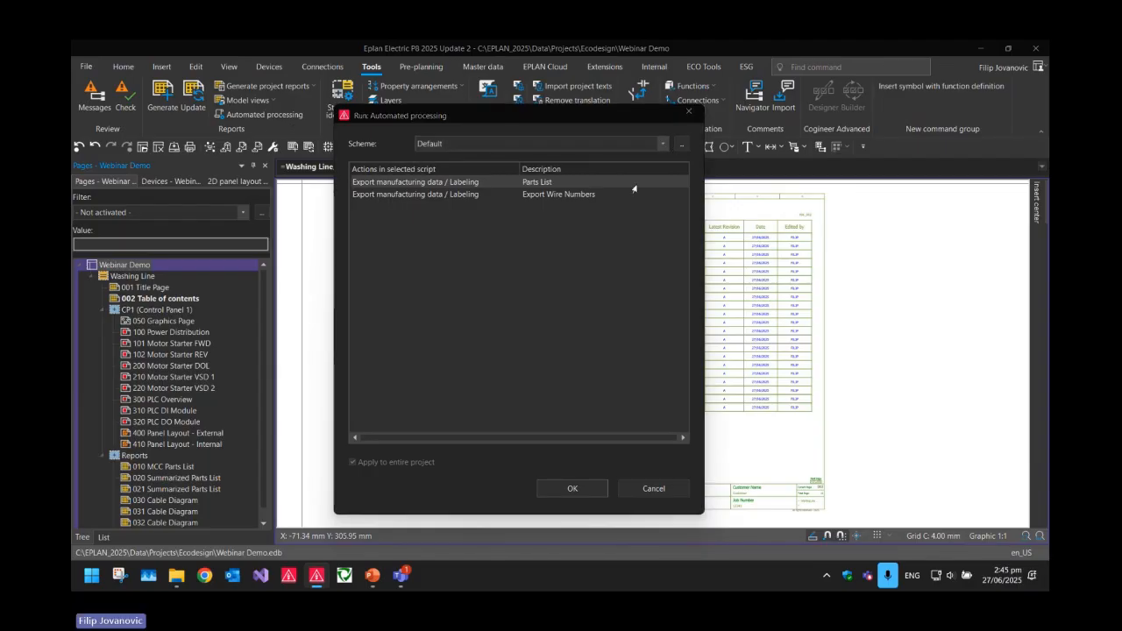
click(746, 192)
click(746, 192)
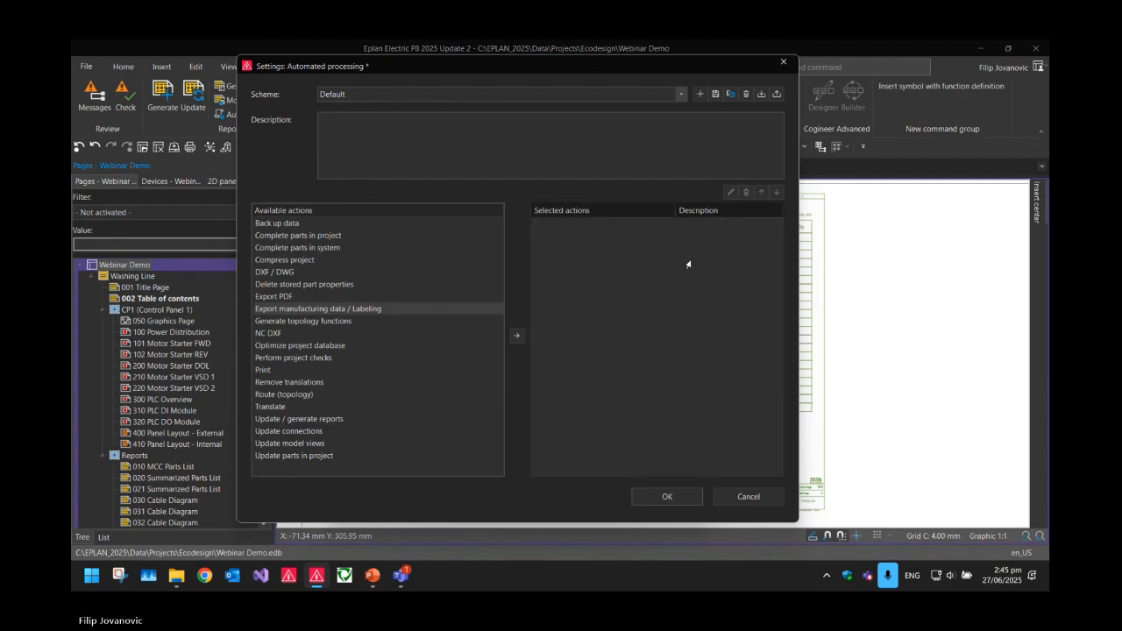
click(716, 94)
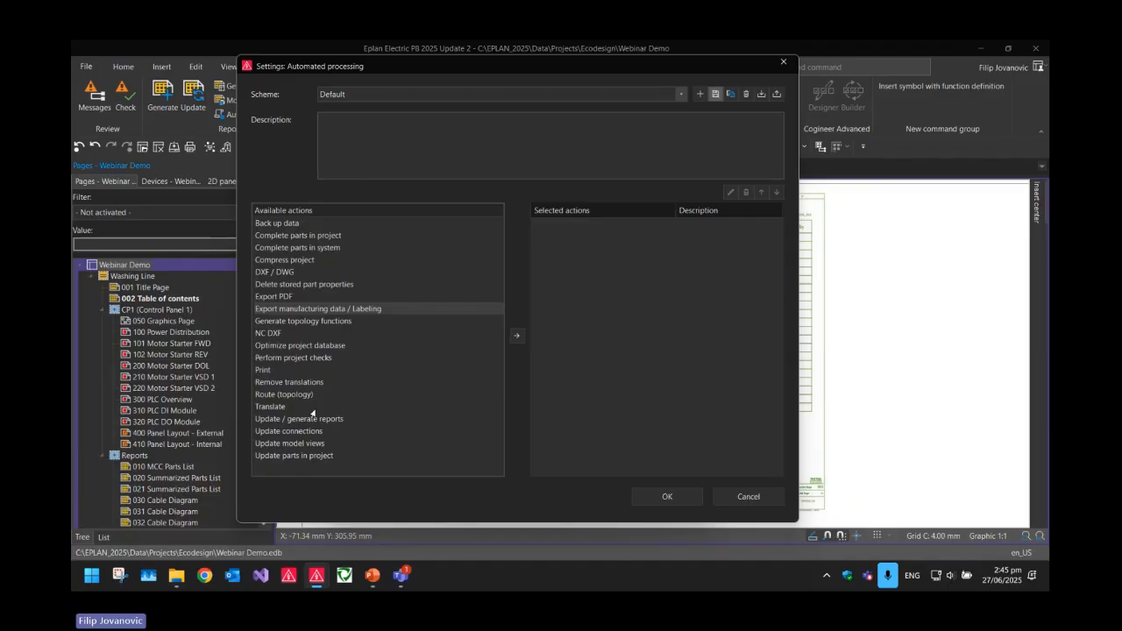
- Add an Export manufacturing data / Labeling action with the Parts List settings to the Default scheme
click(304, 309)
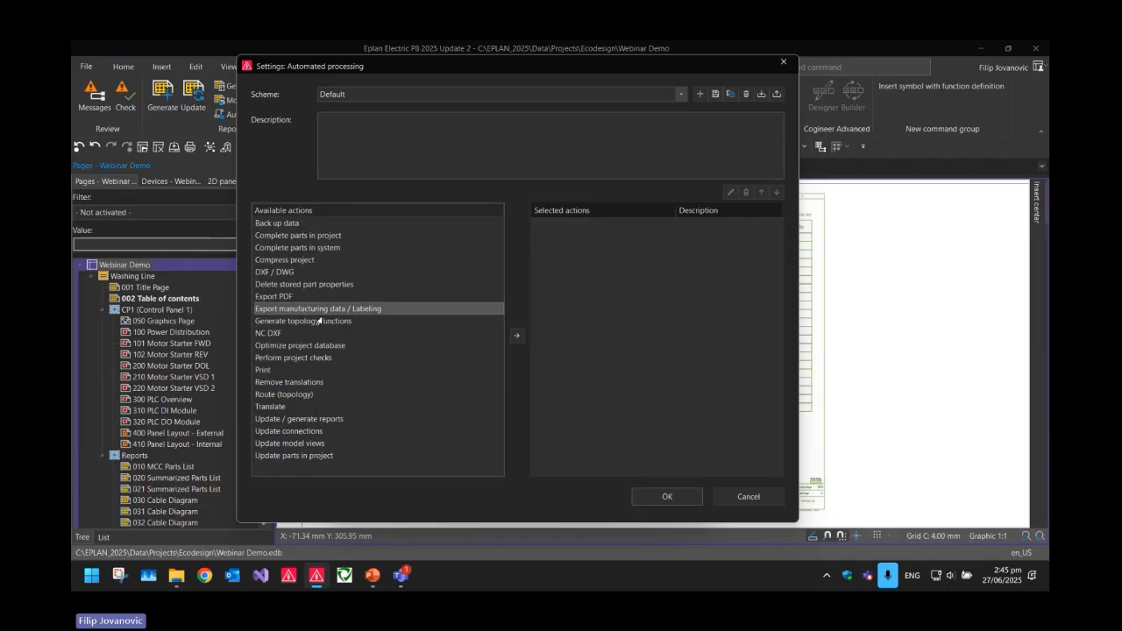
click(515, 339)
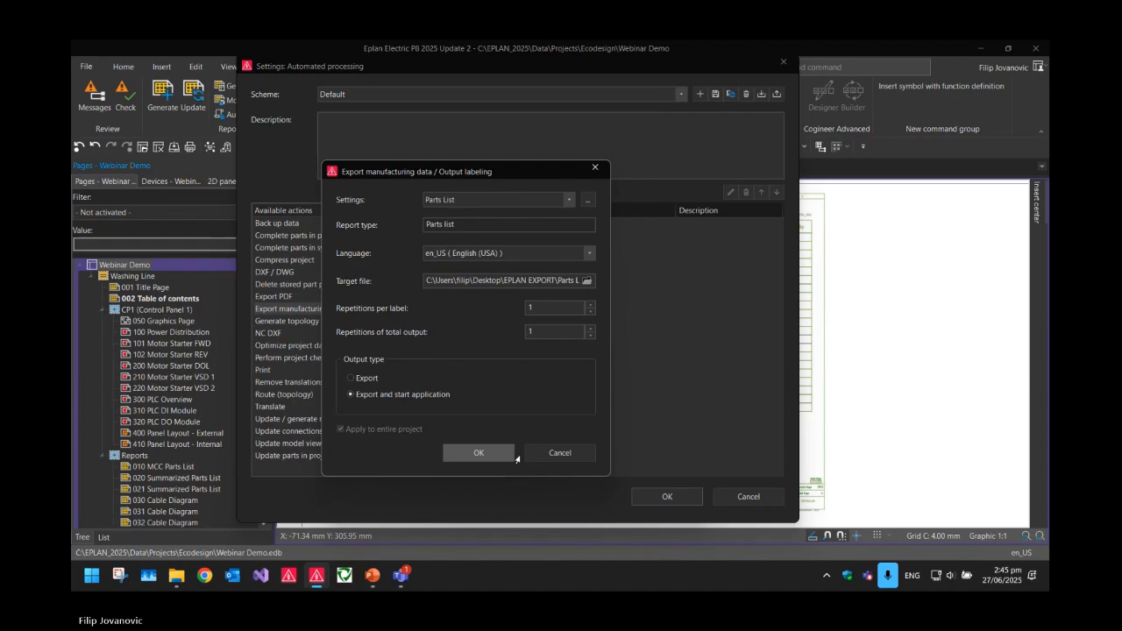
click(480, 455)
- Add a second Export manufacturing data / Labeling action using the WNs settings, and save the Default scheme
click(288, 312)
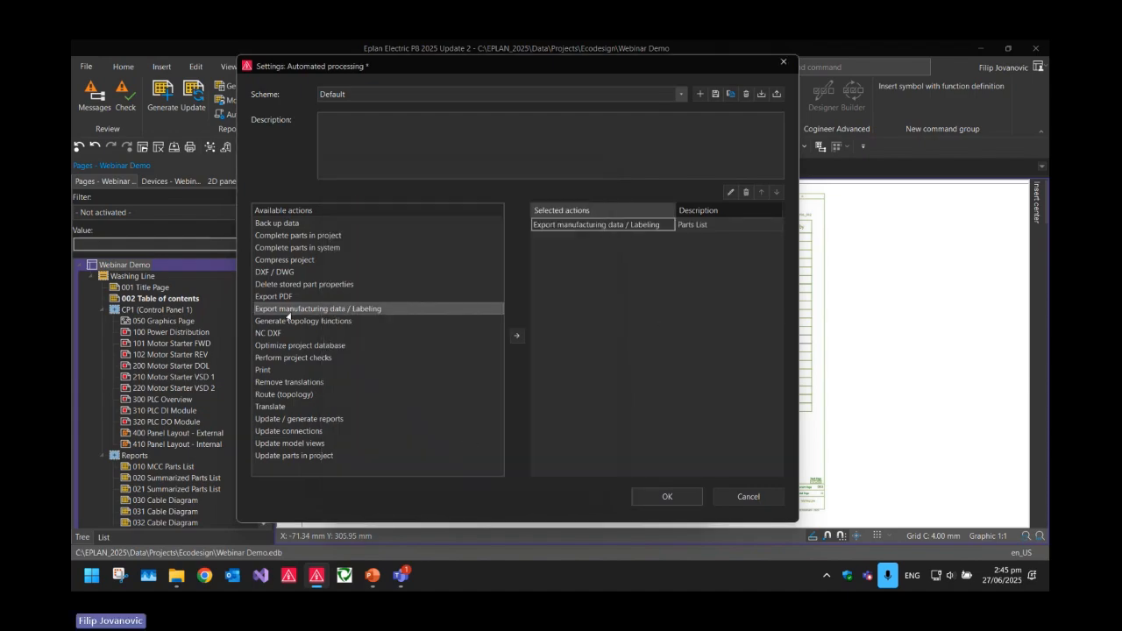
click(516, 338)
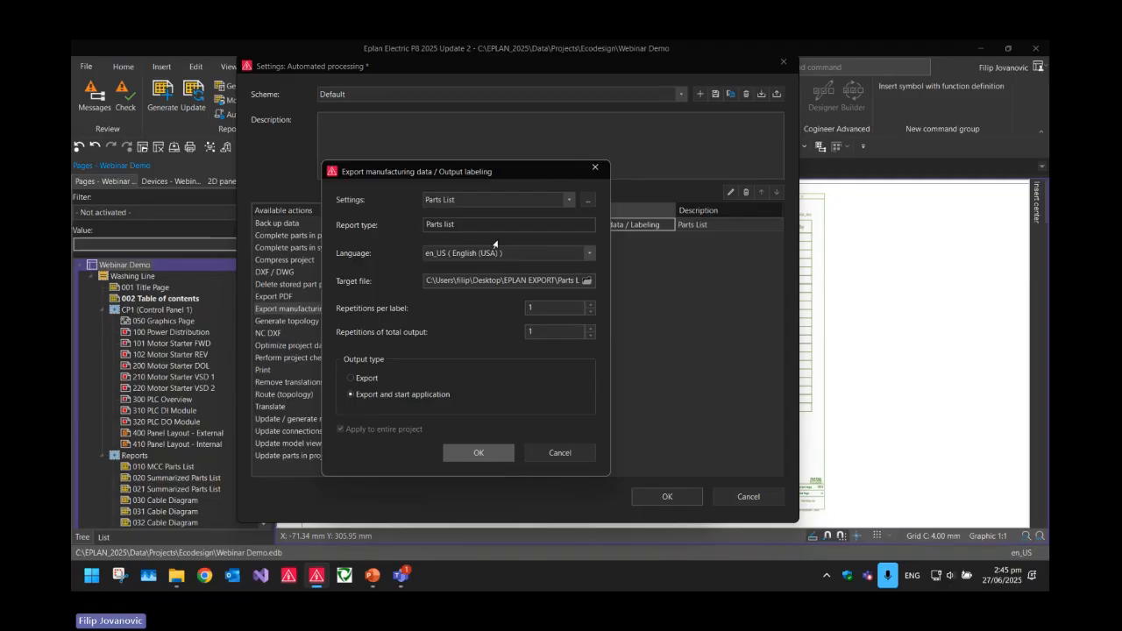
click(448, 203)
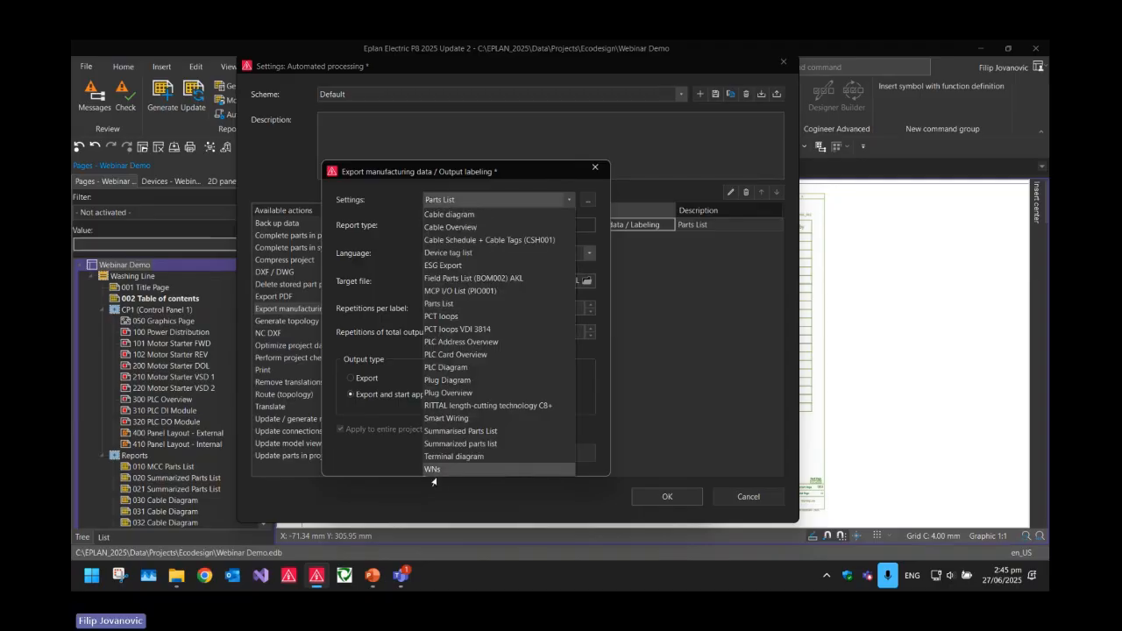
click(430, 470)
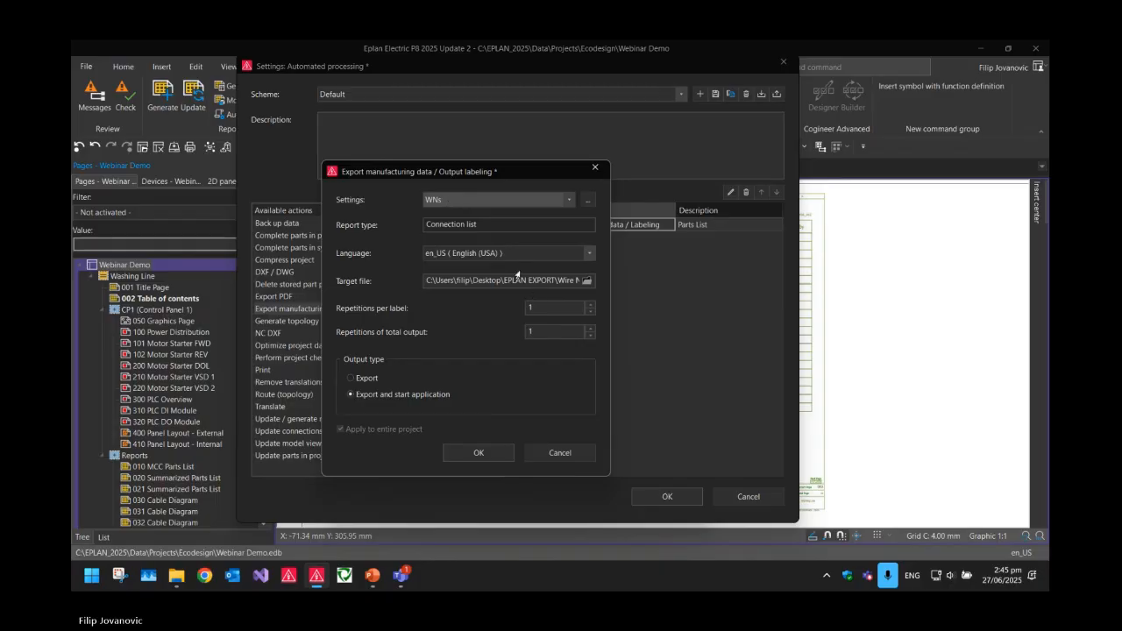
click(477, 453)
click(619, 369)
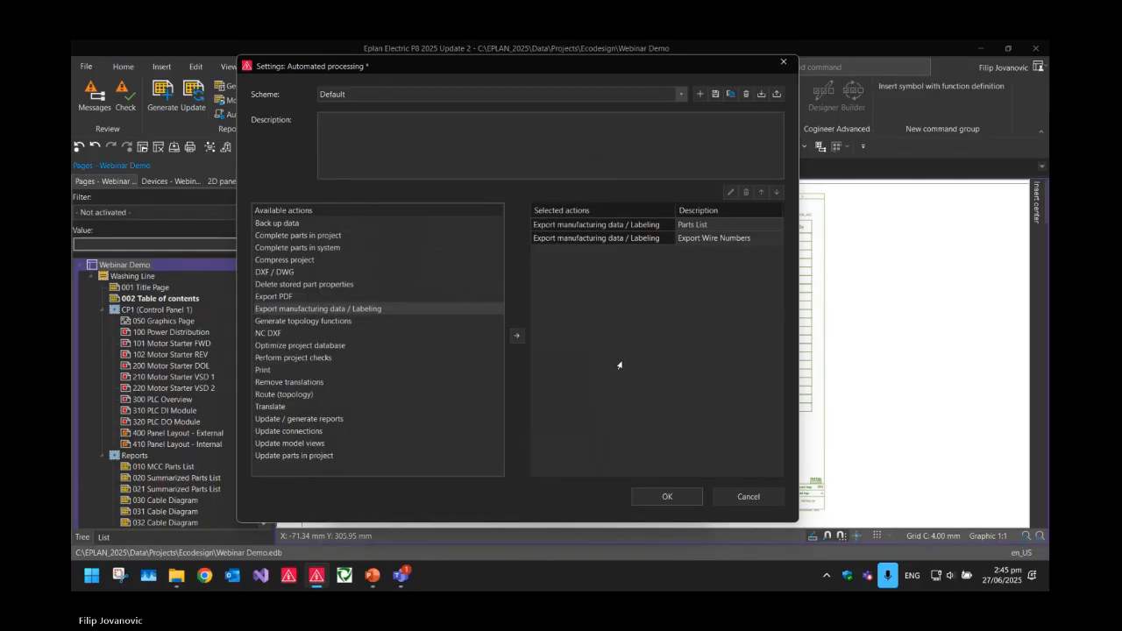
click(715, 94)
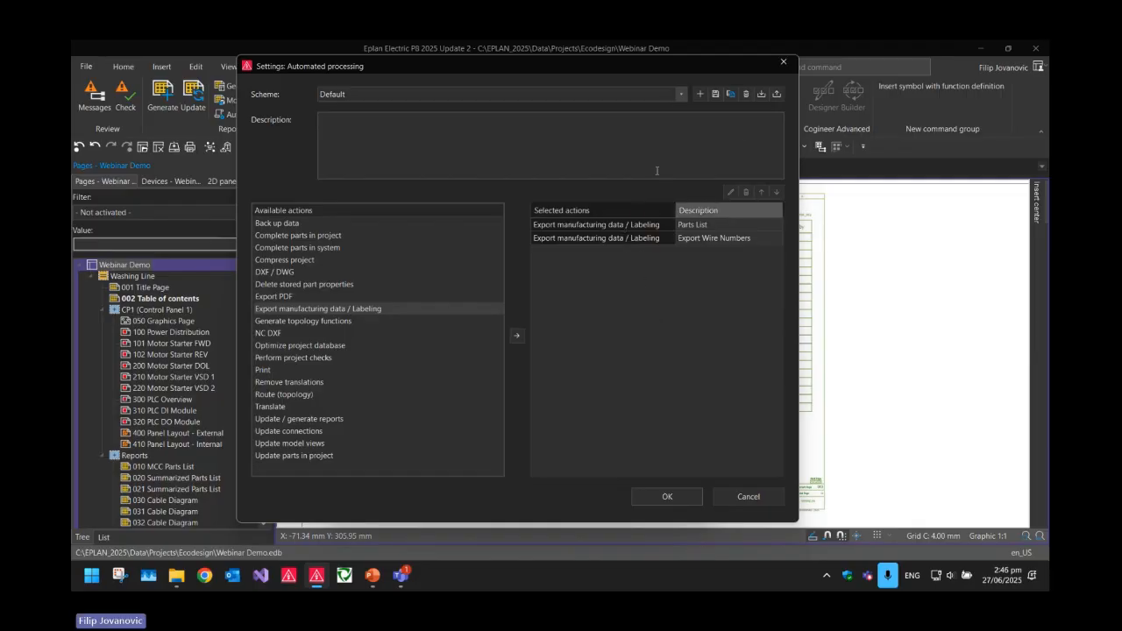
- Open the Parts List action's labeling scheme and bring up the path variable selection at the start of the target file name
double_click(628, 226)
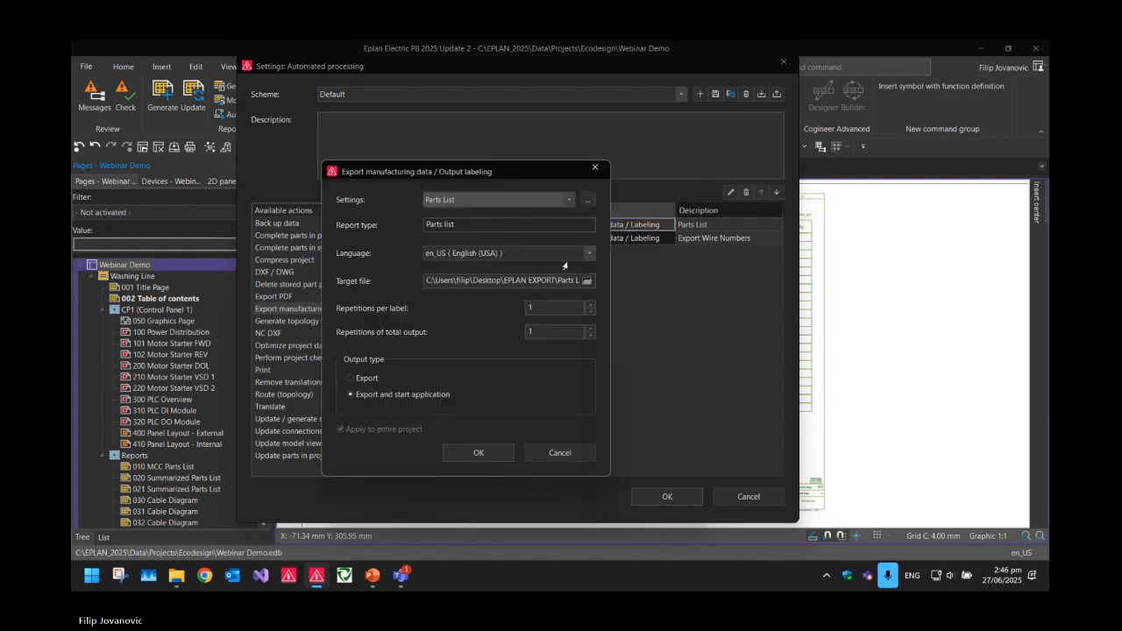
click(587, 200)
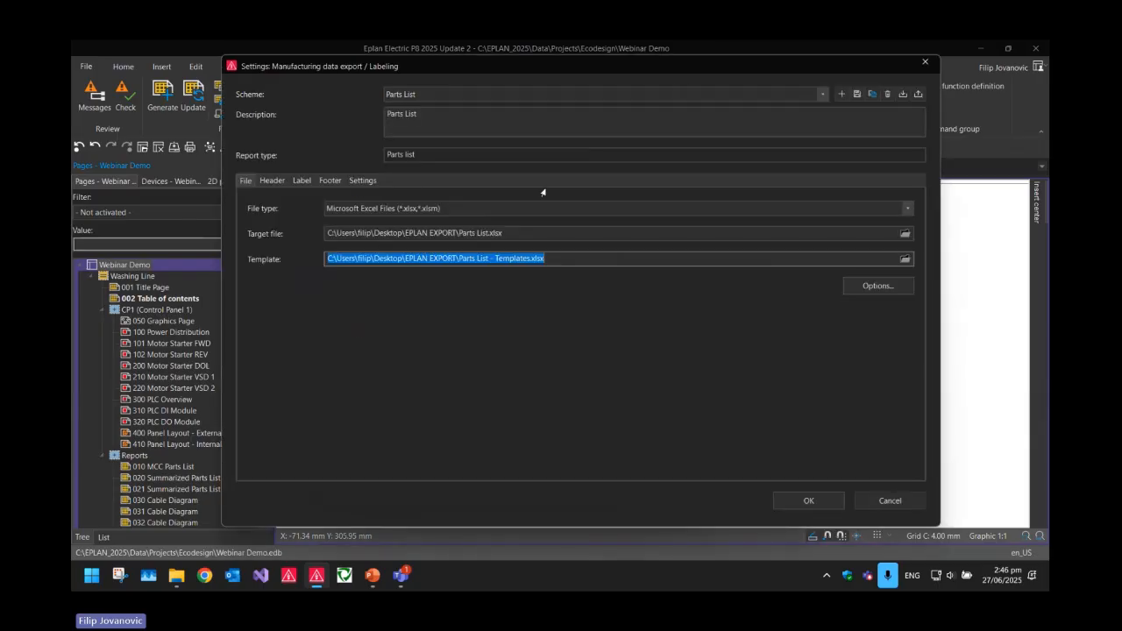
click(517, 233)
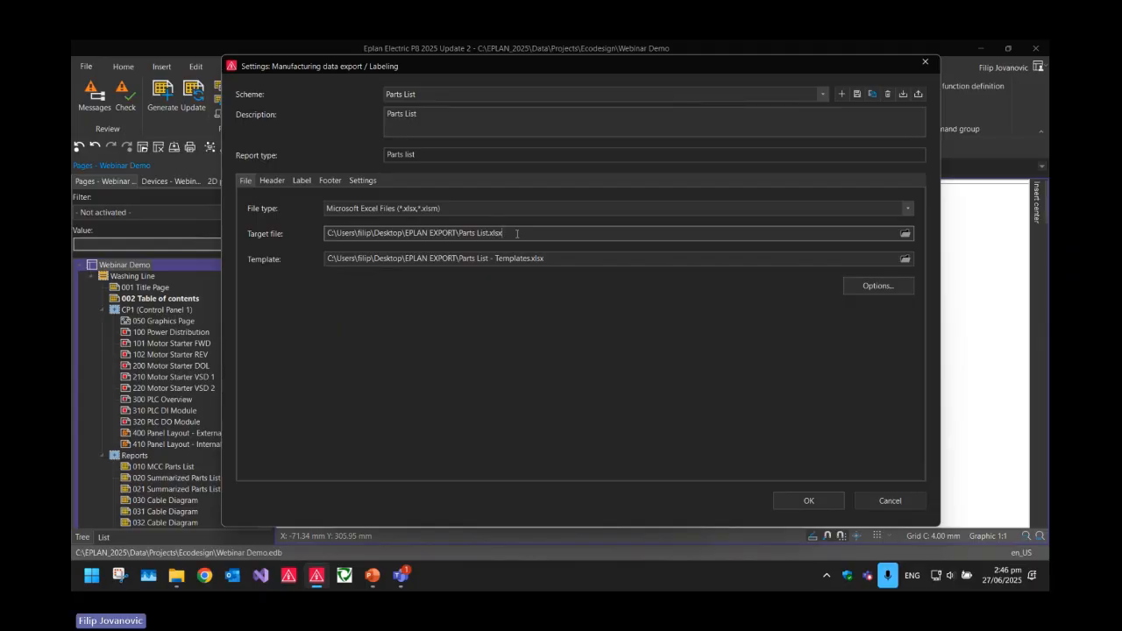
drag(457, 232, 515, 248)
click(460, 232)
right_click(462, 232)
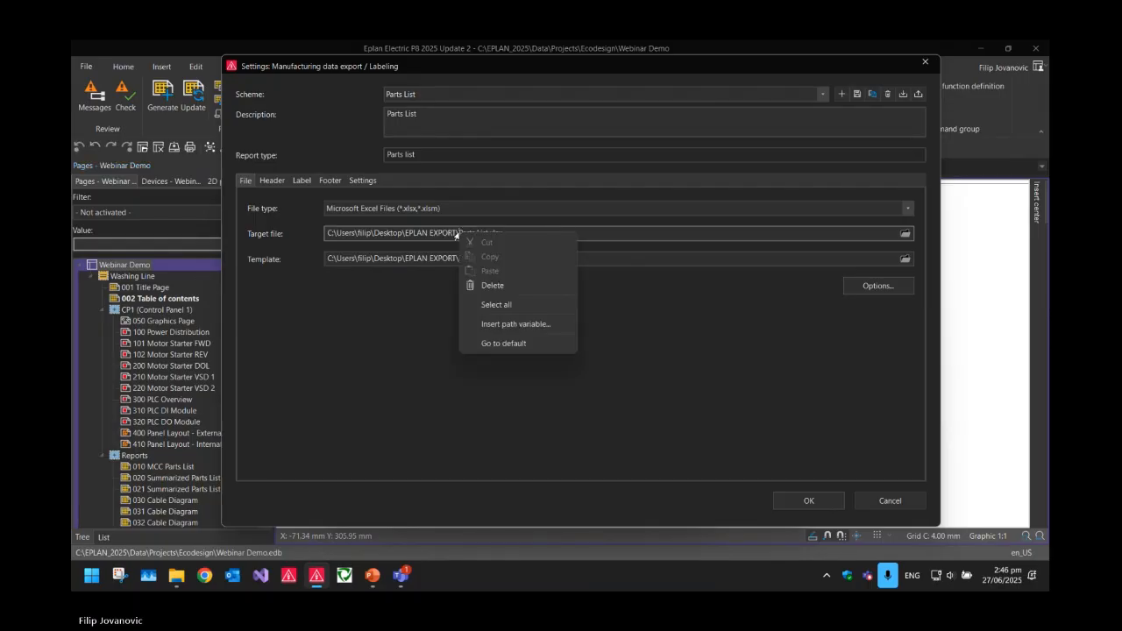
click(504, 326)
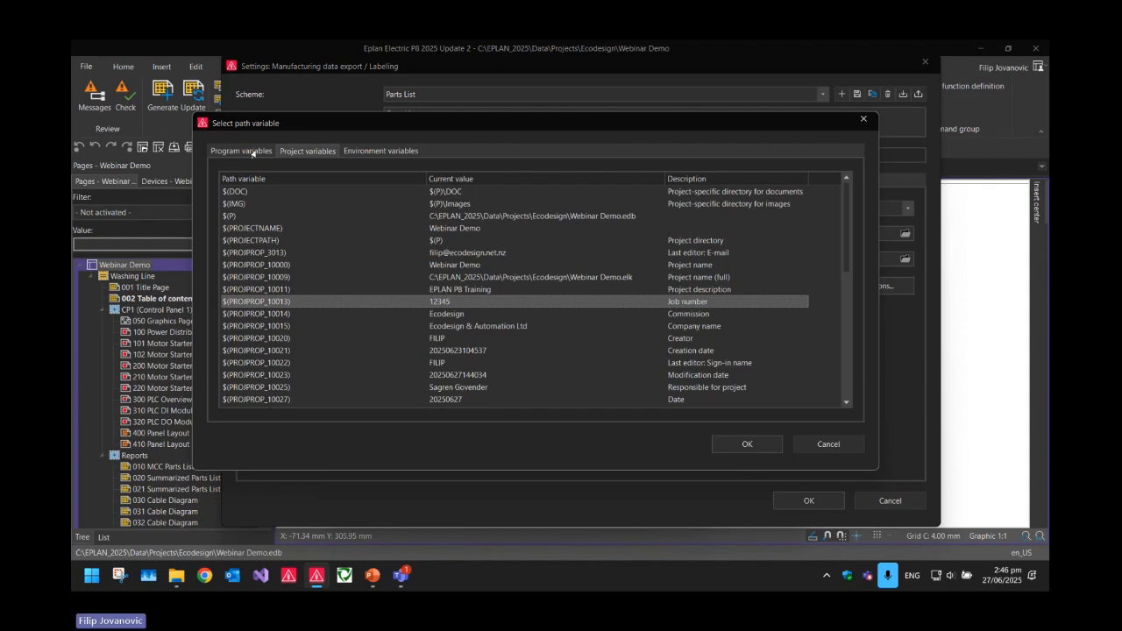
- Look through the environment, program and project variables, and insert the Job number variable $(PROJPROP_10013) before the Parts List file name
click(362, 152)
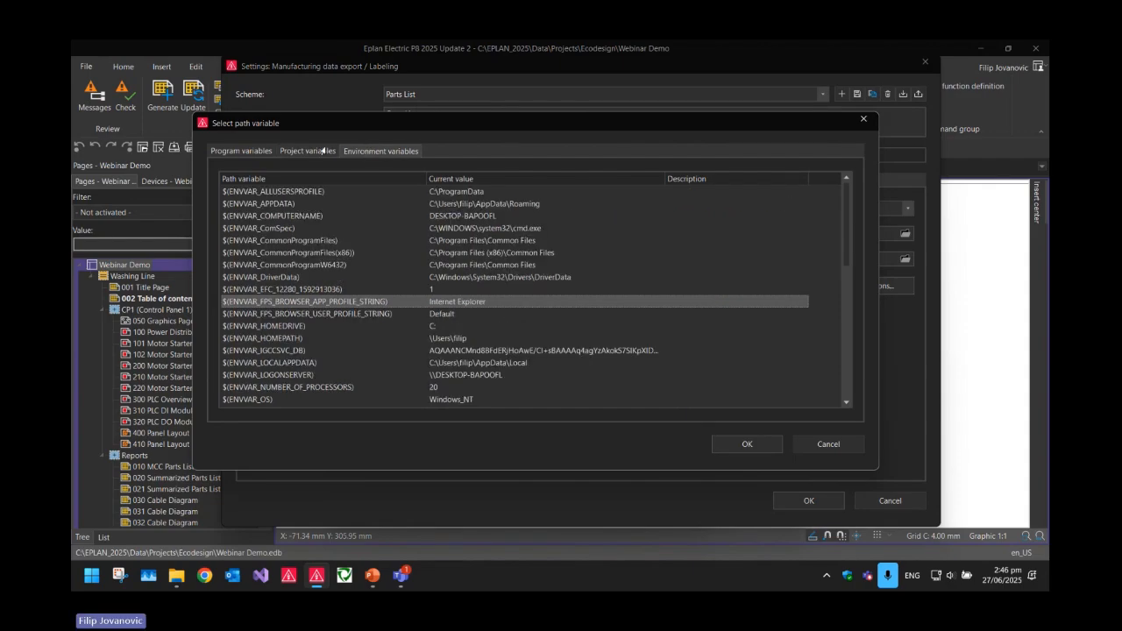
click(241, 151)
click(298, 153)
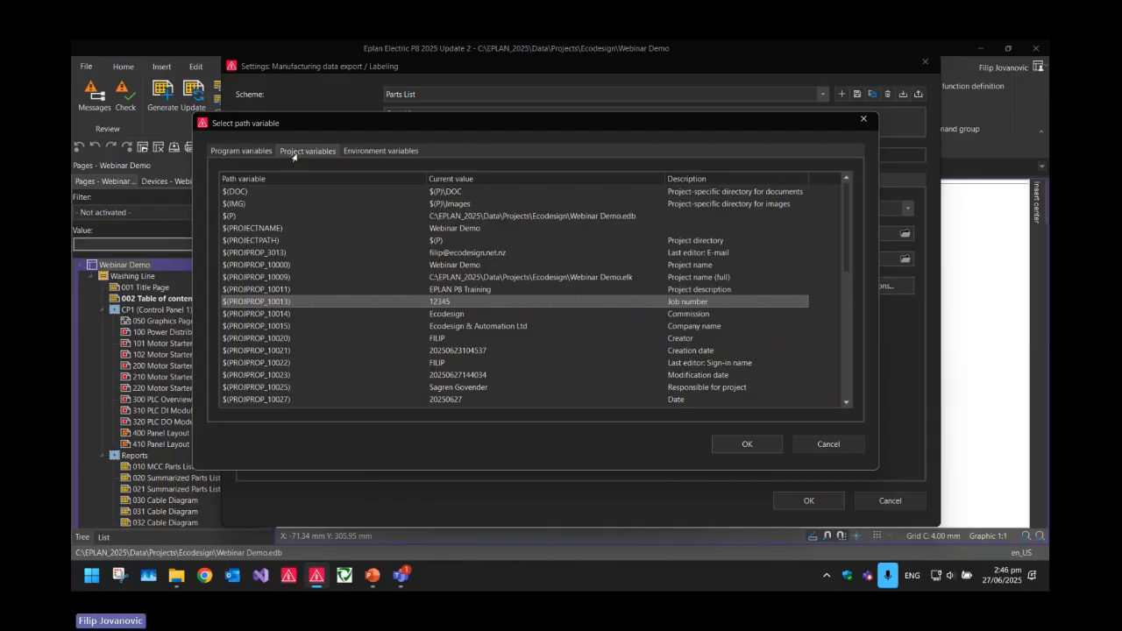
click(446, 304)
click(689, 292)
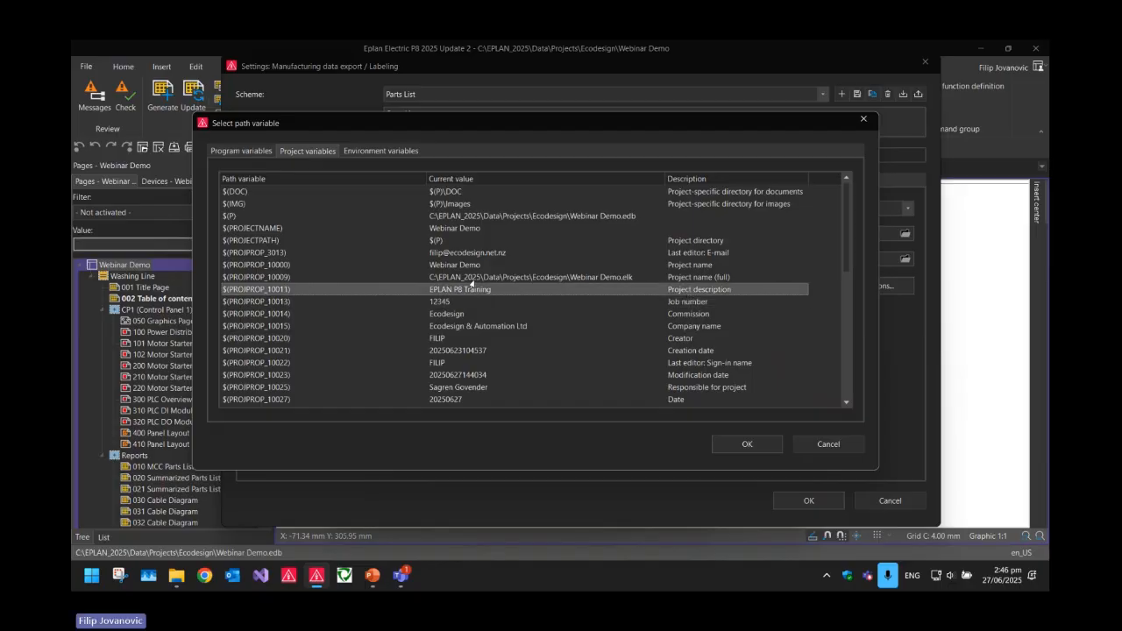
click(478, 265)
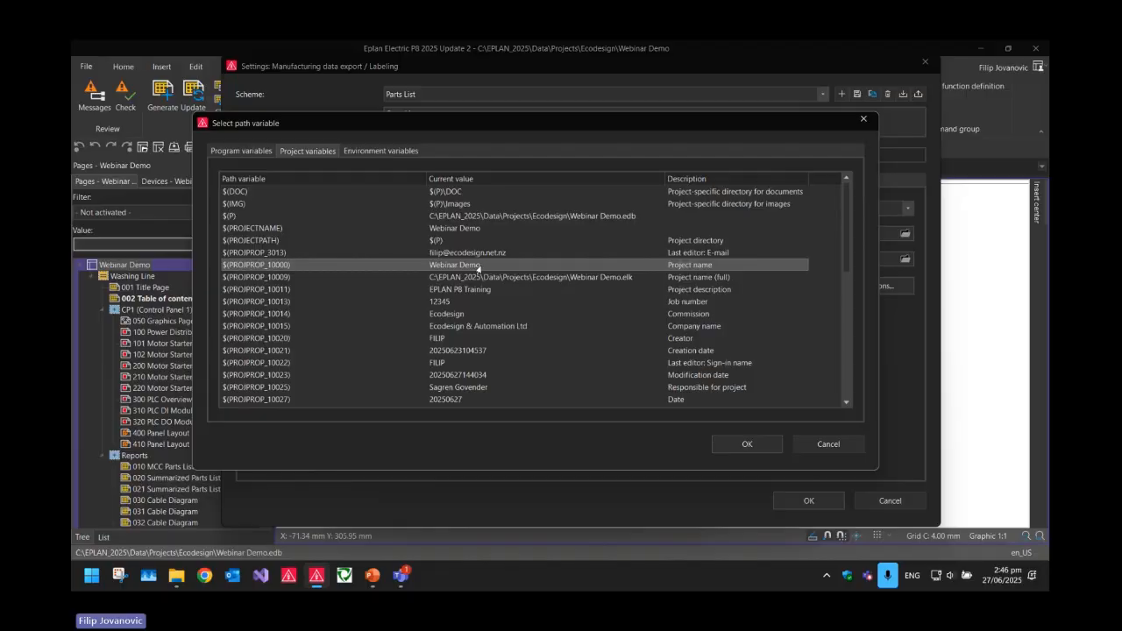
scroll(478, 267, down, 2)
scroll(488, 263, up, 2)
click(433, 302)
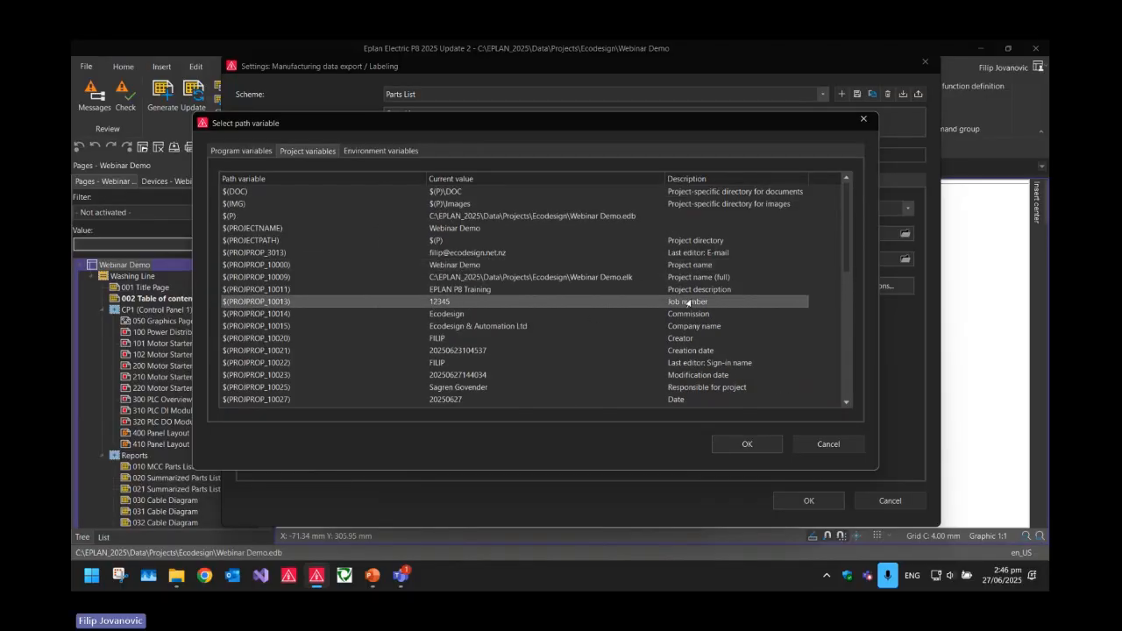
click(744, 443)
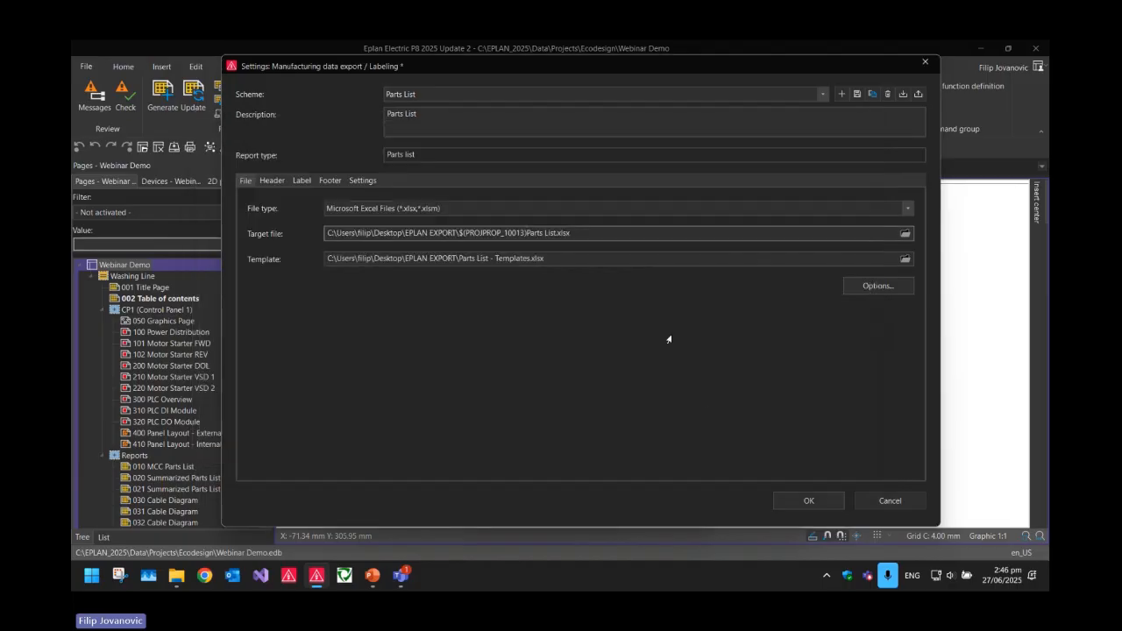
- Add the separator " - " after the variable, save the Parts List labeling scheme, and confirm the export action
text(-)
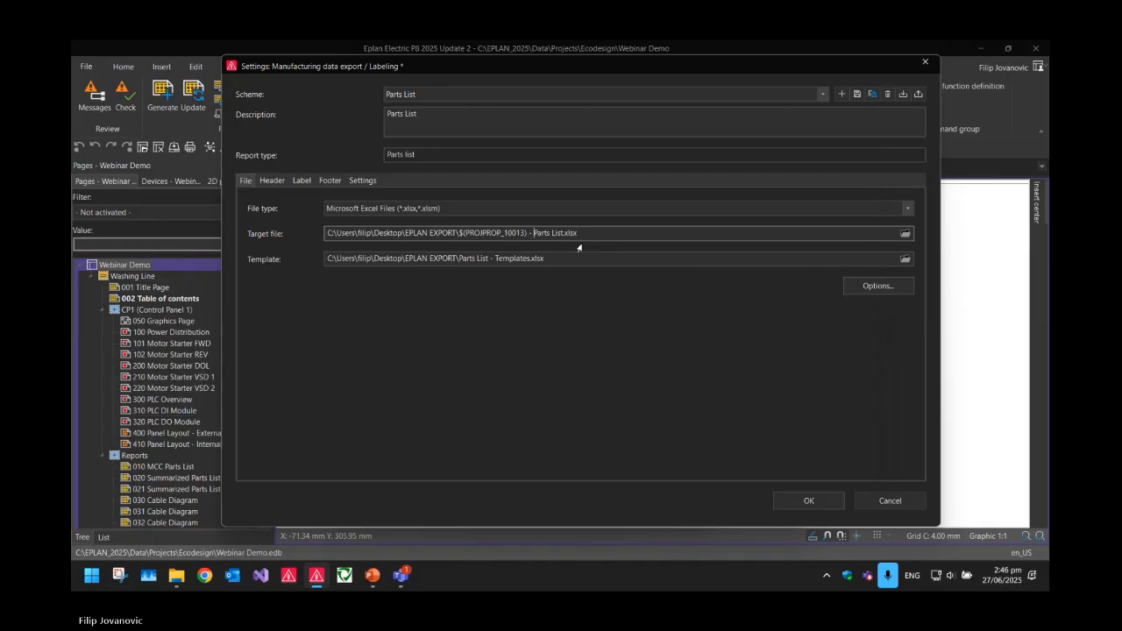
click(854, 94)
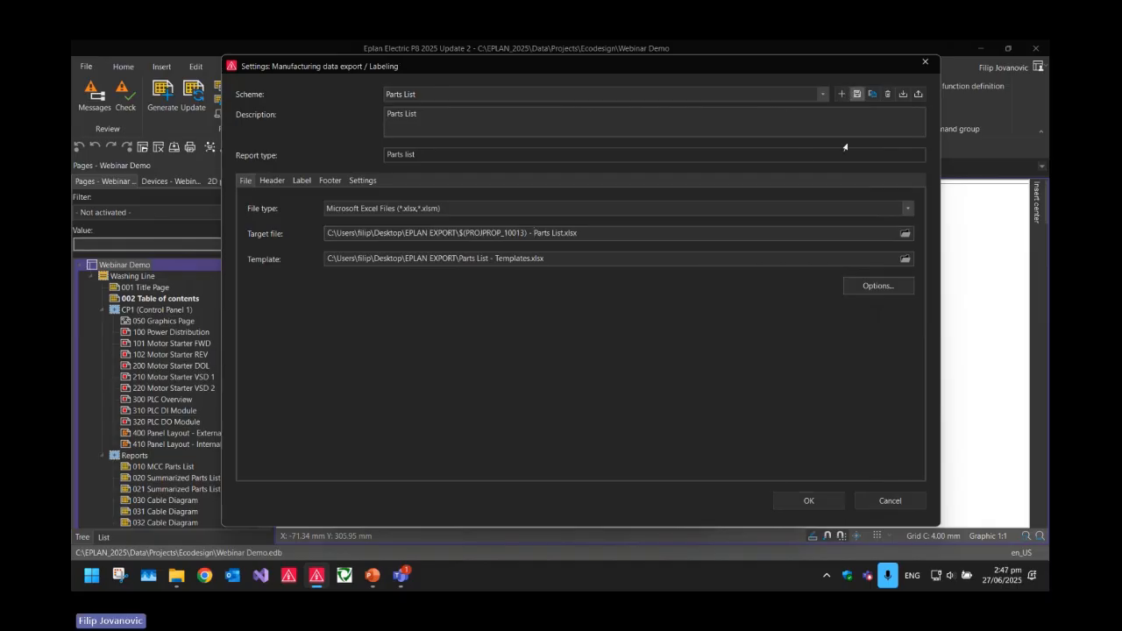
click(789, 499)
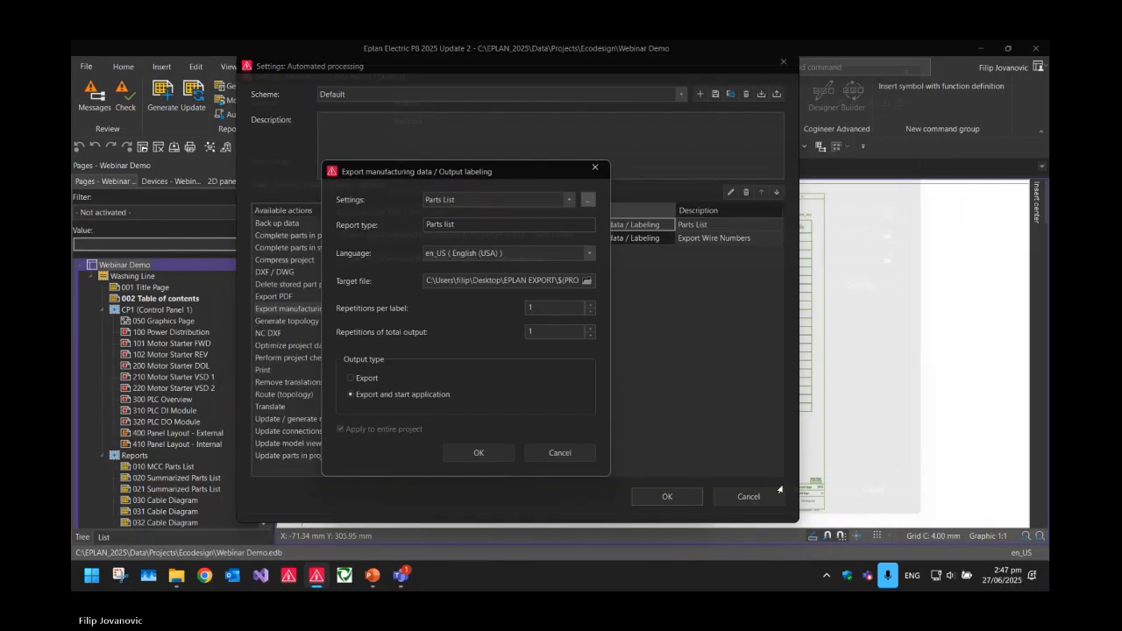
click(507, 453)
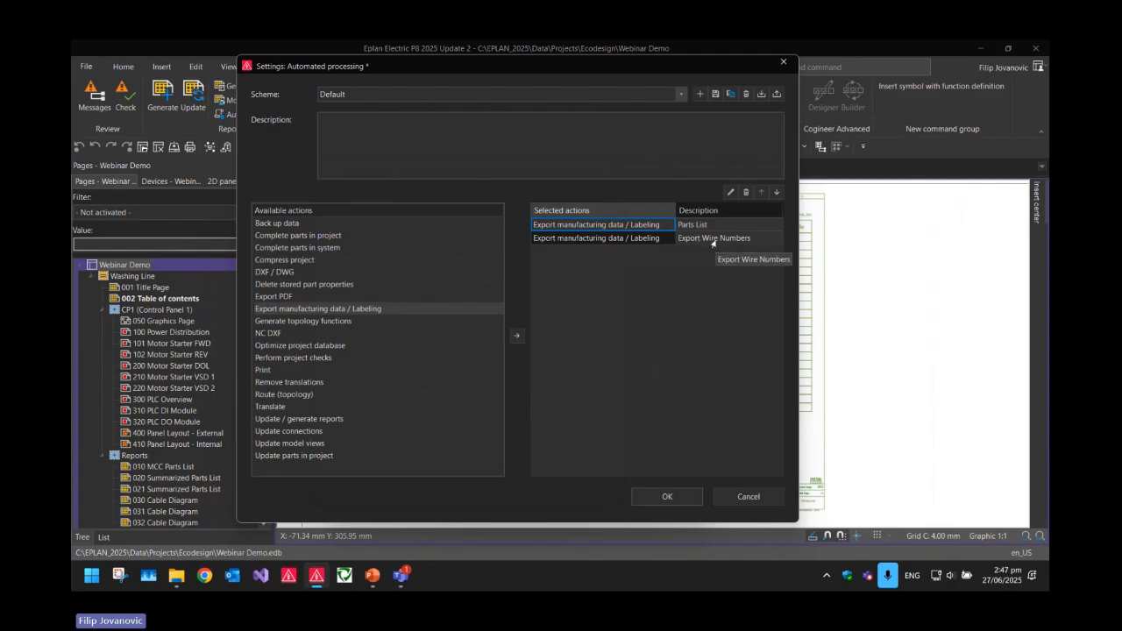
- In the Export Wire Numbers action's WNs scheme, prefix the target file name with the Job number variable $(PROJPROP_10013) and " - "
click(601, 238)
double_click(601, 240)
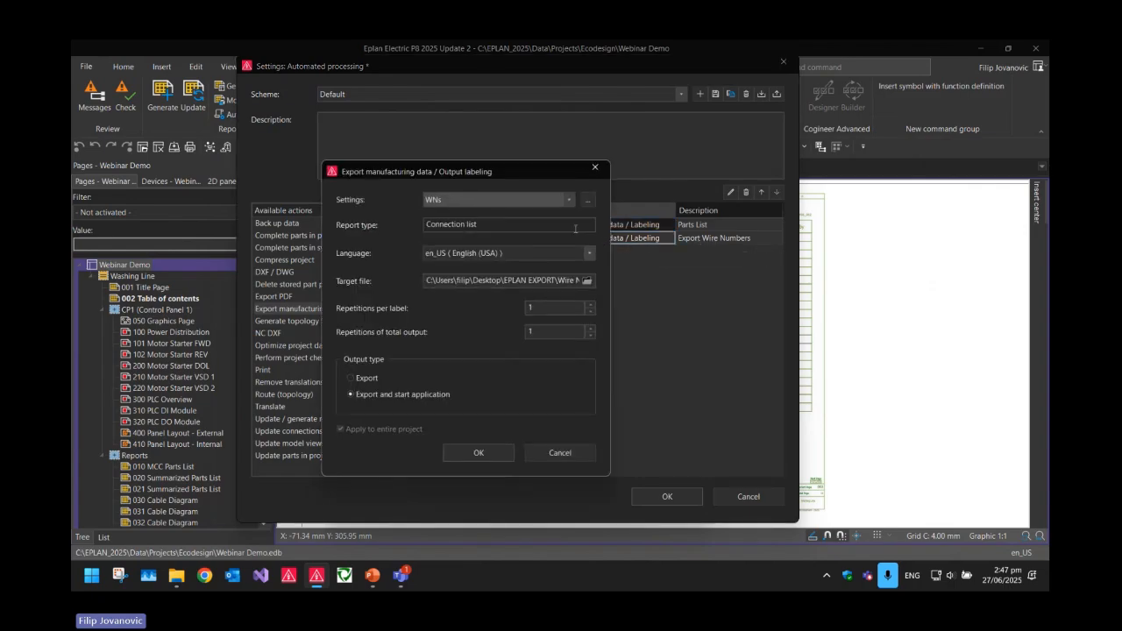
click(587, 200)
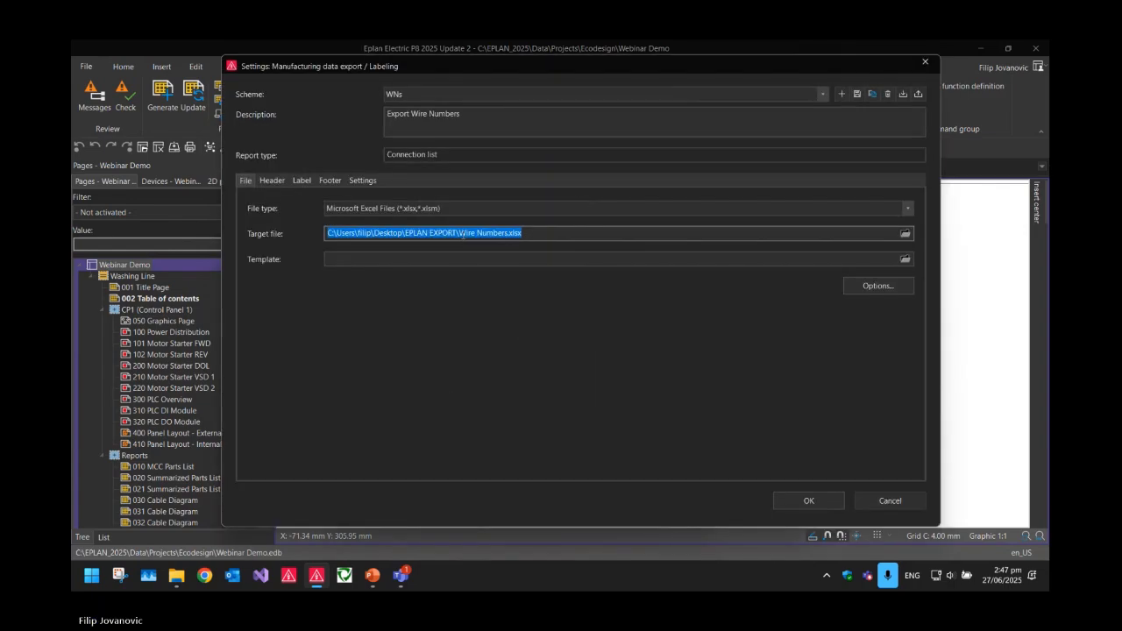
click(463, 235)
right_click(459, 235)
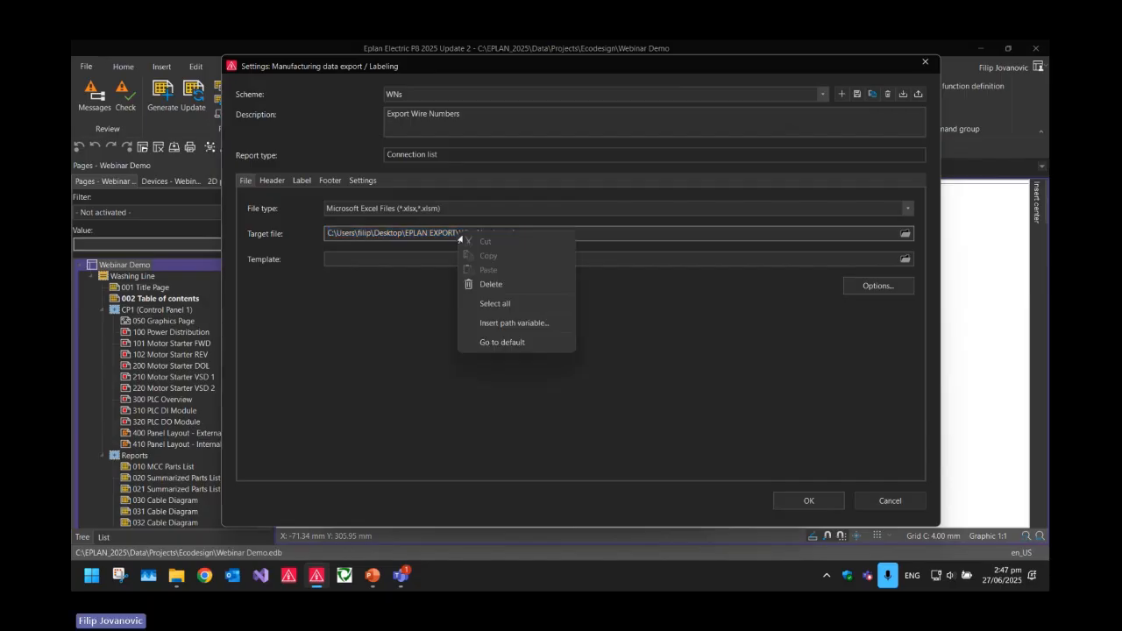
click(487, 323)
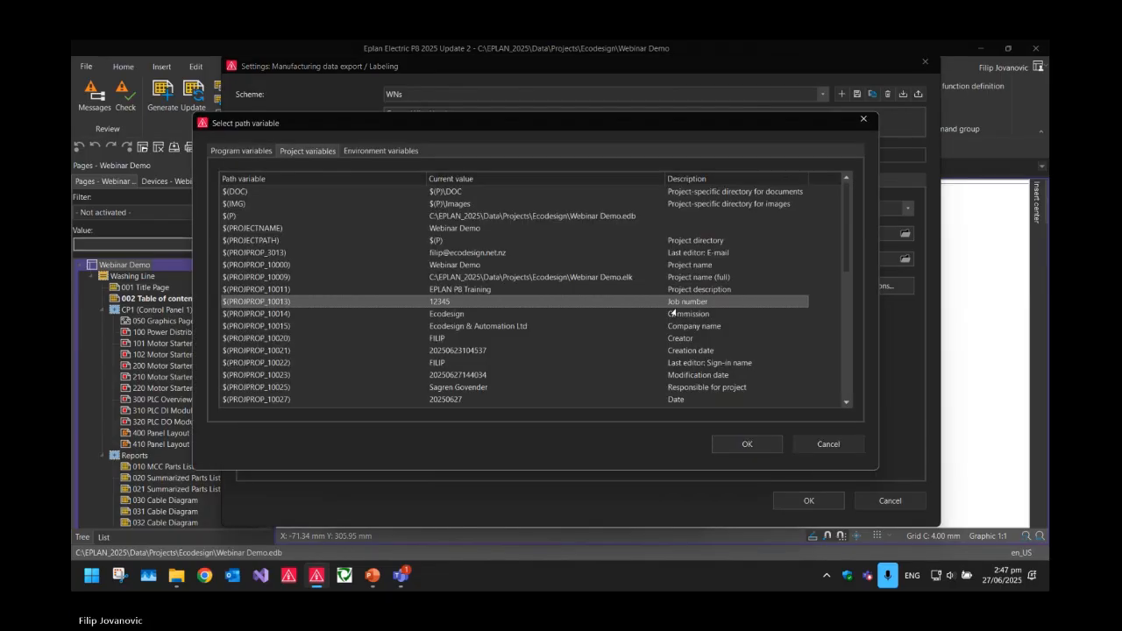
double_click(680, 302)
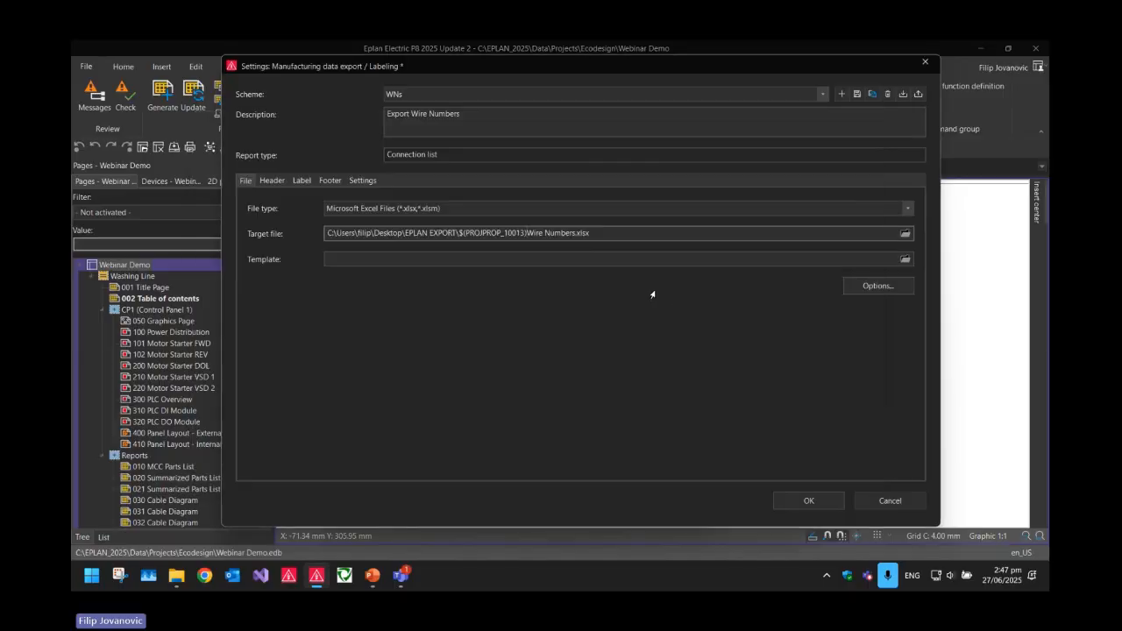
text(-)
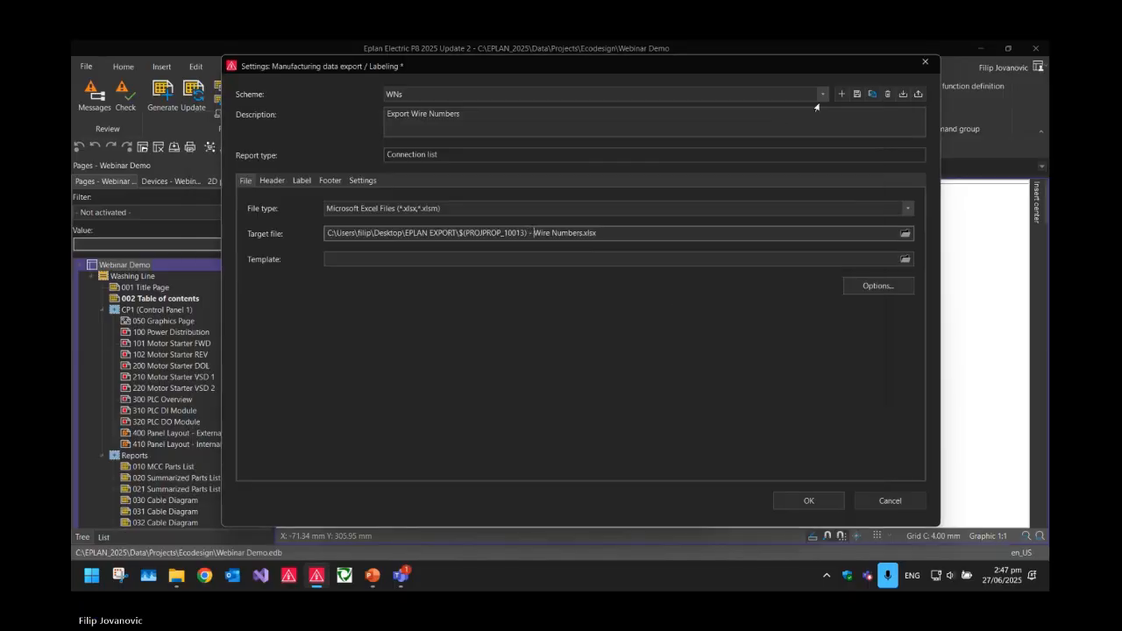
- Save the WNs scheme, confirm the action, then save the Default automated processing scheme and accept its settings
click(856, 94)
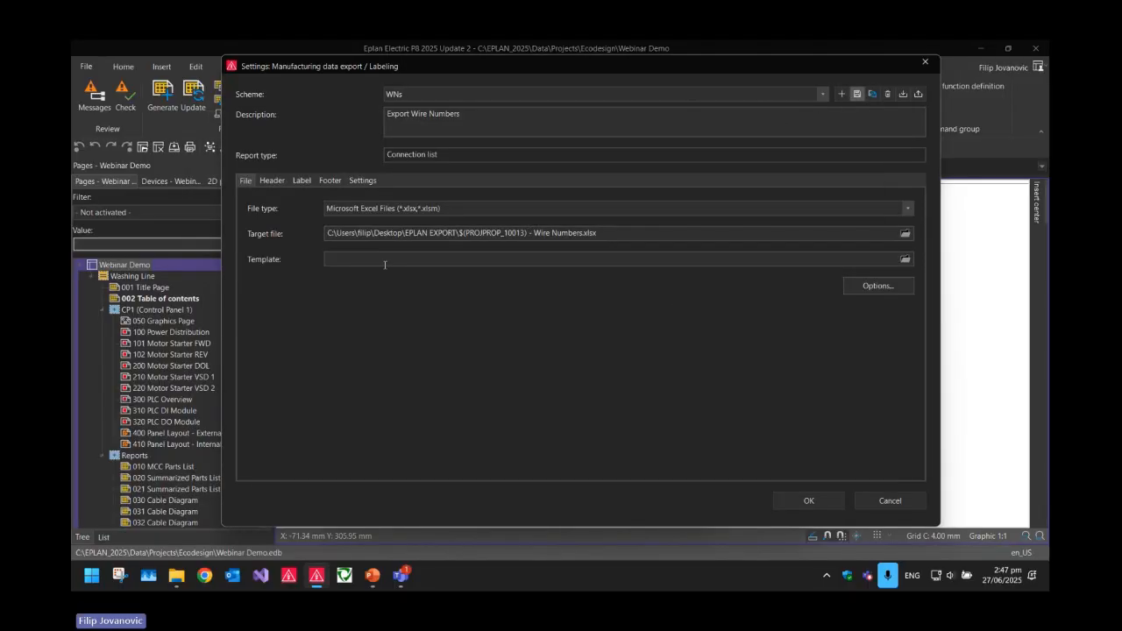
click(795, 503)
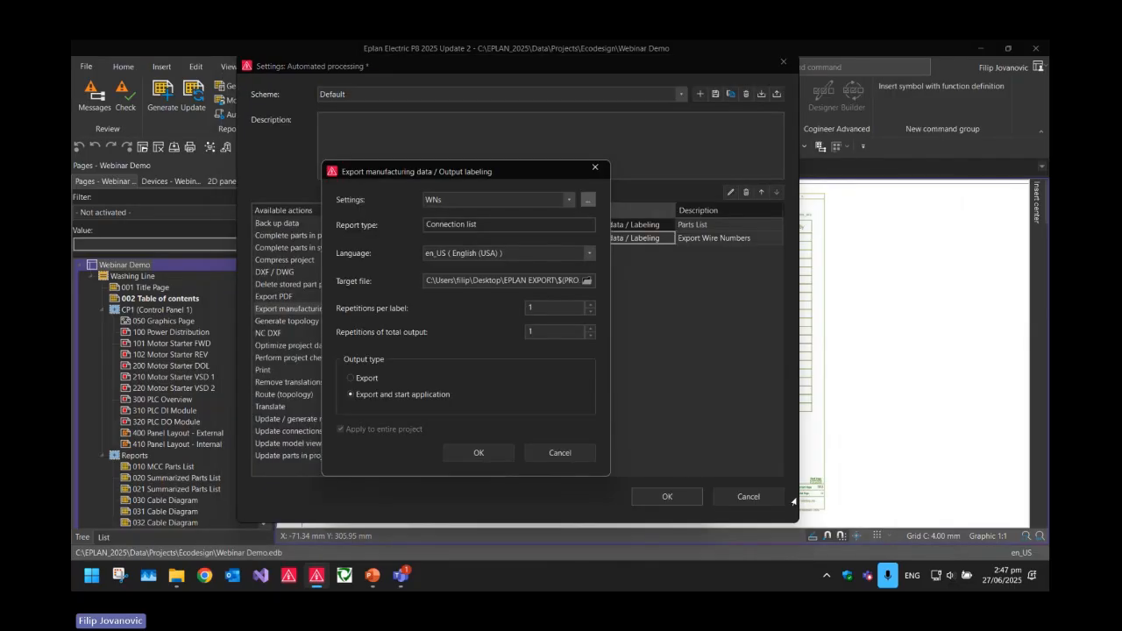
click(476, 452)
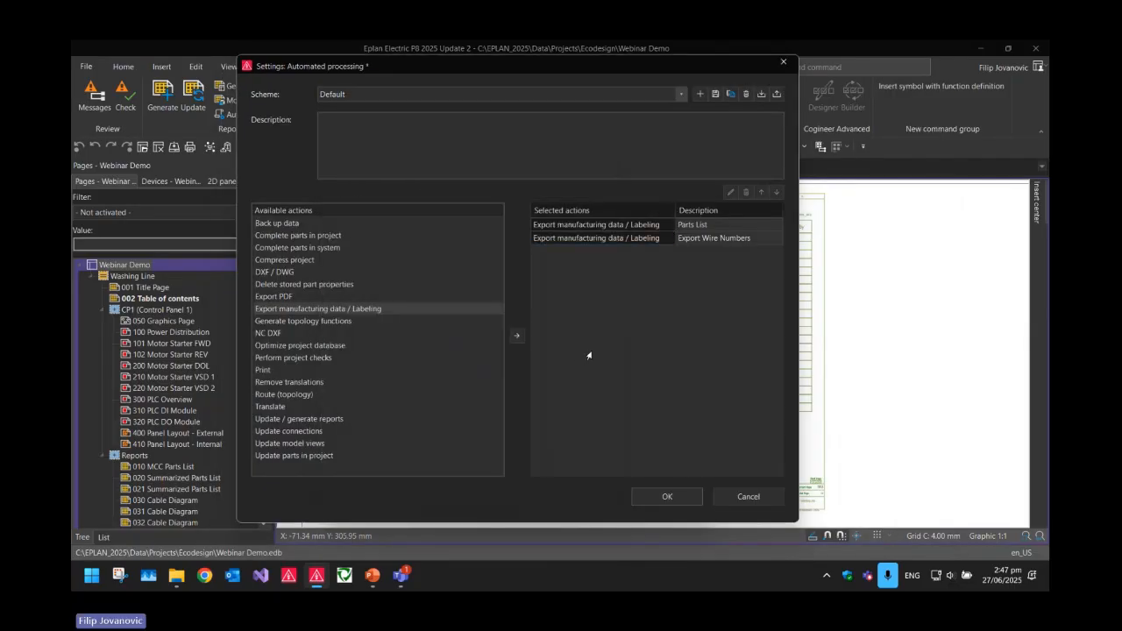
click(716, 94)
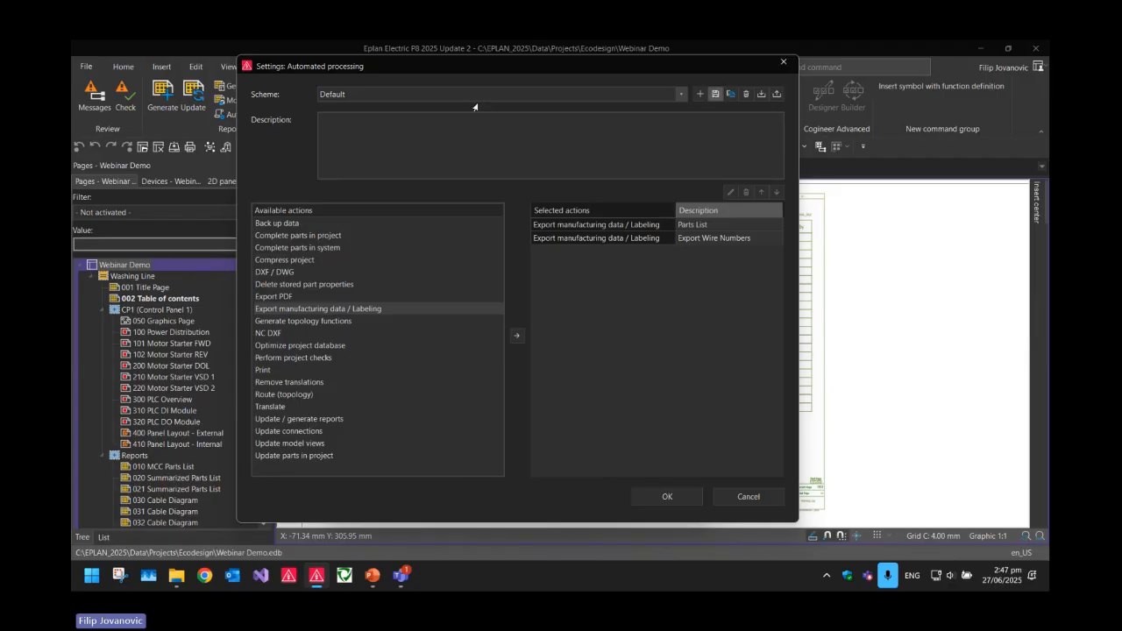
click(665, 496)
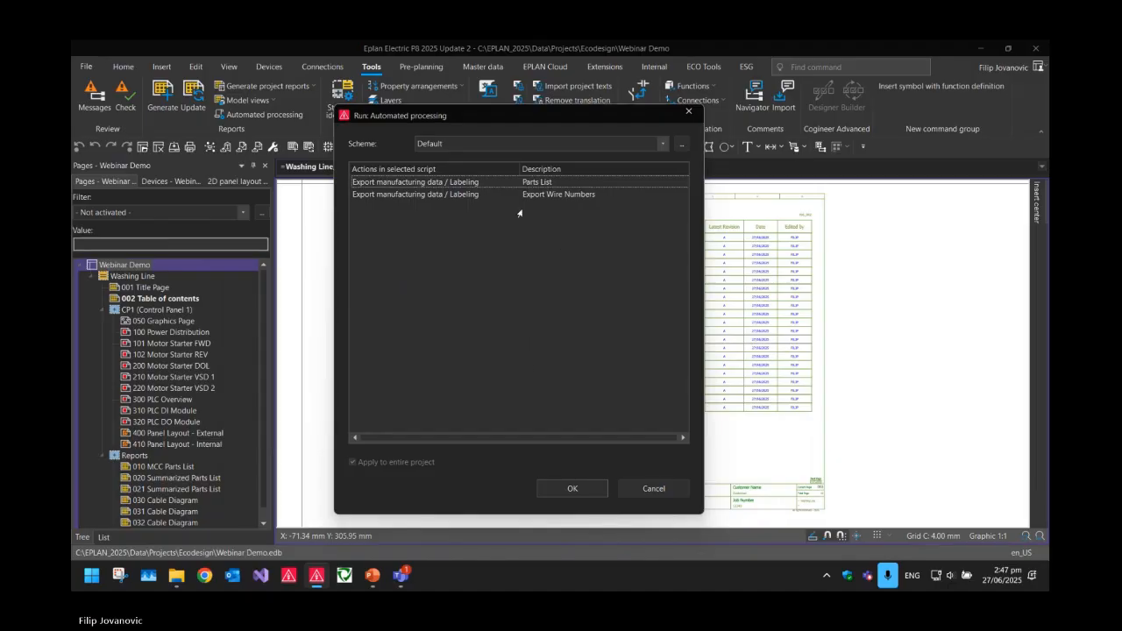
- Run automated processing with the Default scheme, and fit columns A and B of the exported wire numbers workbook to their contents
click(570, 489)
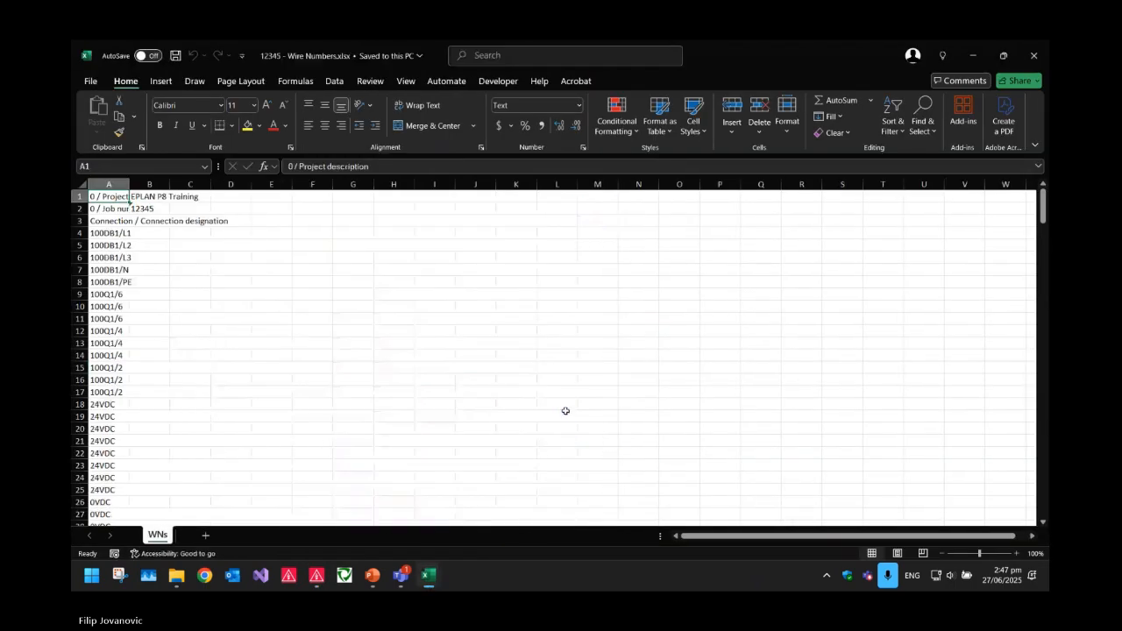
click(533, 381)
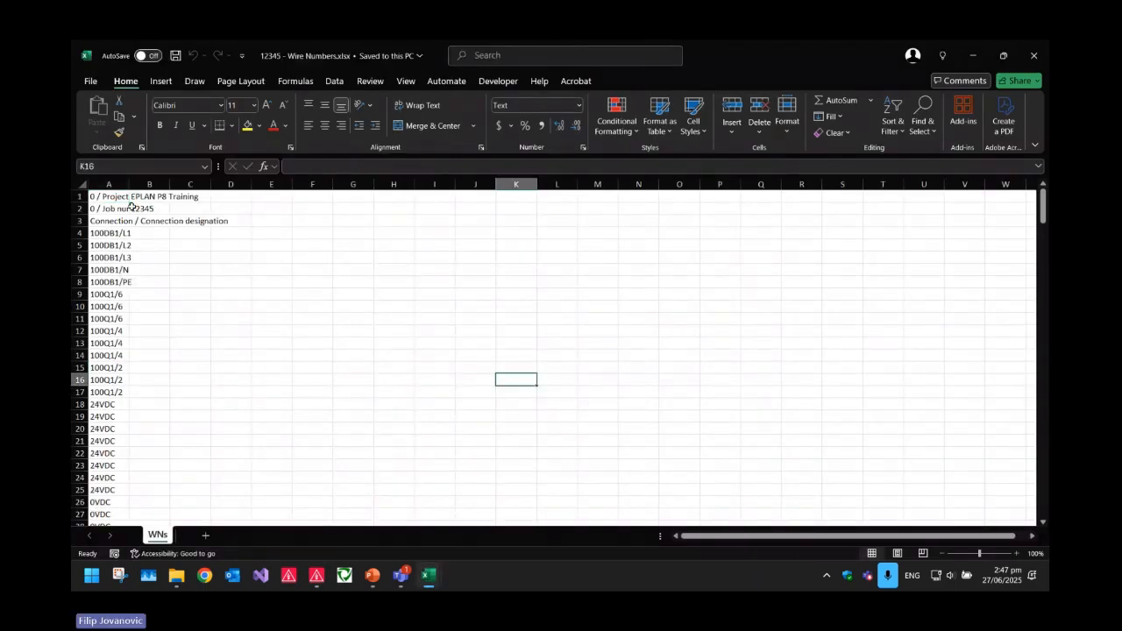
double_click(132, 183)
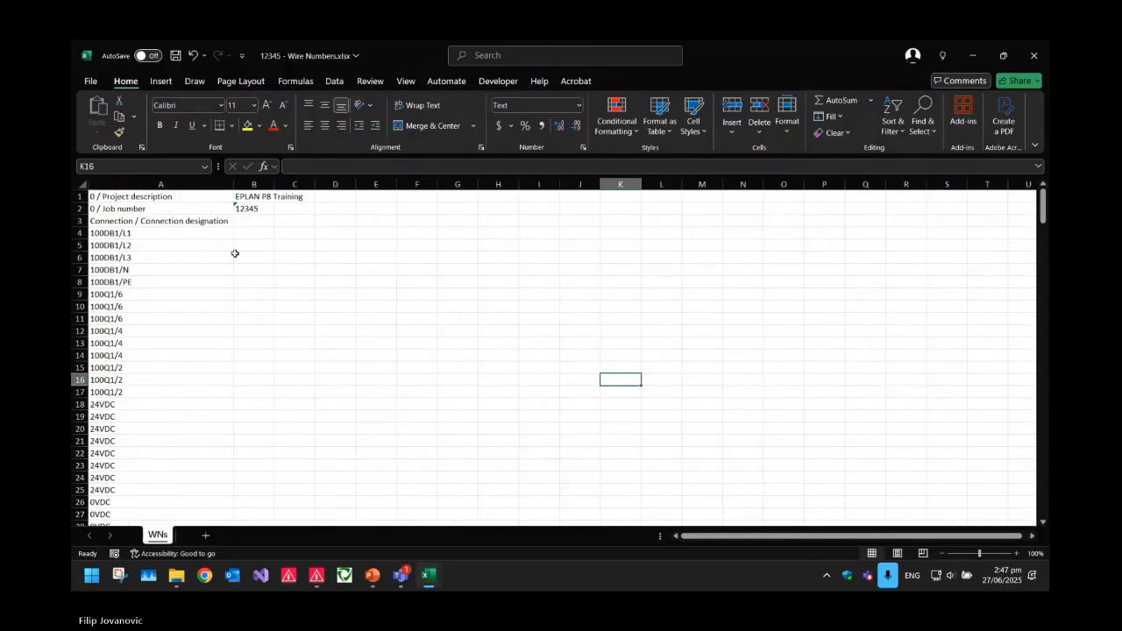
double_click(276, 183)
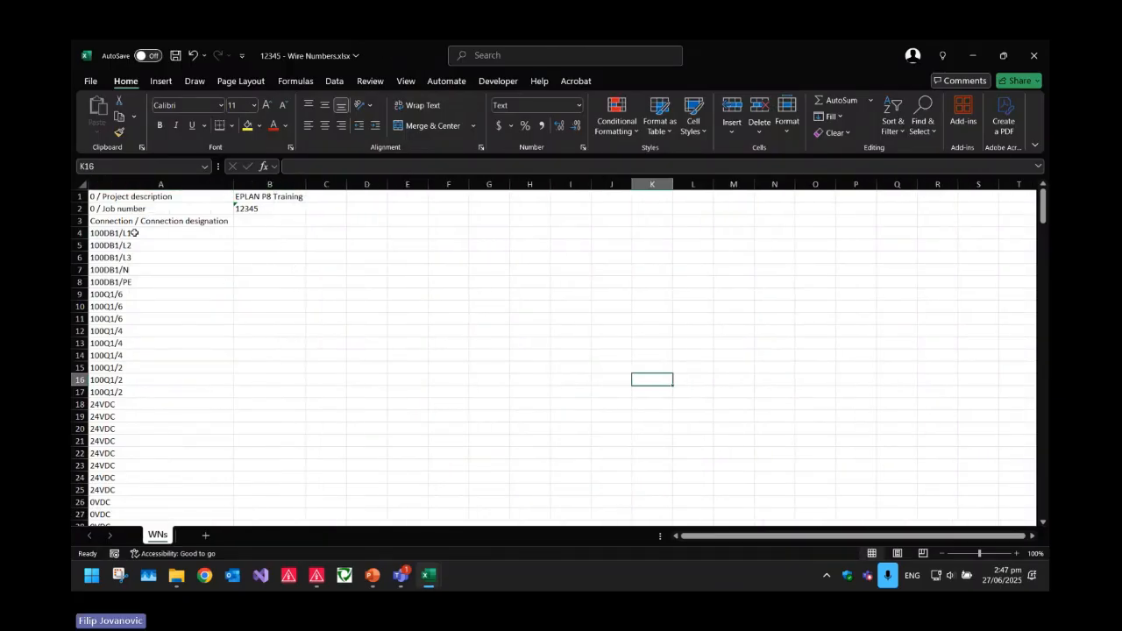
- Check the connection designations in the wire numbers workbook, close it without saving, and close the parts list workbook
drag(135, 233, 131, 391)
scroll(155, 325, down, 6)
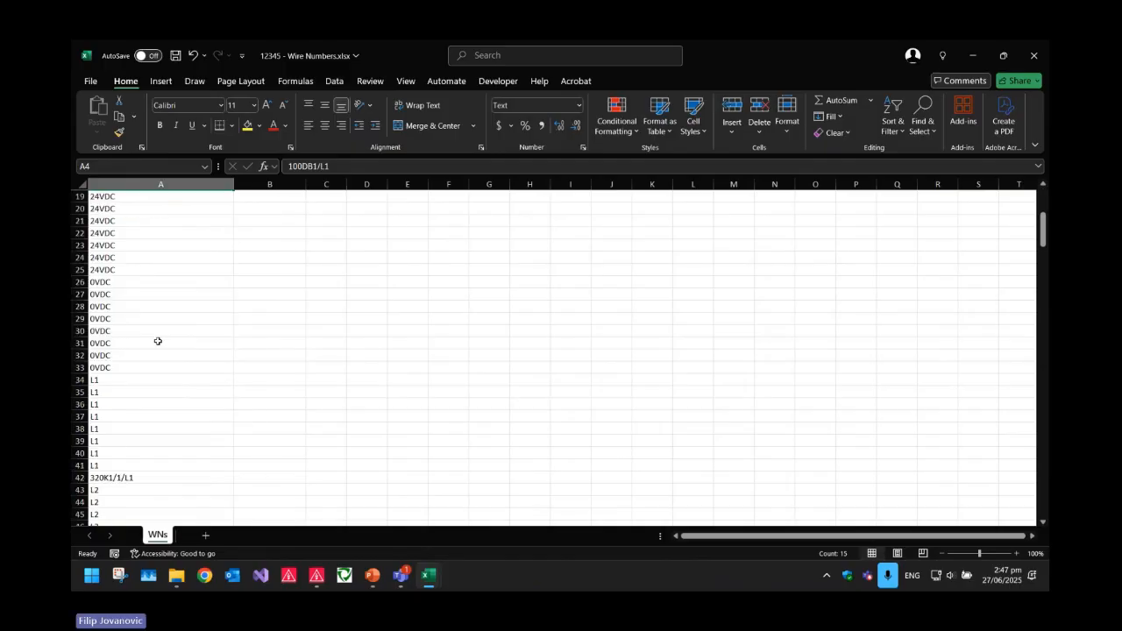
click(366, 342)
click(1034, 56)
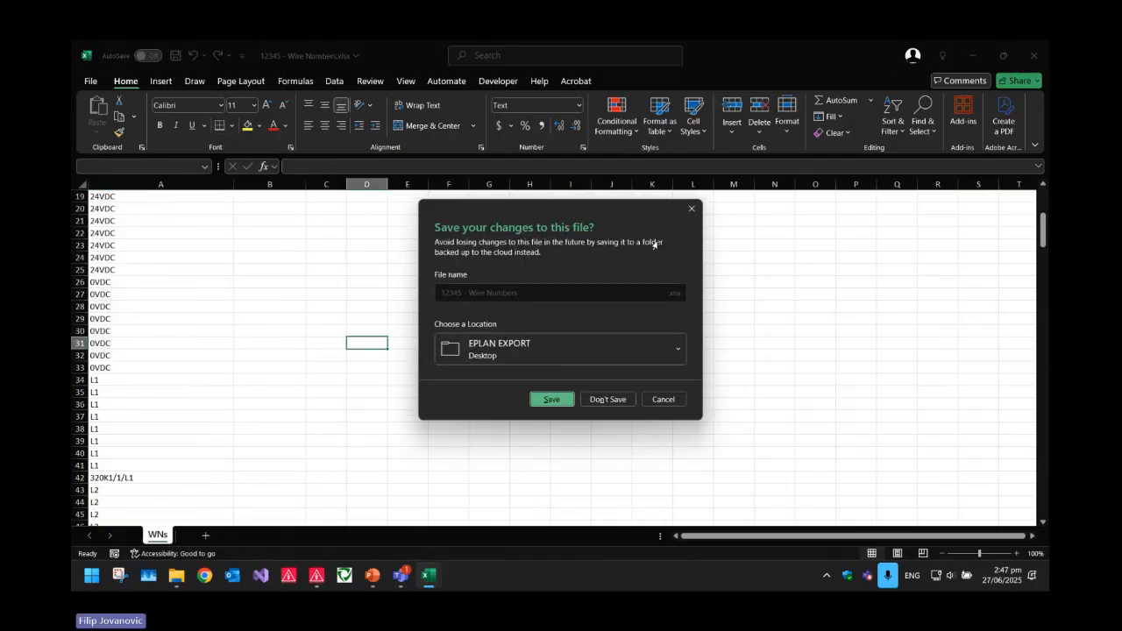
click(608, 400)
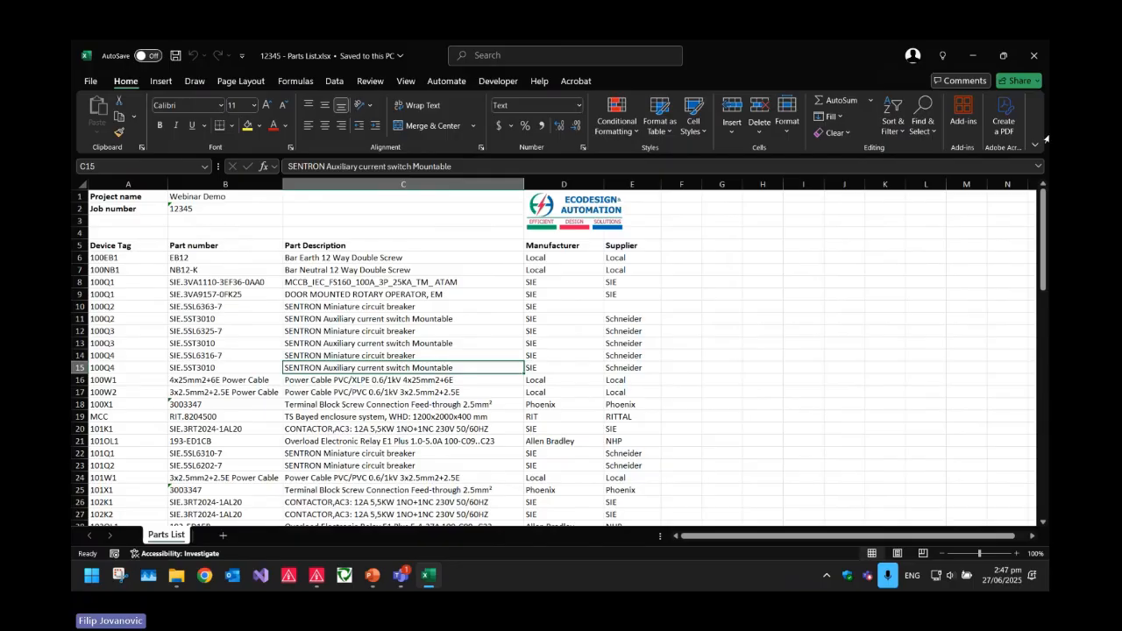
click(1034, 56)
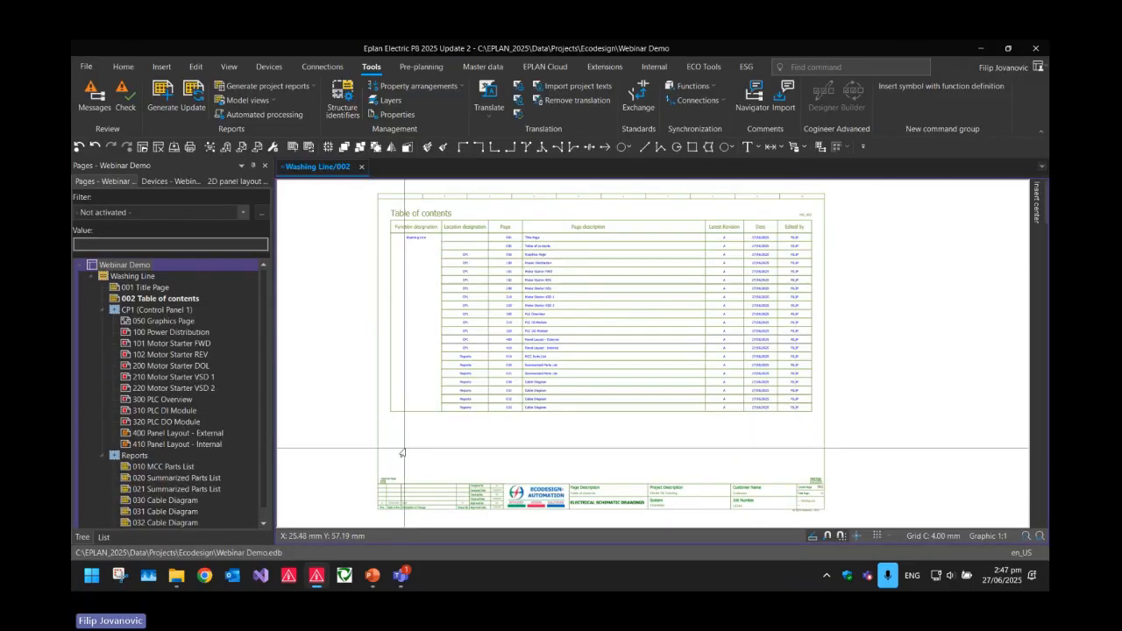
- Check the names of the newly exported parts list and wire numbers files in the EPLAN EXPORT folder in File Explorer
click(176, 575)
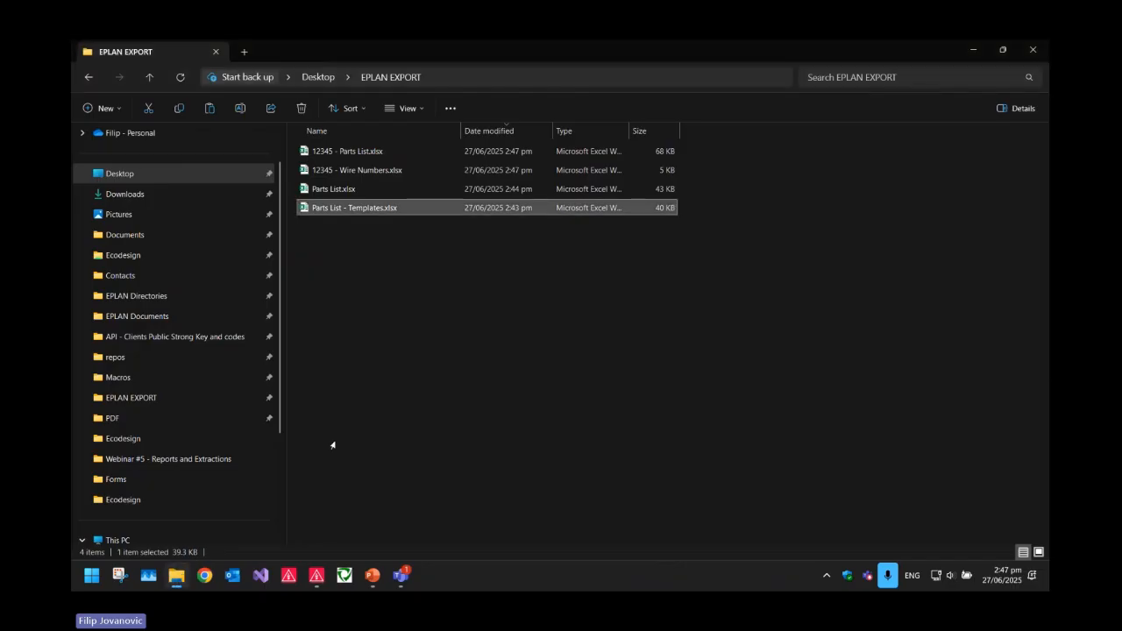
click(320, 150)
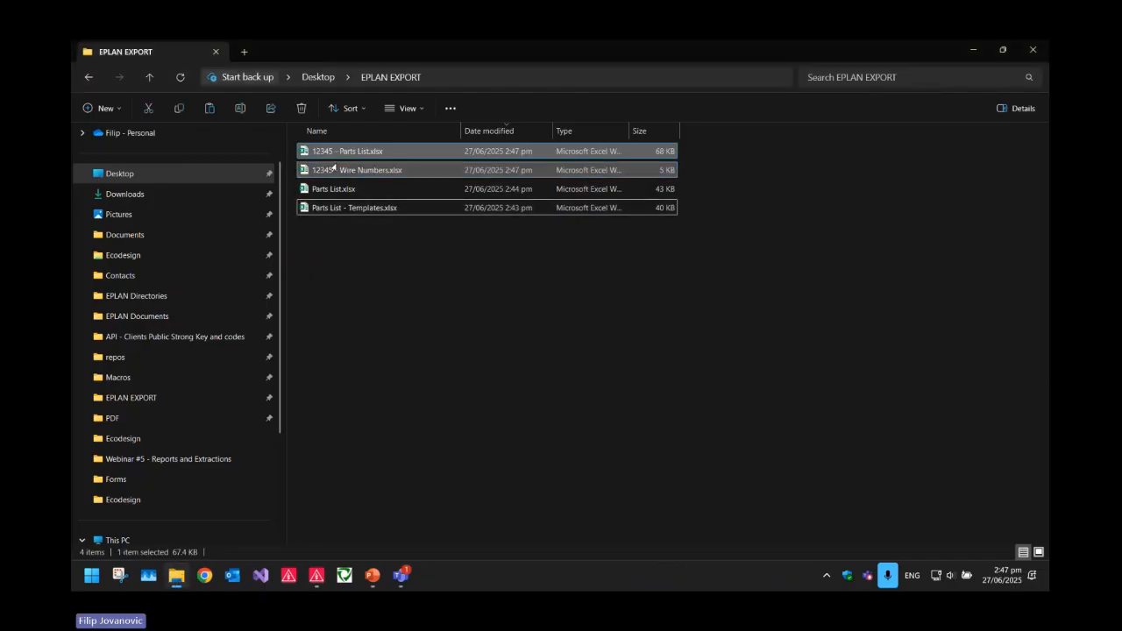
shift+click(333, 170)
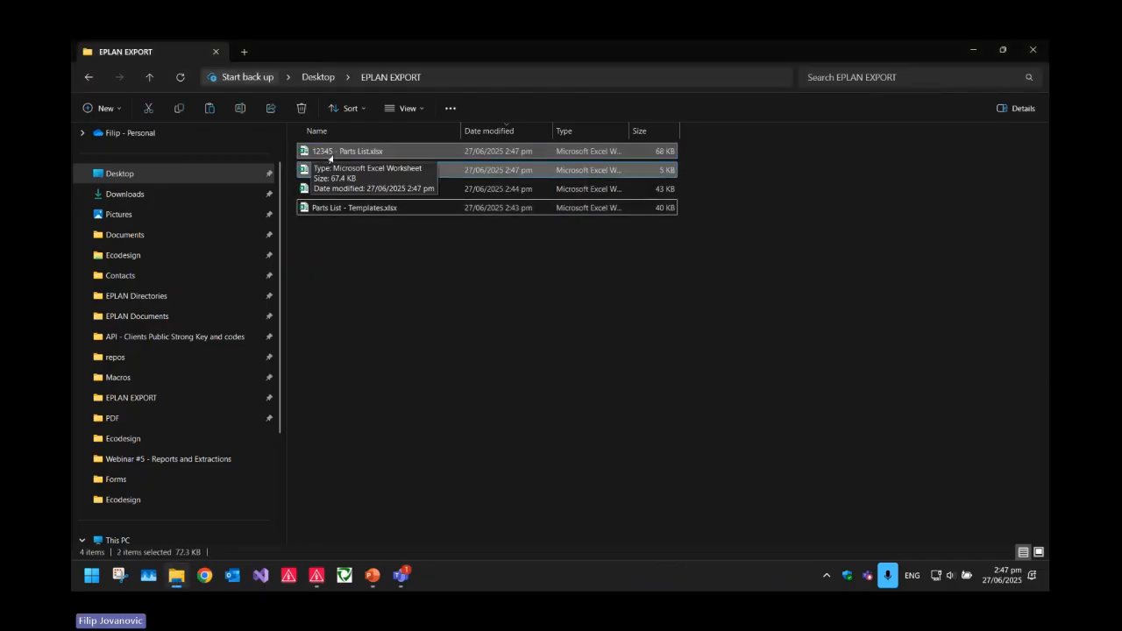
click(387, 251)
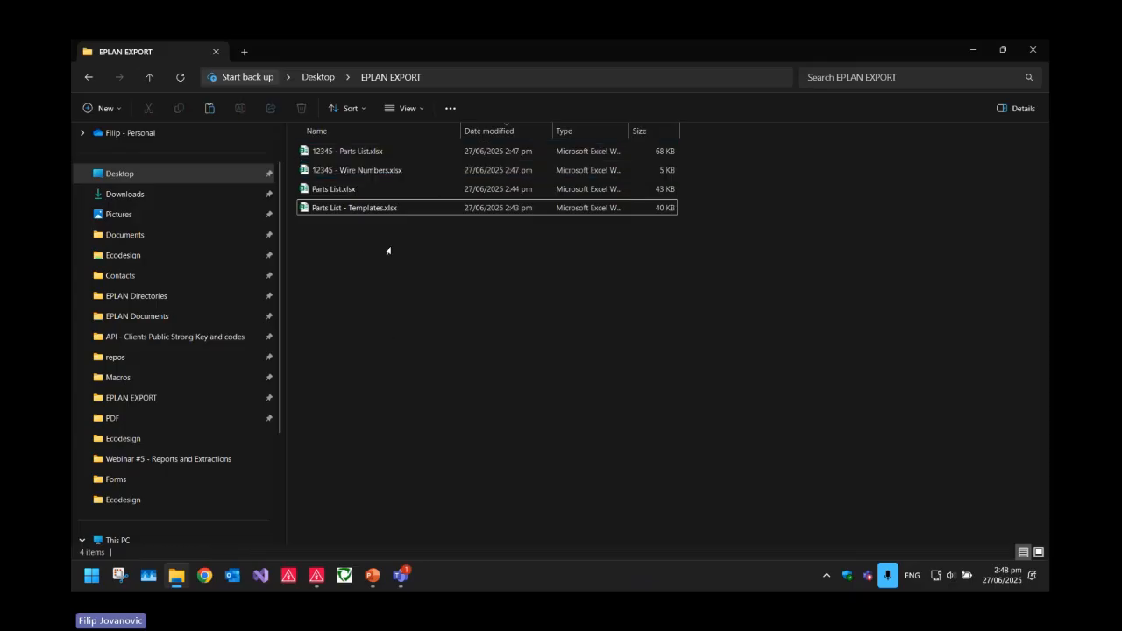
click(316, 154)
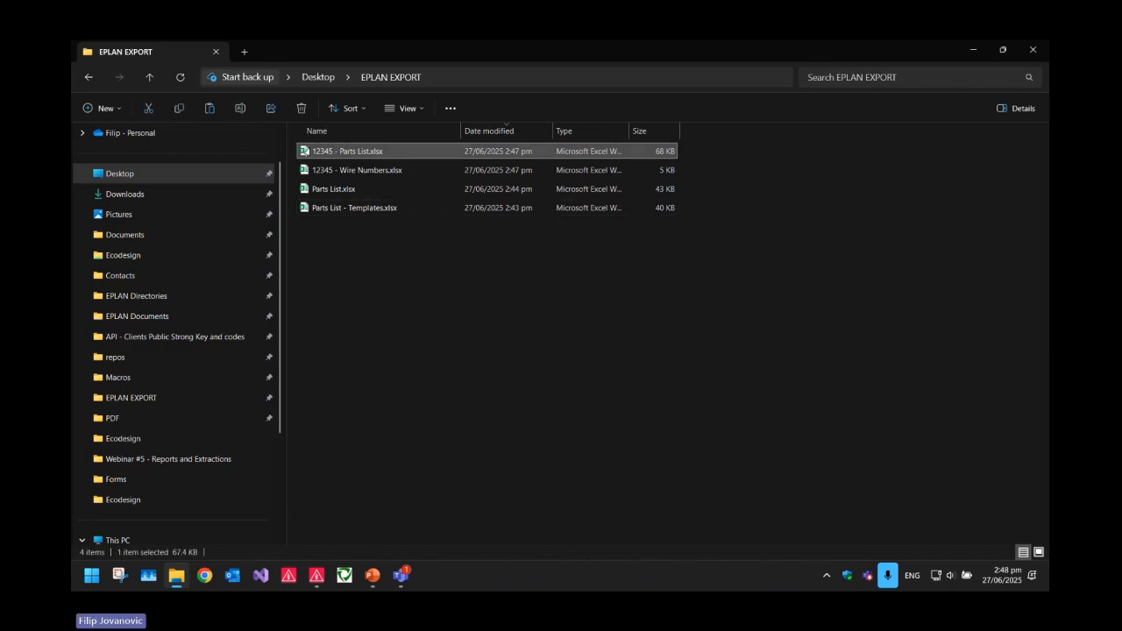
click(327, 169)
click(450, 290)
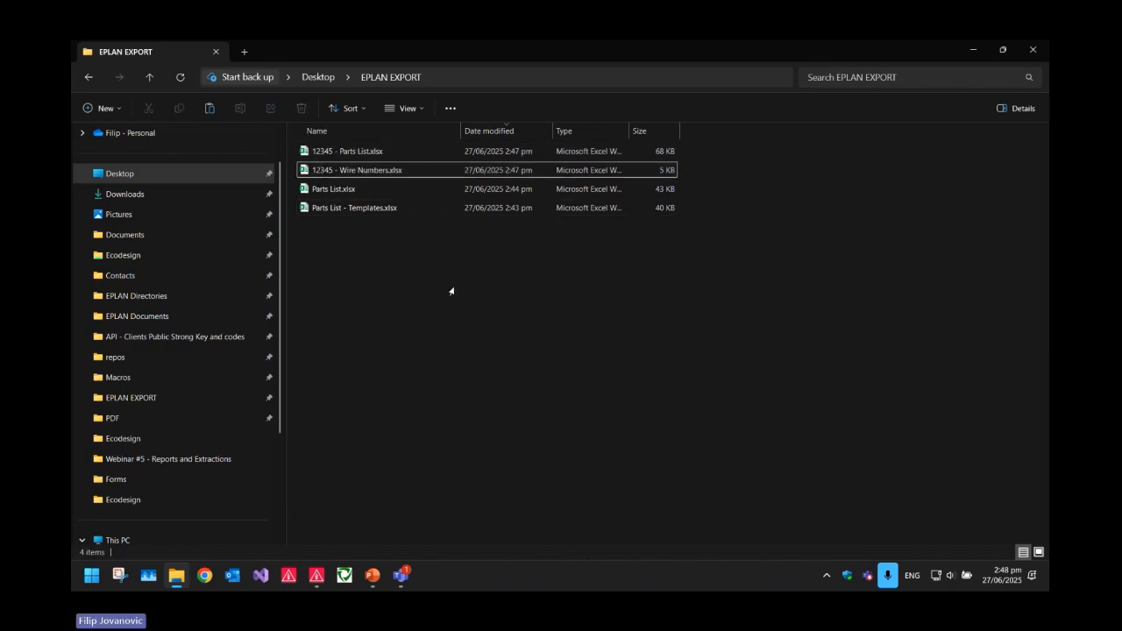